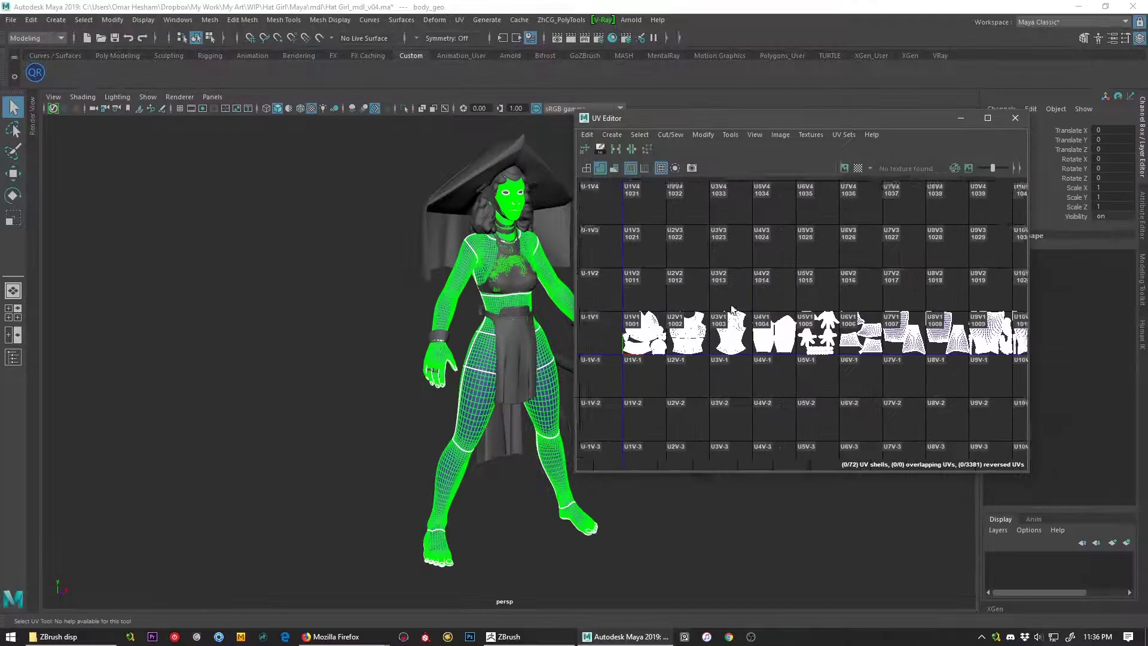
# Switch to ZBrush and turn on the polypaint colour for the exported body subtool
pyautogui.click(551, 637)
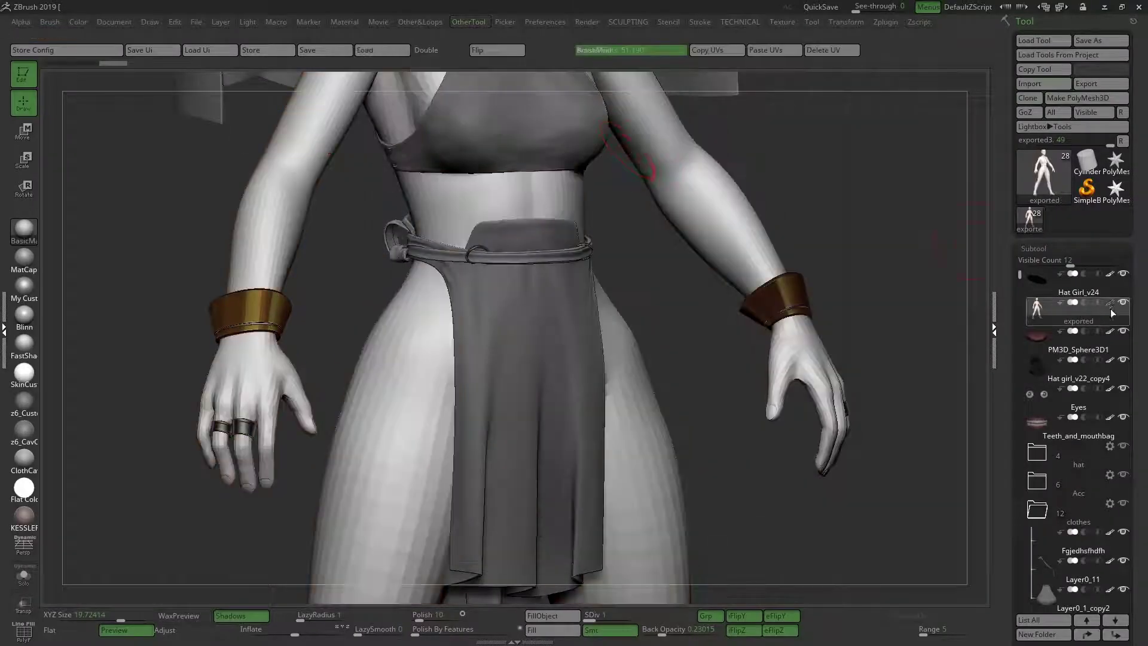
pyautogui.click(1111, 308)
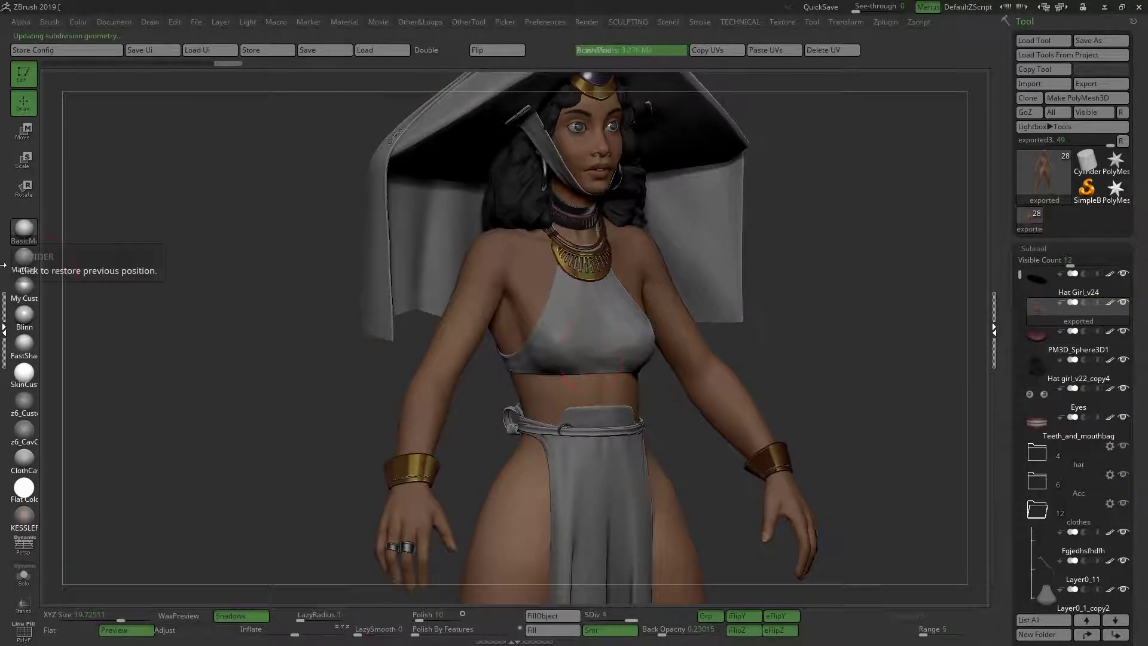
# Open the Multi Map Exporter's export options and accept the file name and UV tile ID format settings
pyautogui.click(4, 302)
pyautogui.click(54, 182)
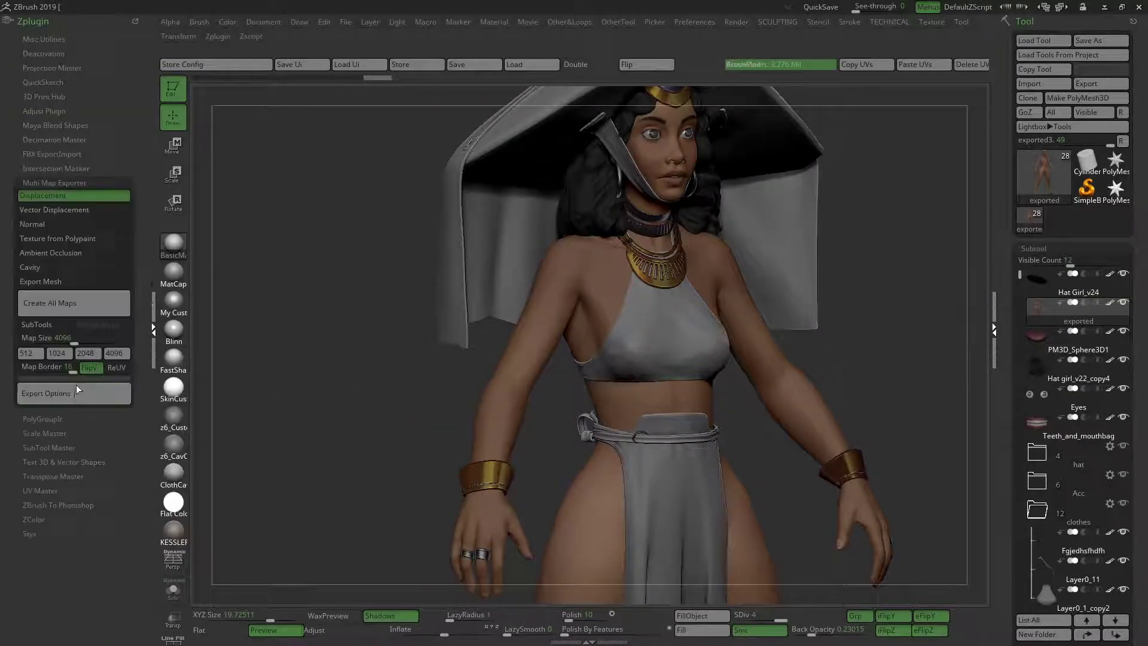
pyautogui.click(71, 394)
pyautogui.click(45, 416)
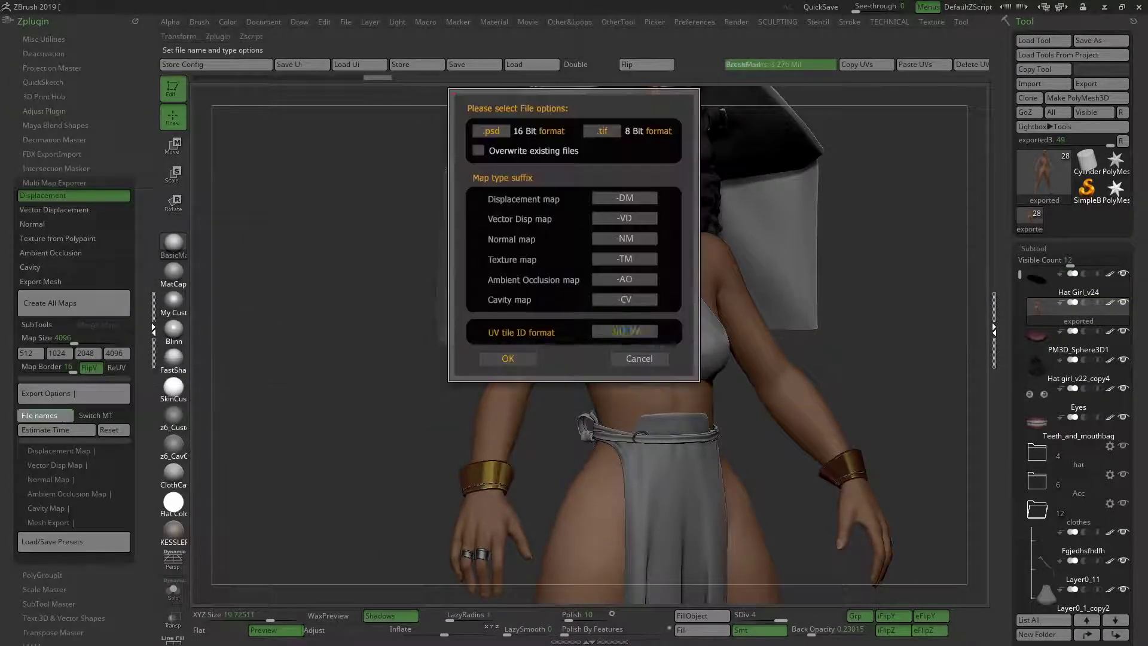
pyautogui.click(506, 359)
# Set the displacement map export to 32-bit EXR with a mid value of 0, and expand the normal map options
pyautogui.click(59, 451)
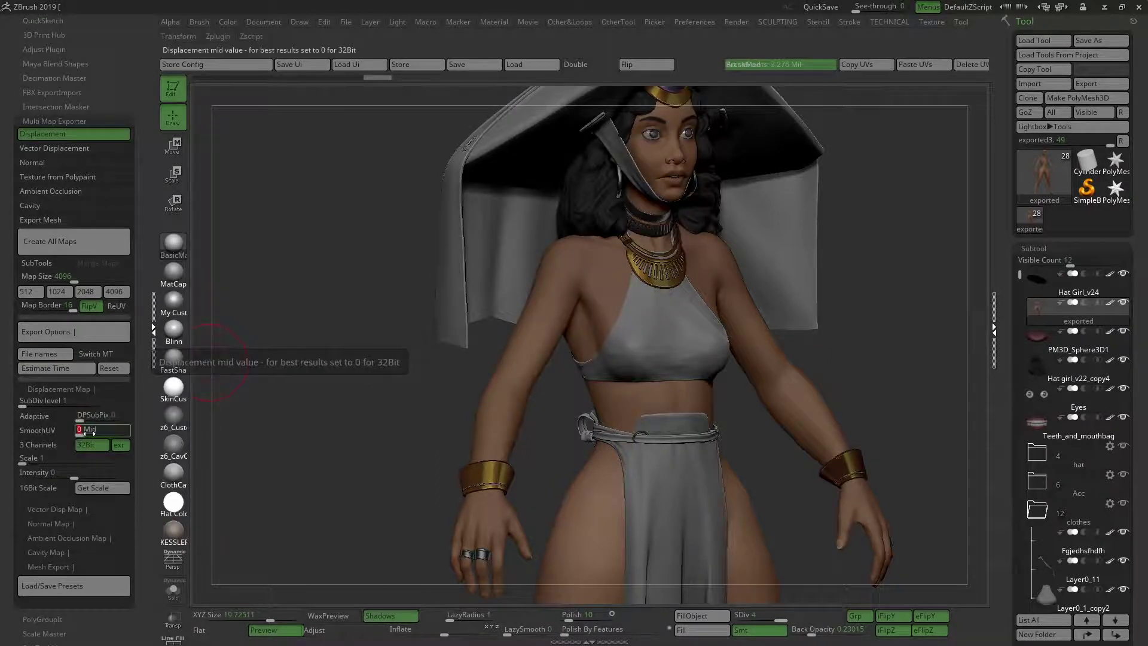
pyautogui.click(93, 446)
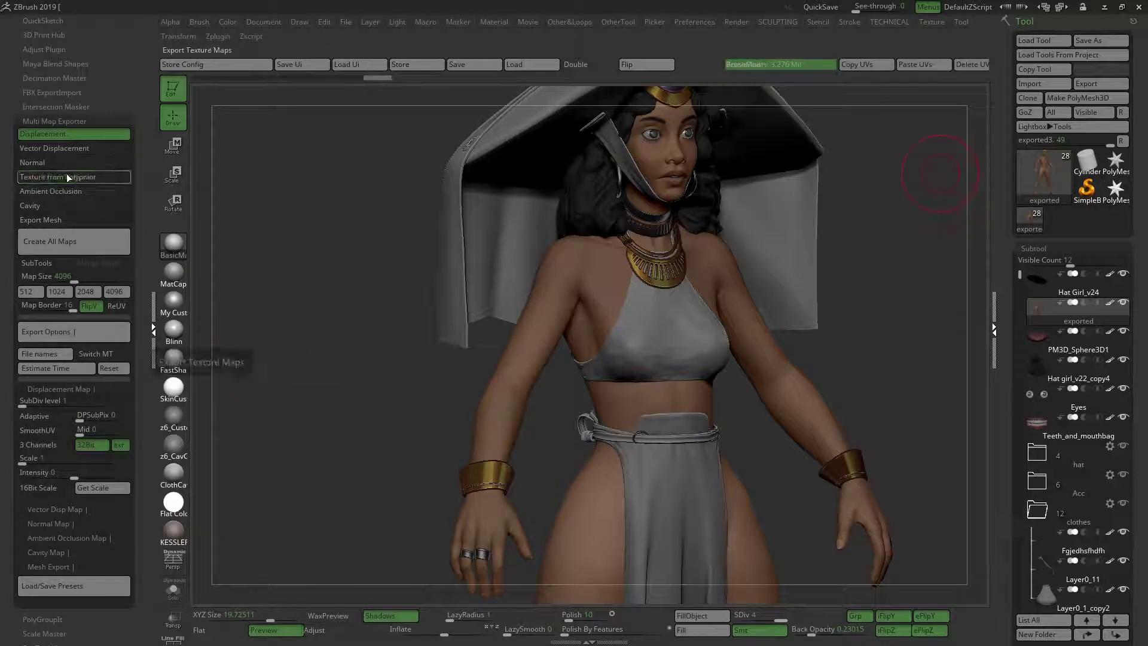
pyautogui.click(50, 523)
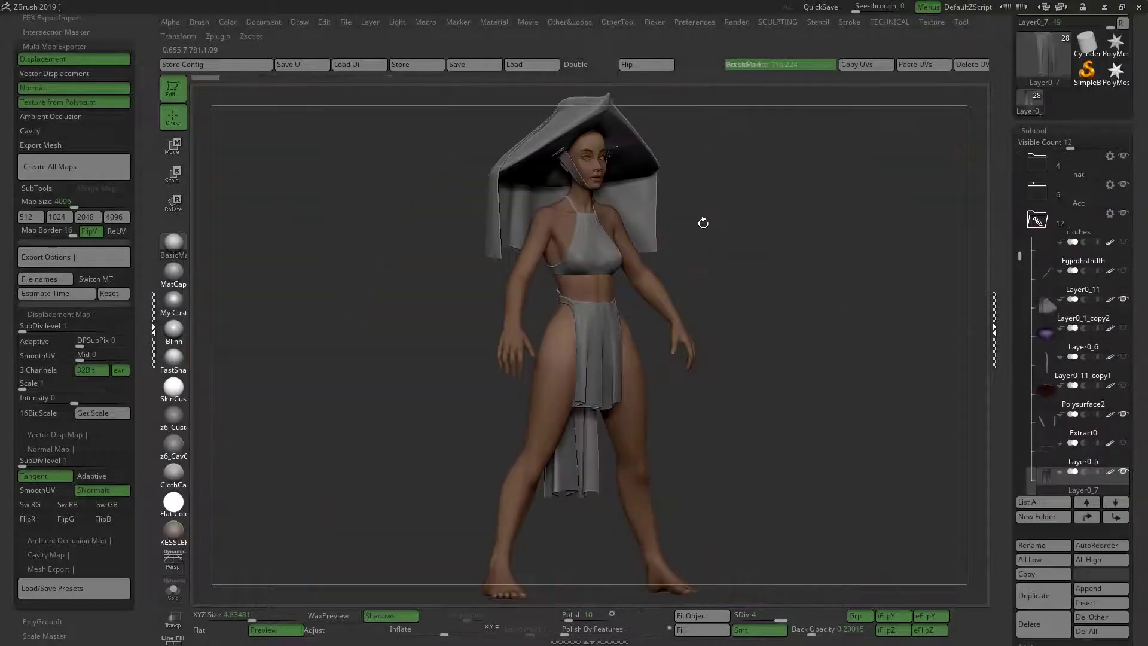
# Move the Extract0 strap subtool directly below Layer0_1_copy2 in the clothes folder
pyautogui.moveTo(706, 220); pyautogui.dragTo(365, 342)
pyautogui.press('super')
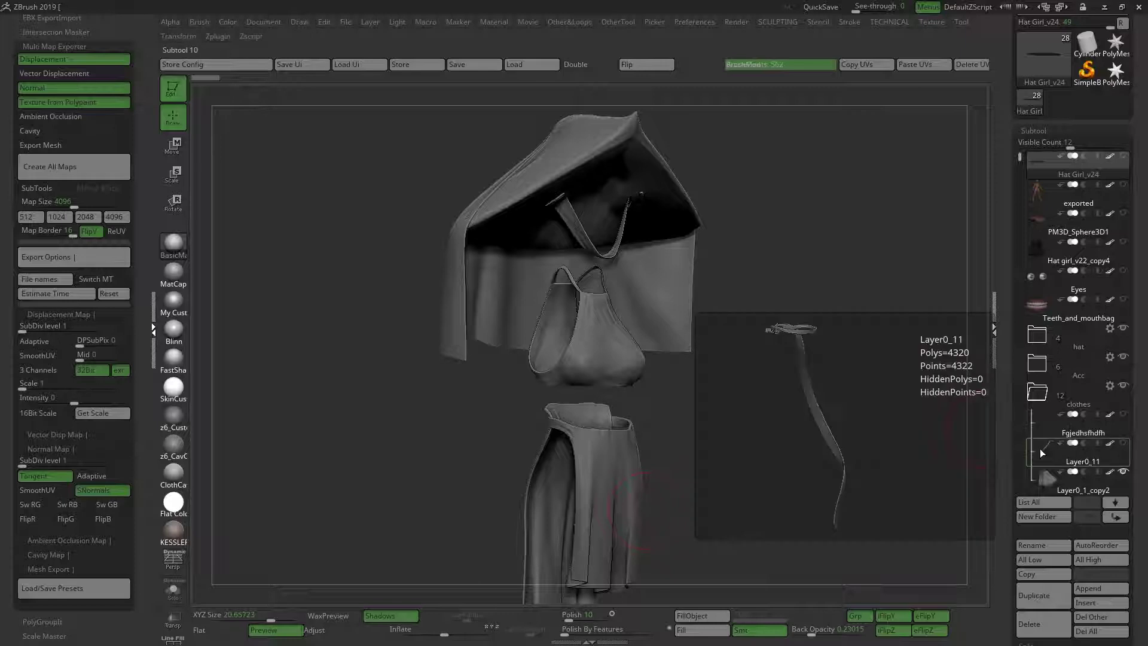
pyautogui.click(1040, 449)
pyautogui.click(1040, 477)
pyautogui.click(1086, 515)
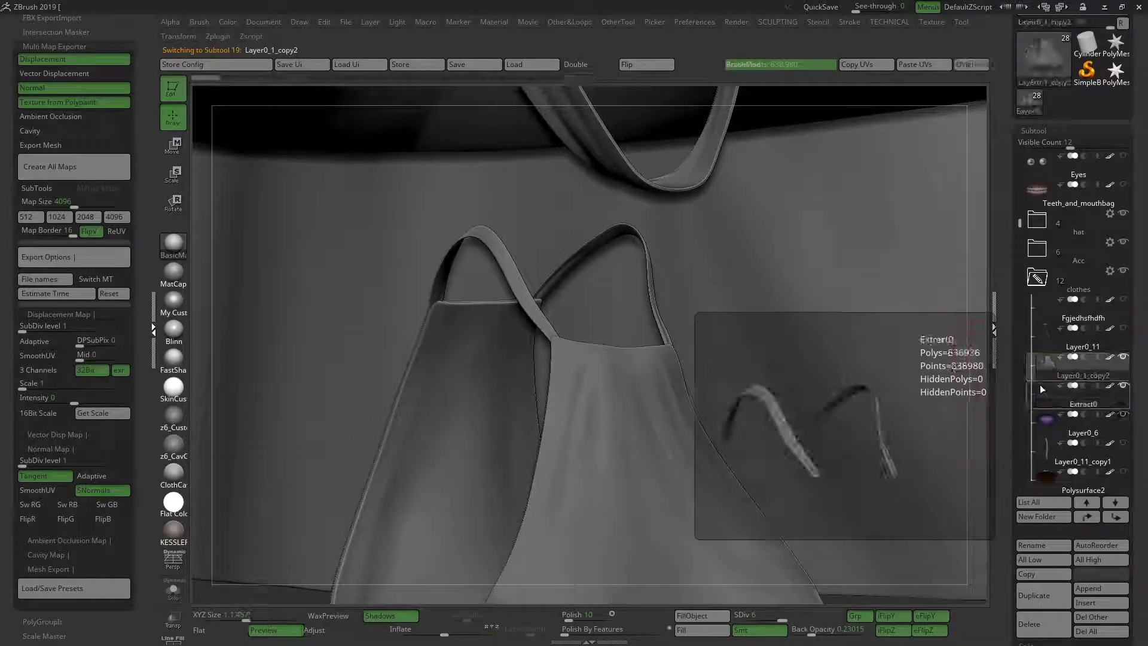
# Isolate the Extract0 straps and the Layer0_1_copy2 top and examine their meshes up close
pyautogui.click(1040, 390)
pyautogui.hotkey('shift', 's')
pyautogui.press('super')
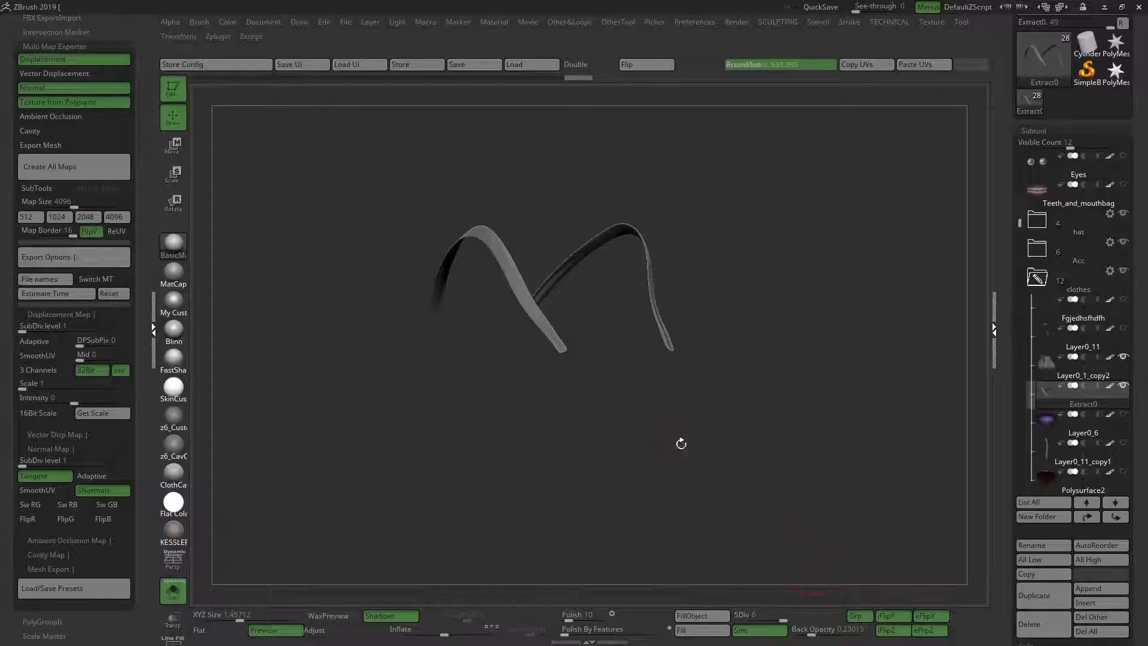
pyautogui.moveTo(682, 444); pyautogui.dragTo(670, 454)
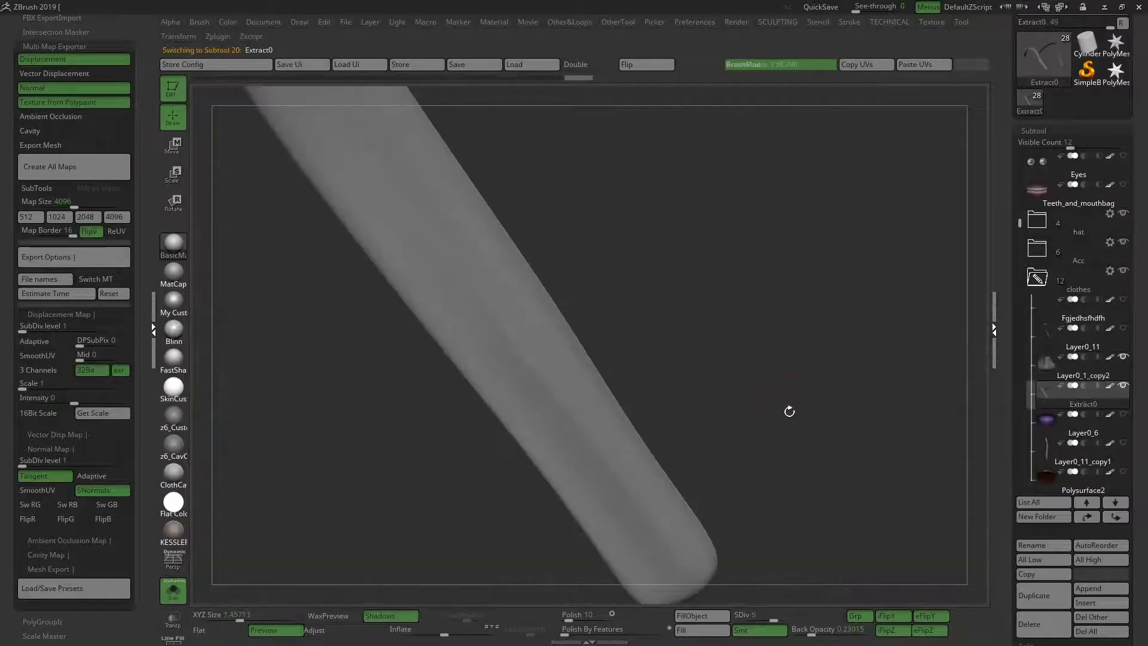
pyautogui.moveTo(789, 410); pyautogui.dragTo(564, 394)
pyautogui.moveTo(622, 419); pyautogui.dragTo(650, 438)
pyautogui.press('Up')
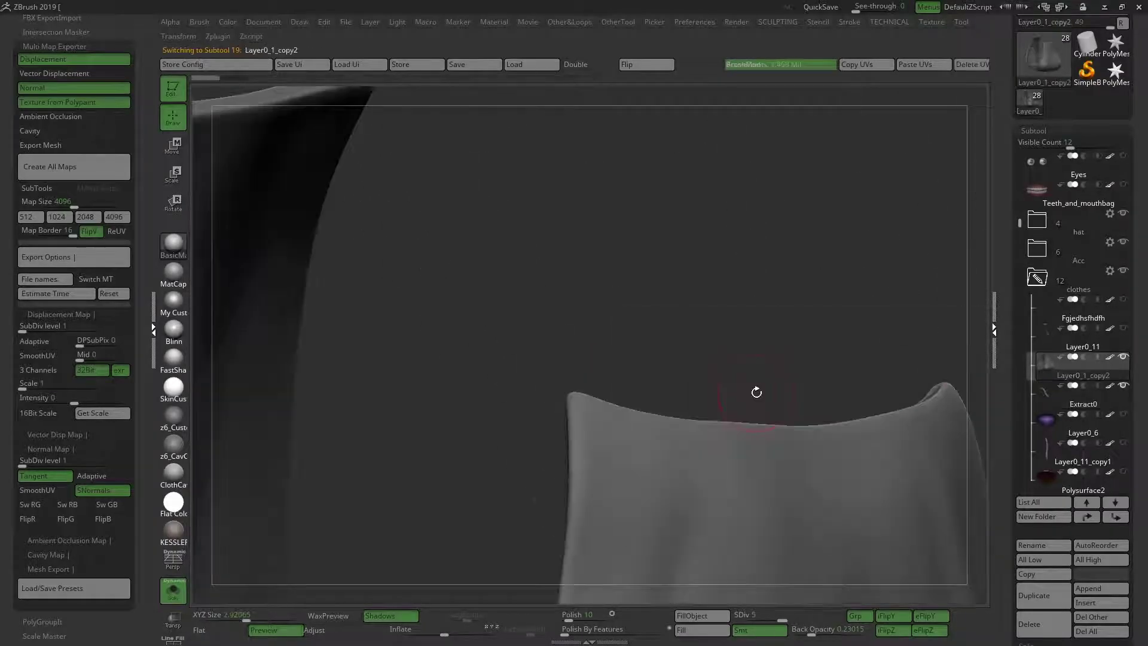
pyautogui.click(731, 350)
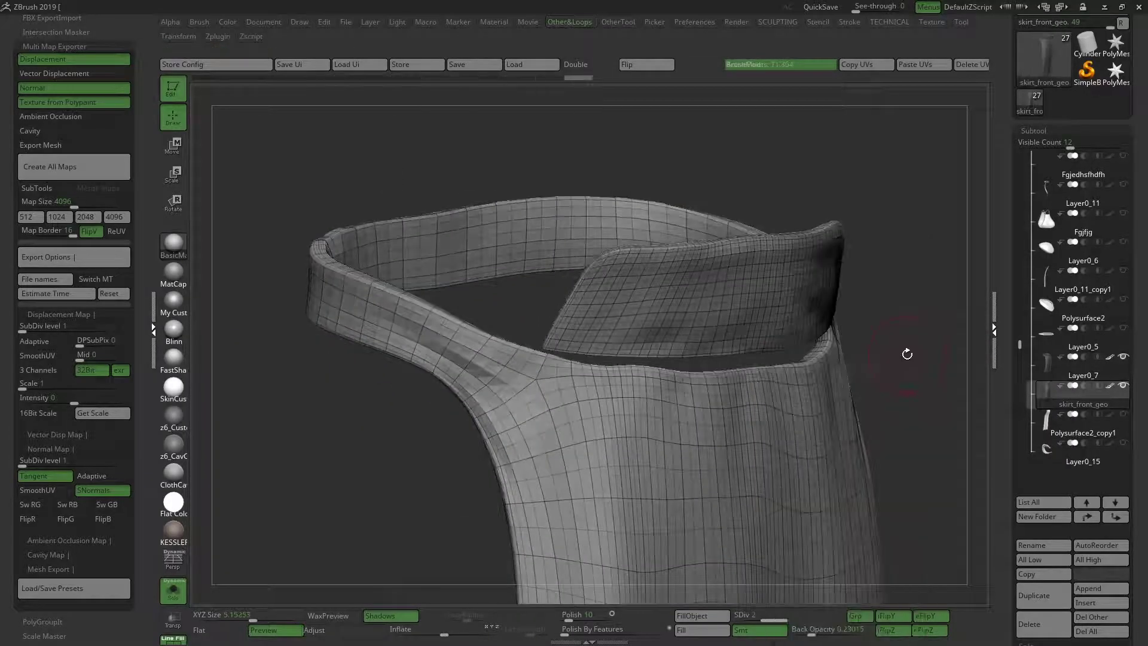
# Compare the skirt_front_geo mesh with the original Layer0_7 front skirt sculpt
pyautogui.keyDown('alt'); pyautogui.click(866, 420); pyautogui.keyUp('alt')
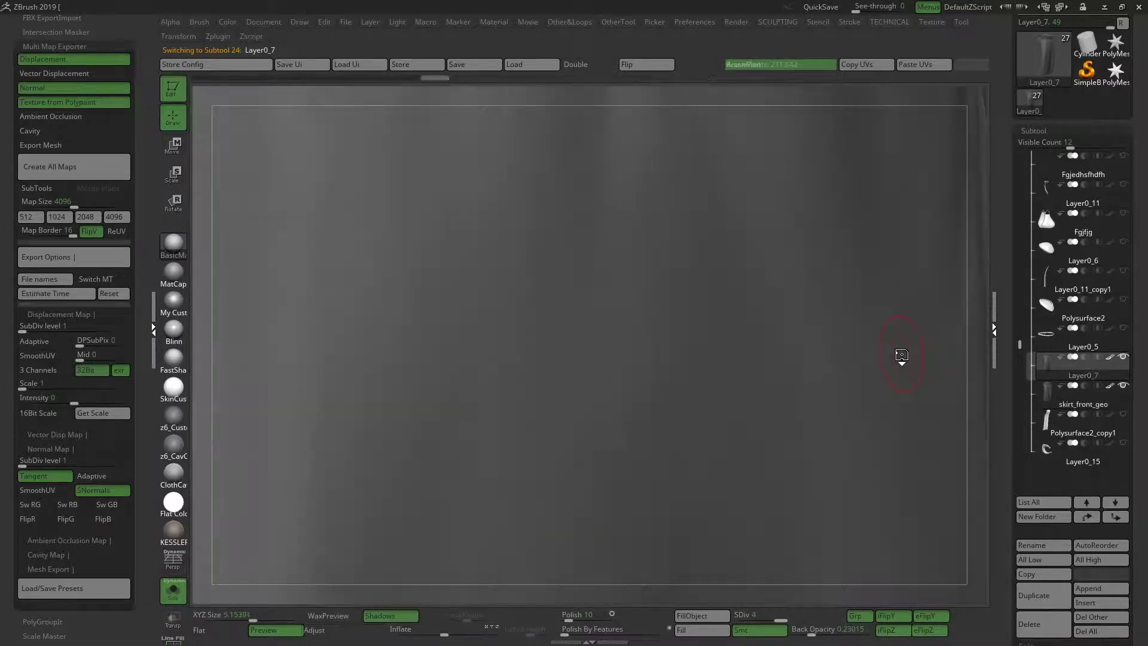
pyautogui.keyDown('alt'); pyautogui.click(839, 419); pyautogui.keyUp('alt')
pyautogui.keyDown('alt'); pyautogui.click(851, 428); pyautogui.keyUp('alt')
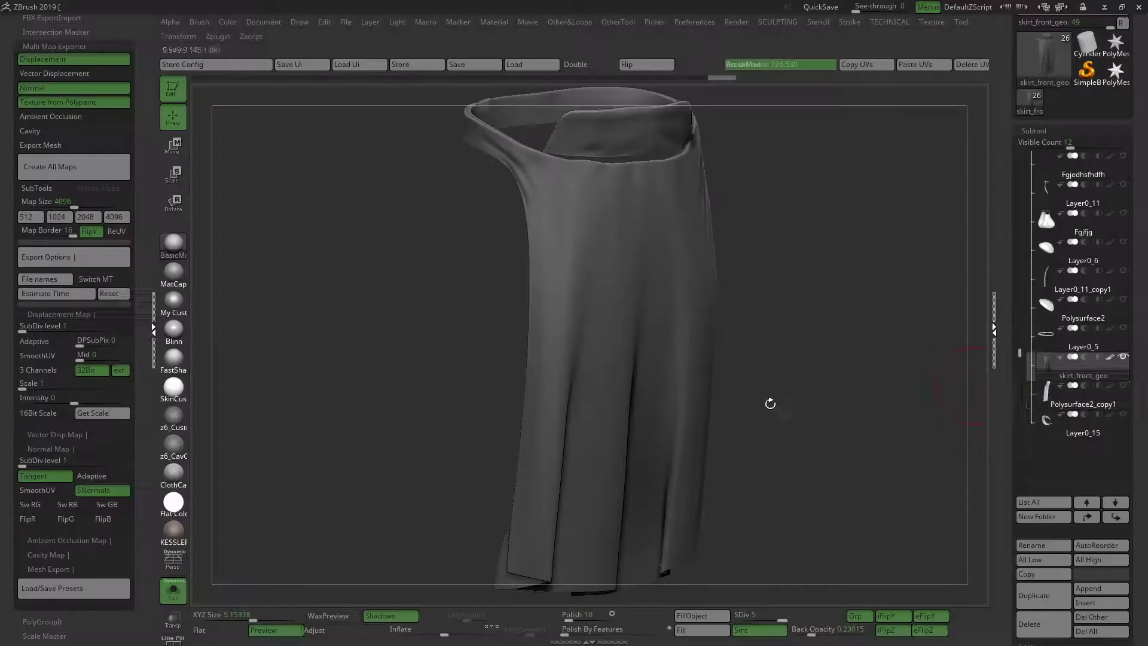
pyautogui.keyDown('alt'); pyautogui.click(811, 333); pyautogui.keyUp('alt')
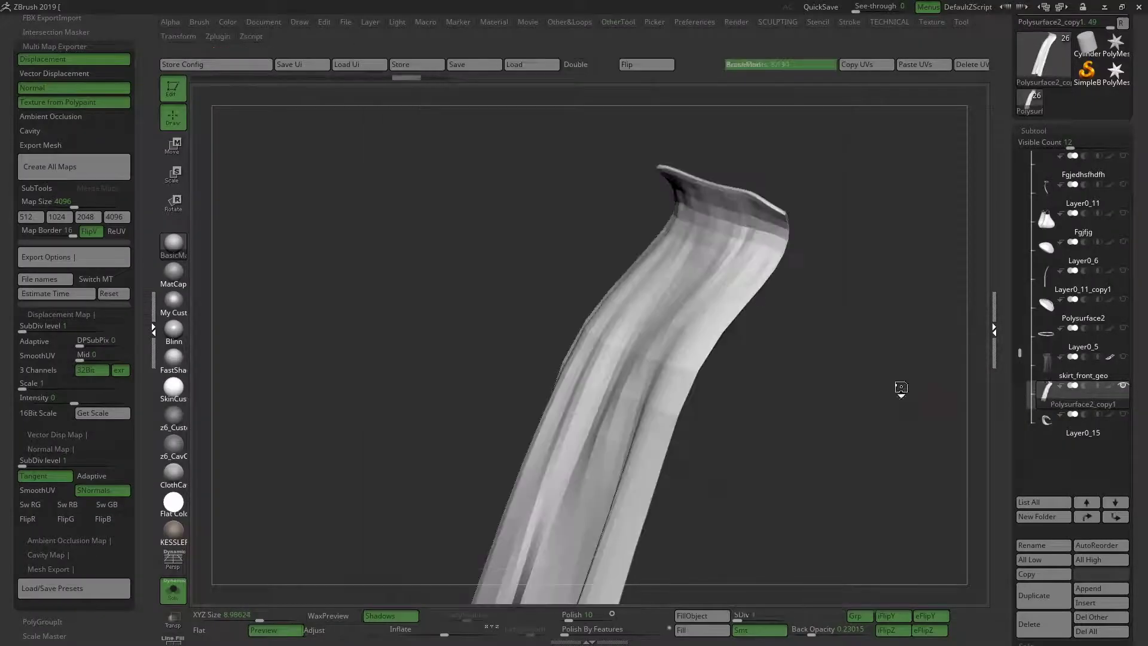
# Compare the back skirt mesh skirt_back_geo with Polysurface2_copy1 and subdivide it
pyautogui.keyDown('alt'); pyautogui.click(807, 401); pyautogui.keyUp('alt')
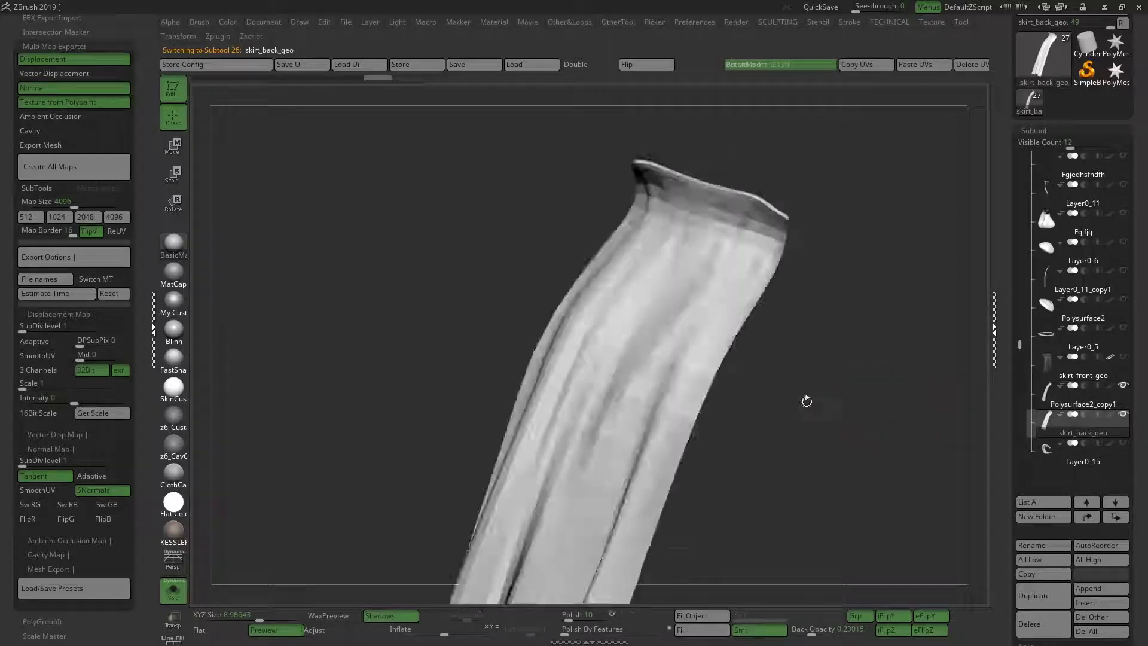
pyautogui.moveTo(807, 401); pyautogui.dragTo(846, 358)
pyautogui.press('o')
pyautogui.click(865, 368)
pyautogui.hotkey('ctrl', 'd')
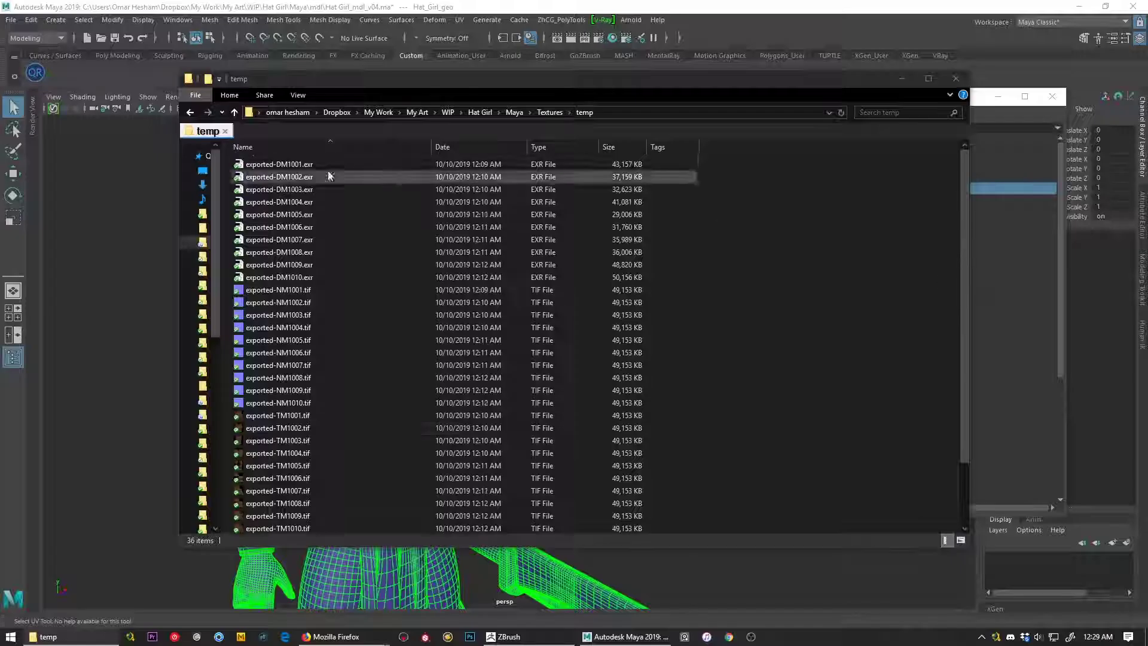
# Search the temp textures folder for "DM" files, list them with details, and launch ReNamer
pyautogui.scroll(-2, 320, 457)
pyautogui.click(307, 466)
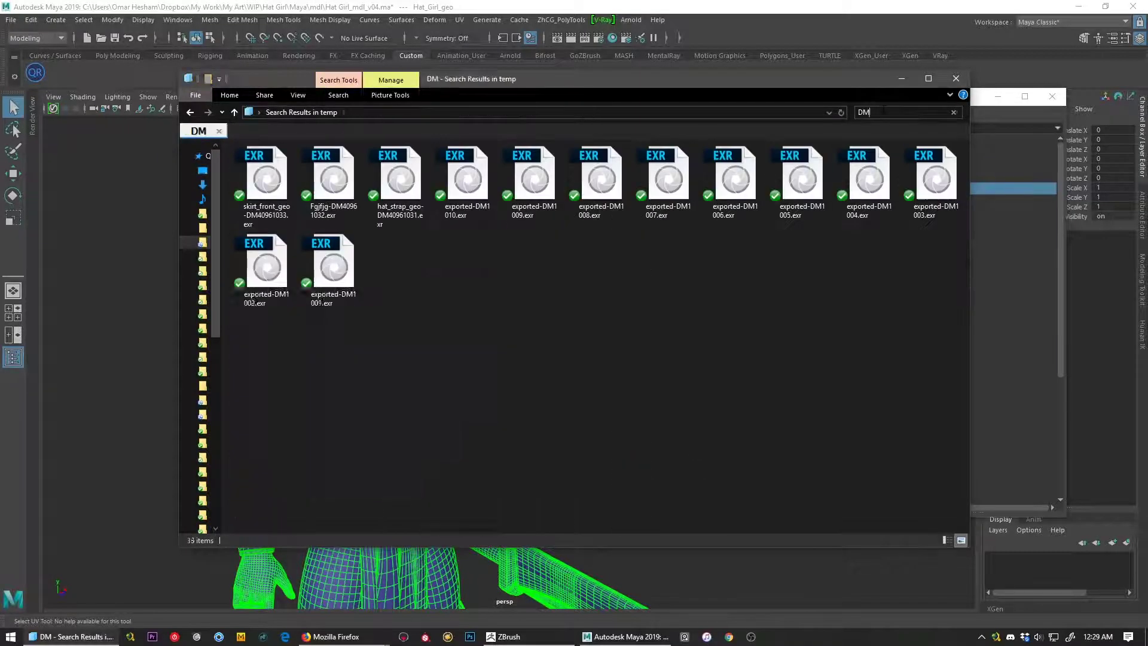
pyautogui.press('super')
pyautogui.write('rena')
pyautogui.press('Return')
pyautogui.click(734, 527)
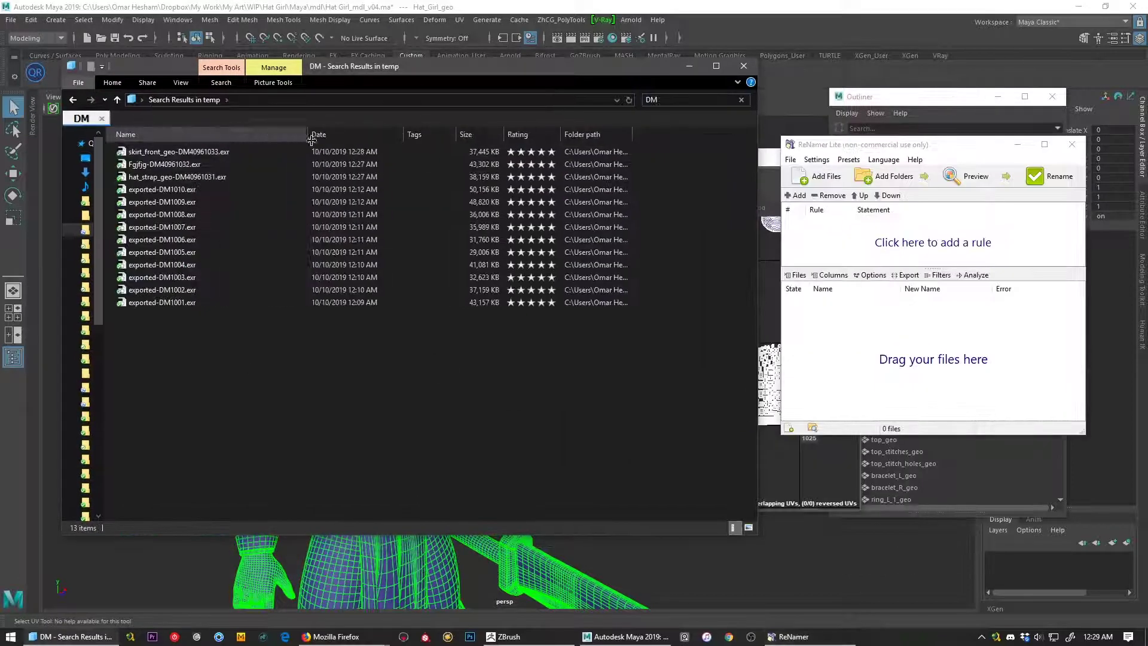
# Load all the found DM displacement maps into ReNamer and enlarge its window
pyautogui.hotkey('ctrl', 'a')
pyautogui.moveTo(167, 182); pyautogui.dragTo(921, 359)
pyautogui.moveTo(782, 434); pyautogui.dragTo(711, 511)
# Add a Delete rule that removes 10 characters from position 1 and skips the extension
pyautogui.click(891, 243)
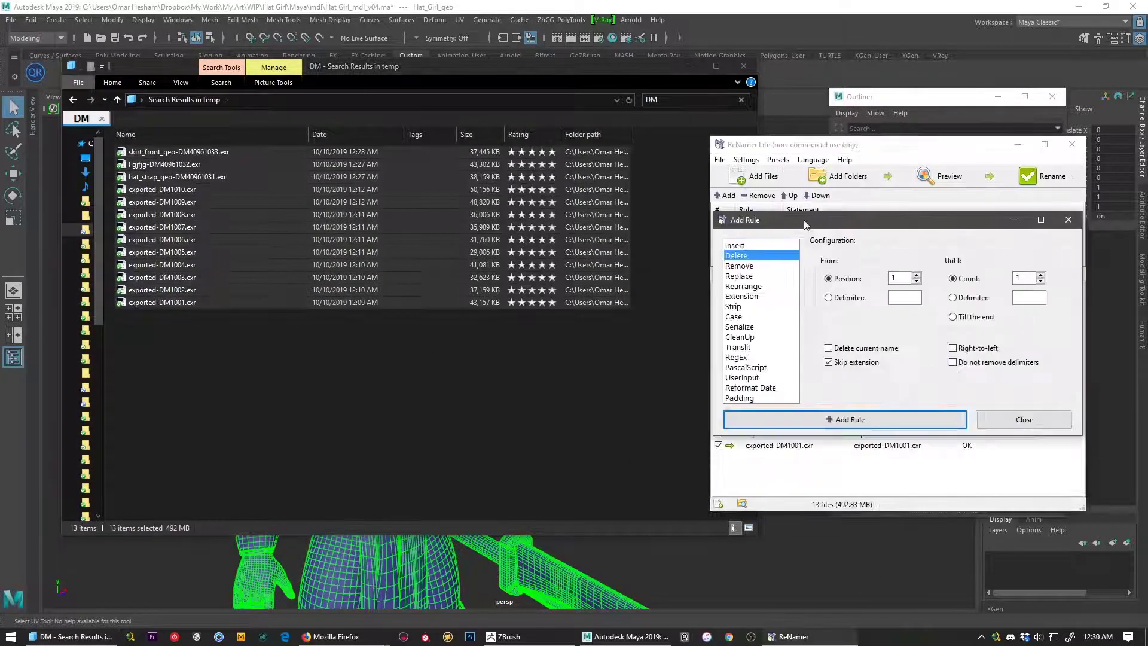
pyautogui.moveTo(805, 223); pyautogui.dragTo(418, 208)
pyautogui.click(528, 403)
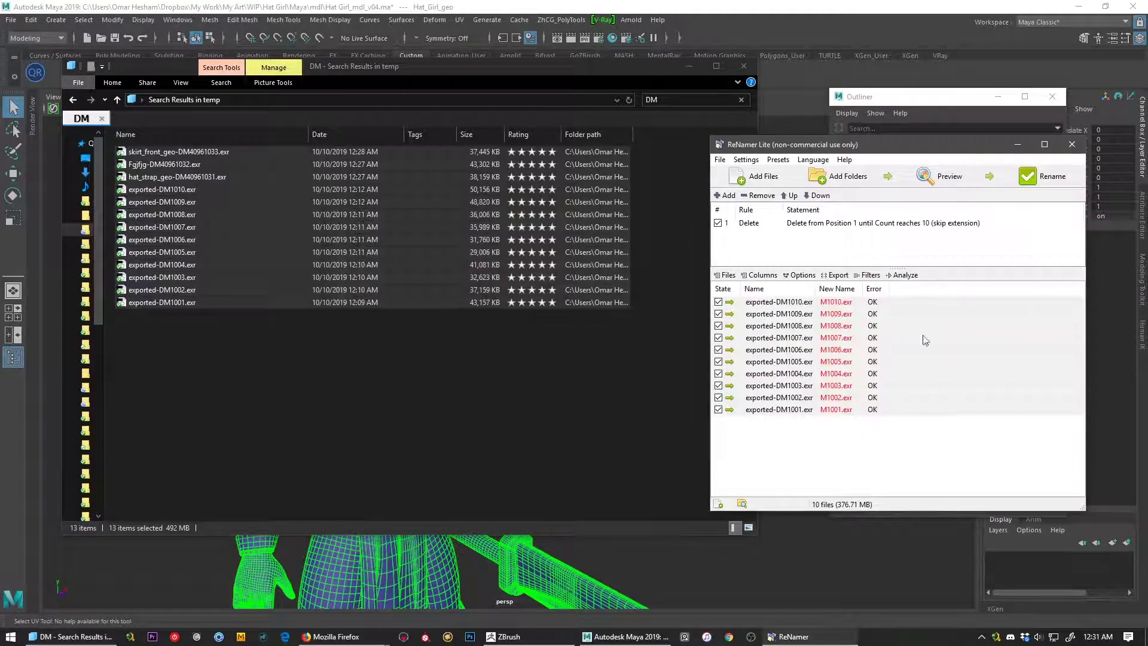
# Add an Insert rule with the prefix "hatgirl_disp." and rename the exported displacement maps
pyautogui.press('Insert')
pyautogui.write('hatgirl_disp.')
pyautogui.click(508, 422)
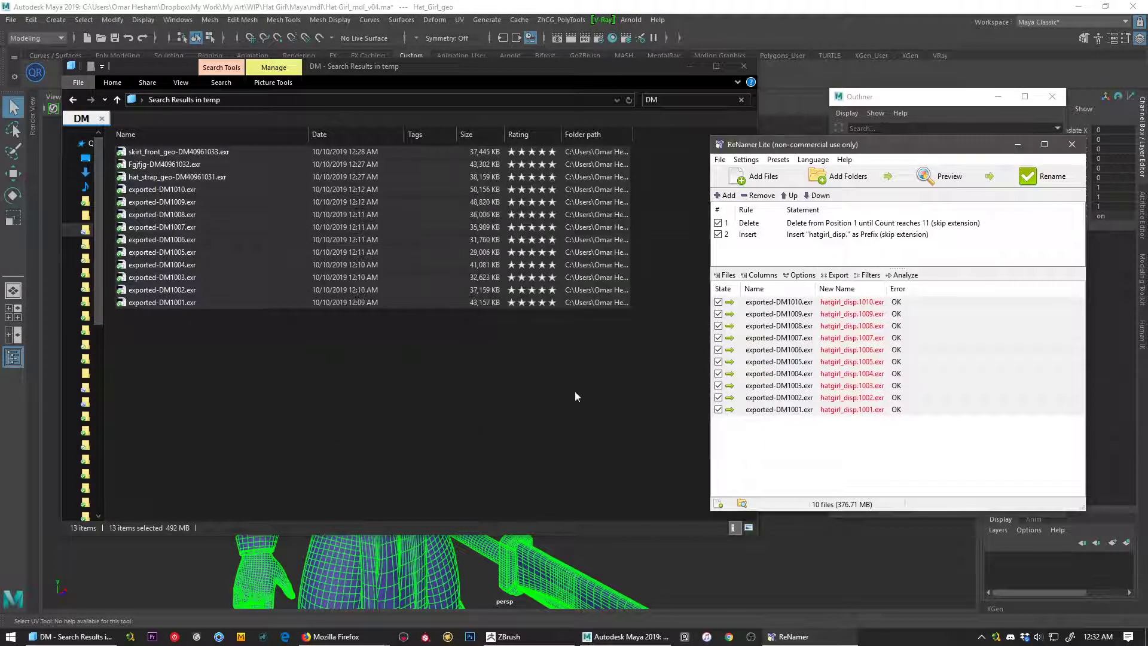
pyautogui.click(1052, 176)
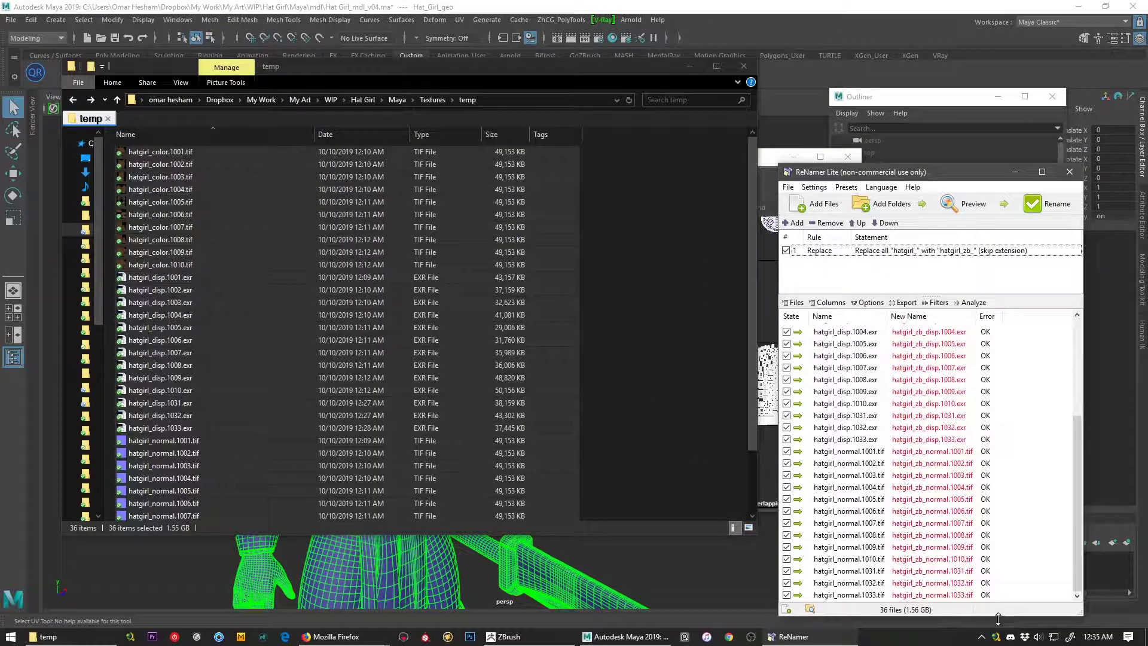
# Rename all the texture maps, replacing "hatgirl_" with "hatgirl_zb_" in their file names
pyautogui.click(1048, 203)
pyautogui.click(654, 320)
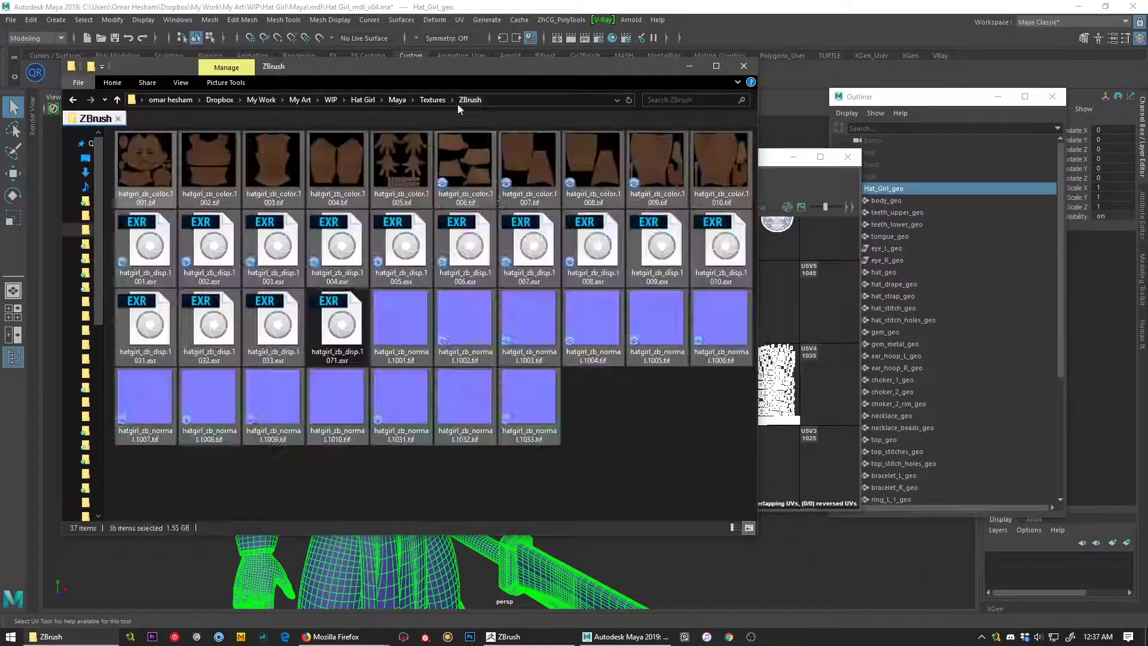
# View the exported tile 1001 maps in Photoshop, switching from the color map to the displacement map
pyautogui.click(432, 100)
pyautogui.doubleClick(143, 164)
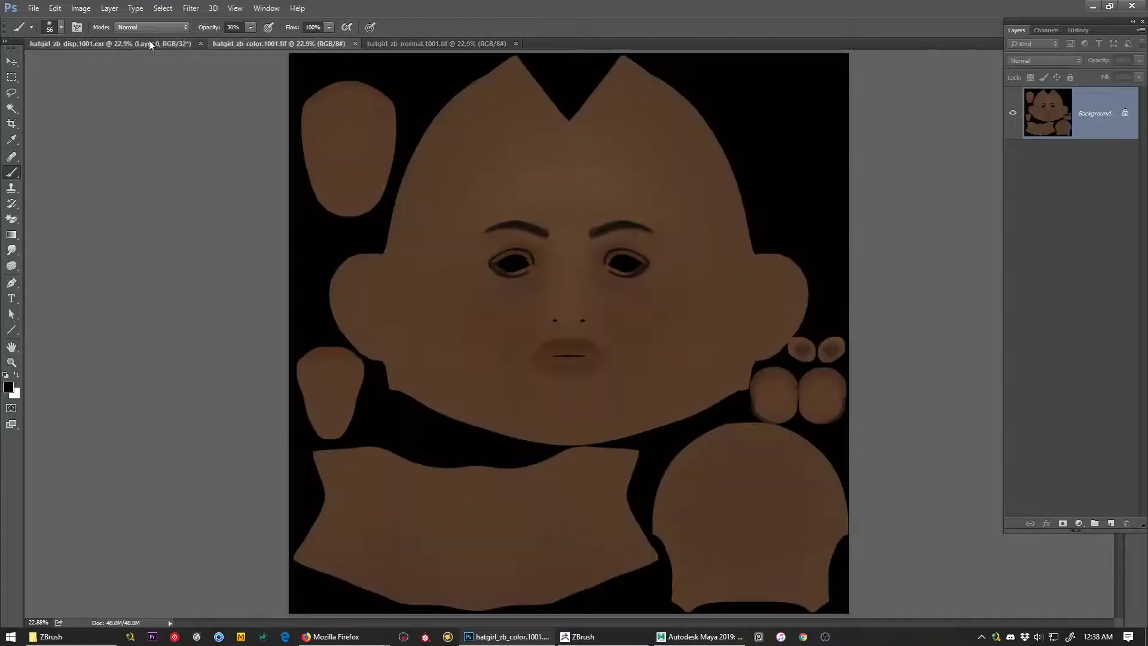
pyautogui.click(148, 43)
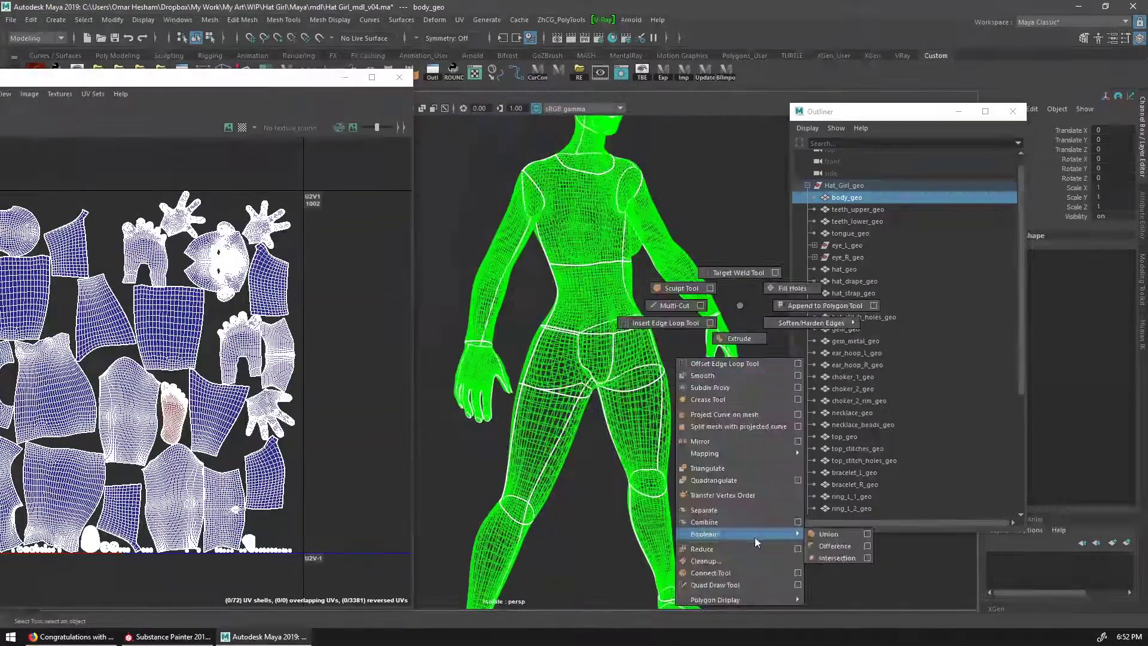
# Switch to Maya and reduce the body_geo mesh by 80 percent with the symmetry type set to Plane
pyautogui.click(798, 549)
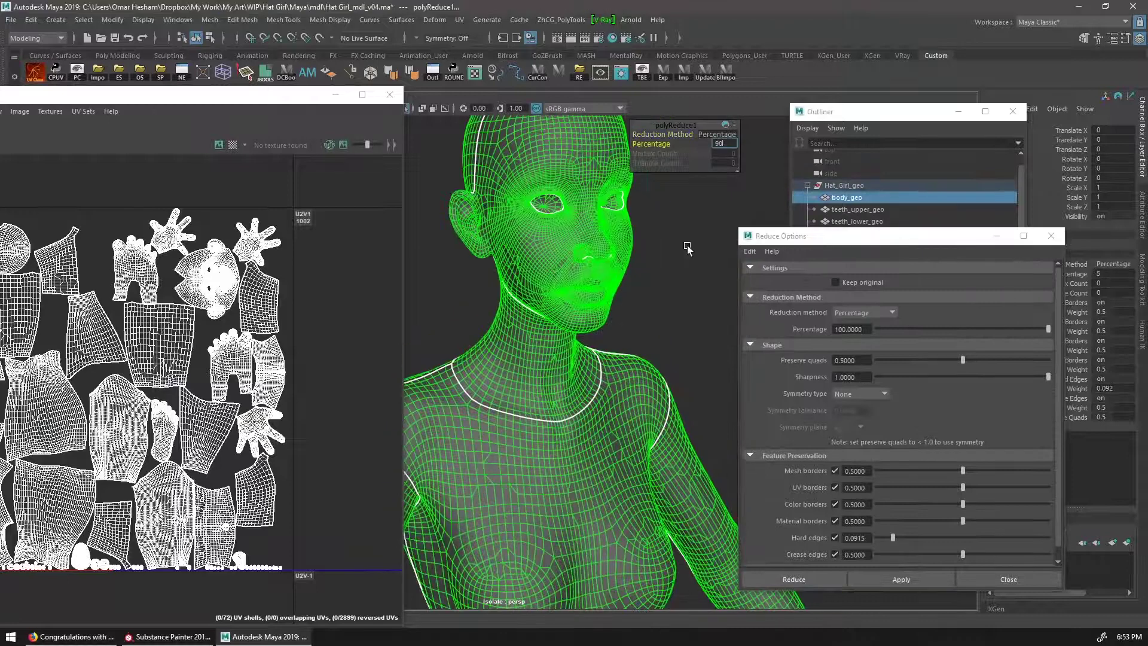
pyautogui.press('Return')
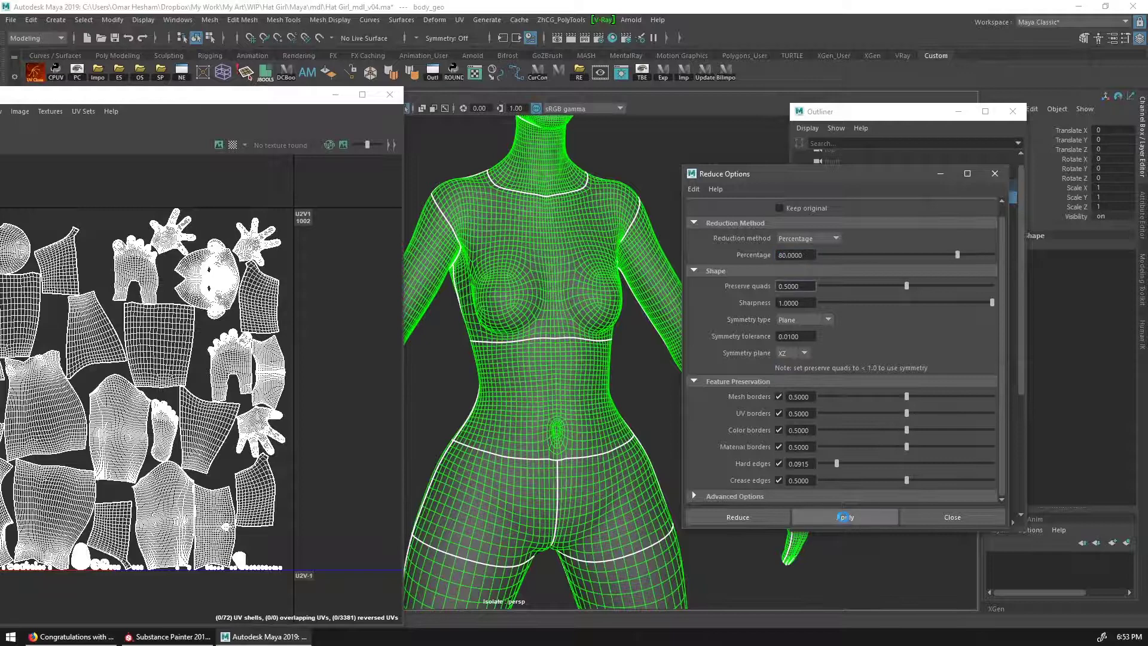
pyautogui.click(843, 517)
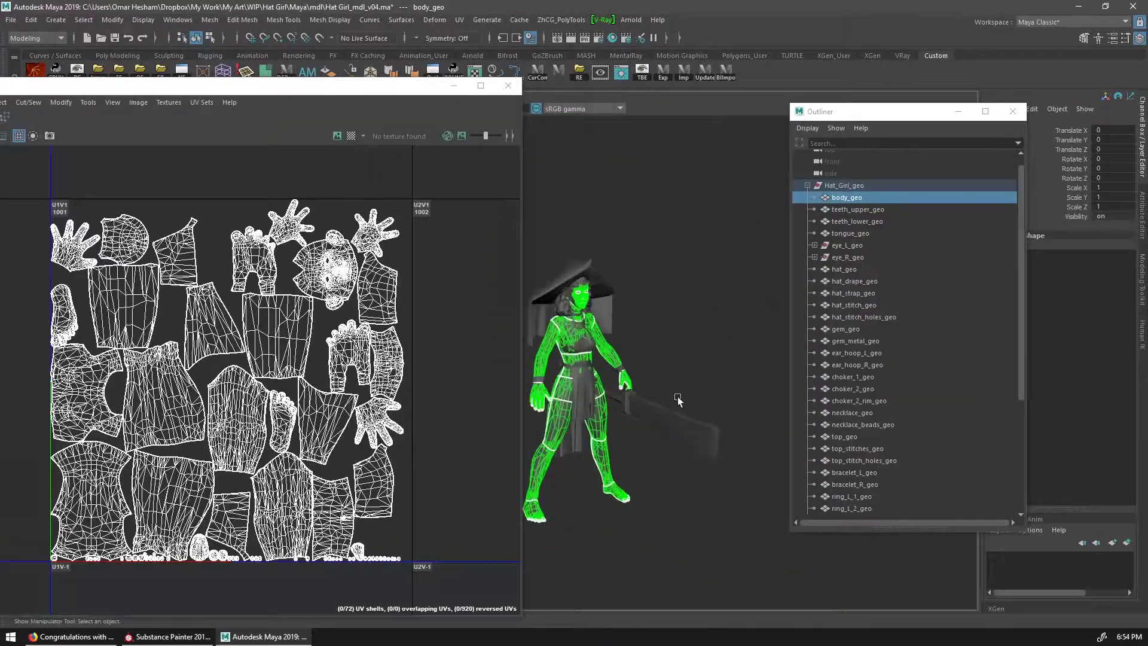
pyautogui.click(678, 399)
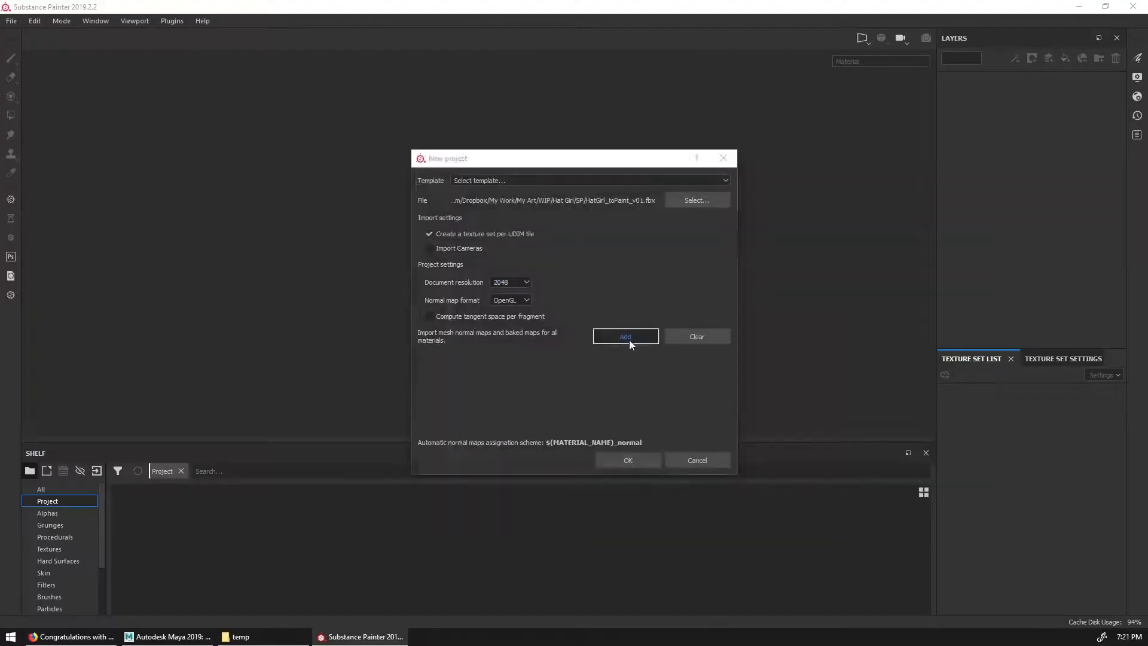
# Add the hatgirl_zb normal map from the ZBrush folder to the new Substance Painter project and create the project
pyautogui.click(630, 343)
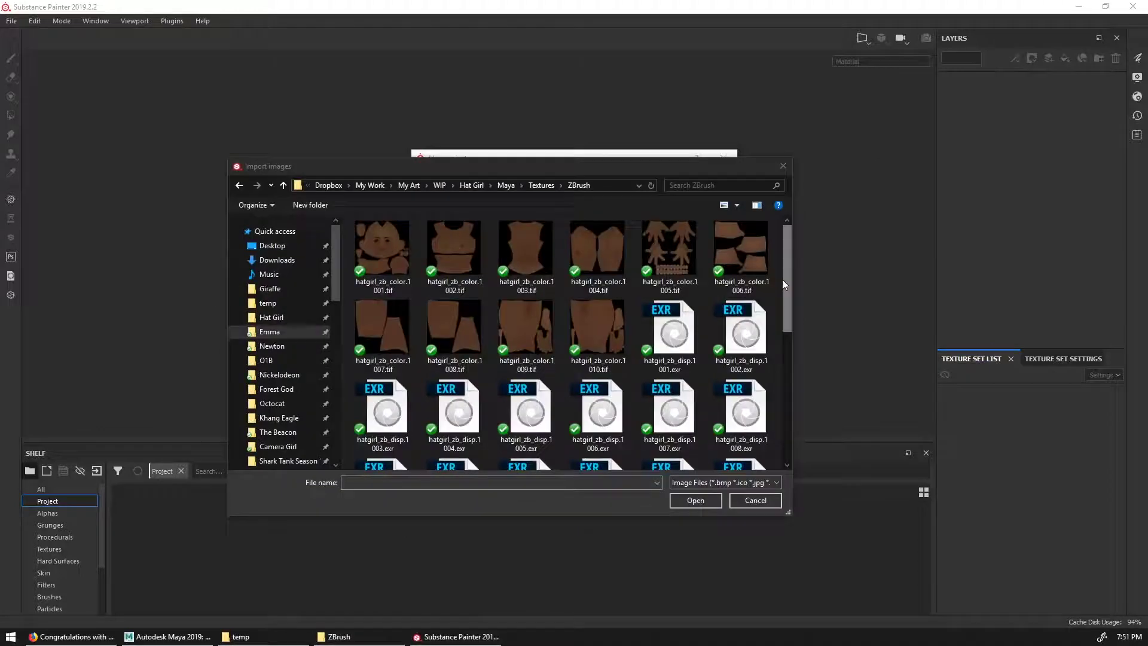
pyautogui.press('Return')
pyautogui.click(595, 458)
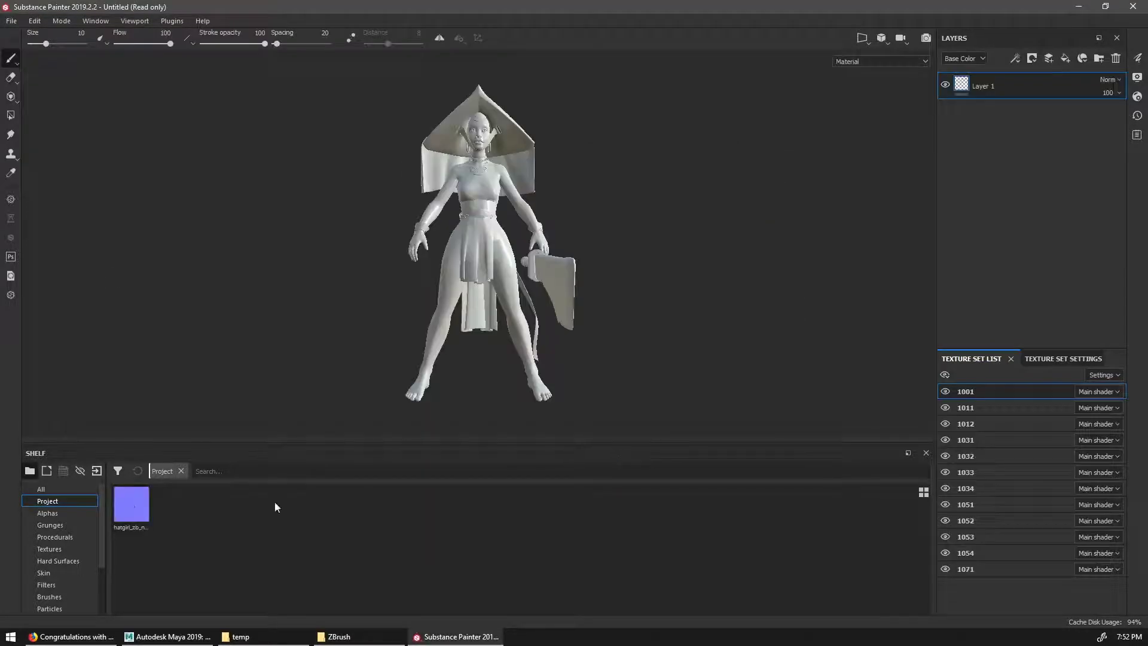
# Slightly lower the viewport camera's field of view in the display settings
pyautogui.keyDown('alt'); pyautogui.moveTo(622, 251); pyautogui.dragTo(562, 269); pyautogui.keyUp('alt')
pyautogui.click(1137, 77)
pyautogui.click(920, 124)
pyautogui.moveTo(963, 219); pyautogui.dragTo(949, 219)
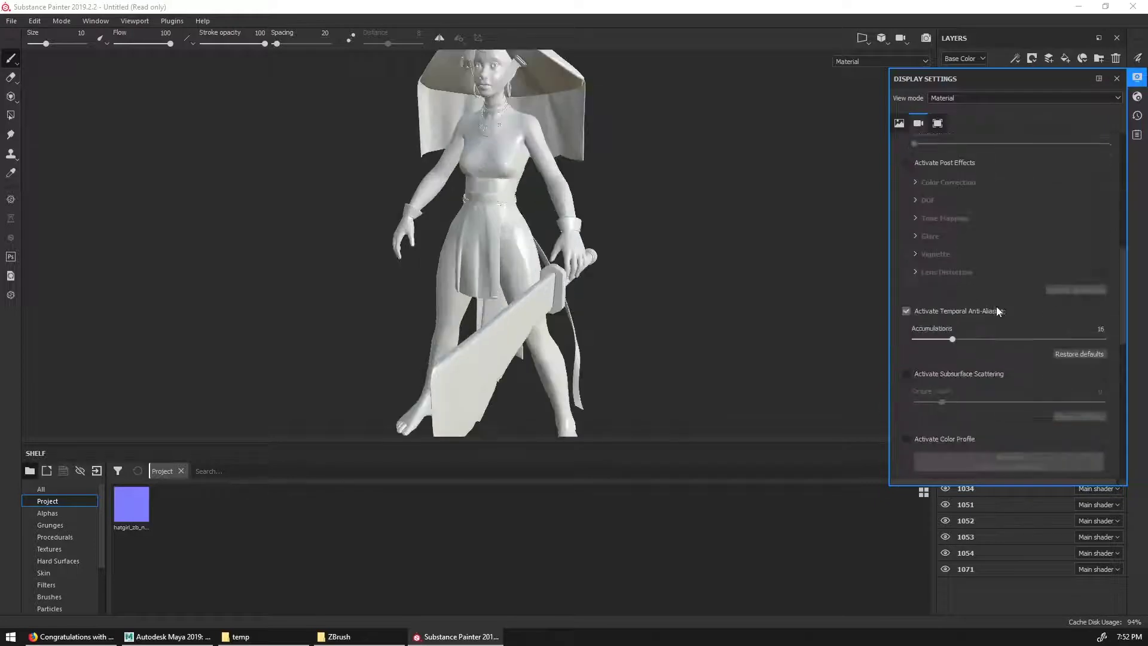
# Replace Layer 1 with a new fill layer and show the texture set settings in an enlarged panel
pyautogui.click(1117, 58)
pyautogui.click(1063, 359)
pyautogui.moveTo(1046, 349); pyautogui.dragTo(1046, 178)
pyautogui.click(1065, 58)
# Isolate the body's texture set and give its fill layer a black base color with maximum roughness
pyautogui.hotkey('alt', 'q')
pyautogui.rightClick(766, 290)
pyautogui.scroll(-5, 767, 289)
pyautogui.click(774, 311)
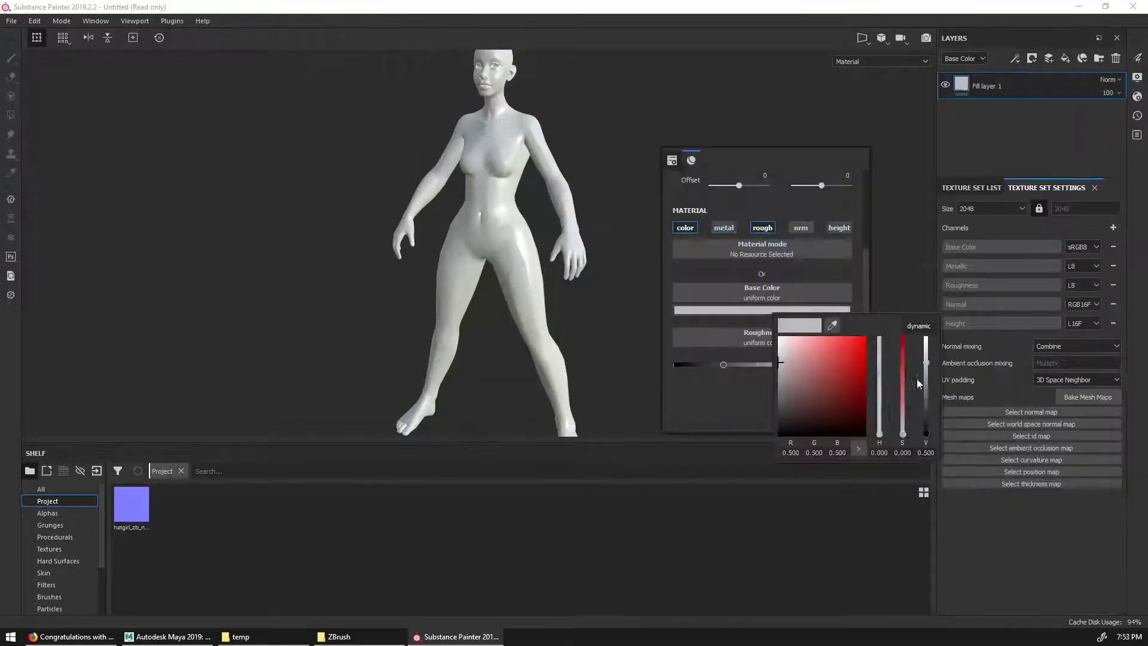
pyautogui.moveTo(926, 362); pyautogui.dragTo(926, 435)
pyautogui.moveTo(724, 364); pyautogui.dragTo(848, 364)
# Show all texture sets again and lighten the body fill layer's base color slightly from pure black
pyautogui.hotkey('alt', 'q')
pyautogui.click(801, 310)
pyautogui.moveTo(929, 434); pyautogui.dragTo(929, 420)
pyautogui.moveTo(953, 433); pyautogui.dragTo(955, 422)
pyautogui.keyDown('alt'); pyautogui.moveTo(706, 311); pyautogui.dragTo(805, 275); pyautogui.keyUp('alt')
pyautogui.scroll(-4, 805, 274)
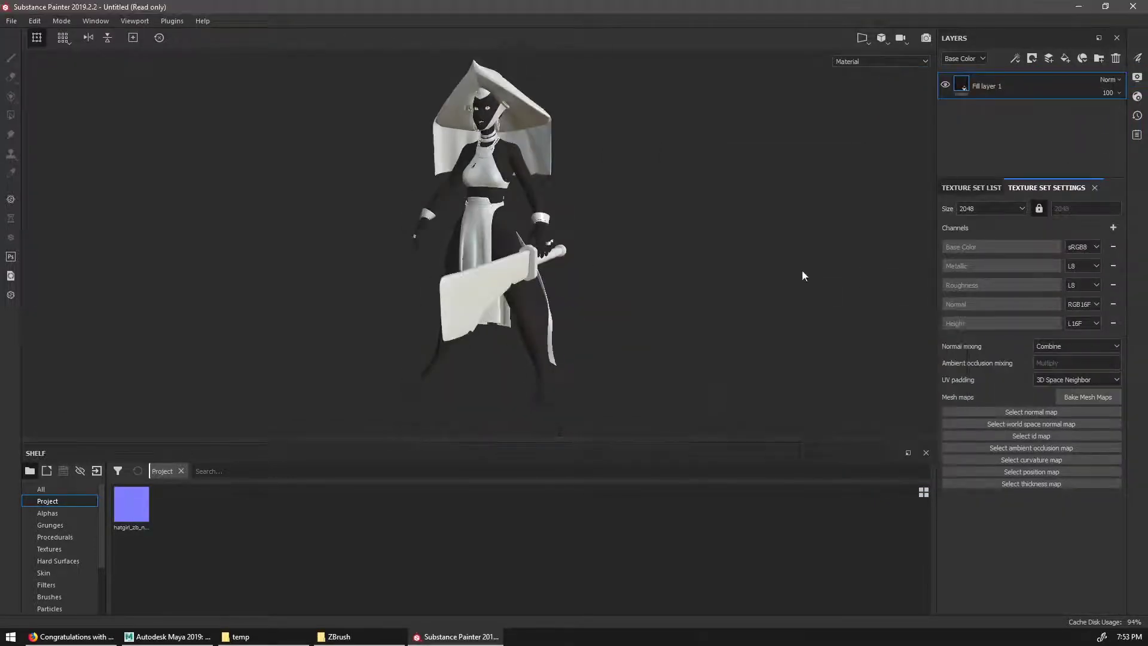
# Hide texture set 1001 and show the texture set list in its own panel beside the texture set settings
pyautogui.click(971, 188)
pyautogui.click(945, 222)
pyautogui.click(1046, 187)
pyautogui.moveTo(135, 511); pyautogui.dragTo(166, 526)
pyautogui.scroll(4, 472, 239)
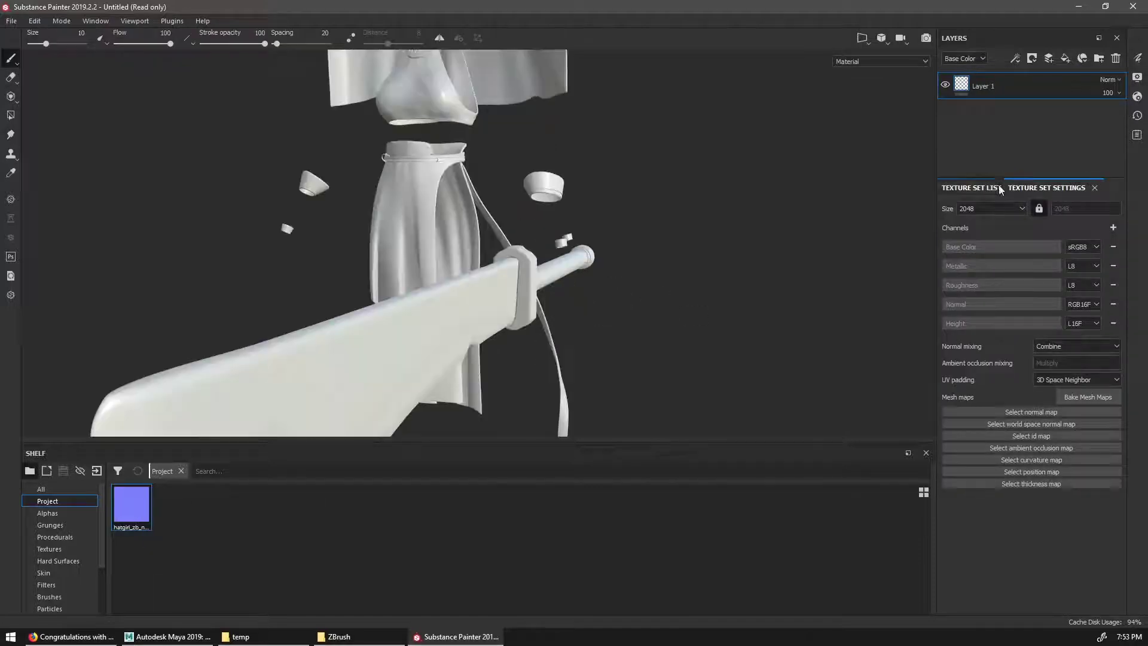
pyautogui.click(993, 188)
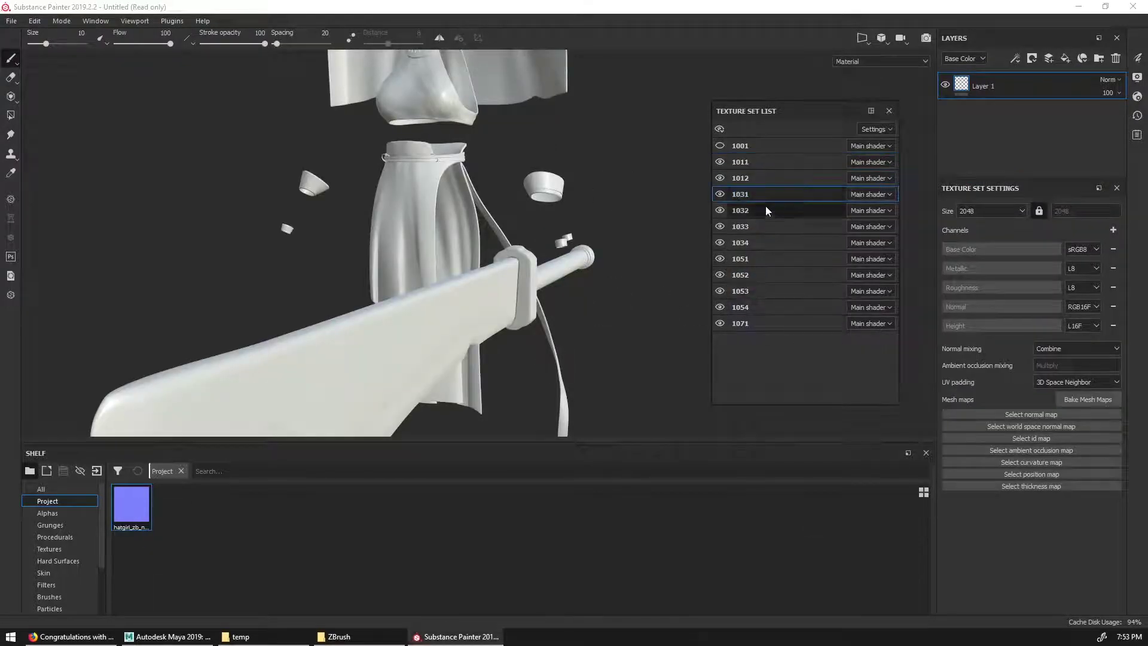
# Isolate texture set 1031 and try assigning the hatgirl_zb normal map from the shelf as its normal mesh map
pyautogui.hotkey('alt', 'q')
pyautogui.scroll(-5, 478, 251)
pyautogui.hotkey('alt', 'q')
pyautogui.hotkey('alt', 'q')
pyautogui.scroll(8, 469, 310)
pyautogui.keyDown('alt'); pyautogui.moveTo(469, 310); pyautogui.dragTo(447, 344, button='middle'); pyautogui.keyUp('alt')
pyautogui.moveTo(135, 507); pyautogui.dragTo(1016, 413)
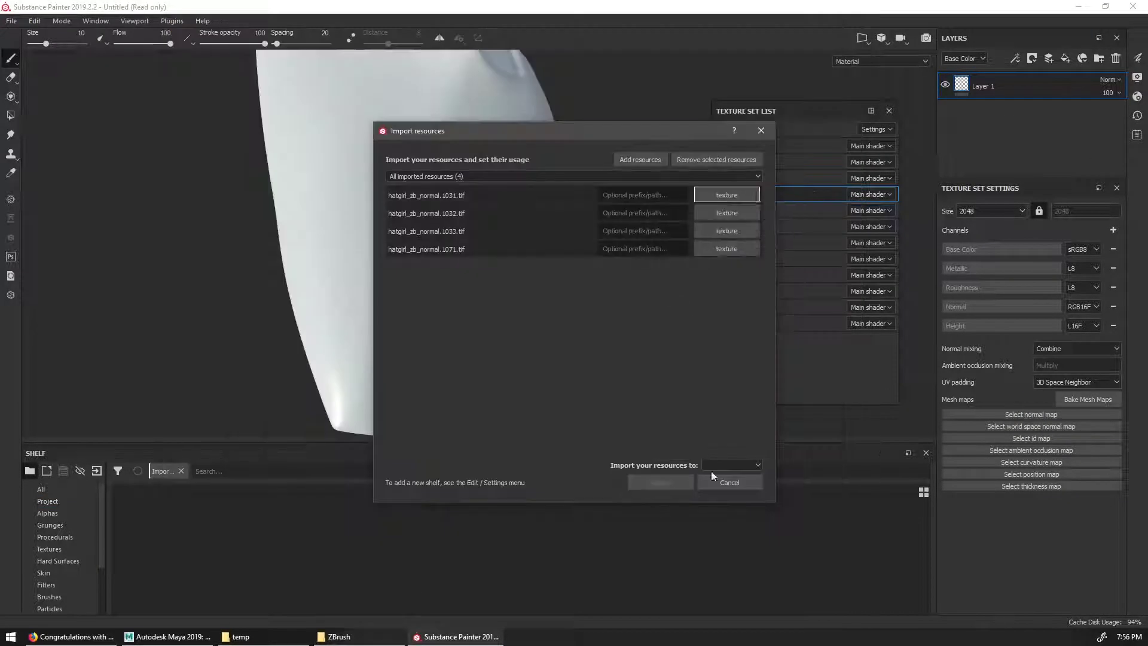
# Import the hatgirl_zb_normal textures 1031, 1032, 1033 and 1071, and set the shelf thumbnails to Medium
pyautogui.click(652, 483)
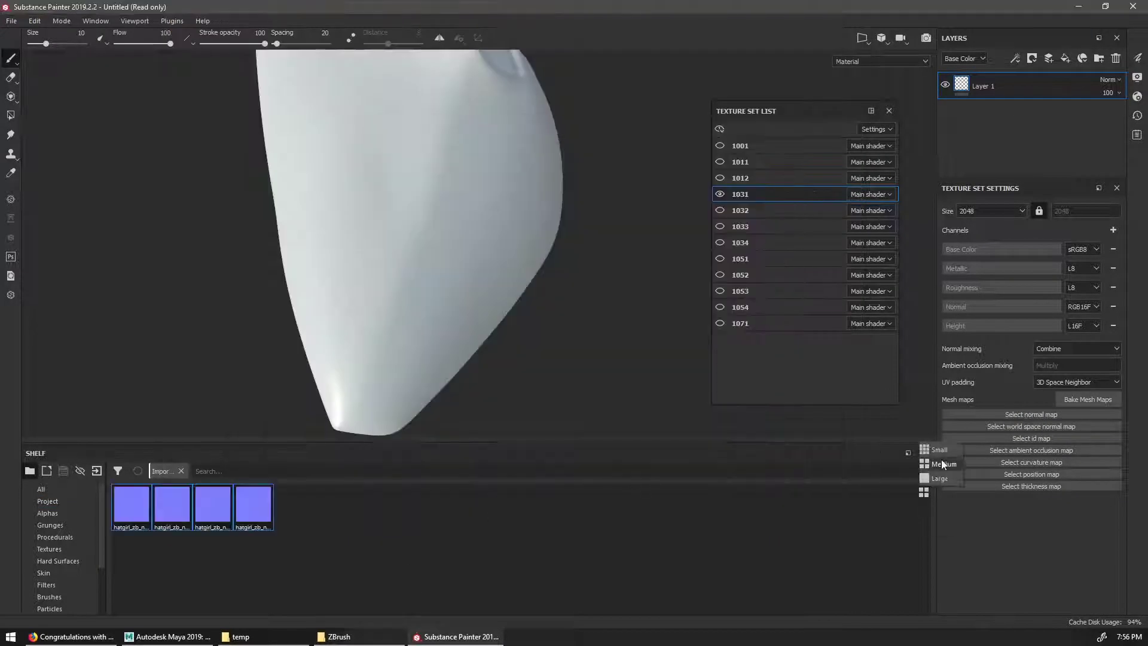
pyautogui.click(944, 464)
pyautogui.keyDown('alt'); pyautogui.moveTo(584, 440); pyautogui.dragTo(648, 351); pyautogui.keyUp('alt')
# Assign hatgirl_zb_normal.1032 and hatgirl_zb_normal.1033 as the normal mesh maps of texture sets 1032 and 1033
pyautogui.click(763, 214)
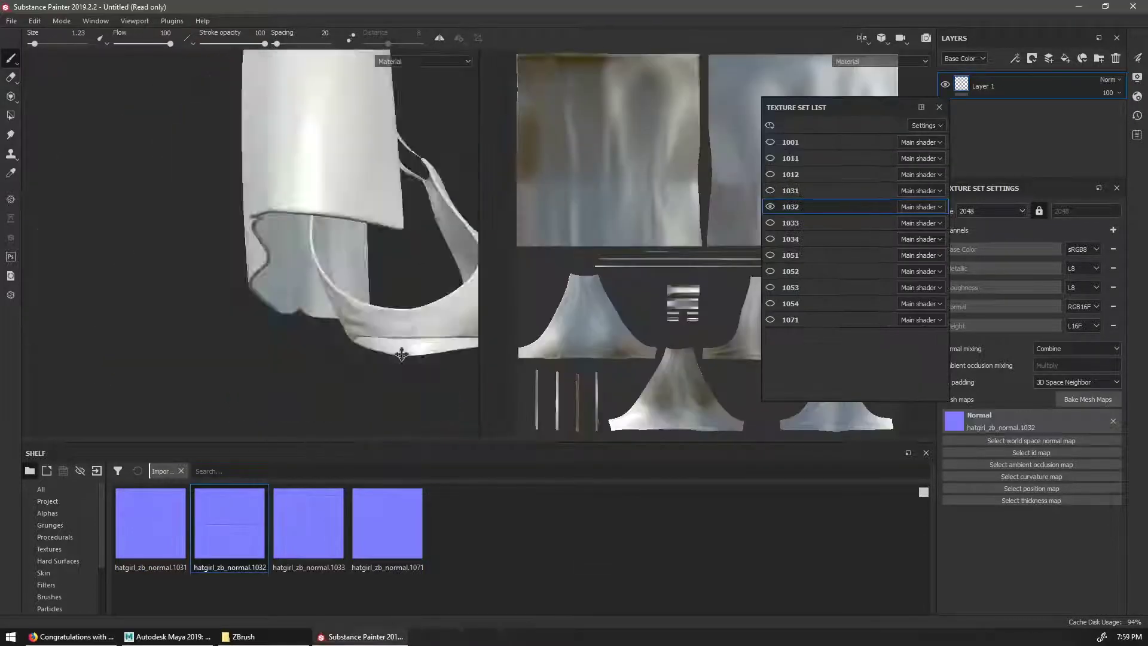
pyautogui.keyDown('alt'); pyautogui.moveTo(400, 354); pyautogui.dragTo(362, 395); pyautogui.keyUp('alt')
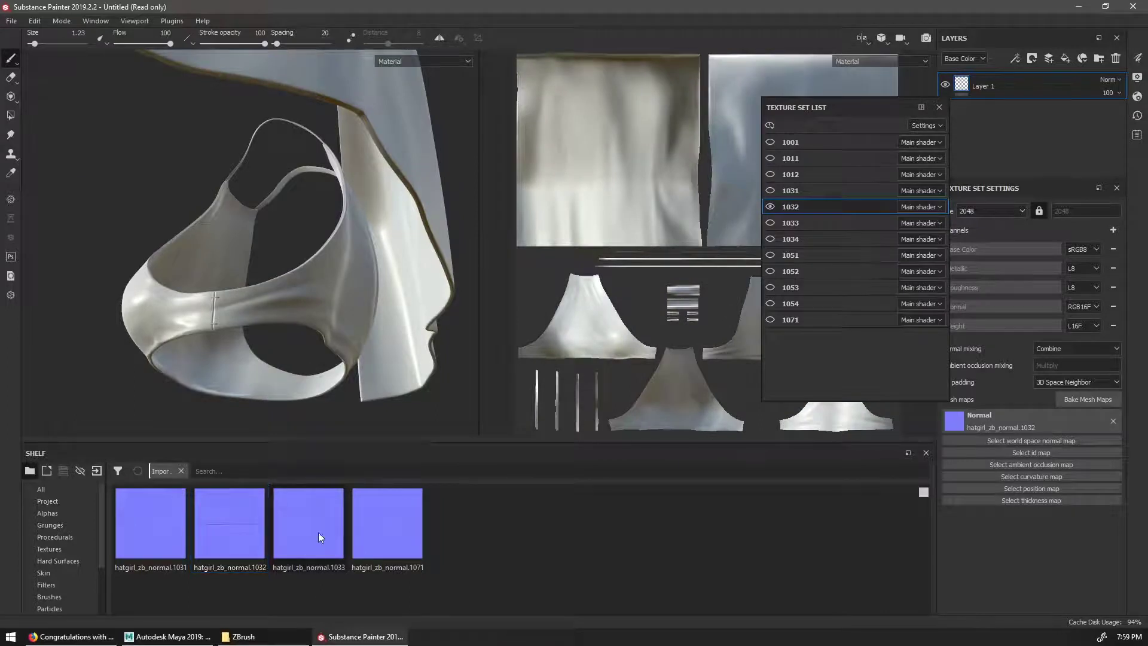
pyautogui.click(790, 223)
pyautogui.moveTo(308, 524); pyautogui.dragTo(1011, 421)
pyautogui.keyDown('alt'); pyautogui.moveTo(300, 360); pyautogui.dragTo(429, 368, button='right'); pyautogui.keyUp('alt')
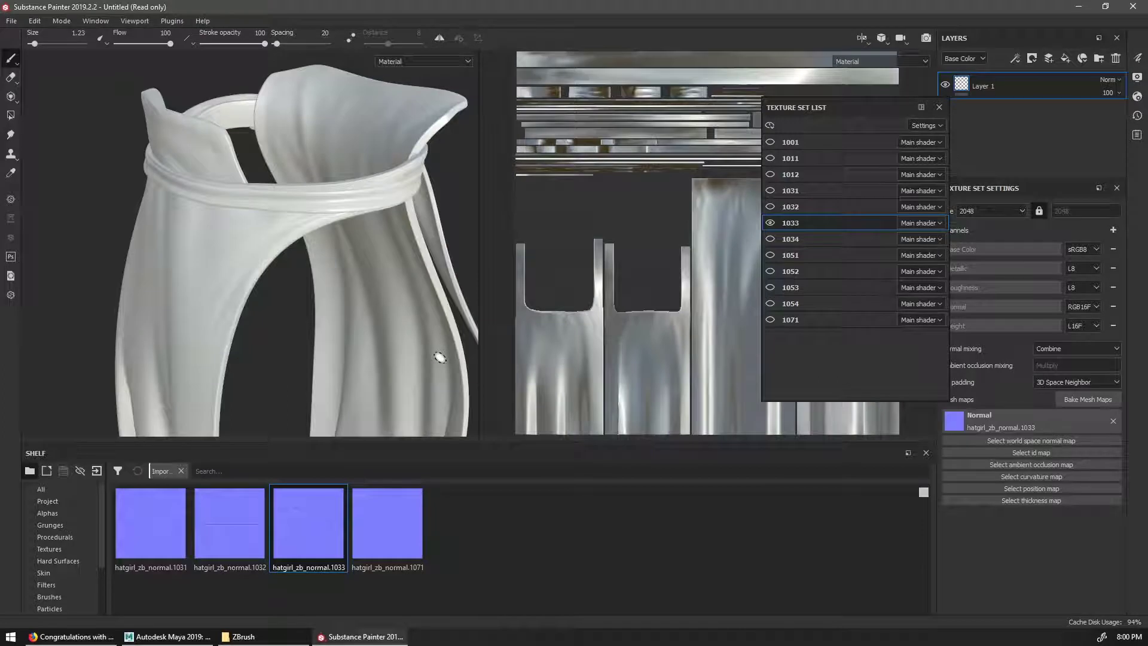
# Select texture set 1071, assign hatgirl_zb_normal.1071 as its normal map, and check the blade's detail
pyautogui.click(790, 319)
pyautogui.scroll(5, 411, 266)
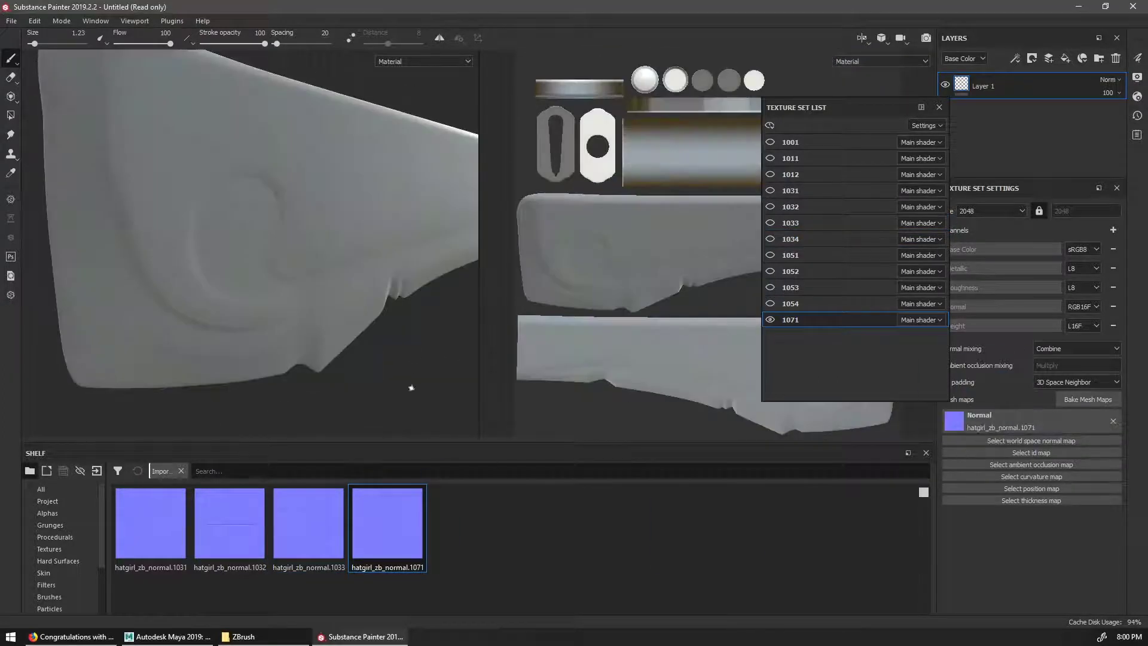
pyautogui.scroll(-6, 409, 386)
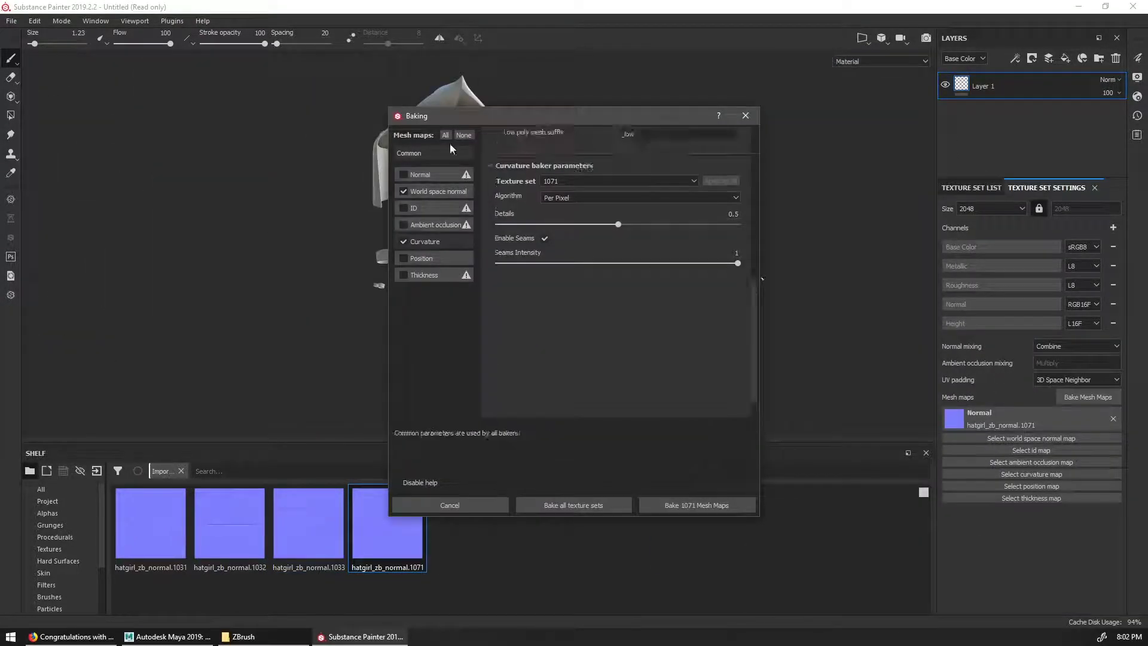
# Bake the world space normal and curvature mesh maps for all texture sets
pyautogui.scroll(-8, 622, 270)
pyautogui.moveTo(751, 270)
pyautogui.mouseDown()
pyautogui.moveTo(739, 365)
pyautogui.moveTo(755, 272)
pyautogui.mouseUp()
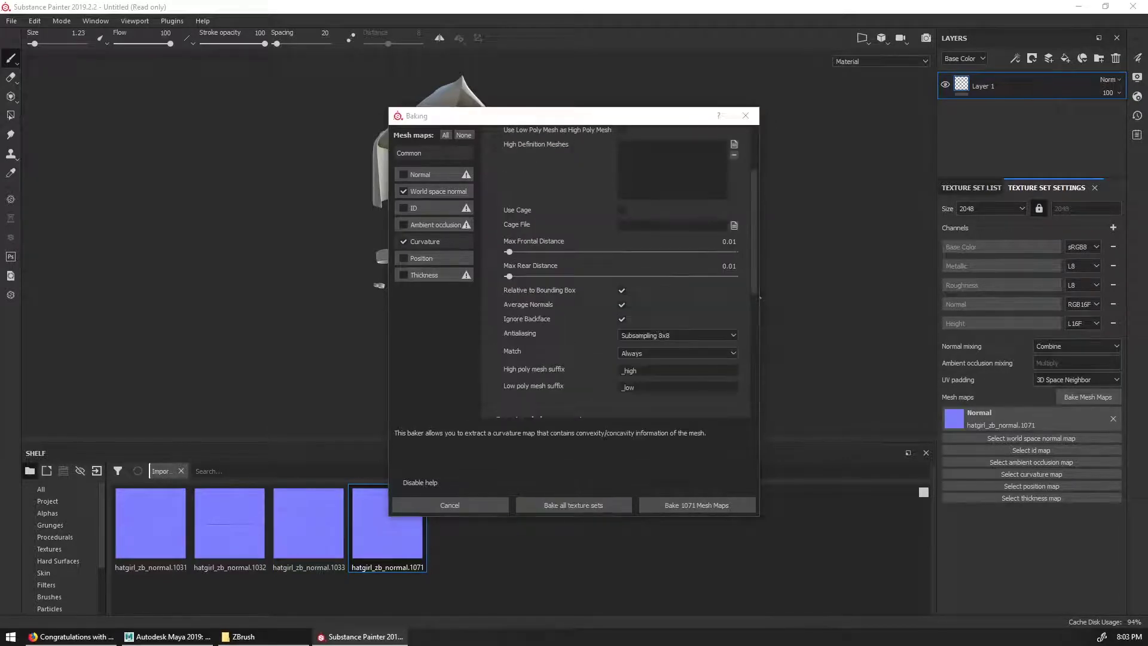
pyautogui.click(574, 505)
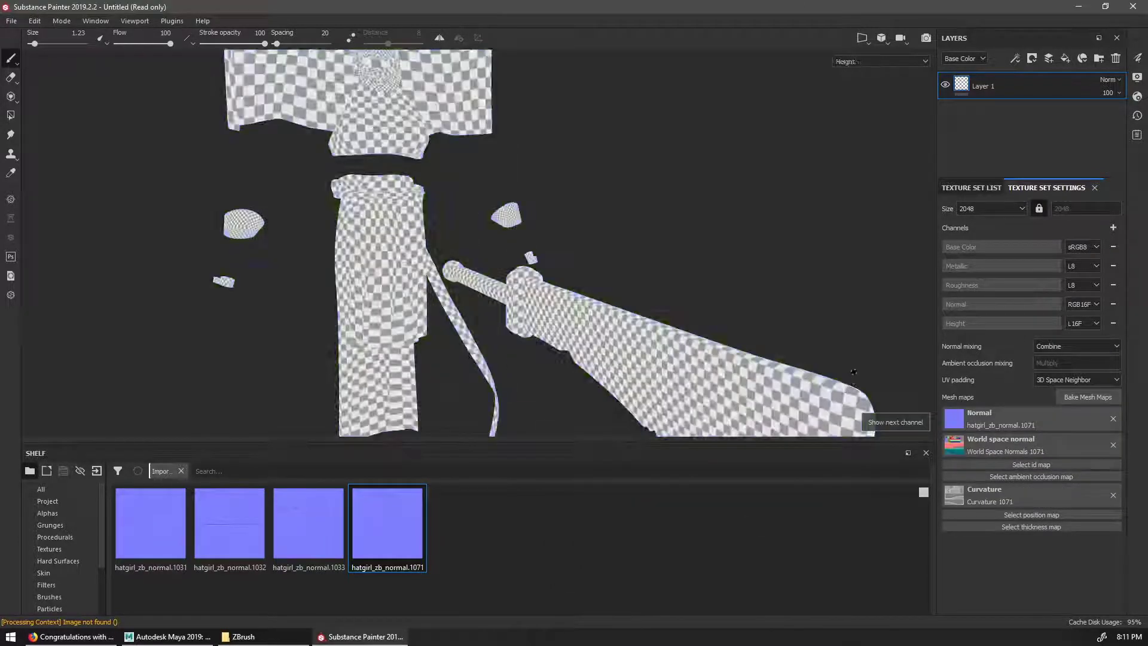
# Cycle the viewport through the channels and mesh maps, and inspect the curvature map across the costume
pyautogui.press('c')
pyautogui.press('c')
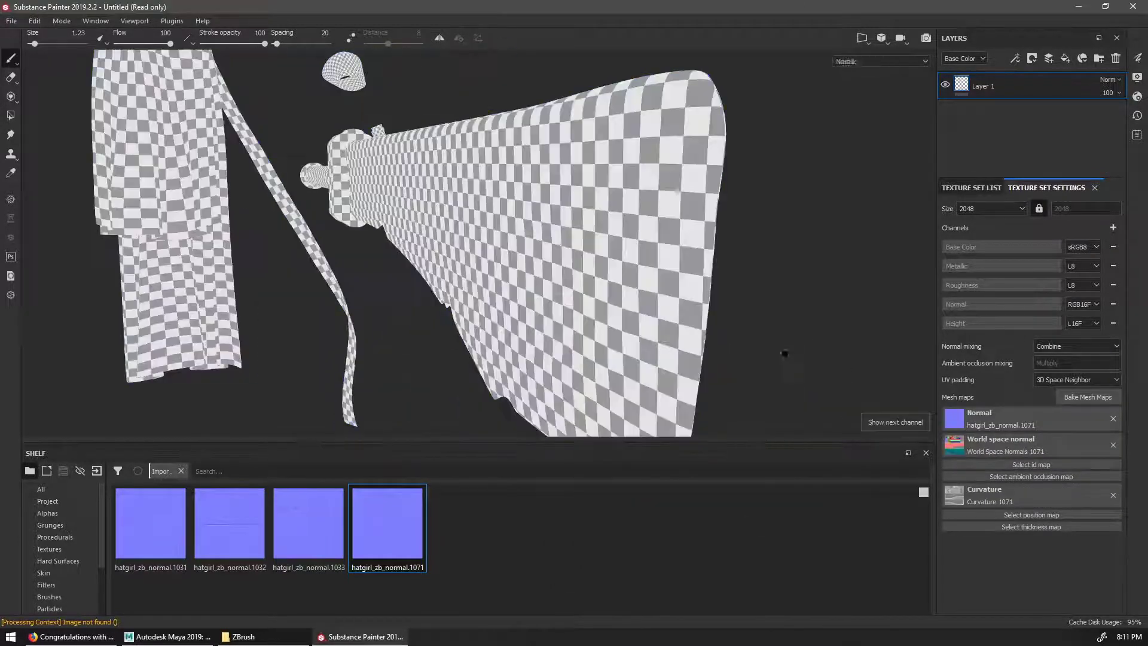
pyautogui.press('b')
pyautogui.keyDown('alt'); pyautogui.moveTo(784, 353); pyautogui.dragTo(815, 320, button='right'); pyautogui.keyUp('alt')
pyautogui.keyDown('alt'); pyautogui.moveTo(815, 319); pyautogui.dragTo(610, 251); pyautogui.keyUp('alt')
pyautogui.keyDown('alt'); pyautogui.moveTo(610, 252); pyautogui.dragTo(558, 261, button='middle'); pyautogui.keyUp('alt')
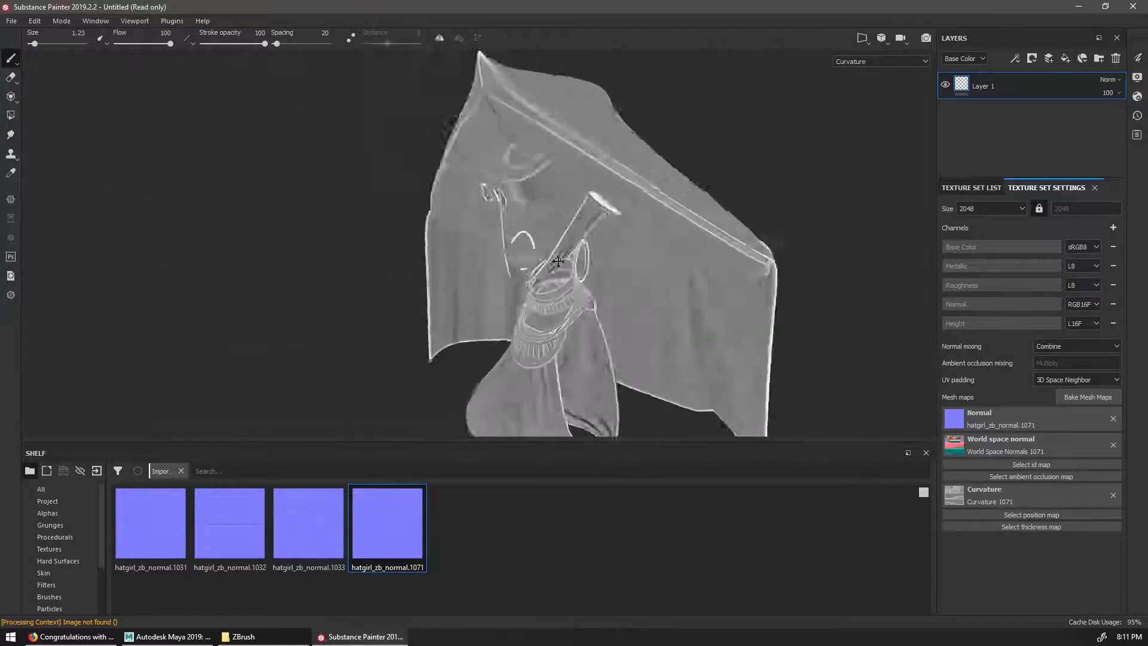
pyautogui.press('f')
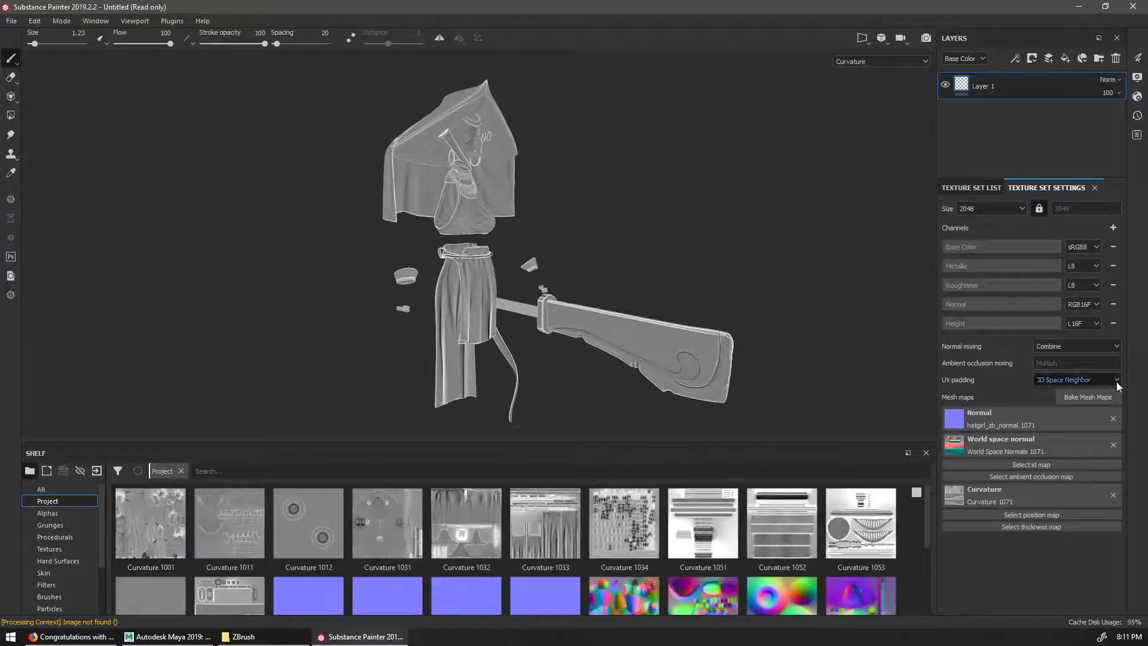
# Open the mesh map baking settings, enable the Thickness map, and set its self occlusion to Only Same Mesh Name
pyautogui.click(1103, 397)
pyautogui.scroll(-3, 752, 197)
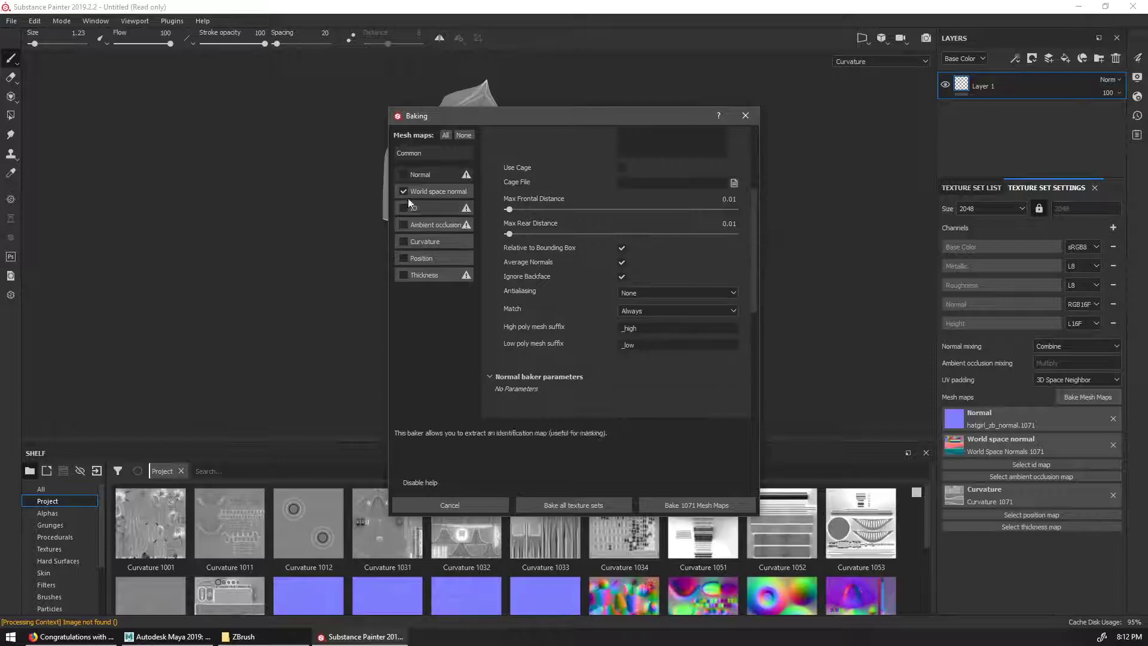
pyautogui.click(405, 275)
pyautogui.moveTo(573, 122); pyautogui.dragTo(531, 108)
pyautogui.scroll(1, 711, 237)
pyautogui.scroll(4, 712, 235)
pyautogui.scroll(-3, 718, 237)
pyautogui.click(636, 322)
pyautogui.click(635, 341)
# Enable the Ambient occlusion map with self occlusion set to Only Same Mesh Name, and apply it to all texture sets
pyautogui.click(392, 211)
pyautogui.click(614, 300)
pyautogui.click(622, 319)
pyautogui.click(679, 137)
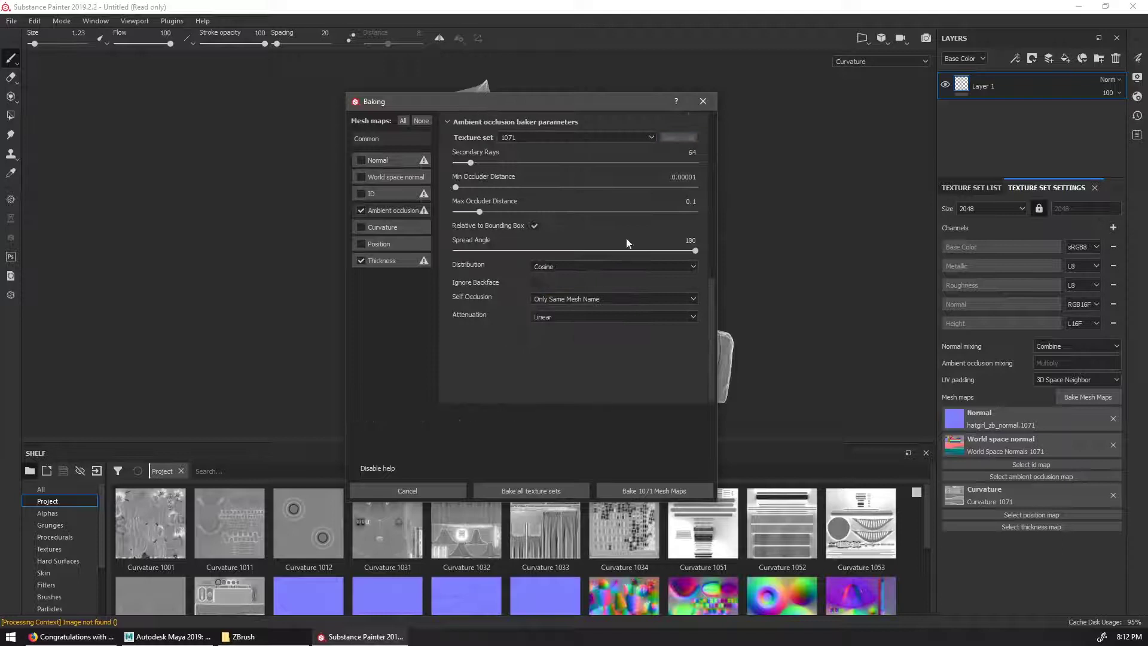
# Add the Position map to the selection and bake ambient occlusion, position and thickness for all texture sets
pyautogui.click(384, 261)
pyautogui.click(386, 244)
pyautogui.scroll(-5, 705, 275)
pyautogui.scroll(5, 701, 329)
pyautogui.click(531, 490)
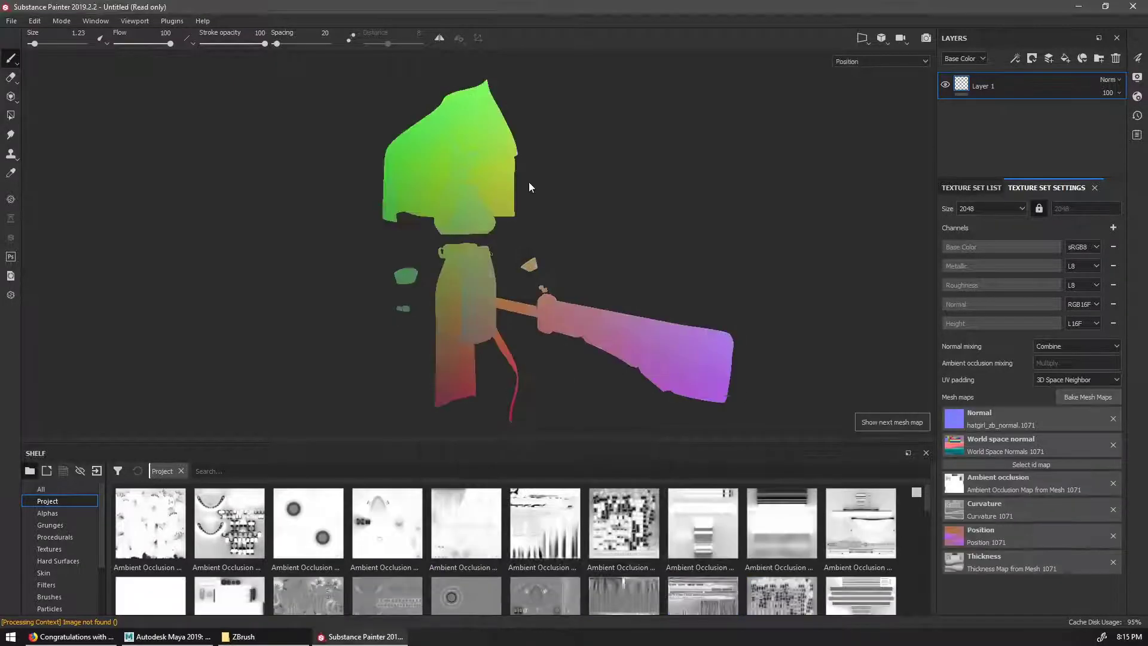
# Inspect the newly baked mesh maps on the model in the viewport, orbiting around the thickness result
pyautogui.press('b')
pyautogui.keyDown('alt'); pyautogui.moveTo(528, 183); pyautogui.dragTo(576, 178); pyautogui.keyUp('alt')
pyautogui.press('b')
pyautogui.hotkey('shift', 'b')
pyautogui.keyDown('alt'); pyautogui.moveTo(575, 179); pyautogui.dragTo(616, 169, button='right'); pyautogui.keyUp('alt')
pyautogui.keyDown('alt'); pyautogui.moveTo(615, 170); pyautogui.dragTo(558, 128); pyautogui.keyUp('alt')
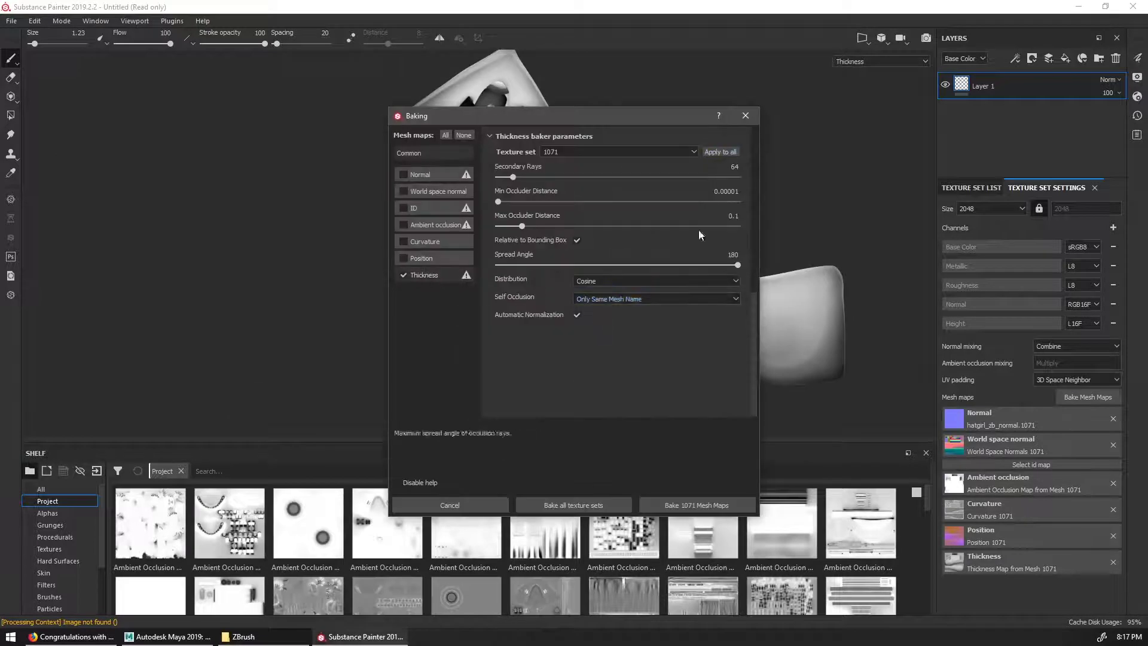
# Rebake only the Thickness map for all texture sets with self occlusion on Only Same Mesh Name
pyautogui.click(550, 505)
pyautogui.moveTo(508, 256); pyautogui.dragTo(534, 453)
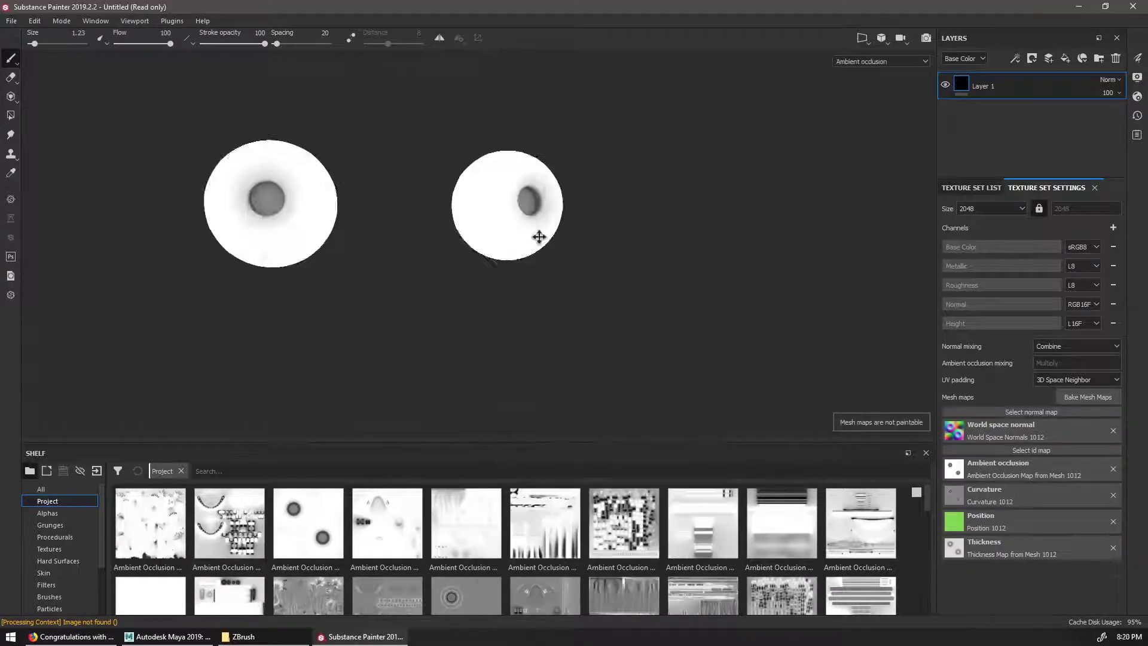
# Remove the baked world space normal map from texture set 1012, and select texture set 1011
pyautogui.click(1113, 431)
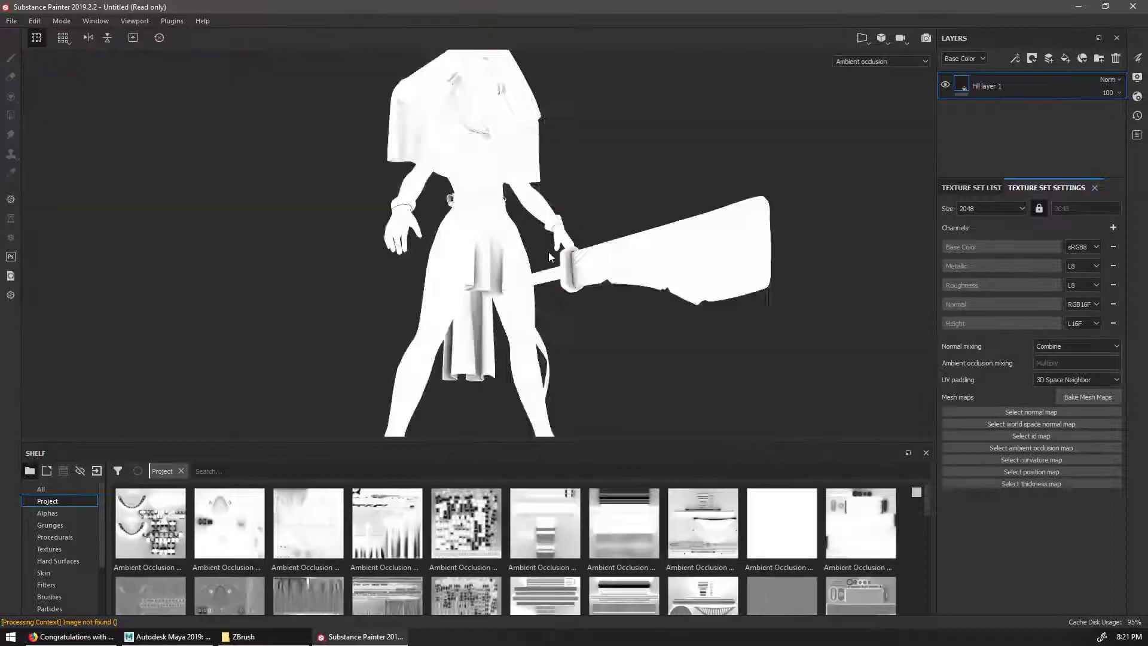
pyautogui.press('b')
pyautogui.click(971, 187)
pyautogui.click(965, 220)
pyautogui.click(986, 238)
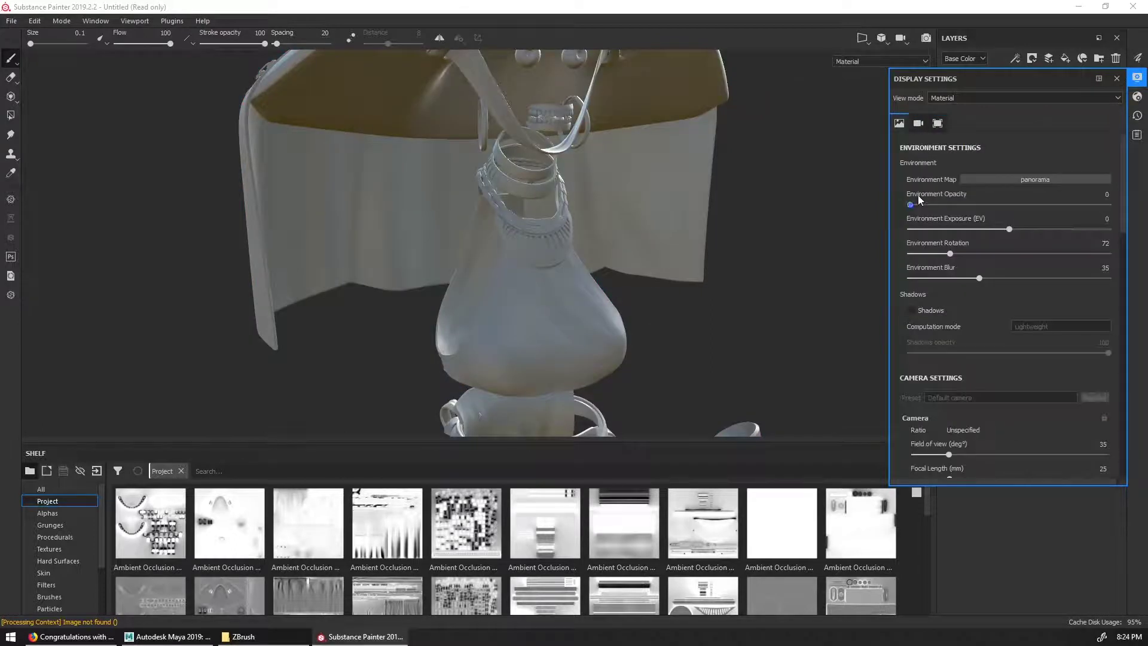
# Enable shadows in the viewport's environment display settings and show the main shader's material parameters
pyautogui.click(911, 310)
pyautogui.click(917, 124)
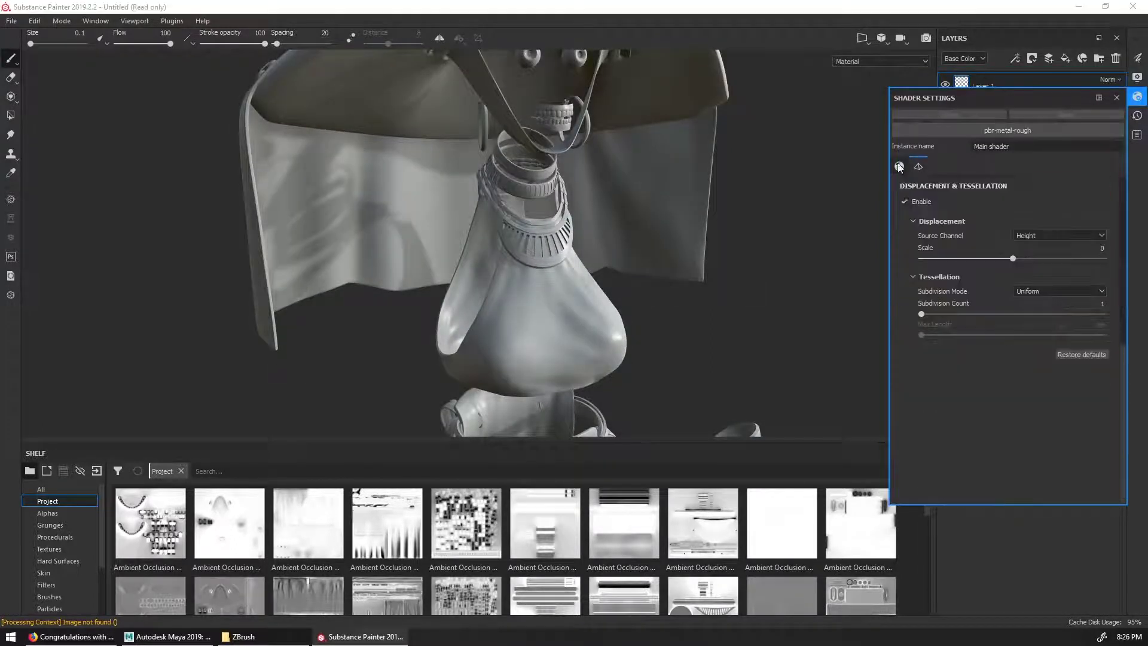
pyautogui.click(900, 166)
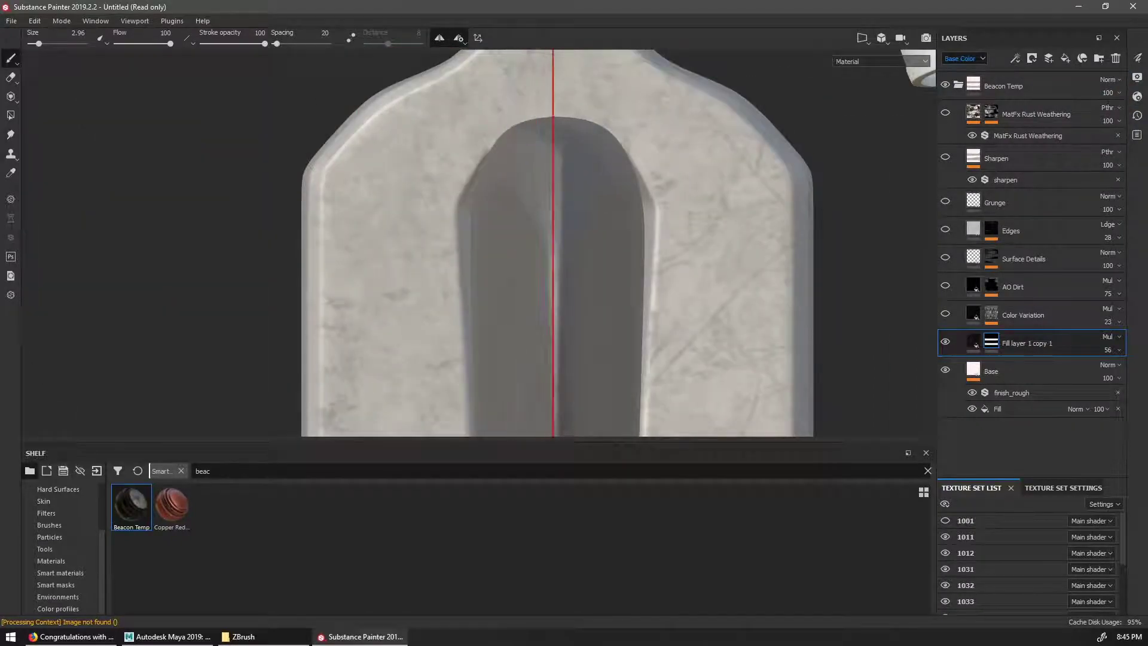
# Paint freehand strokes on the Fill layer 1 copy 1 mask along the end edge of the sword blade
pyautogui.moveTo(674, 274); pyautogui.dragTo(657, 307)
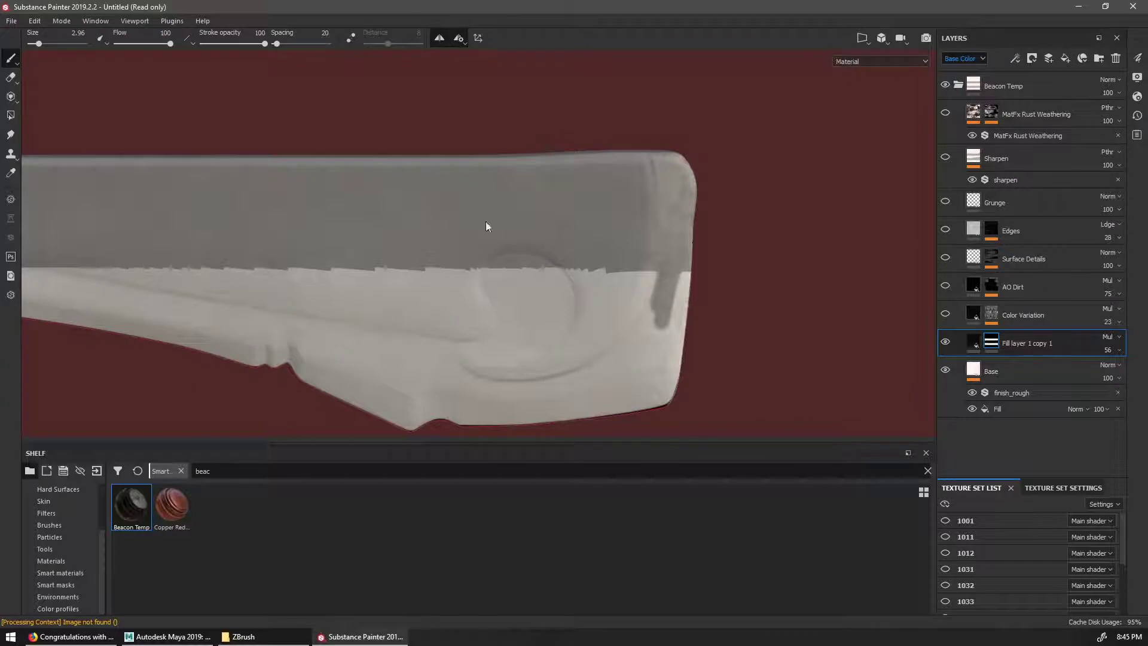
pyautogui.keyDown('alt'); pyautogui.moveTo(663, 281); pyautogui.dragTo(672, 247, button='middle'); pyautogui.keyUp('alt')
pyautogui.moveTo(686, 244); pyautogui.dragTo(682, 155)
pyautogui.keyDown('alt'); pyautogui.moveTo(716, 223); pyautogui.dragTo(759, 223, button='right'); pyautogui.keyUp('alt')
pyautogui.moveTo(634, 206); pyautogui.dragTo(651, 317)
pyautogui.keyDown('alt'); pyautogui.moveTo(651, 317); pyautogui.dragTo(653, 257, button='middle'); pyautogui.keyUp('alt')
pyautogui.moveTo(635, 179); pyautogui.dragTo(622, 139)
pyautogui.moveTo(664, 165)
pyautogui.keyDown('alt'); pyautogui.mouseDown(button='middle')
pyautogui.moveTo(628, 245)
pyautogui.moveTo(716, 61)
pyautogui.mouseUp(button='middle'); pyautogui.keyUp('alt')
pyautogui.moveTo(710, 135); pyautogui.dragTo(696, 254)
# Turn on lazy mouse and trace the outer and inner curves of the blade's crescent carving on the mask
pyautogui.press('d')
pyautogui.moveTo(680, 193)
pyautogui.keyDown('alt'); pyautogui.mouseDown()
pyautogui.moveTo(723, 218)
pyautogui.moveTo(761, 98)
pyautogui.moveTo(755, 150)
pyautogui.mouseUp(); pyautogui.keyUp('alt')
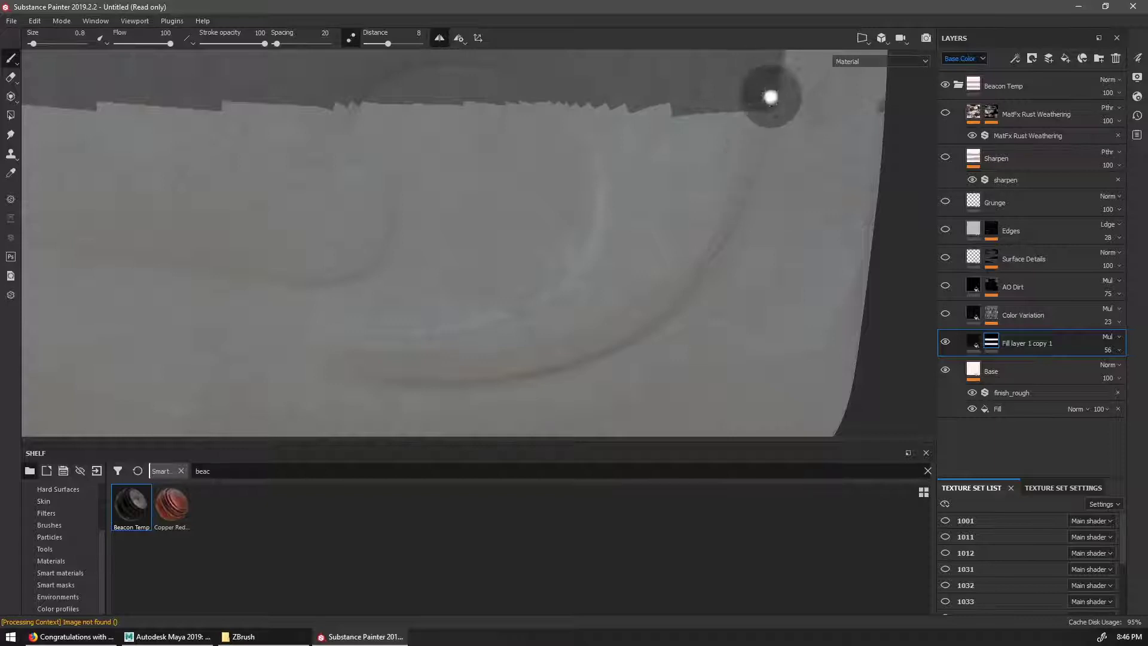
pyautogui.keyDown('alt'); pyautogui.moveTo(728, 236); pyautogui.dragTo(199, 279); pyautogui.keyUp('alt')
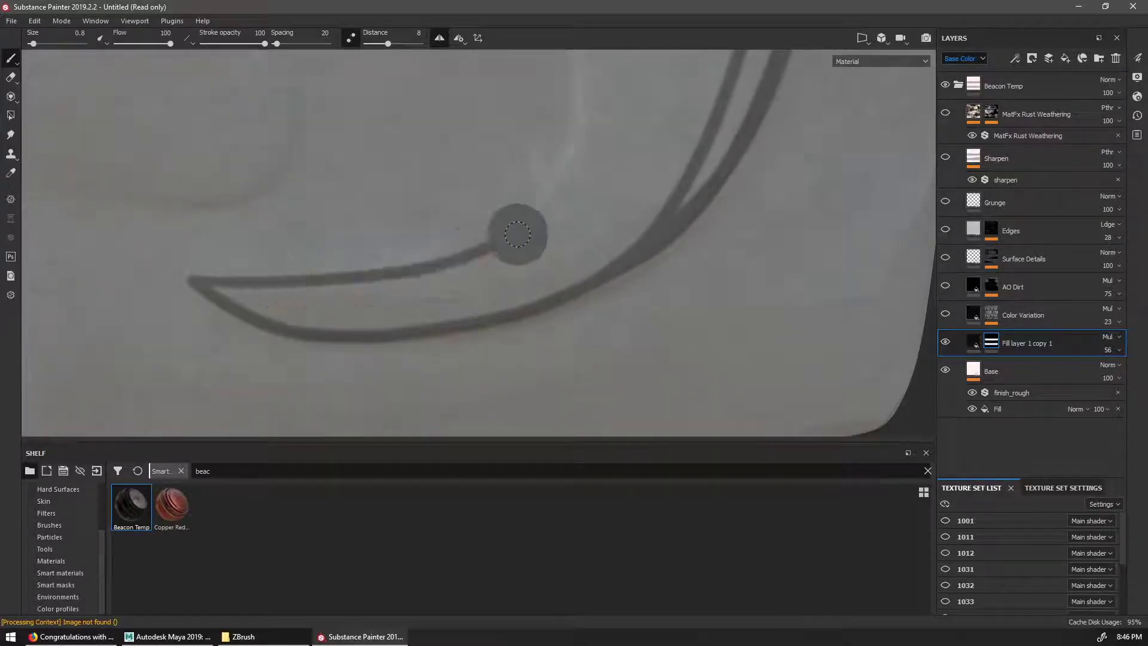
pyautogui.keyDown('alt'); pyautogui.moveTo(468, 259); pyautogui.dragTo(410, 298); pyautogui.keyUp('alt')
# Trace the outline of the round swirl, its inner hook and the long groove along the blade on the mask
pyautogui.keyDown('alt'); pyautogui.moveTo(483, 307); pyautogui.dragTo(566, 136); pyautogui.keyUp('alt')
pyautogui.keyDown('alt'); pyautogui.moveTo(603, 316); pyautogui.dragTo(699, 242); pyautogui.keyUp('alt')
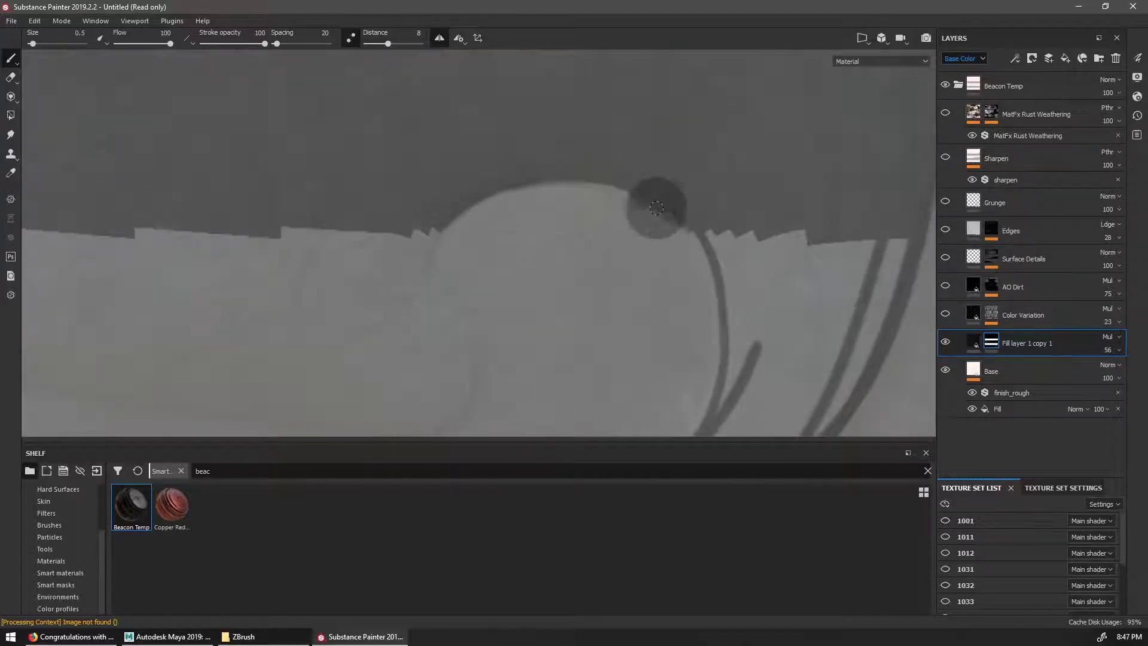
pyautogui.keyDown('alt'); pyautogui.moveTo(673, 187); pyautogui.dragTo(356, 119); pyautogui.keyUp('alt')
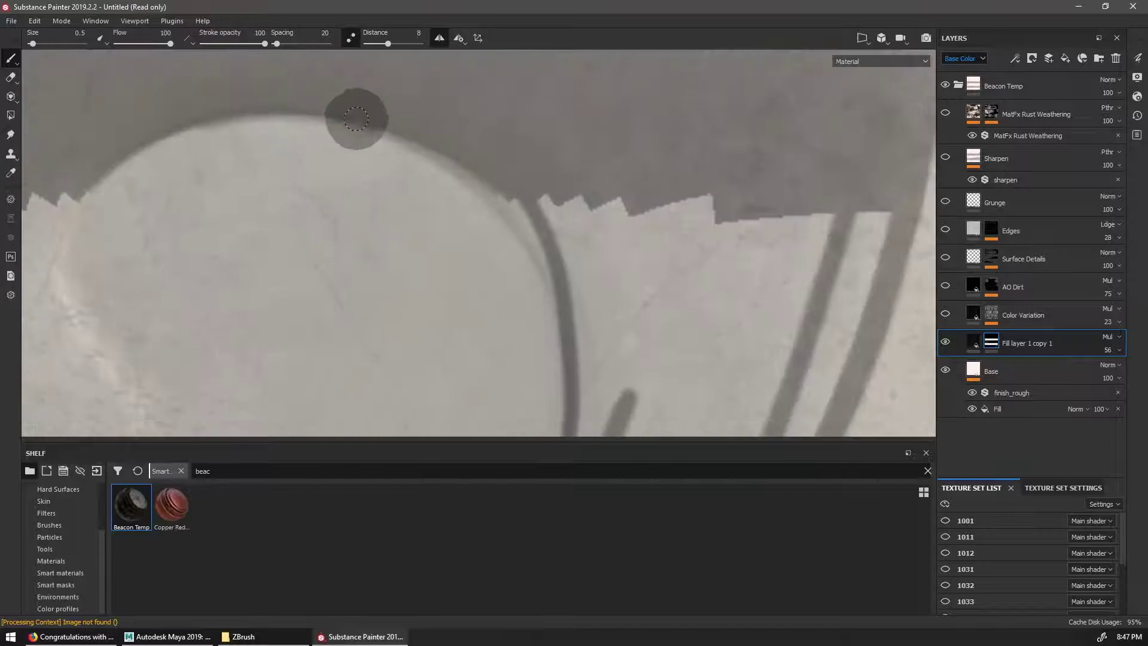
pyautogui.keyDown('alt'); pyautogui.moveTo(544, 256); pyautogui.dragTo(455, 89); pyautogui.keyUp('alt')
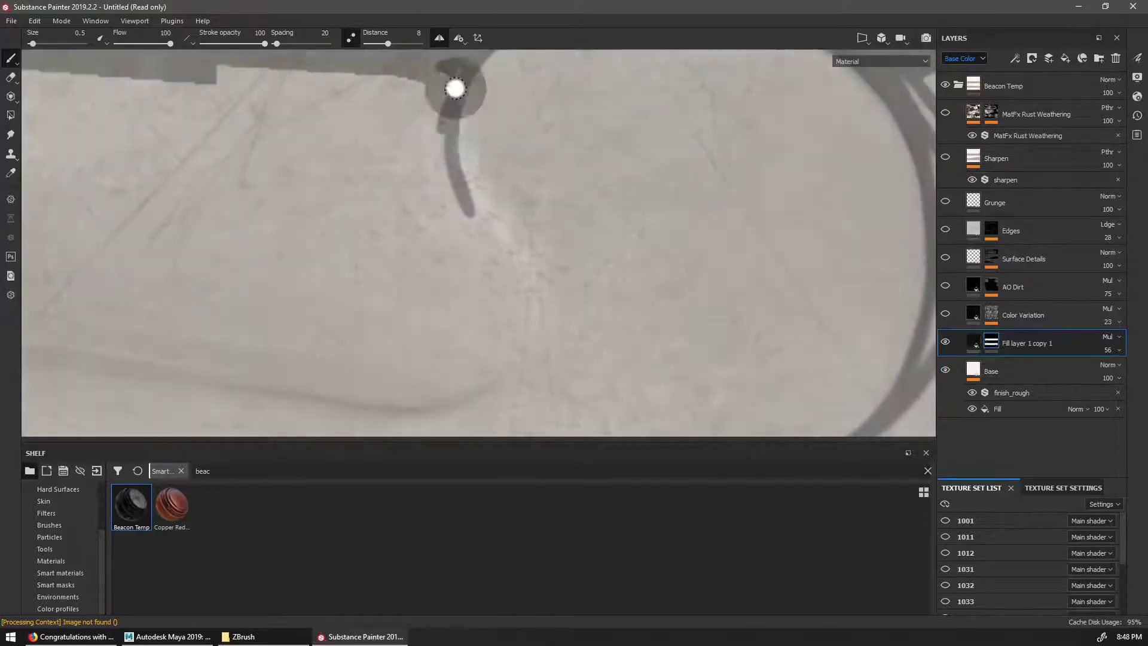
pyautogui.keyDown('alt'); pyautogui.moveTo(472, 369); pyautogui.dragTo(526, 102); pyautogui.keyUp('alt')
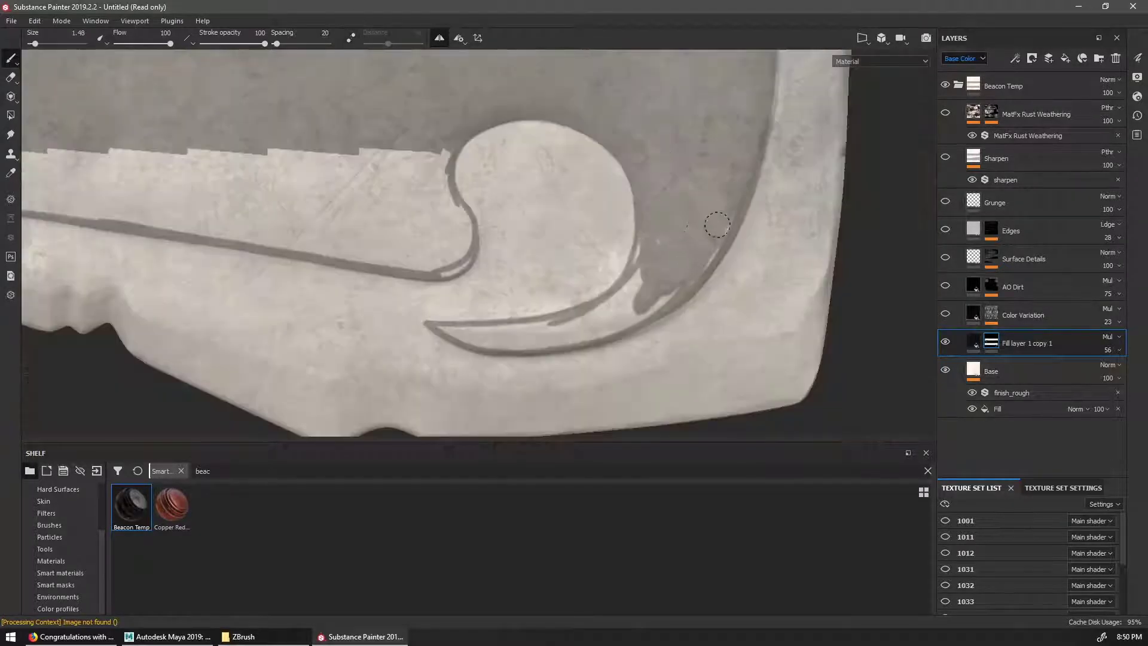
# Display the Fill layer 1 copy 1 mask on its own and paint the inside of the crescent outline white
pyautogui.keyDown('alt'); pyautogui.click(991, 341); pyautogui.keyUp('alt')
pyautogui.moveTo(721, 227)
pyautogui.keyDown('alt'); pyautogui.mouseDown()
pyautogui.moveTo(695, 231)
pyautogui.moveTo(717, 221)
pyautogui.moveTo(688, 281)
pyautogui.mouseUp(); pyautogui.keyUp('alt')
pyautogui.moveTo(682, 278); pyautogui.dragTo(676, 295)
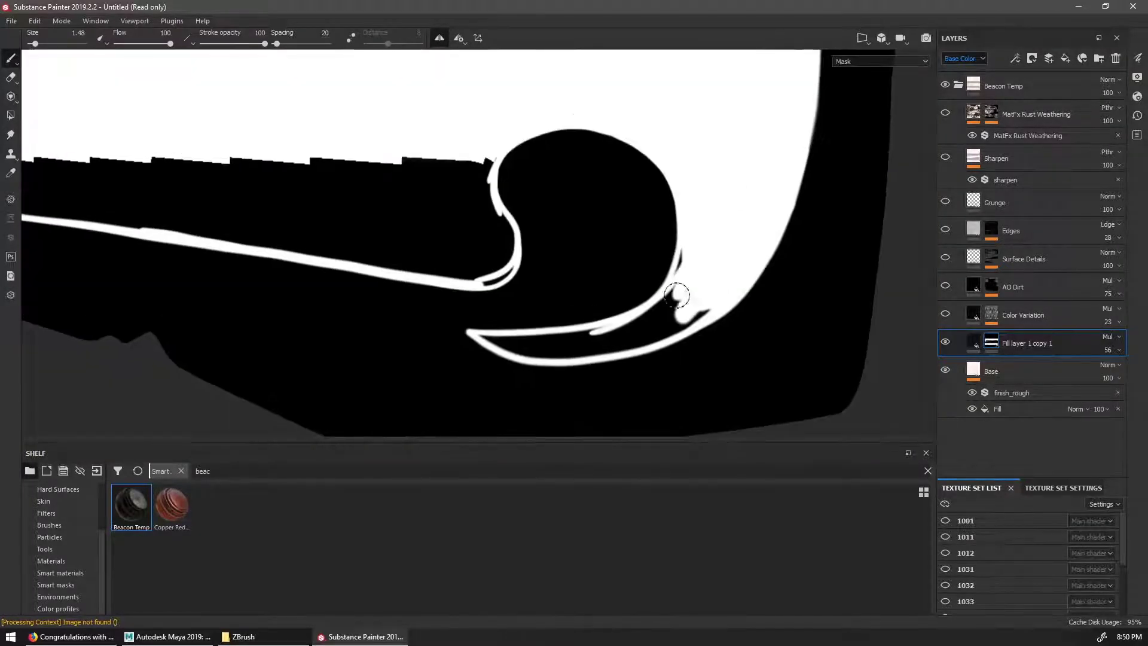
pyautogui.moveTo(605, 338); pyautogui.dragTo(676, 323)
pyautogui.keyDown('alt'); pyautogui.moveTo(771, 350); pyautogui.dragTo(764, 207, button='middle'); pyautogui.keyUp('alt')
pyautogui.moveTo(764, 208); pyautogui.dragTo(547, 241)
# Paint the mask white between the stepped edge and the groove line on the guard side of the blade
pyautogui.keyDown('alt'); pyautogui.moveTo(547, 241); pyautogui.dragTo(466, 263, button='right'); pyautogui.keyUp('alt')
pyautogui.keyDown('ctrl'); pyautogui.moveTo(407, 254); pyautogui.dragTo(381, 250, button='right'); pyautogui.keyUp('ctrl')
pyautogui.moveTo(553, 299); pyautogui.dragTo(457, 291)
pyautogui.keyDown('alt'); pyautogui.moveTo(466, 281); pyautogui.dragTo(358, 227, button='right'); pyautogui.keyUp('alt')
pyautogui.moveTo(359, 227)
pyautogui.keyDown('alt'); pyautogui.mouseDown(button='middle')
pyautogui.moveTo(764, 317)
pyautogui.moveTo(678, 329)
pyautogui.mouseUp(button='middle'); pyautogui.keyUp('alt')
pyautogui.keyDown('ctrl'); pyautogui.moveTo(419, 194); pyautogui.dragTo(456, 190, button='right'); pyautogui.keyUp('ctrl')
pyautogui.moveTo(457, 190); pyautogui.dragTo(208, 205)
pyautogui.keyDown('alt'); pyautogui.moveTo(361, 234); pyautogui.dragTo(408, 211, button='middle'); pyautogui.keyUp('alt')
pyautogui.keyDown('alt'); pyautogui.moveTo(408, 211); pyautogui.dragTo(460, 208, button='right'); pyautogui.keyUp('alt')
pyautogui.moveTo(460, 208); pyautogui.dragTo(413, 208)
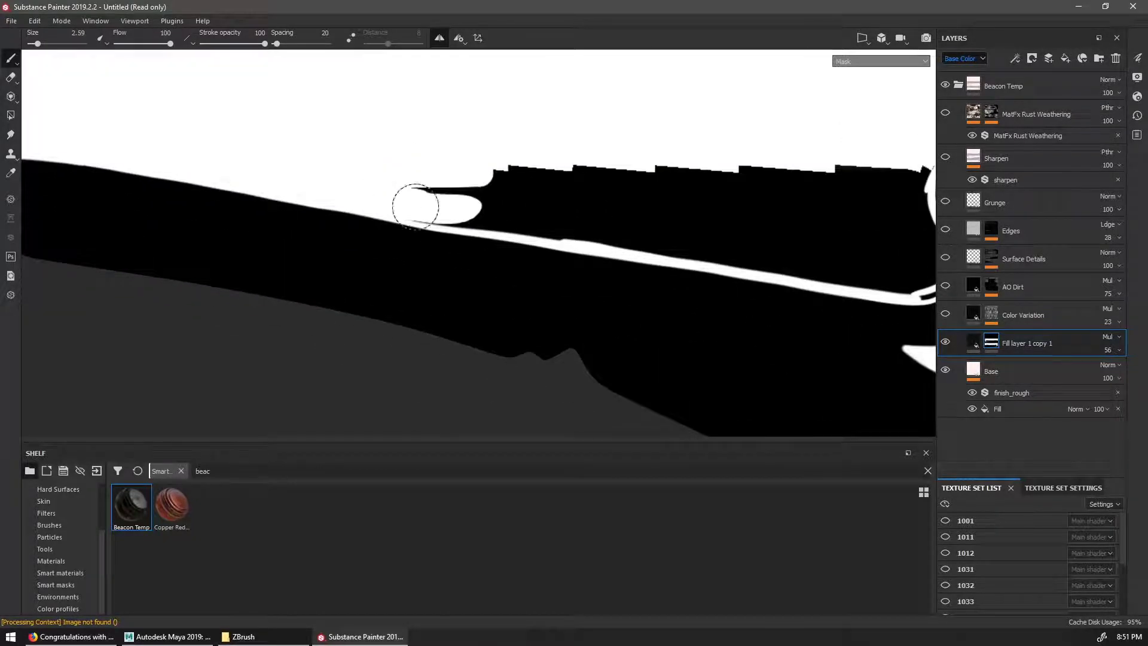
# Fill the remaining black gap between the stepped edge and the groove line white, up to the round swirl
pyautogui.keyDown('ctrl'); pyautogui.moveTo(412, 208); pyautogui.dragTo(383, 208, button='right'); pyautogui.keyUp('ctrl')
pyautogui.keyDown('alt'); pyautogui.moveTo(640, 248); pyautogui.dragTo(469, 212, button='middle'); pyautogui.keyUp('alt')
pyautogui.moveTo(469, 212); pyautogui.dragTo(714, 239)
pyautogui.keyDown('alt'); pyautogui.moveTo(751, 241); pyautogui.dragTo(672, 256, button='middle'); pyautogui.keyUp('alt')
pyautogui.moveTo(663, 188); pyautogui.dragTo(686, 252)
pyautogui.keyDown('ctrl'); pyautogui.moveTo(618, 236); pyautogui.dragTo(651, 207, button='right'); pyautogui.keyUp('ctrl')
pyautogui.keyDown('alt'); pyautogui.moveTo(651, 207); pyautogui.dragTo(817, 195, button='middle'); pyautogui.keyUp('alt')
pyautogui.moveTo(817, 196)
pyautogui.mouseDown()
pyautogui.moveTo(472, 190)
pyautogui.moveTo(415, 168)
pyautogui.mouseUp()
pyautogui.keyDown('alt'); pyautogui.moveTo(415, 168); pyautogui.dragTo(564, 174, button='middle'); pyautogui.keyUp('alt')
# Return the viewport to the material view, frame the painted blade, and turn lazy mouse back on
pyautogui.press('m')
pyautogui.keyDown('alt'); pyautogui.moveTo(844, 249); pyautogui.dragTo(640, 217, button='right'); pyautogui.keyUp('alt')
pyautogui.keyDown('alt'); pyautogui.moveTo(641, 218); pyautogui.dragTo(489, 251, button='middle'); pyautogui.keyUp('alt')
pyautogui.keyDown('alt'); pyautogui.moveTo(489, 251); pyautogui.dragTo(550, 254, button='right'); pyautogui.keyUp('alt')
pyautogui.press('d')
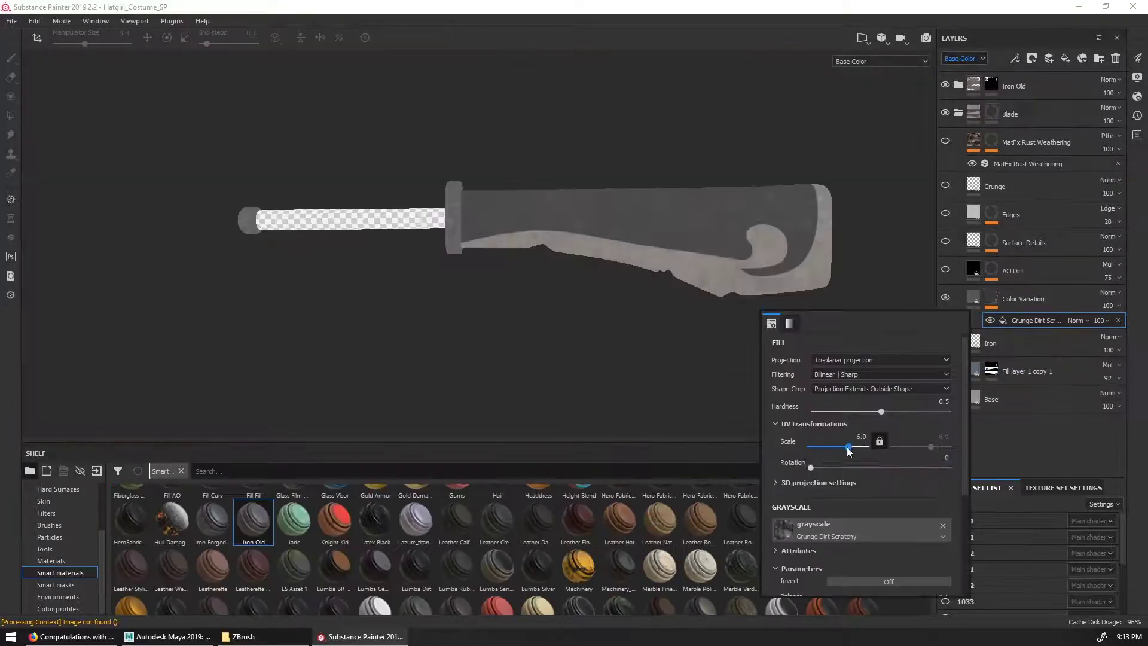
# Show the Roughness channel, zoom in on the blade's tip and open the fill properties of Fill layer 1 copy 1
pyautogui.press('m')
pyautogui.click(980, 297)
pyautogui.press('c')
pyautogui.keyDown('alt'); pyautogui.moveTo(777, 335); pyautogui.dragTo(903, 376, button='right'); pyautogui.keyUp('alt')
pyautogui.click(975, 370)
pyautogui.rightClick(774, 225)
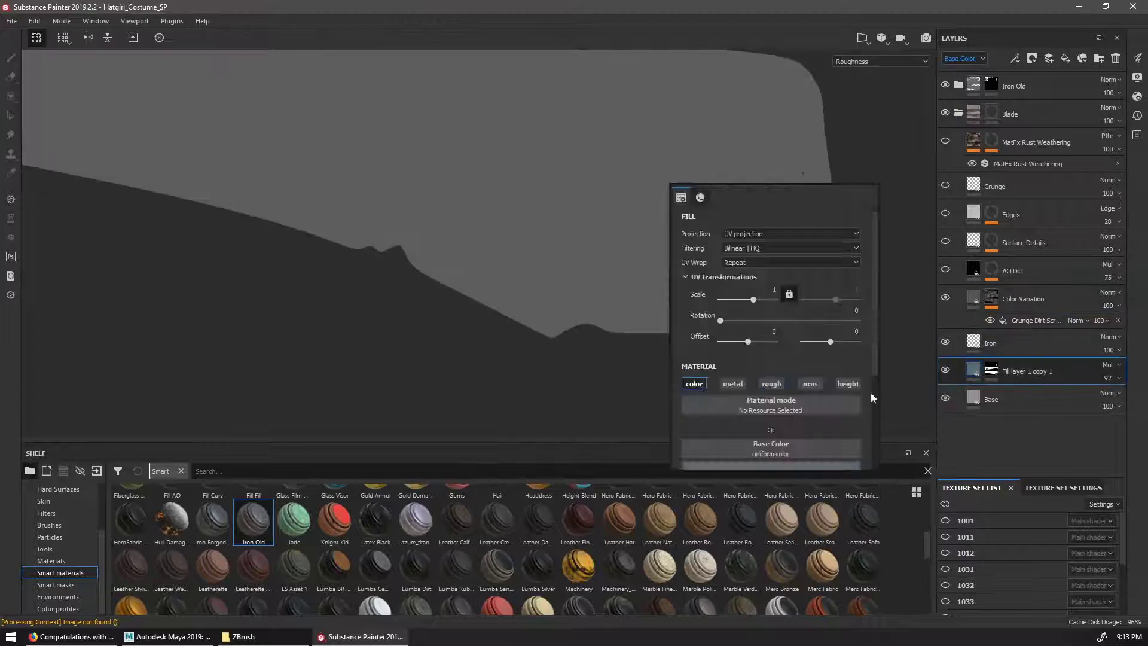
# Edit the Iron layer's fill material and check the result on the blade in the Roughness channel
pyautogui.click(947, 341)
pyautogui.click(975, 342)
pyautogui.rightClick(813, 251)
pyautogui.click(813, 443)
pyautogui.press('m')
pyautogui.press('c')
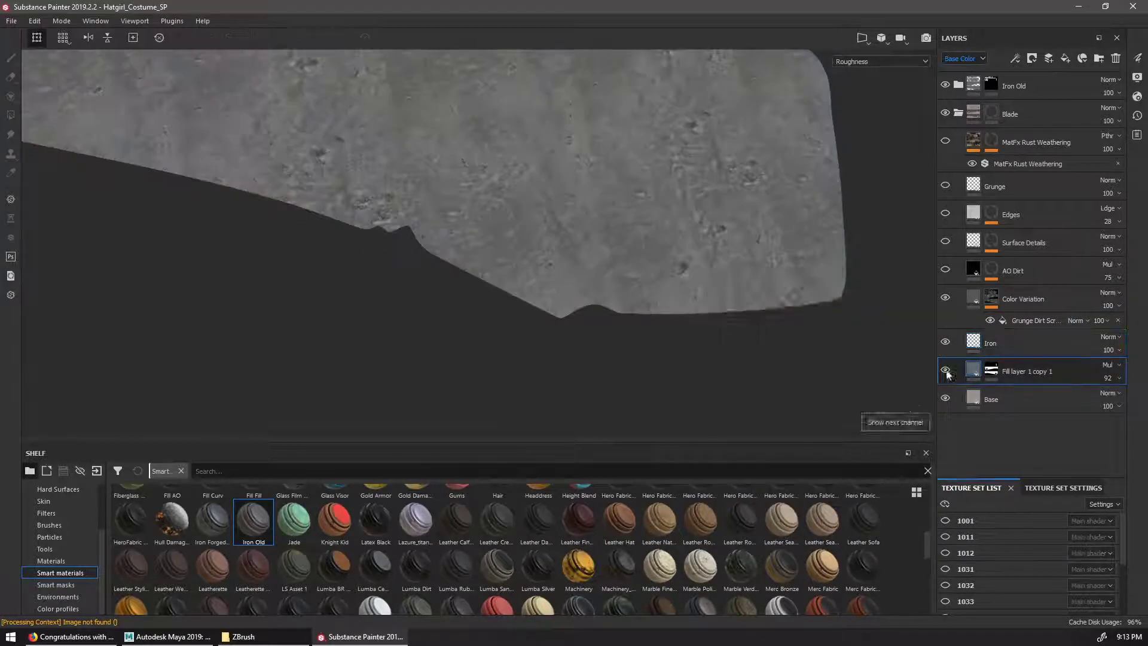
# Edit the Color Variation layer's fill material and return the viewport to the material view
pyautogui.click(975, 298)
pyautogui.rightClick(838, 305)
pyautogui.click(804, 485)
pyautogui.scroll(-2, 804, 486)
pyautogui.press('m')
# Display the AO Dirt mask on its own, return to the material view and switch the AO Dirt layer's visibility
pyautogui.keyDown('alt'); pyautogui.moveTo(676, 371); pyautogui.dragTo(554, 293, button='right'); pyautogui.keyUp('alt')
pyautogui.keyDown('alt'); pyautogui.moveTo(554, 292); pyautogui.dragTo(622, 335); pyautogui.keyUp('alt')
pyautogui.keyDown('alt'); pyautogui.moveTo(693, 353); pyautogui.dragTo(930, 270, button='right'); pyautogui.keyUp('alt')
pyautogui.keyDown('alt'); pyautogui.click(993, 273); pyautogui.keyUp('alt')
pyautogui.keyDown('alt'); pyautogui.moveTo(688, 311); pyautogui.dragTo(688, 335, button='right'); pyautogui.keyUp('alt')
pyautogui.press('m')
pyautogui.click(945, 269)
# Fine-tune the Iron layer's fill settings
pyautogui.click(973, 342)
pyautogui.rightClick(736, 257)
pyautogui.moveTo(723, 259); pyautogui.dragTo(722, 262)
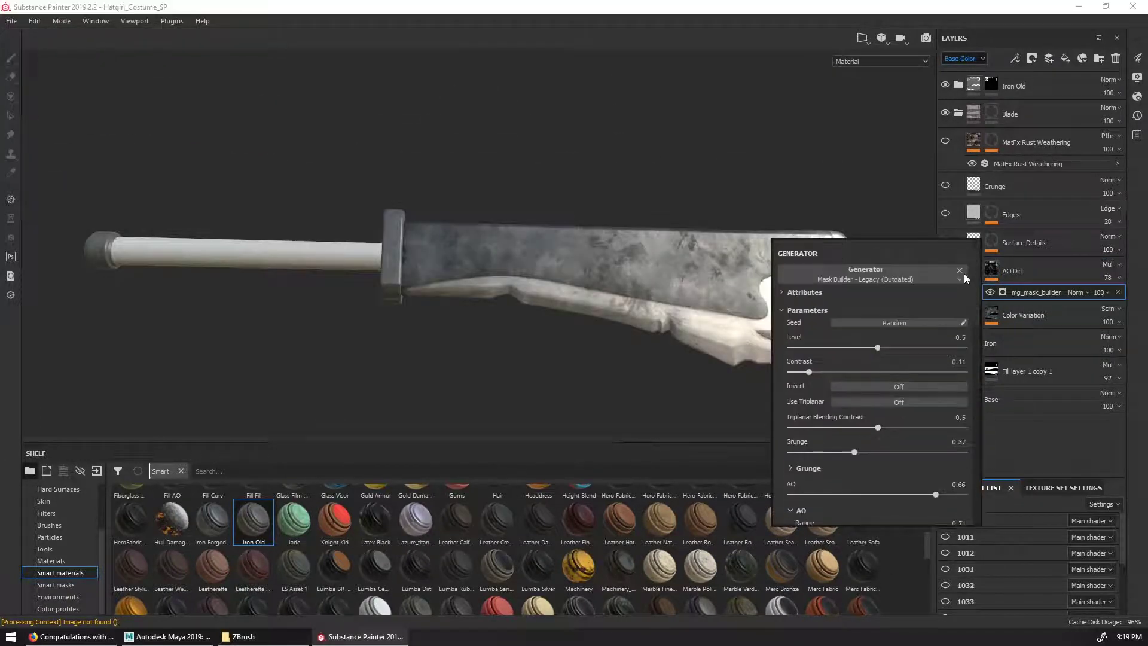
# Set the Level of the AO Dirt mask builder to 0.62 and adjust its grunge scale
pyautogui.scroll(-1, 897, 318)
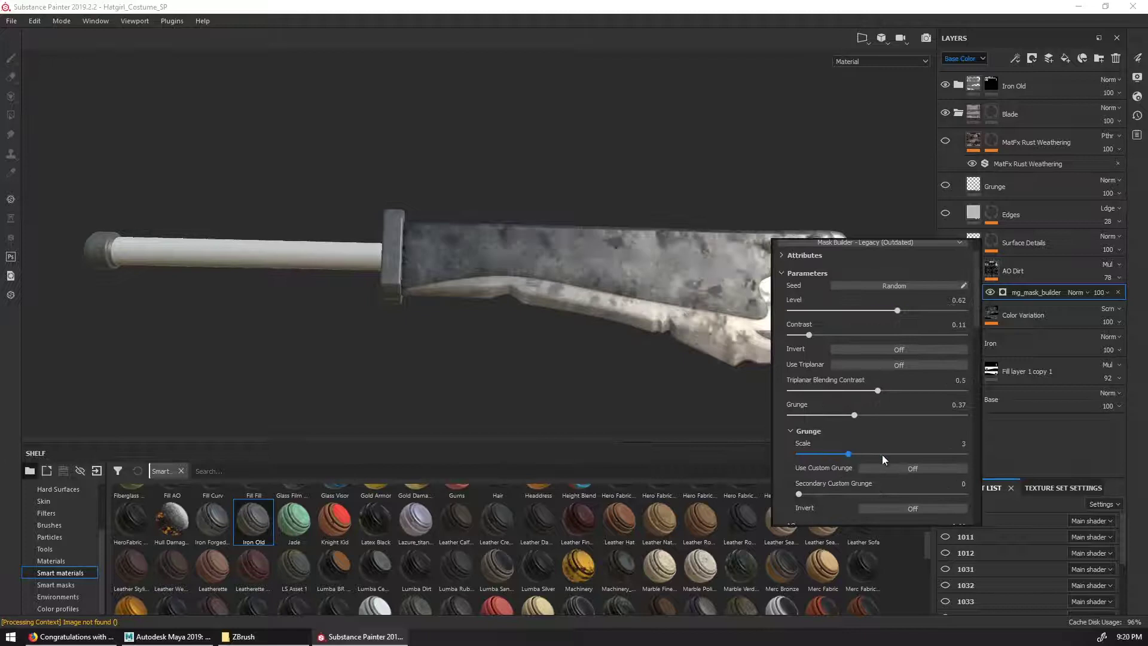
pyautogui.moveTo(861, 461); pyautogui.dragTo(843, 458)
pyautogui.rightClick(866, 228)
pyautogui.moveTo(934, 438); pyautogui.dragTo(918, 438)
pyautogui.keyDown('alt'); pyautogui.moveTo(843, 406); pyautogui.dragTo(803, 392); pyautogui.keyUp('alt')
# Set the AO Dirt layer's opacity to 50 and adjust its fill properties
pyautogui.click(1111, 278)
pyautogui.moveTo(1130, 270); pyautogui.dragTo(1116, 269)
pyautogui.click(974, 269)
pyautogui.rightClick(804, 264)
pyautogui.moveTo(842, 375); pyautogui.dragTo(826, 365)
pyautogui.keyDown('alt'); pyautogui.moveTo(825, 414); pyautogui.dragTo(831, 383, button='right'); pyautogui.keyUp('alt')
# Set the AO Dirt mask builder's grunge scale to 4 and its Grunge amount to about 0.24
pyautogui.click(991, 269)
pyautogui.click(1036, 293)
pyautogui.rightClick(696, 260)
pyautogui.scroll(-1, 788, 222)
pyautogui.moveTo(649, 298); pyautogui.dragTo(683, 297)
pyautogui.keyDown('alt'); pyautogui.moveTo(538, 346); pyautogui.dragTo(443, 365, button='right'); pyautogui.keyUp('alt')
pyautogui.rightClick(933, 337)
pyautogui.moveTo(886, 336); pyautogui.dragTo(900, 338)
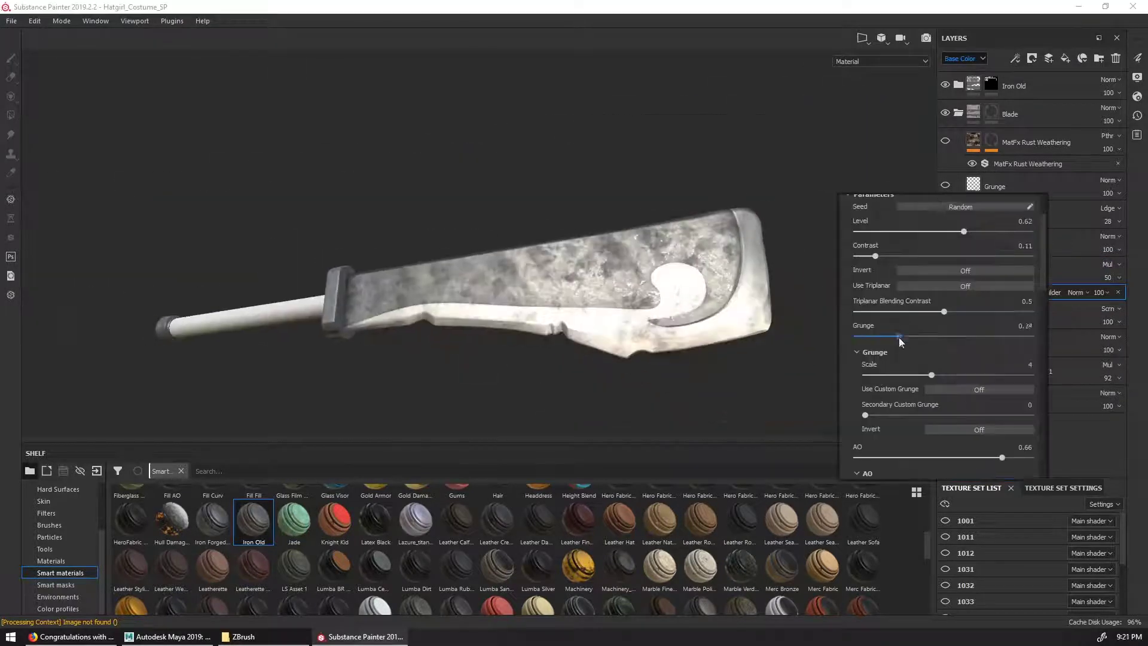
# Turn on the Surface Details layer, preview its mask and return to the material view
pyautogui.keyDown('alt'); pyautogui.moveTo(782, 287); pyautogui.dragTo(764, 307); pyautogui.keyUp('alt')
pyautogui.click(974, 269)
pyautogui.keyDown('alt'); pyautogui.moveTo(892, 272); pyautogui.dragTo(957, 293); pyautogui.keyUp('alt')
pyautogui.keyDown('alt'); pyautogui.click(991, 241); pyautogui.keyUp('alt')
pyautogui.click(949, 242)
pyautogui.press('m')
pyautogui.keyDown('alt'); pyautogui.moveTo(786, 287); pyautogui.dragTo(819, 284, button='right'); pyautogui.keyUp('alt')
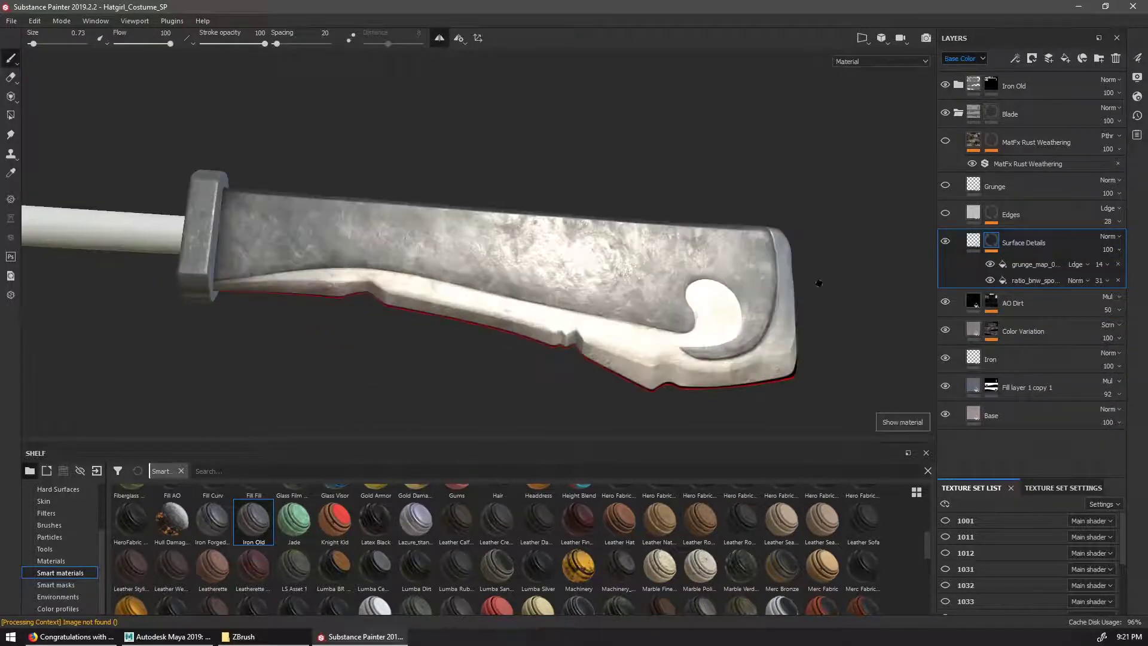
# Set the opacity of the ratio_bnw_spots fill in the Surface Details mask to 25 while previewing the mask
pyautogui.keyDown('alt'); pyautogui.click(992, 241); pyautogui.keyUp('alt')
pyautogui.click(1107, 280)
pyautogui.rightClick(774, 287)
pyautogui.click(1107, 280)
pyautogui.press('m')
# Adjust the grunge_map_012 fill in the Surface Details mask, set its opacity to 61, and check the blade in the material view
pyautogui.click(991, 280)
pyautogui.keyDown('alt'); pyautogui.click(1035, 263); pyautogui.keyUp('alt')
pyautogui.moveTo(841, 373)
pyautogui.mouseDown()
pyautogui.moveTo(820, 373)
pyautogui.moveTo(846, 377)
pyautogui.moveTo(835, 379)
pyautogui.mouseUp()
pyautogui.press('m')
pyautogui.keyDown('alt'); pyautogui.moveTo(897, 311); pyautogui.dragTo(889, 290); pyautogui.keyUp('alt')
pyautogui.keyDown('alt'); pyautogui.moveTo(890, 290); pyautogui.dragTo(838, 287, button='right'); pyautogui.keyUp('alt')
pyautogui.rightClick(838, 287)
pyautogui.keyDown('alt'); pyautogui.moveTo(918, 415); pyautogui.dragTo(882, 437); pyautogui.keyUp('alt')
pyautogui.keyDown('alt'); pyautogui.moveTo(801, 374); pyautogui.dragTo(878, 298); pyautogui.keyUp('alt')
pyautogui.rightClick(879, 297)
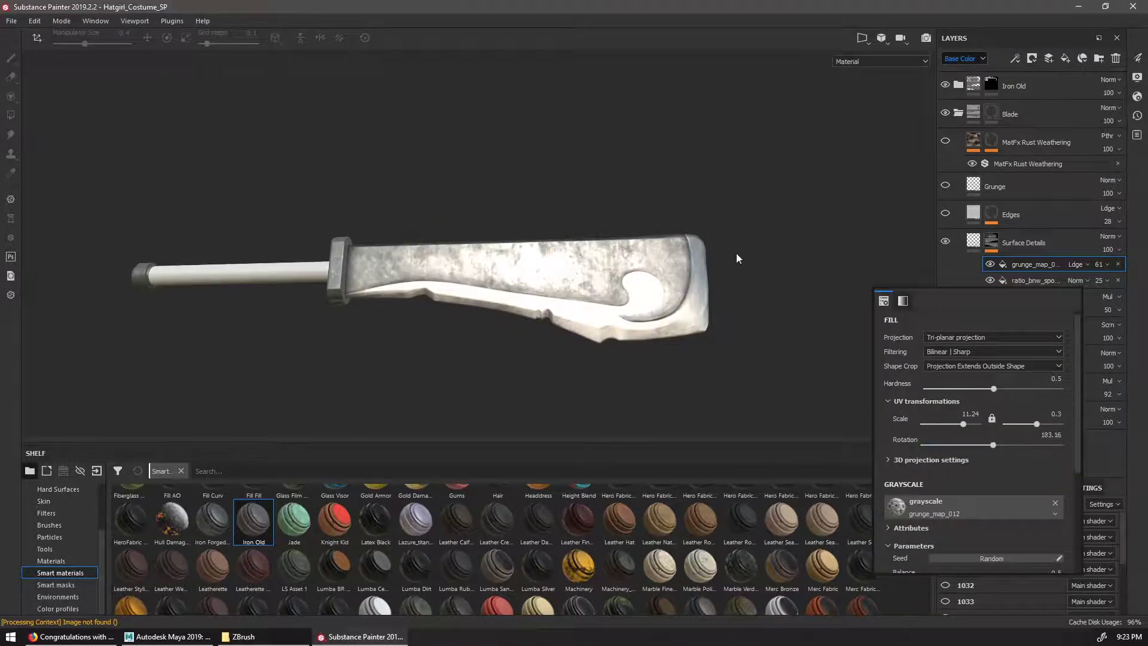
# Set the base colour of Fill layer 1 copy 1 to a dark grey-blue with RGB 0.166, 0.196, 0.240
pyautogui.keyDown('alt'); pyautogui.moveTo(738, 257); pyautogui.dragTo(759, 311); pyautogui.keyUp('alt')
pyautogui.click(1029, 387)
pyautogui.rightClick(804, 377)
pyautogui.click(816, 406)
pyautogui.moveTo(975, 490)
pyautogui.mouseDown()
pyautogui.moveTo(978, 467)
pyautogui.moveTo(978, 521)
pyautogui.moveTo(977, 492)
pyautogui.mouseUp()
pyautogui.moveTo(952, 530)
pyautogui.mouseDown()
pyautogui.moveTo(954, 515)
pyautogui.moveTo(952, 533)
pyautogui.mouseUp()
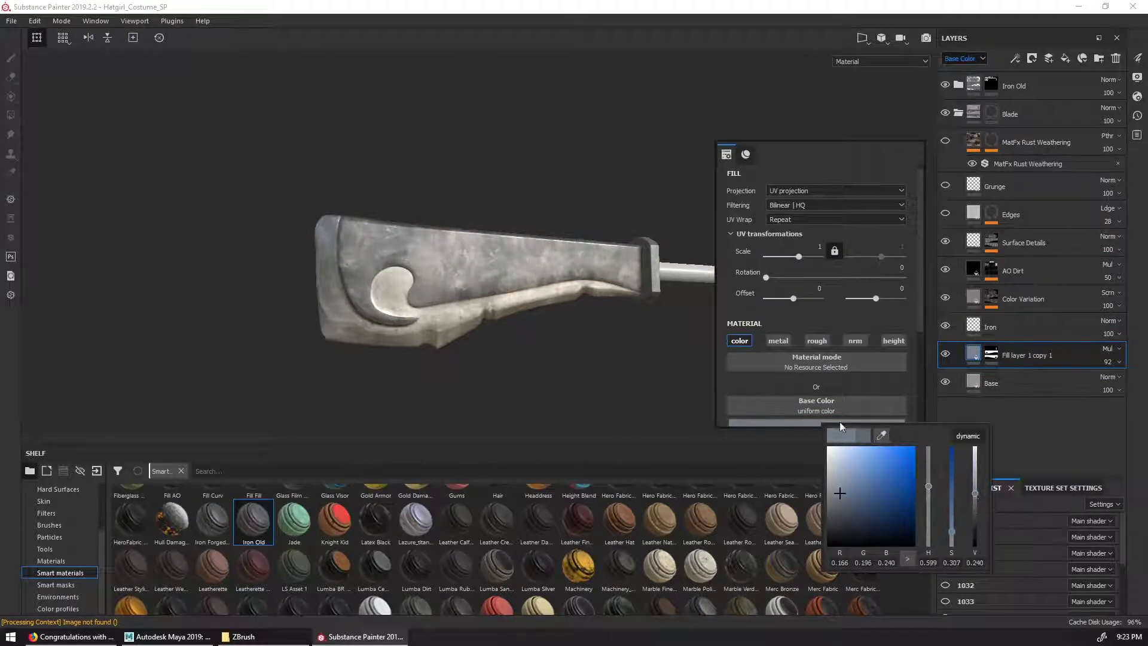
# Adjust the base colour of the Base layer
pyautogui.keyDown('alt'); pyautogui.moveTo(676, 359); pyautogui.dragTo(765, 353); pyautogui.keyUp('alt')
pyautogui.click(1029, 384)
pyautogui.rightClick(762, 200)
pyautogui.click(883, 464)
pyautogui.moveTo(1005, 573); pyautogui.dragTo(1009, 561)
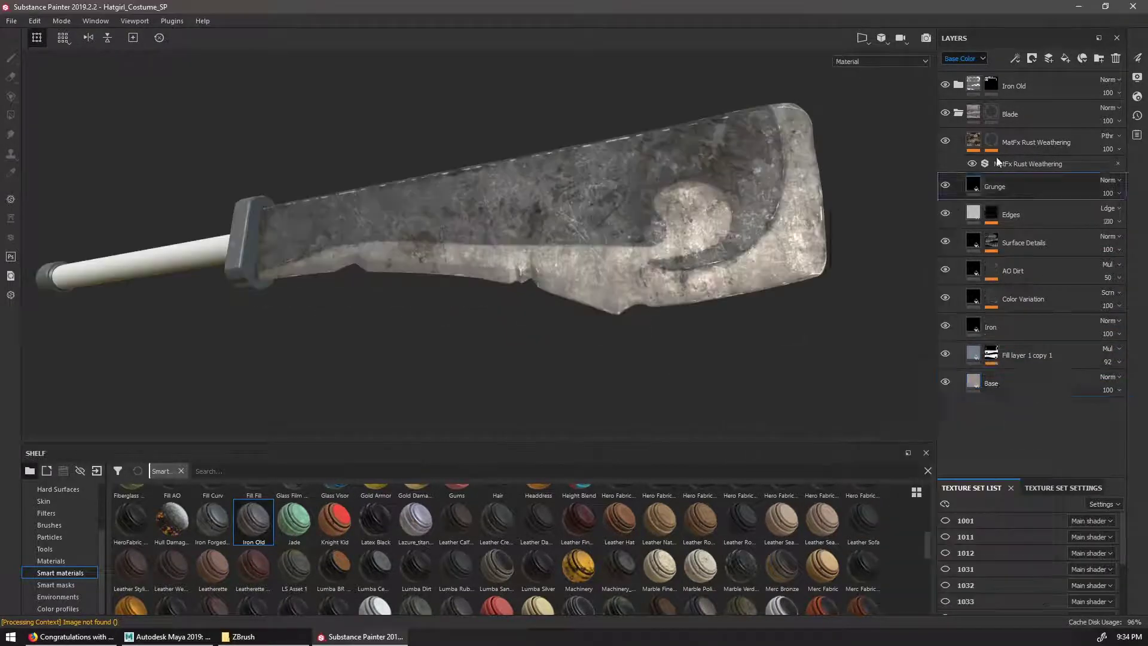
# In the MatFx Rust Weathering filter, set Rust Spreading 0.19, Spreading Smoothness 0.49, Vernish Damage Scale 0.37, Drips Intensity 0.46 and Drips Samples Amount 17
pyautogui.click(1046, 163)
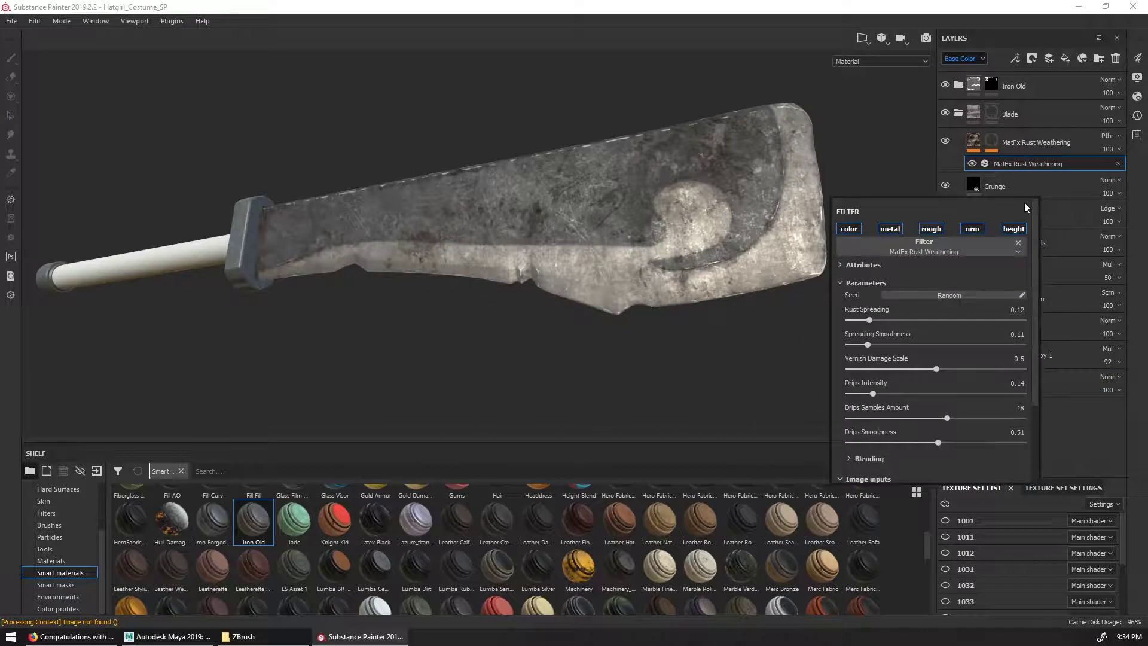
pyautogui.moveTo(869, 320); pyautogui.dragTo(881, 320)
pyautogui.moveTo(891, 369); pyautogui.dragTo(927, 369)
pyautogui.moveTo(868, 344); pyautogui.dragTo(926, 345)
pyautogui.moveTo(947, 418); pyautogui.dragTo(942, 418)
pyautogui.moveTo(873, 394); pyautogui.dragTo(977, 395)
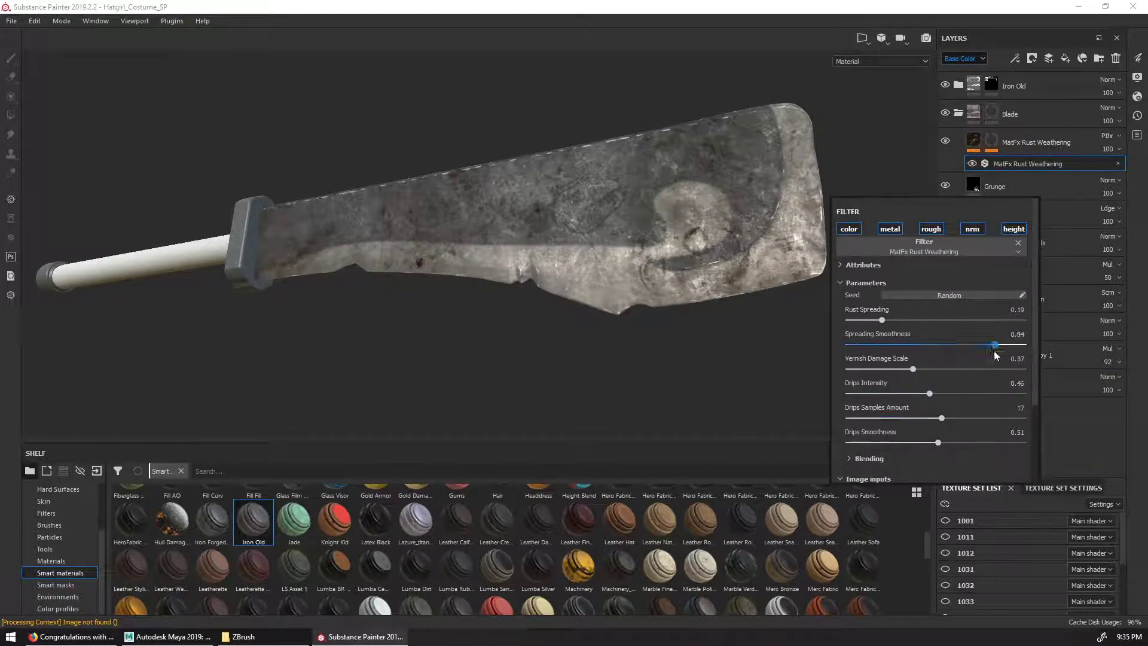
pyautogui.moveTo(928, 345); pyautogui.dragTo(935, 345)
# Set the rust filter's Rust Spreading to 0.54 and Drips Intensity to 0, and compare the blade with the layer hidden and shown
pyautogui.scroll(-3, 1020, 378)
pyautogui.scroll(3, 1015, 404)
pyautogui.moveTo(881, 285); pyautogui.dragTo(940, 285)
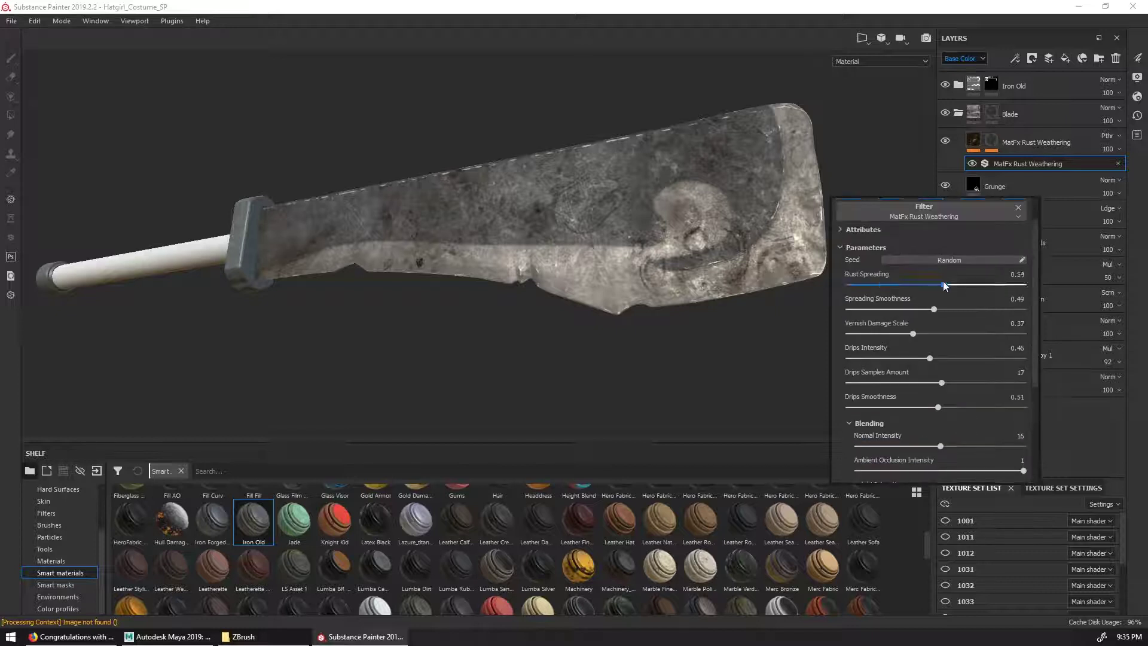
pyautogui.moveTo(918, 359); pyautogui.dragTo(811, 359)
pyautogui.keyDown('alt'); pyautogui.moveTo(811, 359); pyautogui.dragTo(849, 345, button='right'); pyautogui.keyUp('alt')
pyautogui.click(945, 141)
pyautogui.click(945, 141)
# Rework the MatFx Rust Weathering filter's parameters and display the layer's mask on its own
pyautogui.click(1002, 159)
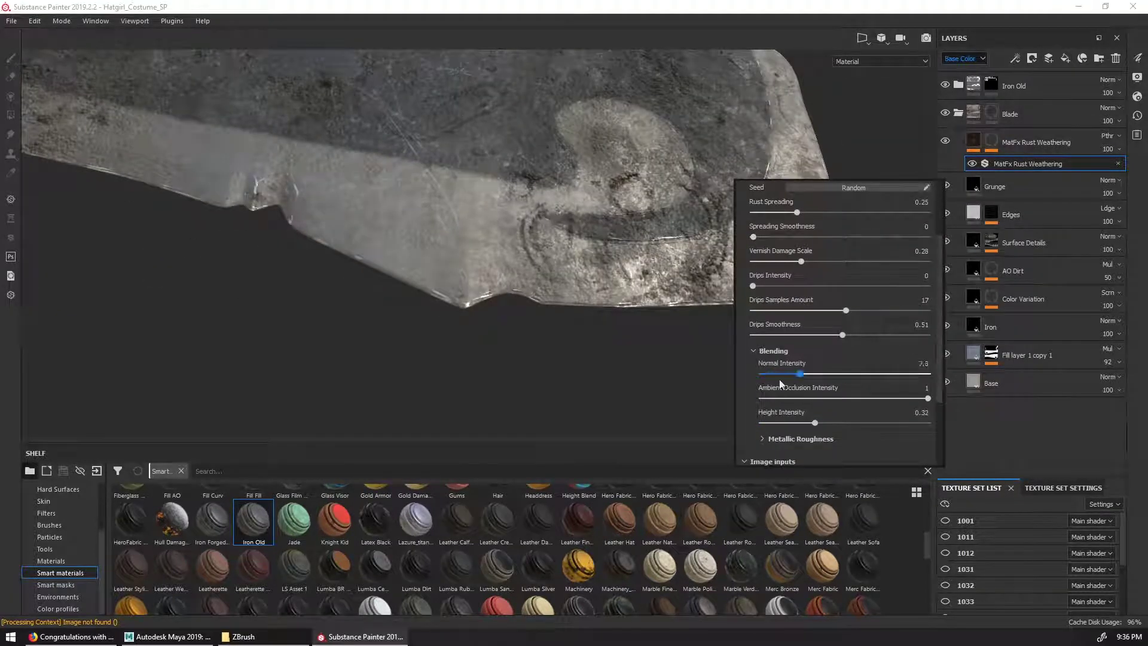
pyautogui.keyDown('alt'); pyautogui.click(992, 141); pyautogui.keyUp('alt')
pyautogui.moveTo(846, 311)
pyautogui.mouseDown()
pyautogui.moveTo(784, 311)
pyautogui.moveTo(822, 318)
pyautogui.mouseUp()
pyautogui.click(1118, 164)
pyautogui.click(974, 141)
pyautogui.click(1007, 159)
# Use Grunge Map 014 as the fill in the MatFx Rust Weathering mask to break up the rust across the blade
pyautogui.click(990, 142)
pyautogui.click(1028, 162)
pyautogui.moveTo(718, 359)
pyautogui.keyDown('alt'); pyautogui.mouseDown(button='right')
pyautogui.moveTo(677, 372)
pyautogui.moveTo(706, 359)
pyautogui.mouseUp(button='right'); pyautogui.keyUp('alt')
pyautogui.rightClick(796, 226)
pyautogui.moveTo(844, 382); pyautogui.dragTo(886, 384)
pyautogui.click(913, 356)
pyautogui.moveTo(962, 361); pyautogui.dragTo(954, 363)
pyautogui.moveTo(880, 361); pyautogui.dragTo(912, 382)
pyautogui.moveTo(960, 361); pyautogui.dragTo(958, 362)
pyautogui.moveTo(877, 362); pyautogui.dragTo(883, 362)
pyautogui.moveTo(959, 361); pyautogui.dragTo(966, 362)
pyautogui.keyDown('alt'); pyautogui.moveTo(706, 370); pyautogui.dragTo(707, 360, button='middle'); pyautogui.keyUp('alt')
# Set the MatFx Rust Weathering layer's opacity to 100 and the filter's Rust Spreading to 0.46
pyautogui.click(974, 141)
pyautogui.click(1112, 149)
pyautogui.moveTo(1136, 138)
pyautogui.mouseDown()
pyautogui.moveTo(1068, 140)
pyautogui.moveTo(1140, 140)
pyautogui.mouseUp()
pyautogui.click(1020, 165)
pyautogui.keyDown('alt'); pyautogui.moveTo(688, 333); pyautogui.dragTo(727, 326, button='right'); pyautogui.keyUp('alt')
pyautogui.rightClick(796, 196)
pyautogui.moveTo(856, 272); pyautogui.dragTo(894, 273)
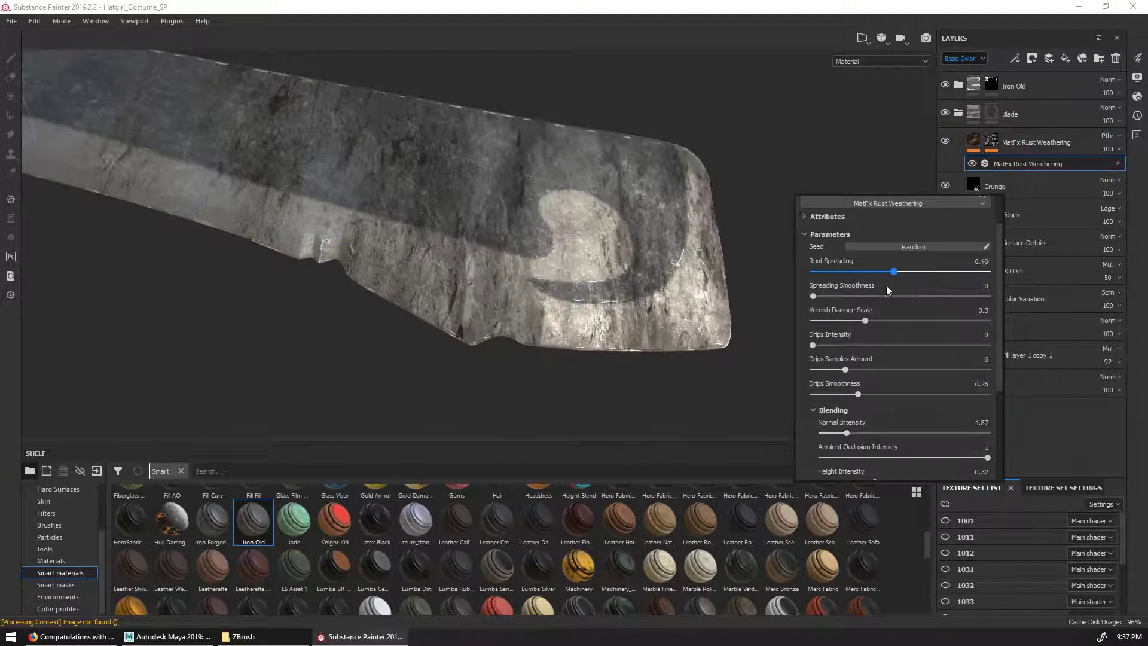
# Reduce the rust coverage by lowering the parameters of the Grunge Map 014 fill in the MatFx Rust Weathering mask
pyautogui.click(991, 142)
pyautogui.click(1057, 165)
pyautogui.scroll(-5, 897, 397)
pyautogui.moveTo(901, 401); pyautogui.dragTo(817, 425)
pyautogui.moveTo(886, 400); pyautogui.dragTo(862, 401)
pyautogui.keyDown('alt'); pyautogui.moveTo(748, 281); pyautogui.dragTo(808, 303); pyautogui.keyUp('alt')
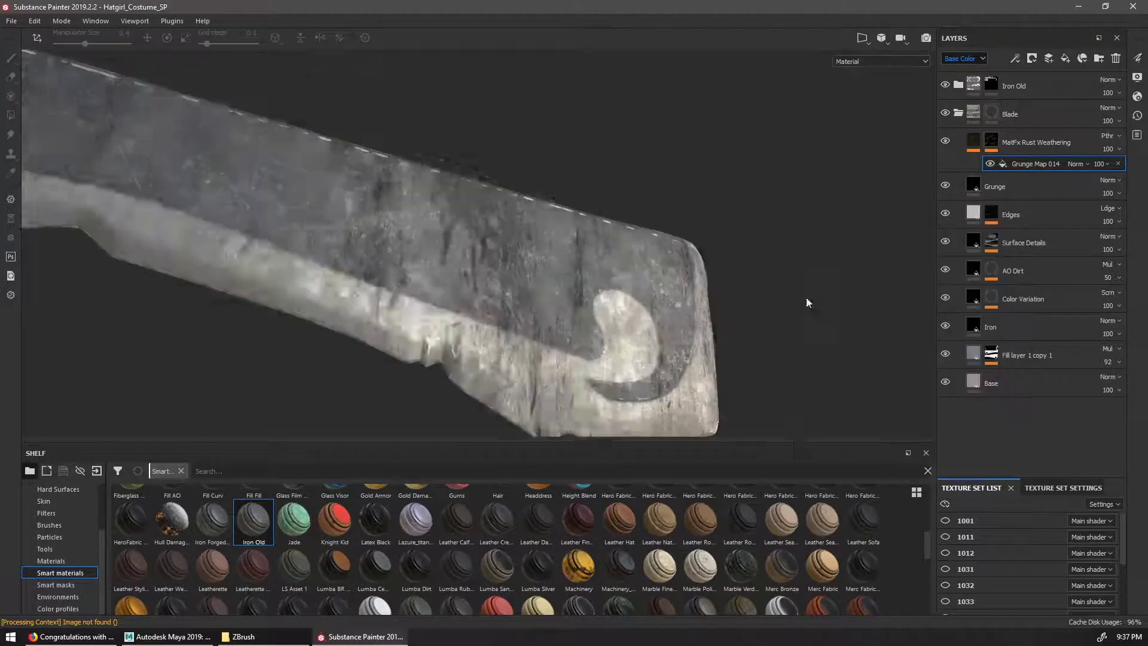
# Fine-tune the base colour of Fill layer 1 copy 1
pyautogui.click(974, 353)
pyautogui.rightClick(783, 187)
pyautogui.click(900, 272)
pyautogui.moveTo(1070, 328); pyautogui.dragTo(1070, 340)
pyautogui.moveTo(1047, 368); pyautogui.dragTo(1047, 373)
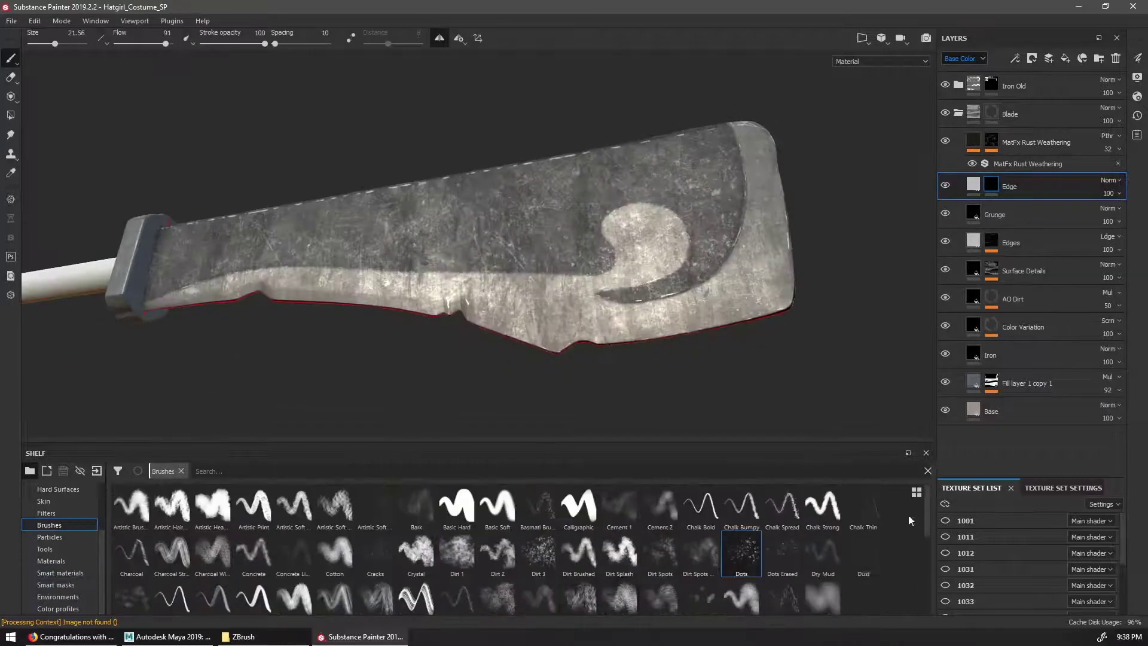
# Search the brushes for "scrat", choose Scratches 5 and paint scratches across the sharpened edge in the Edge layer's mask
pyautogui.write('scrat')
pyautogui.click(293, 507)
pyautogui.scroll(5, 559, 359)
pyautogui.rightClick(560, 359)
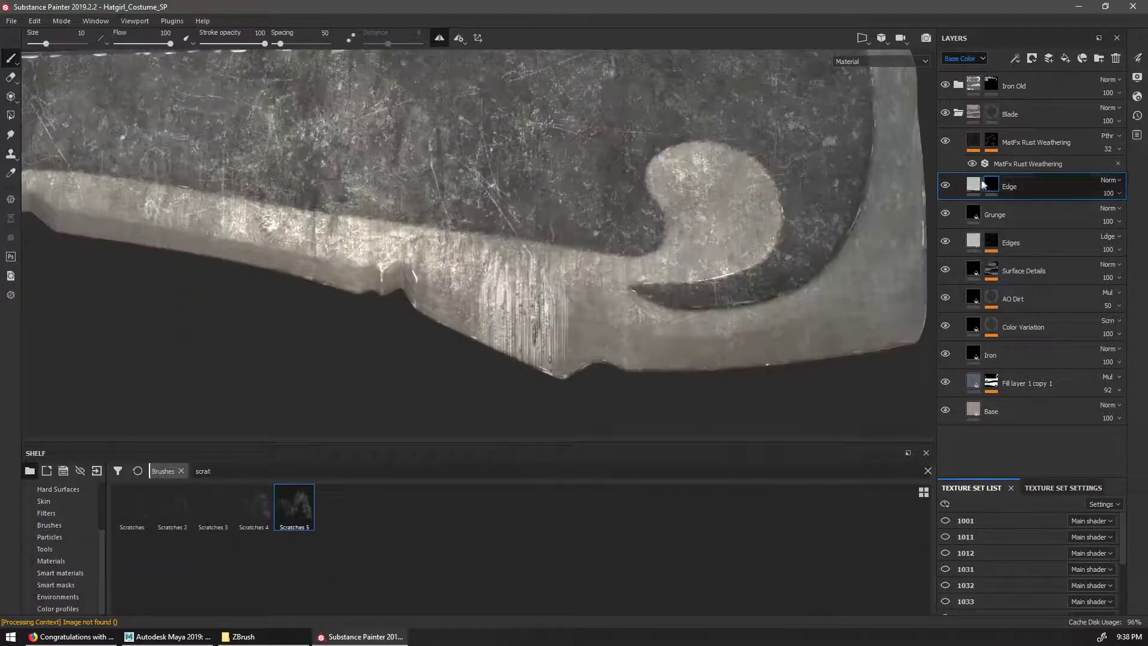
pyautogui.click(983, 183)
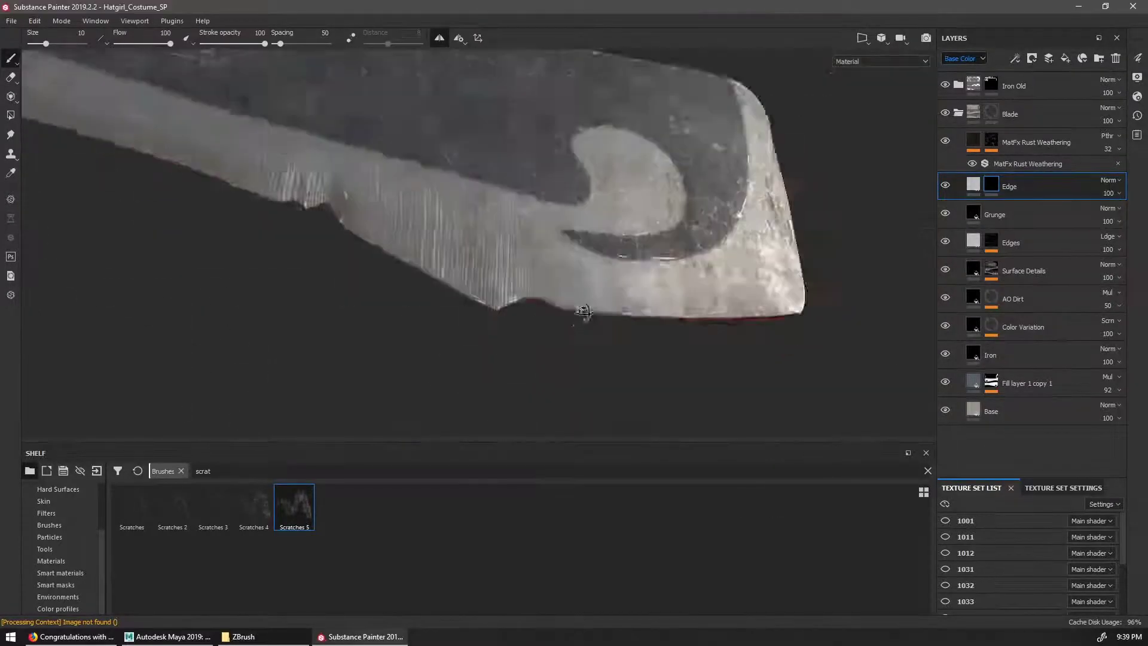
# Continue painting sharpening scratches in the Edge mask along the cutting edge and around the blade's tip, with a brush size of 12.83
pyautogui.scroll(5, 705, 233)
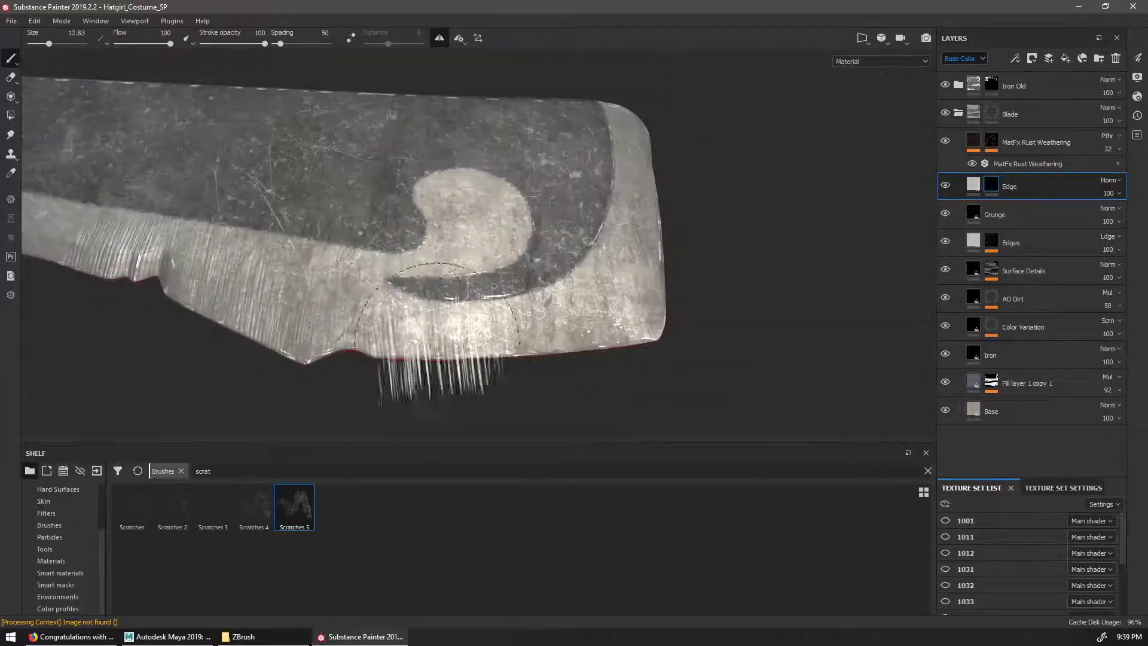
pyautogui.keyDown('alt'); pyautogui.moveTo(437, 306); pyautogui.dragTo(712, 192); pyautogui.keyUp('alt')
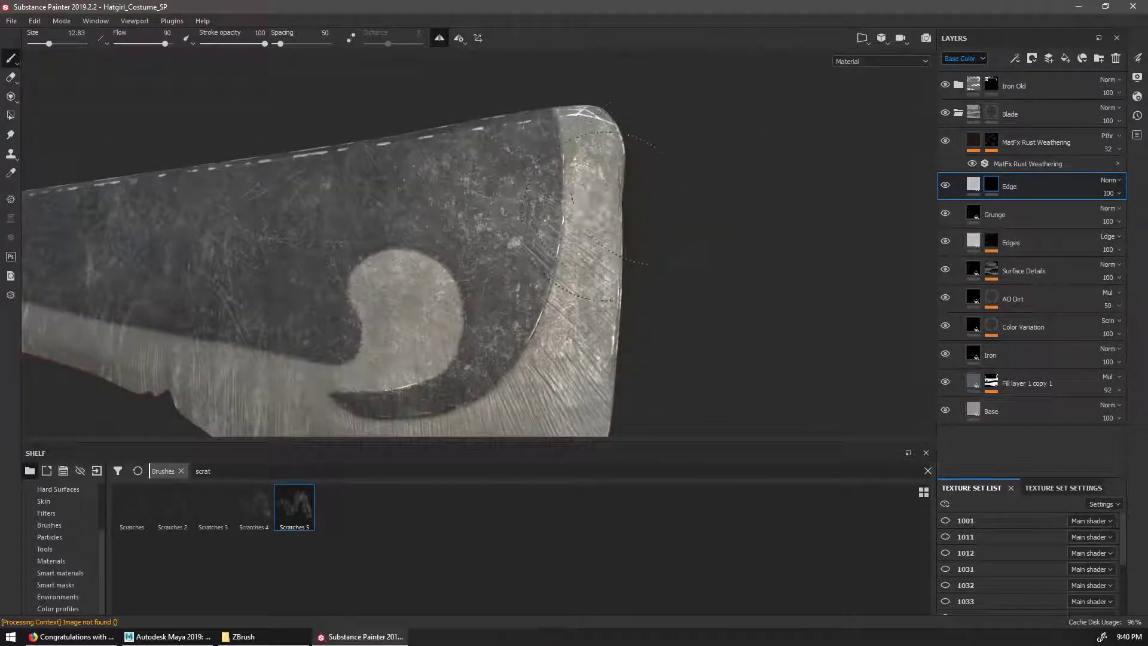
pyautogui.keyDown('alt'); pyautogui.moveTo(590, 212); pyautogui.dragTo(755, 346, button='right'); pyautogui.keyUp('alt')
pyautogui.moveTo(755, 346)
pyautogui.keyDown('alt'); pyautogui.mouseDown()
pyautogui.moveTo(688, 258)
pyautogui.moveTo(604, 197)
pyautogui.mouseUp(); pyautogui.keyUp('alt')
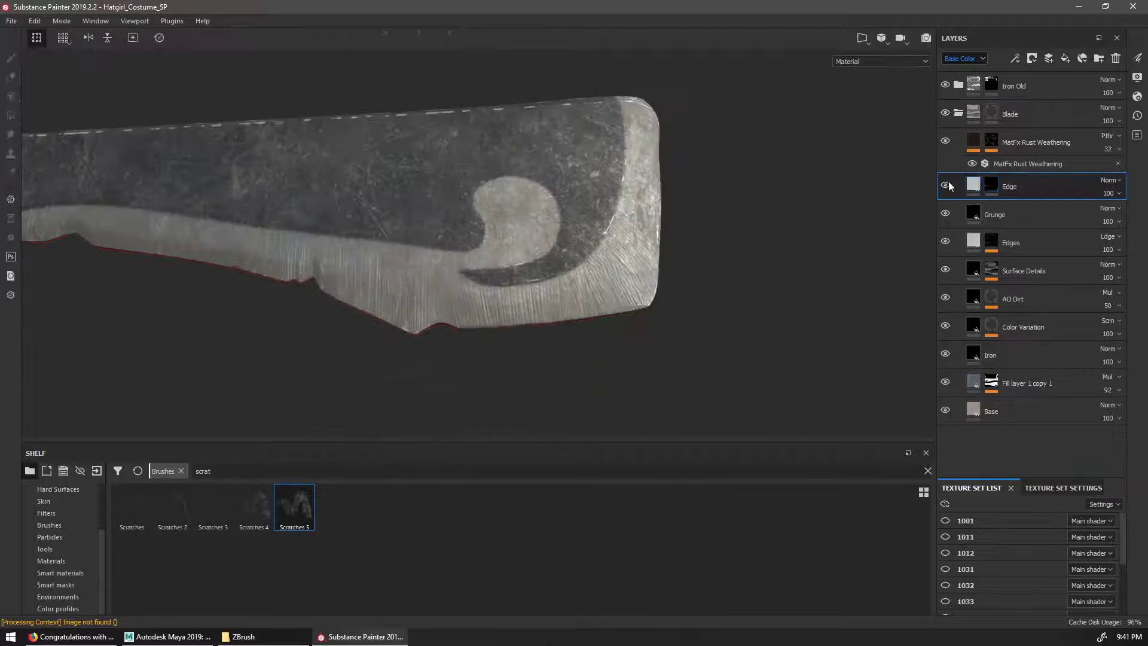
# Return to the Paint tool and the material view, and frame the scratched blade edge
pyautogui.press('4')
pyautogui.press('1')
pyautogui.moveTo(799, 293)
pyautogui.keyDown('alt'); pyautogui.mouseDown(button='right')
pyautogui.moveTo(492, 325)
pyautogui.moveTo(531, 287)
pyautogui.moveTo(679, 303)
pyautogui.mouseUp(button='right'); pyautogui.keyUp('alt')
pyautogui.press('m')
pyautogui.keyDown('alt'); pyautogui.moveTo(679, 303); pyautogui.dragTo(718, 274); pyautogui.keyUp('alt')
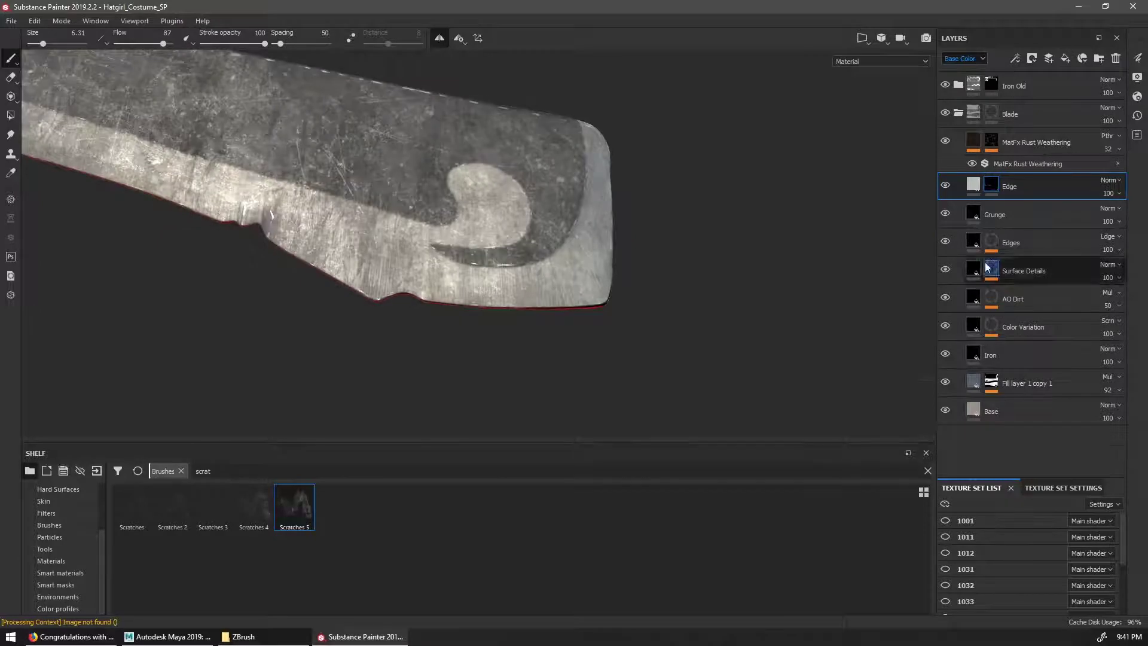
# Open the Edges layer's mask and review its settings
pyautogui.click(992, 242)
pyautogui.scroll(-5, 825, 310)
pyautogui.scroll(3, 834, 316)
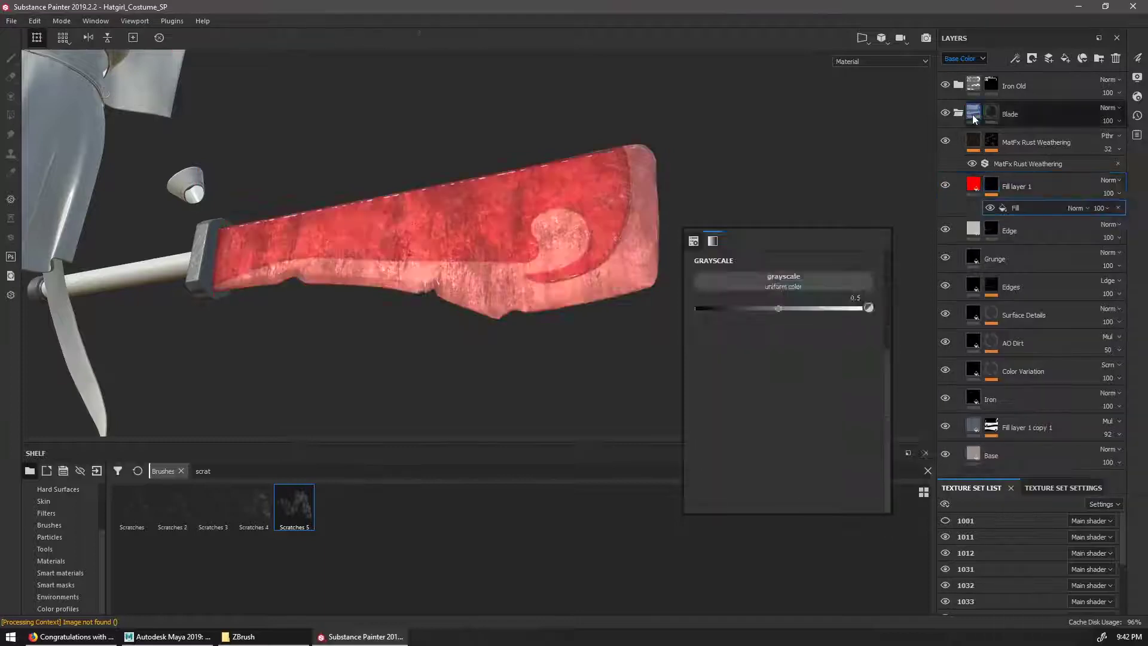
# Pick a grayscale map for the fill in Fill layer 1's mask and change the layer's base colour to near-white with a slight teal tint
pyautogui.click(770, 276)
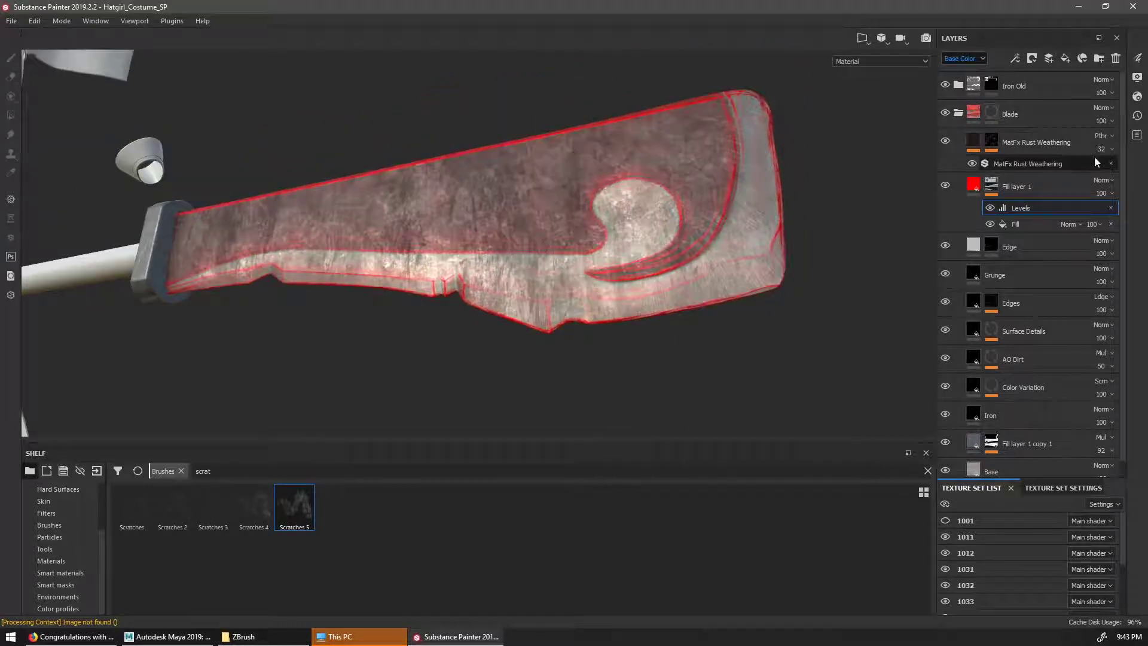
pyautogui.click(1053, 186)
pyautogui.click(706, 289)
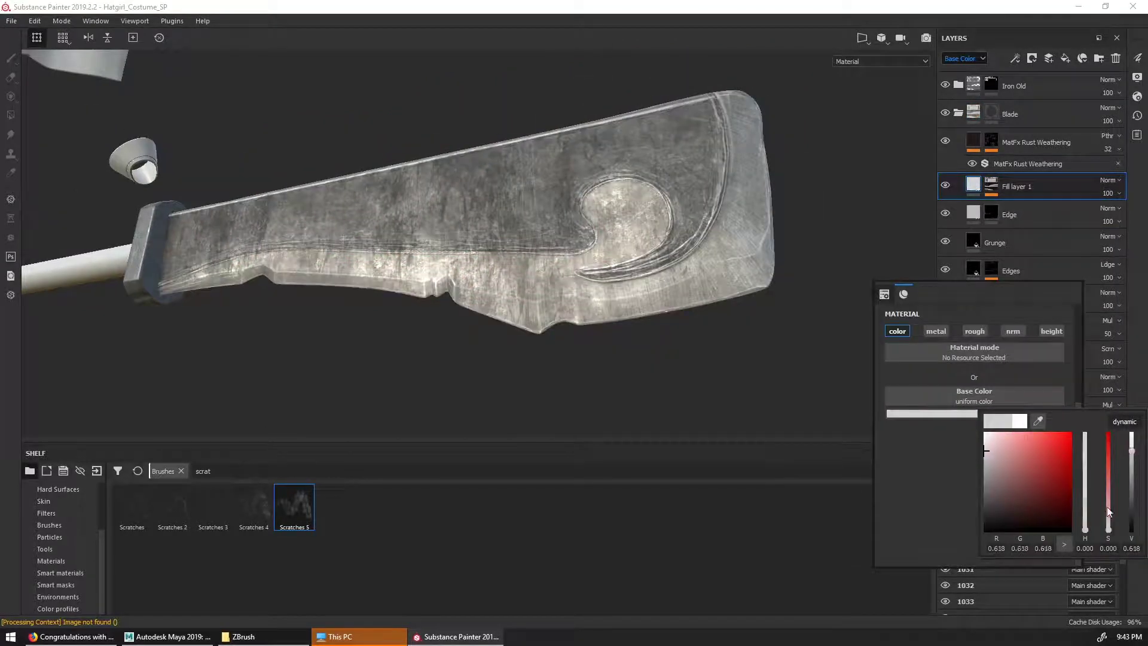
pyautogui.moveTo(1107, 507)
pyautogui.mouseDown()
pyautogui.moveTo(1093, 504)
pyautogui.moveTo(1111, 523)
pyautogui.mouseUp()
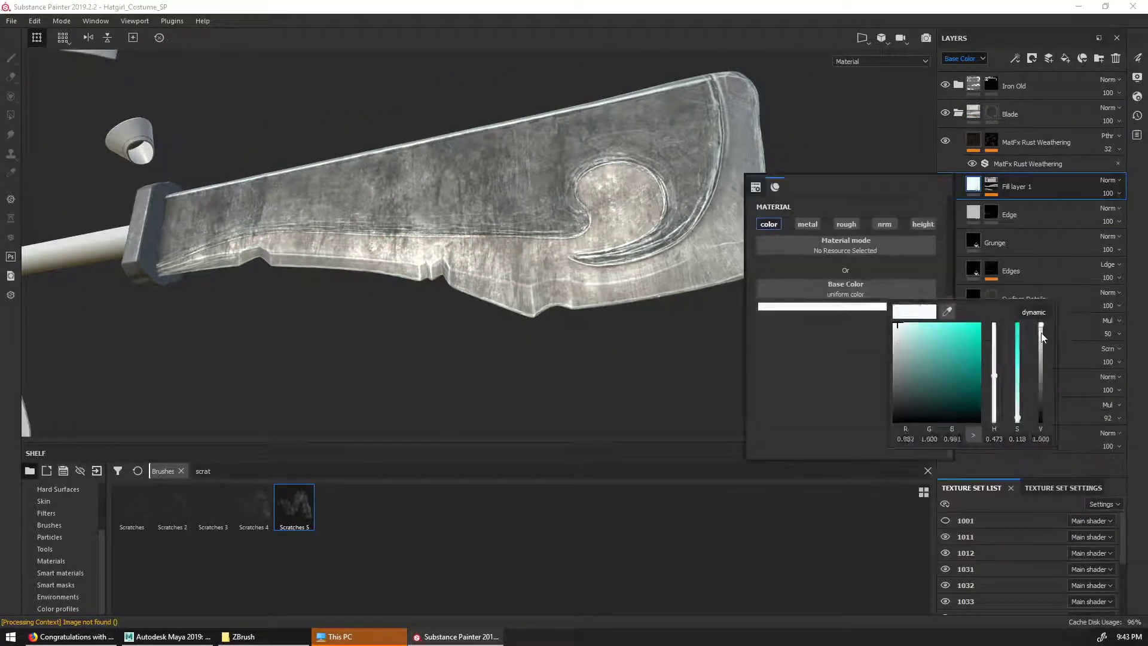
# Assign Grunge Leaks to the new fill in Fill layer 1's mask and set its blending mode to Multiply
pyautogui.keyDown('alt'); pyautogui.moveTo(706, 359); pyautogui.dragTo(886, 165); pyautogui.keyUp('alt')
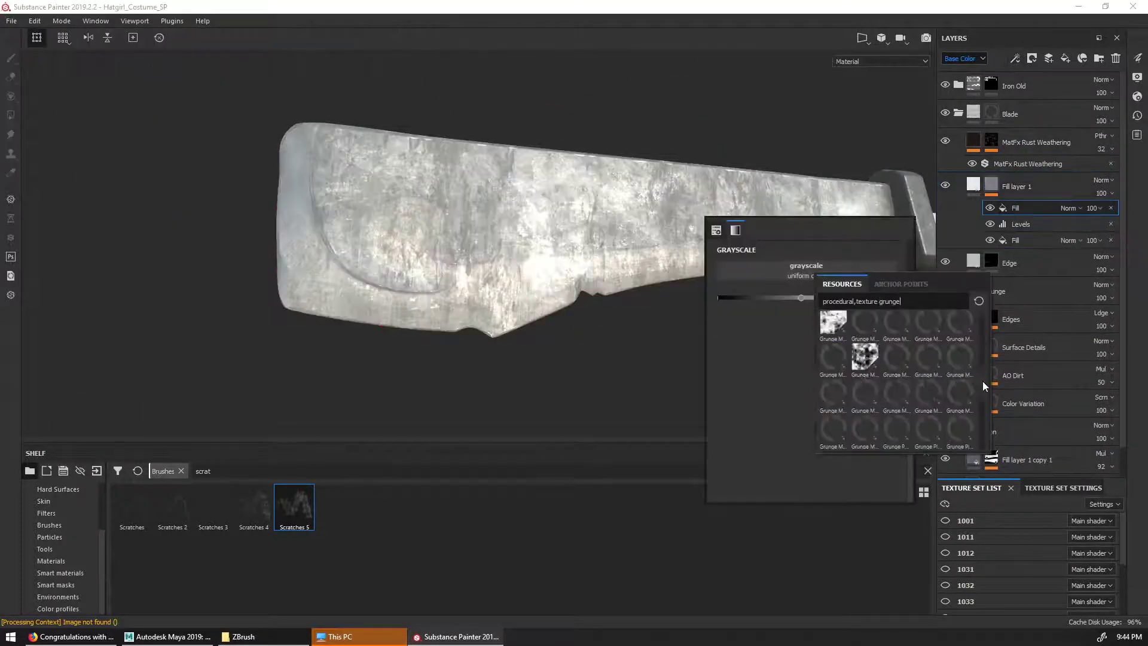
pyautogui.click(896, 358)
pyautogui.keyDown('alt'); pyautogui.click(992, 185); pyautogui.keyUp('alt')
pyautogui.click(1071, 209)
pyautogui.click(1077, 315)
# Set the Grunge Leaks fill's Balance to 0.53, use tri-planar projection at scale 11.24 and return to the material view
pyautogui.scroll(-1, 814, 407)
pyautogui.moveTo(814, 447)
pyautogui.mouseDown()
pyautogui.moveTo(792, 449)
pyautogui.moveTo(818, 454)
pyautogui.mouseUp()
pyautogui.hotkey('alt', 'shift', 'm')
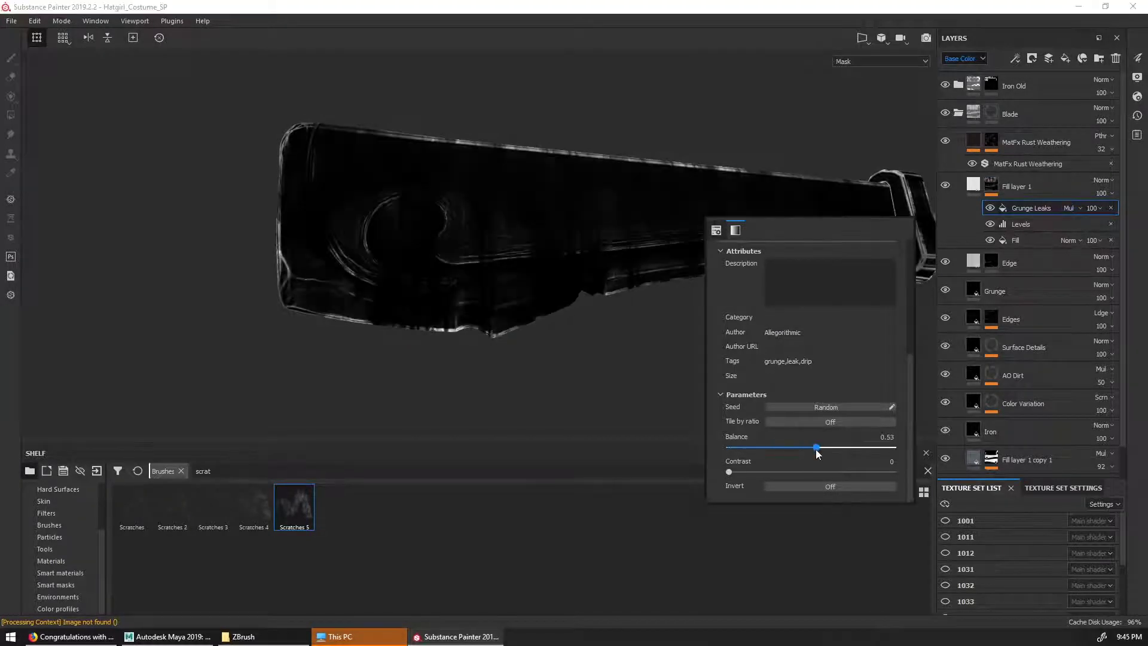
pyautogui.scroll(5, 801, 382)
pyautogui.press('m')
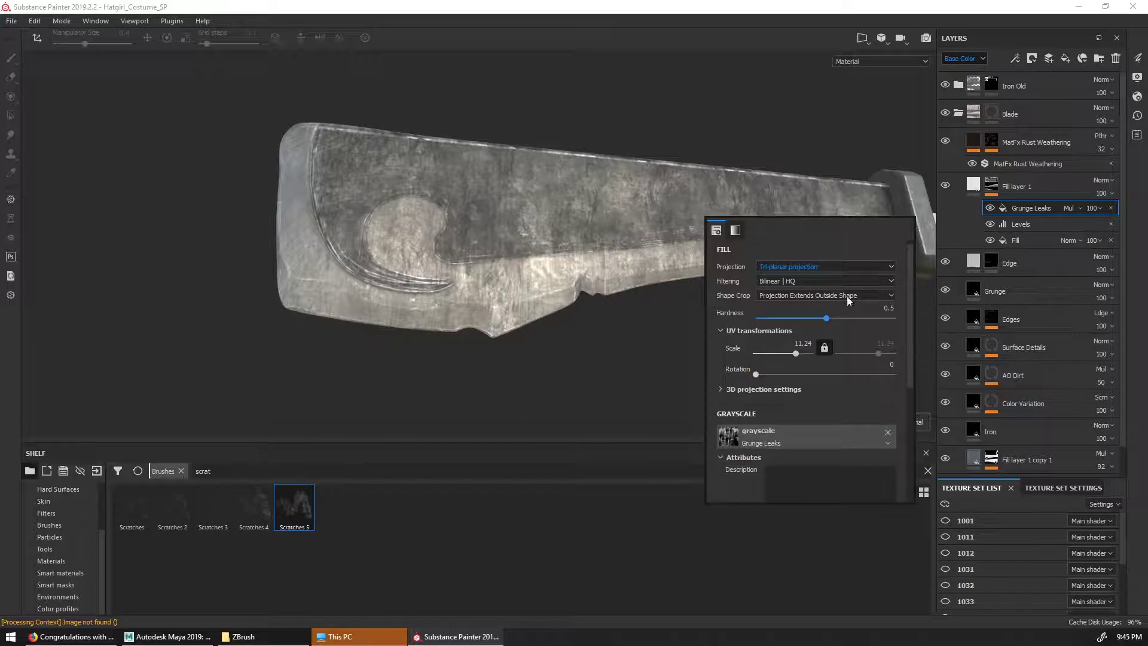
# Isolate Fill layer 1's mask and adjust the Grunge Leaks fill's settings
pyautogui.click(974, 184)
pyautogui.scroll(-2, 861, 382)
pyautogui.keyDown('alt'); pyautogui.click(991, 184); pyautogui.keyUp('alt')
pyautogui.press('m')
pyautogui.click(1024, 209)
pyautogui.moveTo(796, 278); pyautogui.dragTo(792, 283)
pyautogui.press('m')
pyautogui.scroll(-2, 798, 371)
pyautogui.moveTo(803, 458); pyautogui.dragTo(902, 462)
pyautogui.scroll(5, 861, 419)
# Set the mask fill's scale to 13.01 and replace its grayscale map with Grunge Dirt
pyautogui.moveTo(791, 353); pyautogui.dragTo(796, 354)
pyautogui.click(801, 438)
pyautogui.click(838, 527)
pyautogui.press('m')
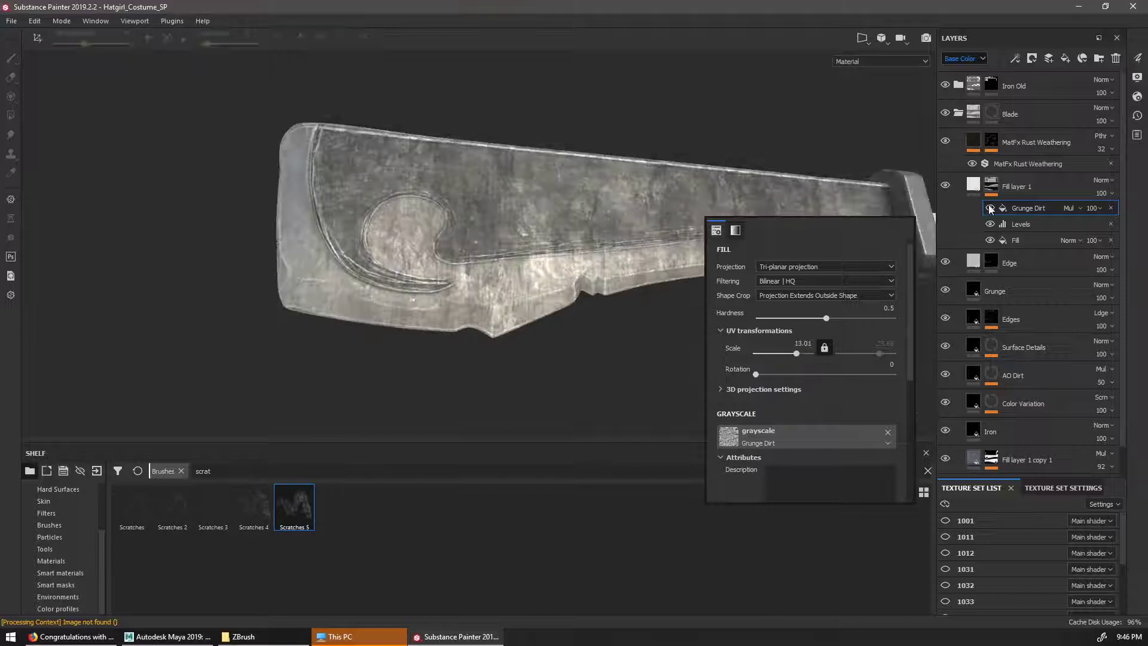
# Delete the Grunge Dirt fill from Fill layer 1's mask and add a Paint effect in its place
pyautogui.click(1111, 209)
pyautogui.rightClick(992, 185)
pyautogui.click(1024, 326)
# Paint scratches along the blade's jagged cutting edge in Fill layer 1's mask with the Scratches 5 brush
pyautogui.keyDown('alt'); pyautogui.moveTo(448, 323); pyautogui.dragTo(539, 319, button='right'); pyautogui.keyUp('alt')
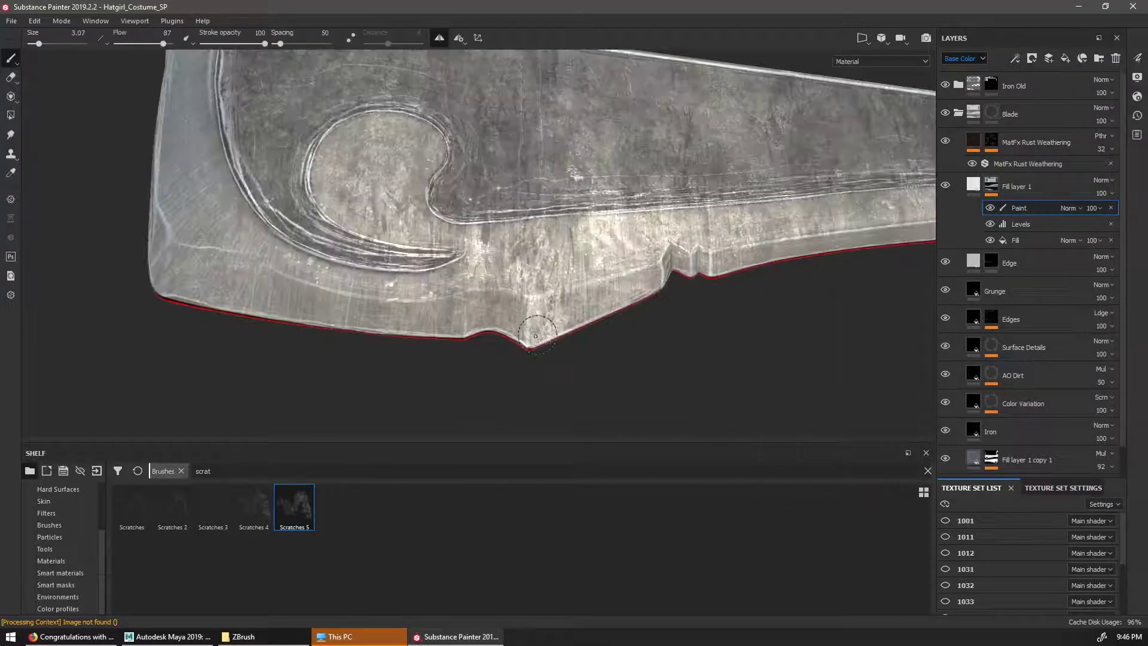
pyautogui.keyDown('alt'); pyautogui.moveTo(635, 297); pyautogui.dragTo(713, 297, button='middle'); pyautogui.keyUp('alt')
pyautogui.keyDown('alt'); pyautogui.moveTo(634, 339); pyautogui.dragTo(662, 288, button='right'); pyautogui.keyUp('alt')
pyautogui.moveTo(169, 342); pyautogui.dragTo(191, 328)
pyautogui.keyDown('alt'); pyautogui.moveTo(634, 311); pyautogui.dragTo(443, 338, button='middle'); pyautogui.keyUp('alt')
pyautogui.moveTo(442, 338)
pyautogui.keyDown('alt'); pyautogui.mouseDown(button='right')
pyautogui.moveTo(479, 346)
pyautogui.moveTo(521, 335)
pyautogui.mouseUp(button='right'); pyautogui.keyUp('alt')
pyautogui.moveTo(457, 302); pyautogui.dragTo(515, 295)
pyautogui.keyDown('alt'); pyautogui.moveTo(574, 293); pyautogui.dragTo(479, 310, button='middle'); pyautogui.keyUp('alt')
pyautogui.moveTo(412, 311); pyautogui.dragTo(589, 278)
pyautogui.keyDown('alt'); pyautogui.moveTo(792, 272); pyautogui.dragTo(510, 303, button='middle'); pyautogui.keyUp('alt')
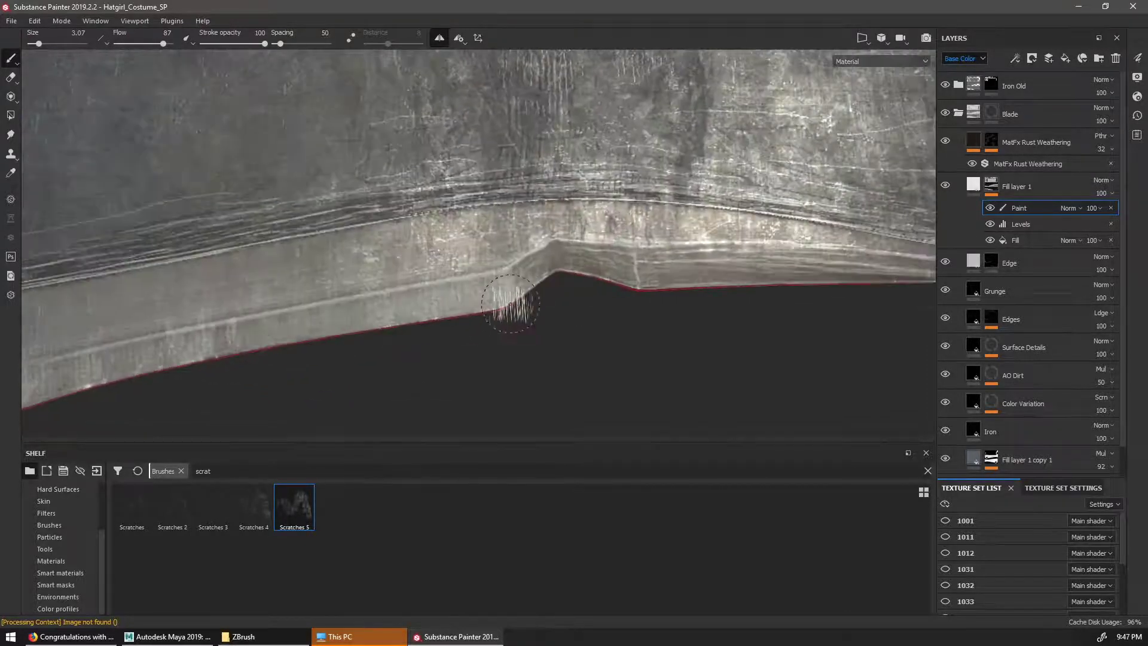
pyautogui.keyDown('alt'); pyautogui.moveTo(638, 284); pyautogui.dragTo(369, 262, button='middle'); pyautogui.keyUp('alt')
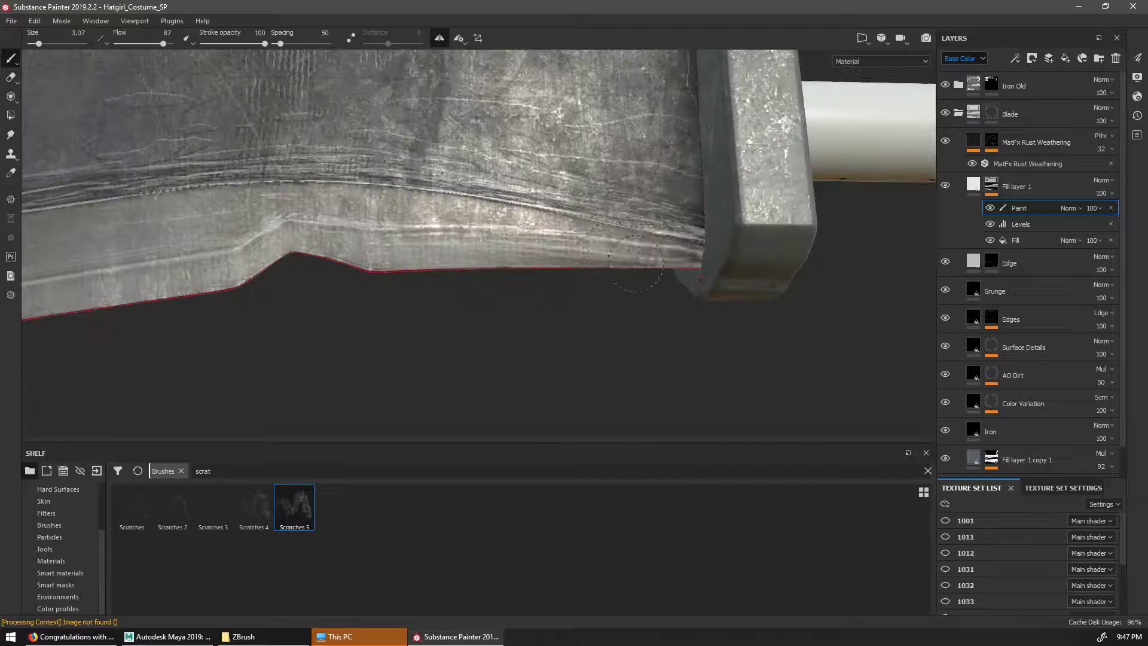
pyautogui.keyDown('alt'); pyautogui.moveTo(524, 339); pyautogui.dragTo(466, 333, button='right'); pyautogui.keyUp('alt')
pyautogui.keyDown('alt'); pyautogui.moveTo(467, 333); pyautogui.dragTo(521, 335); pyautogui.keyUp('alt')
# Lower the opacity of the Paint effect in Fill layer 1's mask and compare the blade with it hidden
pyautogui.click(1092, 209)
pyautogui.click(1121, 204)
pyautogui.keyDown('alt'); pyautogui.moveTo(718, 263); pyautogui.dragTo(604, 254, button='right'); pyautogui.keyUp('alt')
pyautogui.keyDown('alt'); pyautogui.moveTo(604, 254); pyautogui.dragTo(796, 242, button='middle'); pyautogui.keyUp('alt')
pyautogui.click(990, 208)
pyautogui.moveTo(466, 299)
pyautogui.keyDown('alt'); pyautogui.mouseDown()
pyautogui.moveTo(638, 321)
pyautogui.moveTo(836, 271)
pyautogui.moveTo(849, 256)
pyautogui.mouseUp(); pyautogui.keyUp('alt')
pyautogui.keyDown('alt'); pyautogui.moveTo(766, 287); pyautogui.dragTo(871, 318, button='right'); pyautogui.keyUp('alt')
pyautogui.keyDown('alt'); pyautogui.moveTo(872, 318); pyautogui.dragTo(825, 313, button='middle'); pyautogui.keyUp('alt')
# Compare the blade with the Grunge and MatFx Rust Weathering layers hidden and shown
pyautogui.click(974, 185)
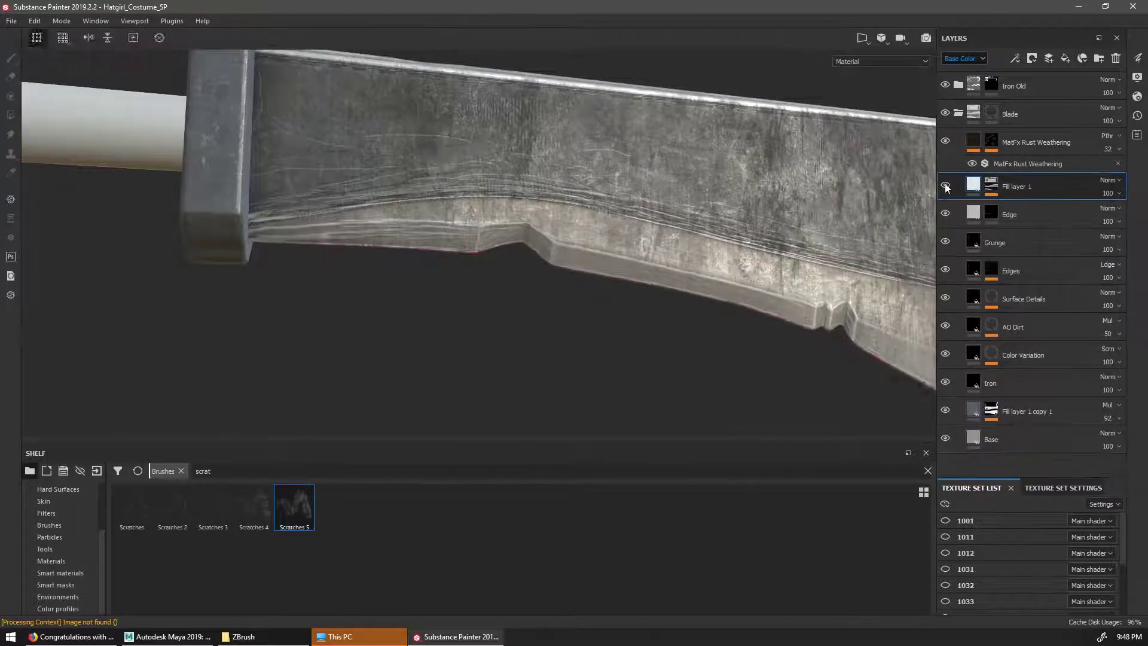
pyautogui.click(945, 241)
pyautogui.click(946, 241)
pyautogui.click(947, 140)
pyautogui.click(946, 140)
pyautogui.keyDown('alt'); pyautogui.moveTo(837, 228); pyautogui.dragTo(741, 218, button='right'); pyautogui.keyUp('alt')
pyautogui.keyDown('alt'); pyautogui.moveTo(741, 218); pyautogui.dragTo(708, 221, button='middle'); pyautogui.keyUp('alt')
# Set the scale of the Grunge Map 014 fill in the MatFx Rust Weathering mask to 1.07
pyautogui.click(1028, 164)
pyautogui.rightClick(811, 204)
pyautogui.click(990, 142)
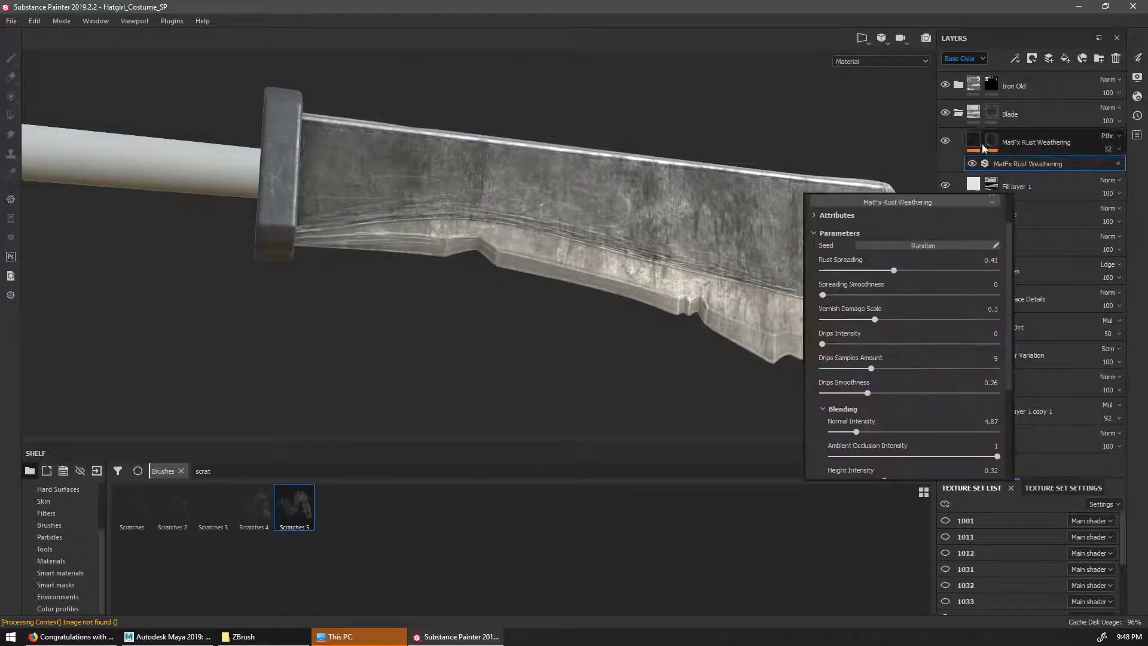
pyautogui.moveTo(889, 331); pyautogui.dragTo(893, 331)
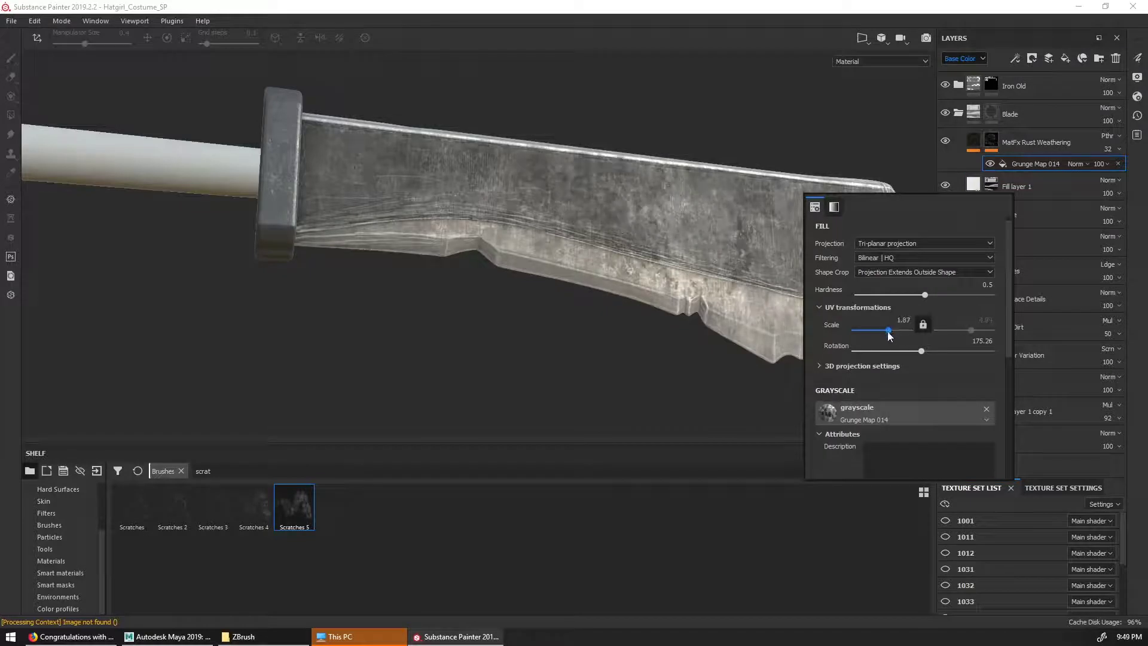
pyautogui.keyDown('alt'); pyautogui.moveTo(898, 263); pyautogui.dragTo(838, 259, button='right'); pyautogui.keyUp('alt')
pyautogui.moveTo(838, 259)
pyautogui.keyDown('alt'); pyautogui.mouseDown()
pyautogui.moveTo(858, 278)
pyautogui.moveTo(768, 259)
pyautogui.moveTo(784, 255)
pyautogui.moveTo(735, 269)
pyautogui.mouseUp(); pyautogui.keyUp('alt')
# Review the MatFx Rust Weathering layer and set its filter's Roughness Intensity to 0.83
pyautogui.click(974, 142)
pyautogui.rightClick(859, 211)
pyautogui.scroll(-4, 859, 211)
pyautogui.scroll(-5, 859, 210)
pyautogui.click(945, 141)
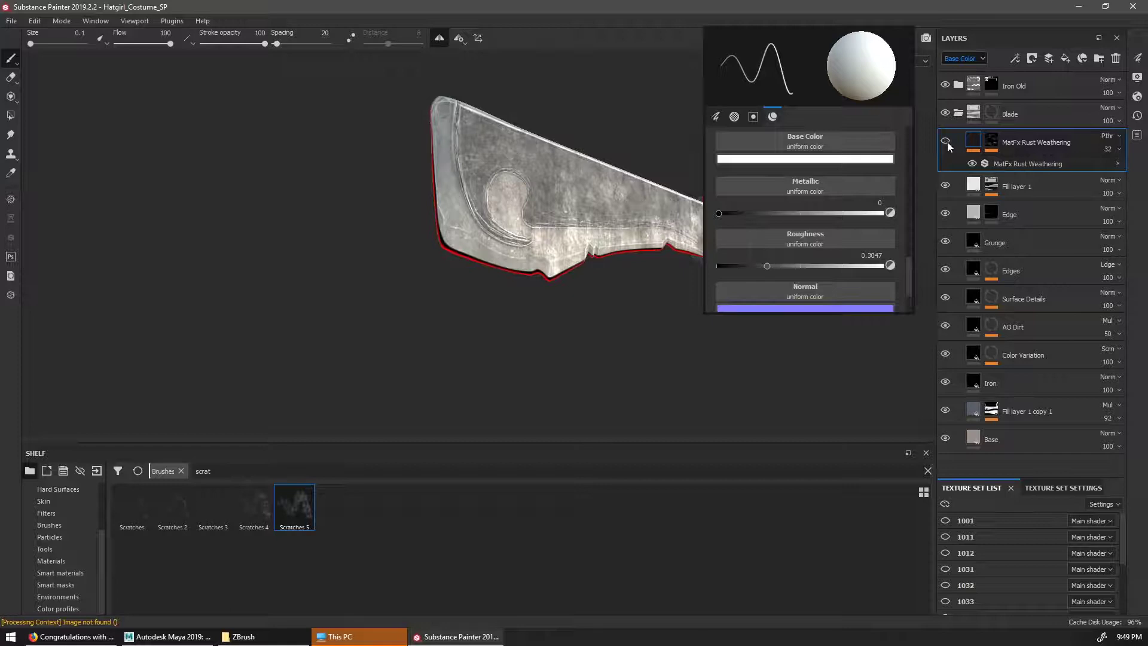
pyautogui.click(969, 163)
pyautogui.scroll(-5, 869, 235)
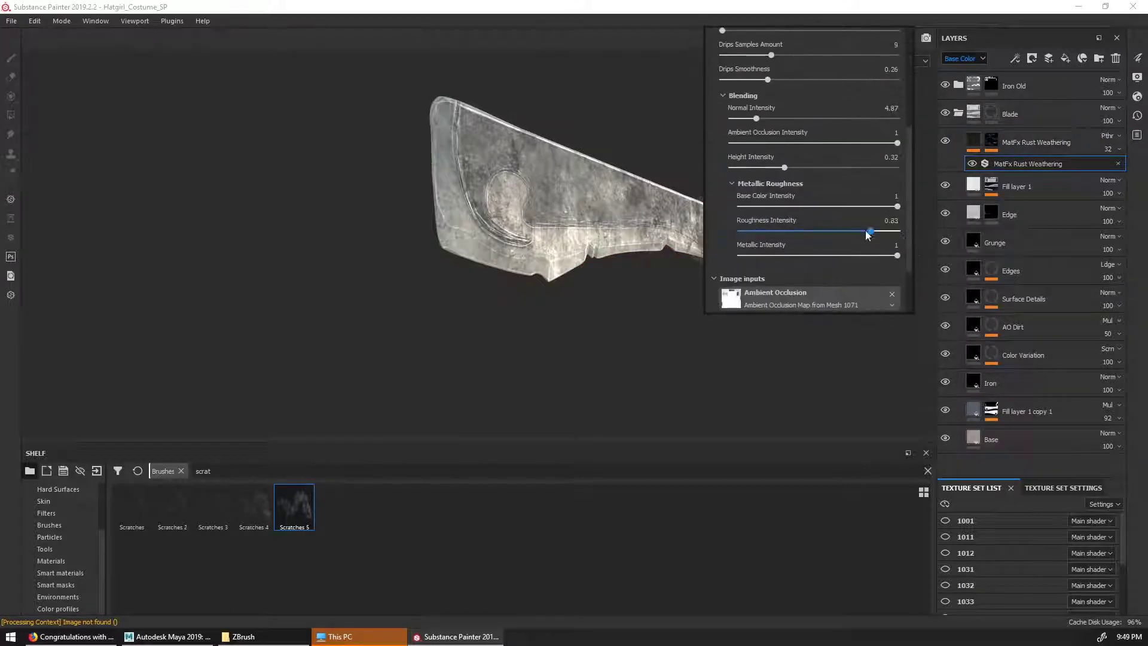
# Check the texture channels and set the MatFx Rust Weathering filter's Metallic Intensity to 0 and Roughness Intensity to 0.31
pyautogui.keyDown('alt'); pyautogui.moveTo(657, 359); pyautogui.dragTo(737, 383); pyautogui.keyUp('alt')
pyautogui.press('c')
pyautogui.press('c')
pyautogui.press('c')
pyautogui.press('c')
pyautogui.press('m')
pyautogui.rightClick(832, 343)
pyautogui.moveTo(1022, 430); pyautogui.dragTo(865, 430)
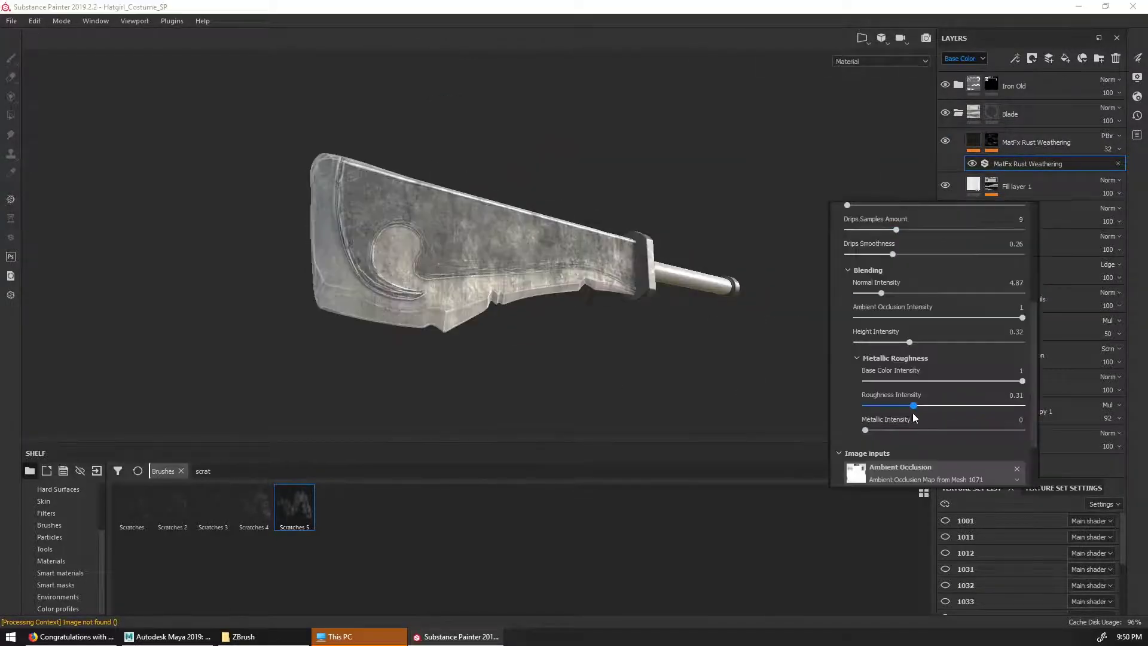
# Examine the blade's individual texture channels, ending on the roughness map
pyautogui.press('c')
pyautogui.press('c')
pyautogui.press('c')
pyautogui.keyDown('alt'); pyautogui.moveTo(717, 371); pyautogui.dragTo(622, 366, button='right'); pyautogui.keyUp('alt')
pyautogui.keyDown('alt'); pyautogui.moveTo(622, 367); pyautogui.dragTo(792, 313, button='middle'); pyautogui.keyUp('alt')
pyautogui.press('c')
pyautogui.press('c')
pyautogui.press('c')
pyautogui.press('m')
pyautogui.press('c')
pyautogui.press('c')
pyautogui.press('c')
# Set Fill layer 1's roughness channel to Overlay blending and adjust the layer's roughness value
pyautogui.click(964, 190)
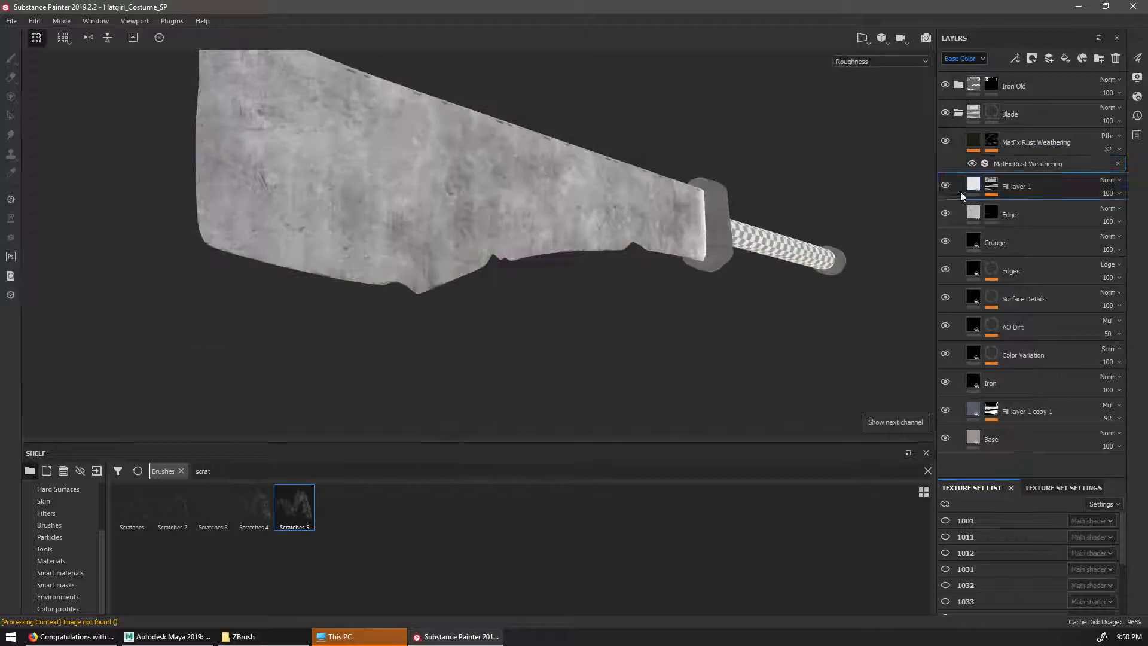
pyautogui.rightClick(963, 196)
pyautogui.scroll(-1, 1036, 385)
pyautogui.click(1110, 180)
pyautogui.rightClick(897, 302)
pyautogui.moveTo(856, 402)
pyautogui.mouseDown()
pyautogui.moveTo(956, 407)
pyautogui.moveTo(842, 411)
pyautogui.mouseUp()
pyautogui.press('m')
pyautogui.press('c')
pyautogui.press('c')
pyautogui.press('c')
pyautogui.press('m')
# Lower the opacity of the Paint effect in Fill layer 1's mask to 15 and hide the effect
pyautogui.keyDown('alt'); pyautogui.moveTo(742, 359); pyautogui.dragTo(652, 363, button='right'); pyautogui.keyUp('alt')
pyautogui.keyDown('alt'); pyautogui.moveTo(652, 364); pyautogui.dragTo(837, 359); pyautogui.keyUp('alt')
pyautogui.moveTo(598, 359)
pyautogui.keyDown('alt'); pyautogui.mouseDown(button='right')
pyautogui.moveTo(688, 359)
pyautogui.moveTo(689, 381)
pyautogui.mouseUp(button='right'); pyautogui.keyUp('alt')
pyautogui.click(991, 184)
pyautogui.click(1019, 208)
pyautogui.keyDown('alt'); pyautogui.moveTo(693, 385); pyautogui.dragTo(795, 371); pyautogui.keyUp('alt')
pyautogui.click(1095, 208)
pyautogui.moveTo(1094, 198); pyautogui.dragTo(1117, 201)
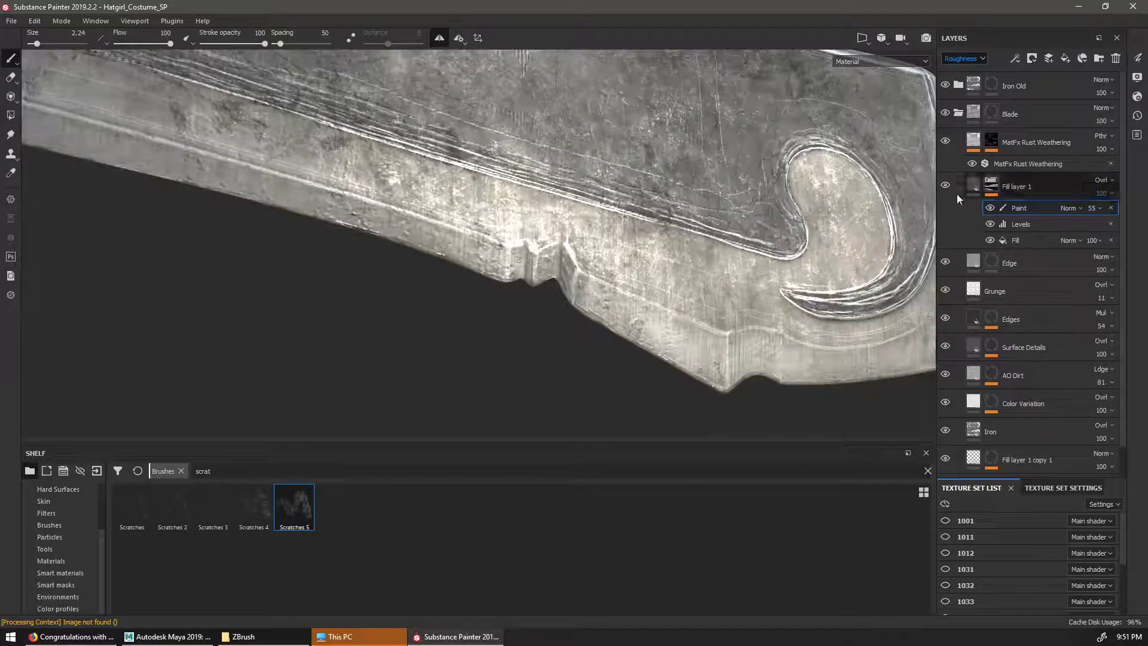
pyautogui.press('f')
pyautogui.keyDown('alt'); pyautogui.moveTo(598, 287); pyautogui.dragTo(747, 293, button='right'); pyautogui.keyUp('alt')
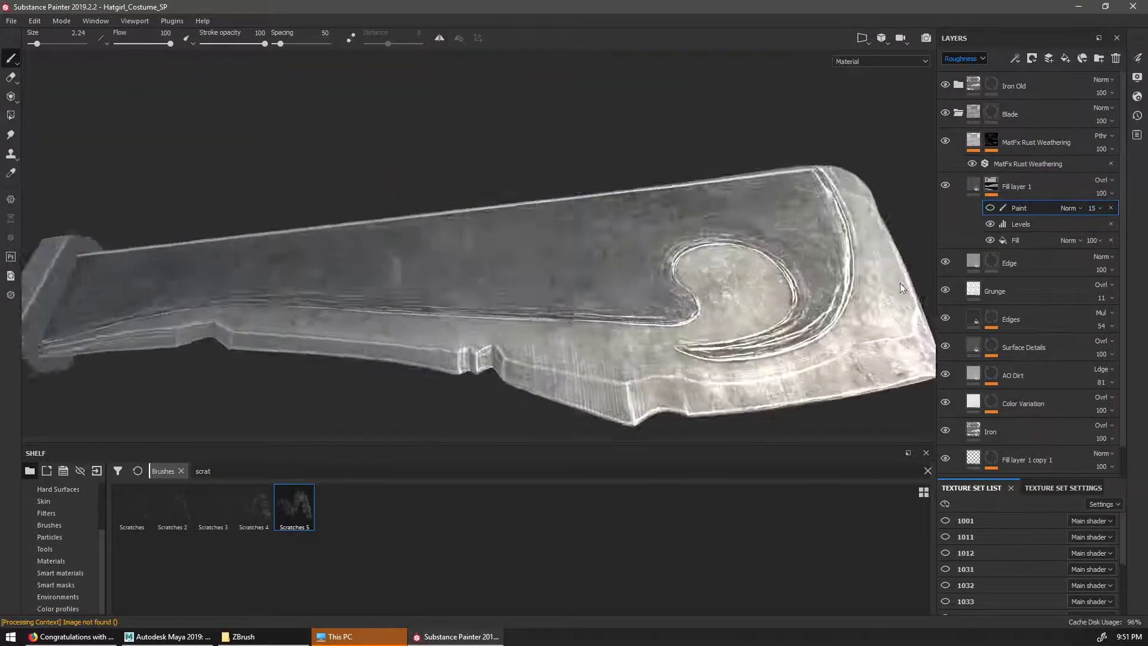
# Replace the scratch Paint effect in Fill layer 1's mask with an empty Paint effect
pyautogui.keyDown('alt'); pyautogui.moveTo(646, 335); pyautogui.dragTo(667, 239, button='middle'); pyautogui.keyUp('alt')
pyautogui.keyDown('alt'); pyautogui.moveTo(598, 270); pyautogui.dragTo(652, 272, button='right'); pyautogui.keyUp('alt')
pyautogui.click(1111, 208)
pyautogui.click(1015, 59)
pyautogui.click(1030, 87)
# Try a brush stroke near the blade's edge, then delete that Paint effect and add another to Fill layer 1's mask
pyautogui.keyDown('alt'); pyautogui.moveTo(562, 273); pyautogui.dragTo(533, 293, button='middle'); pyautogui.keyUp('alt')
pyautogui.moveTo(698, 307); pyautogui.dragTo(649, 302)
pyautogui.moveTo(547, 308)
pyautogui.keyDown('alt'); pyautogui.mouseDown(button='middle')
pyautogui.moveTo(787, 339)
pyautogui.moveTo(524, 294)
pyautogui.mouseUp(button='middle'); pyautogui.keyUp('alt')
pyautogui.click(1111, 208)
pyautogui.keyDown('alt'); pyautogui.click(991, 185); pyautogui.keyUp('alt')
pyautogui.press('m')
pyautogui.click(1015, 59)
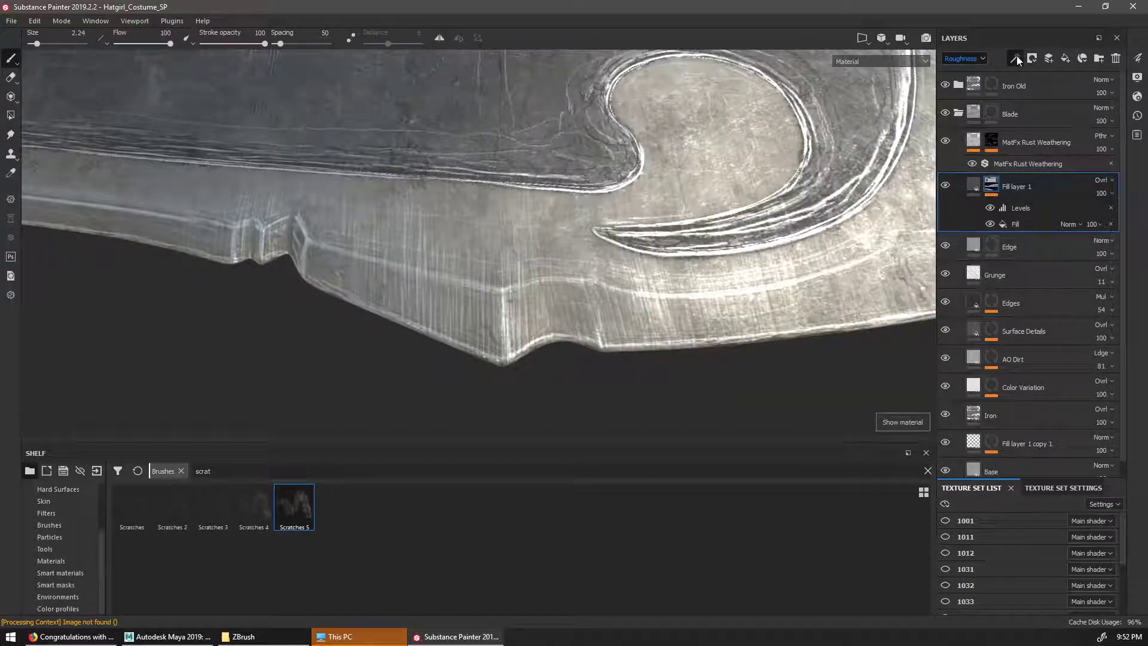
pyautogui.click(1007, 89)
# Choose a brush from the full brush collection and resize it for painting on Fill layer 1's mask
pyautogui.keyDown('alt'); pyautogui.moveTo(467, 294); pyautogui.dragTo(610, 336, button='right'); pyautogui.keyUp('alt')
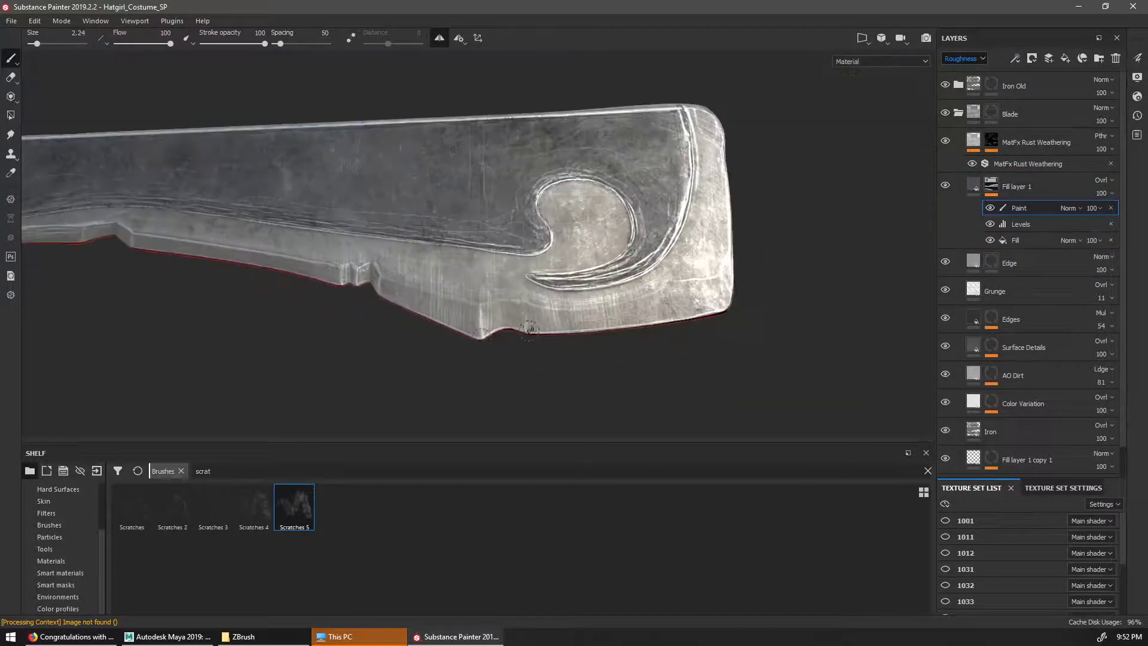
pyautogui.keyDown('ctrl'); pyautogui.moveTo(497, 331); pyautogui.dragTo(748, 337, button='right'); pyautogui.keyUp('ctrl')
pyautogui.keyDown('alt'); pyautogui.moveTo(543, 347); pyautogui.dragTo(855, 359, button='middle'); pyautogui.keyUp('alt')
pyautogui.keyDown('alt'); pyautogui.moveTo(508, 299); pyautogui.dragTo(658, 335, button='right'); pyautogui.keyUp('alt')
pyautogui.moveTo(856, 354)
pyautogui.keyDown('alt'); pyautogui.mouseDown(button='middle')
pyautogui.moveTo(633, 310)
pyautogui.moveTo(885, 363)
pyautogui.mouseUp(button='middle'); pyautogui.keyUp('alt')
pyautogui.click(78, 524)
pyautogui.click(620, 507)
pyautogui.keyDown('ctrl'); pyautogui.moveTo(758, 292); pyautogui.dragTo(487, 223, button='right'); pyautogui.keyUp('ctrl')
pyautogui.moveTo(431, 251)
pyautogui.keyDown('alt'); pyautogui.mouseDown(button='middle')
pyautogui.moveTo(692, 291)
pyautogui.moveTo(662, 287)
pyautogui.mouseUp(button='middle'); pyautogui.keyUp('alt')
pyautogui.moveTo(891, 358)
pyautogui.keyDown('alt'); pyautogui.mouseDown(button='middle')
pyautogui.moveTo(602, 302)
pyautogui.moveTo(448, 256)
pyautogui.mouseUp(button='middle'); pyautogui.keyUp('alt')
pyautogui.moveTo(591, 273)
pyautogui.keyDown('ctrl'); pyautogui.mouseDown(button='right')
pyautogui.moveTo(550, 273)
pyautogui.moveTo(778, 287)
pyautogui.moveTo(831, 269)
pyautogui.moveTo(805, 214)
pyautogui.mouseUp(button='right'); pyautogui.keyUp('ctrl')
# Touch up Fill layer 1's mask around the blade with the eraser and the Dirt Spots brush at size 5.74
pyautogui.press('2')
pyautogui.keyDown('alt'); pyautogui.moveTo(778, 257); pyautogui.dragTo(712, 254, button='middle'); pyautogui.keyUp('alt')
pyautogui.keyDown('alt'); pyautogui.moveTo(712, 254); pyautogui.dragTo(598, 257, button='right'); pyautogui.keyUp('alt')
pyautogui.keyDown('ctrl'); pyautogui.moveTo(539, 269); pyautogui.dragTo(553, 269, button='right'); pyautogui.keyUp('ctrl')
pyautogui.keyDown('alt'); pyautogui.moveTo(430, 299); pyautogui.dragTo(517, 325, button='right'); pyautogui.keyUp('alt')
pyautogui.keyDown('alt'); pyautogui.moveTo(517, 325); pyautogui.dragTo(637, 305); pyautogui.keyUp('alt')
pyautogui.keyDown('alt'); pyautogui.moveTo(637, 305); pyautogui.dragTo(671, 333, button='right'); pyautogui.keyUp('alt')
pyautogui.press('1')
pyautogui.keyDown('alt'); pyautogui.moveTo(672, 333); pyautogui.dragTo(878, 287); pyautogui.keyUp('alt')
pyautogui.keyDown('alt'); pyautogui.moveTo(878, 287); pyautogui.dragTo(532, 299, button='right'); pyautogui.keyUp('alt')
pyautogui.keyDown('ctrl'); pyautogui.moveTo(583, 317); pyautogui.dragTo(646, 311, button='right'); pyautogui.keyUp('ctrl')
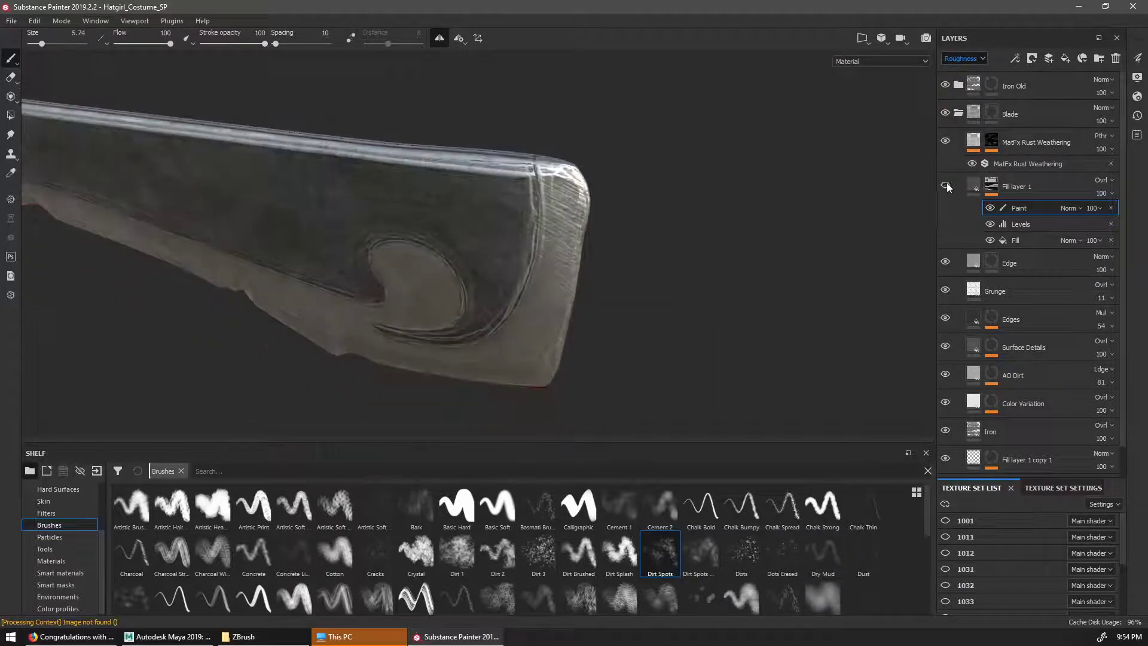
# Add a Paint effect to the Edge layer's mask and collapse the effects listed under the blade layers
pyautogui.click(1013, 59)
pyautogui.keyDown('alt'); pyautogui.moveTo(636, 281); pyautogui.dragTo(430, 415); pyautogui.keyUp('alt')
pyautogui.keyDown('alt'); pyautogui.moveTo(430, 415); pyautogui.dragTo(676, 413, button='middle'); pyautogui.keyUp('alt')
pyautogui.keyDown('alt'); pyautogui.moveTo(533, 273); pyautogui.dragTo(764, 297, button='middle'); pyautogui.keyUp('alt')
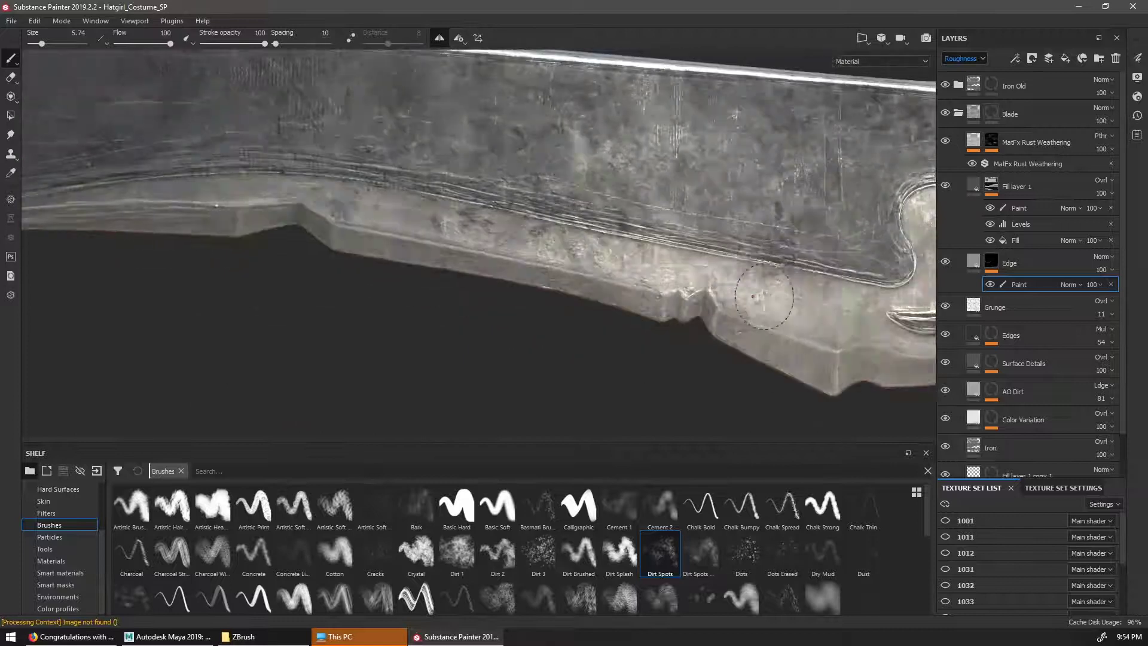
pyautogui.keyDown('alt'); pyautogui.moveTo(765, 298); pyautogui.dragTo(359, 283, button='right'); pyautogui.keyUp('alt')
pyautogui.keyDown('alt'); pyautogui.moveTo(359, 283); pyautogui.dragTo(418, 323); pyautogui.keyUp('alt')
pyautogui.keyDown('shift'); pyautogui.moveTo(418, 323); pyautogui.dragTo(598, 353, button='right'); pyautogui.keyUp('shift')
pyautogui.doubleClick(975, 261)
pyautogui.doubleClick(975, 187)
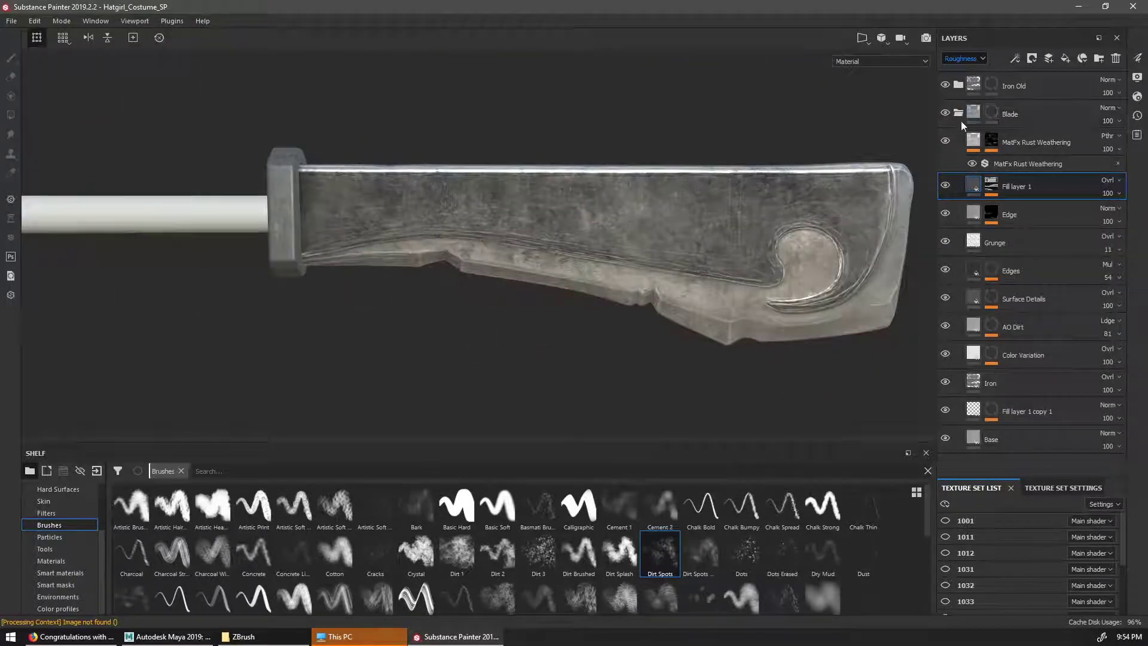
pyautogui.click(969, 120)
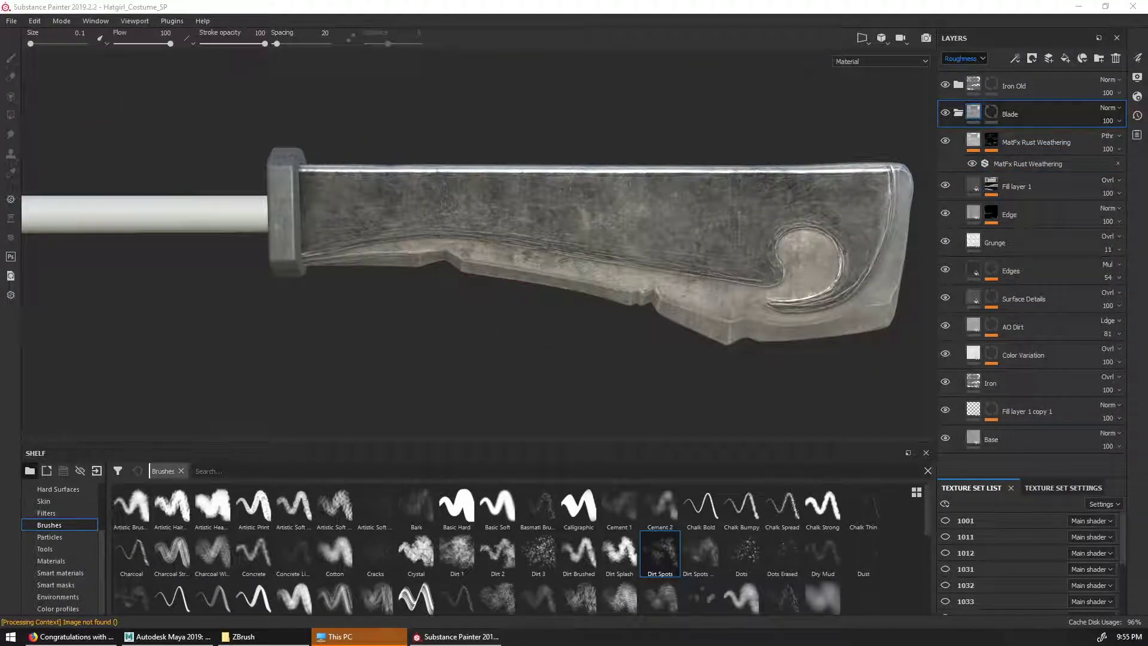
# Change Fill layer 1 copy 1's base colour to a dark blue and lower the layer's base colour opacity
pyautogui.keyDown('alt'); pyautogui.moveTo(837, 239); pyautogui.dragTo(771, 231, button='right'); pyautogui.keyUp('alt')
pyautogui.click(964, 59)
pyautogui.click(1011, 215)
pyautogui.click(1028, 412)
pyautogui.rightClick(753, 305)
pyautogui.click(802, 351)
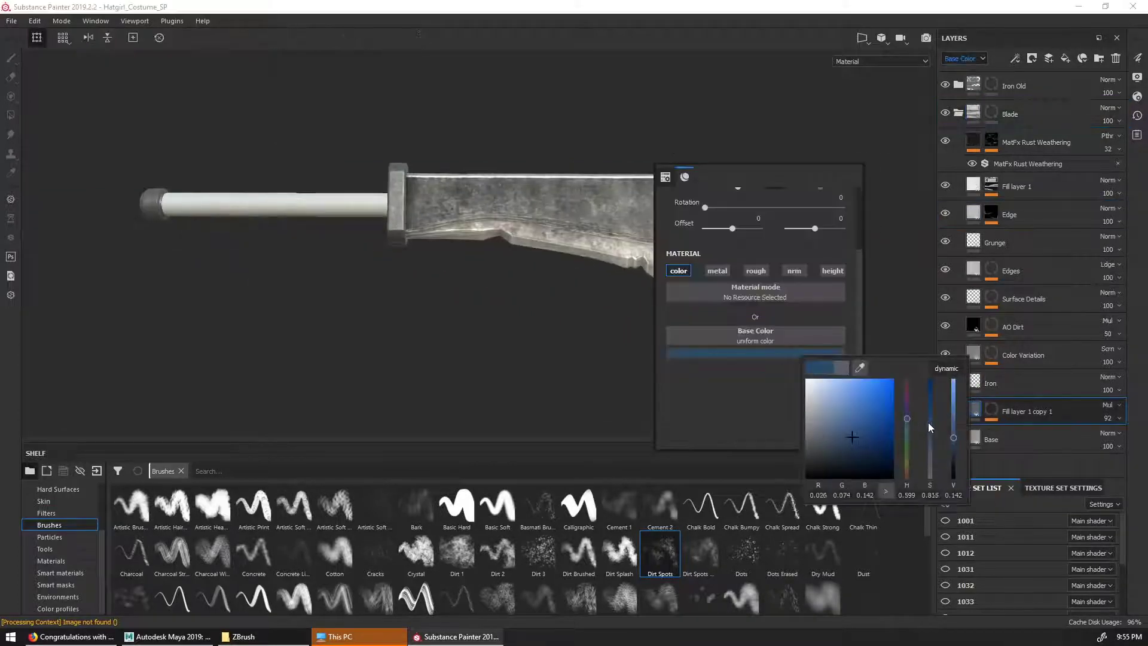
pyautogui.keyDown('alt'); pyautogui.moveTo(599, 299); pyautogui.dragTo(658, 335); pyautogui.keyUp('alt')
pyautogui.click(963, 332)
pyautogui.click(754, 365)
pyautogui.moveTo(1112, 409); pyautogui.dragTo(1093, 414)
# Open the blade's Base layer properties and adjust its base colour
pyautogui.click(1011, 439)
pyautogui.rightClick(774, 316)
pyautogui.click(951, 343)
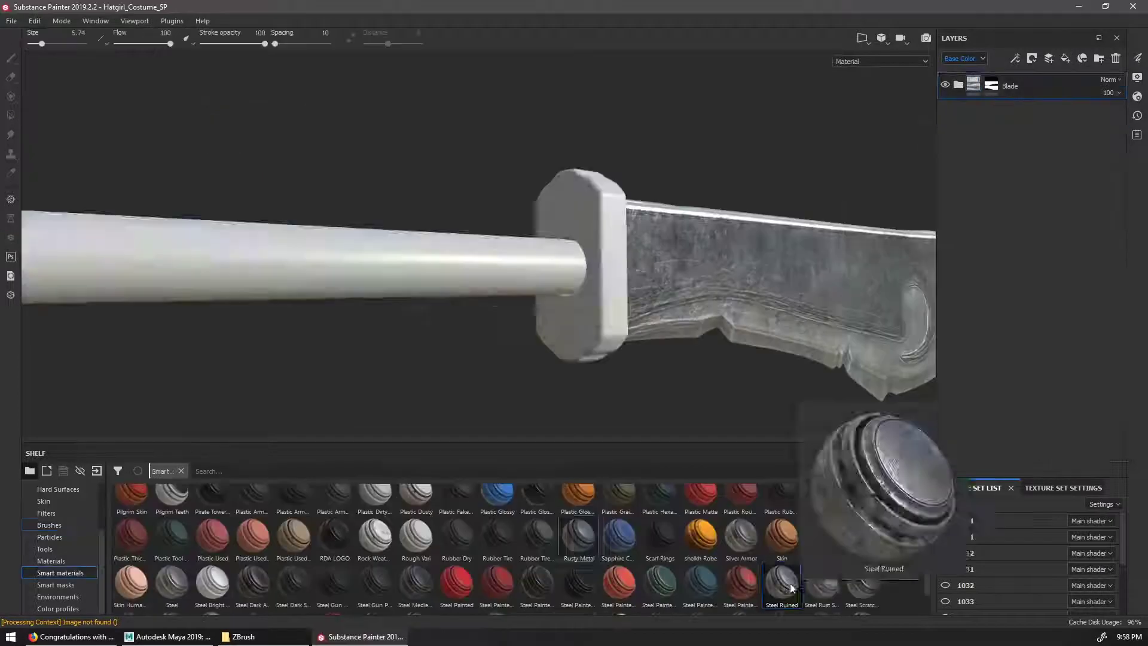
# Add the Steel Ruined smart material to the layer stack for the guard and handle end
pyautogui.moveTo(791, 588); pyautogui.dragTo(1057, 189)
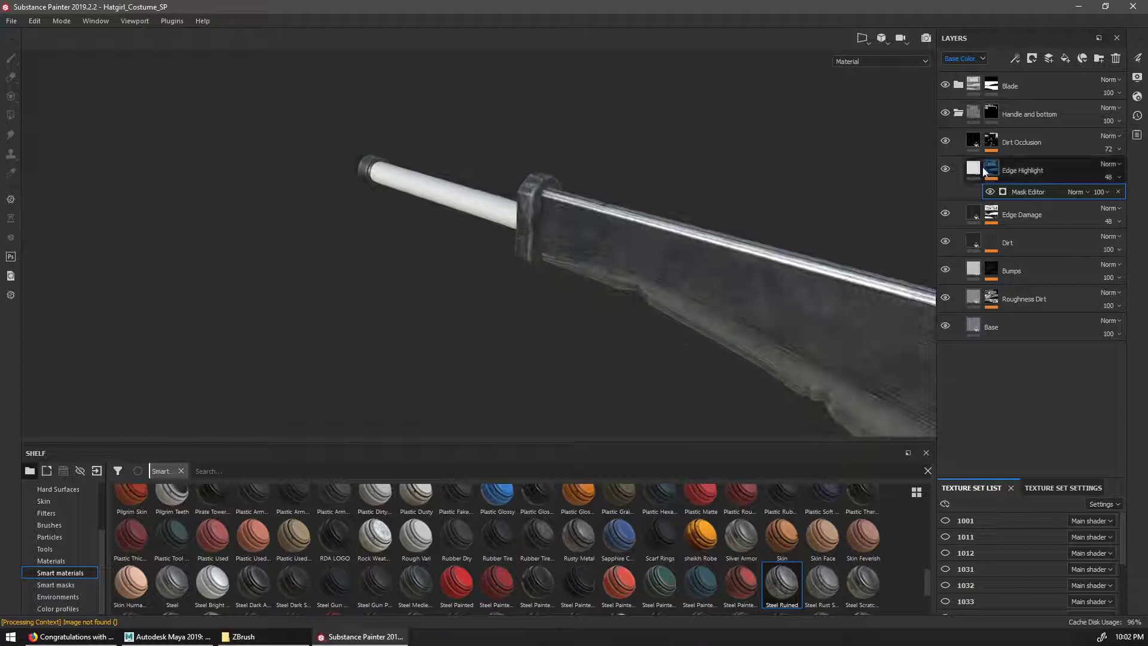
# Add a fill layer above Dirt Occlusion in the Handle and bottom folder with Overlay blending in the roughness channel
pyautogui.click(1066, 58)
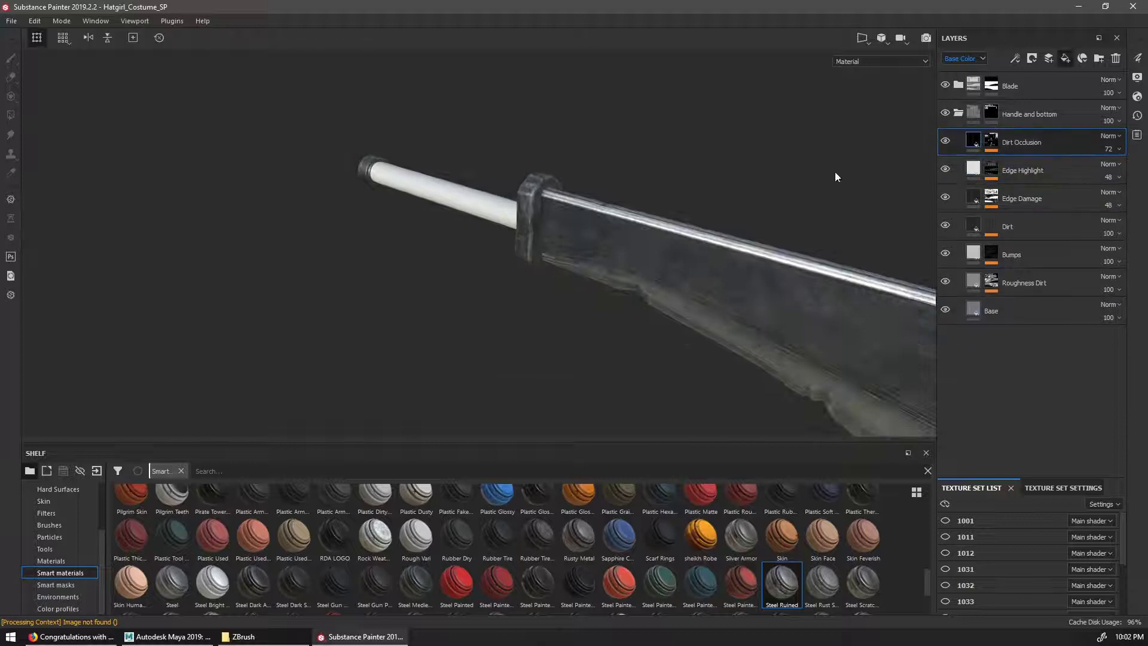
pyautogui.moveTo(707, 311); pyautogui.dragTo(742, 317)
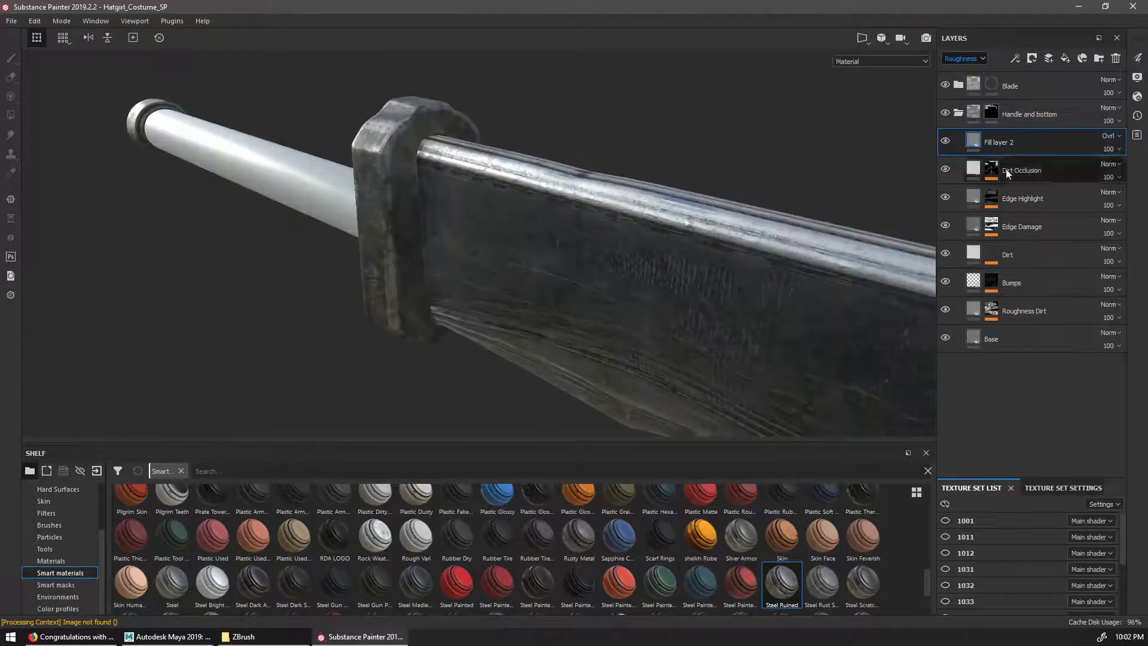
# Fine-tune Fill layer 2's golden-brown base colour and apply a Blur filter in the mask of the blade's Fill layer 1
pyautogui.click(1008, 173)
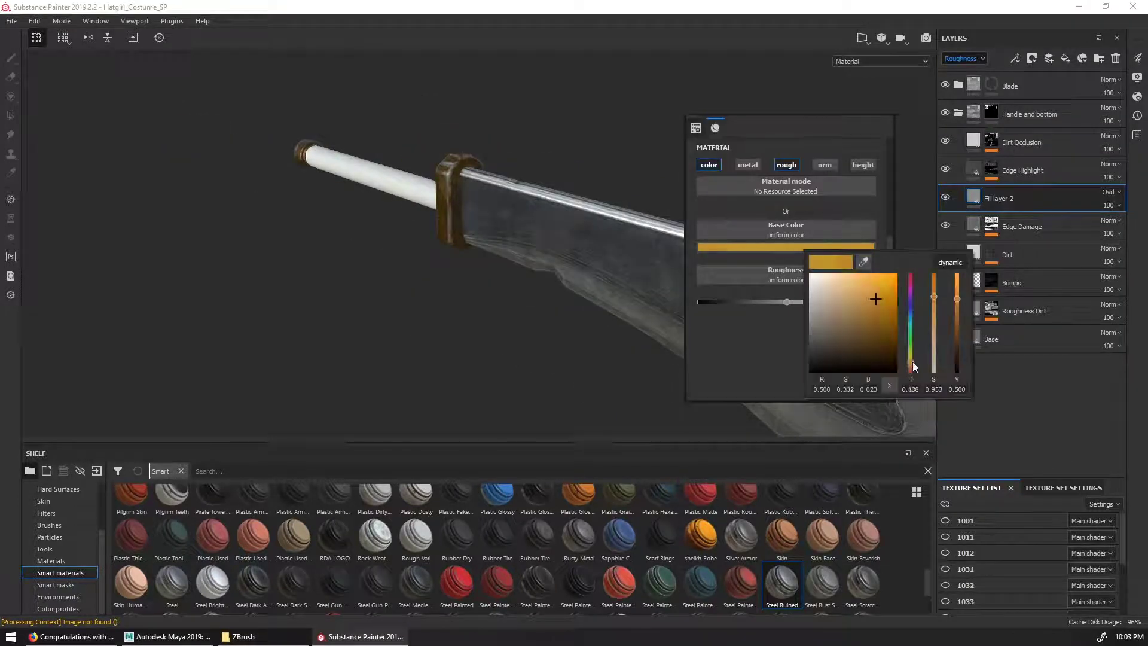
pyautogui.moveTo(957, 299); pyautogui.dragTo(960, 286)
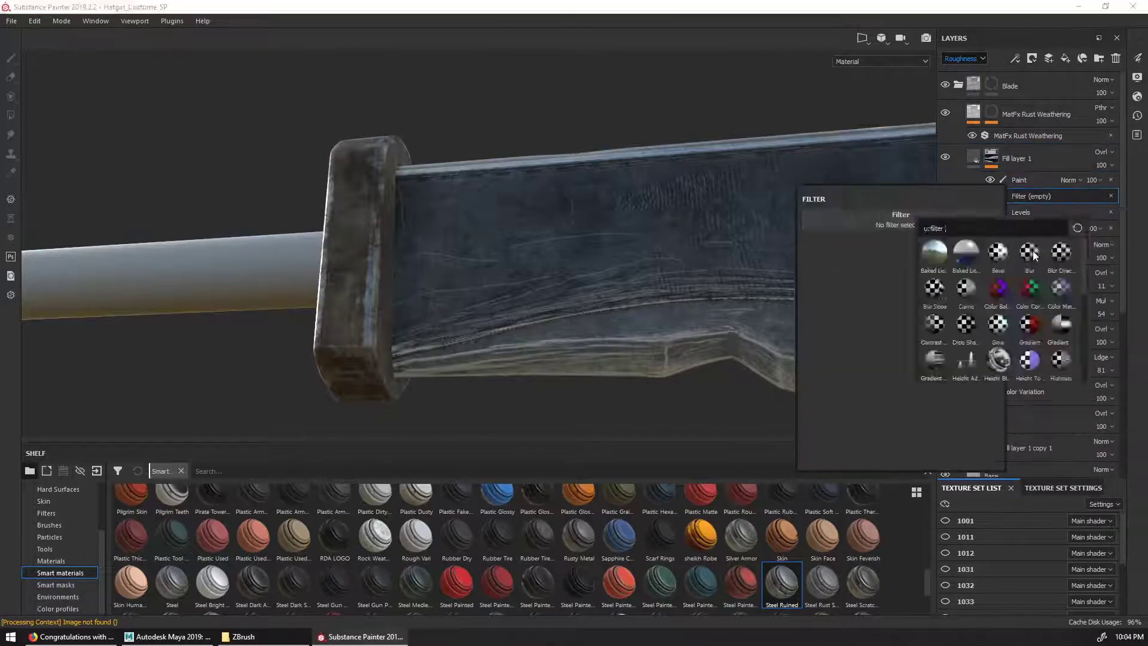
pyautogui.click(1031, 254)
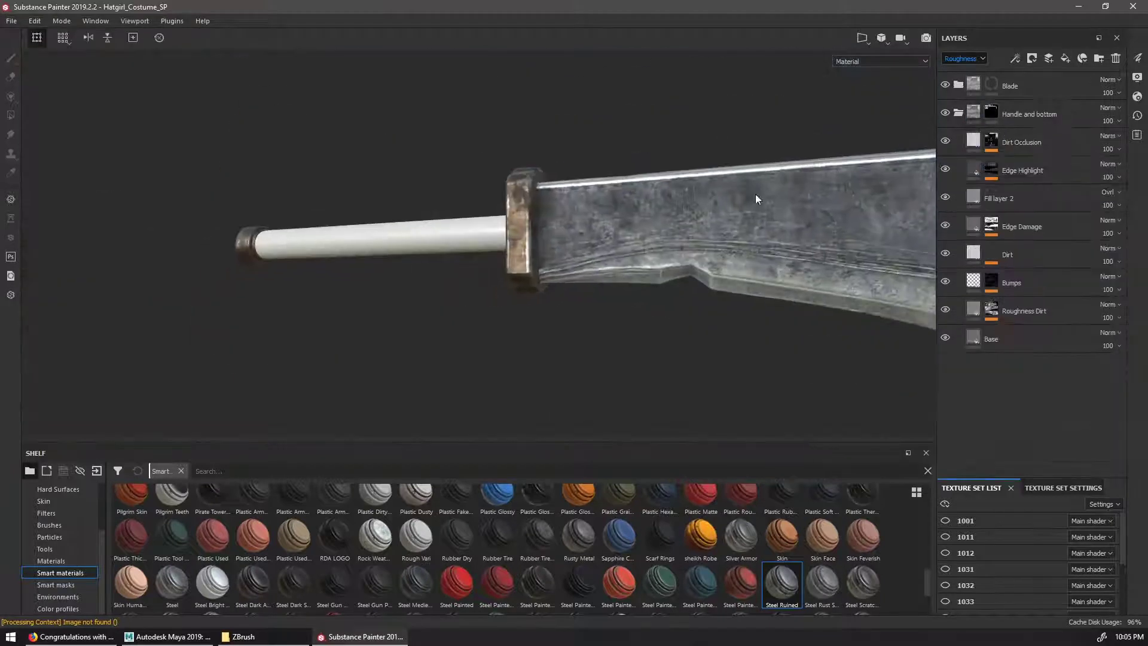
# Switch the layer stack to Base Color and review the Mask Builder settings of the Dirt Occlusion layer
pyautogui.click(964, 58)
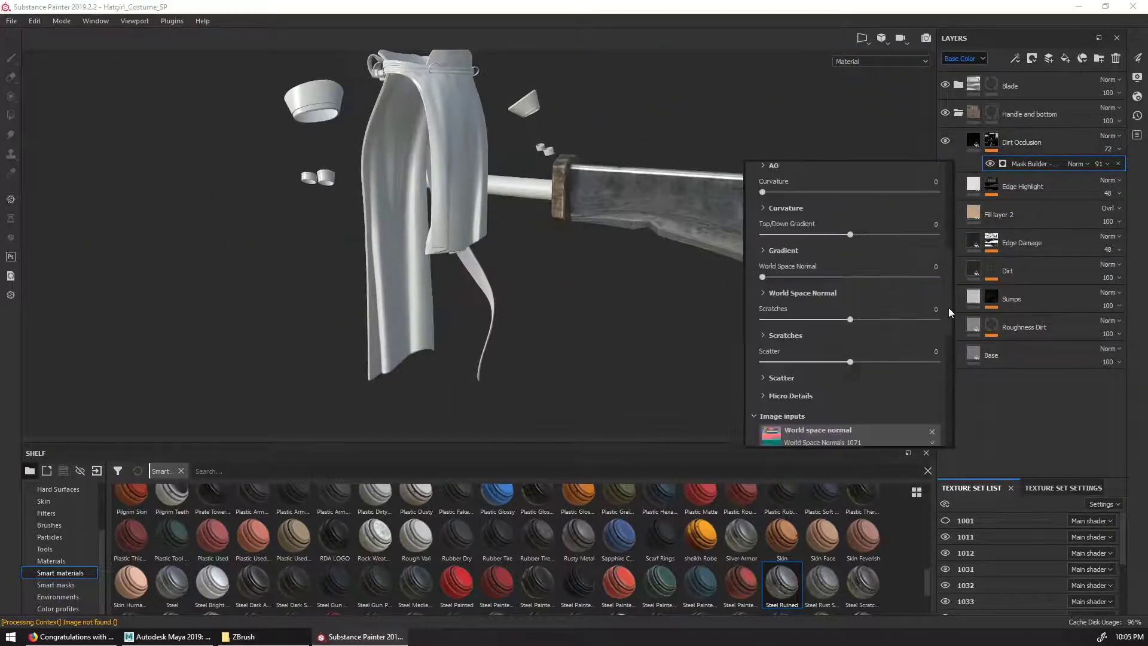
pyautogui.scroll(8, 945, 264)
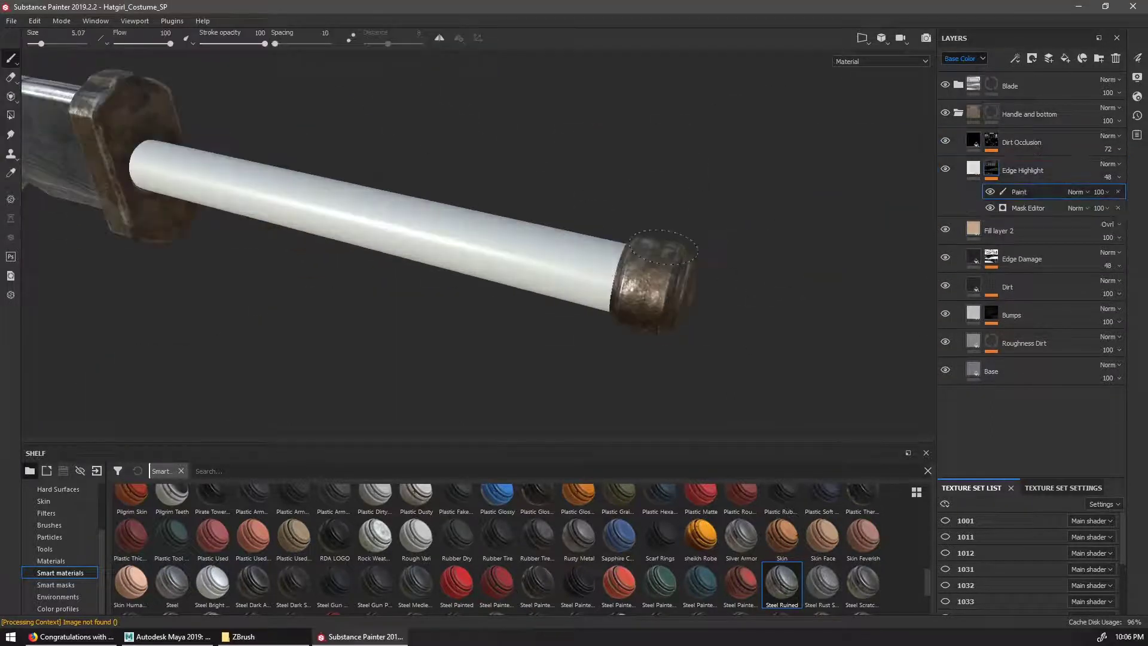
# Paint the Edge Highlight mask around the handle's end cap with a brush size of about 4.84, checking it under different lighting
pyautogui.moveTo(778, 251)
pyautogui.keyDown('alt'); pyautogui.mouseDown()
pyautogui.moveTo(777, 274)
pyautogui.moveTo(772, 224)
pyautogui.mouseUp(); pyautogui.keyUp('alt')
pyautogui.keyDown('alt'); pyautogui.moveTo(773, 225); pyautogui.dragTo(802, 240, button='right'); pyautogui.keyUp('alt')
pyautogui.keyDown('ctrl'); pyautogui.moveTo(673, 264); pyautogui.dragTo(667, 263, button='right'); pyautogui.keyUp('ctrl')
pyautogui.moveTo(666, 263)
pyautogui.keyDown('alt'); pyautogui.mouseDown()
pyautogui.moveTo(789, 257)
pyautogui.moveTo(741, 239)
pyautogui.mouseUp(); pyautogui.keyUp('alt')
pyautogui.moveTo(801, 227)
pyautogui.keyDown('alt'); pyautogui.mouseDown(button='right')
pyautogui.moveTo(723, 192)
pyautogui.moveTo(778, 239)
pyautogui.mouseUp(button='right'); pyautogui.keyUp('alt')
pyautogui.press('c')
pyautogui.press('m')
pyautogui.keyDown('alt'); pyautogui.moveTo(622, 299); pyautogui.dragTo(795, 287); pyautogui.keyUp('alt')
pyautogui.keyDown('alt'); pyautogui.moveTo(795, 287); pyautogui.dragTo(838, 263, button='right'); pyautogui.keyUp('alt')
pyautogui.keyDown('alt'); pyautogui.moveTo(706, 209); pyautogui.dragTo(746, 221); pyautogui.keyUp('alt')
pyautogui.keyDown('shift'); pyautogui.moveTo(746, 222); pyautogui.dragTo(797, 225, button='right'); pyautogui.keyUp('shift')
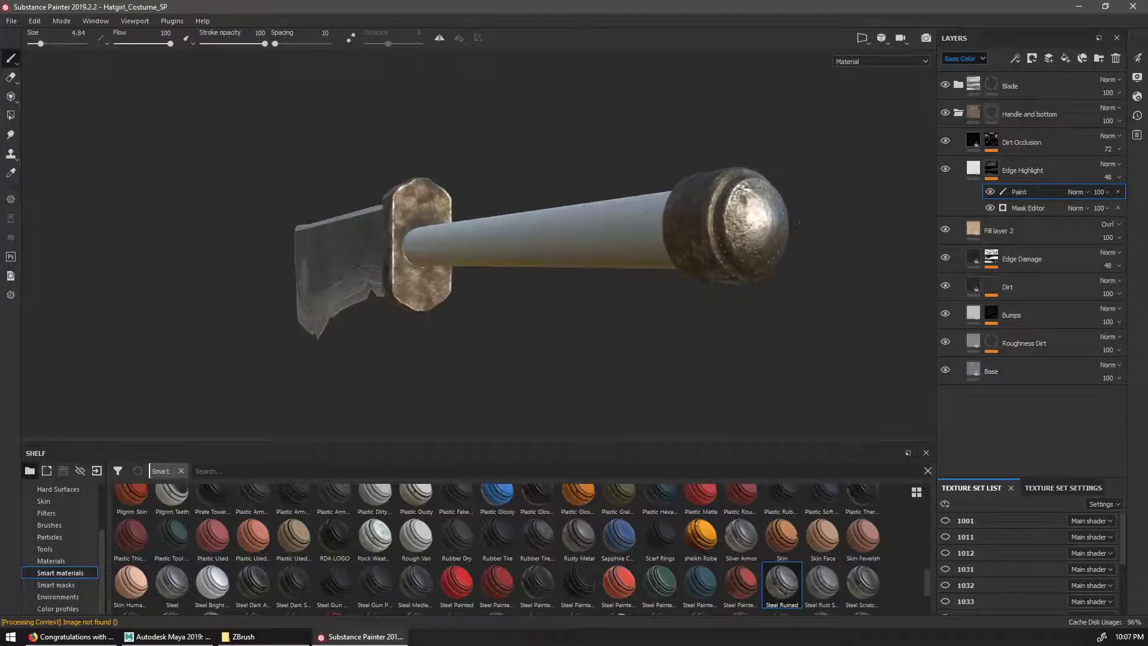
# Switch the layer stack to Height, select Edge Highlight's Paint effect and try brushes from the shelf, including Hair Lines
pyautogui.click(964, 58)
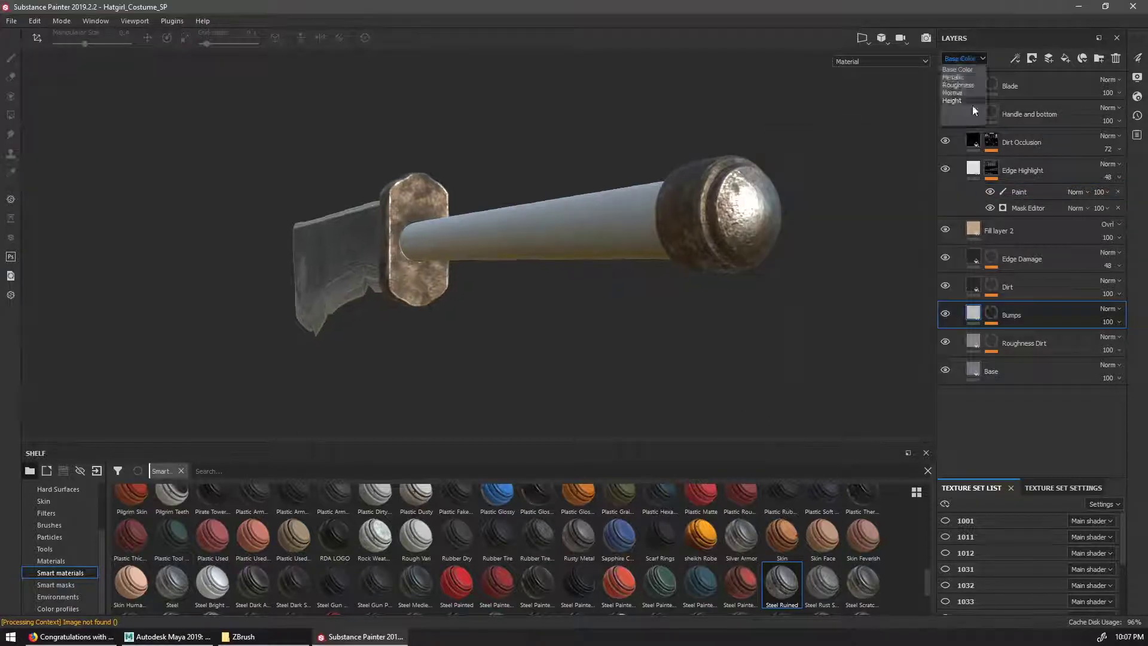
pyautogui.click(1011, 192)
pyautogui.moveTo(796, 213)
pyautogui.keyDown('alt'); pyautogui.mouseDown()
pyautogui.moveTo(807, 221)
pyautogui.moveTo(706, 240)
pyautogui.mouseUp(); pyautogui.keyUp('alt')
pyautogui.click(49, 526)
pyautogui.click(620, 589)
pyautogui.moveTo(925, 531); pyautogui.dragTo(926, 549)
pyautogui.click(375, 530)
pyautogui.moveTo(721, 235)
pyautogui.keyDown('alt'); pyautogui.mouseDown()
pyautogui.moveTo(706, 230)
pyautogui.moveTo(666, 294)
pyautogui.mouseUp(); pyautogui.keyUp('alt')
pyautogui.press('[')
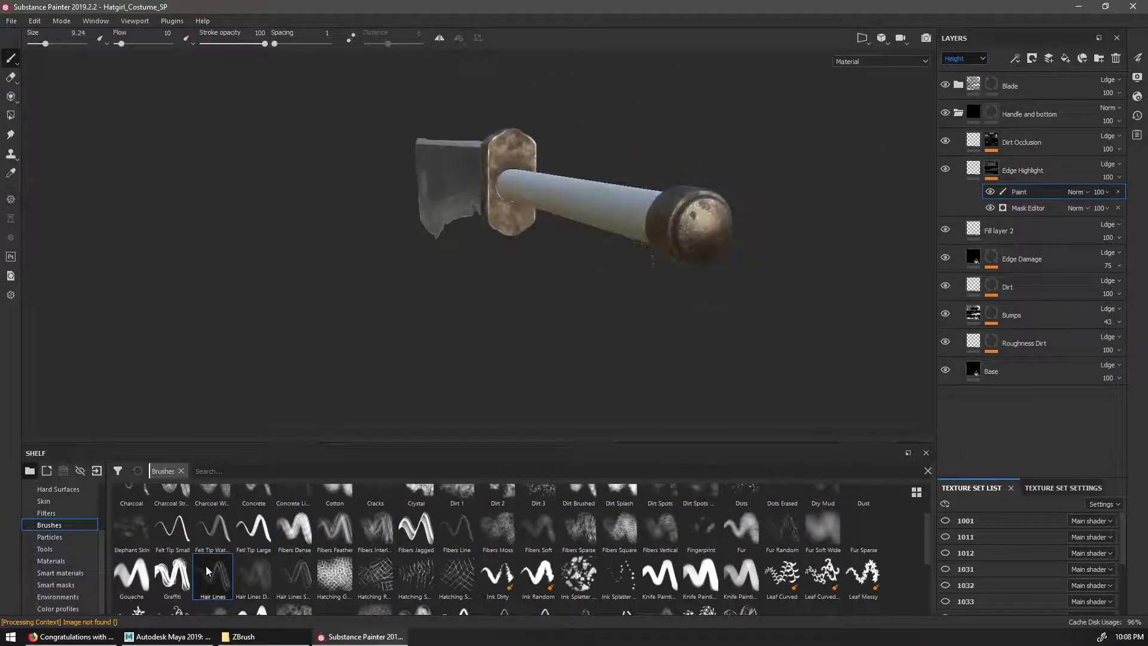
pyautogui.keyDown('alt'); pyautogui.moveTo(701, 228); pyautogui.dragTo(685, 266); pyautogui.keyUp('alt')
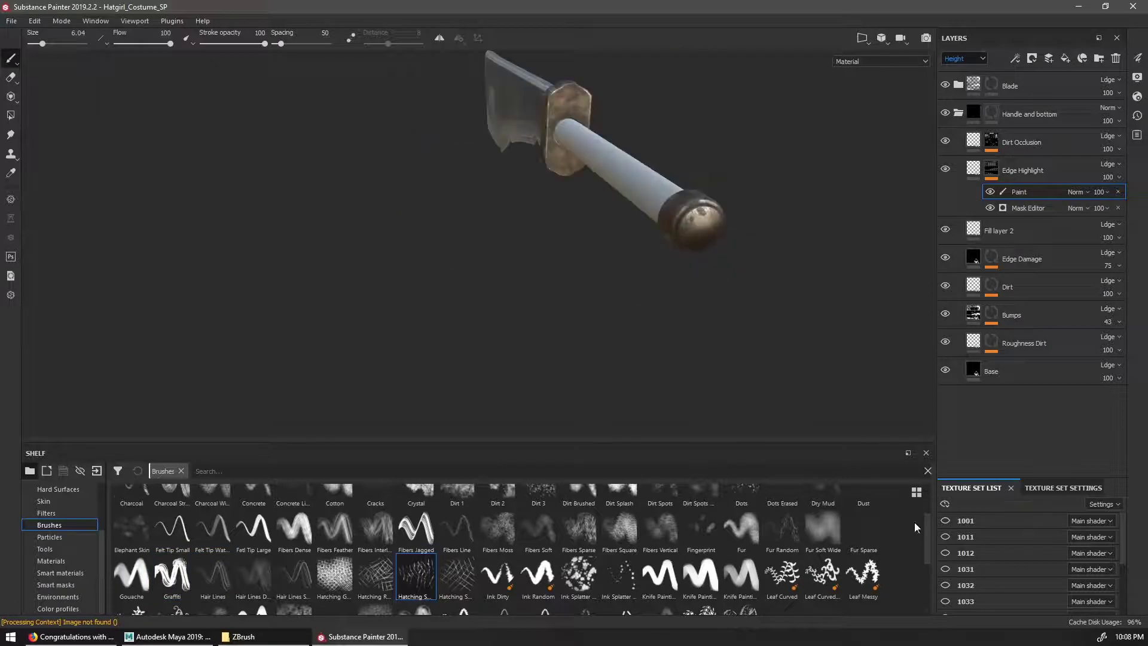
# Try out more textured brushes, including a hatching brush, on the handle's end cap in the Edge Highlight mask
pyautogui.moveTo(927, 537); pyautogui.dragTo(927, 568)
pyautogui.click(376, 544)
pyautogui.keyDown('alt'); pyautogui.moveTo(696, 224); pyautogui.dragTo(723, 218, button='right'); pyautogui.keyUp('alt')
pyautogui.click(335, 589)
pyautogui.keyDown('alt'); pyautogui.moveTo(723, 221); pyautogui.dragTo(714, 232); pyautogui.keyUp('alt')
pyautogui.keyDown('alt'); pyautogui.moveTo(829, 196); pyautogui.dragTo(426, 591); pyautogui.keyUp('alt')
pyautogui.click(457, 500)
pyautogui.moveTo(731, 230)
pyautogui.keyDown('alt'); pyautogui.mouseDown()
pyautogui.moveTo(700, 237)
pyautogui.moveTo(743, 204)
pyautogui.moveTo(777, 226)
pyautogui.moveTo(736, 278)
pyautogui.mouseUp(); pyautogui.keyUp('alt')
pyautogui.scroll(3, 737, 278)
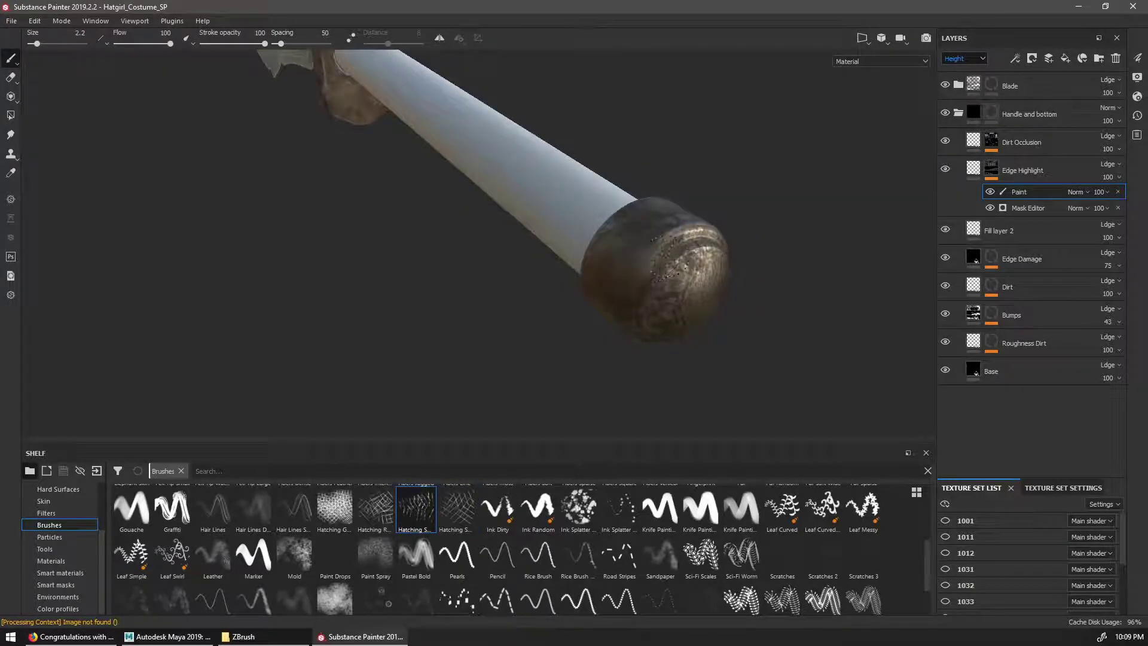
# Check the end cap's hatched highlights under rotated lighting and in channel view, and try the Pencil and Pearls brushes
pyautogui.keyDown('shift'); pyautogui.moveTo(695, 250); pyautogui.dragTo(735, 252, button='right'); pyautogui.keyUp('shift')
pyautogui.press('c')
pyautogui.keyDown('alt'); pyautogui.moveTo(705, 257); pyautogui.dragTo(670, 203); pyautogui.keyUp('alt')
pyautogui.keyDown('alt'); pyautogui.moveTo(669, 270); pyautogui.dragTo(741, 299); pyautogui.keyUp('alt')
pyautogui.moveTo(634, 257)
pyautogui.keyDown('alt'); pyautogui.mouseDown()
pyautogui.moveTo(676, 240)
pyautogui.moveTo(622, 269)
pyautogui.moveTo(604, 311)
pyautogui.mouseUp(); pyautogui.keyUp('alt')
pyautogui.press('m')
pyautogui.scroll(3, 598, 275)
pyautogui.click(498, 556)
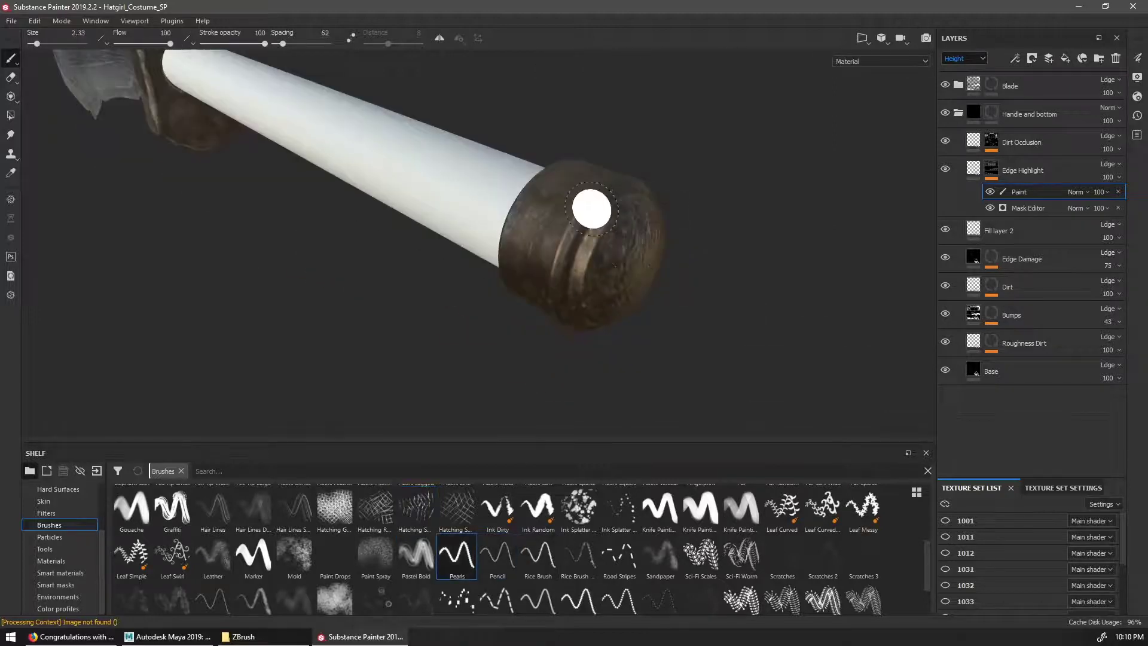
# Examine the painted end cap and handle in single-channel and material views while resizing the brush
pyautogui.moveTo(577, 221)
pyautogui.keyDown('alt'); pyautogui.mouseDown()
pyautogui.moveTo(672, 179)
pyautogui.moveTo(630, 215)
pyautogui.moveTo(598, 270)
pyautogui.moveTo(574, 257)
pyautogui.moveTo(606, 217)
pyautogui.moveTo(651, 257)
pyautogui.mouseUp(); pyautogui.keyUp('alt')
pyautogui.press('c')
pyautogui.scroll(-5, 634, 252)
pyautogui.scroll(5, 607, 217)
pyautogui.press('m')
pyautogui.scroll(-5, 705, 185)
pyautogui.moveTo(705, 185)
pyautogui.keyDown('alt'); pyautogui.mouseDown()
pyautogui.moveTo(692, 285)
pyautogui.moveTo(623, 168)
pyautogui.mouseUp(); pyautogui.keyUp('alt')
pyautogui.keyDown('ctrl'); pyautogui.moveTo(604, 168); pyautogui.dragTo(622, 168, button='right'); pyautogui.keyUp('ctrl')
pyautogui.keyDown('ctrl'); pyautogui.moveTo(623, 168); pyautogui.dragTo(634, 168); pyautogui.keyUp('ctrl')
pyautogui.keyDown('ctrl'); pyautogui.moveTo(634, 168); pyautogui.dragTo(616, 168, button='right'); pyautogui.keyUp('ctrl')
pyautogui.scroll(-2, 619, 209)
pyautogui.moveTo(619, 210)
pyautogui.keyDown('alt'); pyautogui.mouseDown()
pyautogui.moveTo(455, 239)
pyautogui.moveTo(547, 225)
pyautogui.moveTo(580, 190)
pyautogui.moveTo(454, 228)
pyautogui.mouseUp(); pyautogui.keyUp('alt')
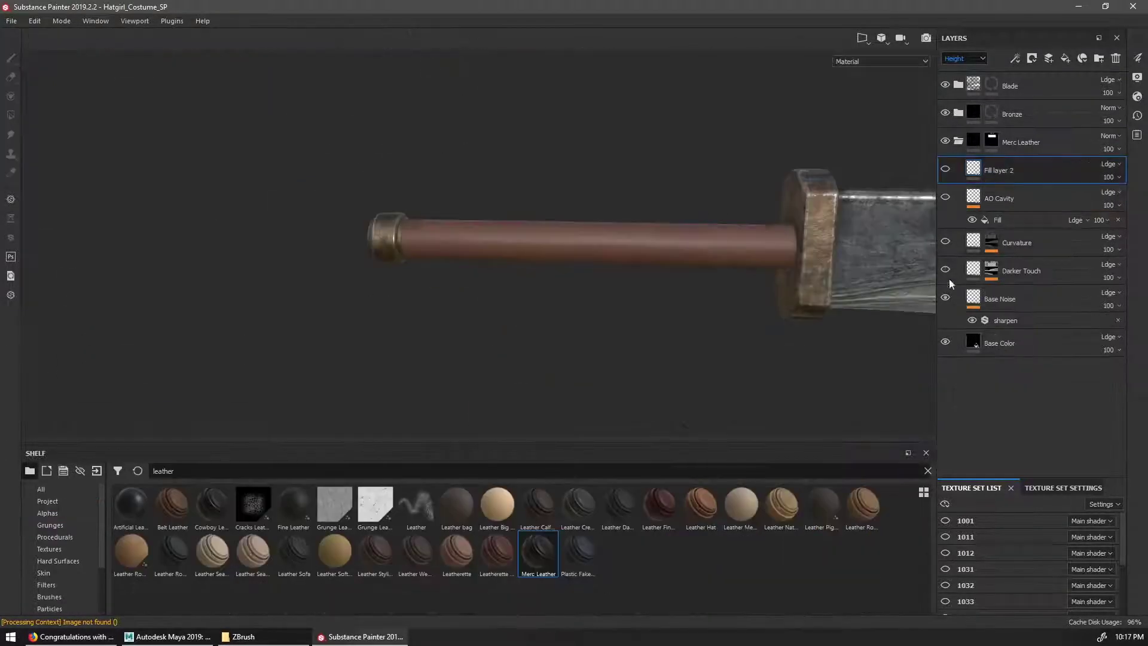
# Delete the Merc Leather group, add the Leather Stylized smart material below the Bronze group and expand it
pyautogui.click(1017, 142)
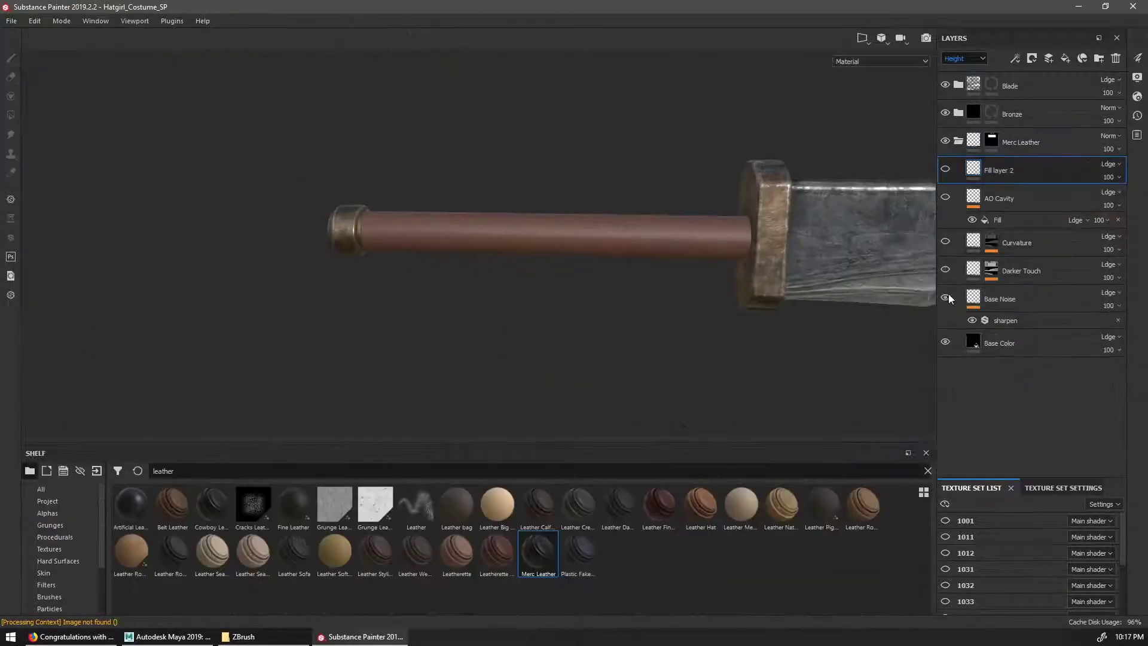
pyautogui.press('Delete')
pyautogui.moveTo(375, 550); pyautogui.dragTo(989, 144)
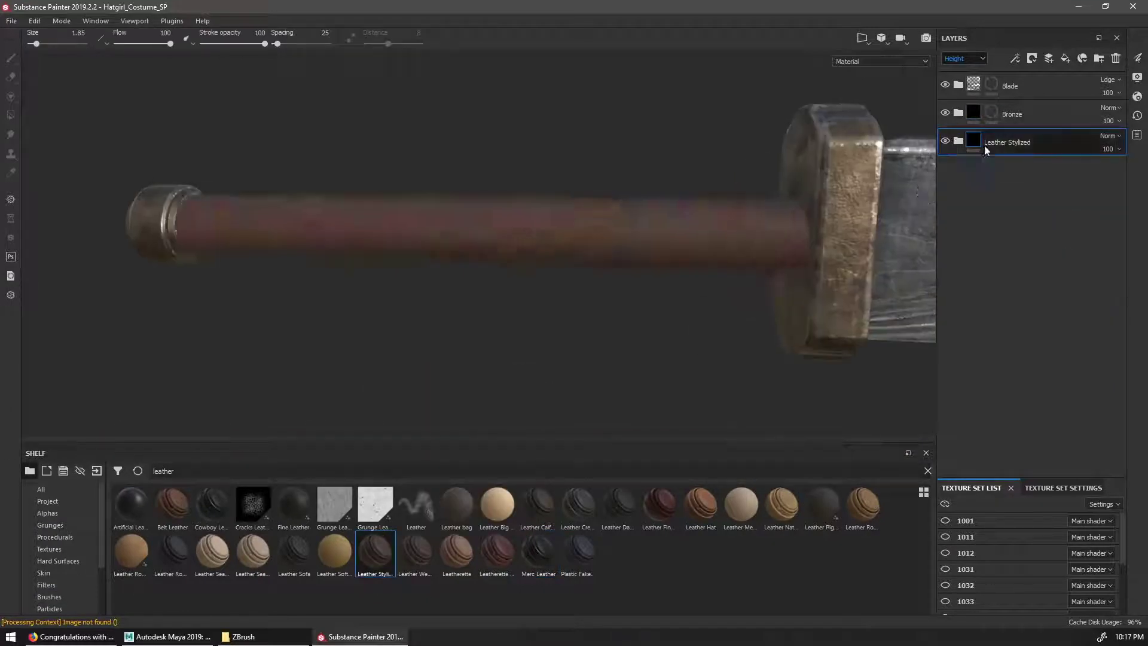
pyautogui.click(958, 142)
# Give the leather's Base Noise layer a Grunge Map 008 height texture and lower its height opacity to 3
pyautogui.click(973, 312)
pyautogui.click(993, 271)
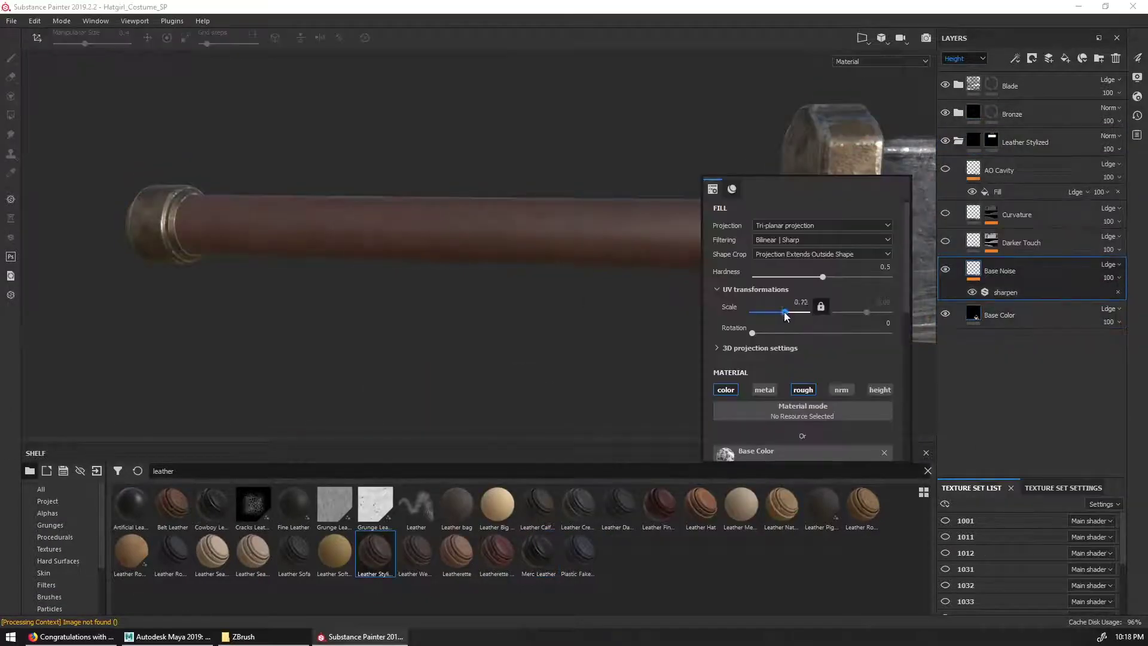
pyautogui.scroll(-2, 903, 419)
pyautogui.click(894, 320)
pyautogui.click(850, 427)
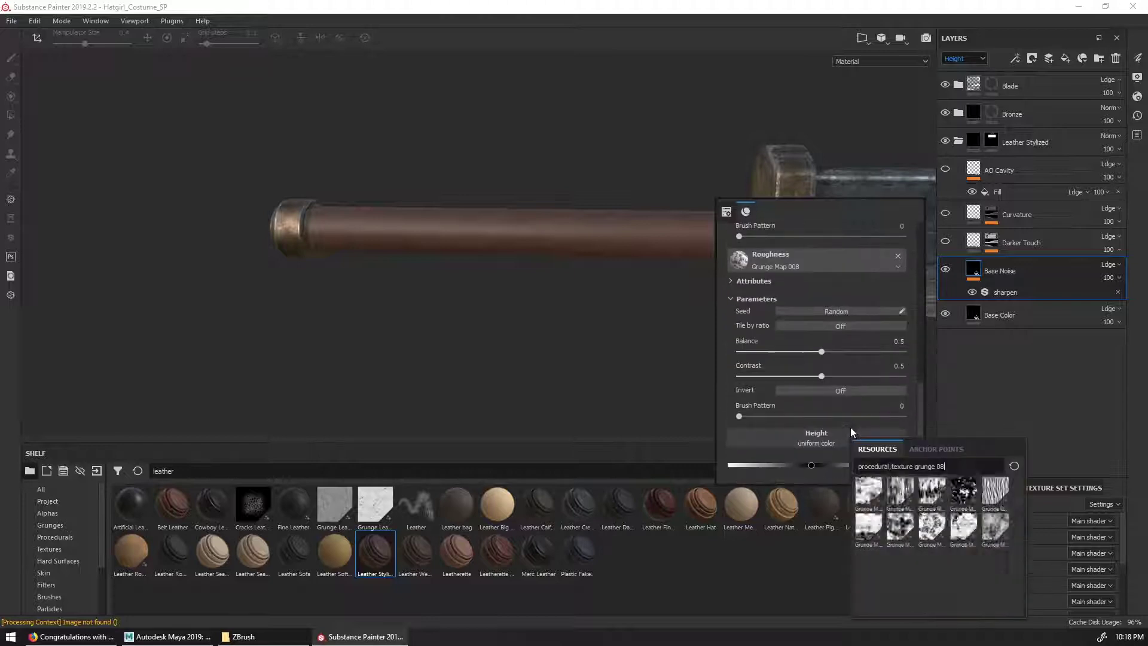
pyautogui.click(867, 527)
pyautogui.scroll(-3, 911, 428)
pyautogui.moveTo(911, 428); pyautogui.dragTo(738, 429)
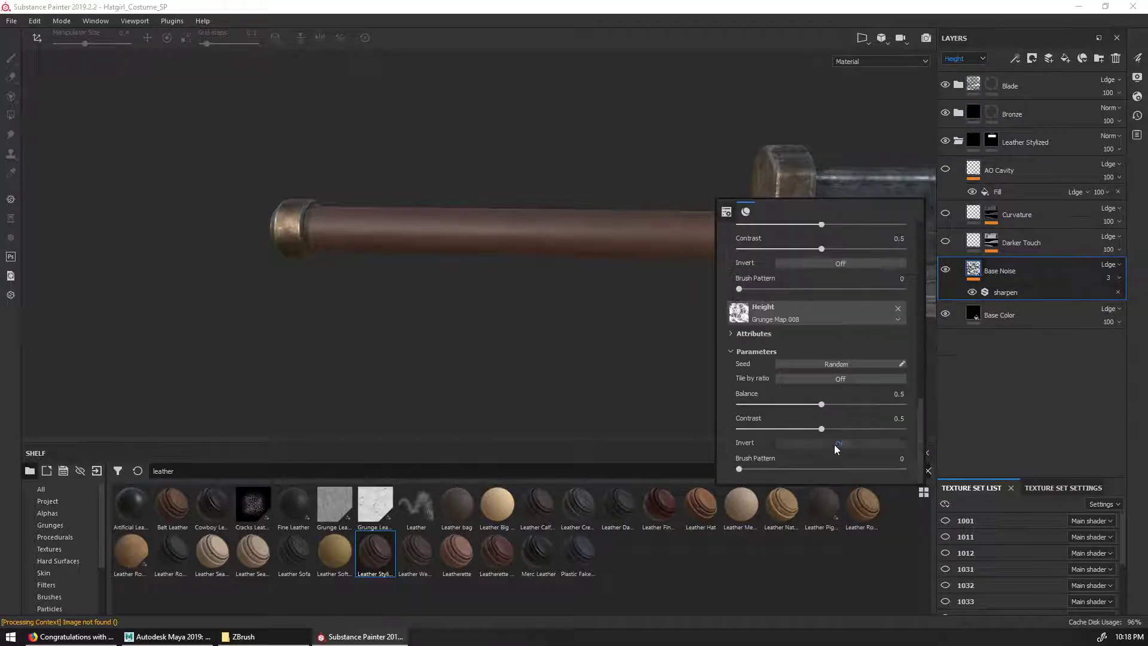
pyautogui.click(1107, 279)
pyautogui.click(695, 339)
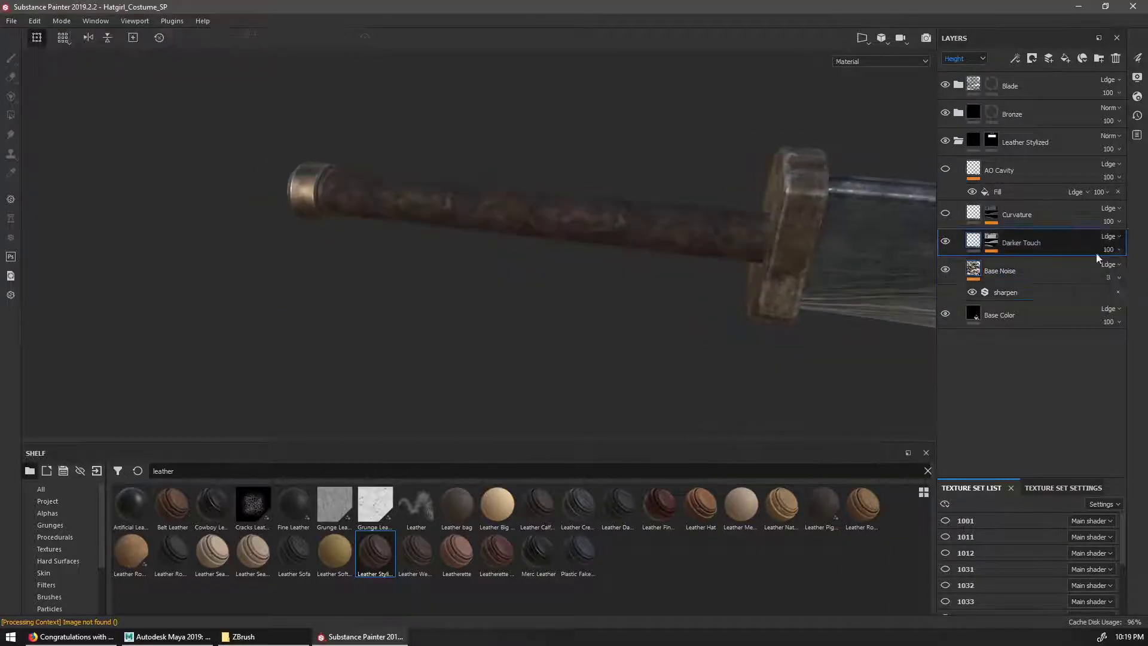
# Lower the Darker Touch layer's opacity, turn on the hidden AO Cavity layer and open its Fill effect
pyautogui.scroll(1, 964, 61)
pyautogui.moveTo(1108, 249); pyautogui.dragTo(1094, 247)
pyautogui.moveTo(965, 224); pyautogui.dragTo(947, 169)
pyautogui.click(1010, 192)
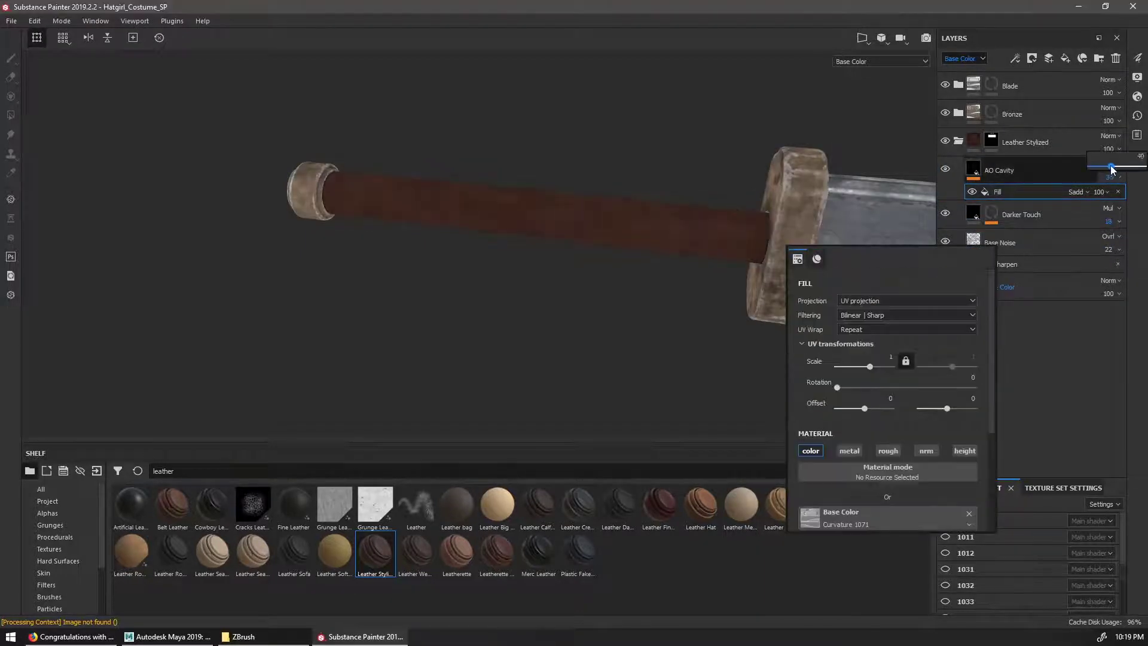
# Add a fill layer atop the Leather Stylized group with only the height channel enabled and assign the Stripes texture to it
pyautogui.click(1065, 58)
pyautogui.click(665, 309)
pyautogui.click(704, 308)
pyautogui.click(742, 309)
pyautogui.click(780, 308)
pyautogui.click(741, 373)
pyautogui.click(878, 536)
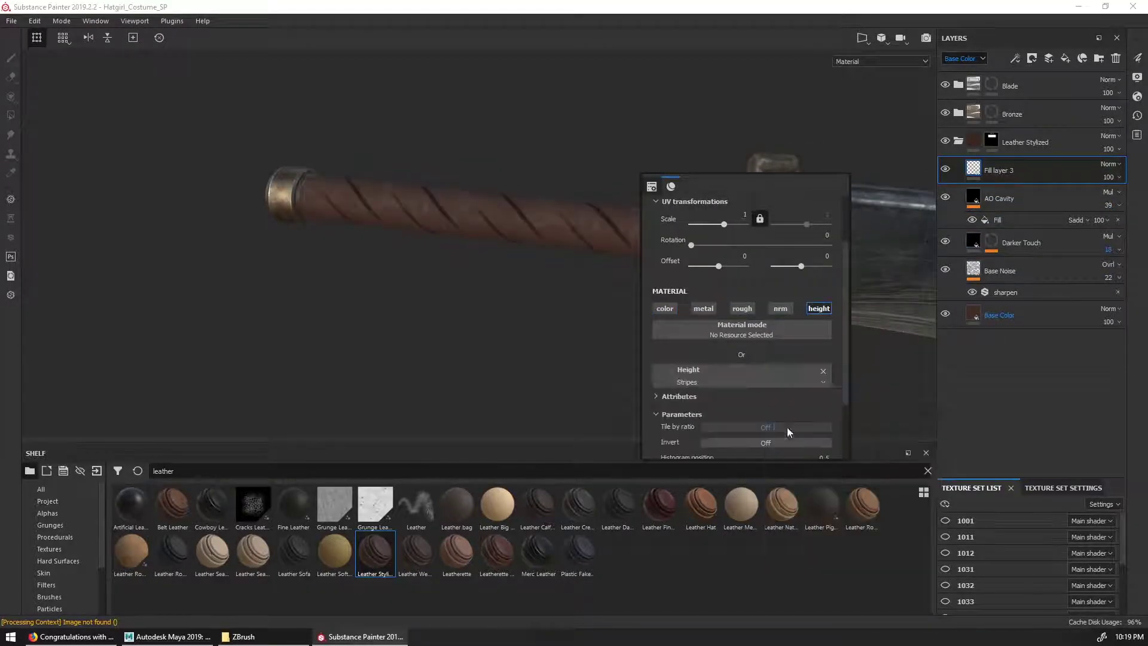
# Try a UV scale of about 5.35 on Fill layer 3's Stripes height texture and bring up its pattern parameters
pyautogui.moveTo(717, 179); pyautogui.dragTo(913, 236)
pyautogui.scroll(3, 934, 329)
pyautogui.press('F1')
pyautogui.moveTo(921, 348); pyautogui.dragTo(925, 351)
pyautogui.press('F2')
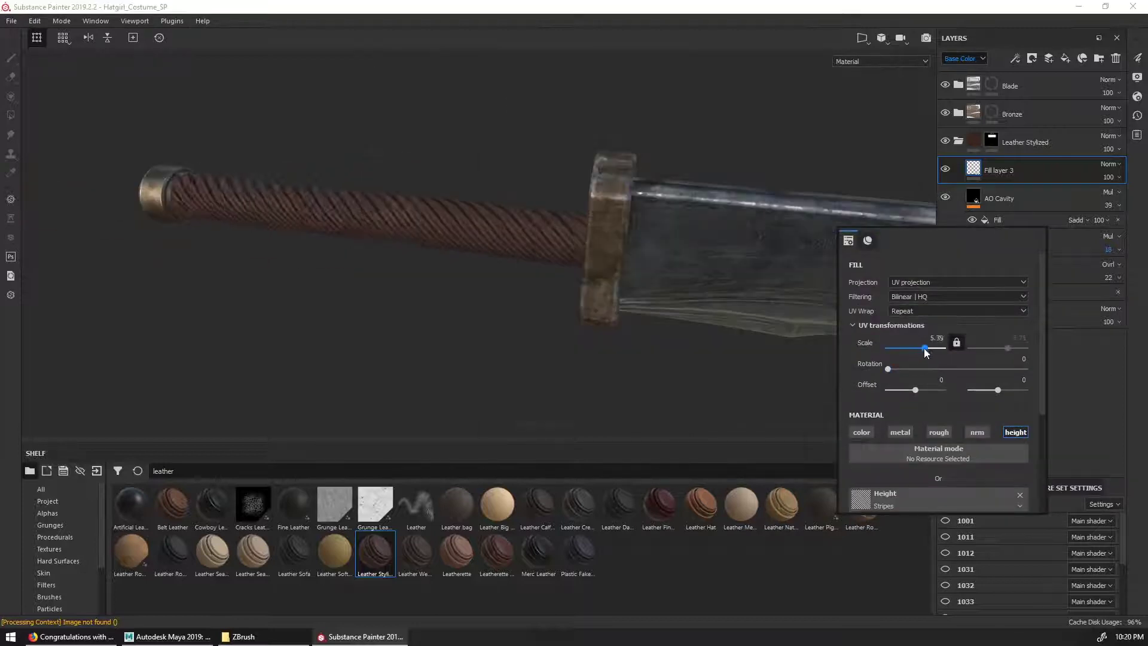
pyautogui.scroll(5, 538, 239)
pyautogui.scroll(-5, 957, 264)
pyautogui.scroll(-3, 867, 287)
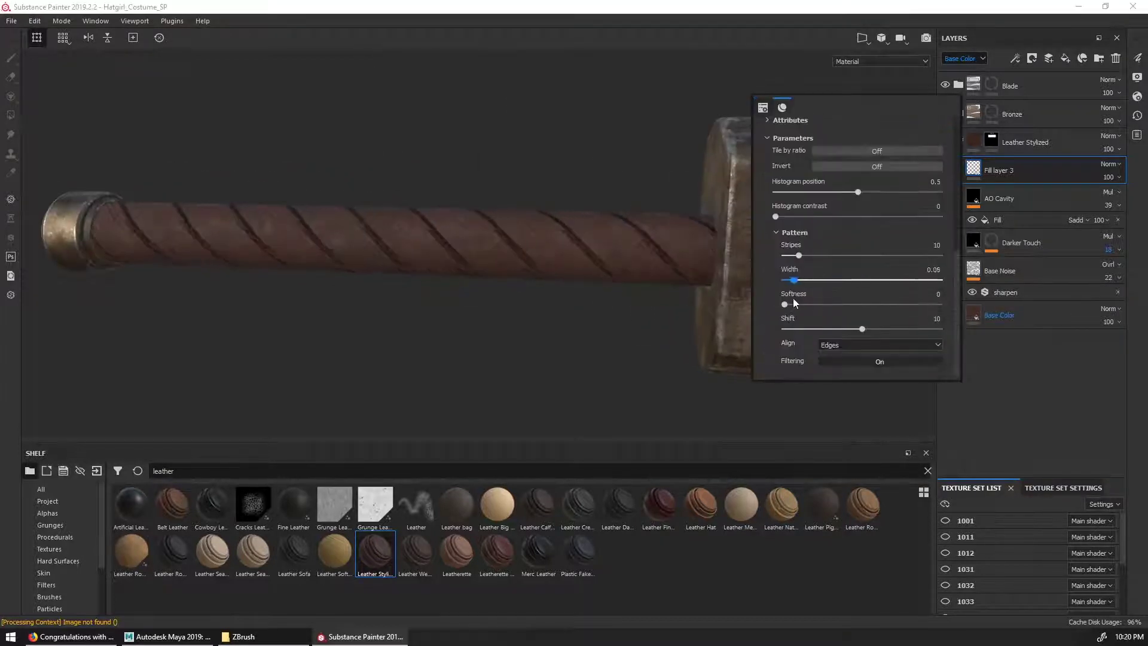
# Set the Stripes height texture's pattern to 9 stripes, width 0.14 and shift 10
pyautogui.moveTo(924, 329); pyautogui.dragTo(946, 316)
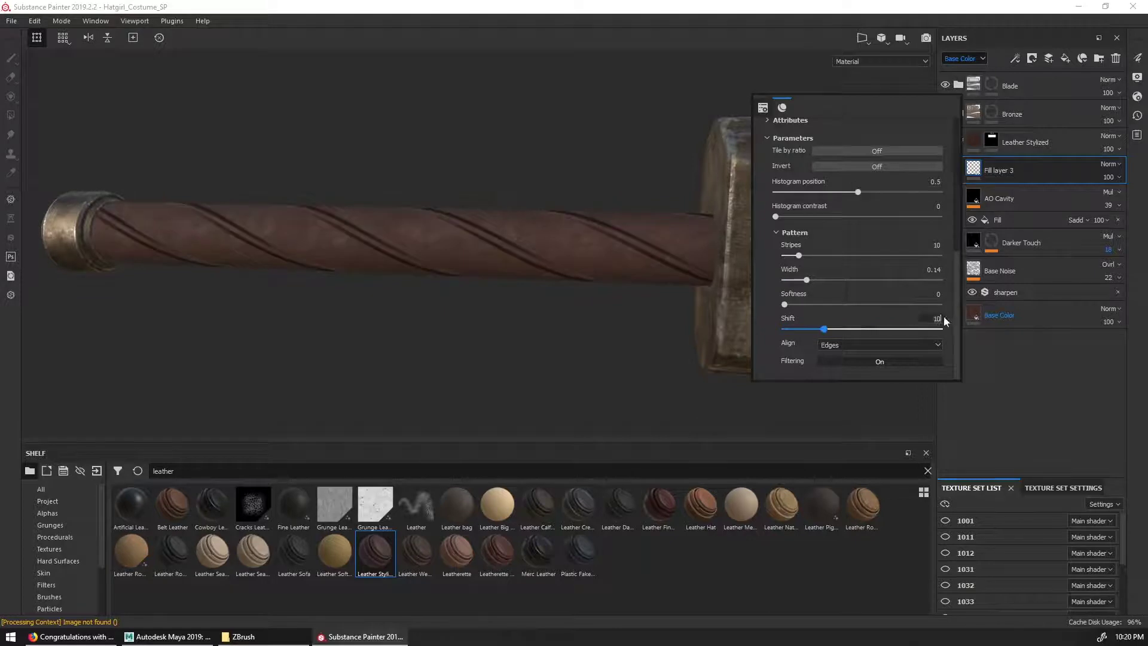
pyautogui.moveTo(799, 255); pyautogui.dragTo(810, 258)
pyautogui.scroll(5, 950, 251)
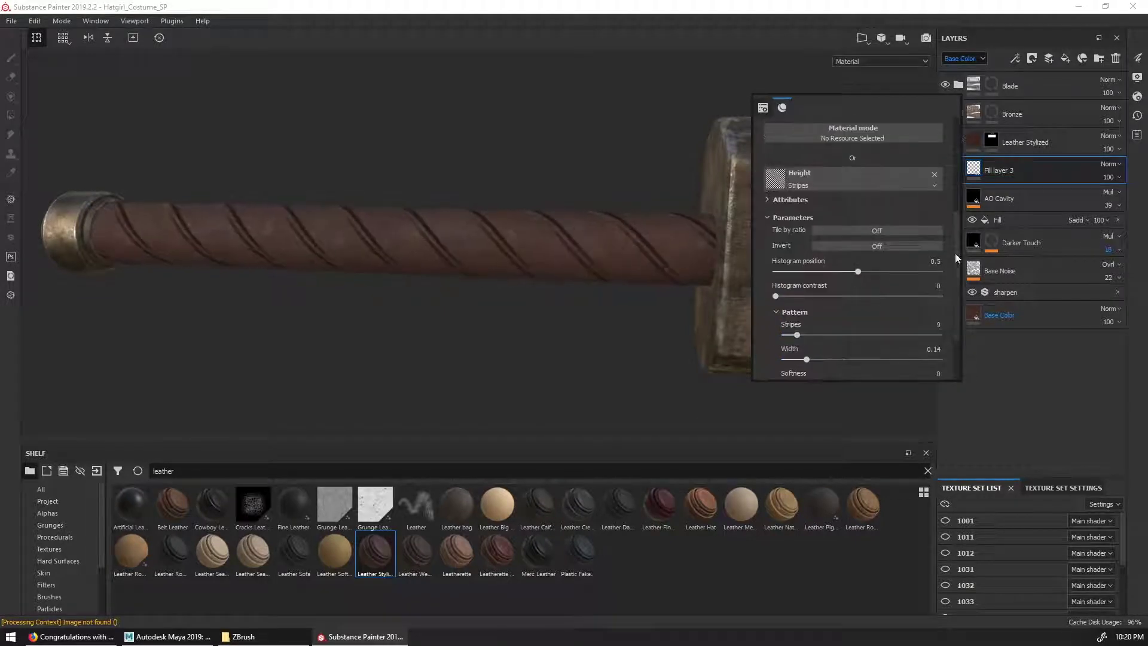
pyautogui.scroll(-1, 837, 156)
# Replace Fill layer 3's Stripes height texture with a uniform height value and add a mask with a fill effect
pyautogui.rightClick(572, 247)
pyautogui.click(754, 415)
pyautogui.rightClick(1108, 173)
pyautogui.click(1046, 208)
pyautogui.click(1015, 58)
pyautogui.click(1043, 100)
pyautogui.click(973, 168)
pyautogui.moveTo(668, 447); pyautogui.dragTo(740, 458)
pyautogui.click(992, 179)
pyautogui.click(1022, 192)
# Set the mask's Stripes fill to scale 2.43 and rotation 178.42, and widen its stripe pattern
pyautogui.rightClick(573, 247)
pyautogui.moveTo(658, 363); pyautogui.dragTo(656, 363)
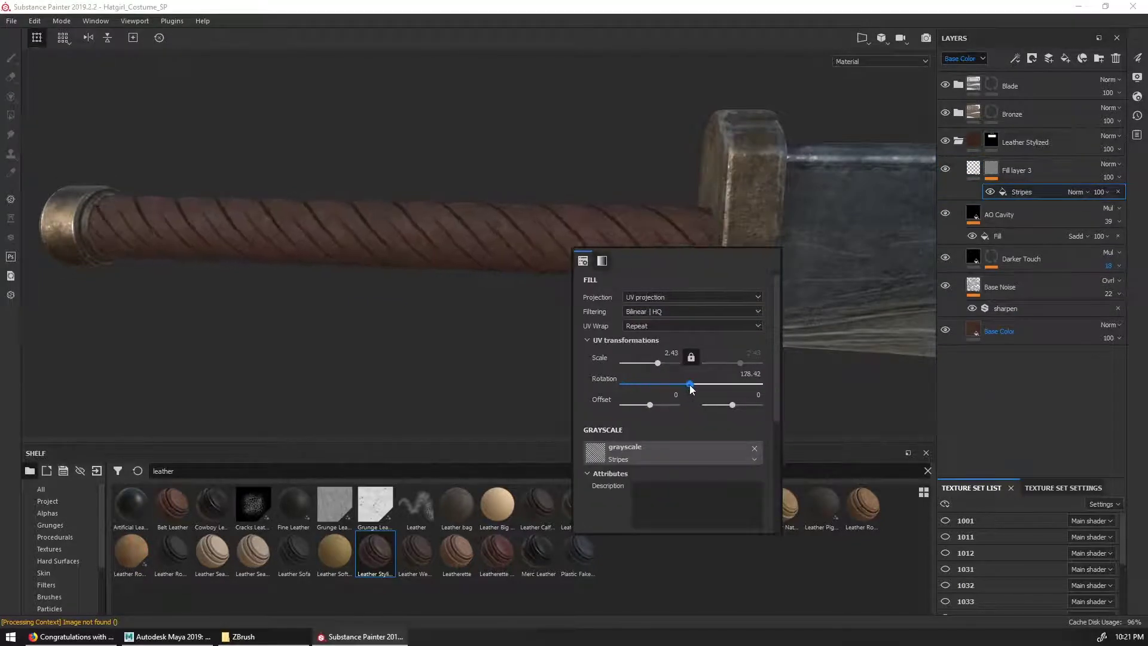
pyautogui.scroll(-5, 597, 518)
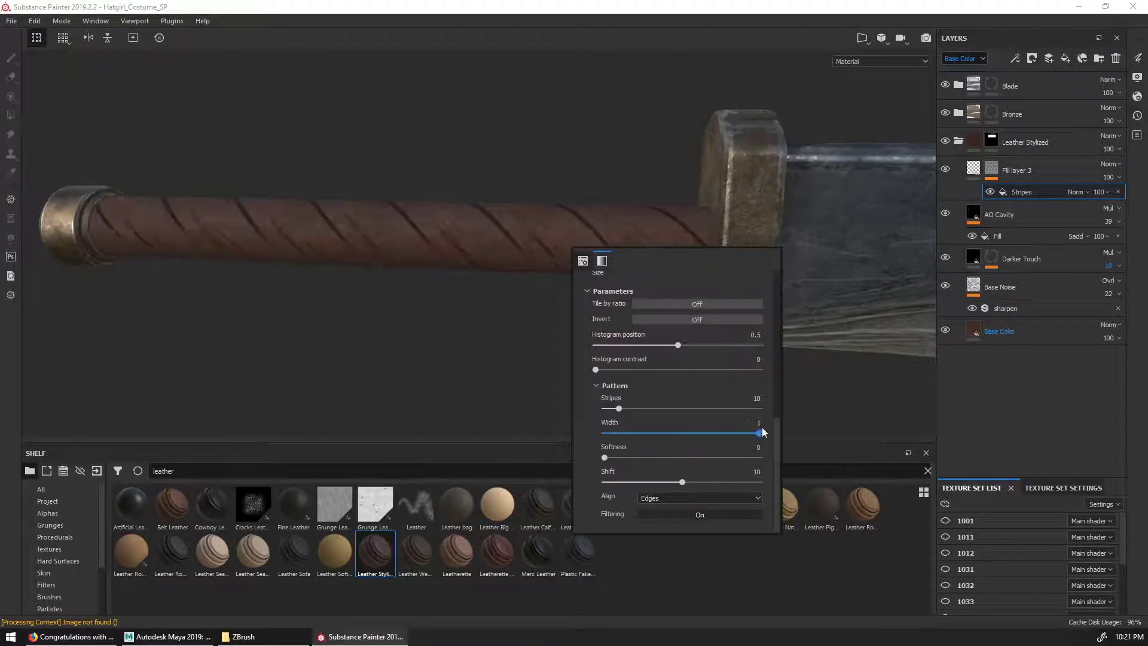
pyautogui.scroll(10, 593, 271)
pyautogui.moveTo(655, 363); pyautogui.dragTo(658, 363)
# Add a Blur filter to Fill layer 3's mask with a blur intensity of about 1.48
pyautogui.click(1015, 58)
pyautogui.click(1042, 145)
pyautogui.click(669, 282)
pyautogui.click(706, 336)
pyautogui.moveTo(601, 342); pyautogui.dragTo(607, 342)
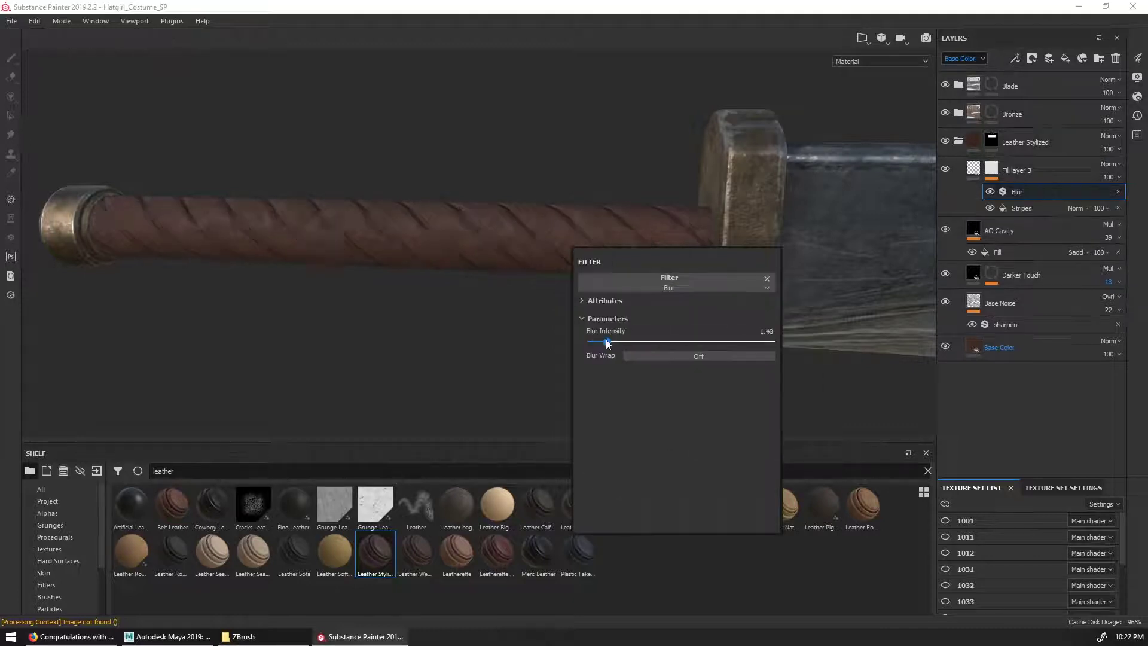
# Hide the mask's Blur filter, add a second Stripes fill above the first, rotate it to 90 and adjust its scale
pyautogui.click(1020, 208)
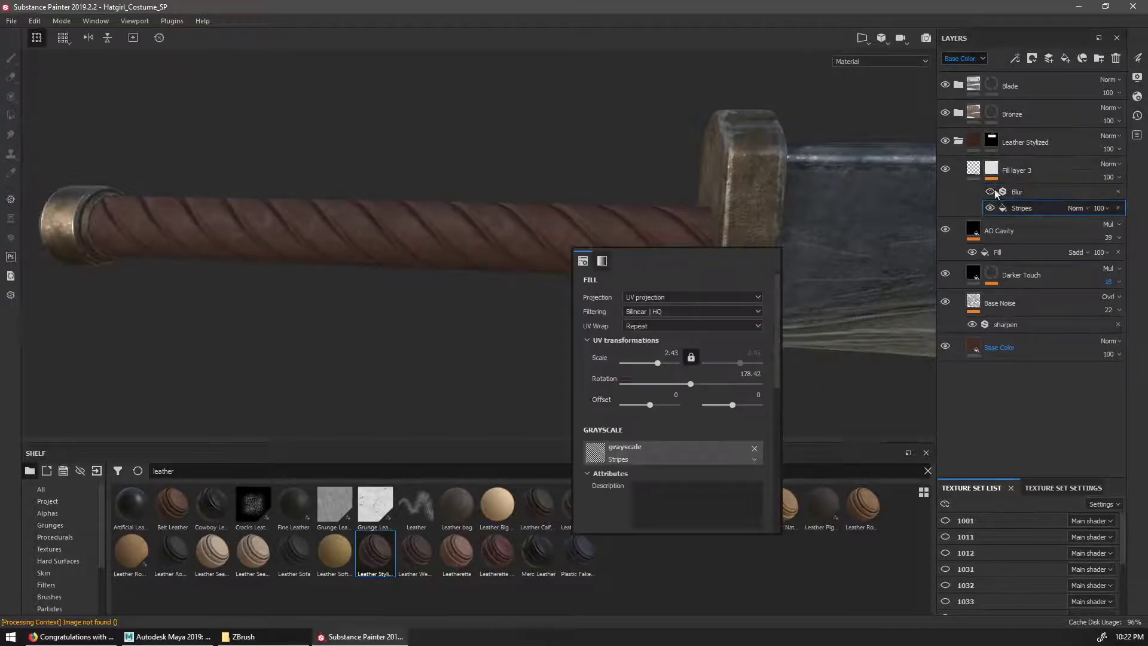
pyautogui.click(1015, 58)
pyautogui.click(1042, 103)
pyautogui.click(673, 455)
pyautogui.click(681, 506)
pyautogui.click(761, 374)
pyautogui.write('90')
pyautogui.press('Return')
pyautogui.moveTo(655, 363); pyautogui.dragTo(656, 364)
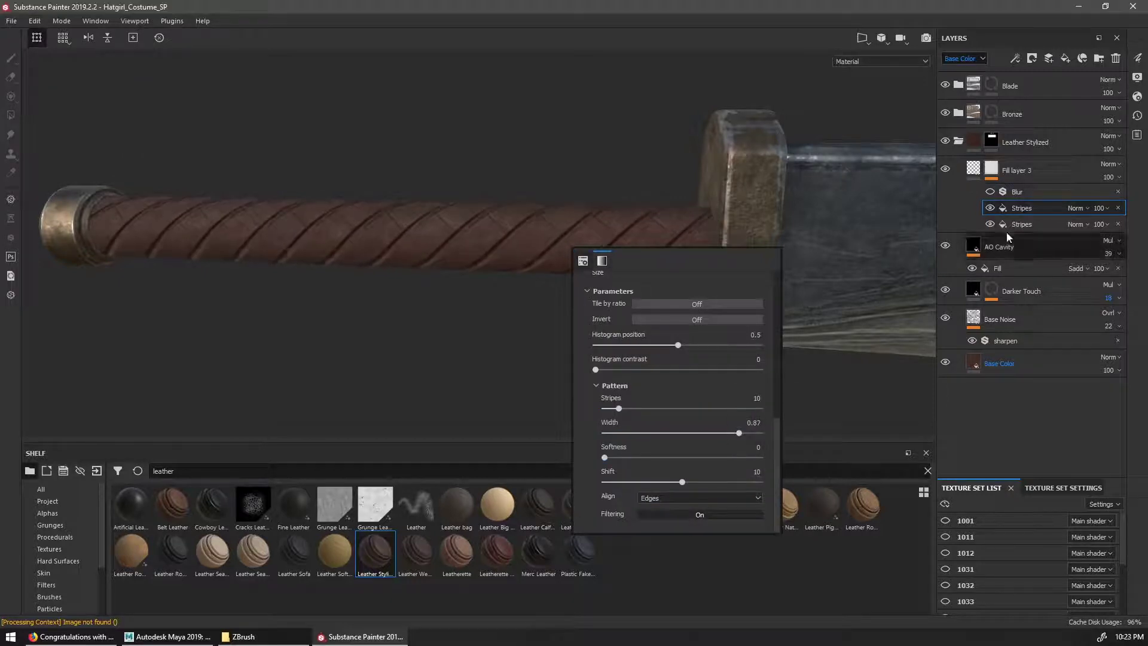
# Try several blending modes on the upper Stripes fill, including Multiply, and set its stripe width to 0.6
pyautogui.press('v')
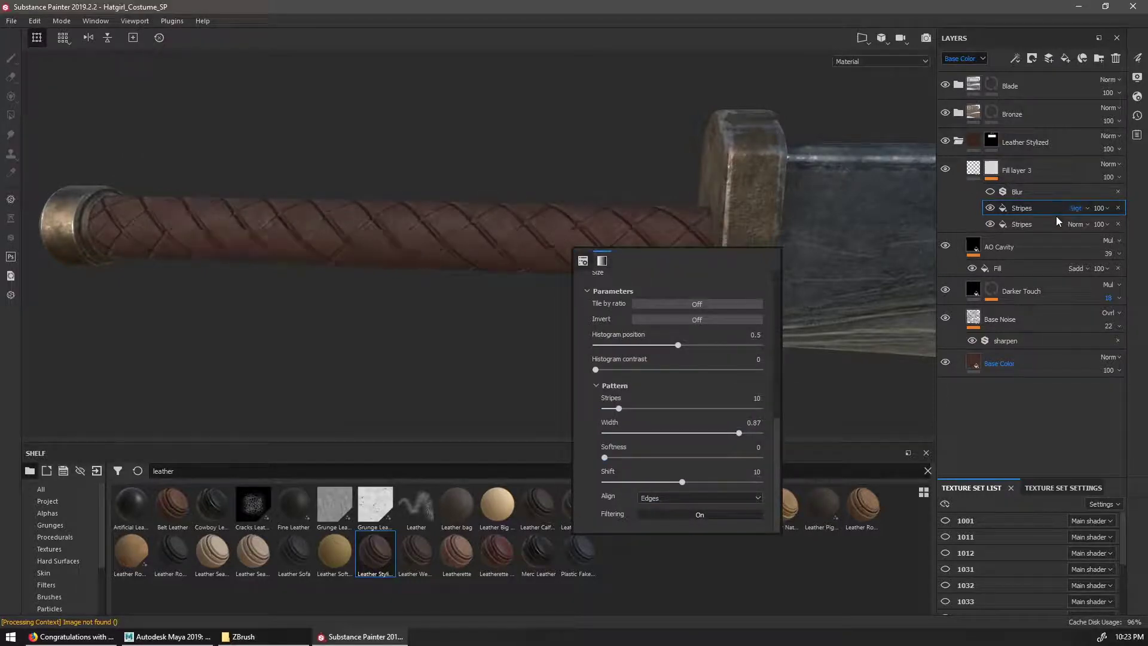
pyautogui.keyDown('alt'); pyautogui.moveTo(897, 207); pyautogui.dragTo(819, 233); pyautogui.keyUp('alt')
pyautogui.rightClick(820, 234)
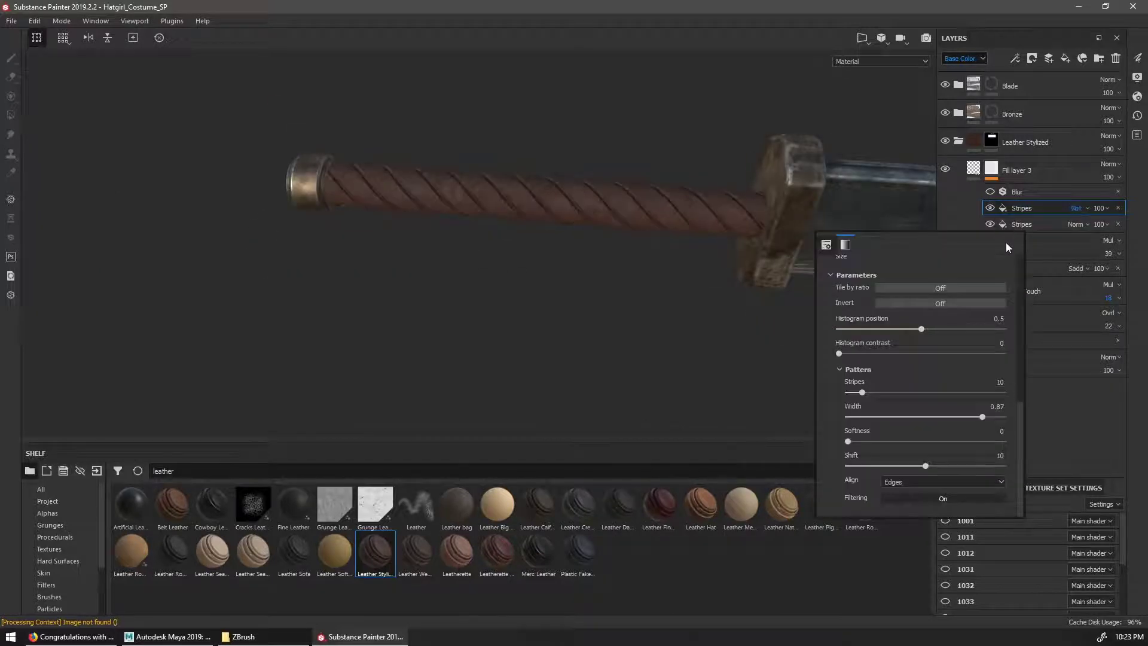
pyautogui.press('m')
pyautogui.moveTo(983, 417); pyautogui.dragTo(942, 417)
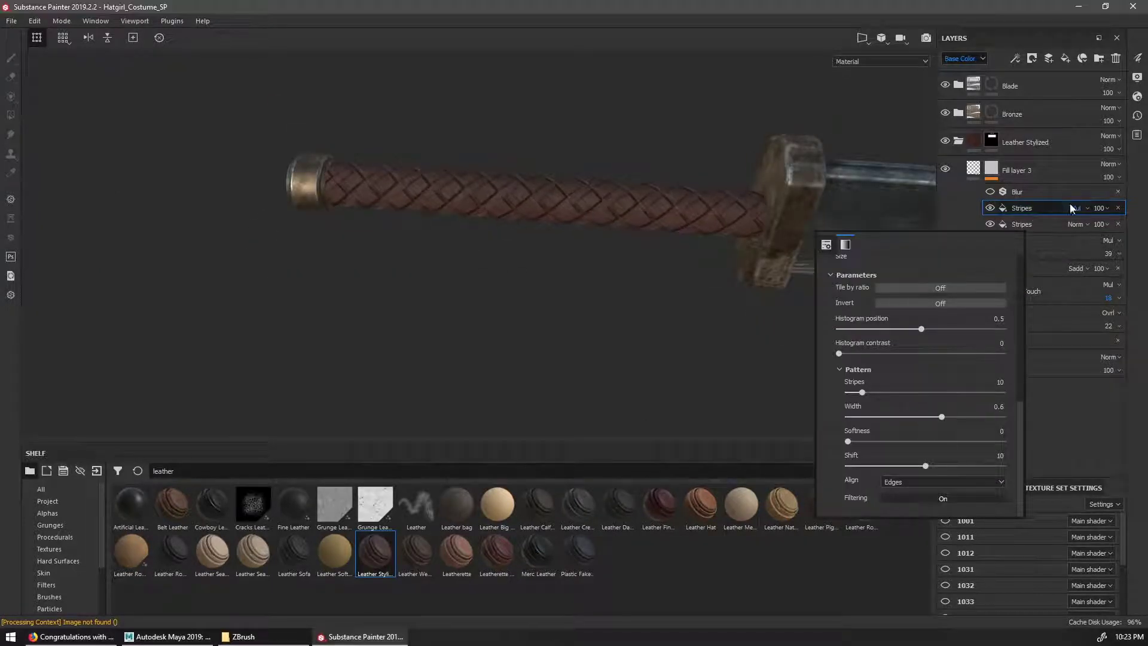
# Display Fill layer 3's mask in the viewport and set the upper Stripes fill's blending mode to Subtract
pyautogui.press('i')
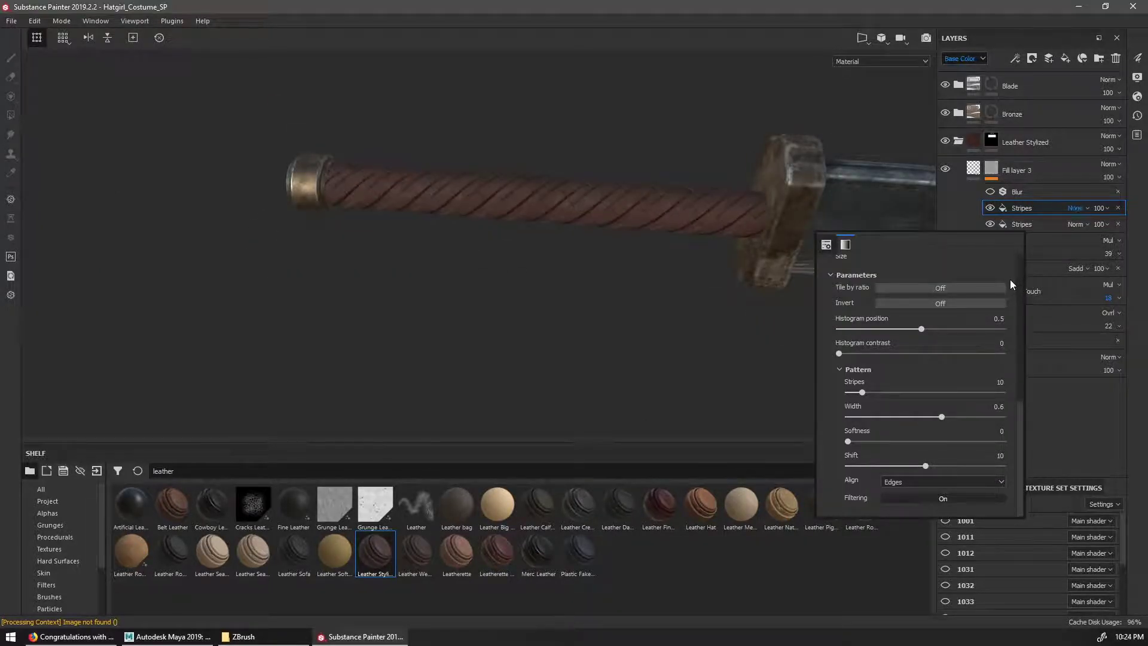
pyautogui.keyDown('alt'); pyautogui.click(992, 170); pyautogui.keyUp('alt')
pyautogui.press('s')
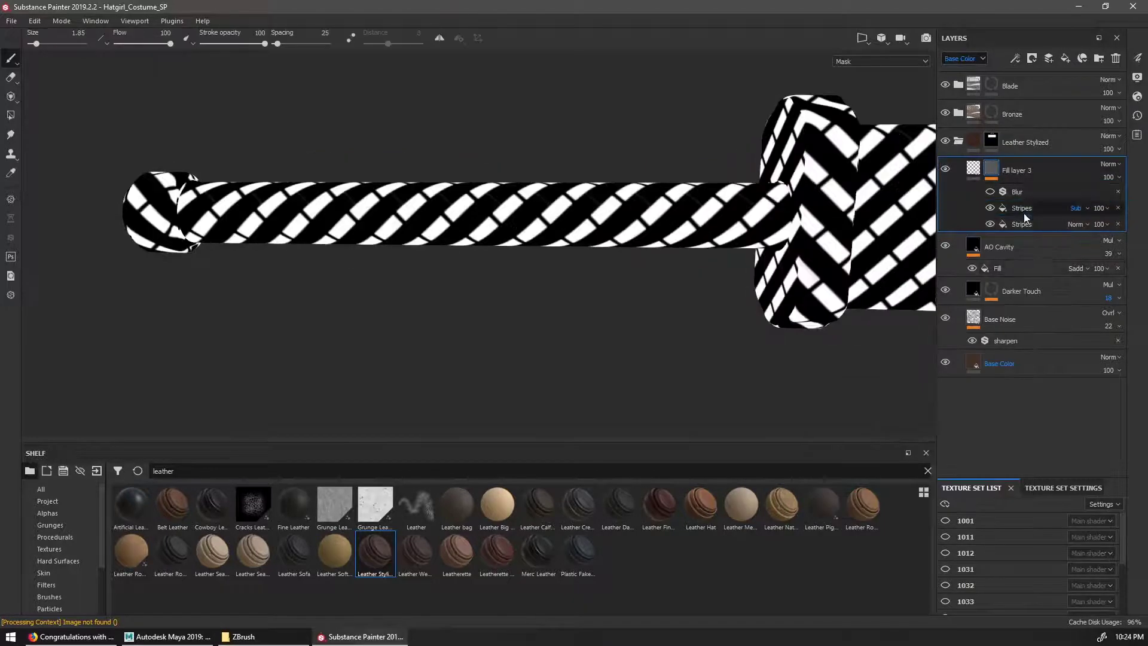
# Try a different shift on the lower Stripes fill, undo it, and lower that fill's opacity to about 31
pyautogui.click(1022, 223)
pyautogui.moveTo(817, 470); pyautogui.dragTo(825, 471)
pyautogui.hotkey('ctrl', 'z')
pyautogui.scroll(-4, 909, 446)
pyautogui.click(1102, 224)
pyautogui.moveTo(1138, 219); pyautogui.dragTo(1092, 219)
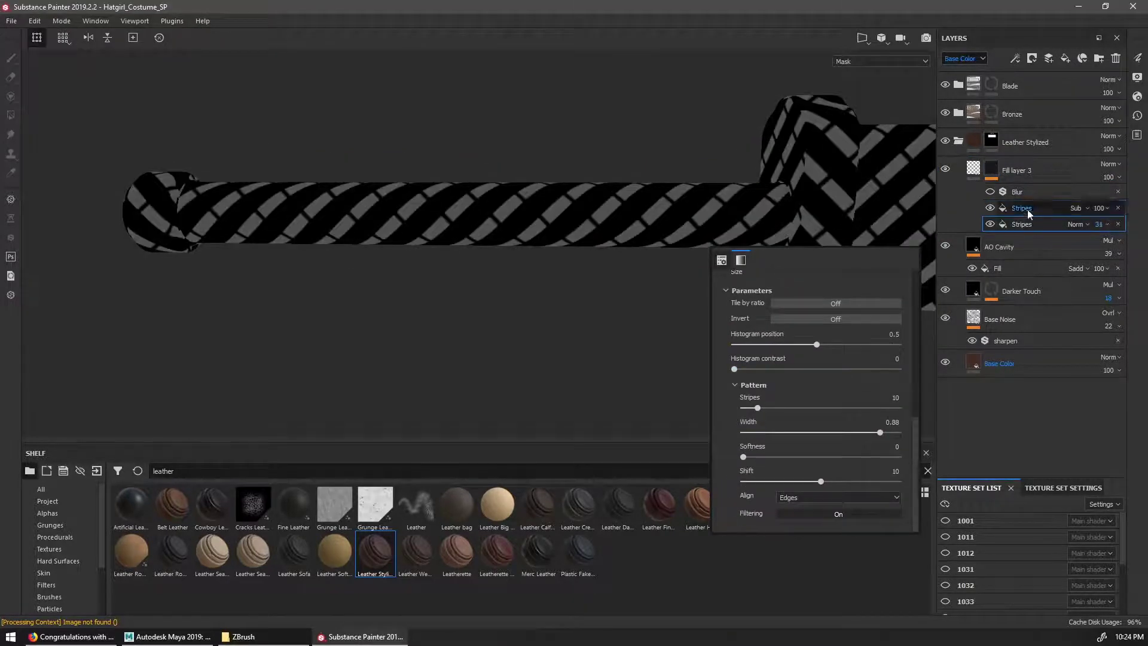
# Raise the lower Stripes fill's opacity, reduce the upper Stripes fill's opacity, and select the Blur filter in Fill layer 3's mask
pyautogui.click(1027, 209)
pyautogui.press('Up')
pyautogui.press('m')
pyautogui.keyDown('alt'); pyautogui.moveTo(622, 251); pyautogui.dragTo(667, 263); pyautogui.keyUp('alt')
pyautogui.click(1101, 225)
pyautogui.moveTo(1107, 231); pyautogui.dragTo(1146, 230)
pyautogui.click(1101, 208)
pyautogui.moveTo(1145, 215); pyautogui.dragTo(1111, 220)
pyautogui.click(1017, 191)
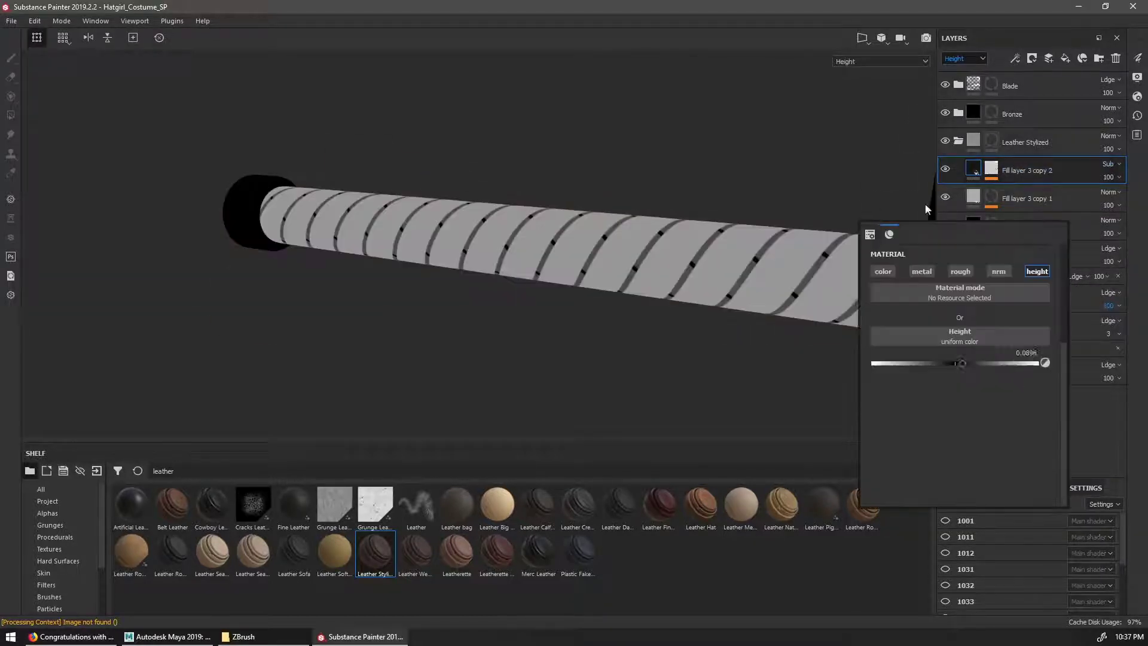
# Adjust the height value of Fill layer 3 copy 2 and set its height blending mode to Exclusion
pyautogui.press('m')
pyautogui.moveTo(1004, 377)
pyautogui.mouseDown()
pyautogui.moveTo(977, 378)
pyautogui.moveTo(999, 363)
pyautogui.mouseUp()
pyautogui.click(1111, 164)
pyautogui.click(1074, 180)
pyautogui.press('c')
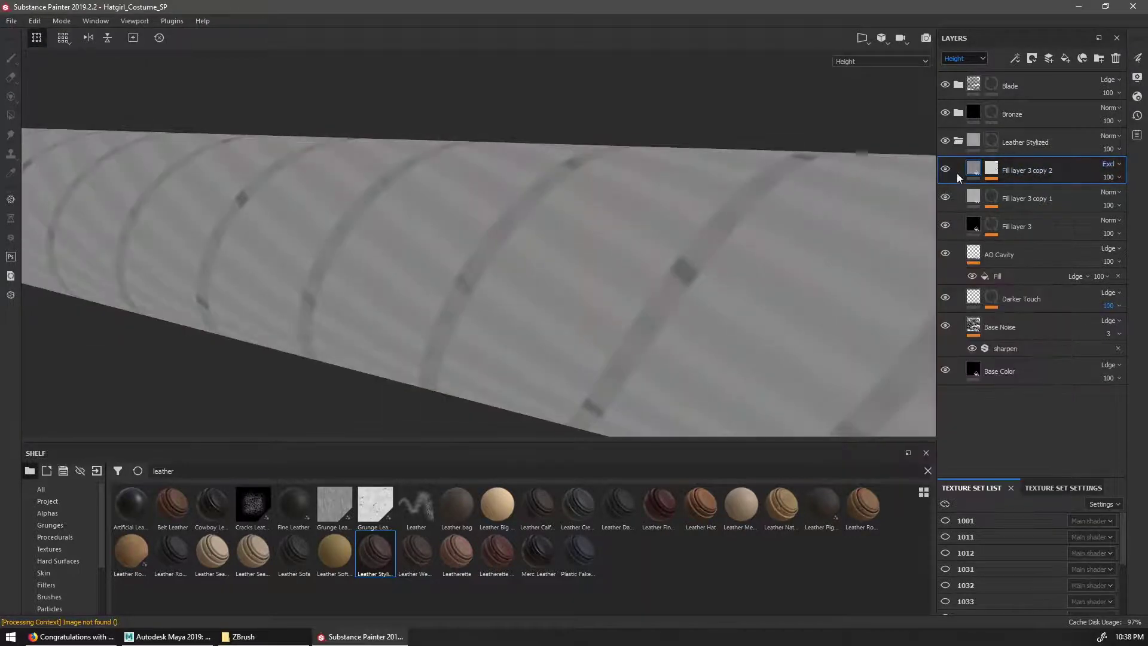
# Raise Fill layer 3 copy 2's height value and compare the handle with the layer hidden and shown
pyautogui.rightClick(901, 207)
pyautogui.moveTo(1054, 361); pyautogui.dragTo(1077, 360)
pyautogui.press('m')
pyautogui.click(946, 169)
pyautogui.click(946, 170)
pyautogui.keyDown('alt'); pyautogui.moveTo(837, 287); pyautogui.dragTo(748, 311, button='right'); pyautogui.keyUp('alt')
pyautogui.keyDown('alt'); pyautogui.moveTo(748, 311); pyautogui.dragTo(785, 335, button='middle'); pyautogui.keyUp('alt')
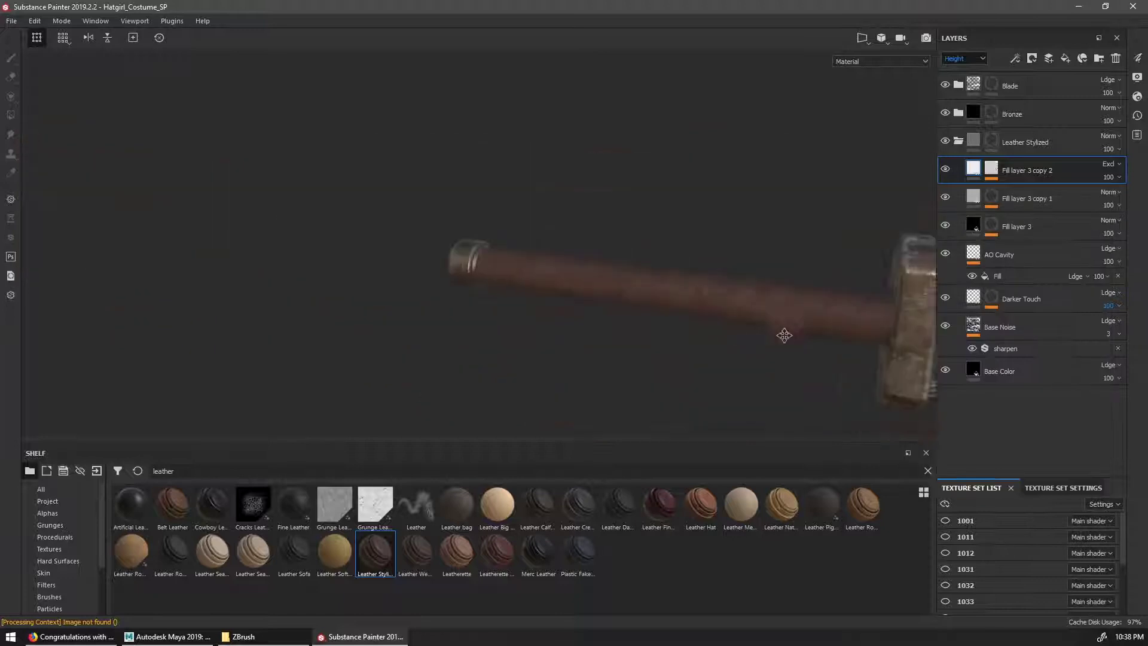
# Lower Fill layer 3 copy 2's height value, compare the layer hidden and shown, and reduce its height opacity to 44
pyautogui.click(1119, 177)
pyautogui.rightClick(901, 207)
pyautogui.moveTo(1034, 354); pyautogui.dragTo(1009, 352)
pyautogui.press('c')
pyautogui.press('m')
pyautogui.click(946, 169)
pyautogui.click(945, 169)
pyautogui.click(1119, 177)
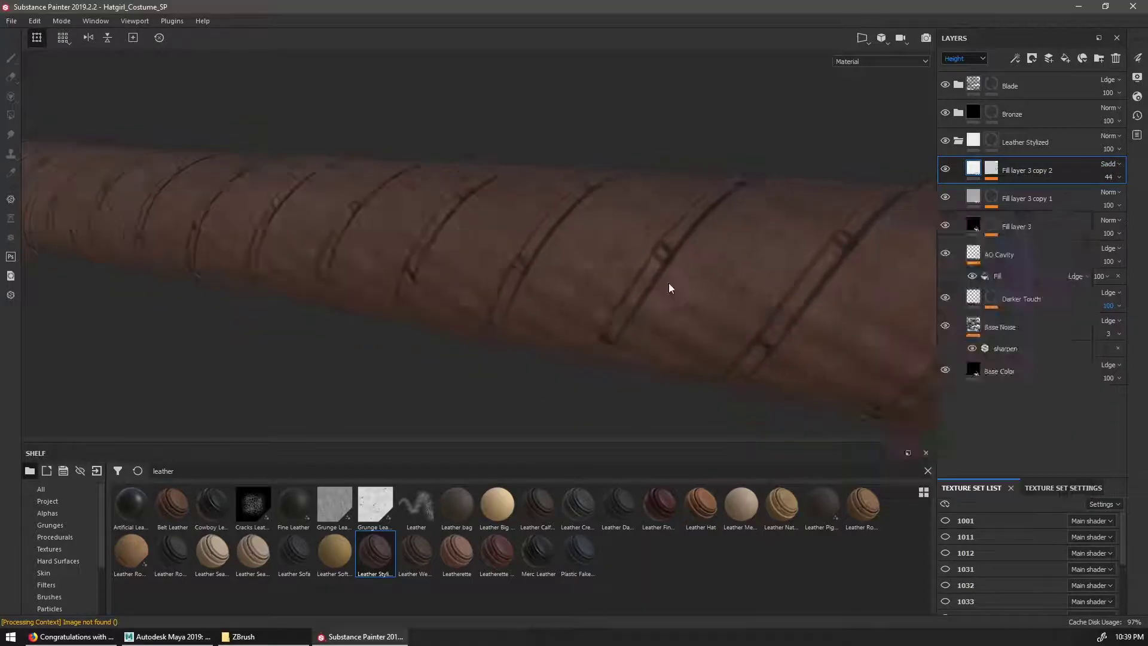
# Adjust the pattern settings of the Stripes fill in Fill layer 3 copy 2's mask
pyautogui.keyDown('alt'); pyautogui.moveTo(668, 287); pyautogui.dragTo(538, 287, button='right'); pyautogui.keyUp('alt')
pyautogui.click(992, 170)
pyautogui.click(1029, 207)
pyautogui.rightClick(902, 168)
pyautogui.scroll(-3, 1081, 258)
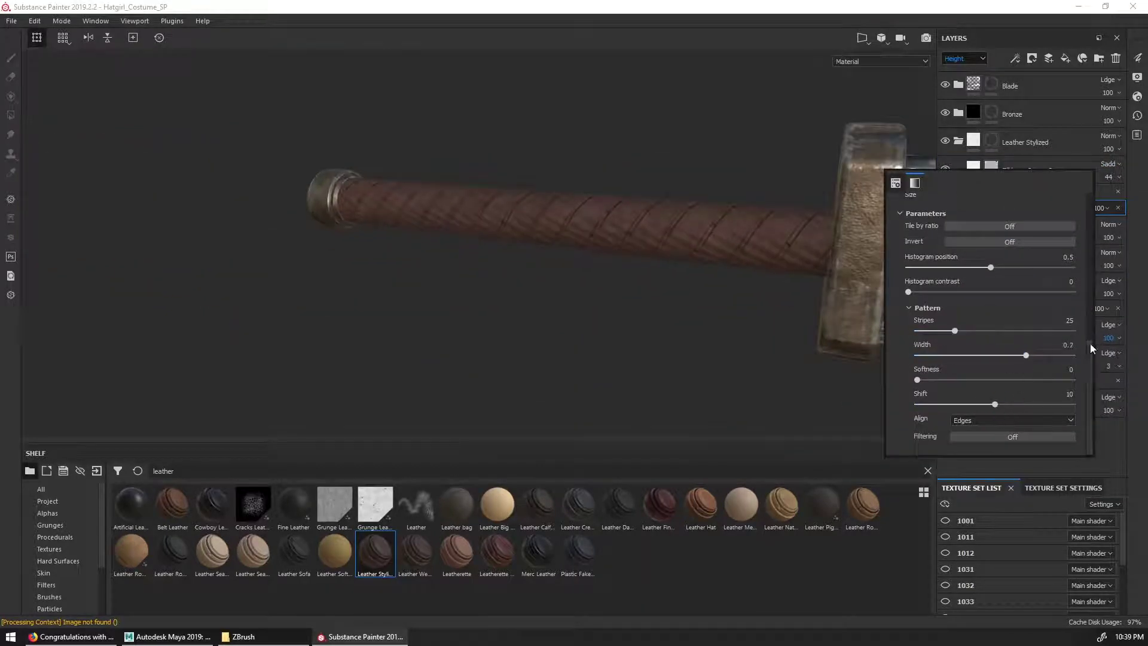
pyautogui.scroll(5, 952, 335)
pyautogui.moveTo(981, 307); pyautogui.dragTo(1036, 367)
# Reduce the opacity of the Stripes fill in Fill layer 3 copy 2's mask to 27
pyautogui.click(1107, 208)
pyautogui.click(1109, 199)
pyautogui.keyDown('alt'); pyautogui.moveTo(921, 340); pyautogui.dragTo(925, 290); pyautogui.keyUp('alt')
pyautogui.scroll(5, 924, 289)
pyautogui.click(1101, 208)
pyautogui.click(1104, 199)
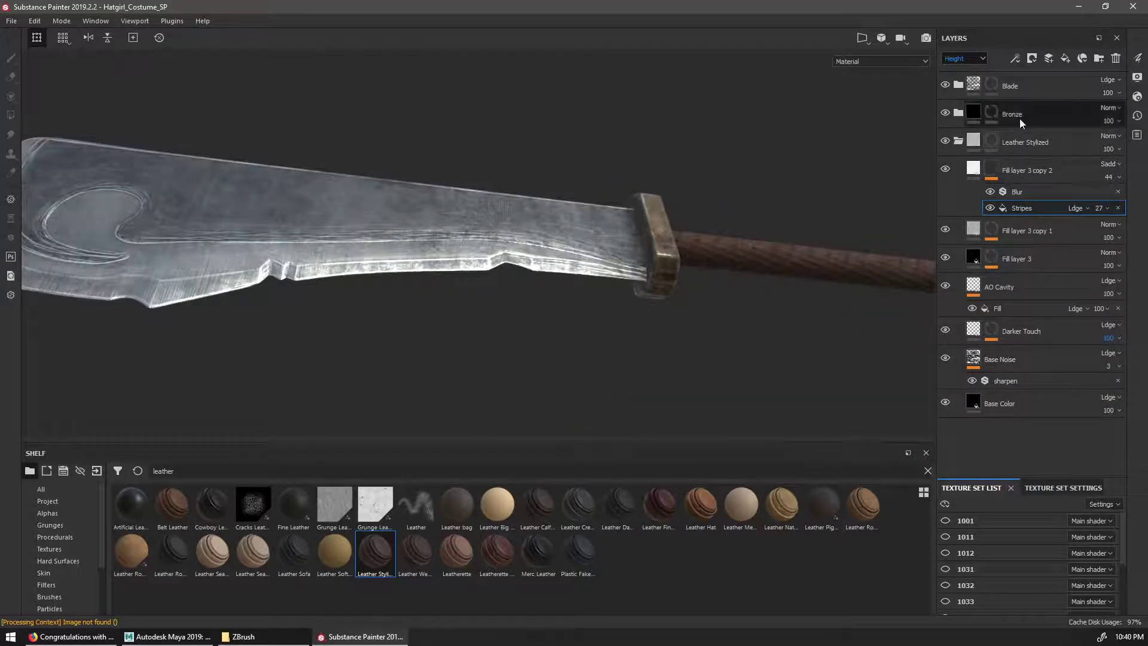
# Add a Grunge Dirt fill to Fill layer 3 copy 2's mask and place it above the Blur filter
pyautogui.click(1016, 58)
pyautogui.click(1040, 99)
pyautogui.scroll(5, 821, 259)
pyautogui.moveTo(1022, 208); pyautogui.dragTo(1022, 186)
pyautogui.rightClick(819, 219)
pyautogui.click(931, 422)
pyautogui.write('grunge')
pyautogui.click(1017, 526)
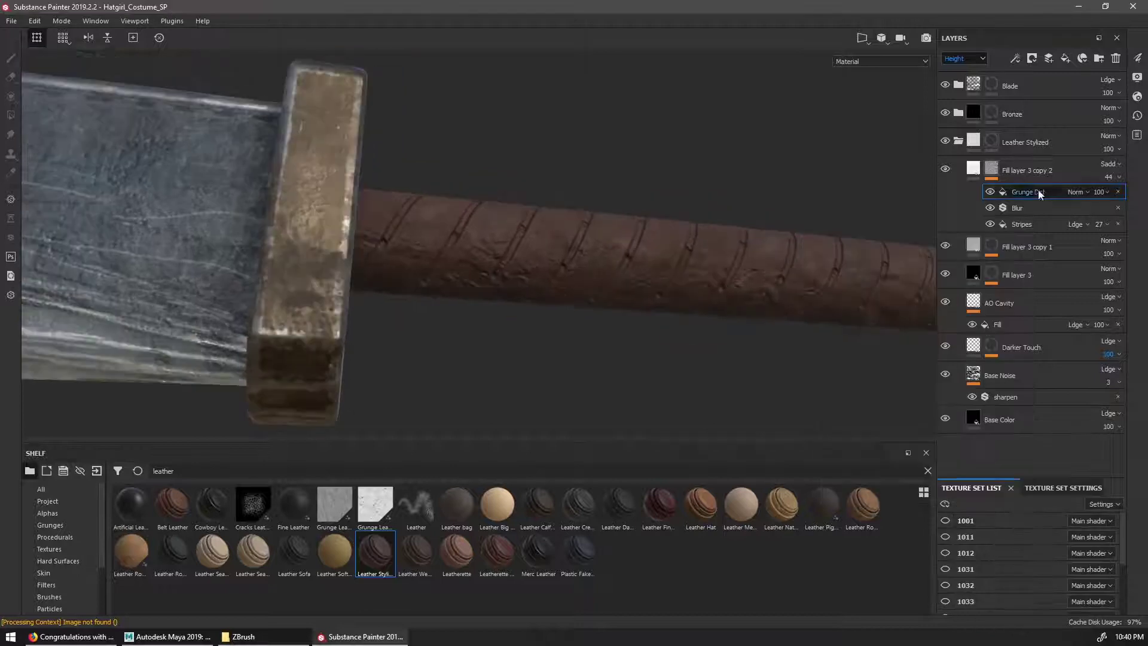
# Reduce the Grunge Dirt fill's opacity to 23 and turn on its Invert option
pyautogui.click(1104, 192)
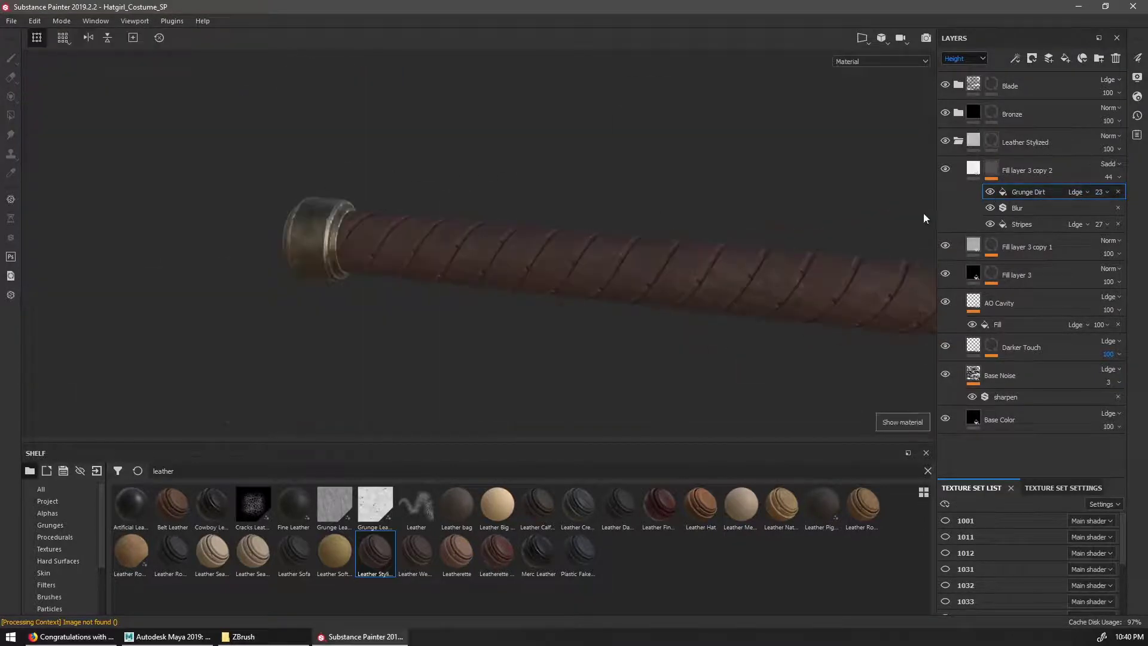
pyautogui.rightClick(923, 214)
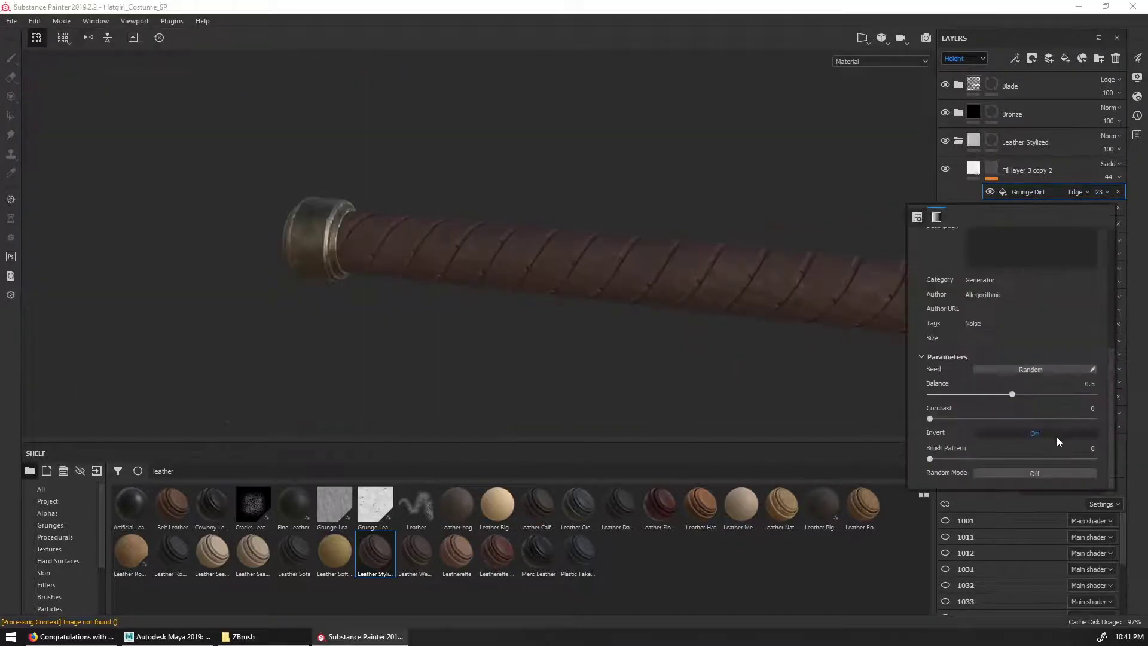
pyautogui.keyDown('alt'); pyautogui.moveTo(837, 251); pyautogui.dragTo(799, 295); pyautogui.keyUp('alt')
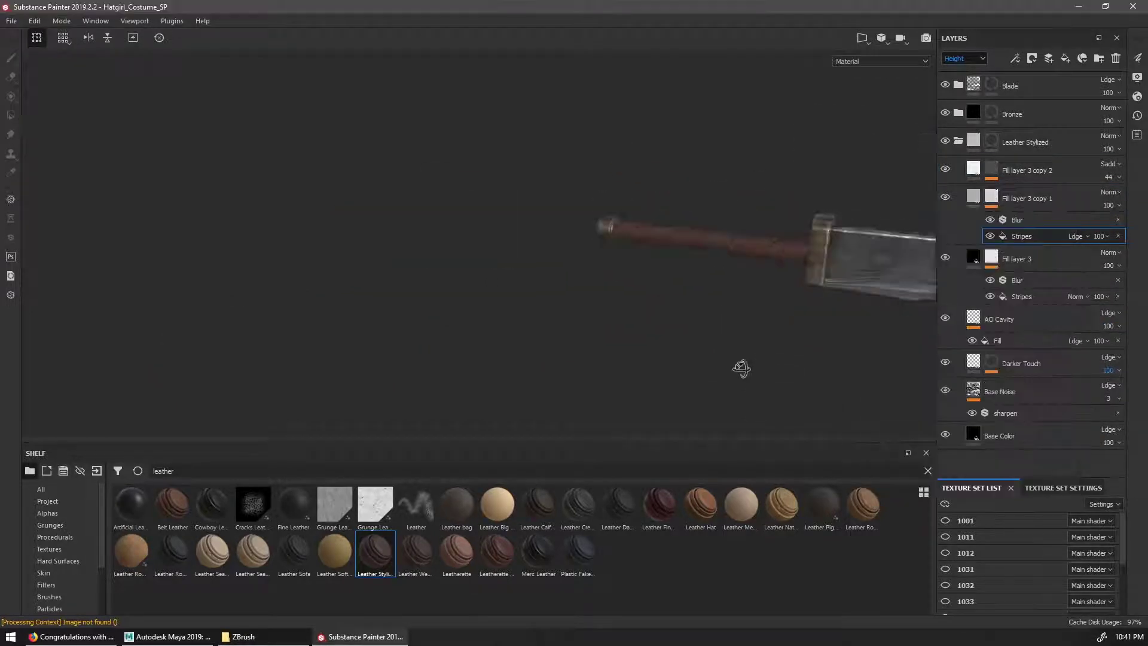
# Adjust the Stripes fill in Fill layer 3 copy 1's mask and set the layer's height to about 0.51
pyautogui.moveTo(954, 438); pyautogui.dragTo(967, 438)
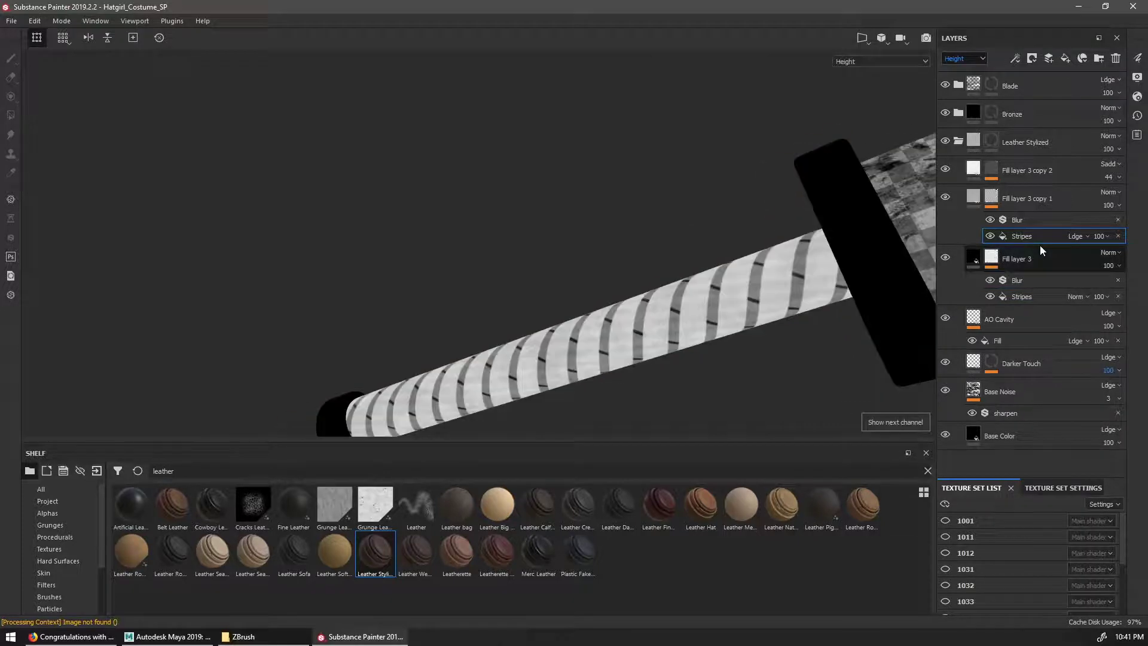
pyautogui.click(973, 198)
pyautogui.moveTo(955, 352); pyautogui.dragTo(913, 351)
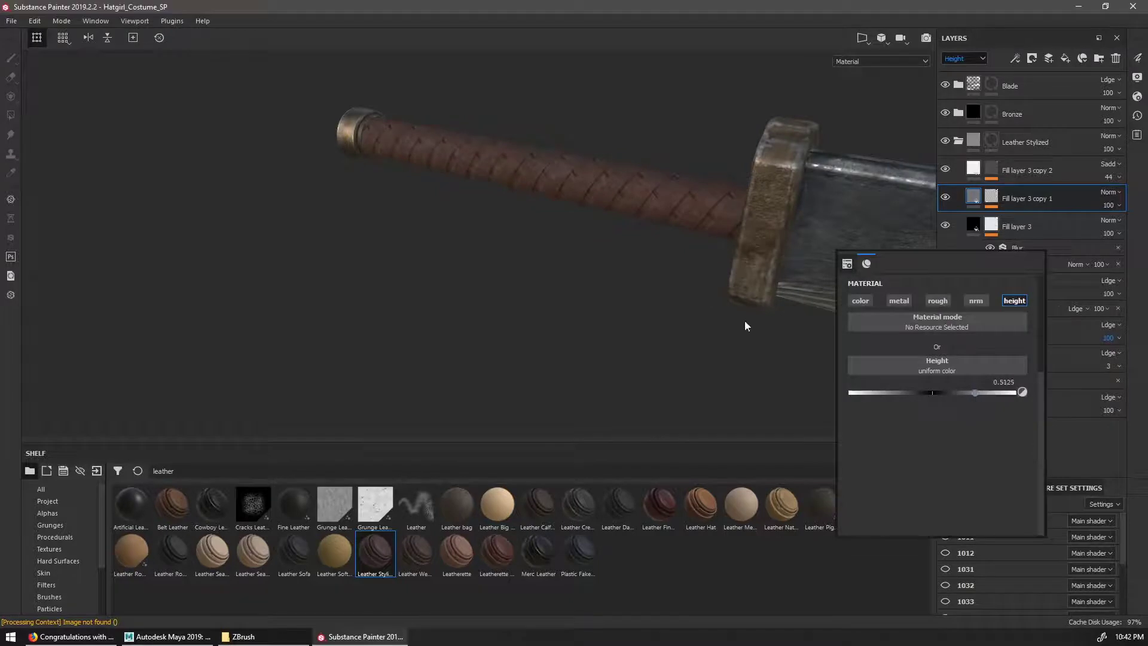
pyautogui.keyDown('alt'); pyautogui.moveTo(811, 380); pyautogui.dragTo(769, 328); pyautogui.keyUp('alt')
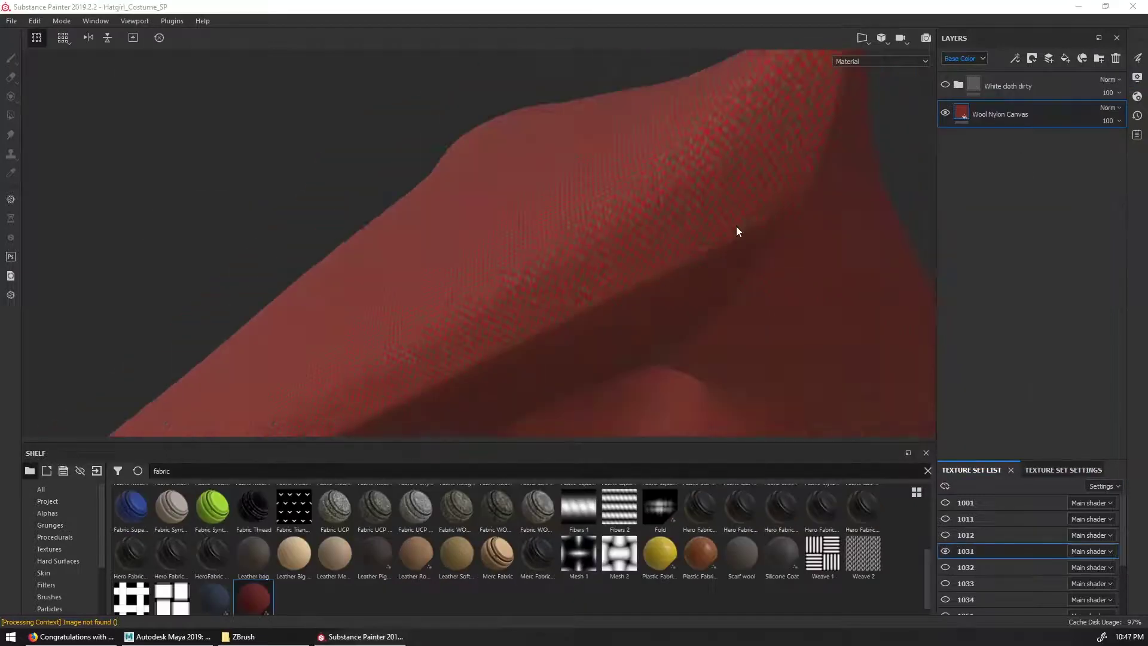
# Change the Wool Nylon Canvas colours on the hat from red to desaturated grey, with Color 2 at zero saturation
pyautogui.click(981, 340)
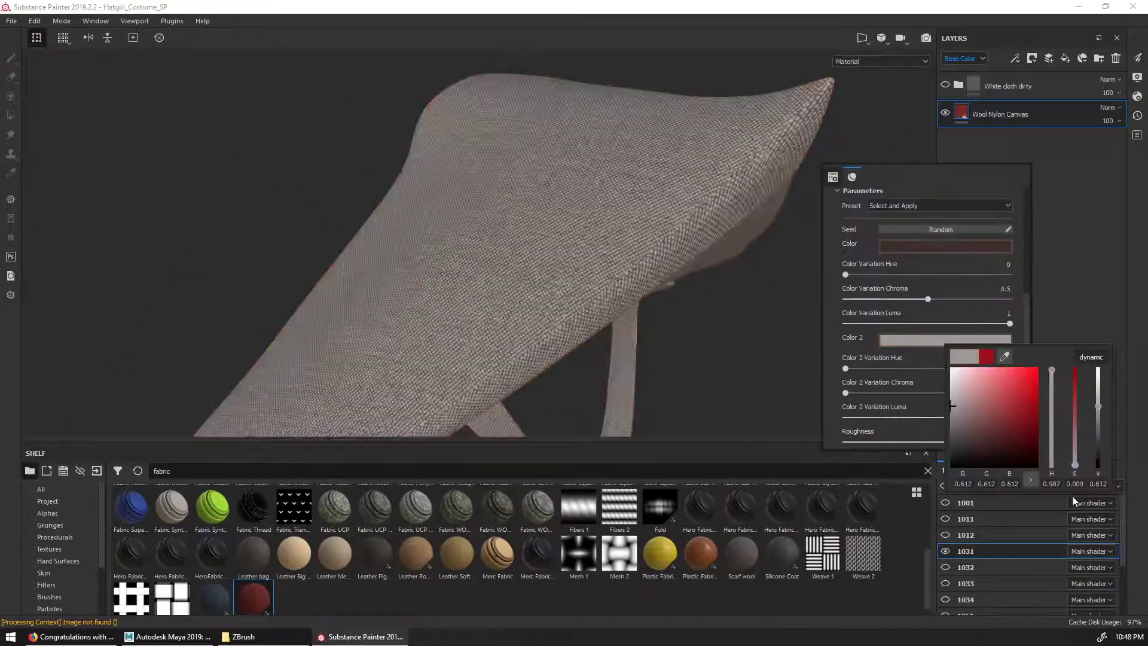
pyautogui.click(961, 246)
pyautogui.click(947, 340)
pyautogui.moveTo(1077, 383); pyautogui.dragTo(1064, 498)
pyautogui.keyDown('alt'); pyautogui.moveTo(677, 333); pyautogui.dragTo(818, 243); pyautogui.keyUp('alt')
pyautogui.keyDown('shift'); pyautogui.moveTo(818, 244); pyautogui.dragTo(867, 234, button='right'); pyautogui.keyUp('shift')
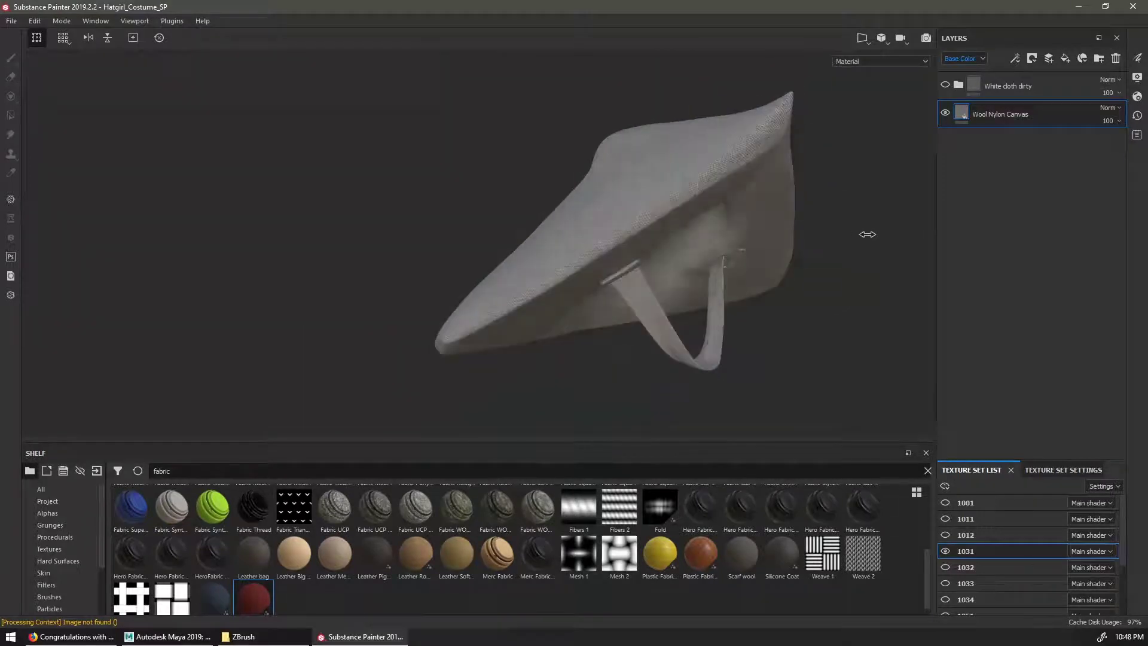
# Delete the lowest layer of the White cloth dirty folder, move Wool Nylon Canvas into the folder and make the folder visible
pyautogui.click(958, 85)
pyautogui.click(1030, 215)
pyautogui.press('Delete')
pyautogui.moveTo(1024, 215); pyautogui.dragTo(1015, 104)
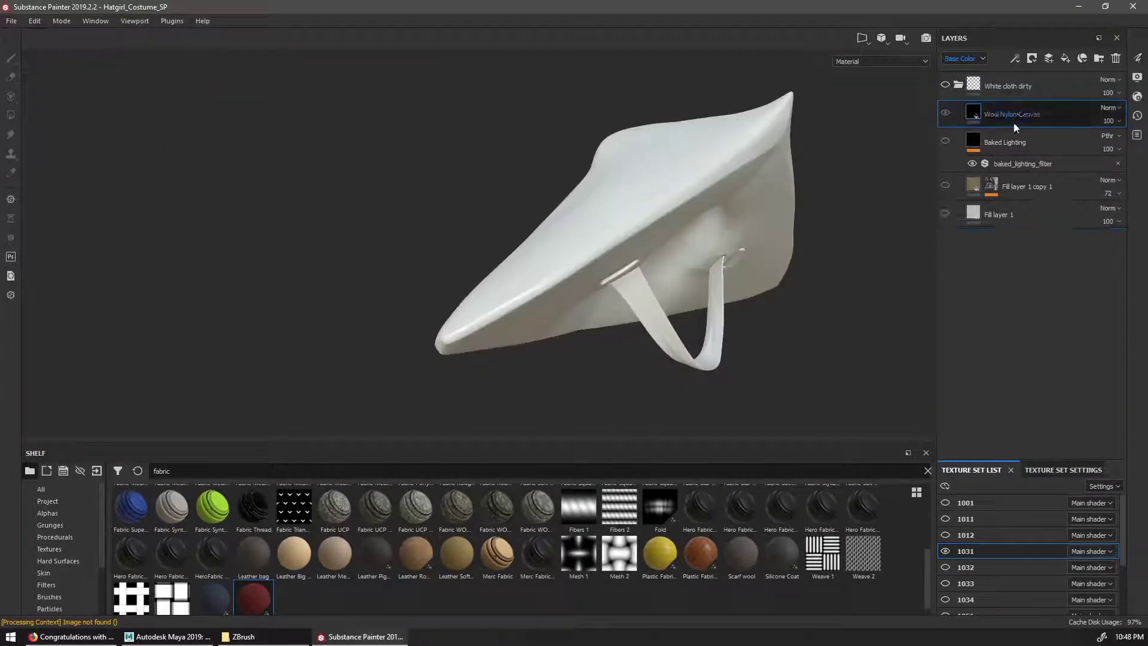
pyautogui.click(944, 85)
# Adjust Wool Nylon Canvas's colour variation while checking the channels, and lower its roughness
pyautogui.press('c')
pyautogui.moveTo(931, 308); pyautogui.dragTo(996, 321)
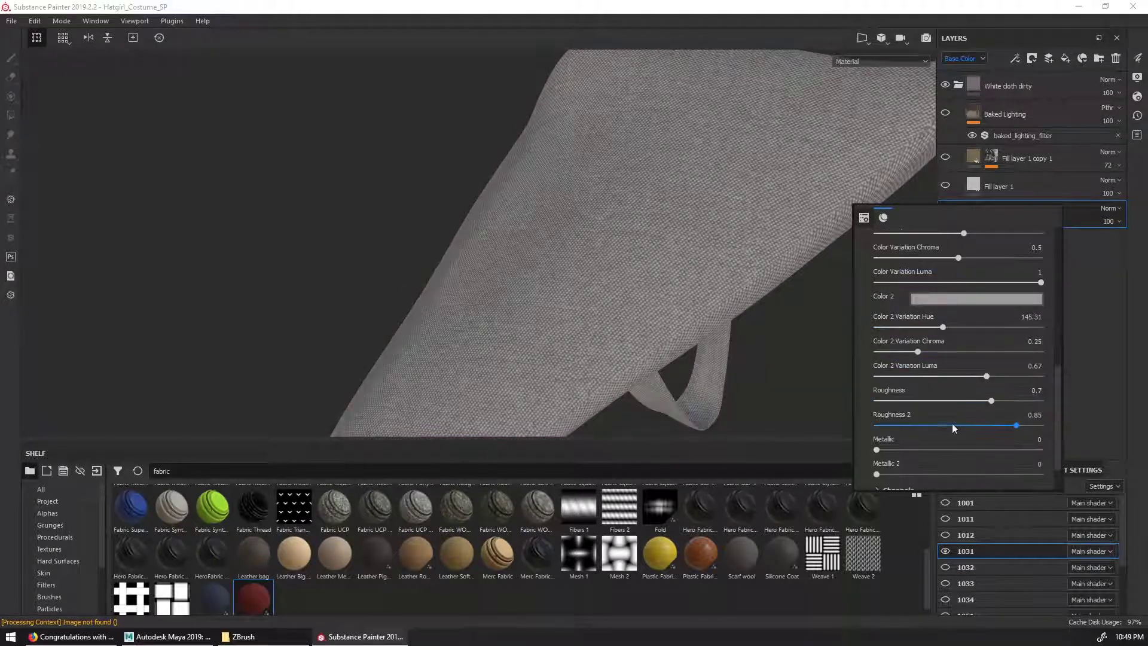
pyautogui.press('c')
pyautogui.press('c')
pyautogui.moveTo(1058, 371)
pyautogui.mouseDown()
pyautogui.moveTo(1057, 347)
pyautogui.moveTo(1057, 393)
pyautogui.mouseUp()
pyautogui.moveTo(990, 354); pyautogui.dragTo(961, 353)
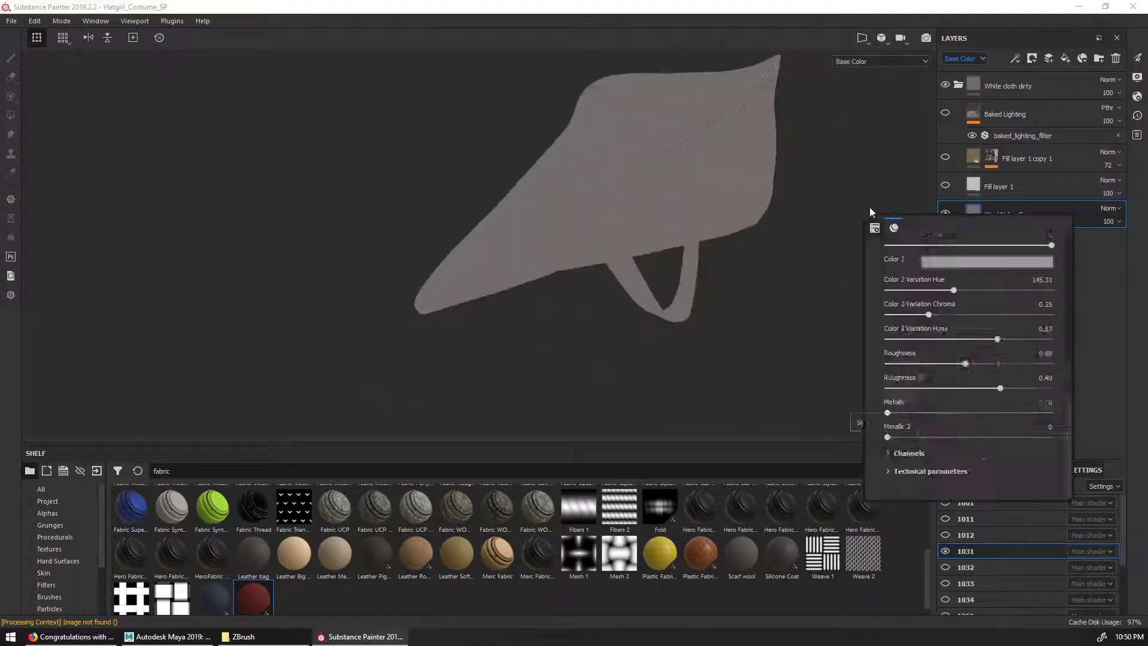
# Show Fill layer 1 for comparison, delete it, and brighten Wool Nylon Canvas's Color 2
pyautogui.scroll(3, 969, 335)
pyautogui.click(946, 185)
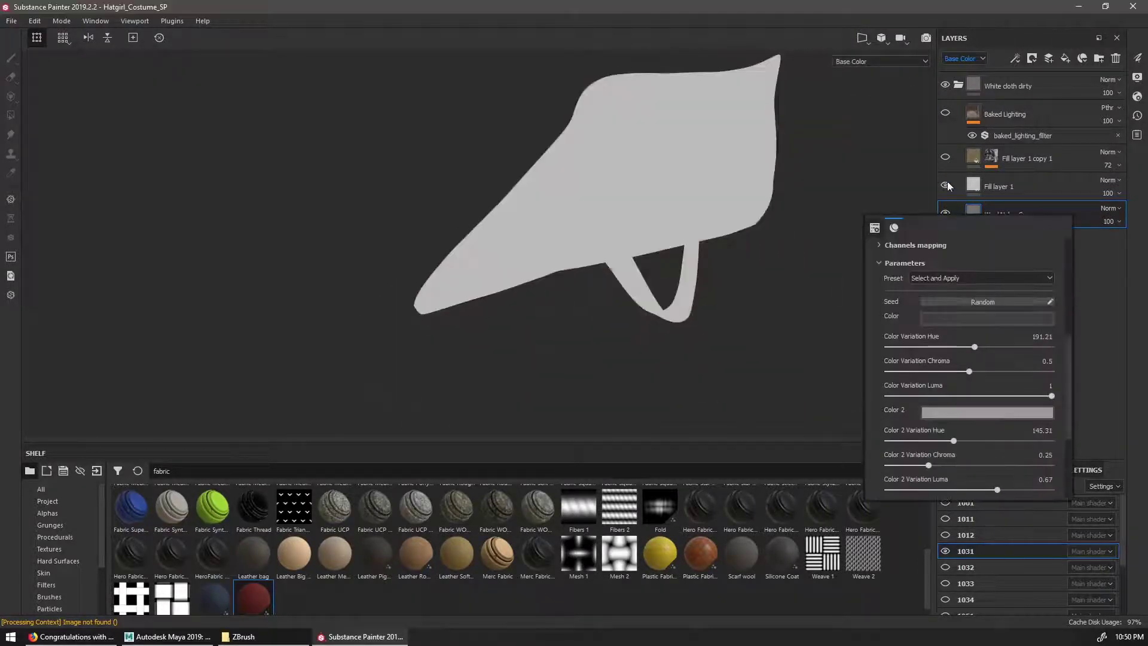
pyautogui.click(1091, 193)
pyautogui.press('Delete')
pyautogui.scroll(-1, 987, 334)
pyautogui.click(986, 339)
pyautogui.moveTo(1133, 438); pyautogui.dragTo(1134, 425)
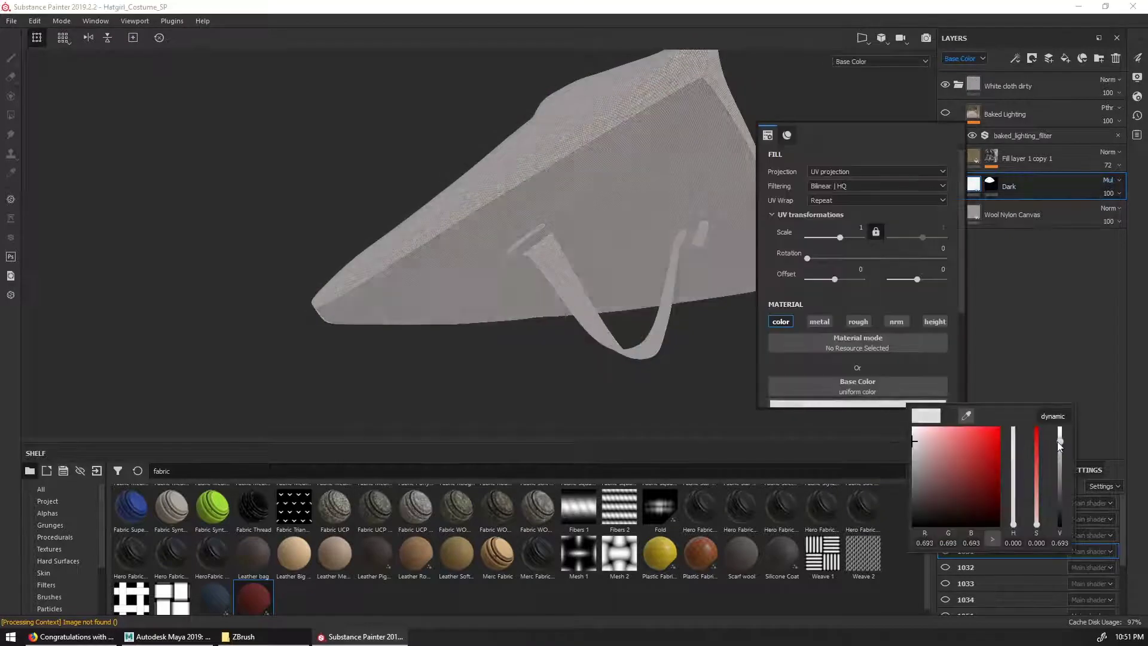
# Darken the Dark layer's base colour and delete the Baked Lighting layer
pyautogui.moveTo(1057, 442); pyautogui.dragTo(1063, 468)
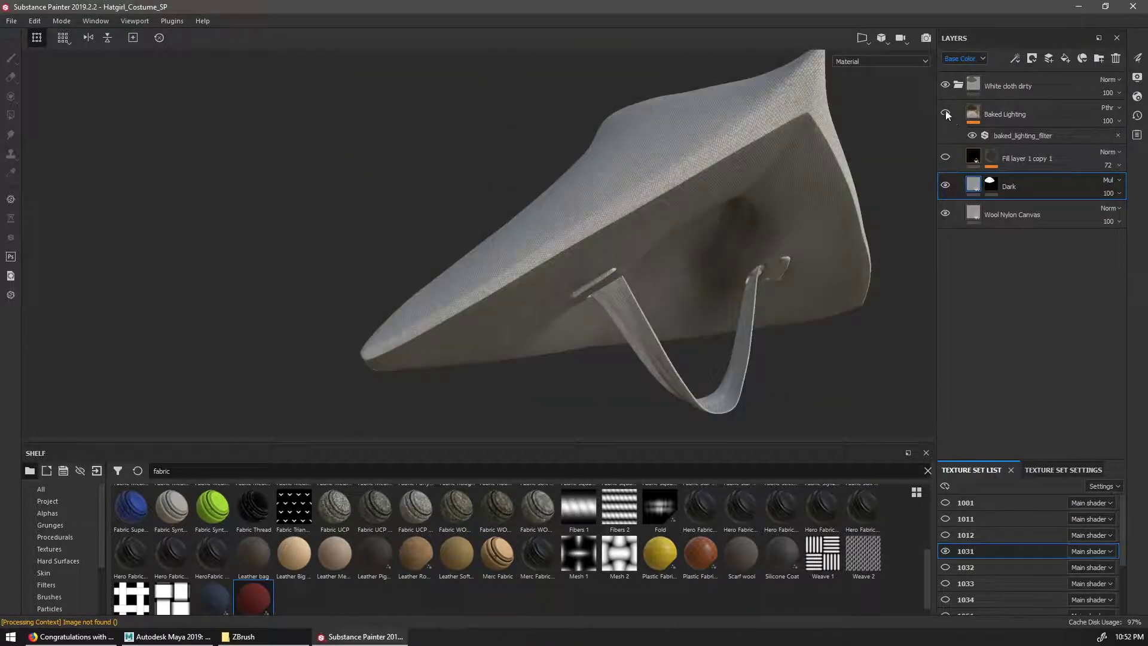
pyautogui.click(946, 112)
pyautogui.press('Delete')
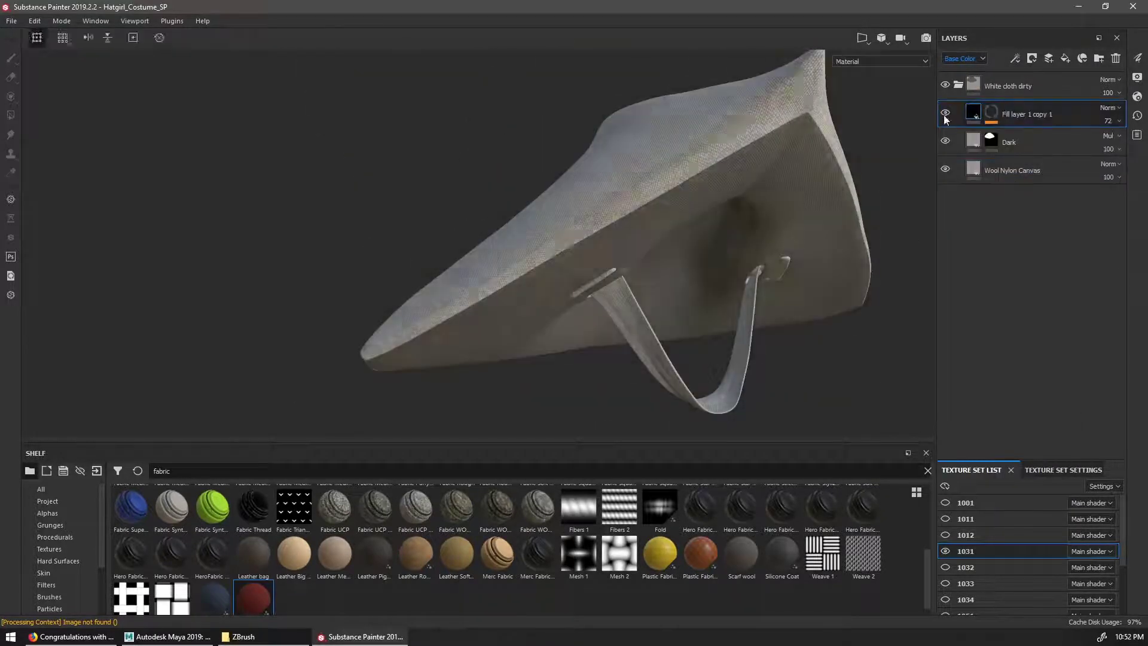
# Reduce Fill layer 1 copy 1's opacity to 31 and open its mask's MG Mask Editor settings
pyautogui.click(973, 113)
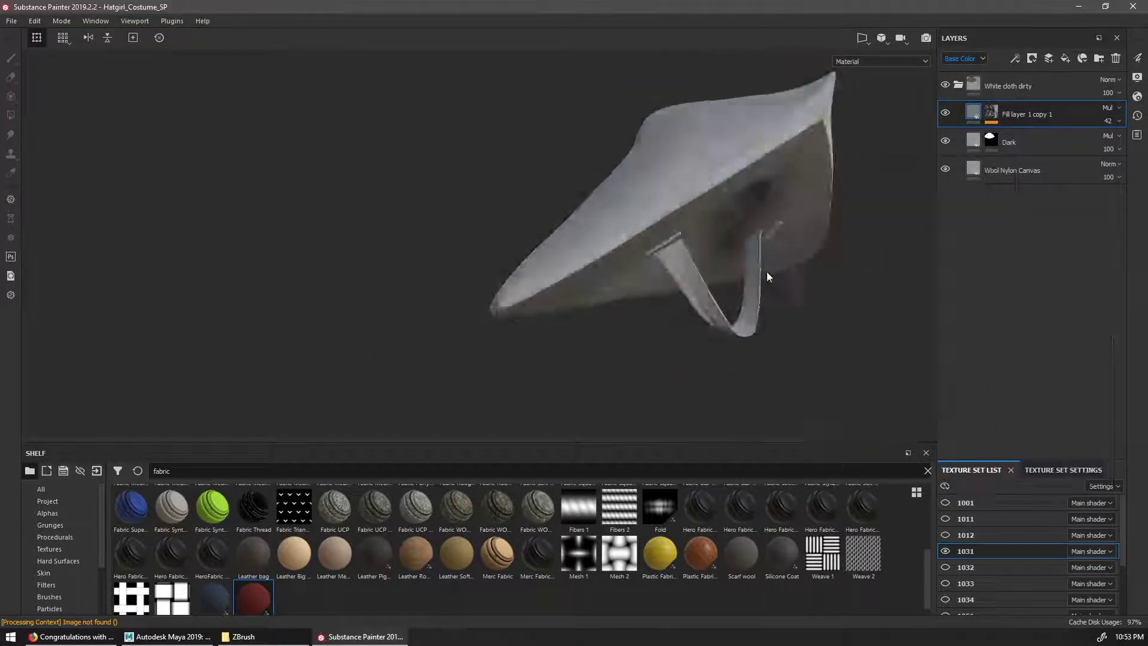
pyautogui.click(1084, 116)
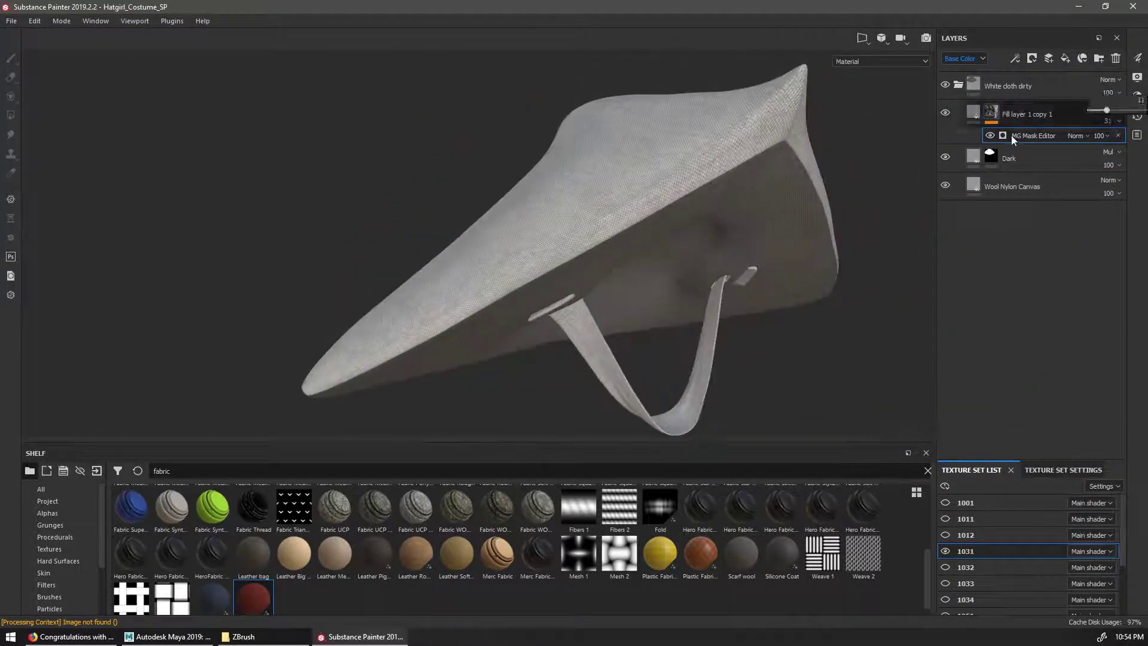
pyautogui.click(1013, 136)
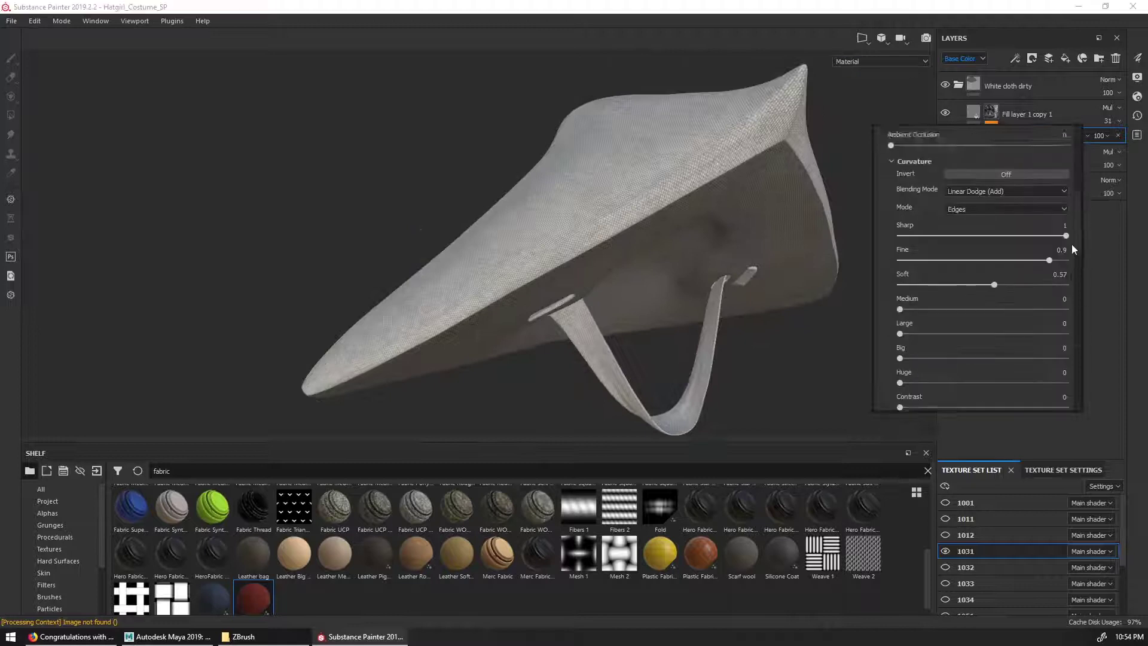
pyautogui.press('c')
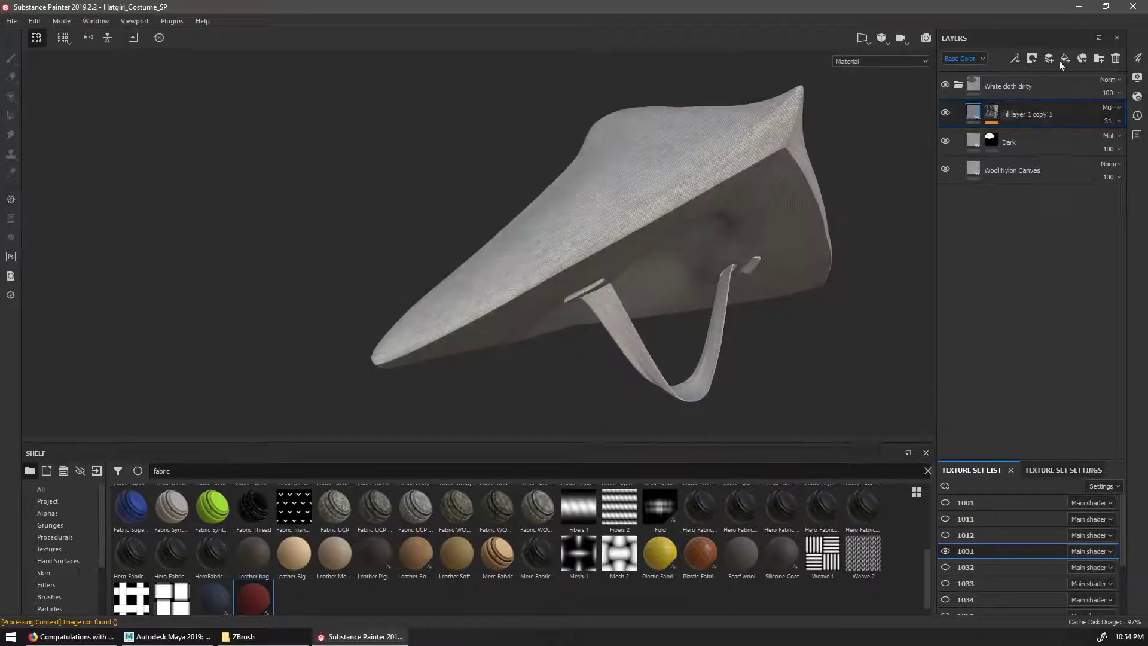
# Add a fill to Fill layer 1's mask using texture set 1031's Curvature map
pyautogui.rightClick(992, 113)
pyautogui.click(1037, 114)
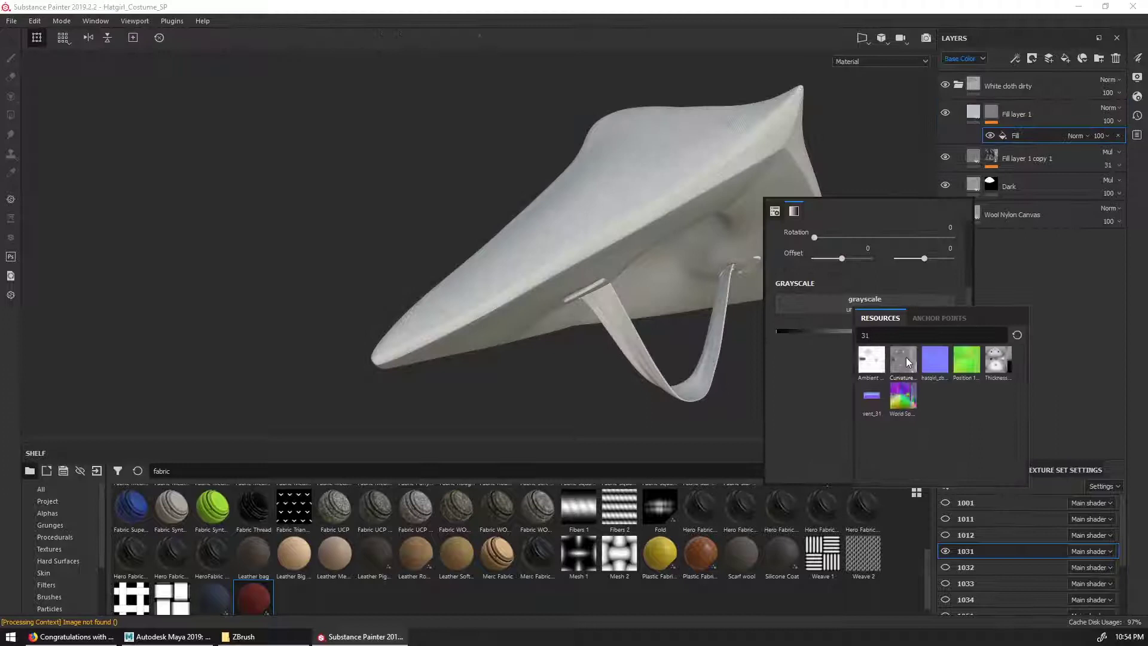
pyautogui.click(905, 360)
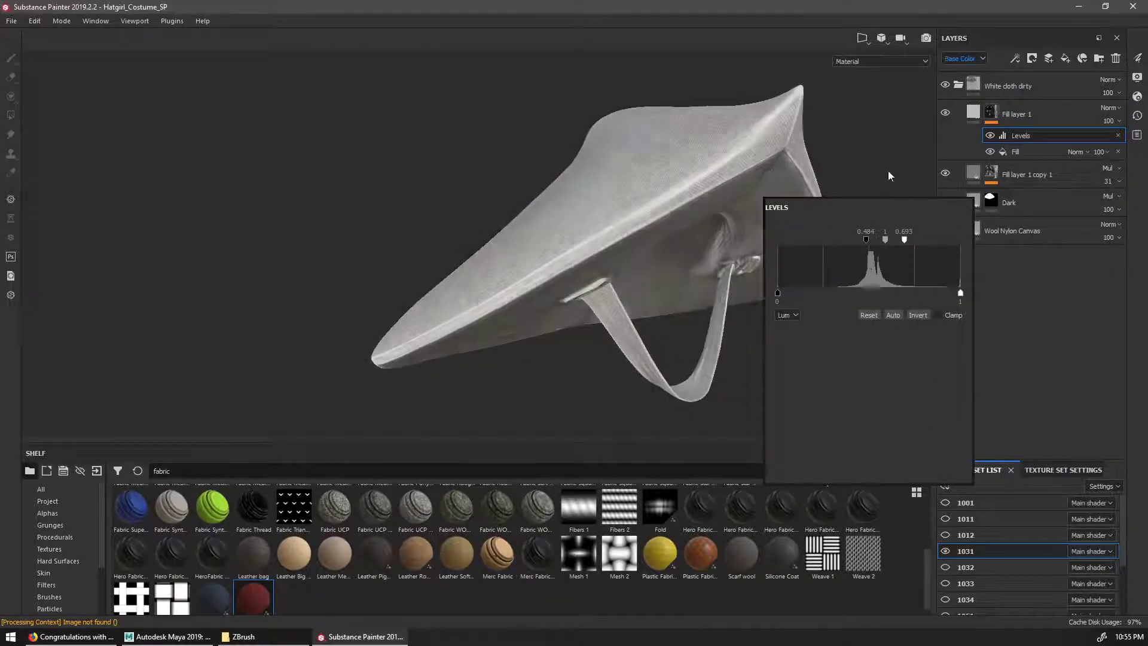
# Set Fill layer 1's blending mode to Linear Dodge and reduce its opacity to 36
pyautogui.click(1084, 115)
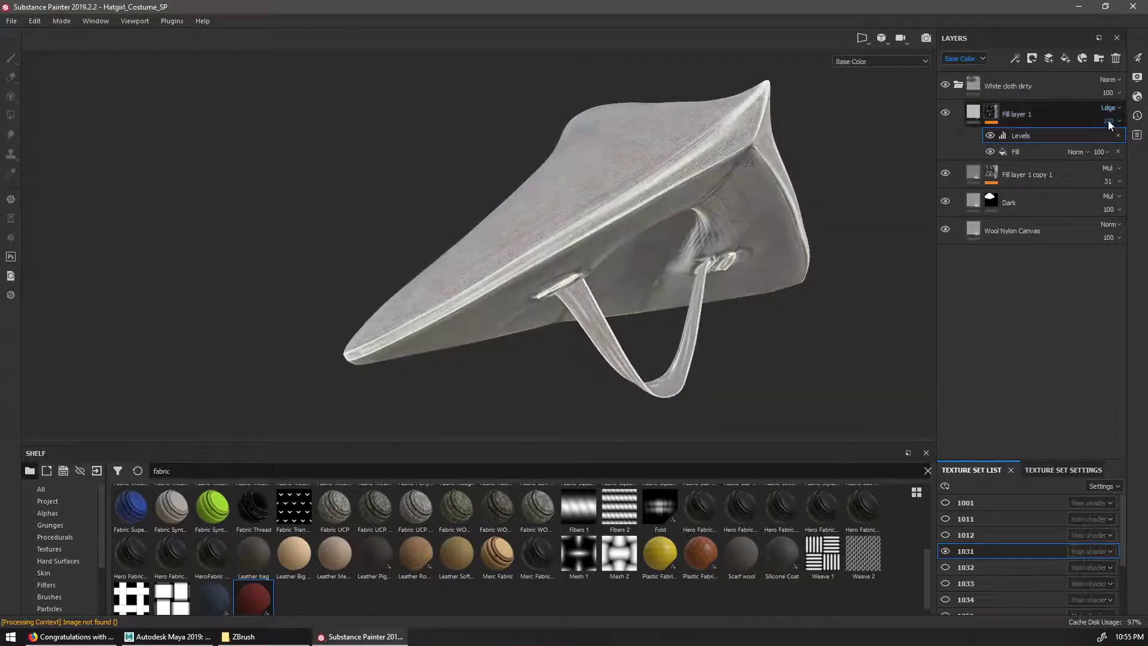
pyautogui.click(1110, 121)
pyautogui.click(1110, 114)
# Add a Blur filter above the Levels in Fill layer 1's mask, tune its intensity, and compare the hat with and without it
pyautogui.click(1015, 58)
pyautogui.click(1014, 142)
pyautogui.click(1029, 193)
pyautogui.click(1079, 222)
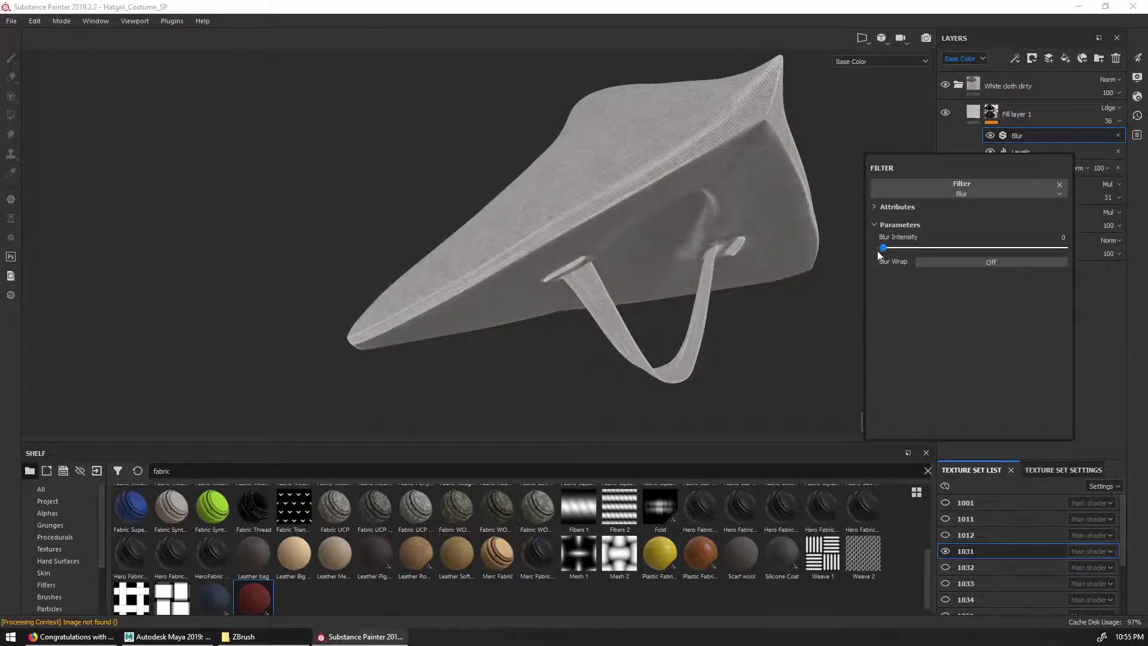
pyautogui.click(1021, 152)
pyautogui.moveTo(986, 210)
pyautogui.mouseDown()
pyautogui.moveTo(971, 209)
pyautogui.moveTo(983, 212)
pyautogui.mouseUp()
pyautogui.hotkey('alt', 'q')
pyautogui.press('m')
pyautogui.moveTo(837, 258)
pyautogui.keyDown('alt'); pyautogui.mouseDown()
pyautogui.moveTo(748, 252)
pyautogui.moveTo(831, 257)
pyautogui.mouseUp(); pyautogui.keyUp('alt')
pyautogui.click(990, 137)
pyautogui.click(990, 136)
pyautogui.keyDown('alt'); pyautogui.moveTo(835, 143); pyautogui.dragTo(879, 180); pyautogui.keyUp('alt')
# Darken Fill layer 1's base colour slightly and readjust the layer's opacity
pyautogui.keyDown('alt'); pyautogui.moveTo(796, 252); pyautogui.dragTo(741, 240); pyautogui.keyUp('alt')
pyautogui.click(974, 113)
pyautogui.rightClick(911, 112)
pyautogui.click(979, 321)
pyautogui.moveTo(1134, 374); pyautogui.dragTo(1134, 380)
pyautogui.click(1119, 121)
pyautogui.moveTo(1111, 110)
pyautogui.mouseDown()
pyautogui.moveTo(1090, 114)
pyautogui.moveTo(1115, 124)
pyautogui.mouseUp()
# Check texture set 1032, make the other texture sets visible, and select texture set 1031 again
pyautogui.click(992, 112)
pyautogui.keyDown('alt'); pyautogui.moveTo(718, 179); pyautogui.dragTo(767, 206); pyautogui.keyUp('alt')
pyautogui.click(981, 567)
pyautogui.keyDown('alt'); pyautogui.click(946, 567); pyautogui.keyUp('alt')
pyautogui.click(990, 551)
pyautogui.hotkey('alt', 'q')
# Instantiate the White cloth dirty folder across the other cloth texture sets of the costume
pyautogui.rightClick(987, 77)
pyautogui.click(1040, 331)
pyautogui.click(643, 252)
pyautogui.click(494, 324)
pyautogui.click(544, 409)
# Compare the costume with Fill layer 1 hidden and shown, and reduce the layer's opacity to about 33
pyautogui.keyDown('alt'); pyautogui.moveTo(544, 409); pyautogui.dragTo(634, 395, button='right'); pyautogui.keyUp('alt')
pyautogui.keyDown('alt'); pyautogui.moveTo(634, 395); pyautogui.dragTo(646, 321, button='middle'); pyautogui.keyUp('alt')
pyautogui.keyDown('alt'); pyautogui.moveTo(646, 321); pyautogui.dragTo(658, 333); pyautogui.keyUp('alt')
pyautogui.keyDown('alt'); pyautogui.moveTo(658, 333); pyautogui.dragTo(741, 279, button='right'); pyautogui.keyUp('alt')
pyautogui.keyDown('alt'); pyautogui.moveTo(741, 279); pyautogui.dragTo(758, 265); pyautogui.keyUp('alt')
pyautogui.press('c')
pyautogui.keyDown('alt'); pyautogui.moveTo(759, 265); pyautogui.dragTo(723, 353, button='right'); pyautogui.keyUp('alt')
pyautogui.click(949, 112)
pyautogui.click(948, 113)
pyautogui.press('m')
pyautogui.click(1110, 121)
pyautogui.moveTo(1114, 111); pyautogui.dragTo(1099, 112)
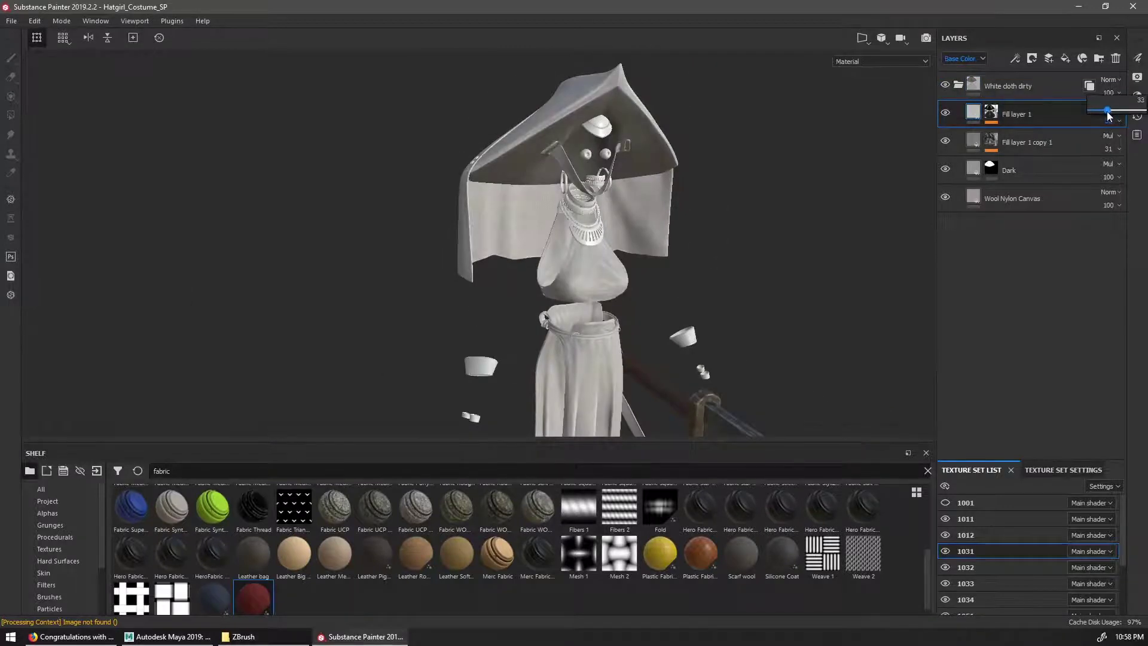
# Choose a brush from the Brushes collection, paint the Dark layer's mask on the hat, and inspect the mask and material
pyautogui.keyDown('alt'); pyautogui.moveTo(706, 239); pyautogui.dragTo(853, 231); pyautogui.keyUp('alt')
pyautogui.keyDown('alt'); pyautogui.moveTo(852, 232); pyautogui.dragTo(742, 188, button='right'); pyautogui.keyUp('alt')
pyautogui.moveTo(742, 189)
pyautogui.keyDown('alt'); pyautogui.mouseDown()
pyautogui.moveTo(826, 174)
pyautogui.moveTo(825, 249)
pyautogui.moveTo(697, 289)
pyautogui.mouseUp(); pyautogui.keyUp('alt')
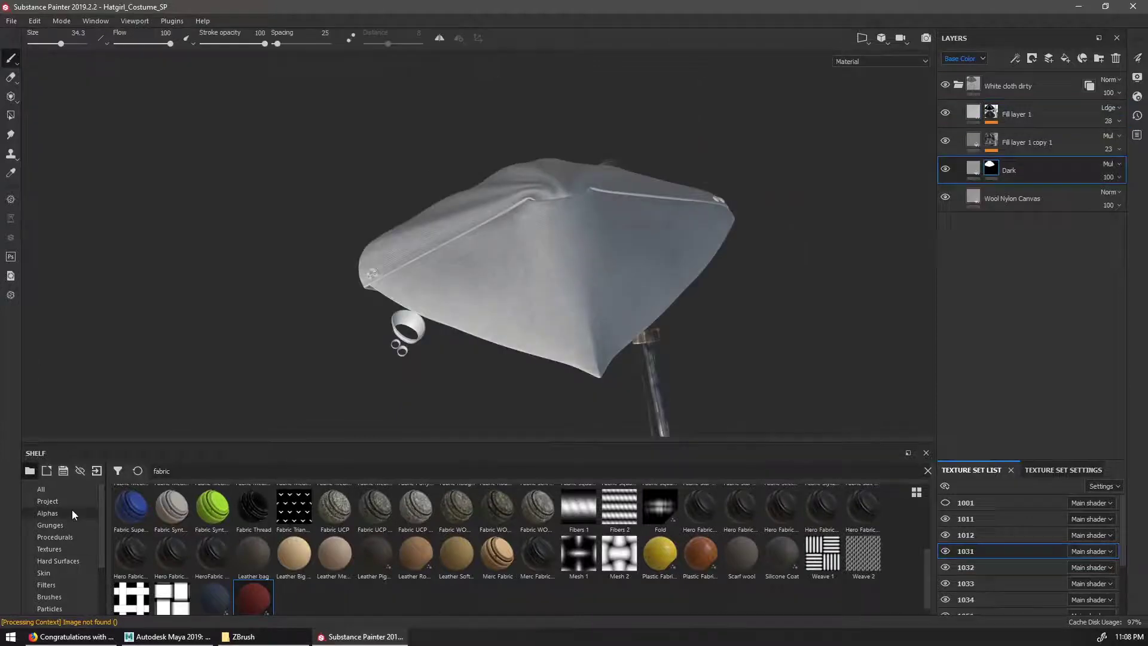
pyautogui.click(49, 597)
pyautogui.click(497, 507)
pyautogui.moveTo(578, 279)
pyautogui.mouseDown()
pyautogui.moveTo(644, 286)
pyautogui.moveTo(770, 230)
pyautogui.moveTo(569, 251)
pyautogui.moveTo(580, 295)
pyautogui.moveTo(578, 247)
pyautogui.moveTo(579, 290)
pyautogui.moveTo(578, 254)
pyautogui.moveTo(820, 229)
pyautogui.moveTo(808, 208)
pyautogui.moveTo(771, 239)
pyautogui.mouseUp()
pyautogui.keyDown('alt'); pyautogui.click(991, 168); pyautogui.keyUp('alt')
pyautogui.press('m')
pyautogui.keyDown('ctrl'); pyautogui.moveTo(604, 287); pyautogui.dragTo(574, 287, button='right'); pyautogui.keyUp('ctrl')
pyautogui.keyDown('alt'); pyautogui.moveTo(726, 216); pyautogui.dragTo(756, 189); pyautogui.keyUp('alt')
pyautogui.keyDown('alt'); pyautogui.moveTo(790, 219); pyautogui.dragTo(800, 243, button='right'); pyautogui.keyUp('alt')
pyautogui.keyDown('alt'); pyautogui.moveTo(800, 243); pyautogui.dragTo(732, 207); pyautogui.keyUp('alt')
pyautogui.keyDown('alt'); pyautogui.moveTo(732, 207); pyautogui.dragTo(641, 270, button='right'); pyautogui.keyUp('alt')
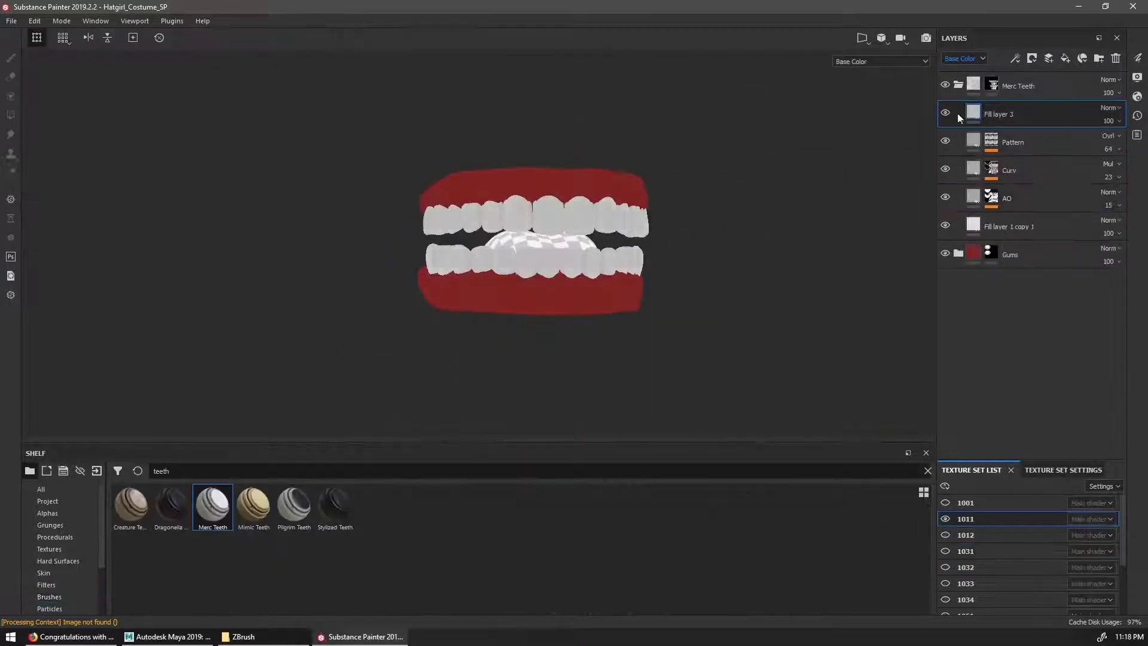
# Recolor Fill layer 3 on the teeth with an orange-brown base color and toggle the layer to compare
pyautogui.rightClick(837, 269)
pyautogui.click(830, 295)
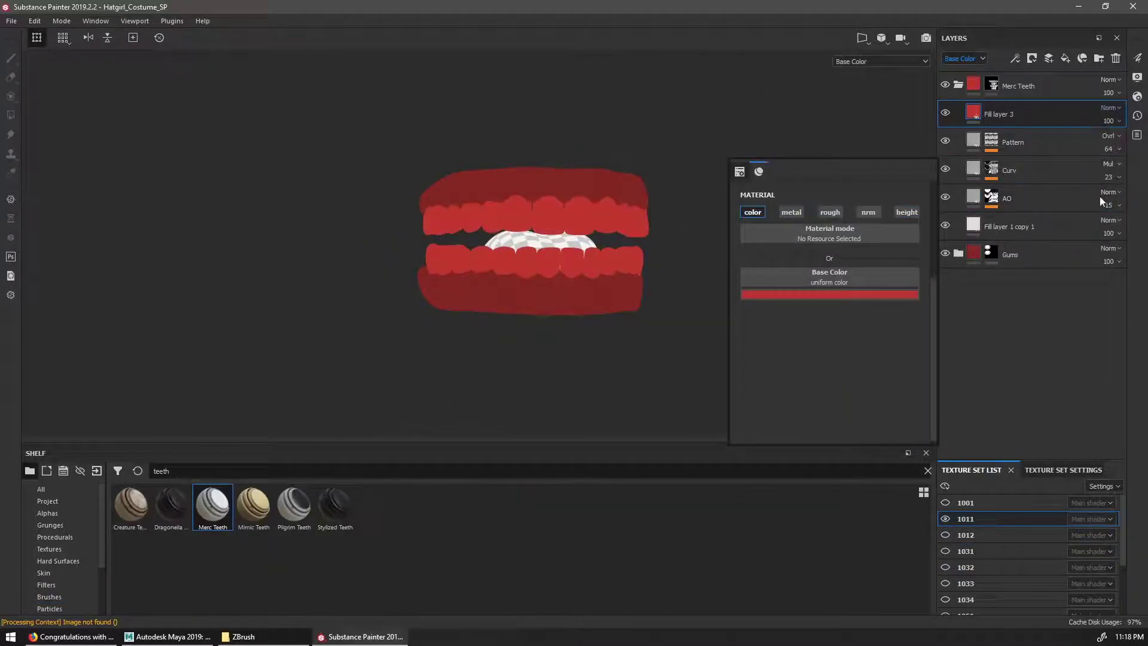
pyautogui.click(845, 295)
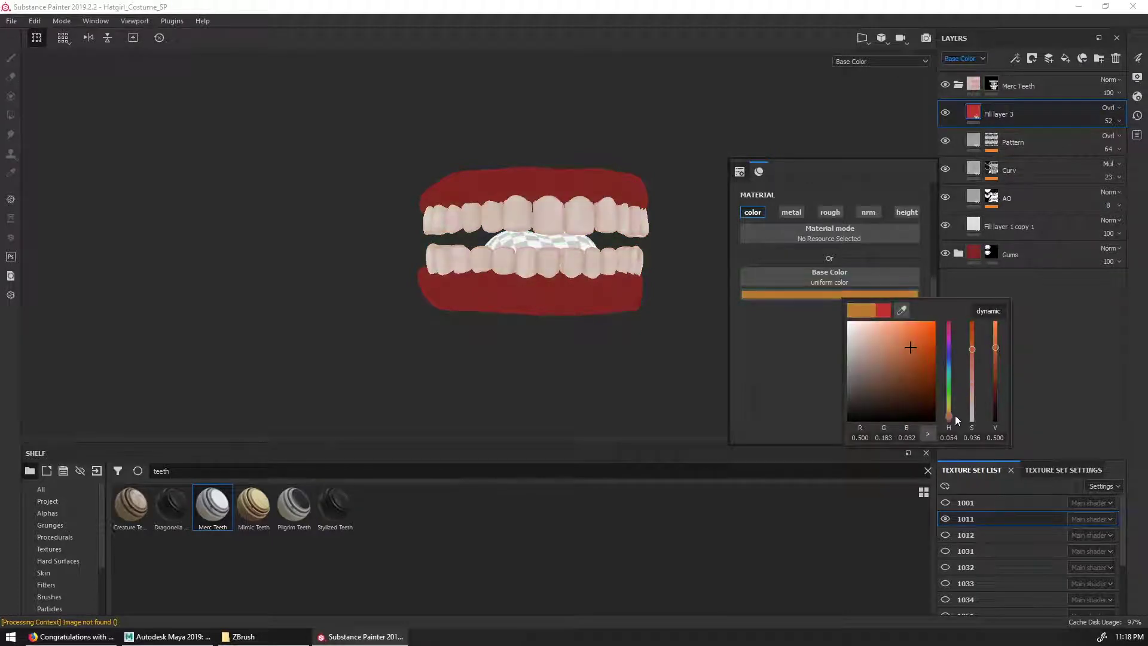
pyautogui.moveTo(956, 415); pyautogui.dragTo(972, 380)
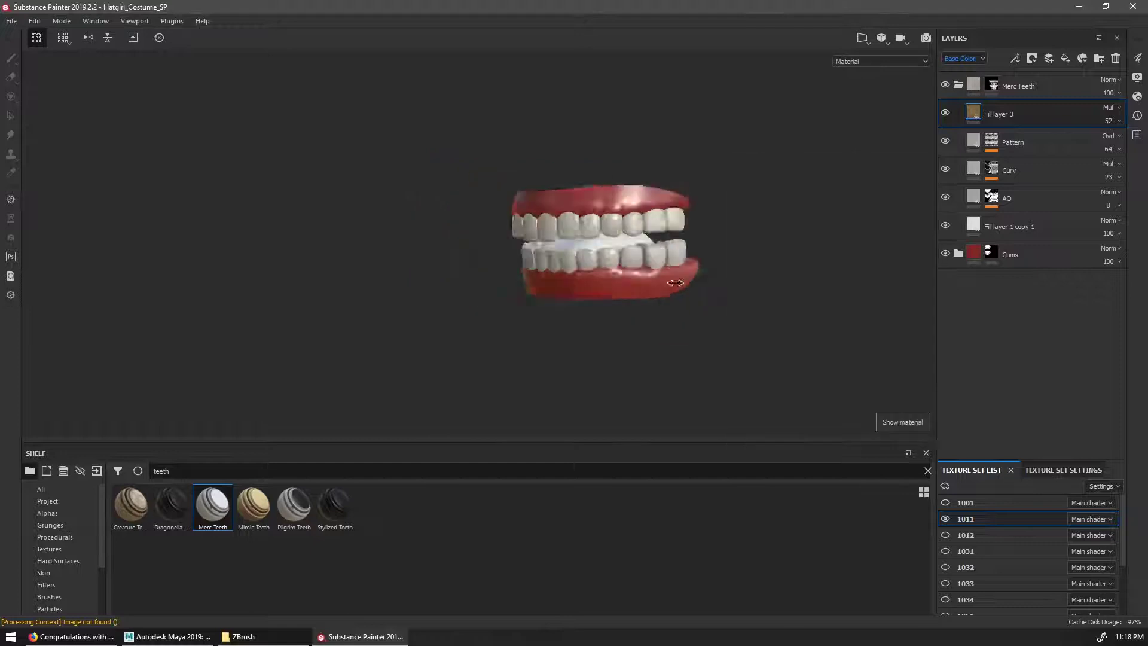
pyautogui.click(946, 114)
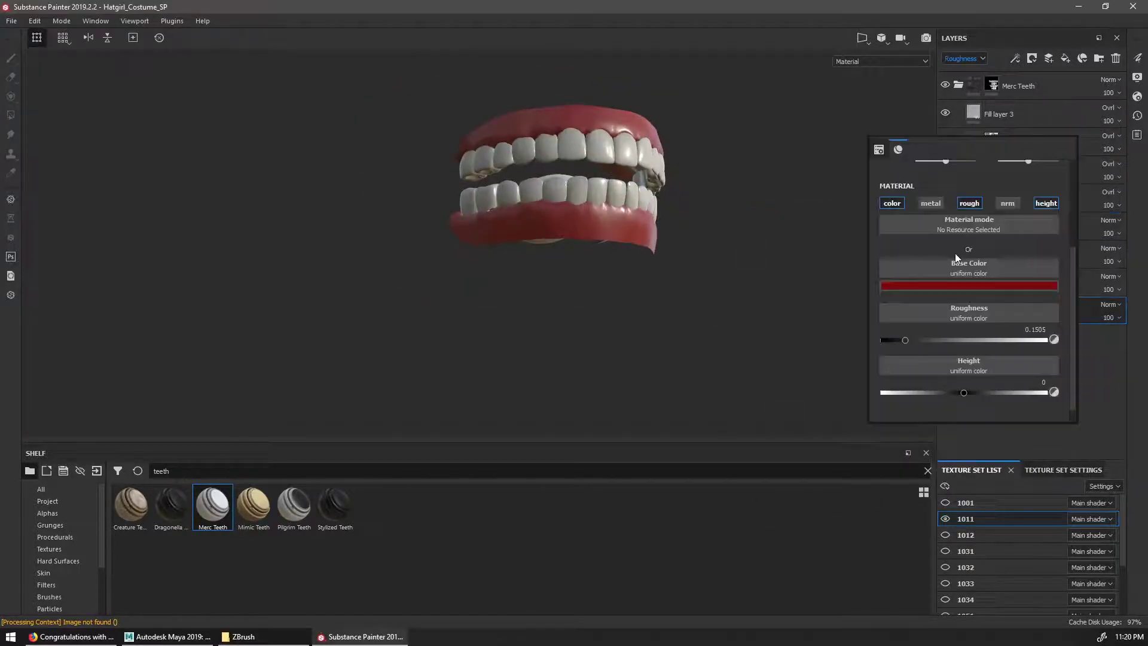
# Lower the roughness of the dark red gums fill slightly and check the gloss on the model
pyautogui.moveTo(905, 340); pyautogui.dragTo(899, 341)
pyautogui.click(820, 249)
pyautogui.moveTo(819, 249)
pyautogui.keyDown('alt'); pyautogui.mouseDown()
pyautogui.moveTo(893, 242)
pyautogui.moveTo(816, 264)
pyautogui.mouseUp(); pyautogui.keyUp('alt')
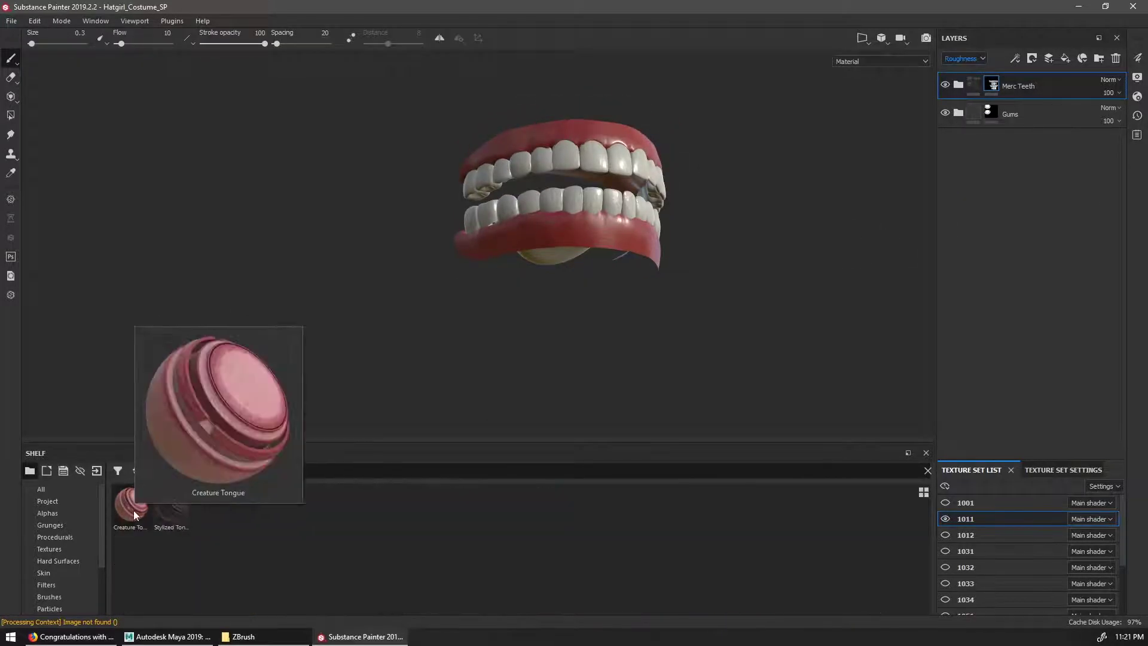
# Add the Creature Tongue material to texture set 1011 and show its Capillaries layer on the tongue
pyautogui.moveTo(131, 506); pyautogui.dragTo(1060, 99)
pyautogui.keyDown('alt'); pyautogui.moveTo(556, 197); pyautogui.dragTo(556, 347); pyautogui.keyUp('alt')
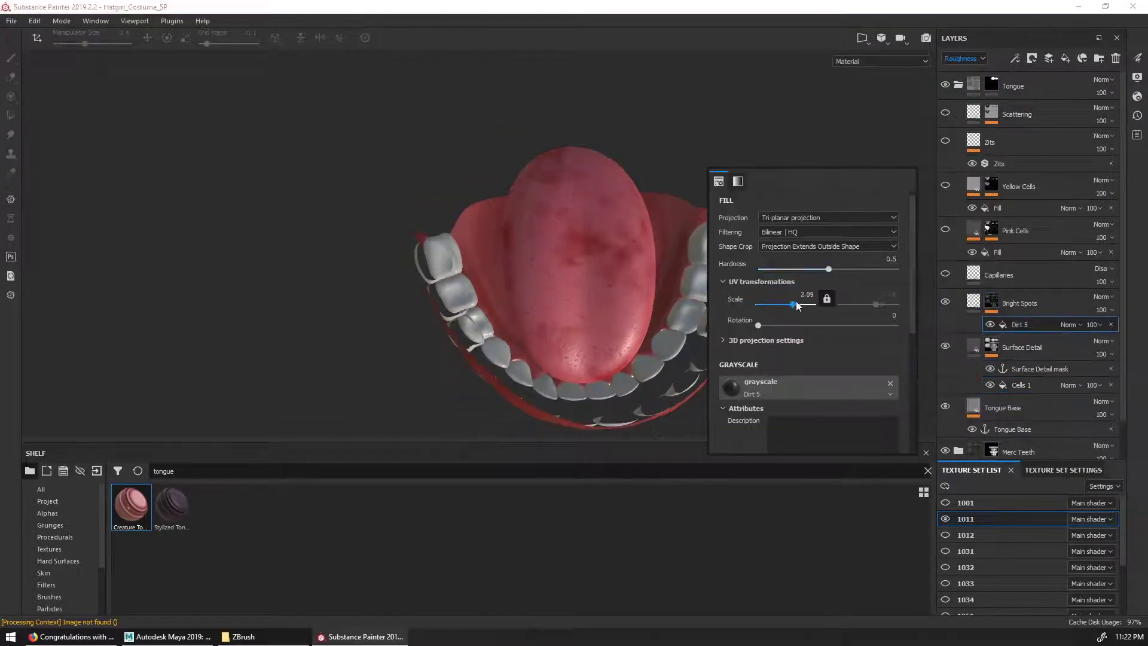
pyautogui.click(955, 273)
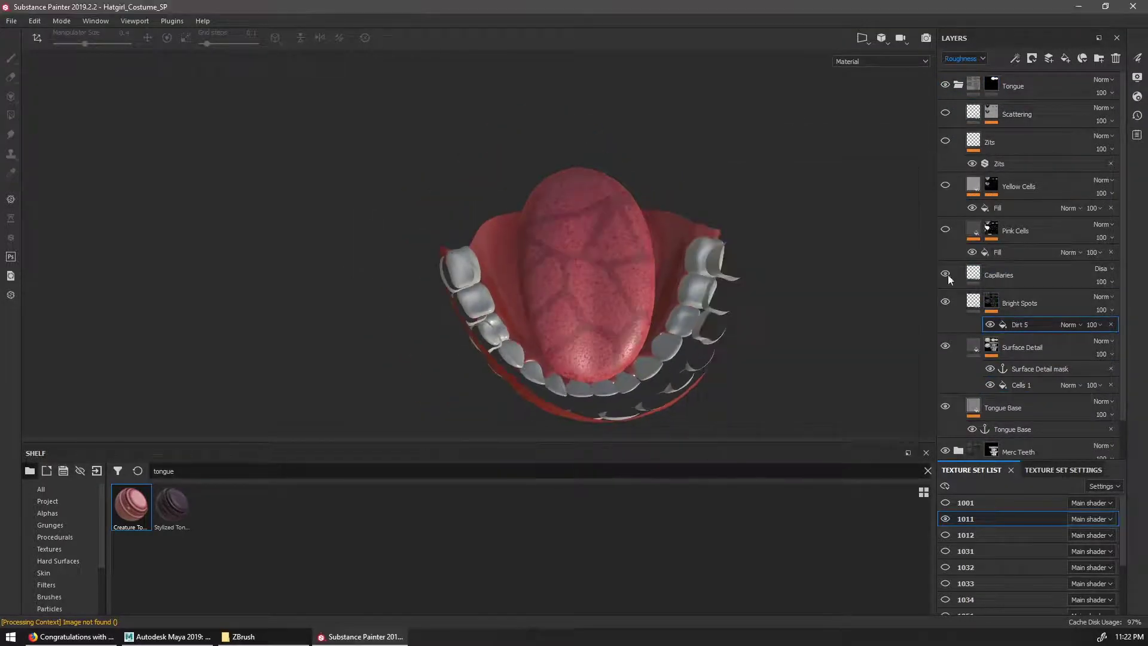
pyautogui.keyDown('alt'); pyautogui.moveTo(856, 293); pyautogui.dragTo(862, 290); pyautogui.keyUp('alt')
# Show the tongue's Yellow Cells layer with the layer channel set to Base Color, and raise its Mask Editor's curvature opacity
pyautogui.click(947, 185)
pyautogui.click(1102, 193)
pyautogui.click(964, 58)
pyautogui.click(961, 71)
pyautogui.click(1080, 209)
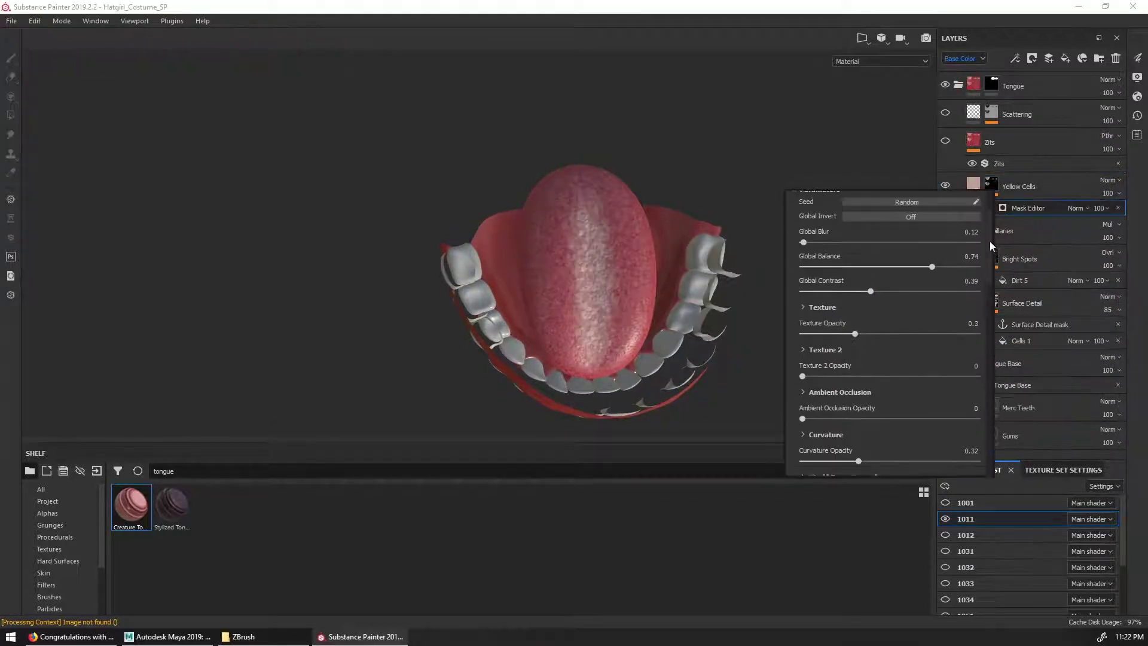
pyautogui.moveTo(859, 457); pyautogui.dragTo(904, 457)
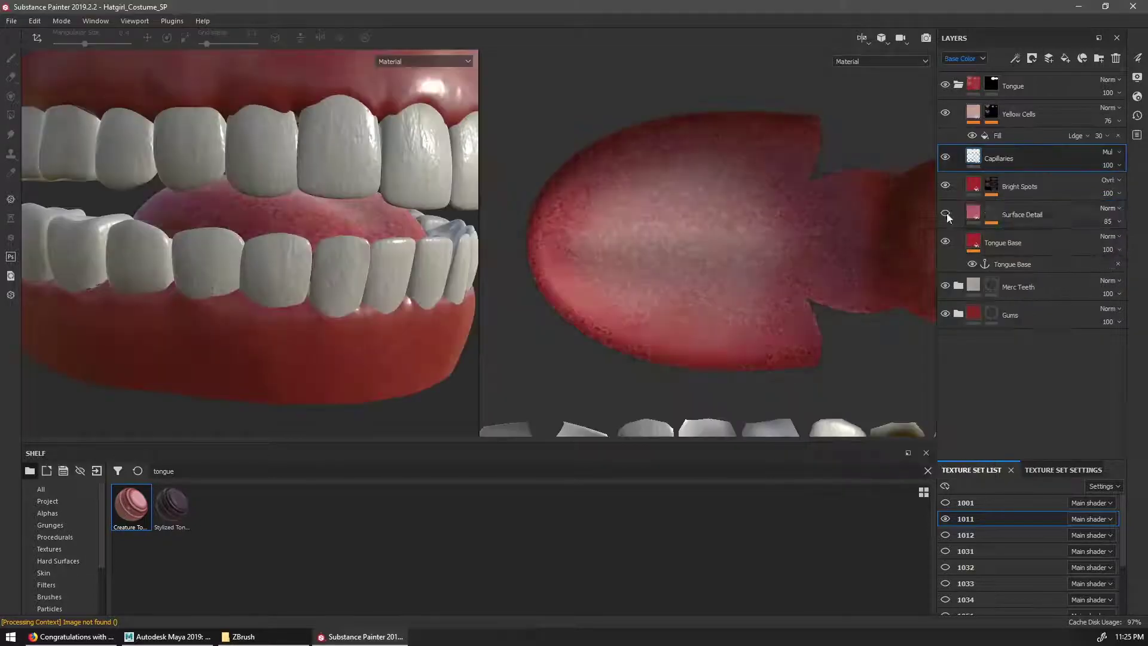
# Mask the tongue's cells layer with a Cells 2 fill in tri-planar projection and adjust the layer's height
pyautogui.click(1029, 252)
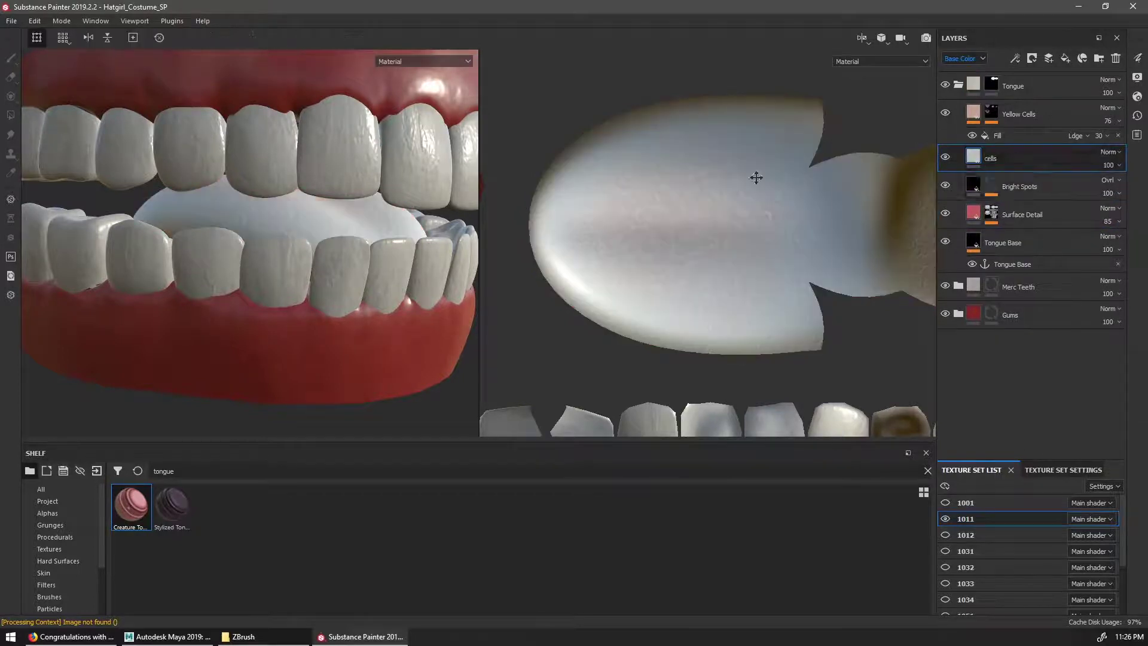
pyautogui.click(936, 362)
pyautogui.click(977, 420)
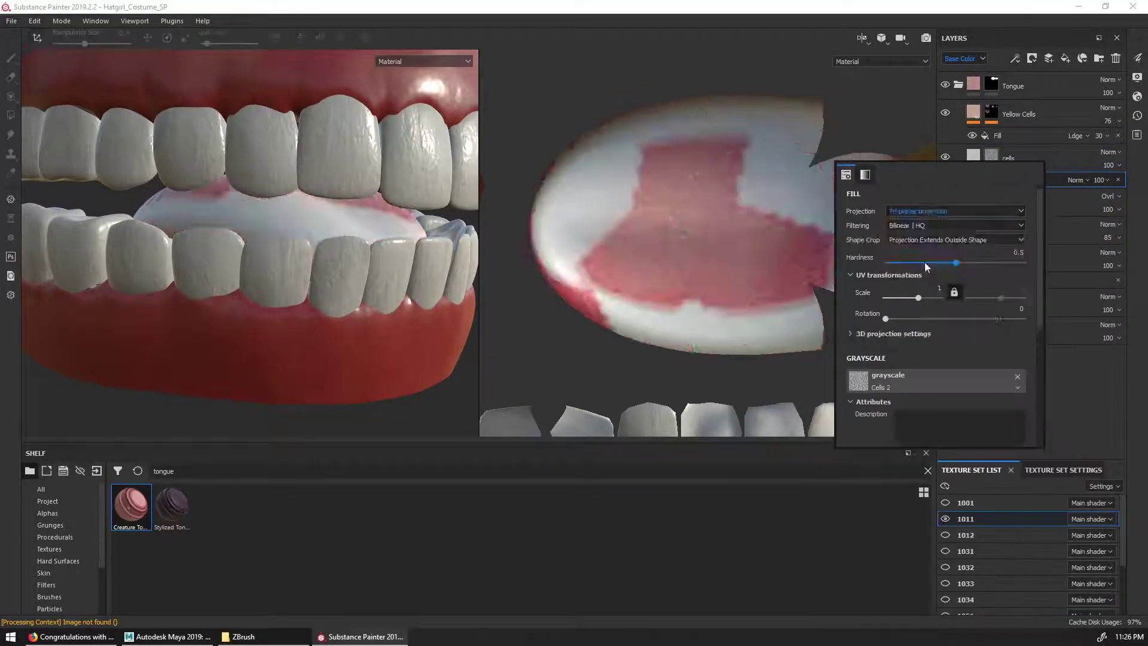
pyautogui.click(927, 240)
pyautogui.click(800, 275)
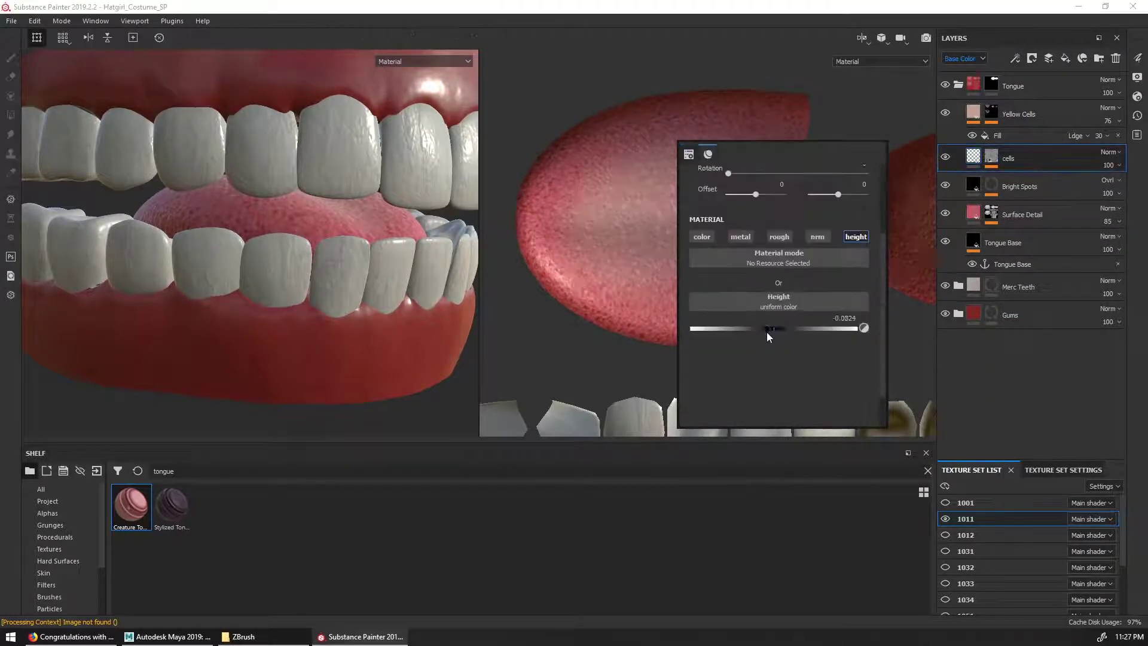
pyautogui.moveTo(767, 332); pyautogui.dragTo(777, 328)
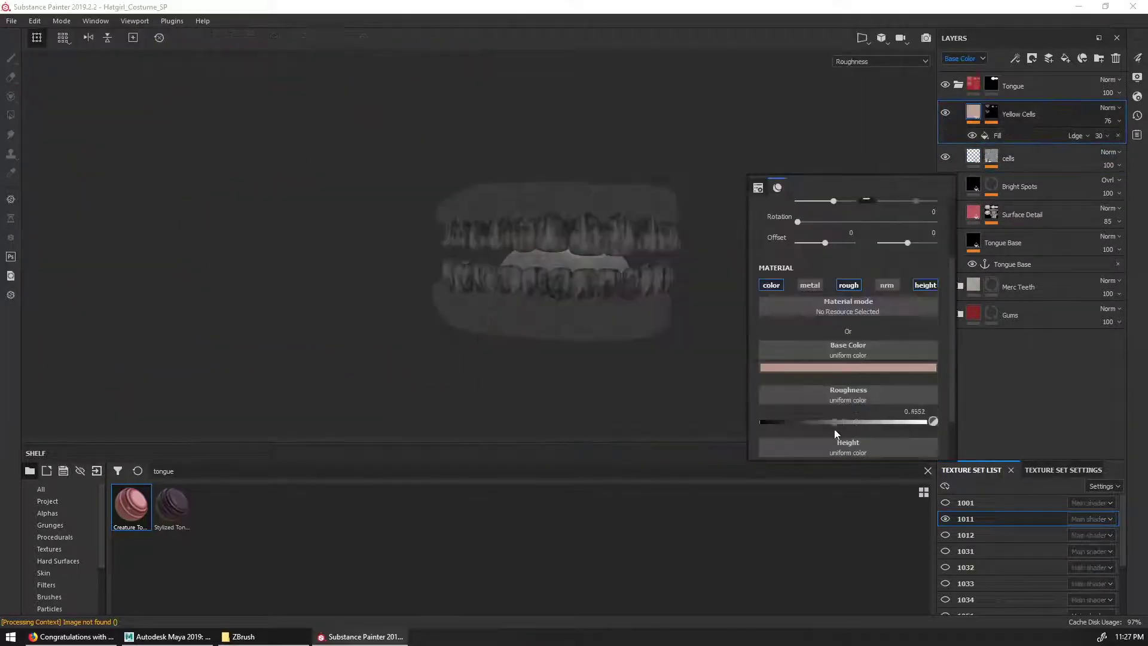
# Raise the roughness of the Tongue Base layer and open the Surface Detail layer's properties
pyautogui.click(1036, 242)
pyautogui.rightClick(805, 243)
pyautogui.moveTo(1002, 372); pyautogui.dragTo(1002, 424)
pyautogui.moveTo(867, 453); pyautogui.dragTo(897, 463)
pyautogui.click(1023, 215)
pyautogui.rightClick(866, 232)
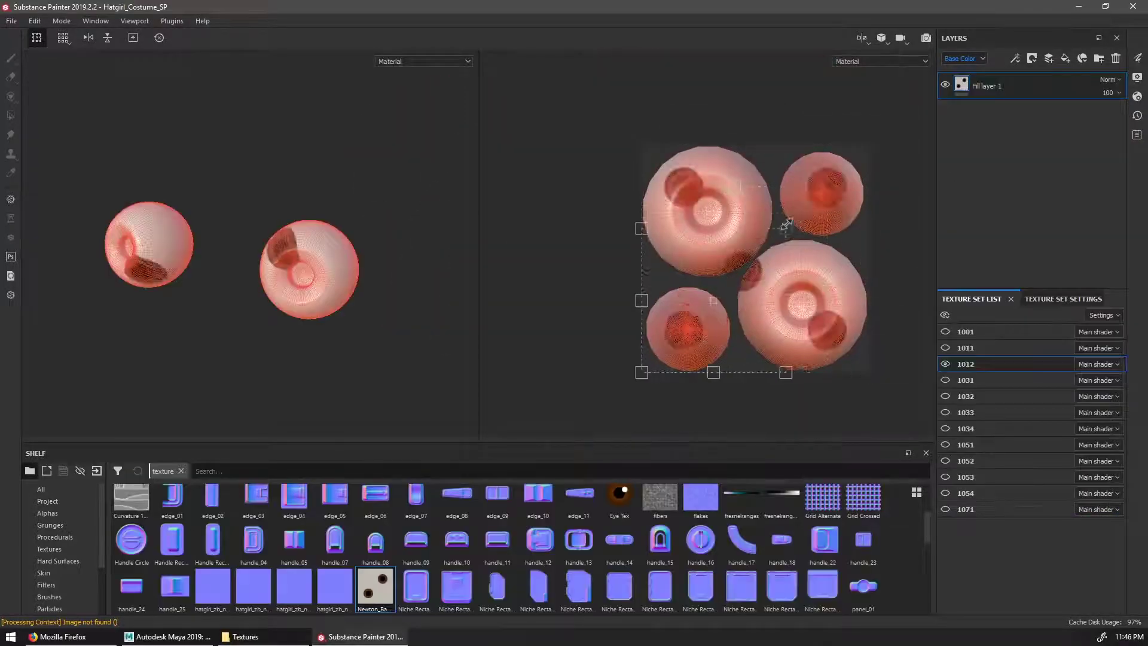
# Scale up and reposition Fill layer 1's eye texture so its iris sits over the first eyeball's iris
pyautogui.scroll(4, 705, 213)
pyautogui.moveTo(795, 129); pyautogui.dragTo(906, 18)
pyautogui.scroll(-3, 688, 233)
pyautogui.moveTo(771, 239); pyautogui.dragTo(717, 293)
pyautogui.scroll(4, 717, 190)
pyautogui.moveTo(816, 77); pyautogui.dragTo(873, 18)
pyautogui.moveTo(811, 195); pyautogui.dragTo(752, 249)
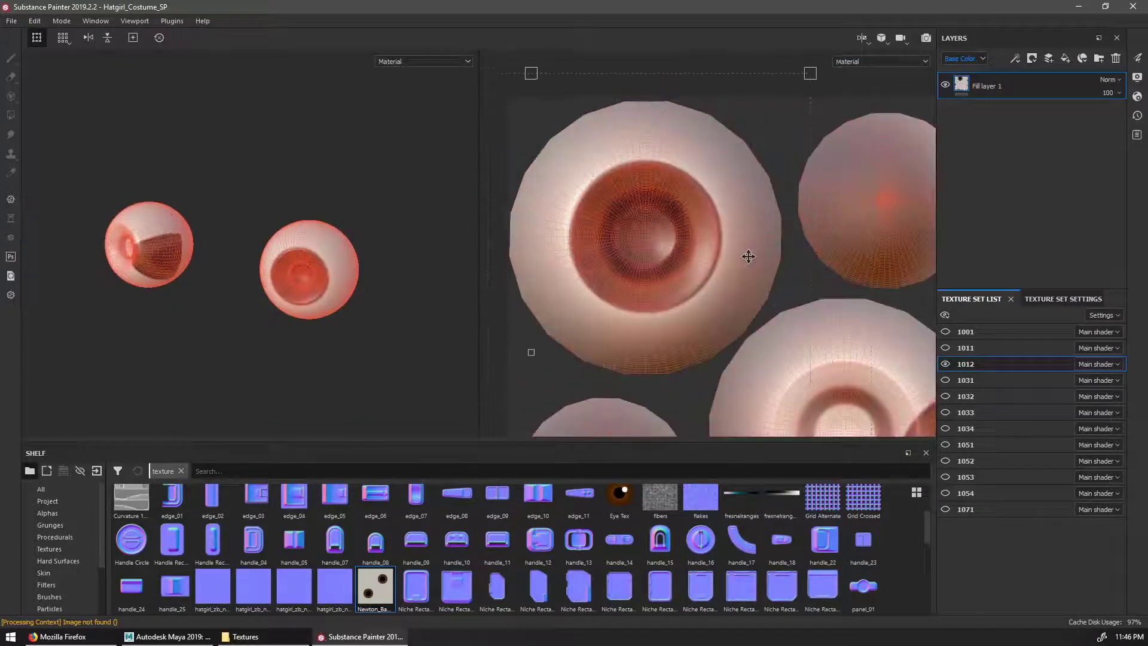
# Turn off the mesh wireframe and fine-tune the eye texture's scale and position on the first eyeball
pyautogui.keyDown('alt'); pyautogui.moveTo(383, 305); pyautogui.dragTo(413, 383, button='right'); pyautogui.keyUp('alt')
pyautogui.click(1138, 96)
pyautogui.click(1138, 77)
pyautogui.click(917, 336)
pyautogui.moveTo(810, 74); pyautogui.dragTo(795, 89)
pyautogui.moveTo(711, 341)
pyautogui.mouseDown()
pyautogui.moveTo(738, 325)
pyautogui.moveTo(723, 330)
pyautogui.mouseUp()
pyautogui.keyDown('alt'); pyautogui.moveTo(409, 388); pyautogui.dragTo(351, 392); pyautogui.keyUp('alt')
pyautogui.click(1118, 78)
pyautogui.rightClick(1043, 154)
pyautogui.scroll(-10, 945, 335)
pyautogui.moveTo(897, 351); pyautogui.dragTo(976, 353)
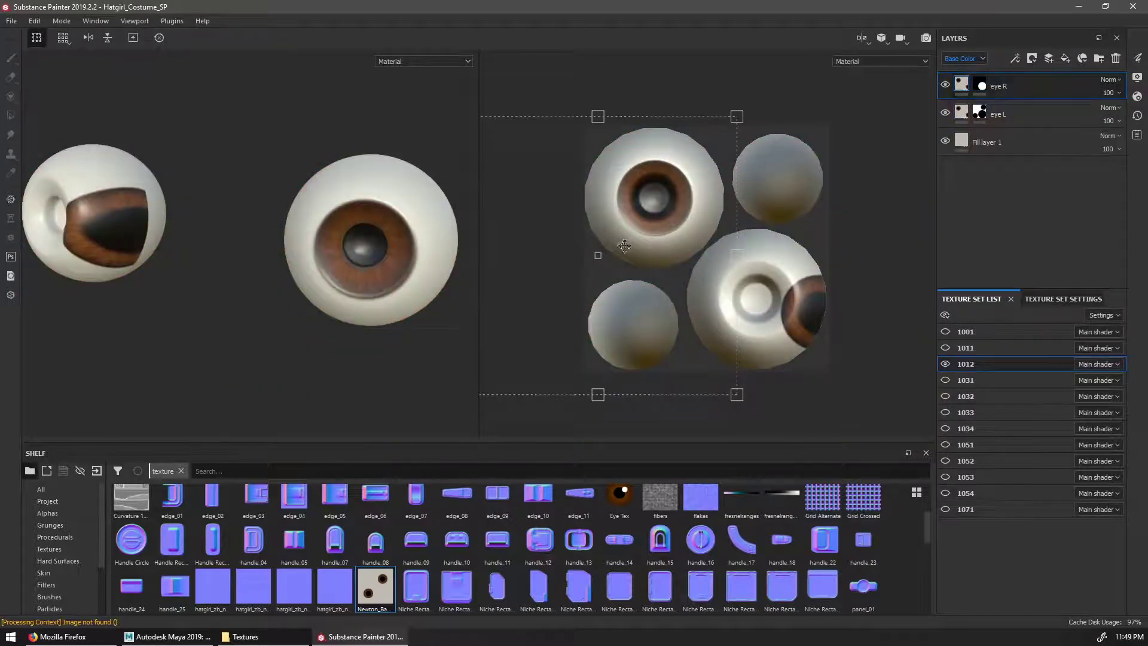
# Move the eye R layer's texture so its iris lines up with the second eyeball in the UV layout
pyautogui.moveTo(625, 246); pyautogui.dragTo(583, 224)
pyautogui.press('c')
pyautogui.press('c')
pyautogui.scroll(1, 606, 302)
pyautogui.press('m')
pyautogui.scroll(3, 597, 305)
pyautogui.moveTo(595, 305); pyautogui.dragTo(563, 309)
# Enable roughness on the eye L layer and use the Newton_BaseColor.1002 texture for it in the full 3D view
pyautogui.keyDown('alt'); pyautogui.moveTo(294, 323); pyautogui.dragTo(588, 363); pyautogui.keyUp('alt')
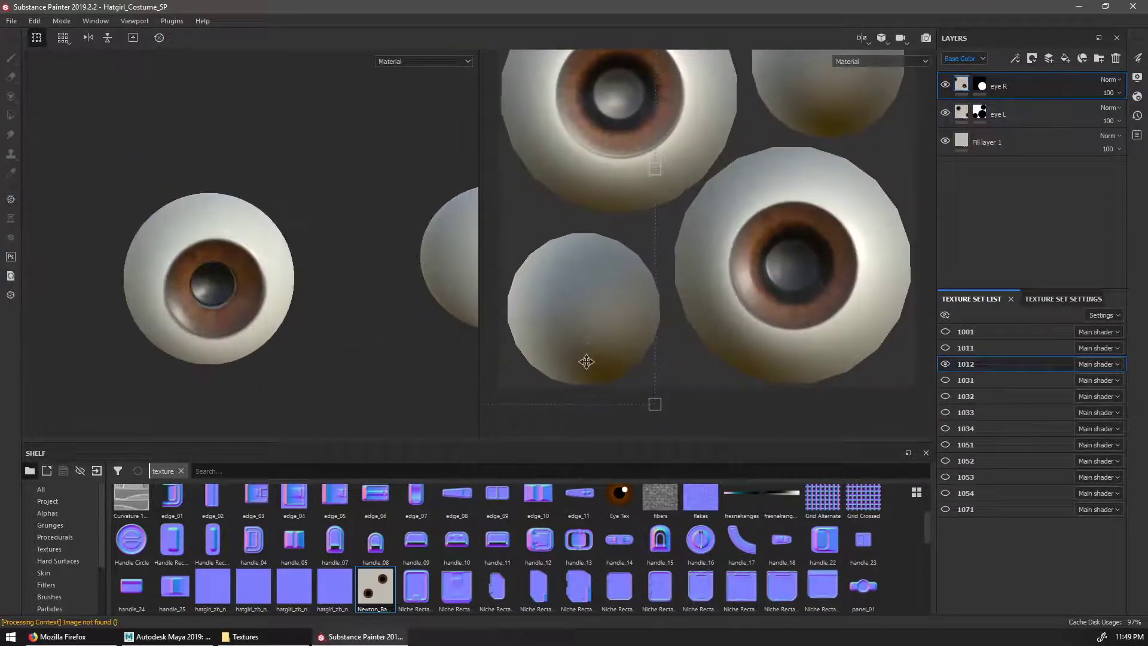
pyautogui.keyDown('alt'); pyautogui.moveTo(310, 335); pyautogui.dragTo(606, 367); pyautogui.keyUp('alt')
pyautogui.keyDown('alt'); pyautogui.moveTo(323, 352); pyautogui.dragTo(897, 245); pyautogui.keyUp('alt')
pyautogui.press('m')
pyautogui.press('F2')
pyautogui.keyDown('alt'); pyautogui.moveTo(688, 341); pyautogui.dragTo(749, 309, button='middle'); pyautogui.keyUp('alt')
pyautogui.click(1017, 114)
pyautogui.rightClick(673, 281)
pyautogui.moveTo(375, 589); pyautogui.dragTo(397, 604)
pyautogui.click(669, 212)
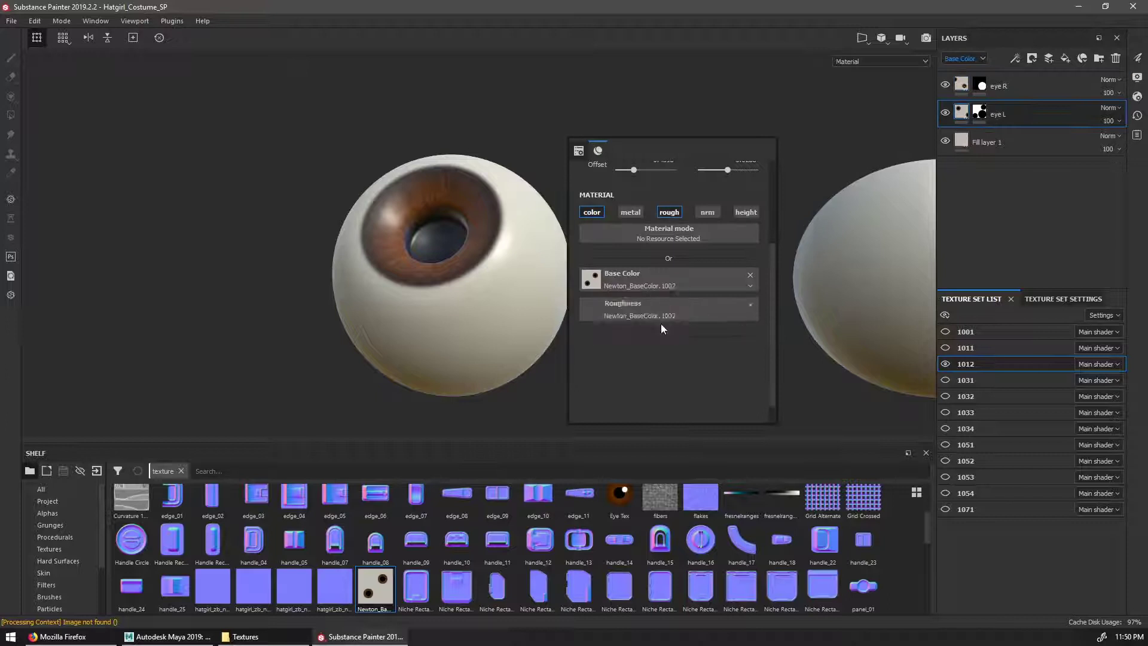
pyautogui.keyDown('alt'); pyautogui.moveTo(668, 310); pyautogui.dragTo(585, 347); pyautogui.keyUp('alt')
# Enable roughness on the eye R layer with Newton_BaseColor.1002 and check the roughness channel on both eyes
pyautogui.rightClick(774, 387)
pyautogui.click(772, 321)
pyautogui.click(967, 84)
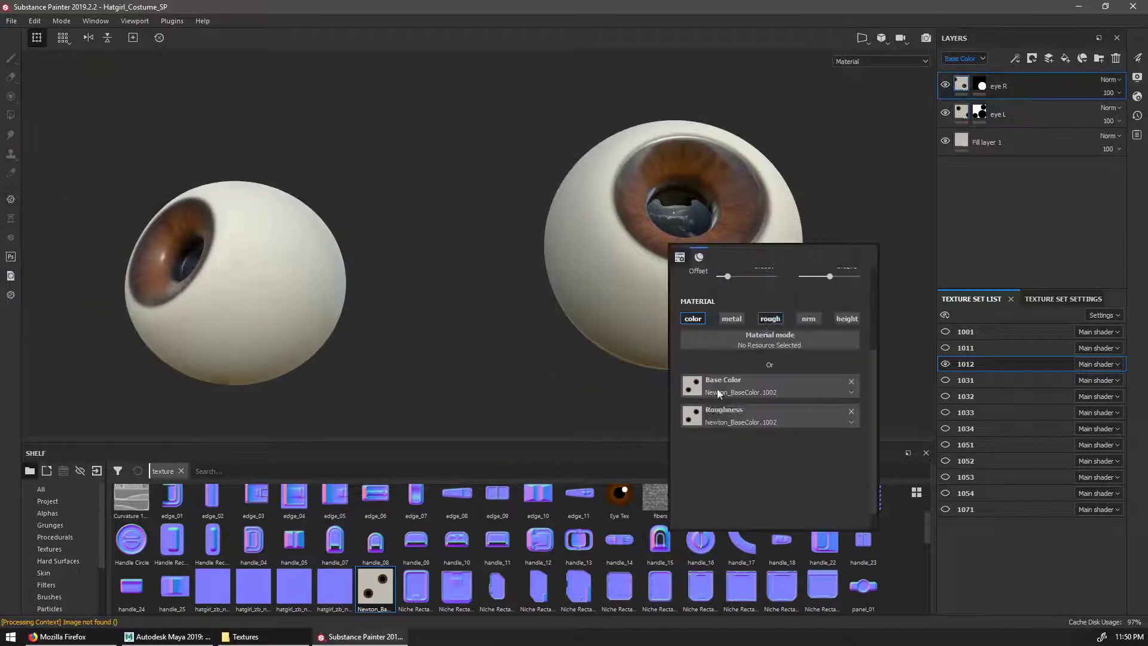
pyautogui.press('c')
pyautogui.press('c')
pyautogui.press('c')
pyautogui.keyDown('alt'); pyautogui.moveTo(711, 287); pyautogui.dragTo(661, 321); pyautogui.keyUp('alt')
pyautogui.keyDown('alt'); pyautogui.moveTo(661, 321); pyautogui.dragTo(622, 341, button='right'); pyautogui.keyUp('alt')
# Enable roughness on the eyes' Fill layer 1 and set it to about 0.65
pyautogui.click(1005, 143)
pyautogui.rightClick(886, 328)
pyautogui.moveTo(946, 112)
pyautogui.mouseDown()
pyautogui.moveTo(946, 85)
pyautogui.moveTo(946, 113)
pyautogui.mouseUp()
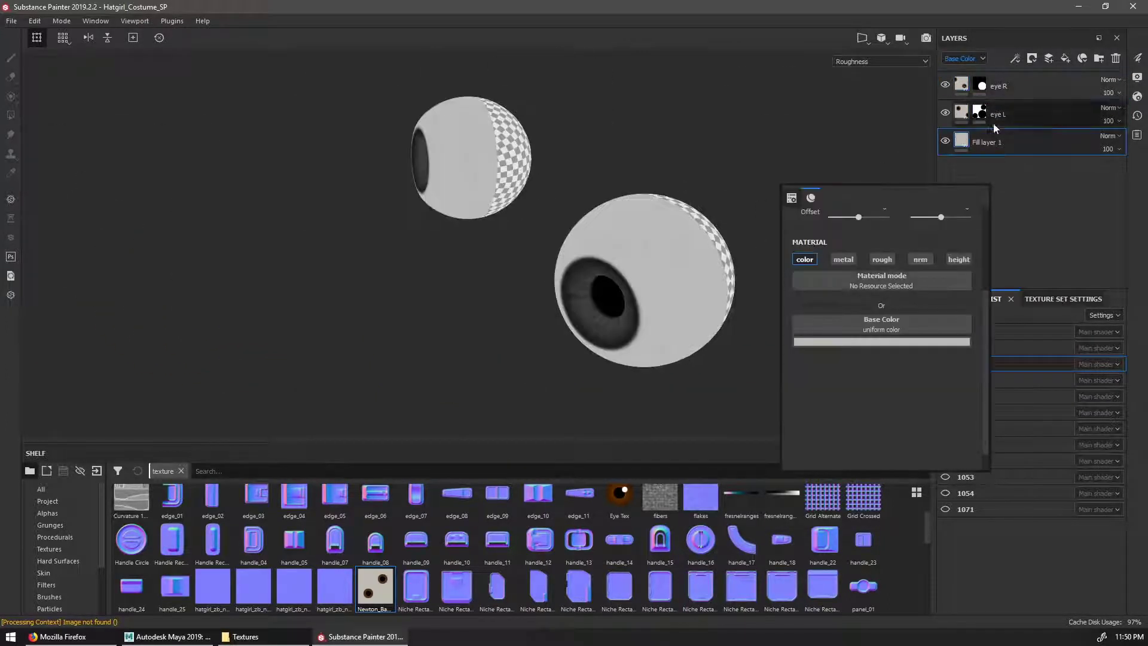
pyautogui.click(882, 259)
pyautogui.moveTo(892, 396); pyautogui.dragTo(903, 396)
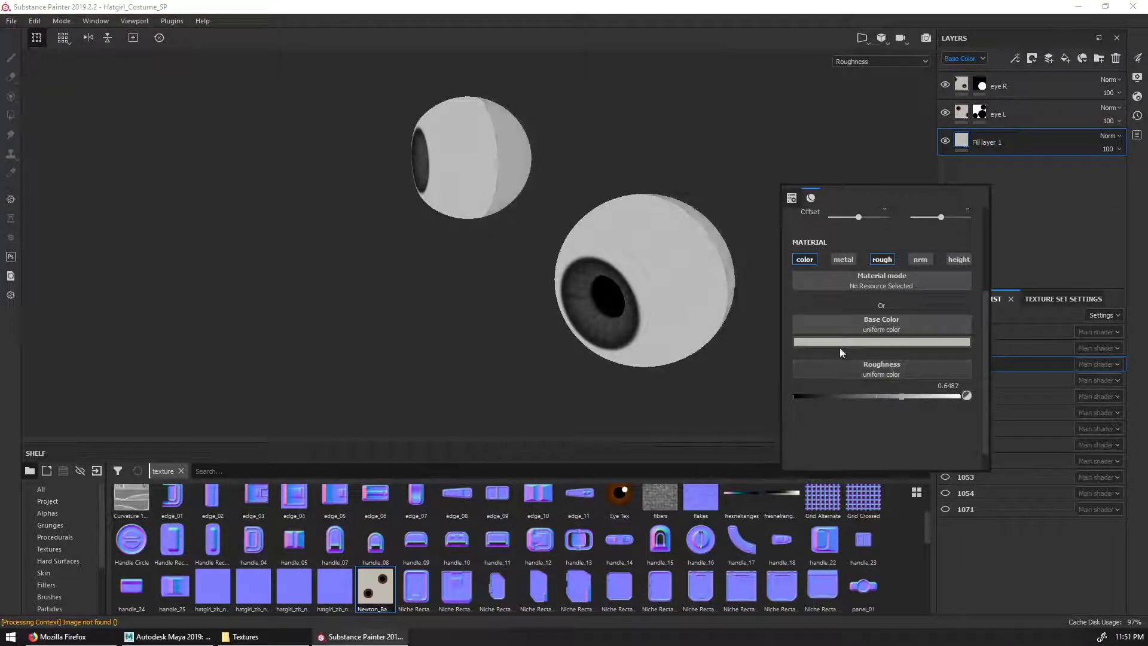
# Raise Fill layer 1's roughness slightly to blend the backs of the eyeballs with their fronts
pyautogui.keyDown('alt'); pyautogui.moveTo(706, 335); pyautogui.dragTo(509, 335); pyautogui.keyUp('alt')
pyautogui.rightClick(848, 287)
pyautogui.moveTo(864, 355); pyautogui.dragTo(872, 354)
pyautogui.keyDown('alt'); pyautogui.moveTo(658, 299); pyautogui.dragTo(778, 311, button='right'); pyautogui.keyUp('alt')
pyautogui.rightClick(911, 329)
pyautogui.moveTo(934, 396); pyautogui.dragTo(936, 395)
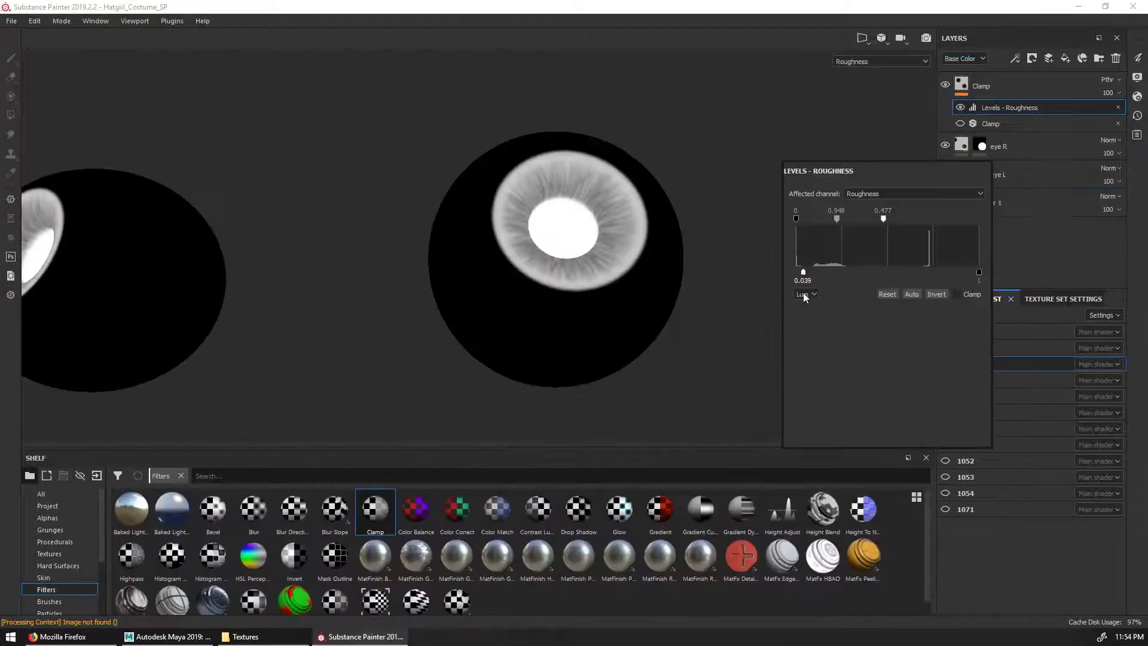
# Raise the minimum output of the Clamp layer's roughness Levels to about 0.54, and increase it further after checking the eyes
pyautogui.moveTo(803, 272); pyautogui.dragTo(909, 275)
pyautogui.press('m')
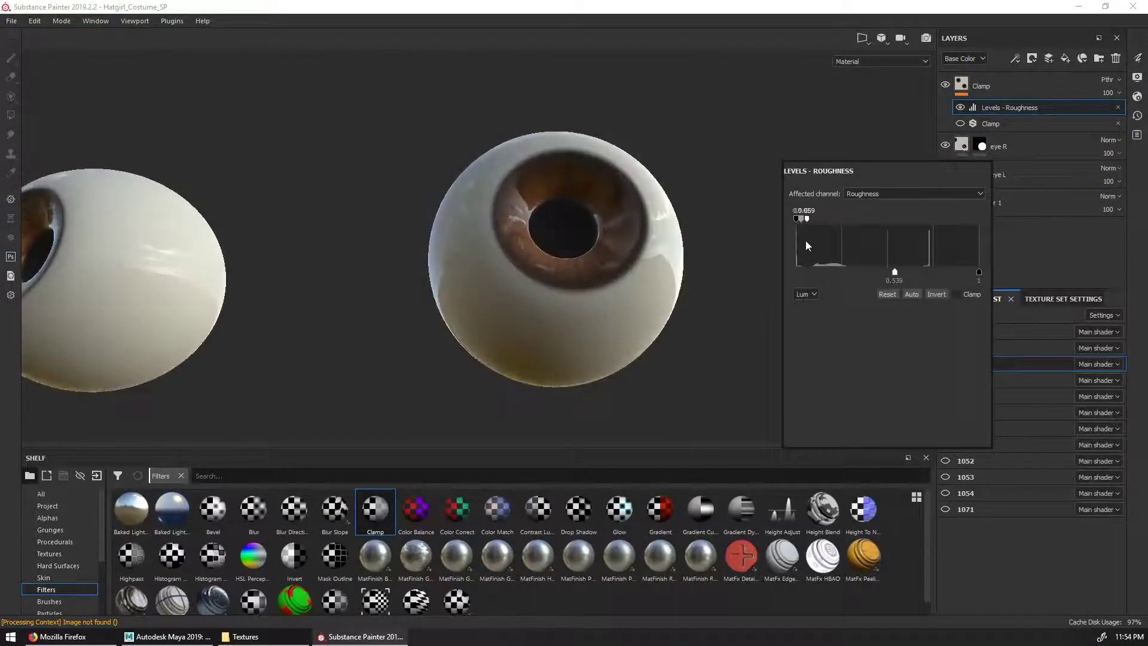
pyautogui.keyDown('alt'); pyautogui.moveTo(777, 279); pyautogui.dragTo(769, 281); pyautogui.keyUp('alt')
pyautogui.keyDown('alt'); pyautogui.moveTo(770, 282); pyautogui.dragTo(747, 293, button='right'); pyautogui.keyUp('alt')
pyautogui.press('c')
pyautogui.rightClick(921, 337)
pyautogui.moveTo(931, 309); pyautogui.dragTo(993, 309)
pyautogui.press('m')
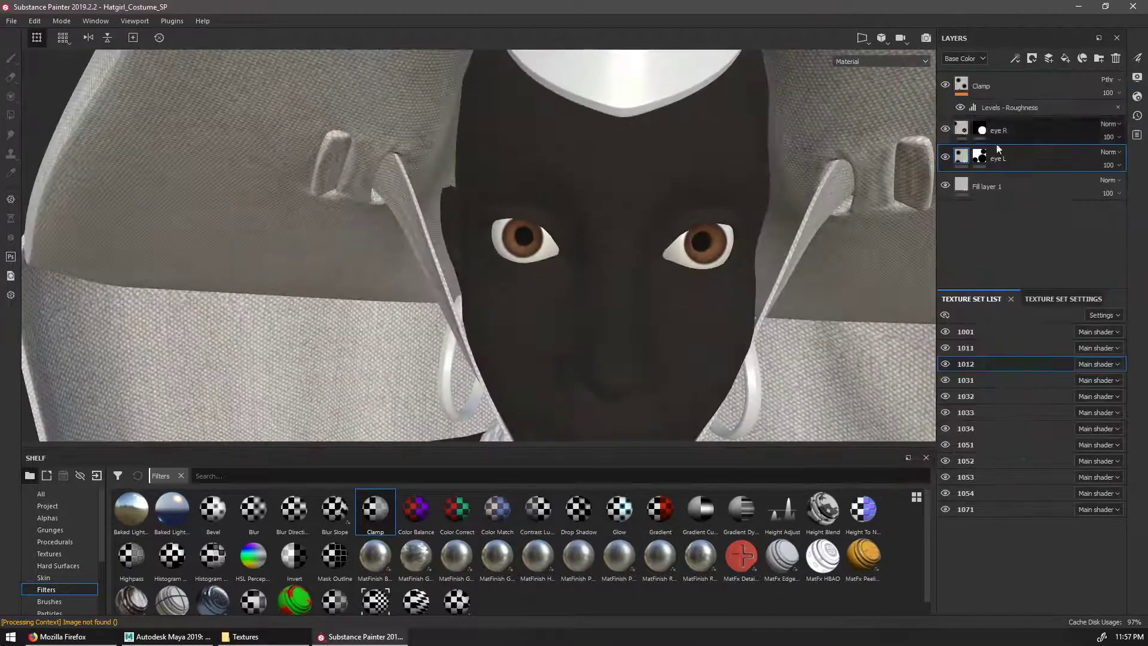
# Show the 3D and UV views side by side to examine the iris placement on the face
pyautogui.press('F1')
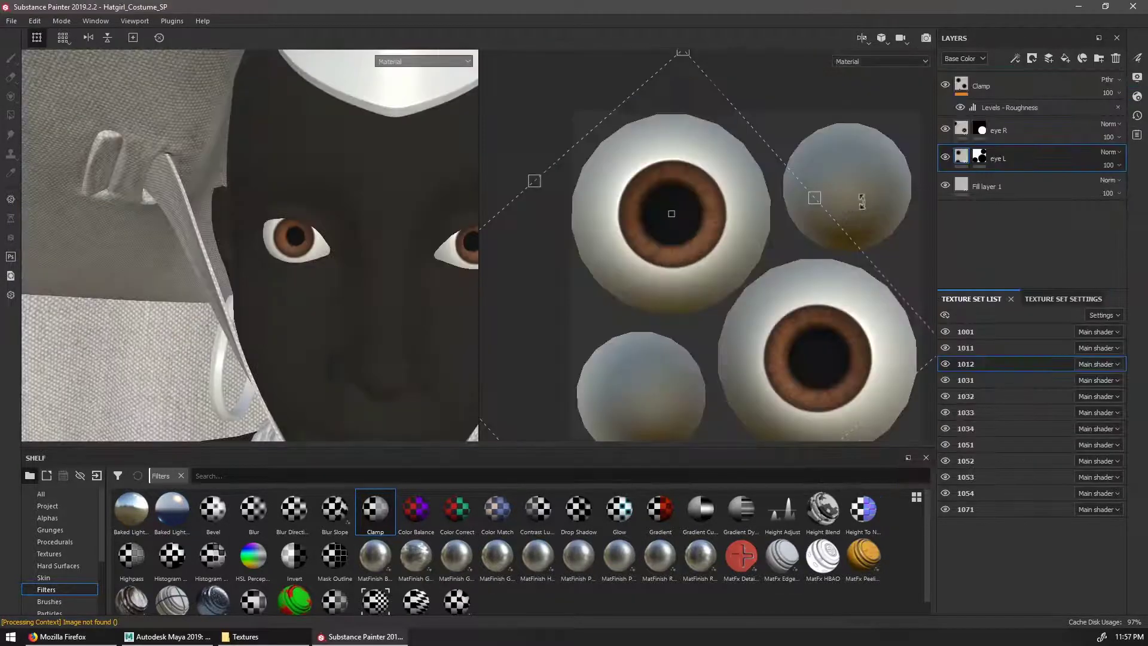
pyautogui.press('f')
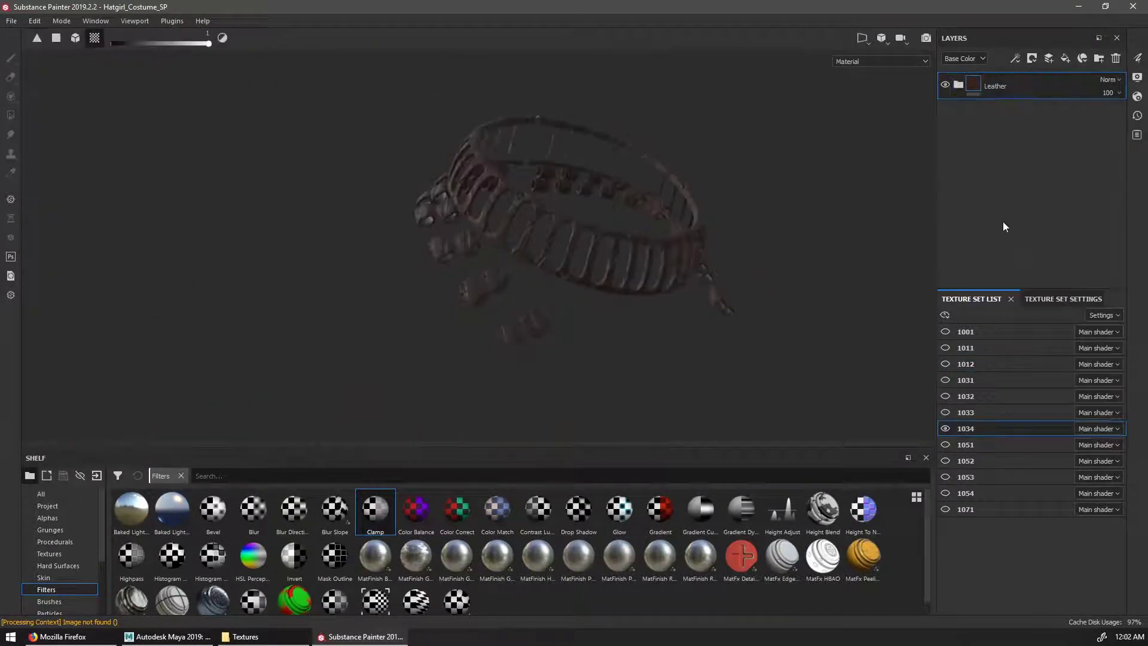
# Inspect the leather belt in texture set 1034 up close and select the effect in Fill layer 1's mask
pyautogui.scroll(3, 1003, 221)
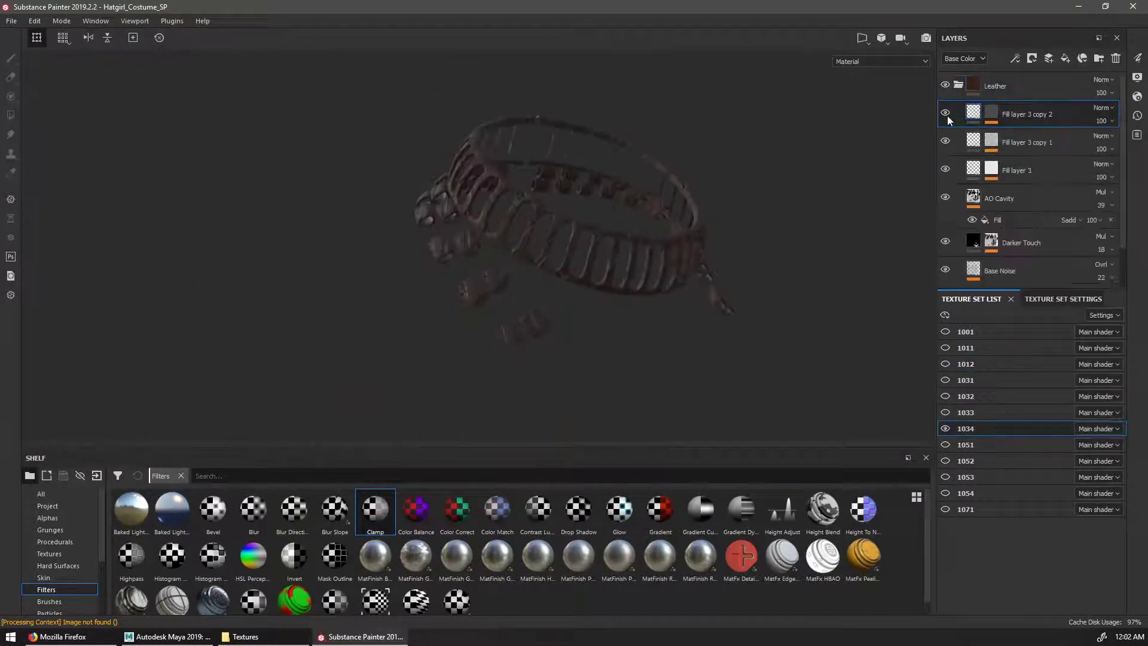
pyautogui.hotkey('alt', 'q')
pyautogui.keyDown('alt'); pyautogui.moveTo(538, 257); pyautogui.dragTo(631, 321, button='right'); pyautogui.keyUp('alt')
pyautogui.hotkey('alt', 'q')
pyautogui.press('f')
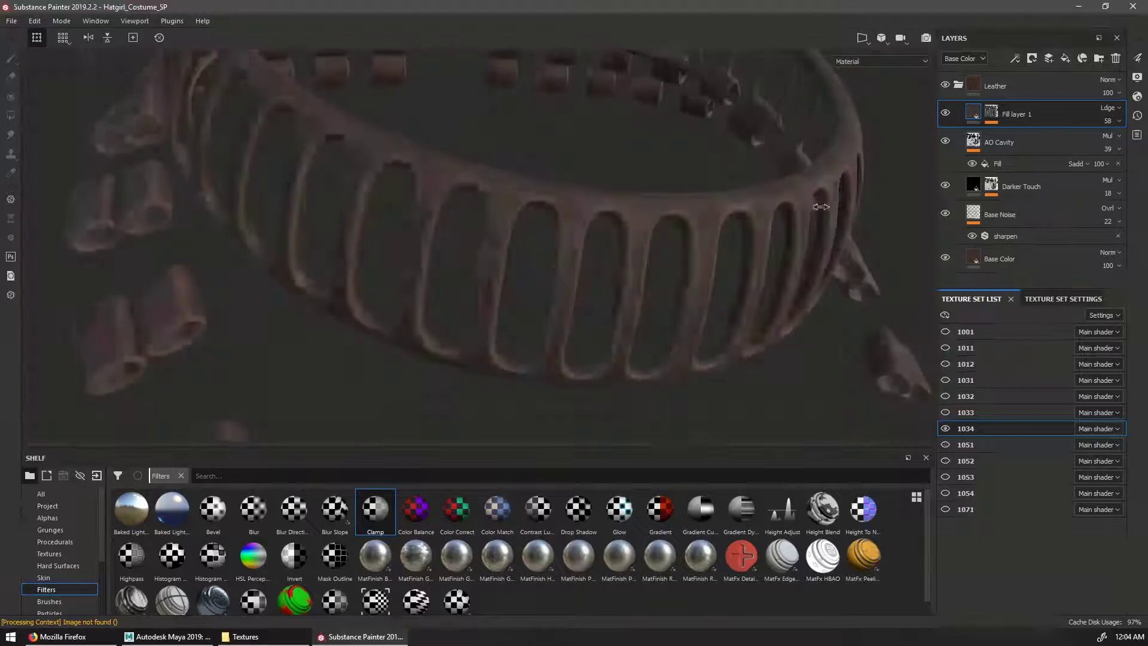
pyautogui.click(992, 114)
pyautogui.click(1020, 135)
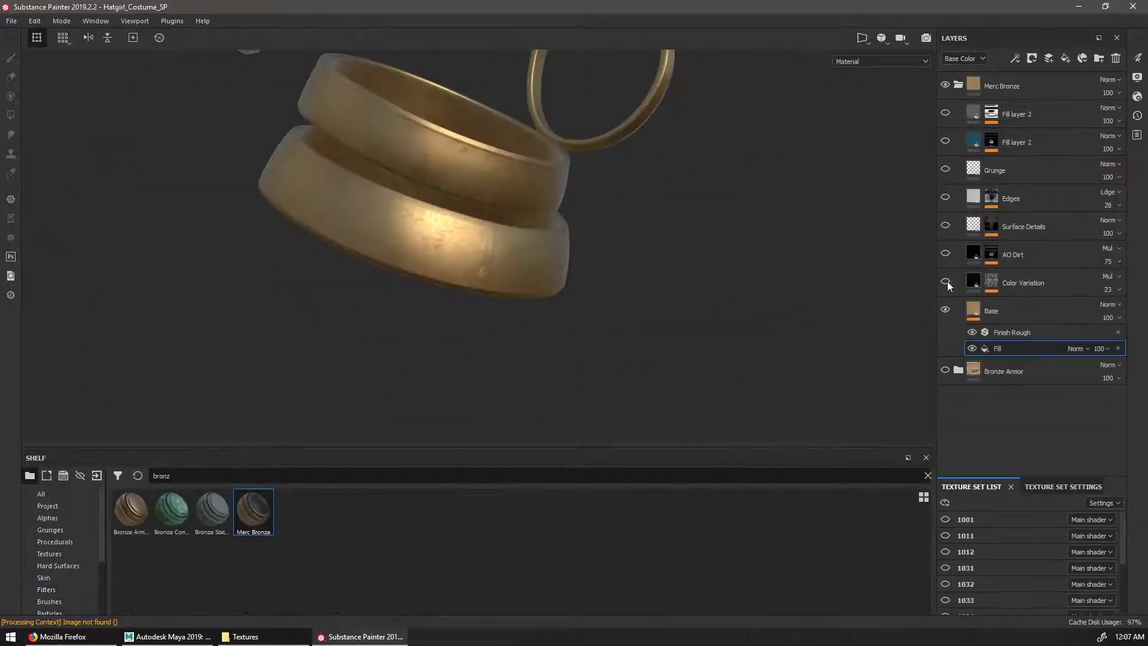
# Show the Color Variation and AO Dirt layers of Merc Bronze and review the bracelets' individual channels
pyautogui.click(948, 282)
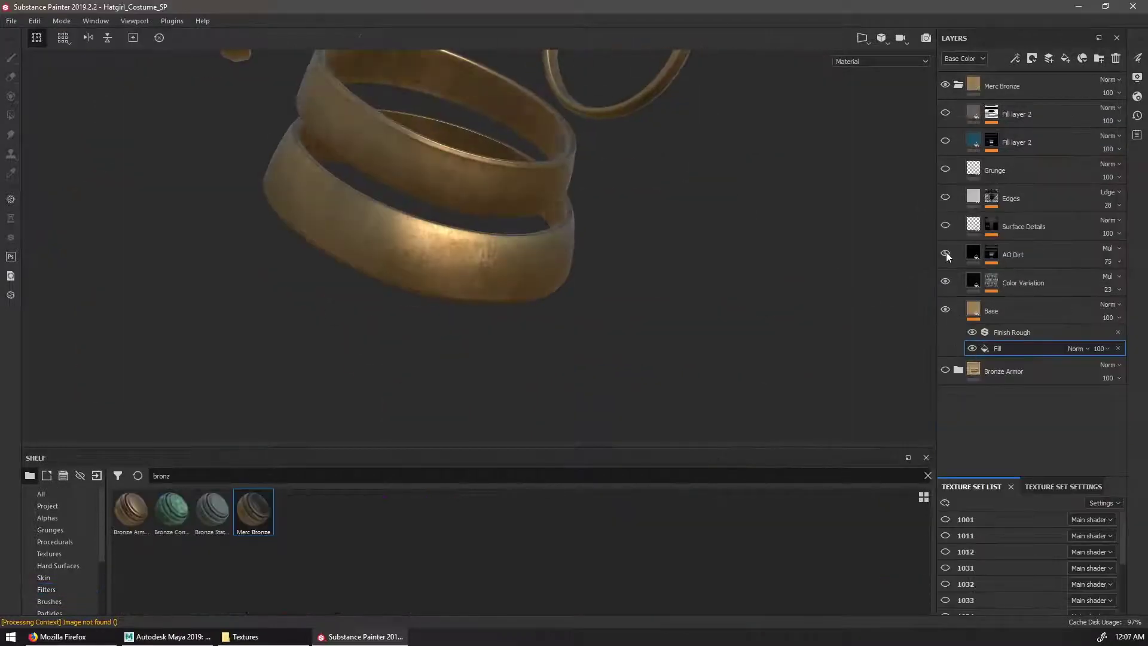
pyautogui.click(947, 253)
pyautogui.press('c')
pyautogui.keyDown('alt'); pyautogui.moveTo(873, 317); pyautogui.dragTo(814, 333, button='right'); pyautogui.keyUp('alt')
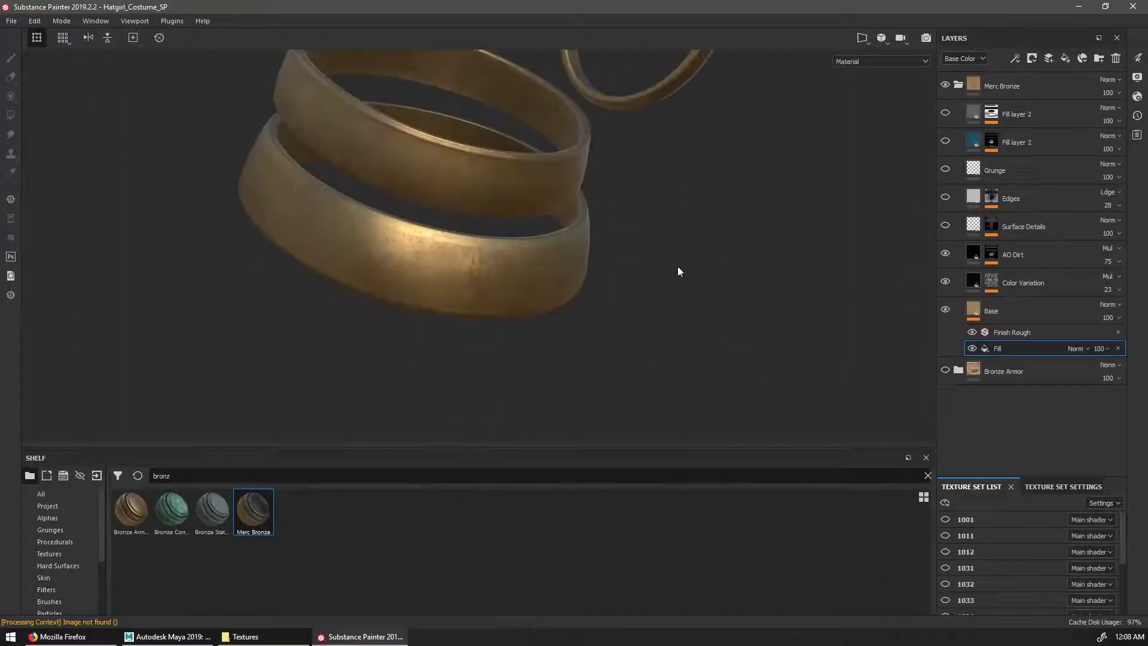
pyautogui.press('c')
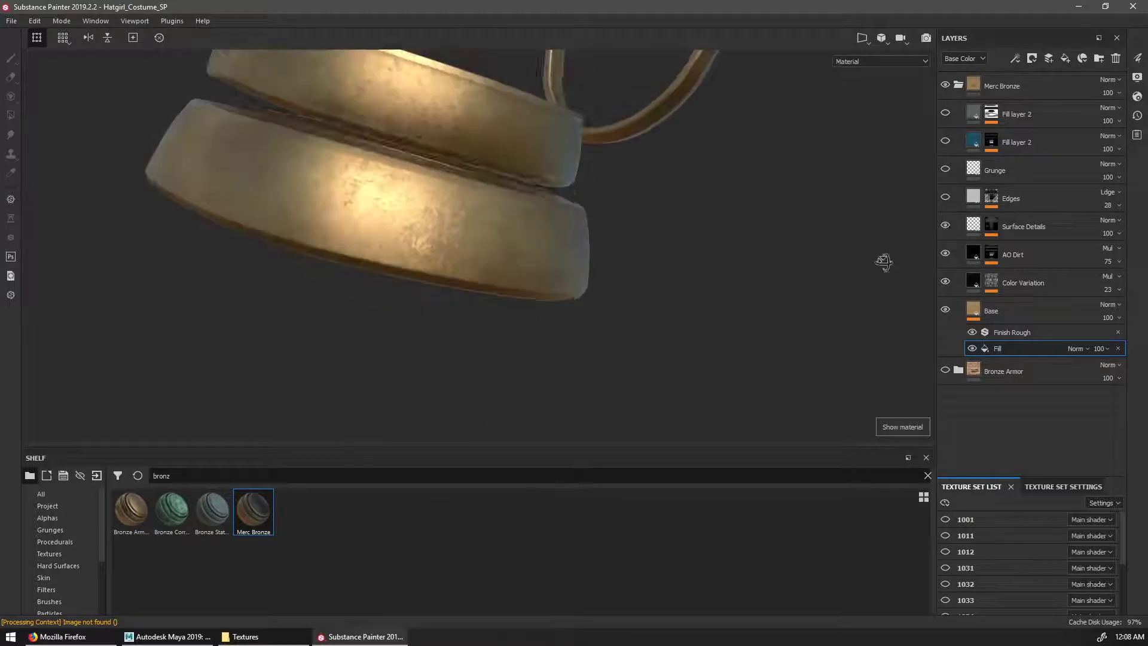
pyautogui.press('c')
pyautogui.hotkey('shift', 'c')
pyautogui.hotkey('shift', 'c')
# Set the AO Dirt layer's opacity to 81 and view the bronze material
pyautogui.click(1107, 262)
pyautogui.moveTo(1105, 264); pyautogui.dragTo(1114, 263)
pyautogui.press('m')
pyautogui.click(1011, 311)
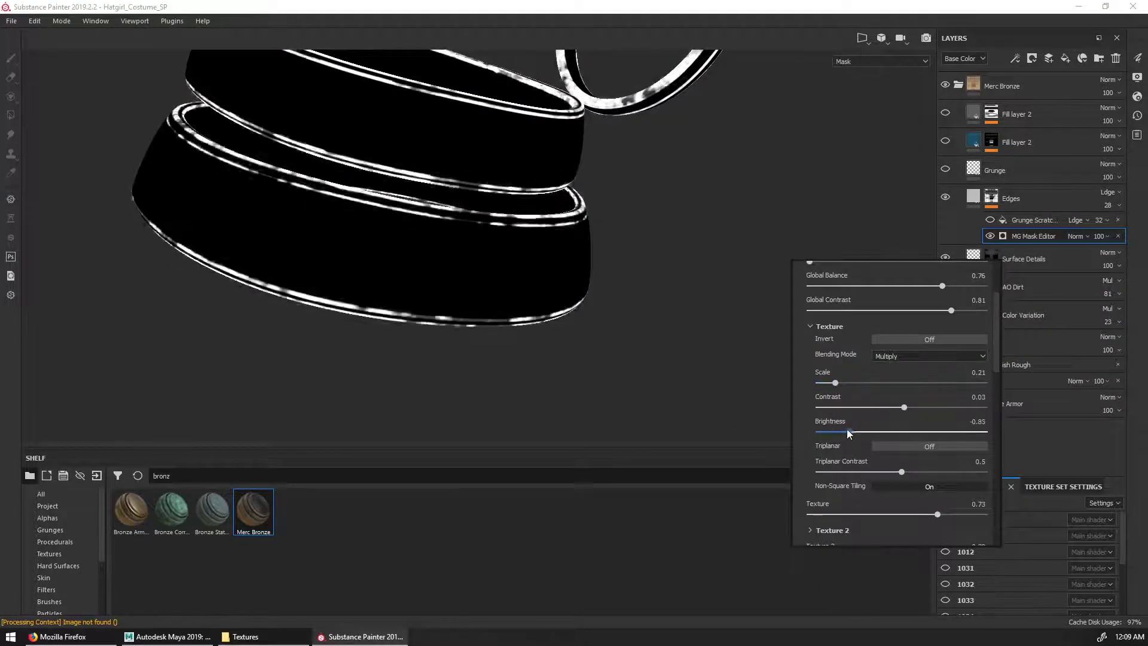
# In the Edges layer's MG Mask Editor, adjust the texture contrast, set the texture scale to 0.01, and enable Triplanar
pyautogui.moveTo(970, 405); pyautogui.dragTo(926, 407)
pyautogui.moveTo(846, 384); pyautogui.dragTo(818, 388)
pyautogui.click(929, 447)
pyautogui.keyDown('alt'); pyautogui.click(992, 196); pyautogui.keyUp('alt')
pyautogui.press('m')
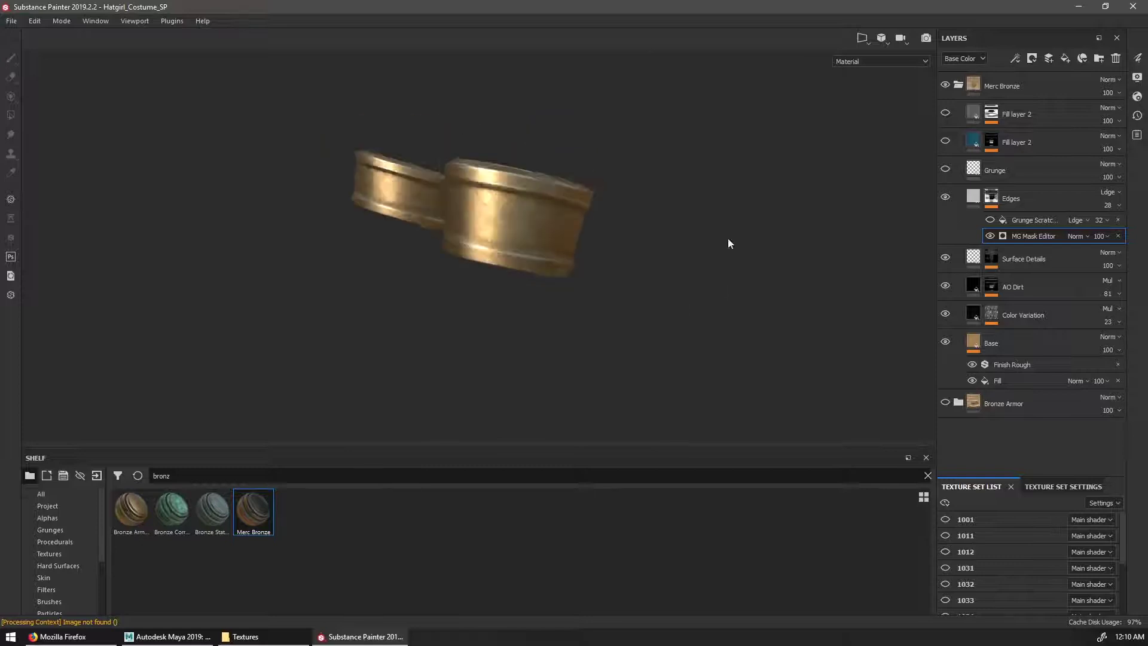
# Show the Grunge Scratches fill in the Edges mask at opacity 56 and open the MG Mask Editor
pyautogui.click(991, 222)
pyautogui.moveTo(1112, 214); pyautogui.dragTo(1114, 214)
pyautogui.click(1034, 236)
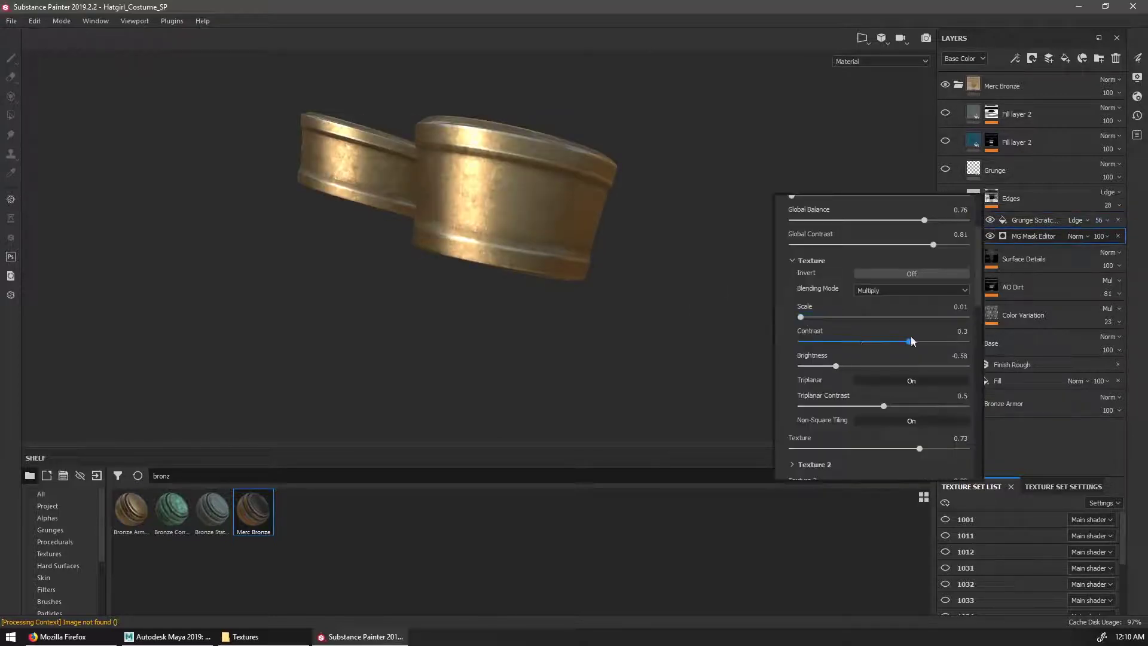
# Raise the texture contrast in the Edges layer's MG Mask Editor and check the rings' material and roughness
pyautogui.press('m')
pyautogui.moveTo(911, 341); pyautogui.dragTo(944, 344)
pyautogui.press('m')
pyautogui.keyDown('alt'); pyautogui.moveTo(748, 326); pyautogui.dragTo(677, 344); pyautogui.keyUp('alt')
pyautogui.click(975, 197)
pyautogui.keyDown('alt'); pyautogui.moveTo(718, 311); pyautogui.dragTo(826, 343); pyautogui.keyUp('alt')
pyautogui.press('c')
pyautogui.press('c')
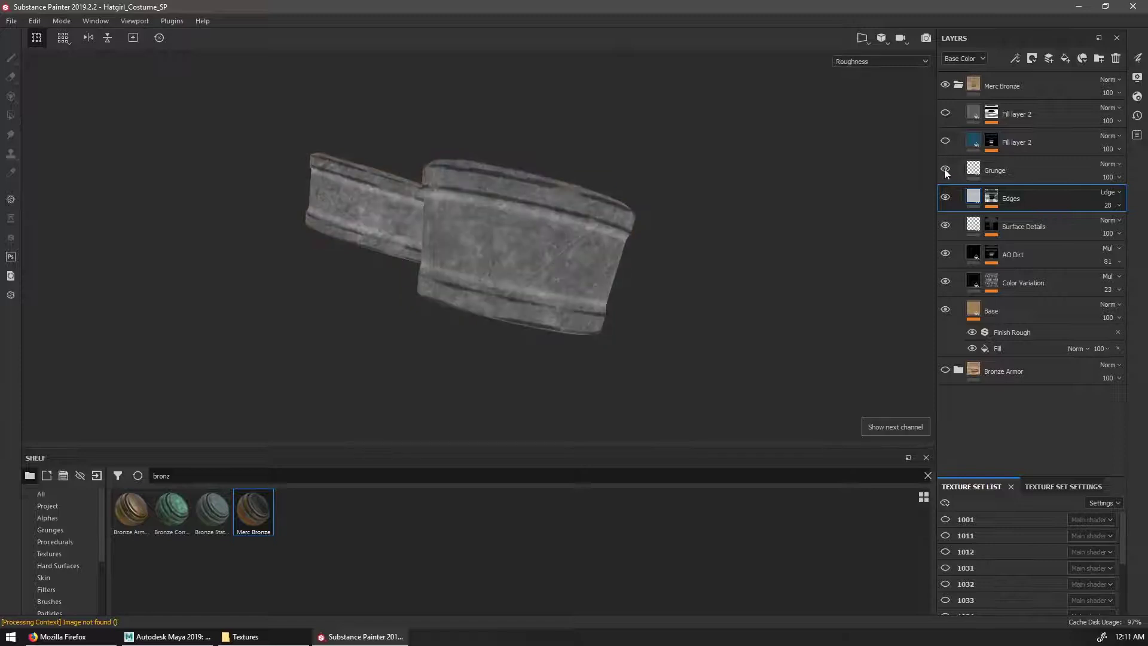
# Show the blue Fill layer 2 above Grunge and add a Levels adjustment with a narrowed range to its mask
pyautogui.click(975, 169)
pyautogui.press('m')
pyautogui.click(946, 141)
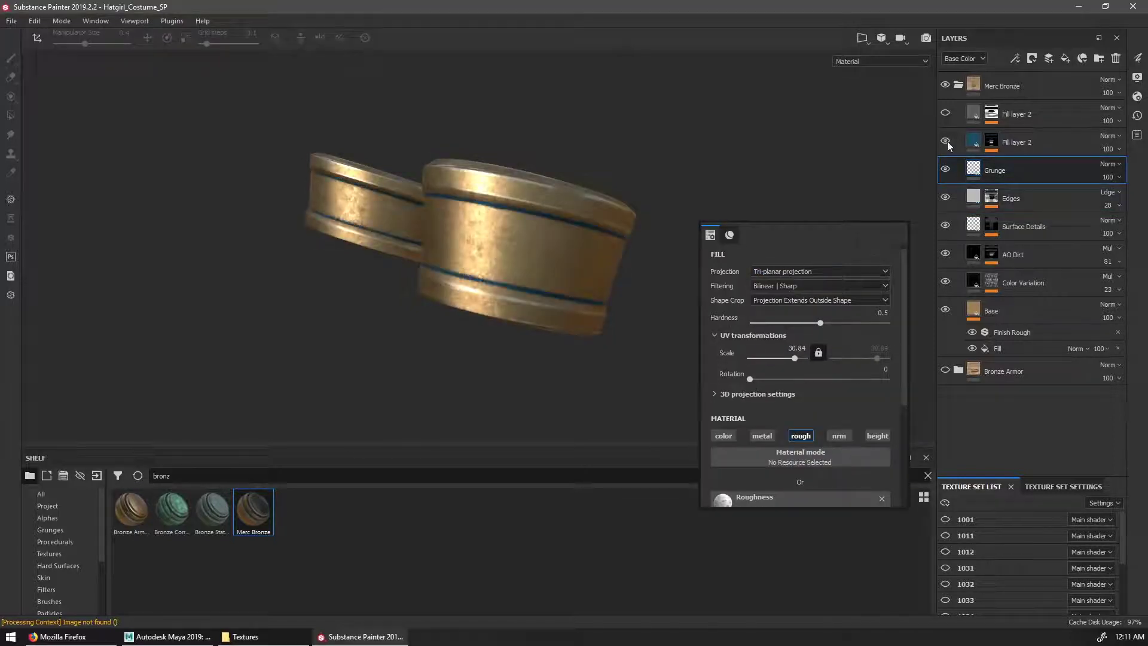
pyautogui.click(992, 140)
pyautogui.click(1017, 180)
pyautogui.click(1021, 164)
pyautogui.moveTo(805, 264); pyautogui.dragTo(838, 281)
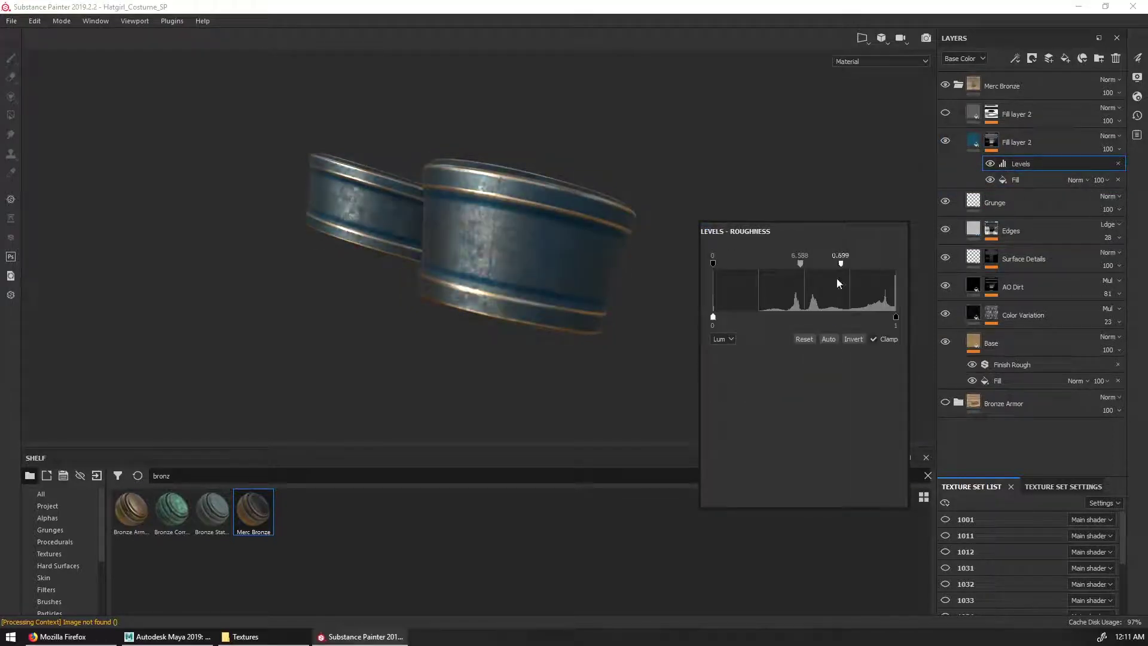
# Add a Blur filter to the blue Fill layer 2's mask, and reset and invert the mask's Levels
pyautogui.click(1000, 162)
pyautogui.click(805, 256)
pyautogui.click(771, 299)
pyautogui.click(729, 317)
pyautogui.click(1024, 181)
pyautogui.click(805, 339)
pyautogui.click(854, 341)
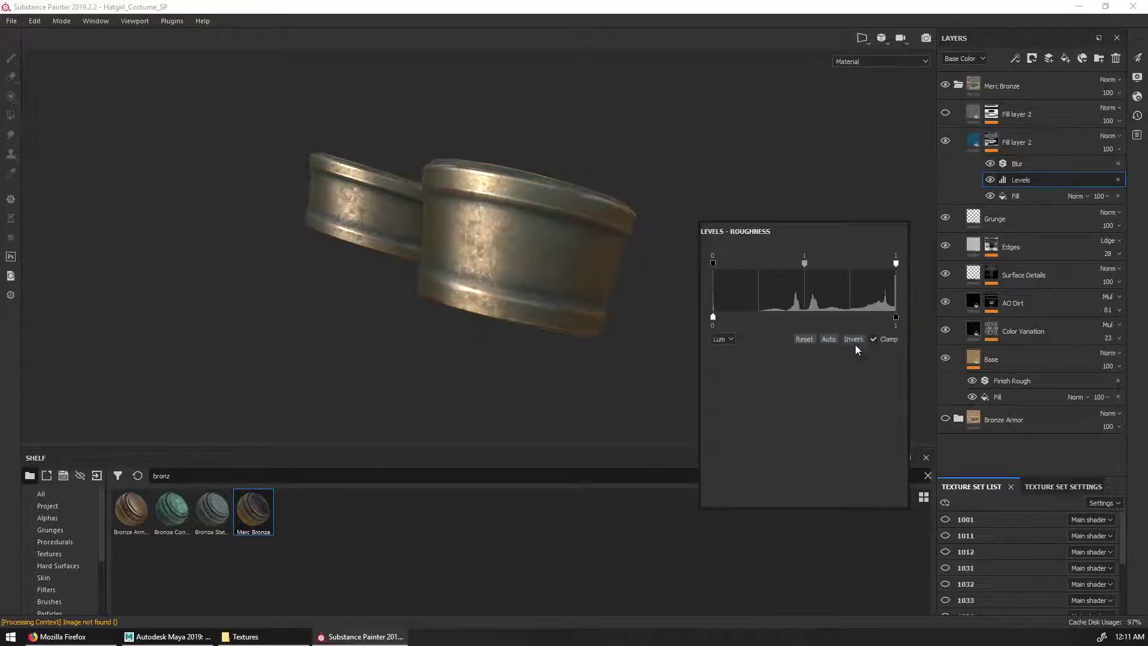
pyautogui.click(974, 144)
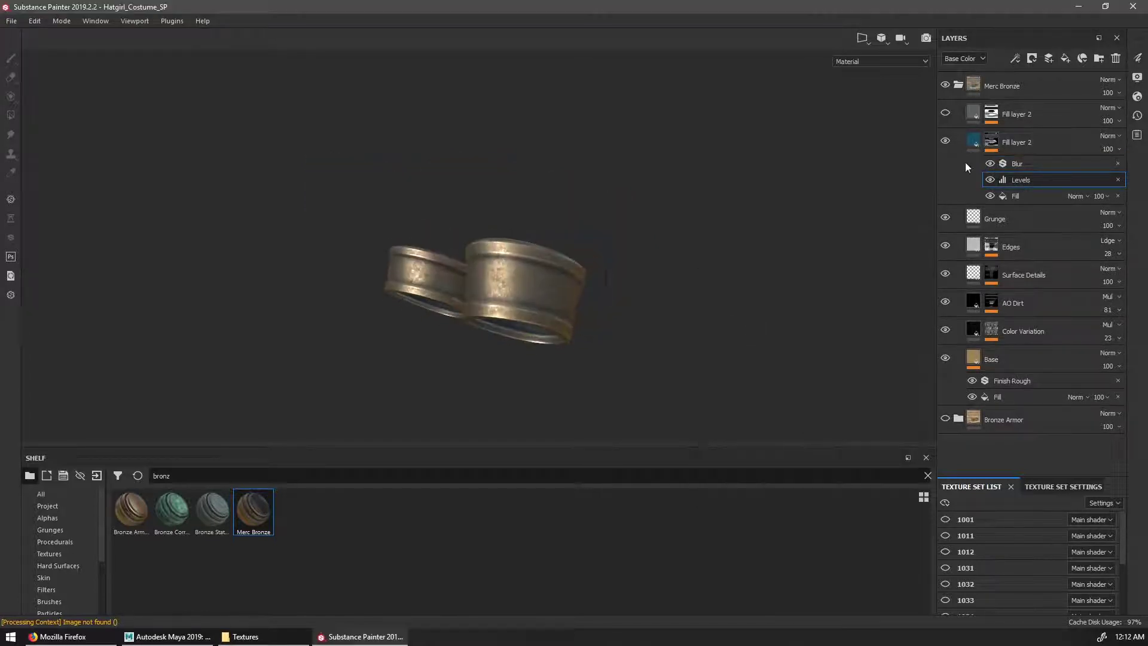
# Examine the jewelry from several angles in the material and individual channel views under rotated lighting
pyautogui.click(705, 426)
pyautogui.keyDown('alt'); pyautogui.moveTo(777, 359); pyautogui.dragTo(896, 407); pyautogui.keyUp('alt')
pyautogui.keyDown('alt'); pyautogui.moveTo(896, 407); pyautogui.dragTo(713, 289, button='right'); pyautogui.keyUp('alt')
pyautogui.press('c')
pyautogui.keyDown('alt'); pyautogui.moveTo(712, 289); pyautogui.dragTo(676, 322); pyautogui.keyUp('alt')
pyautogui.press('m')
pyautogui.keyDown('shift'); pyautogui.moveTo(675, 322); pyautogui.dragTo(855, 176, button='right'); pyautogui.keyUp('shift')
pyautogui.keyDown('alt'); pyautogui.moveTo(855, 176); pyautogui.dragTo(897, 175); pyautogui.keyUp('alt')
# Compare the jewelry with the blue Fill layer 2 hidden and shown, and change the layer's base color to grey
pyautogui.click(946, 141)
pyautogui.click(945, 141)
pyautogui.rightClick(836, 151)
pyautogui.click(939, 351)
pyautogui.press('c')
pyautogui.press('c')
pyautogui.press('c')
pyautogui.press('m')
pyautogui.keyDown('shift'); pyautogui.moveTo(803, 253); pyautogui.dragTo(862, 245, button='right'); pyautogui.keyUp('shift')
pyautogui.press('c')
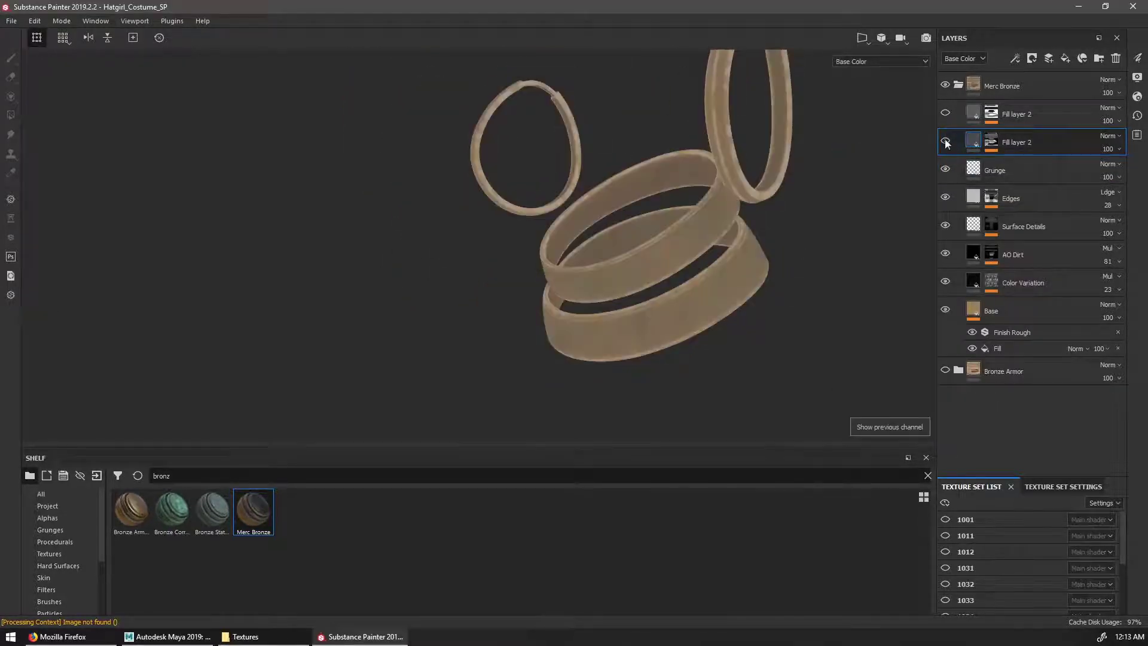
# Toggle the lower Fill layer 2 for comparison and show the uppermost Fill layer 2 in the metal folder
pyautogui.keyDown('alt'); pyautogui.moveTo(868, 197); pyautogui.dragTo(819, 243, button='middle'); pyautogui.keyUp('alt')
pyautogui.click(943, 141)
pyautogui.click(943, 142)
pyautogui.click(948, 113)
pyautogui.press('m')
pyautogui.click(945, 113)
pyautogui.click(946, 113)
# Set the uppermost Fill layer 2 to Multiply blending at opacity 13 and view the material
pyautogui.press('c')
pyautogui.click(1109, 108)
pyautogui.click(1057, 117)
pyautogui.click(1111, 121)
pyautogui.press('m')
pyautogui.keyDown('alt'); pyautogui.moveTo(853, 183); pyautogui.dragTo(887, 192); pyautogui.keyUp('alt')
pyautogui.keyDown('alt'); pyautogui.moveTo(887, 192); pyautogui.dragTo(784, 237, button='right'); pyautogui.keyUp('alt')
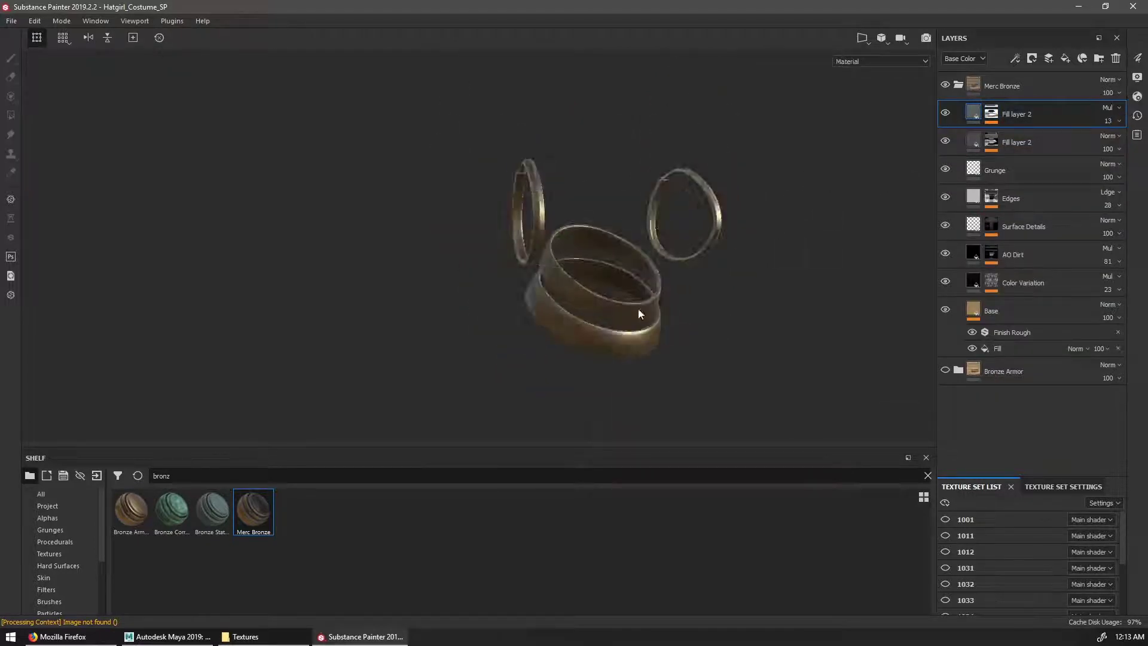
# Examine the jewelry's individual channels and its finished material from different angles
pyautogui.keyDown('alt'); pyautogui.moveTo(784, 236); pyautogui.dragTo(805, 206); pyautogui.keyUp('alt')
pyautogui.keyDown('alt'); pyautogui.moveTo(805, 206); pyautogui.dragTo(879, 197, button='right'); pyautogui.keyUp('alt')
pyautogui.press('c')
pyautogui.press('c')
pyautogui.press('c')
pyautogui.click(974, 351)
pyautogui.press('m')
pyautogui.keyDown('alt'); pyautogui.moveTo(868, 287); pyautogui.dragTo(826, 338); pyautogui.keyUp('alt')
pyautogui.keyDown('alt'); pyautogui.moveTo(826, 337); pyautogui.dragTo(769, 315, button='right'); pyautogui.keyUp('alt')
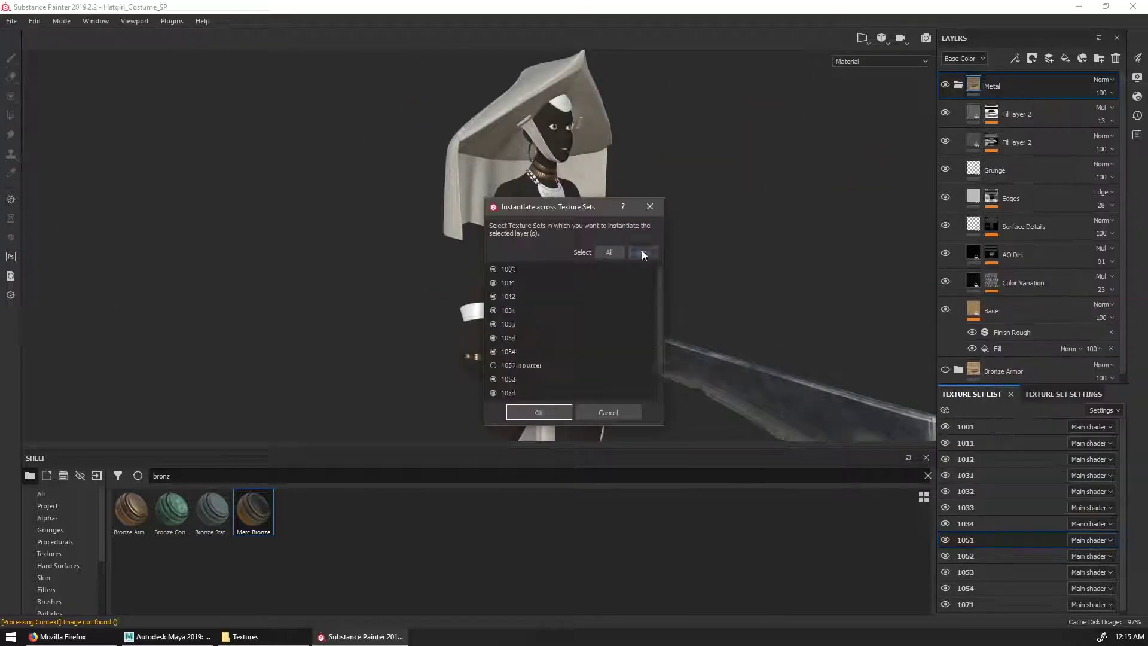
# Instantiate the Metal folder across the chosen texture sets and check texture sets 1054 and 1053
pyautogui.click(539, 412)
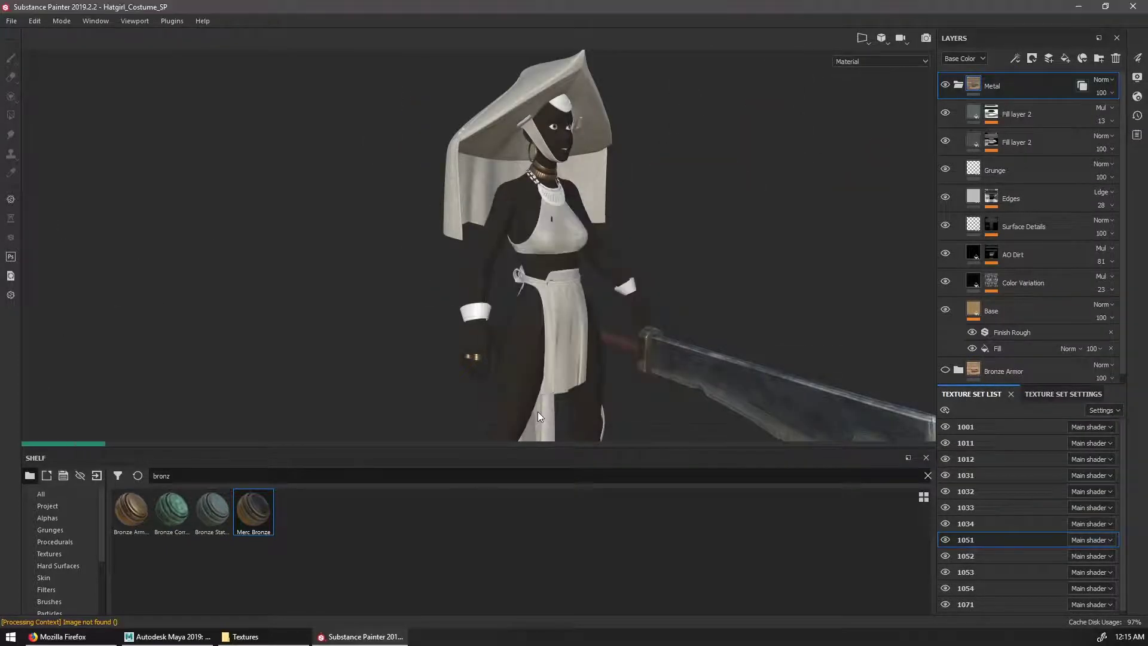
pyautogui.click(991, 589)
pyautogui.click(990, 572)
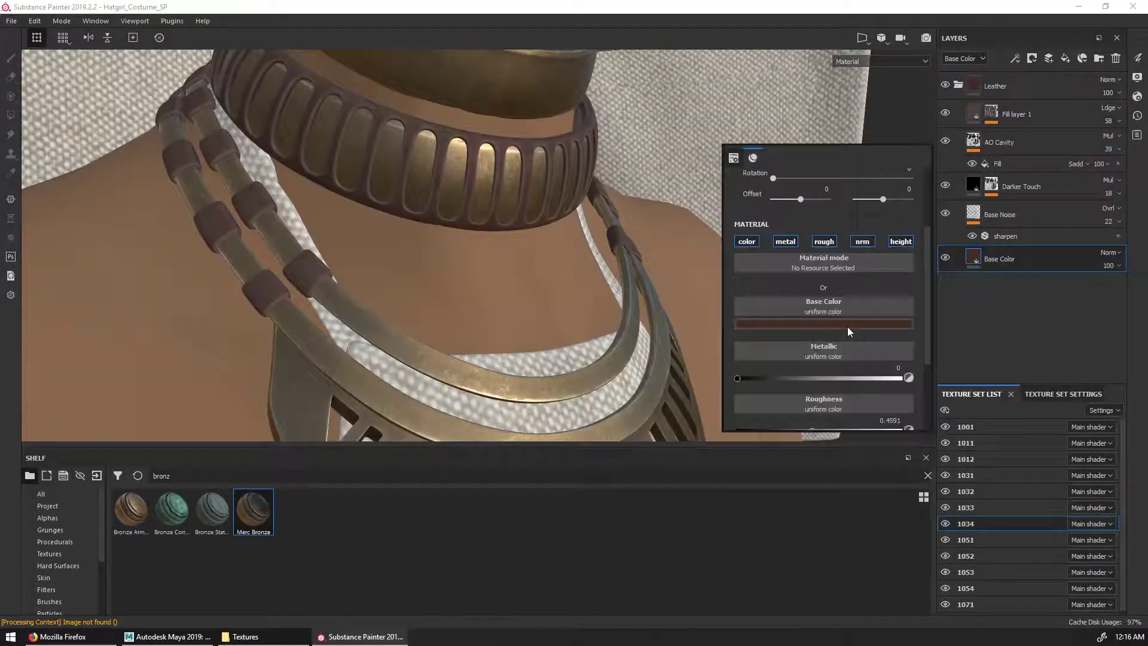
# Adjust the dark brown base color of the Leather folder's Base Color layer in texture set 1034
pyautogui.click(848, 326)
pyautogui.click(978, 392)
pyautogui.click(1003, 421)
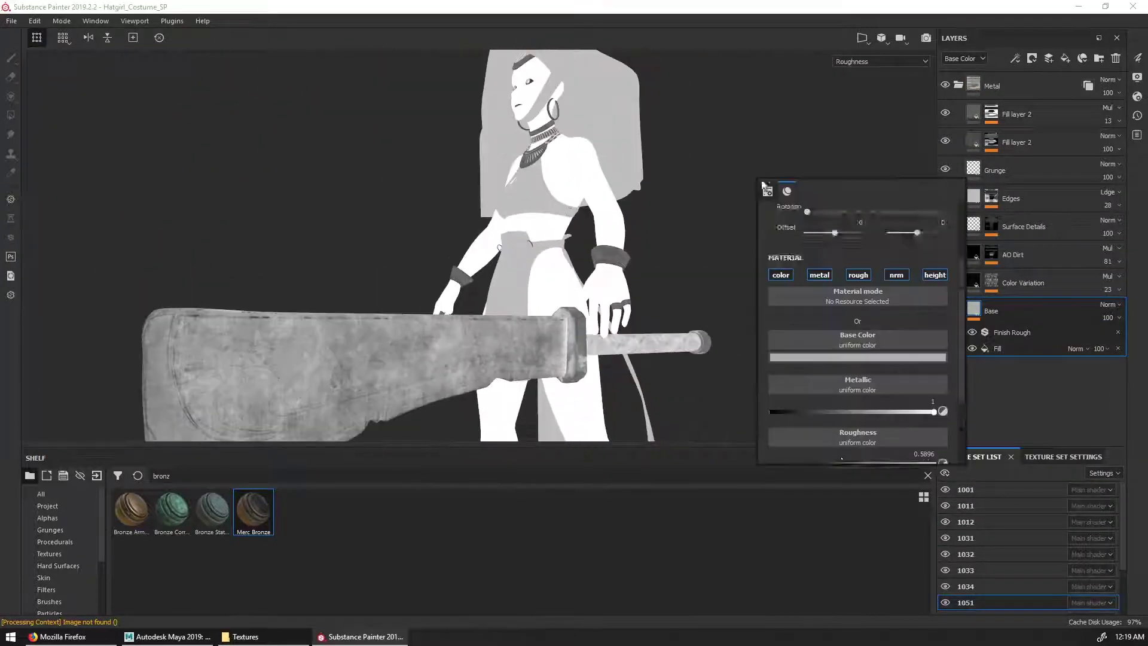
pyautogui.scroll(-1, 877, 412)
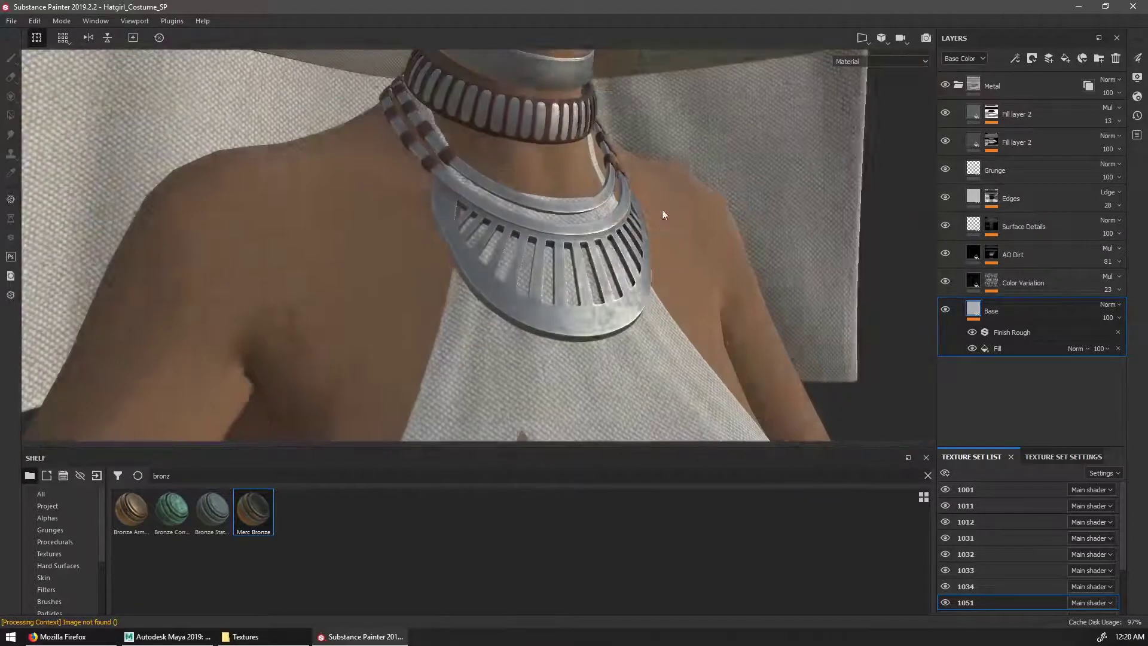
pyautogui.keyDown('alt'); pyautogui.moveTo(662, 209); pyautogui.dragTo(779, 198); pyautogui.keyUp('alt')
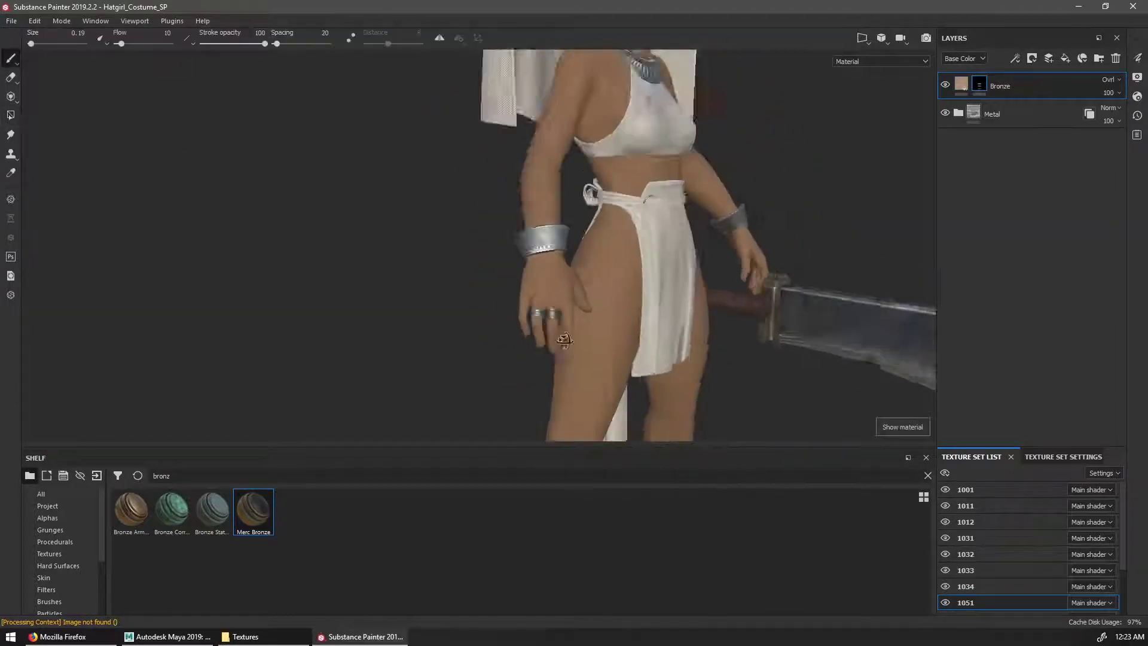
pyautogui.keyDown('alt'); pyautogui.moveTo(552, 353); pyautogui.dragTo(562, 354); pyautogui.keyUp('alt')
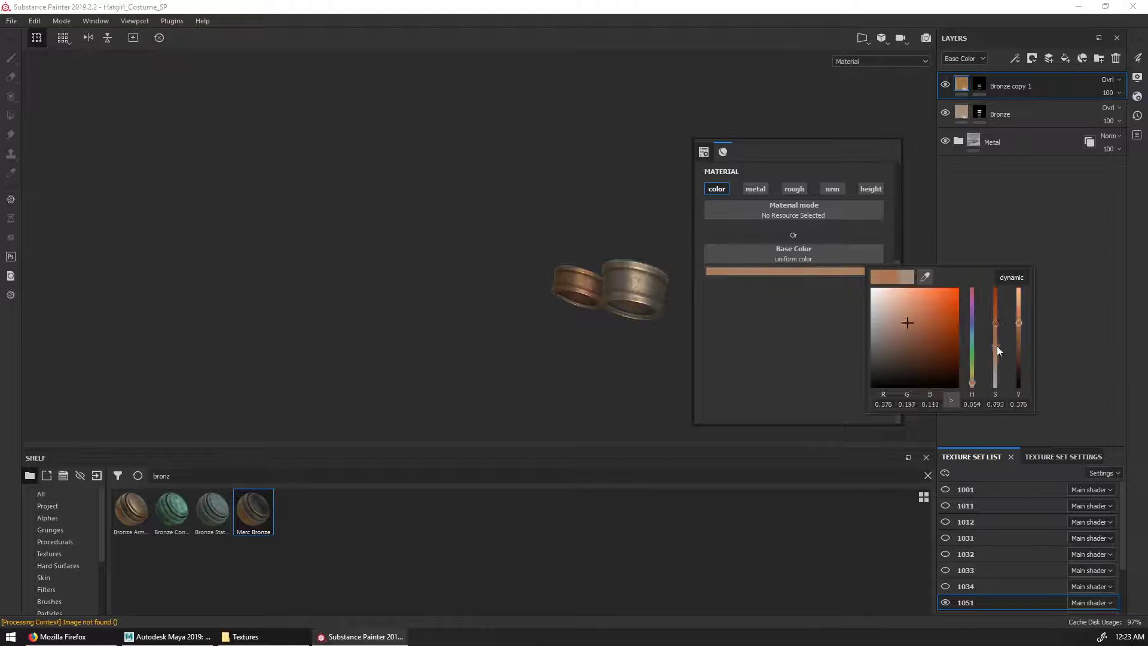
# Tune the Bronze copy 1 layer's base color to hue 0.054, saturation 0.669 and value 0.317, with the whole character shown
pyautogui.moveTo(996, 346); pyautogui.dragTo(996, 349)
pyautogui.moveTo(1019, 323); pyautogui.dragTo(1019, 320)
pyautogui.hotkey('alt', 'q')
pyautogui.moveTo(973, 383)
pyautogui.mouseDown()
pyautogui.moveTo(975, 357)
pyautogui.moveTo(982, 383)
pyautogui.mouseUp()
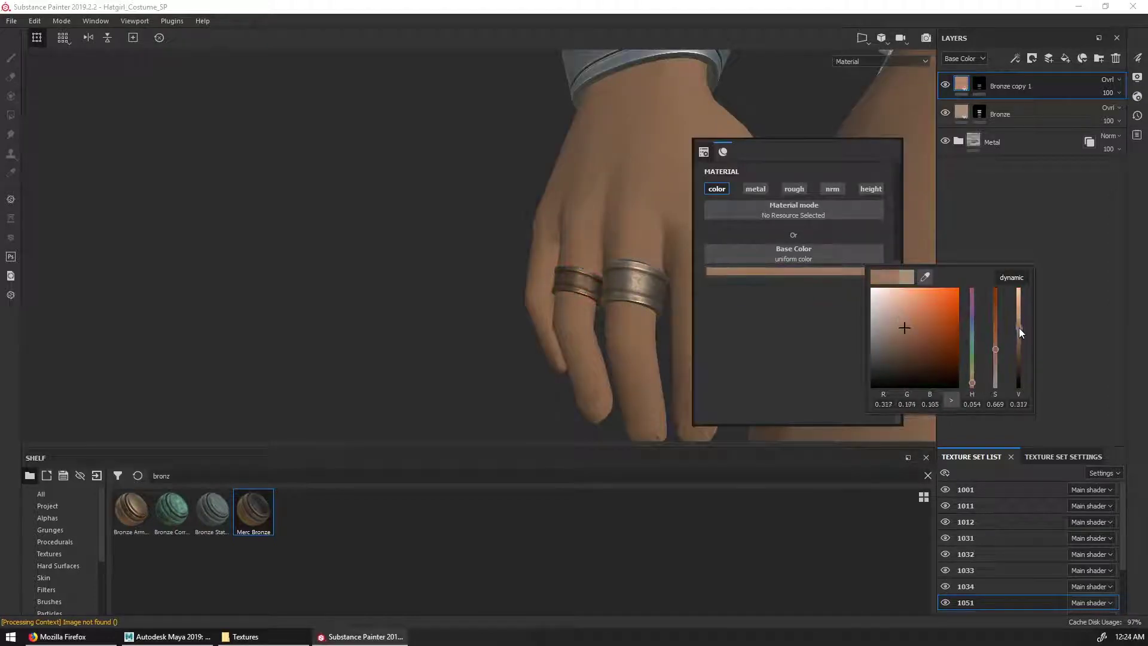
pyautogui.click(790, 312)
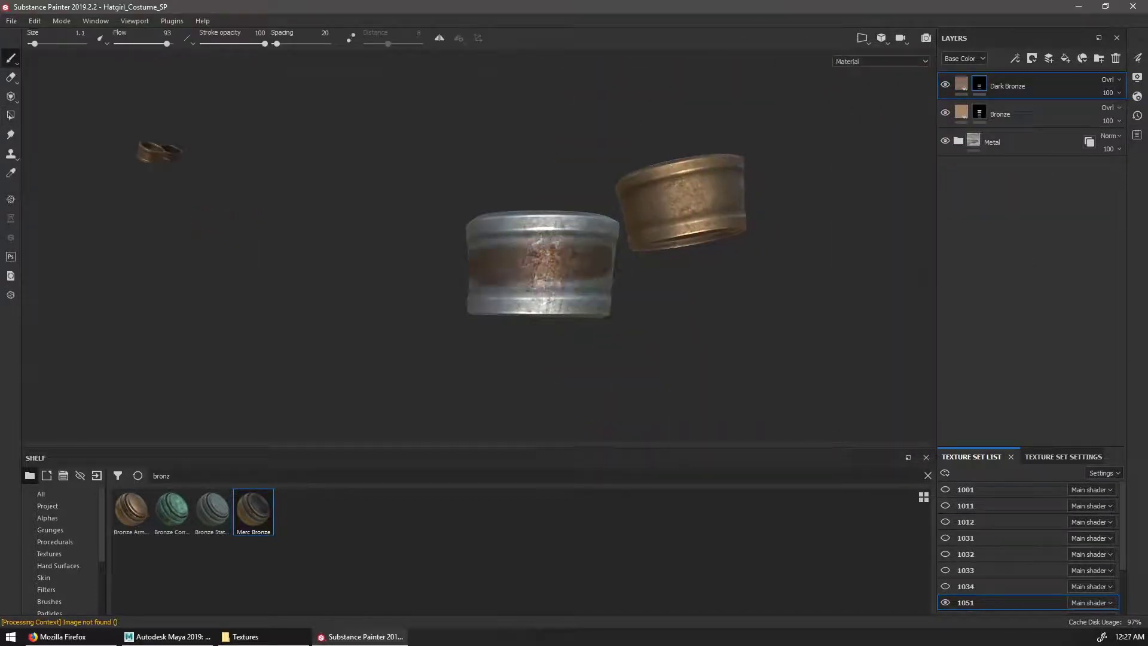
# Paint bronze along the silver ring's recessed band in the Bronze layer's mask, working in the split 3D/2D view
pyautogui.click(980, 112)
pyautogui.press('f')
pyautogui.press('F3')
pyautogui.press('F1')
pyautogui.keyDown('alt'); pyautogui.moveTo(433, 324); pyautogui.dragTo(473, 299, button='right'); pyautogui.keyUp('alt')
pyautogui.keyDown('alt'); pyautogui.moveTo(747, 299); pyautogui.dragTo(886, 302, button='right'); pyautogui.keyUp('alt')
pyautogui.moveTo(525, 288); pyautogui.dragTo(912, 282)
pyautogui.hotkey('ctrl', 'z')
pyautogui.moveTo(534, 287); pyautogui.dragTo(603, 285)
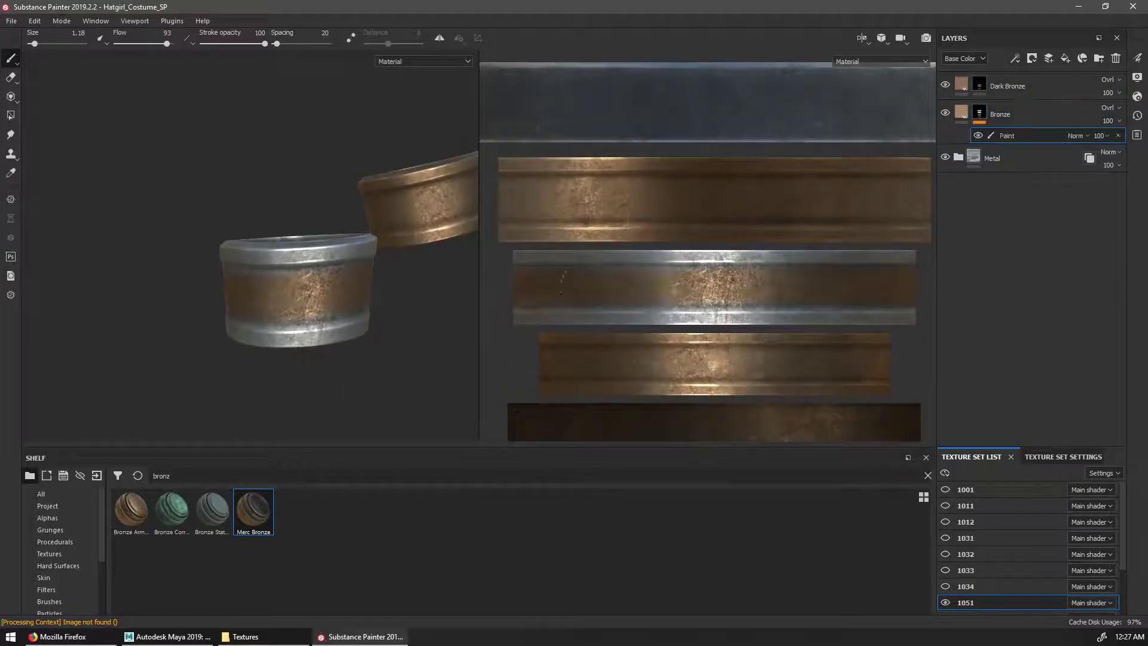
# Refine the ring's bronze band using lazy mouse and a smaller brush of about 0.39, and return to the full character in 3D
pyautogui.press('d')
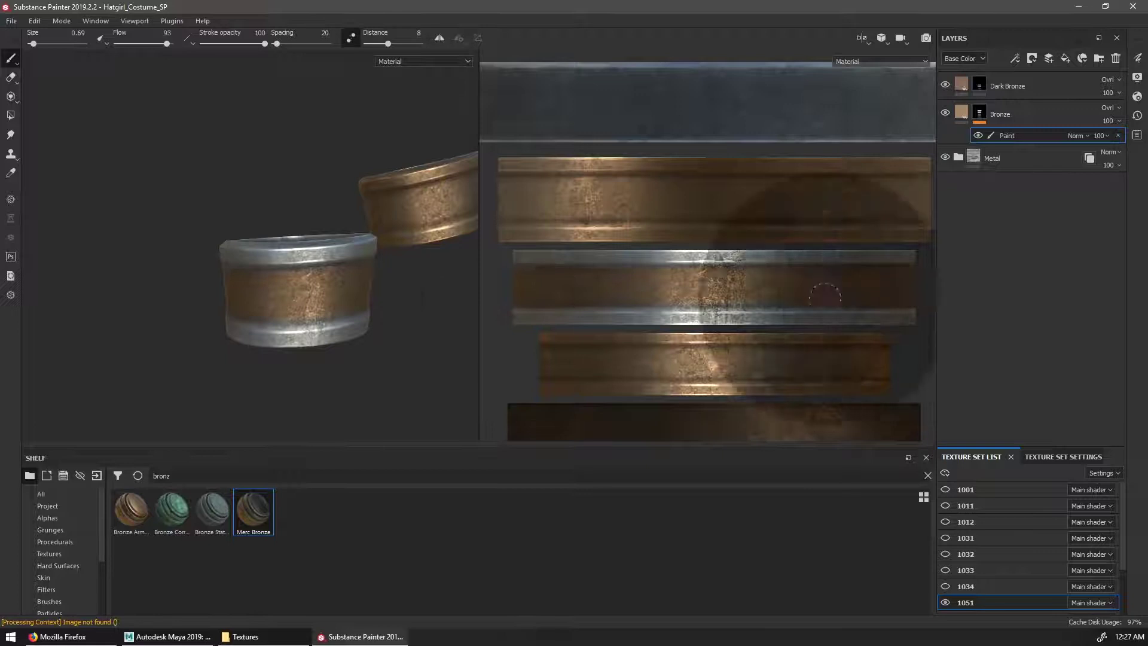
pyautogui.press('c')
pyautogui.press('[')
pyautogui.press('m')
pyautogui.press('d')
pyautogui.keyDown('alt'); pyautogui.moveTo(257, 344); pyautogui.dragTo(400, 351); pyautogui.keyUp('alt')
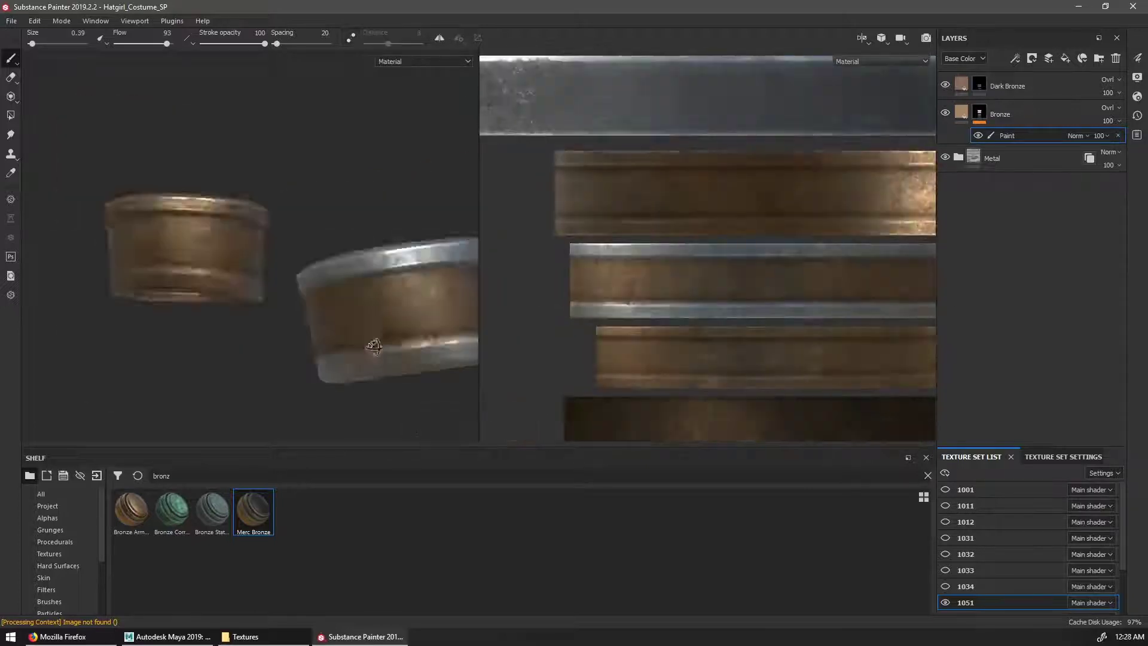
pyautogui.keyDown('alt'); pyautogui.moveTo(454, 341); pyautogui.dragTo(423, 371, button='right'); pyautogui.keyUp('alt')
pyautogui.hotkey('alt', 'q')
pyautogui.press('F2')
pyautogui.keyDown('alt'); pyautogui.moveTo(751, 327); pyautogui.dragTo(732, 360); pyautogui.keyUp('alt')
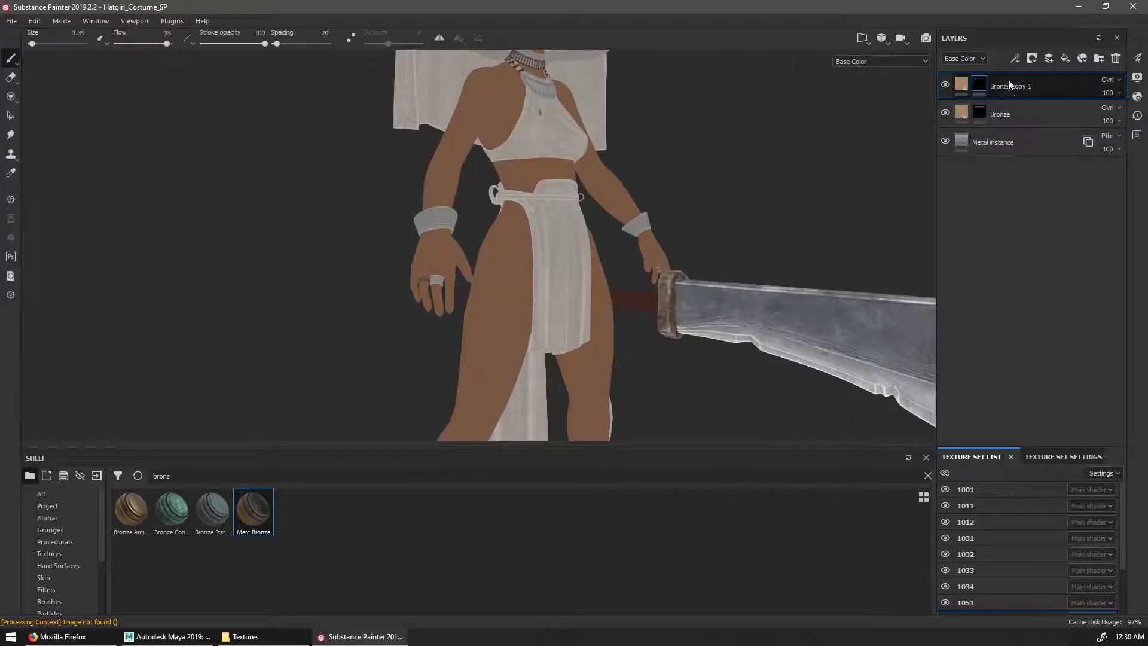
# Recolor the Steel layer's base color with a pale tint and compare the bracelets against the sword blade
pyautogui.press('4')
pyautogui.scroll(5, 735, 189)
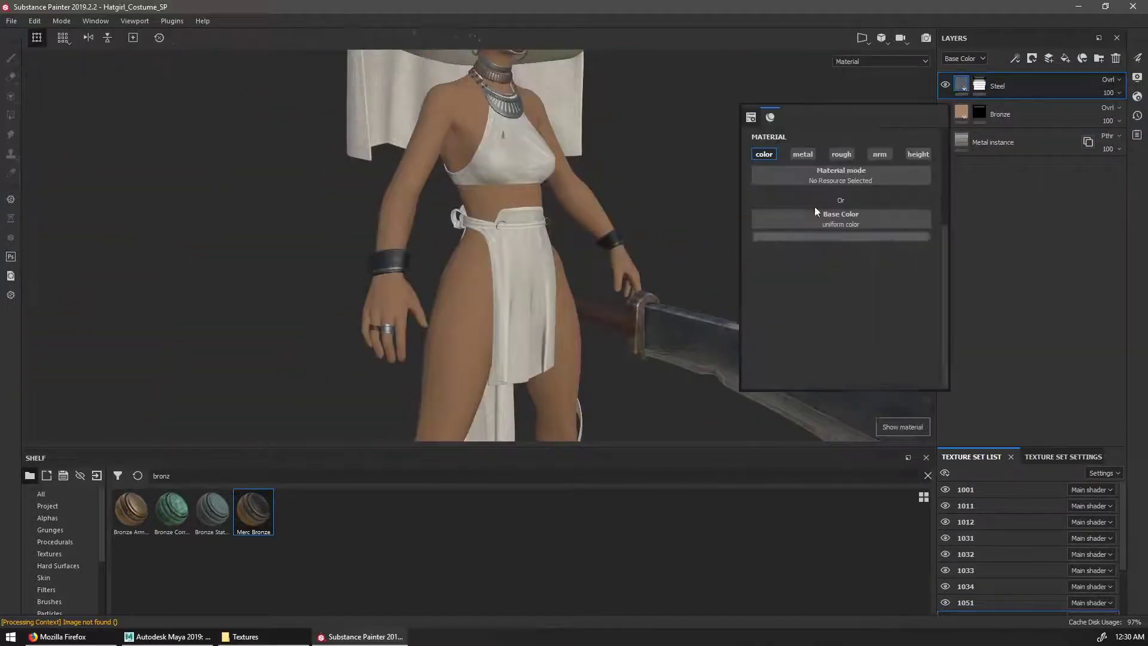
pyautogui.click(837, 236)
pyautogui.click(1033, 292)
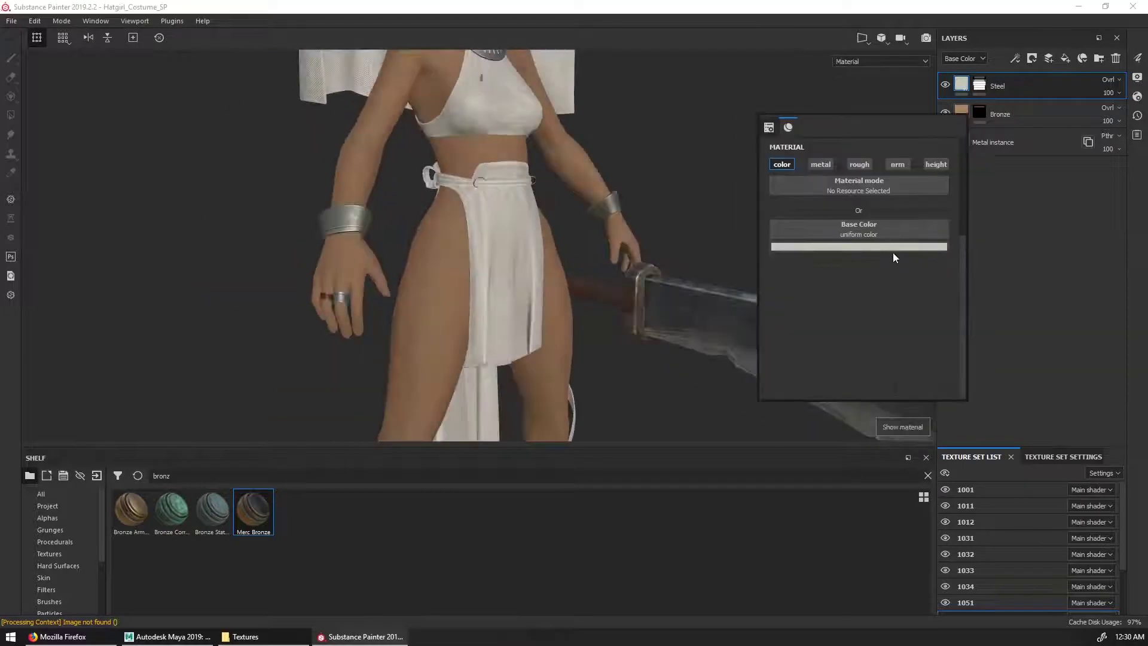
pyautogui.click(888, 246)
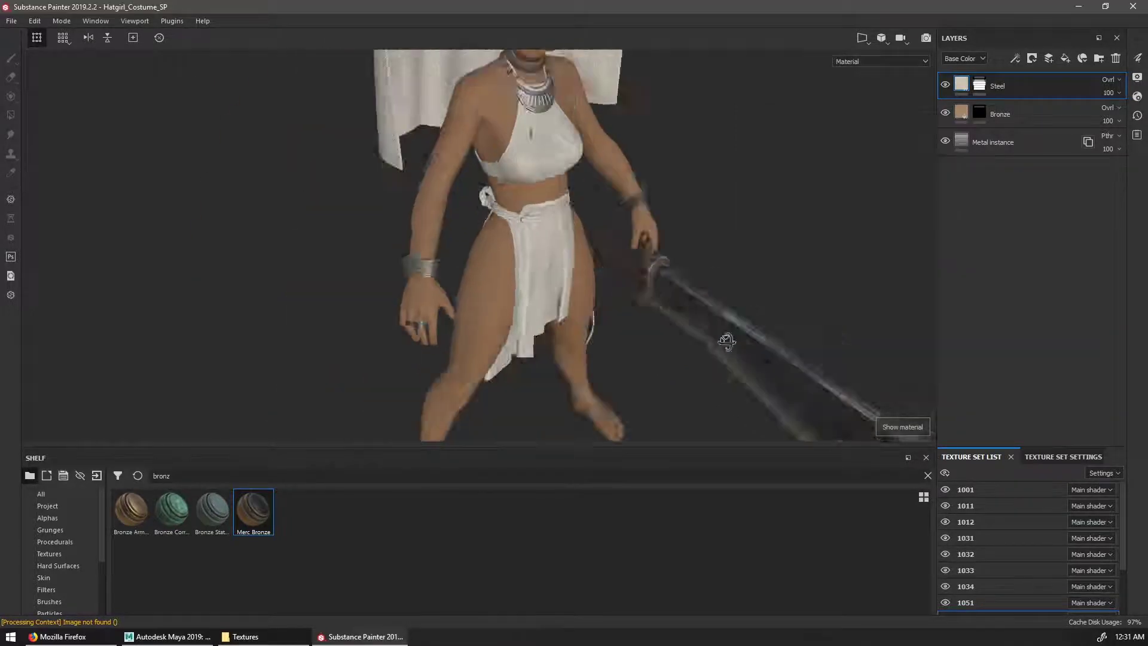
pyautogui.keyDown('alt'); pyautogui.moveTo(688, 240); pyautogui.dragTo(806, 242); pyautogui.keyUp('alt')
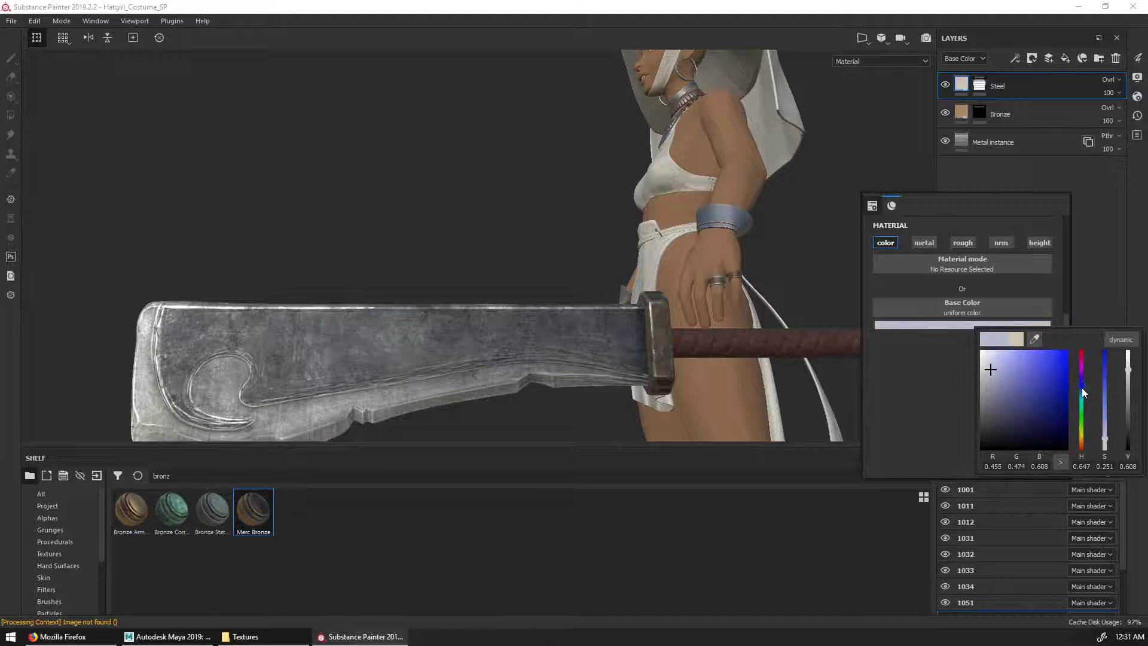
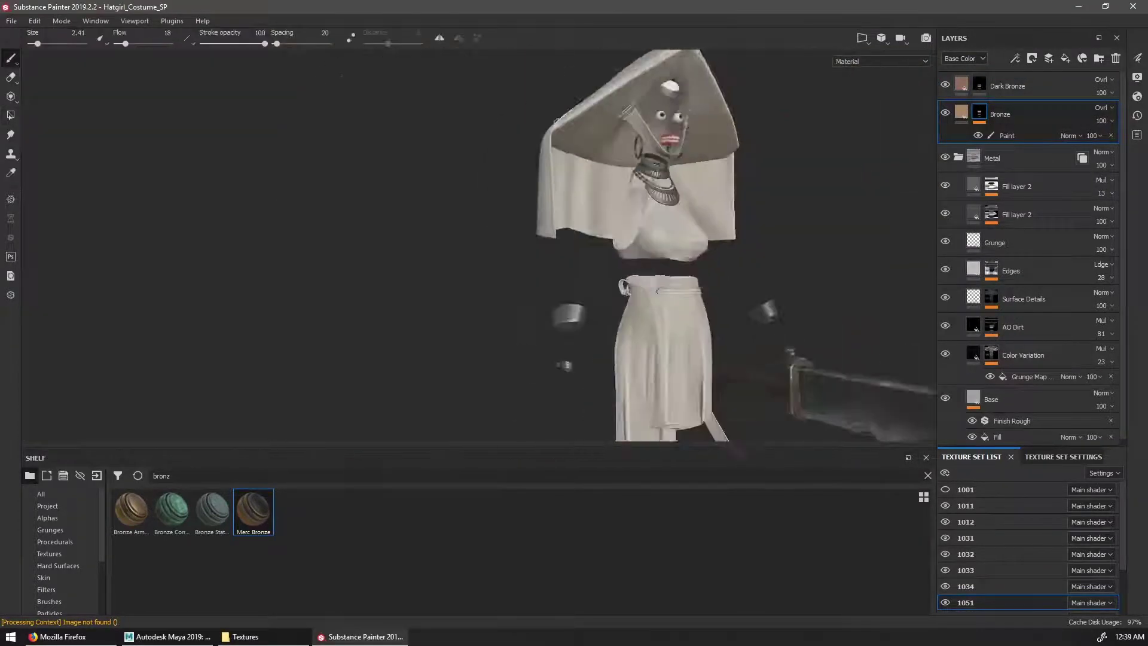
# Review the character's individual channels and return to the material view
pyautogui.keyDown('alt'); pyautogui.moveTo(837, 204); pyautogui.dragTo(869, 274); pyautogui.keyUp('alt')
pyautogui.press('c')
pyautogui.press('c')
pyautogui.press('c')
pyautogui.press('c')
pyautogui.press('m')
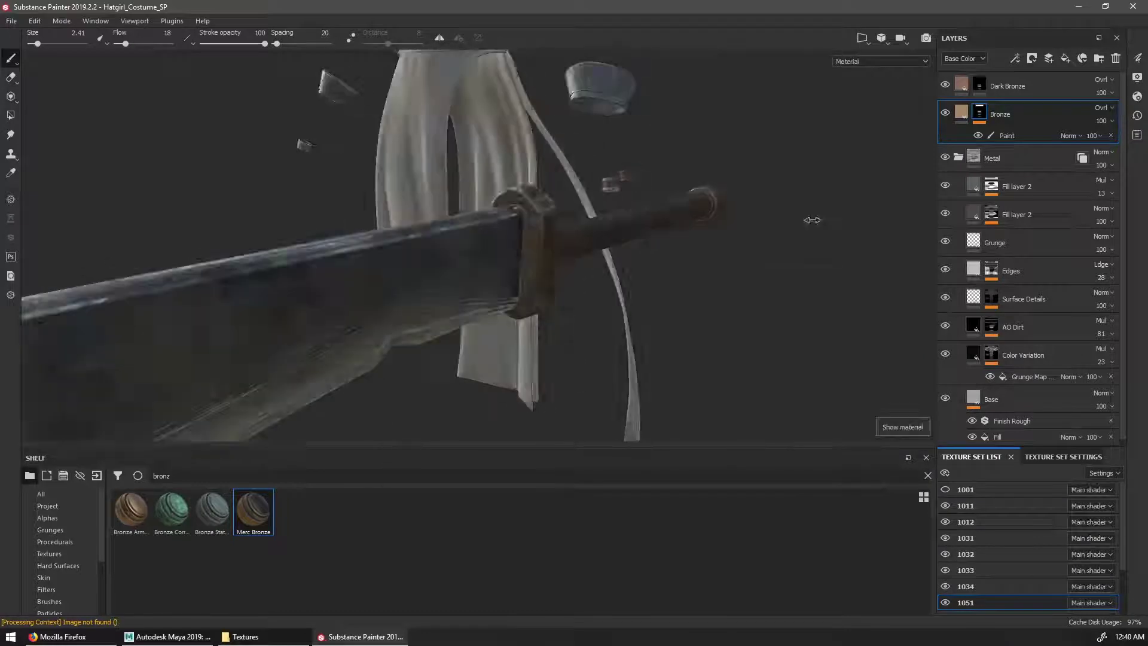
# Select the sword's texture set and examine the guard's individual channels through to Metallic
pyautogui.keyDown('ctrl'); pyautogui.keyDown('alt'); pyautogui.rightClick(532, 263); pyautogui.keyUp('alt'); pyautogui.keyUp('ctrl')
pyautogui.press('c')
pyautogui.press('c')
pyautogui.press('c')
pyautogui.press('c')
pyautogui.scroll(-3, 1124, 224)
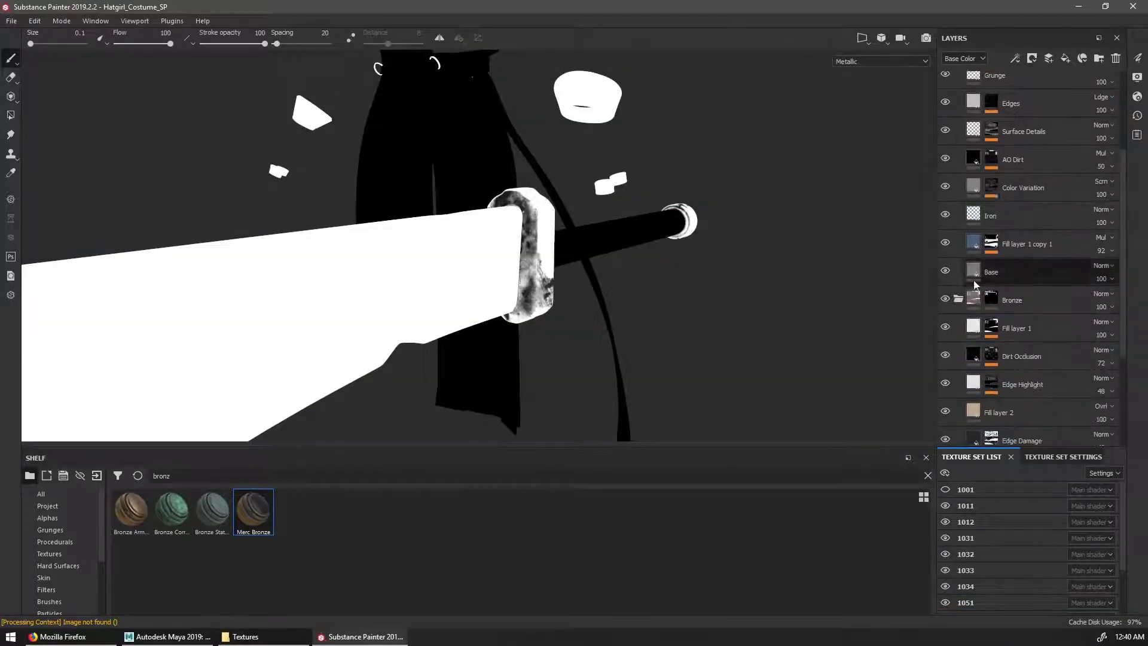
# Disable the metal channel of the sword's Dirt Occlusion layer and set its base color to a dark brown
pyautogui.click(974, 168)
pyautogui.press('m')
pyautogui.keyDown('alt'); pyautogui.moveTo(802, 239); pyautogui.dragTo(781, 183); pyautogui.keyUp('alt')
pyautogui.rightClick(780, 183)
pyautogui.click(849, 385)
pyautogui.click(925, 461)
pyautogui.click(1015, 562)
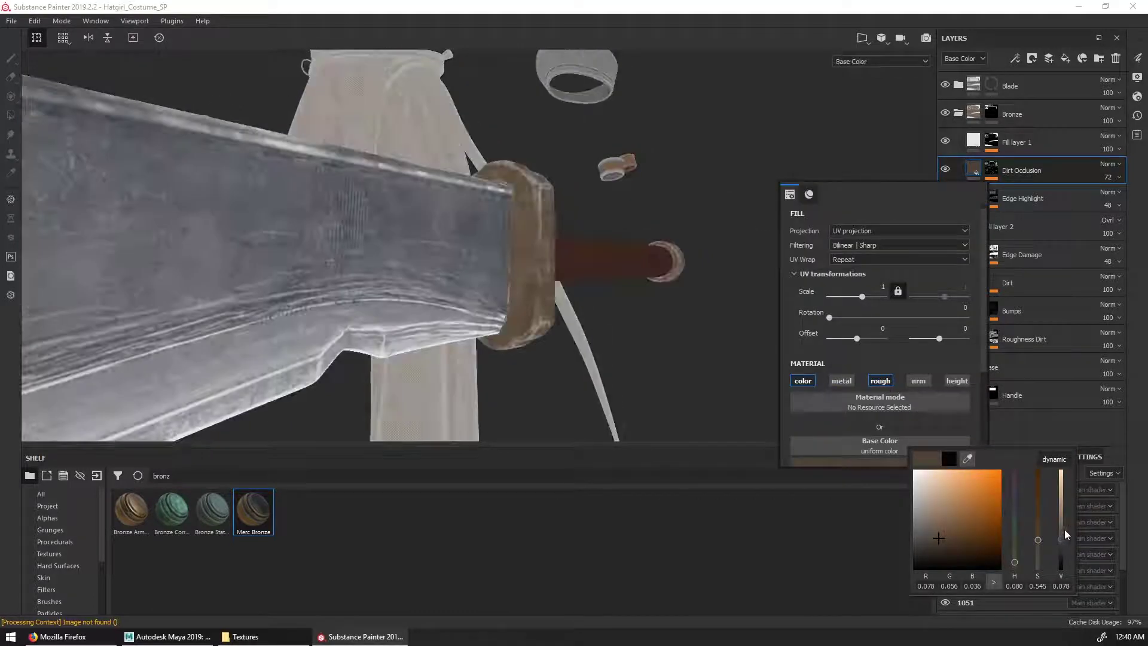
pyautogui.moveTo(1063, 539); pyautogui.dragTo(1063, 531)
pyautogui.press('m')
pyautogui.keyDown('alt'); pyautogui.moveTo(730, 335); pyautogui.dragTo(753, 345); pyautogui.keyUp('alt')
# Review the Edge Damage layer's material settings on the sword guard and set its opacity to 48
pyautogui.press('c')
pyautogui.press('c')
pyautogui.press('c')
pyautogui.click(974, 252)
pyautogui.rightClick(710, 161)
pyautogui.moveTo(921, 333); pyautogui.dragTo(921, 413)
pyautogui.press('m')
pyautogui.keyDown('alt'); pyautogui.moveTo(688, 347); pyautogui.dragTo(835, 287); pyautogui.keyUp('alt')
pyautogui.press('c')
pyautogui.press('c')
pyautogui.press('c')
pyautogui.rightClick(838, 288)
pyautogui.keyDown('alt'); pyautogui.moveTo(742, 359); pyautogui.dragTo(747, 335); pyautogui.keyUp('alt')
# Fine-tune the material settings of the Base layer in the sword's Bronze folder and check the whole sword
pyautogui.click(974, 365)
pyautogui.rightClick(884, 249)
pyautogui.moveTo(984, 486); pyautogui.dragTo(978, 487)
pyautogui.press('m')
pyautogui.keyDown('alt'); pyautogui.moveTo(742, 299); pyautogui.dragTo(538, 251); pyautogui.keyUp('alt')
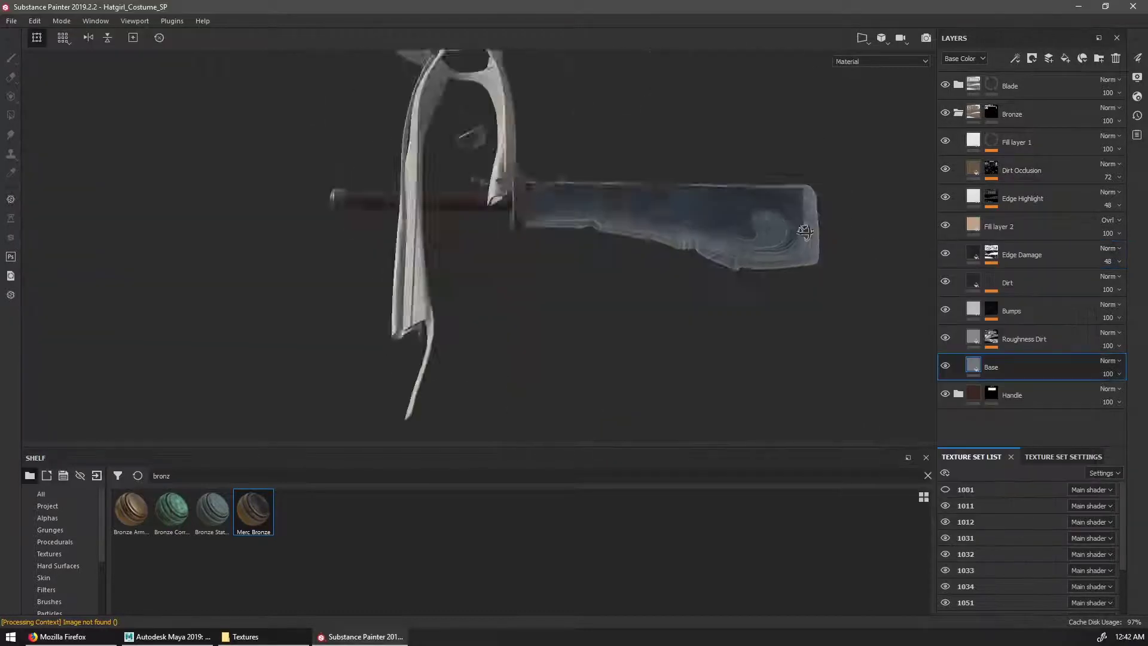
pyautogui.keyDown('alt'); pyautogui.moveTo(539, 251); pyautogui.dragTo(681, 282, button='right'); pyautogui.keyUp('alt')
pyautogui.moveTo(682, 282)
pyautogui.keyDown('alt'); pyautogui.mouseDown()
pyautogui.moveTo(709, 261)
pyautogui.moveTo(694, 284)
pyautogui.moveTo(724, 266)
pyautogui.mouseUp(); pyautogui.keyUp('alt')
# Add a Paint effect to the Dirt Occlusion layer's mask and display the shelf's brushes
pyautogui.click(945, 198)
pyautogui.click(991, 168)
pyautogui.rightClick(991, 170)
pyautogui.click(1029, 287)
pyautogui.click(50, 602)
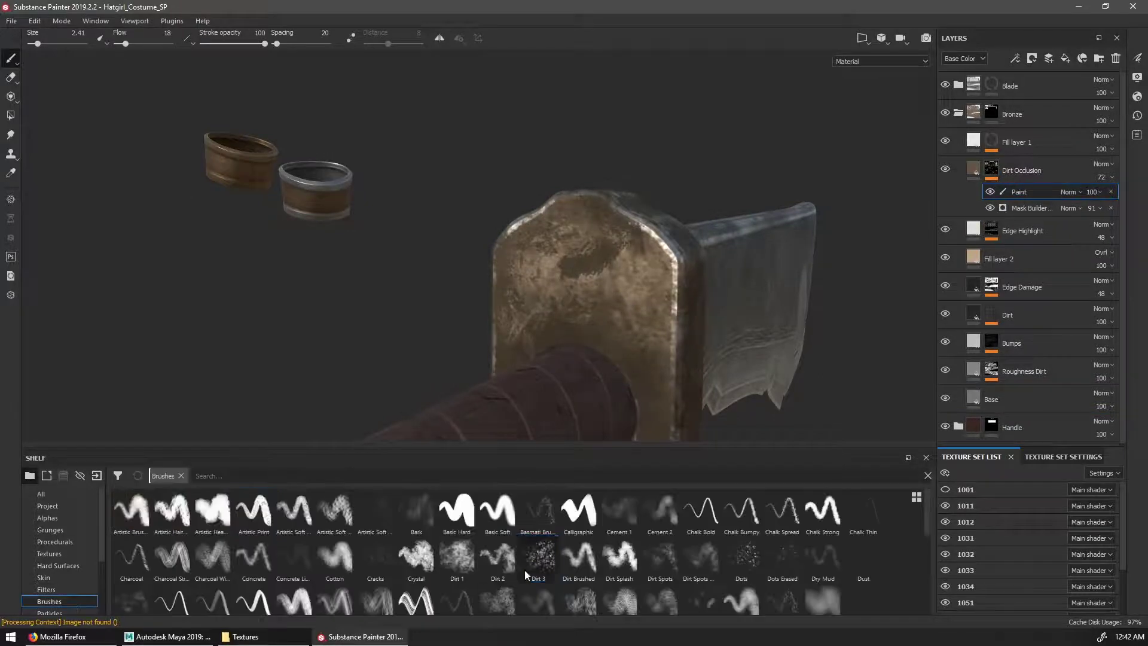
# Try the Dirt 3 brush, switch to the Dirt 1 brush at a smaller size, and check the sword guard
pyautogui.click(539, 558)
pyautogui.keyDown('alt'); pyautogui.moveTo(598, 255); pyautogui.dragTo(597, 261); pyautogui.keyUp('alt')
pyautogui.click(457, 558)
pyautogui.keyDown('ctrl'); pyautogui.moveTo(622, 283); pyautogui.dragTo(602, 284, button='right'); pyautogui.keyUp('ctrl')
pyautogui.press('c')
pyautogui.press('m')
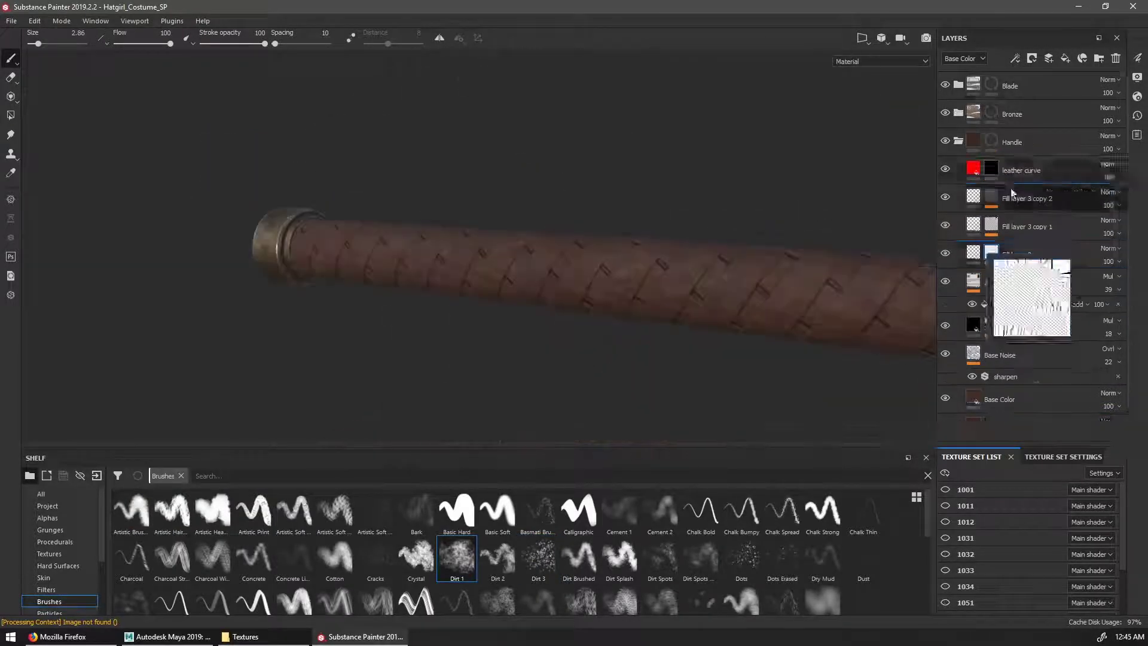
# Add anchor points to the masks of the Fill layer 3 copies in the sword's Handle folder
pyautogui.click(1025, 81)
pyautogui.click(1012, 205)
pyautogui.click(1017, 58)
pyautogui.click(1025, 82)
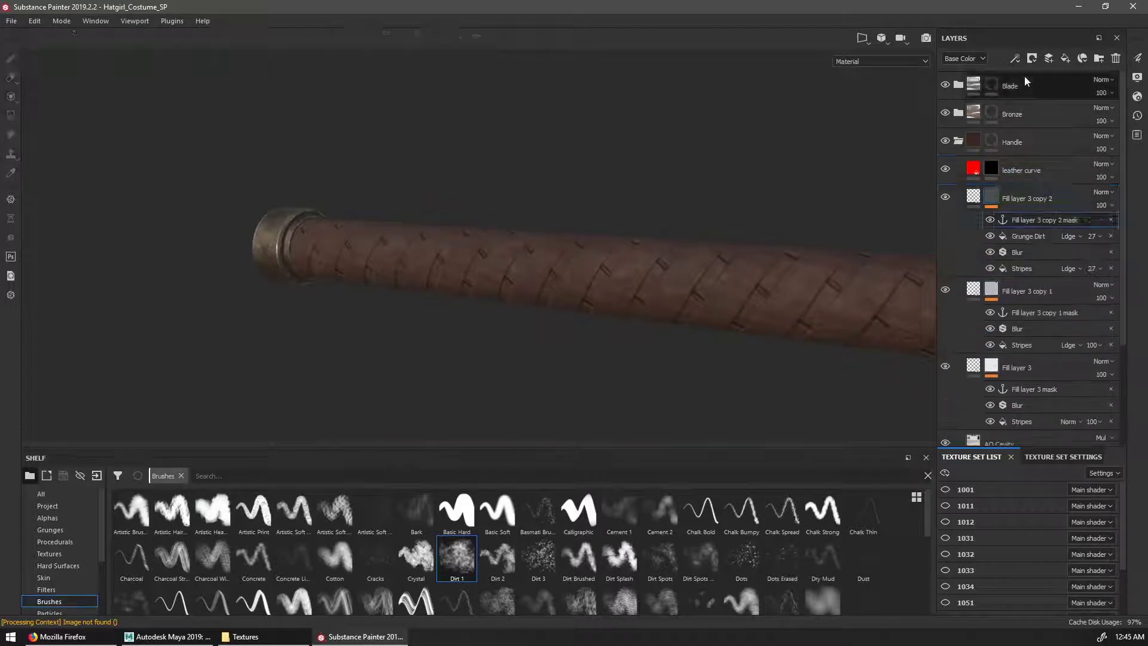
# Add a Fill to the leather curve layer's mask, using the Fill layer 3 mask anchor point as its grayscale
pyautogui.click(1016, 58)
pyautogui.rightClick(681, 179)
pyautogui.click(767, 259)
pyautogui.click(853, 271)
pyautogui.click(845, 325)
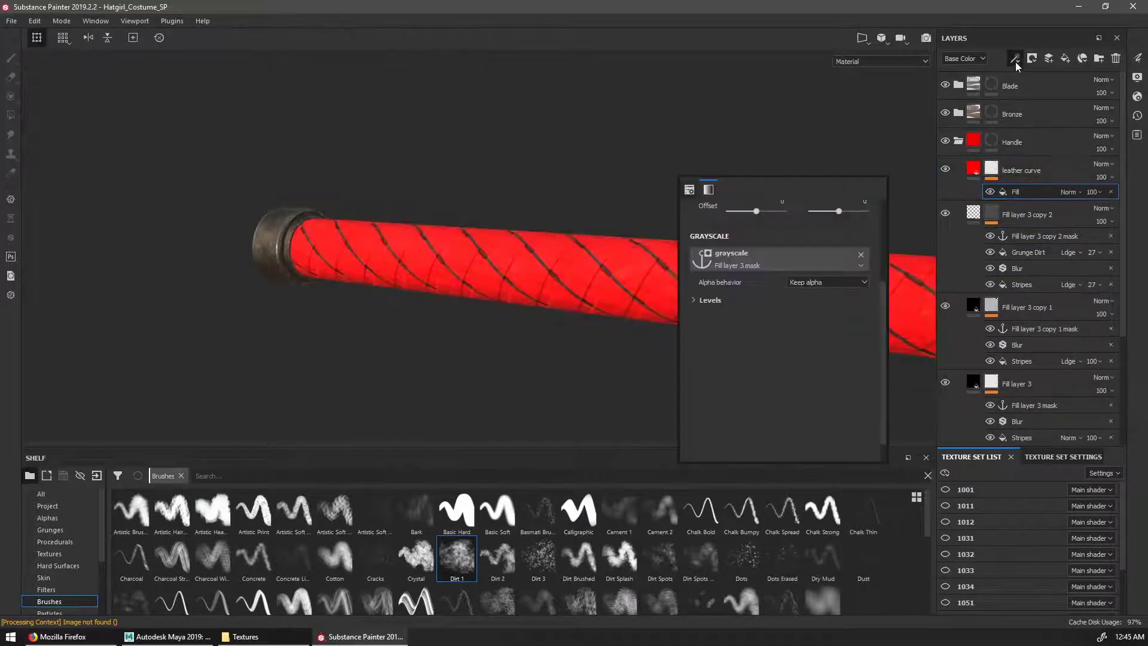
# Add two more Fills to the leather curve mask, sourced from the Fill layer 3 copy 1 and copy 2 mask anchors
pyautogui.click(1015, 61)
pyautogui.click(777, 252)
pyautogui.click(868, 267)
pyautogui.click(838, 298)
pyautogui.click(1016, 59)
pyautogui.click(1038, 94)
pyautogui.click(797, 257)
pyautogui.click(891, 269)
pyautogui.click(855, 285)
# Set the blending of the two upper Fills in the leather curve mask to Linear dodge
pyautogui.click(1070, 192)
pyautogui.click(1064, 204)
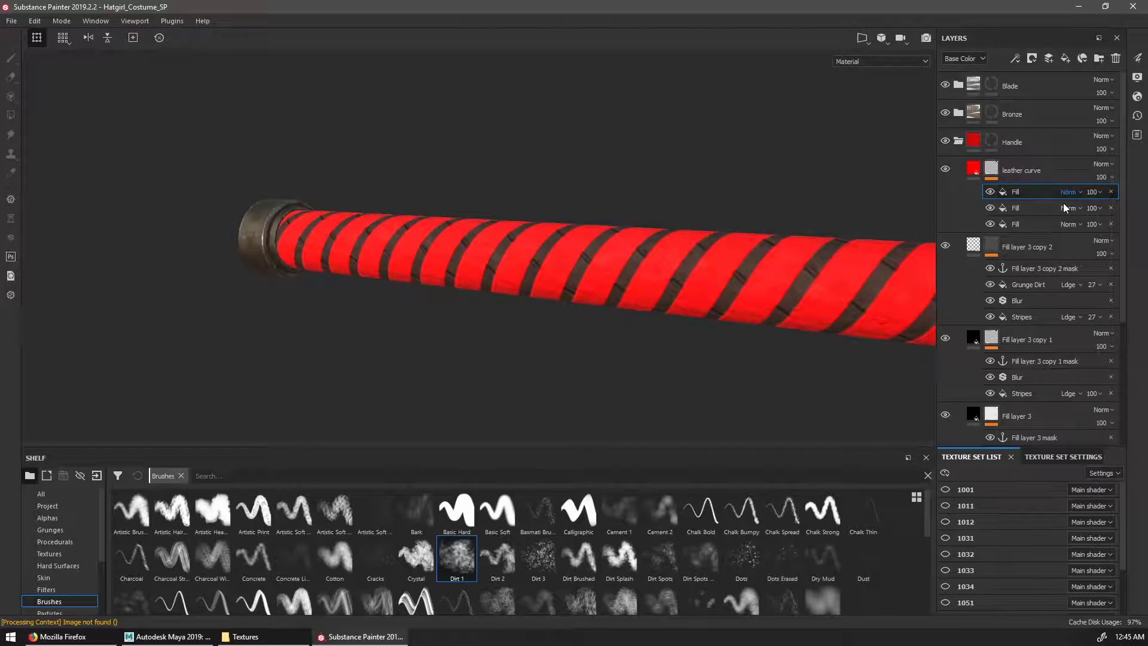
pyautogui.click(1067, 209)
pyautogui.click(1064, 219)
# View the leather curve mask on its own and compare it with its two upper Fills hidden and shown
pyautogui.click(991, 168)
pyautogui.keyDown('alt'); pyautogui.click(991, 168); pyautogui.keyUp('alt')
pyautogui.click(990, 192)
pyautogui.click(990, 208)
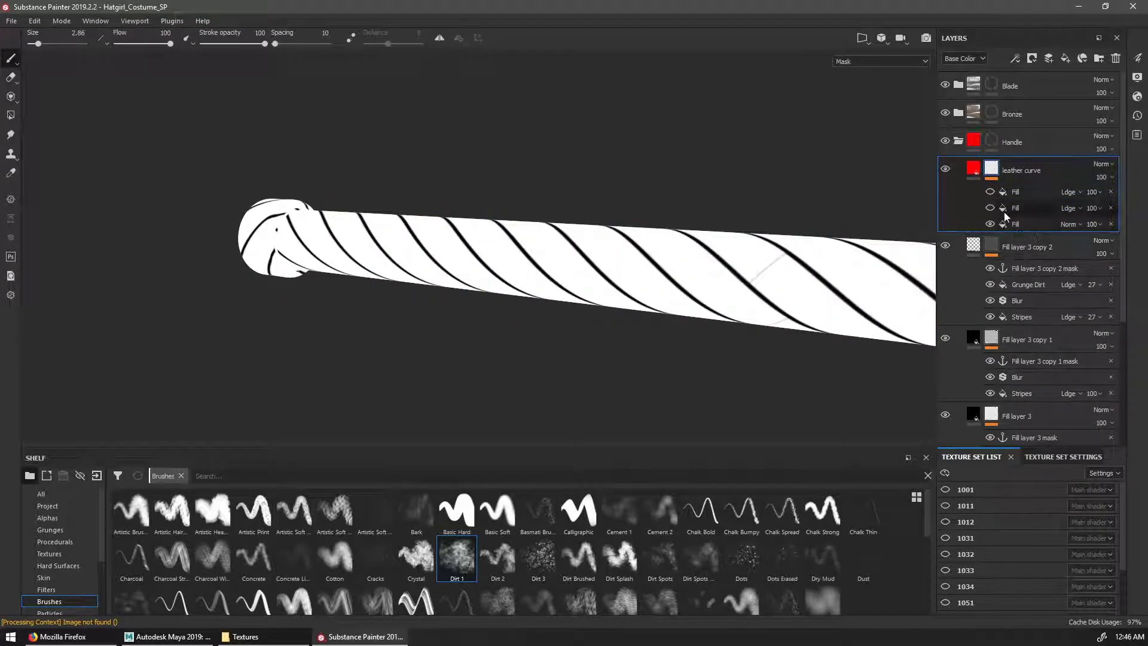
pyautogui.click(990, 193)
pyautogui.click(990, 208)
# Add a Highpass filter above the lowest Fill in the leather curve mask, reduce its radius, and check the Fill visibility
pyautogui.click(1019, 224)
pyautogui.click(1015, 59)
pyautogui.click(1038, 135)
pyautogui.click(902, 197)
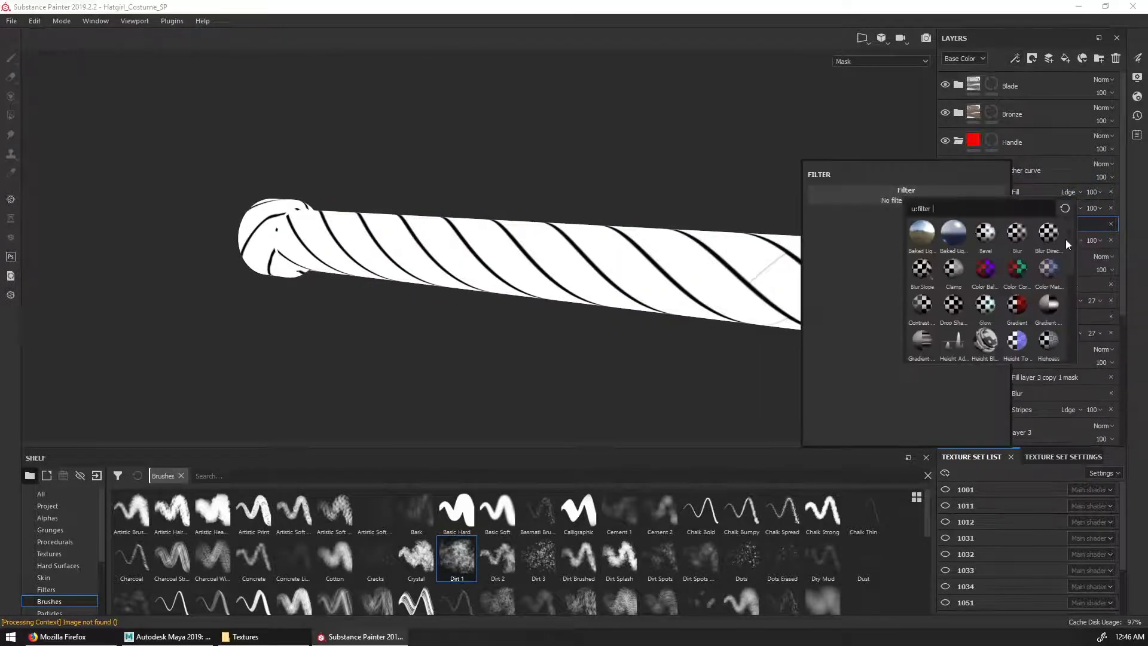
pyautogui.click(1049, 342)
pyautogui.moveTo(842, 253); pyautogui.dragTo(829, 258)
pyautogui.moveTo(1026, 225)
pyautogui.mouseDown()
pyautogui.moveTo(1026, 186)
pyautogui.moveTo(1031, 233)
pyautogui.mouseUp()
pyautogui.click(991, 224)
pyautogui.click(991, 208)
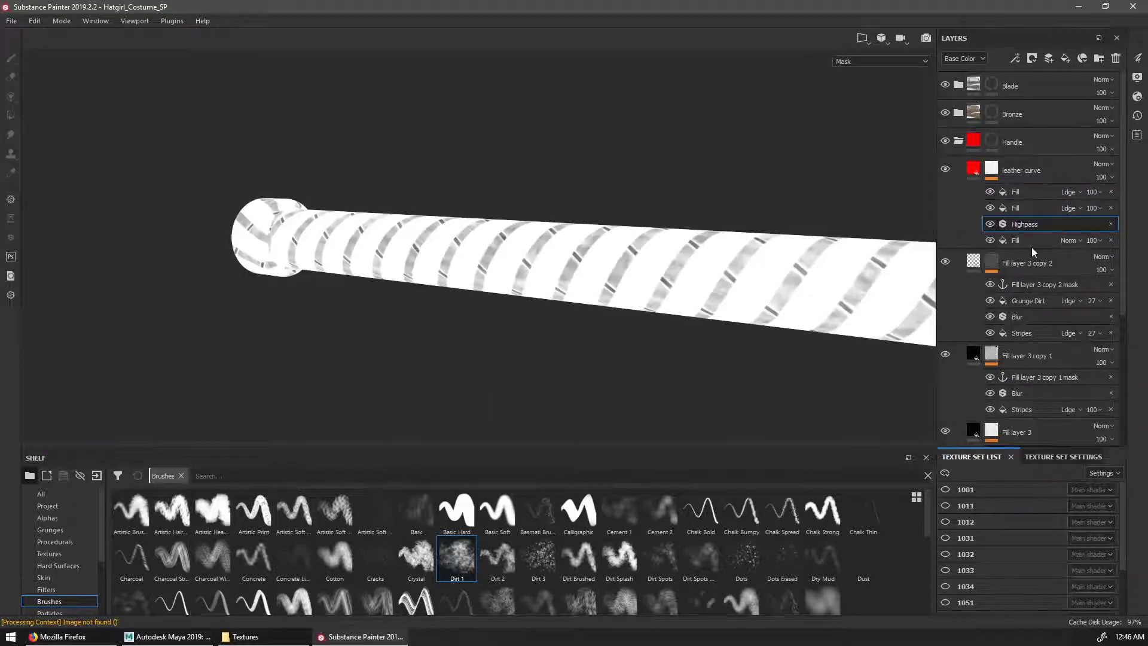
# Add a Highpass filter with a reduced radius above the middle Fill in the leather curve mask
pyautogui.click(1017, 209)
pyautogui.click(1016, 59)
pyautogui.click(1038, 135)
pyautogui.click(912, 213)
pyautogui.click(1052, 366)
pyautogui.moveTo(862, 275); pyautogui.dragTo(849, 277)
pyautogui.click(1019, 192)
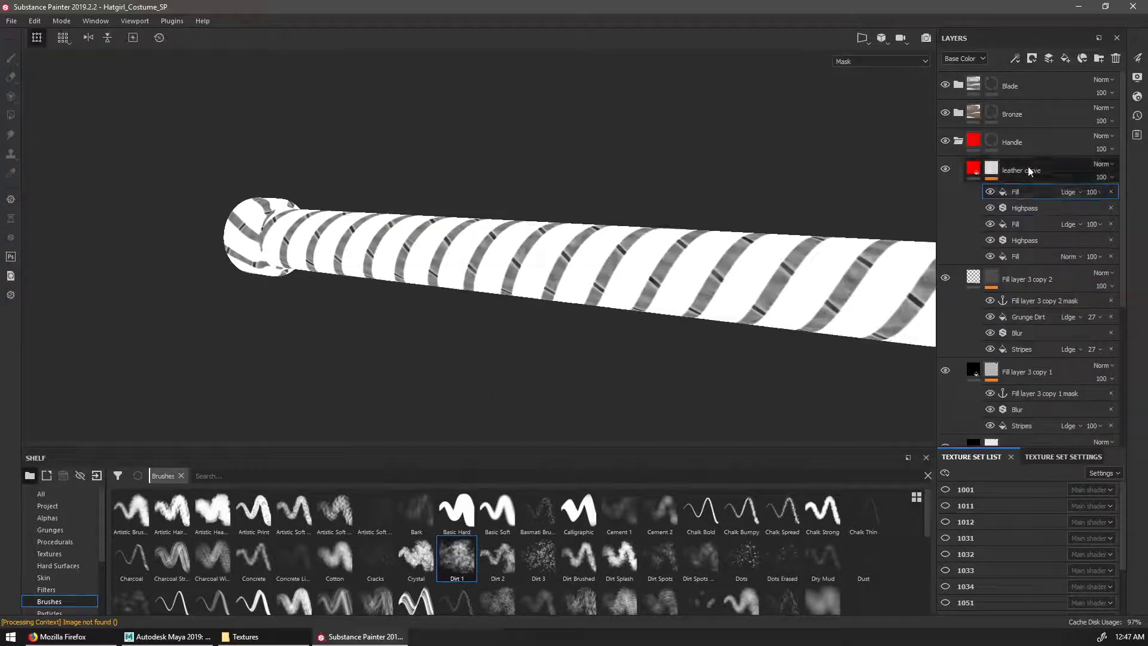
pyautogui.click(1015, 59)
pyautogui.click(1038, 96)
pyautogui.click(891, 286)
pyautogui.write('grunge')
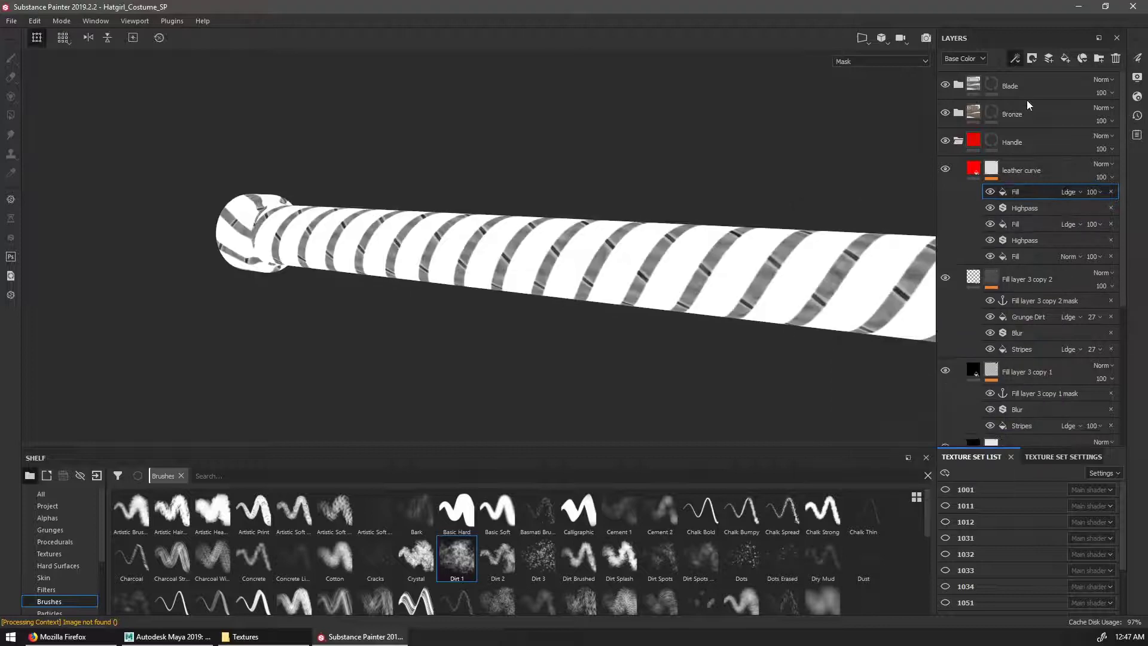
# Add a Highpass filter above the uppermost Fill in the leather curve mask and lower its radius
pyautogui.click(1037, 135)
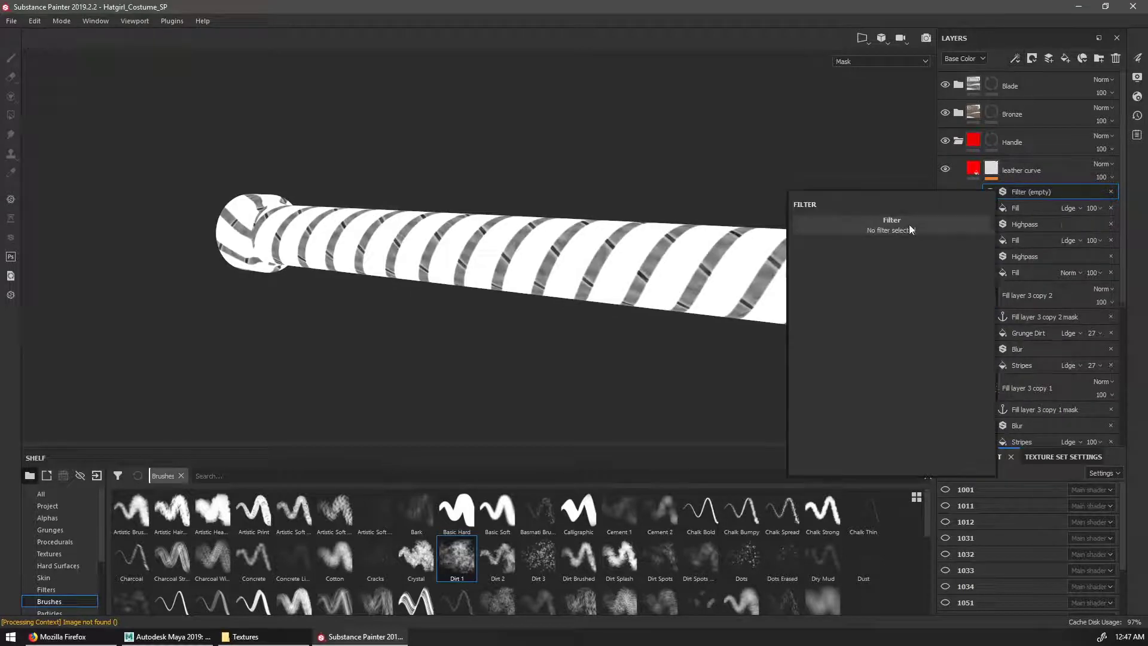
pyautogui.click(890, 224)
pyautogui.click(1044, 367)
pyautogui.moveTo(859, 286); pyautogui.dragTo(814, 286)
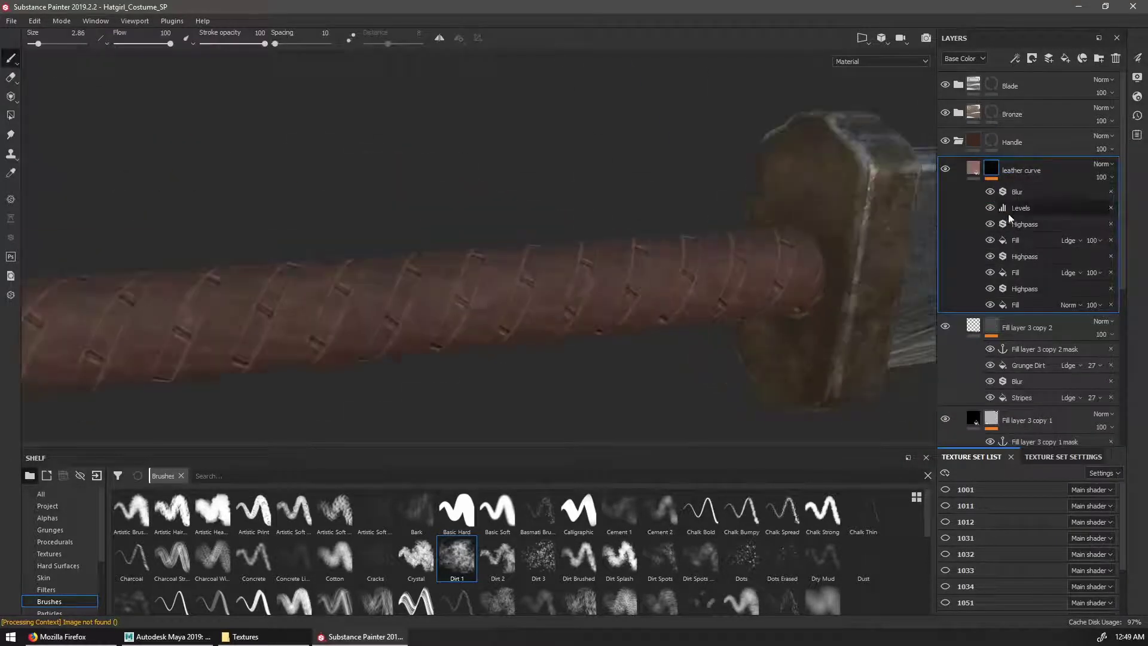
# Check the leather curve mask's Blur filter, and set the Stripes fill rotation in Fill layer 3 copy 1's mask to 105
pyautogui.click(1017, 191)
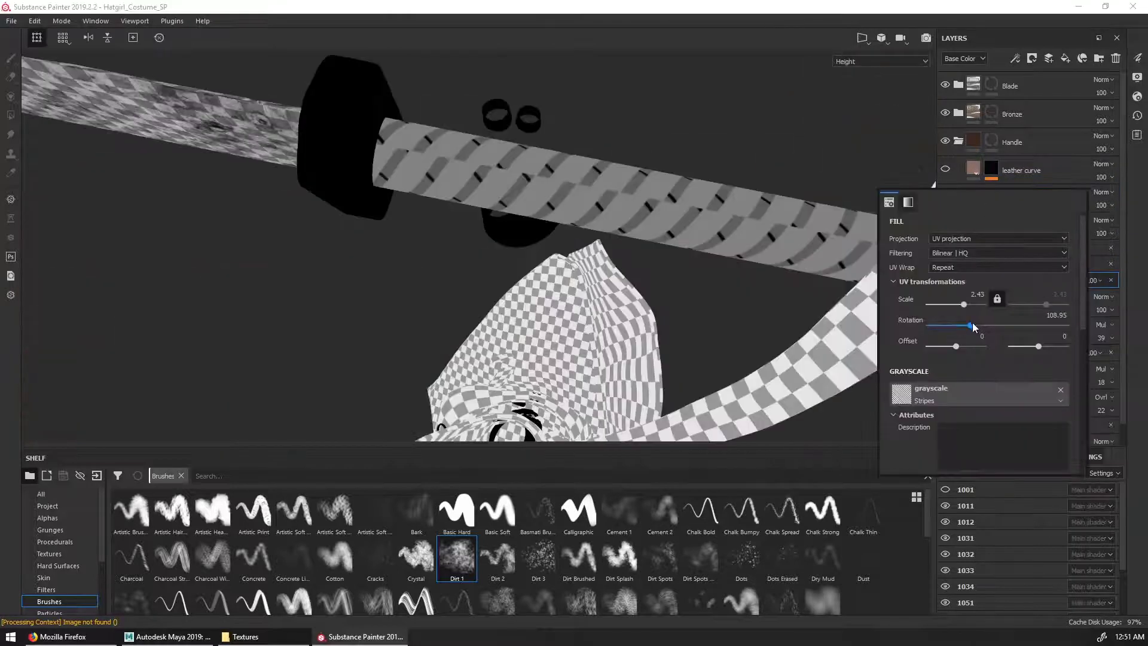
pyautogui.moveTo(972, 326); pyautogui.dragTo(969, 327)
pyautogui.doubleClick(1059, 315)
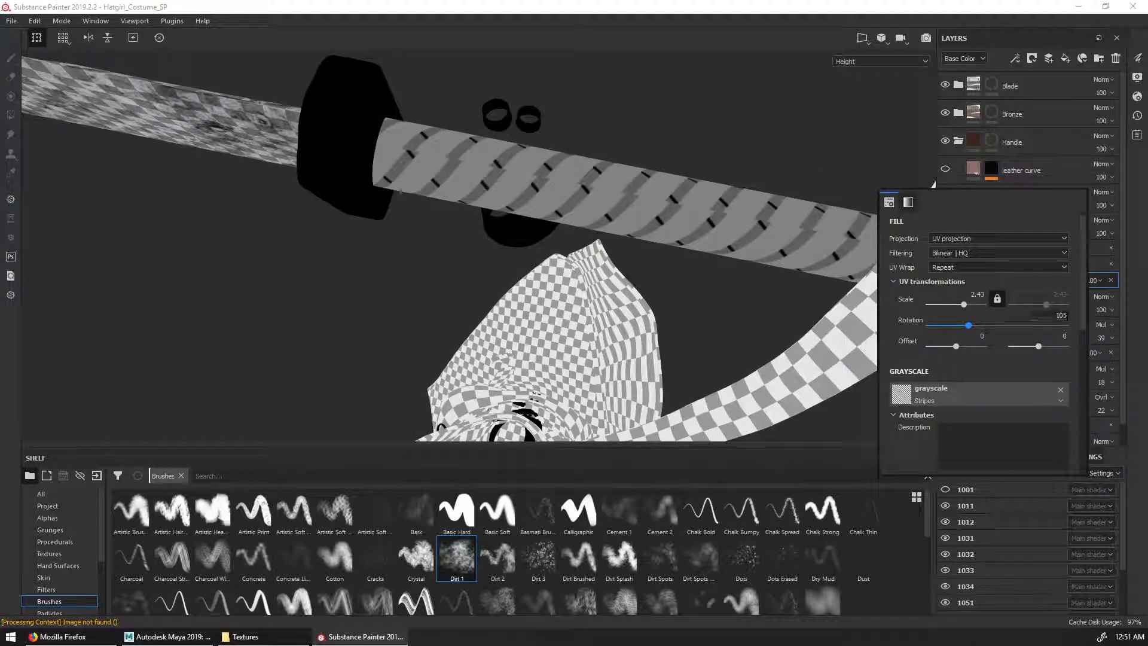
pyautogui.write('105')
pyautogui.press('Return')
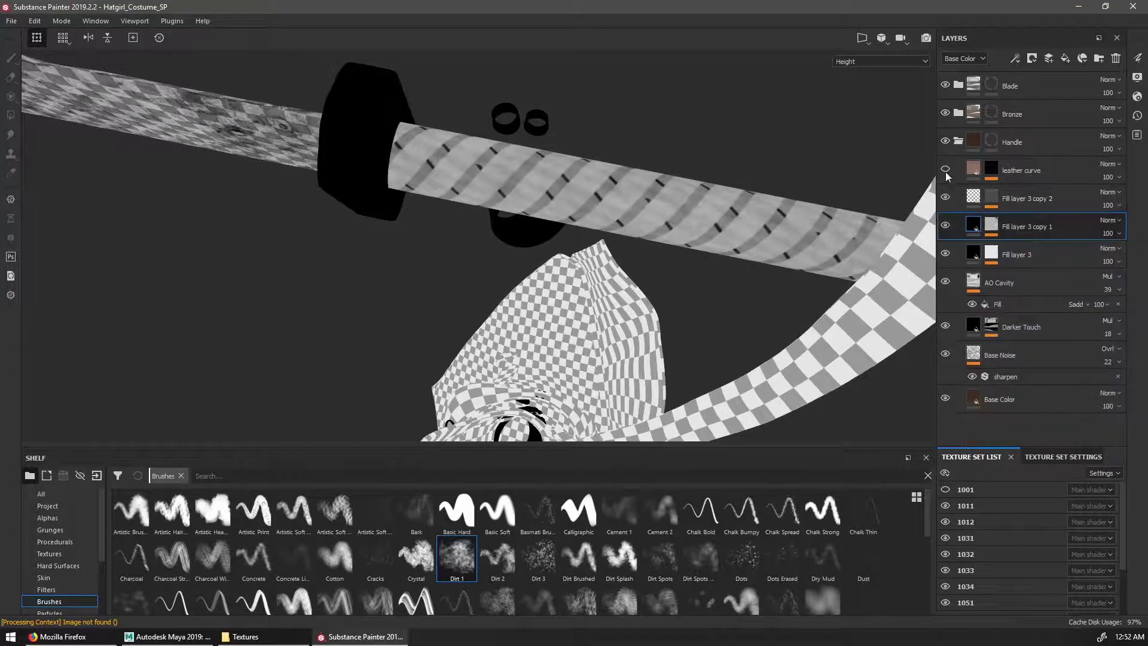
# Show the leather curve layer again, return to the material view, and collapse the sword's Handle folder
pyautogui.click(945, 170)
pyautogui.press('m')
pyautogui.keyDown('alt'); pyautogui.moveTo(676, 269); pyautogui.dragTo(639, 180); pyautogui.keyUp('alt')
pyautogui.click(958, 142)
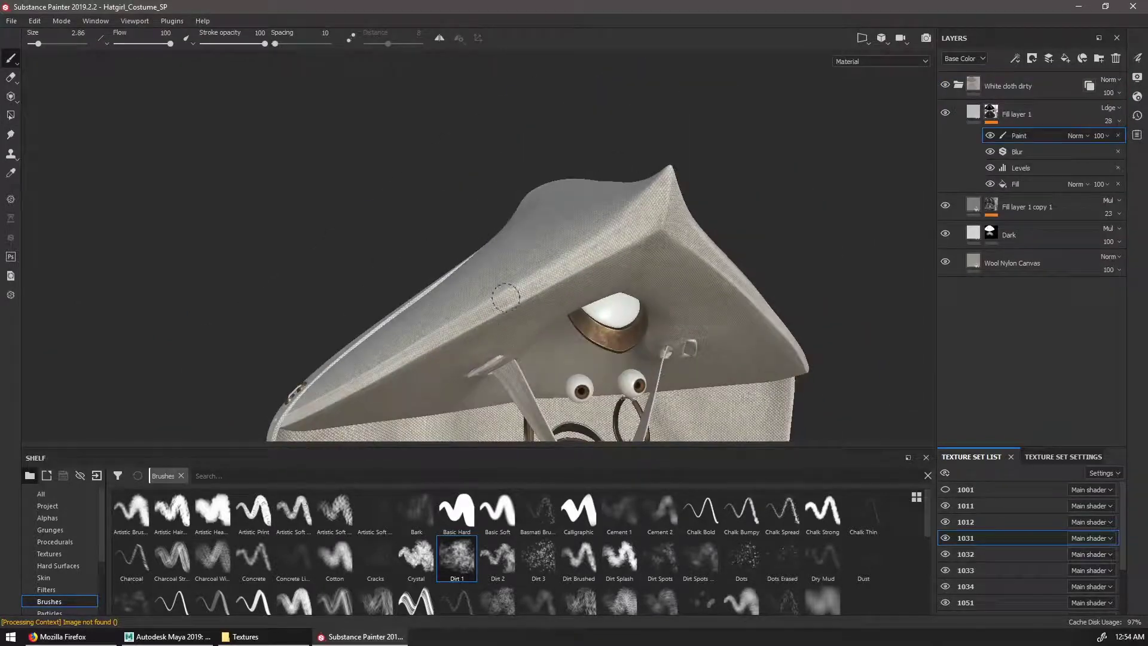
# Examine the hat's dirty white cloth and its edges from several angles and distances
pyautogui.keyDown('alt'); pyautogui.moveTo(506, 298); pyautogui.dragTo(419, 287); pyautogui.keyUp('alt')
pyautogui.moveTo(688, 251)
pyautogui.keyDown('alt'); pyautogui.mouseDown()
pyautogui.moveTo(644, 246)
pyautogui.moveTo(889, 159)
pyautogui.moveTo(697, 185)
pyautogui.mouseUp(); pyautogui.keyUp('alt')
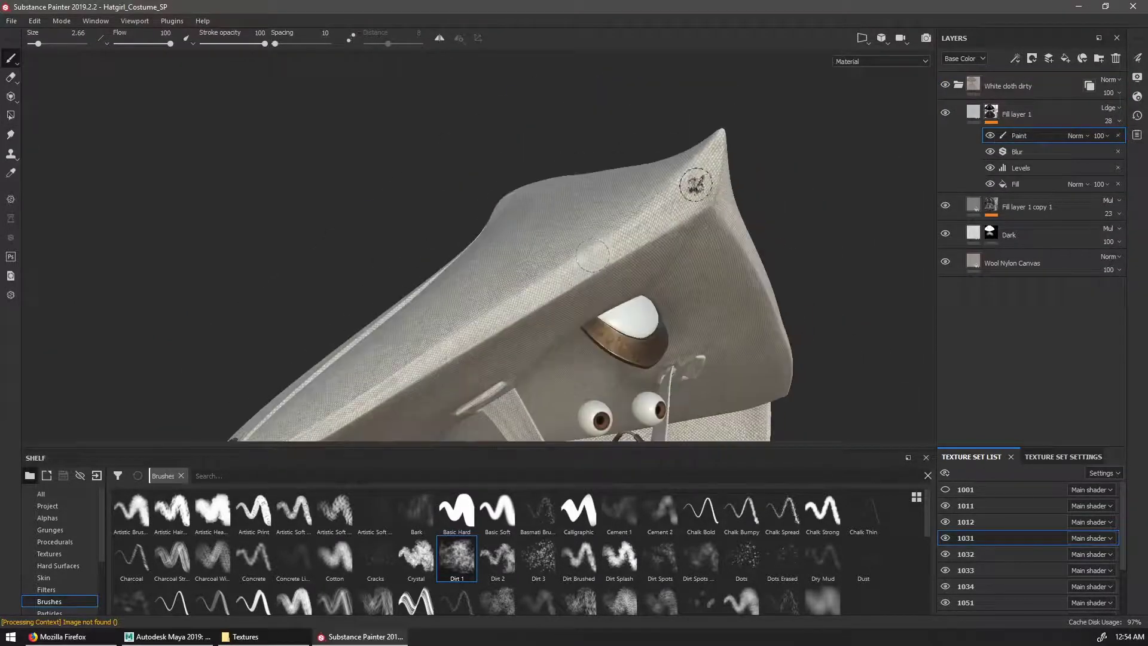
pyautogui.keyDown('alt'); pyautogui.moveTo(555, 287); pyautogui.dragTo(787, 294); pyautogui.keyUp('alt')
pyautogui.scroll(-8, 729, 269)
pyautogui.scroll(10, 694, 239)
pyautogui.press('2')
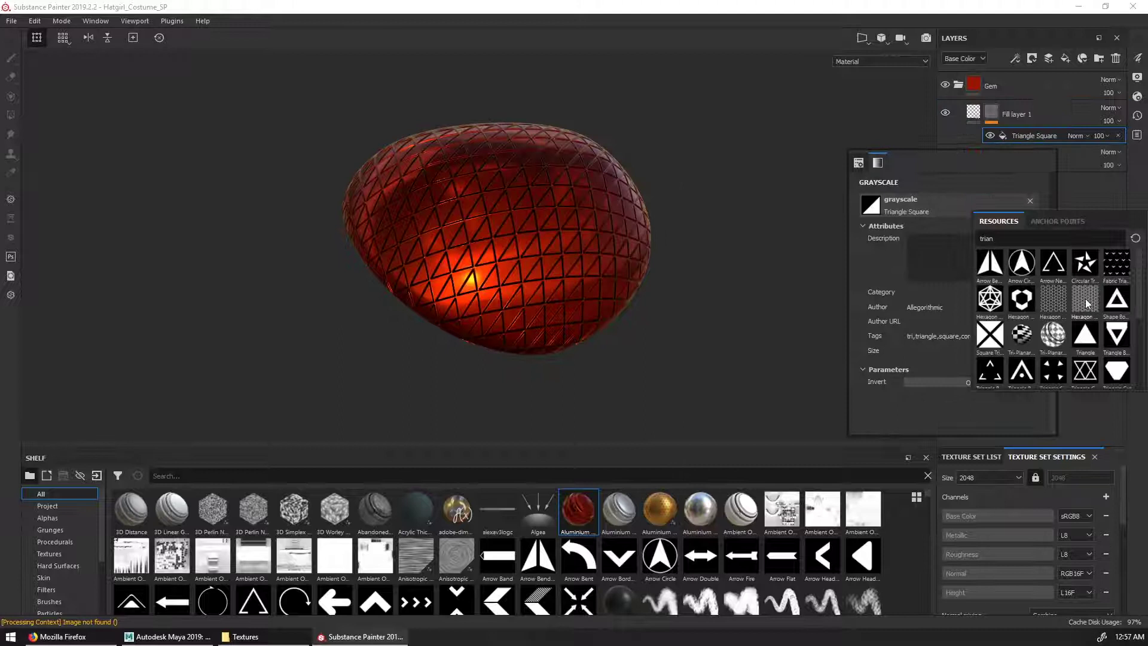
# Adjust the filter settings in the mask of the Gem's Fill layer 1 and increase the Hexagon Triangle Border pattern's UV scale
pyautogui.moveTo(915, 265); pyautogui.dragTo(933, 265)
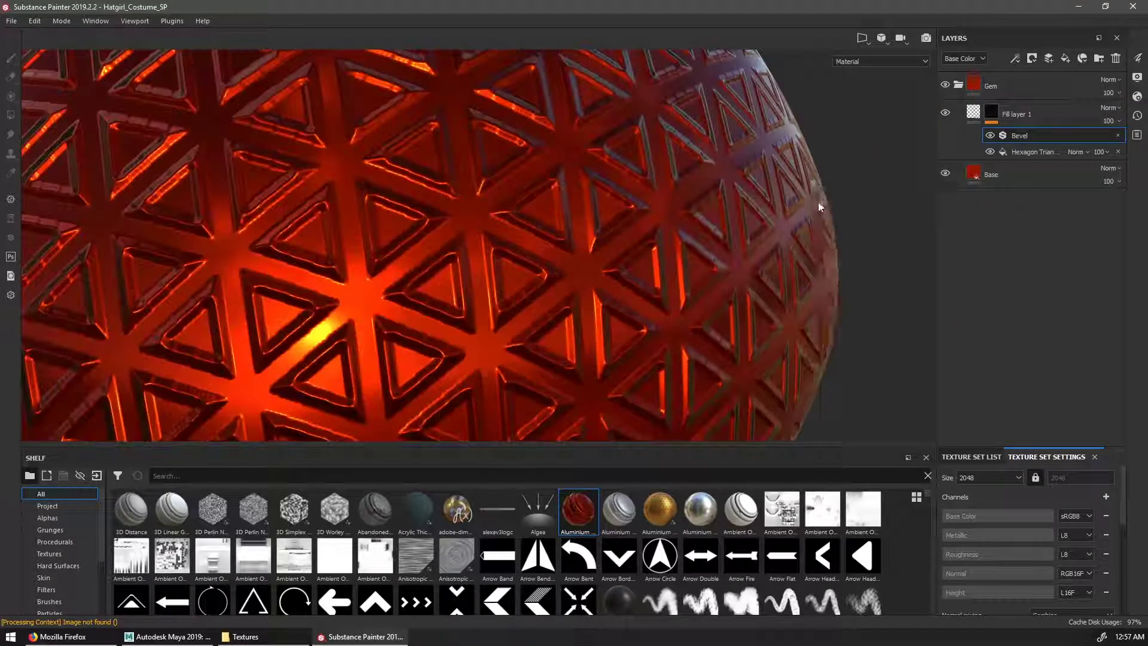
pyautogui.moveTo(891, 296); pyautogui.dragTo(908, 296)
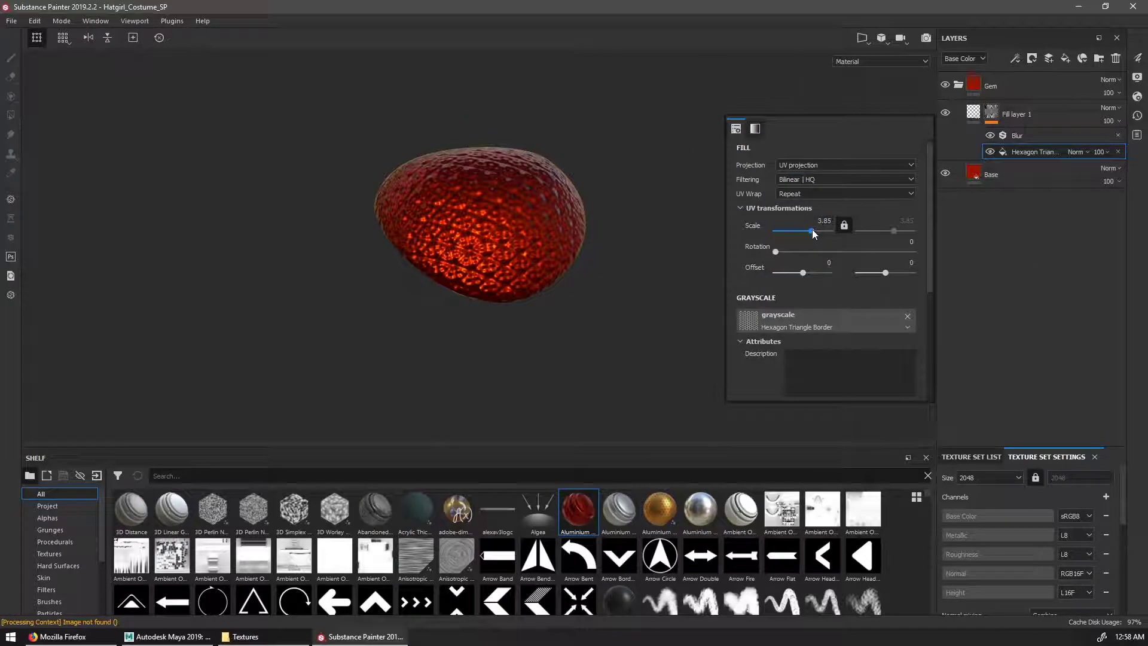
pyautogui.moveTo(815, 231); pyautogui.dragTo(846, 226)
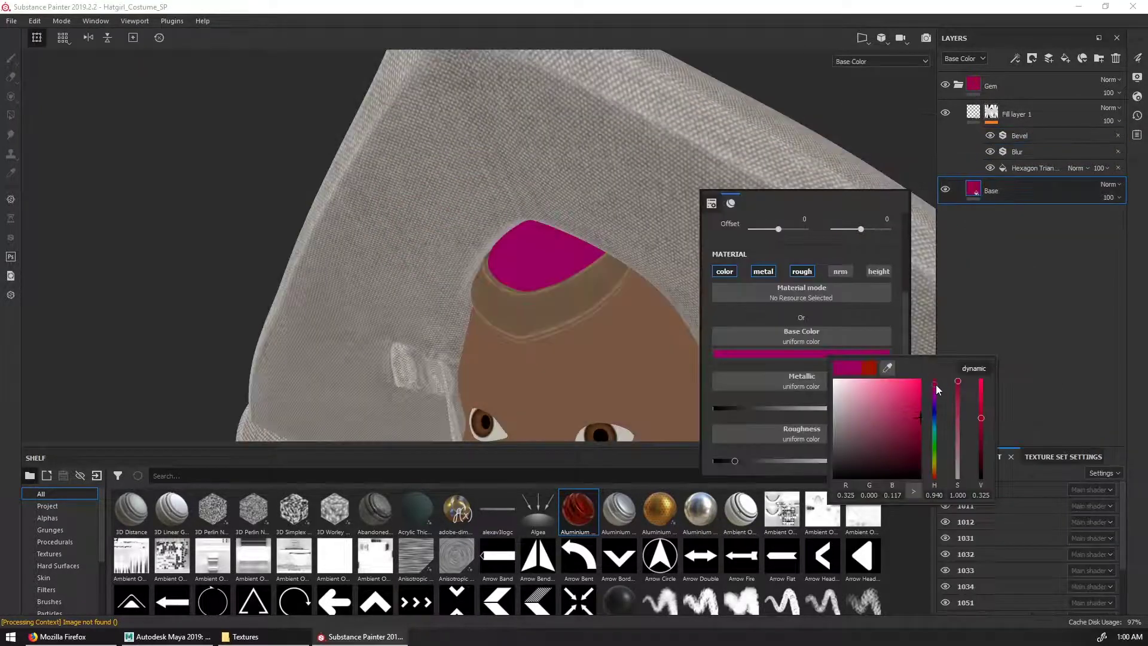
# Shift the base color of the Gem's Base layer from magenta to purple
pyautogui.moveTo(935, 385); pyautogui.dragTo(936, 401)
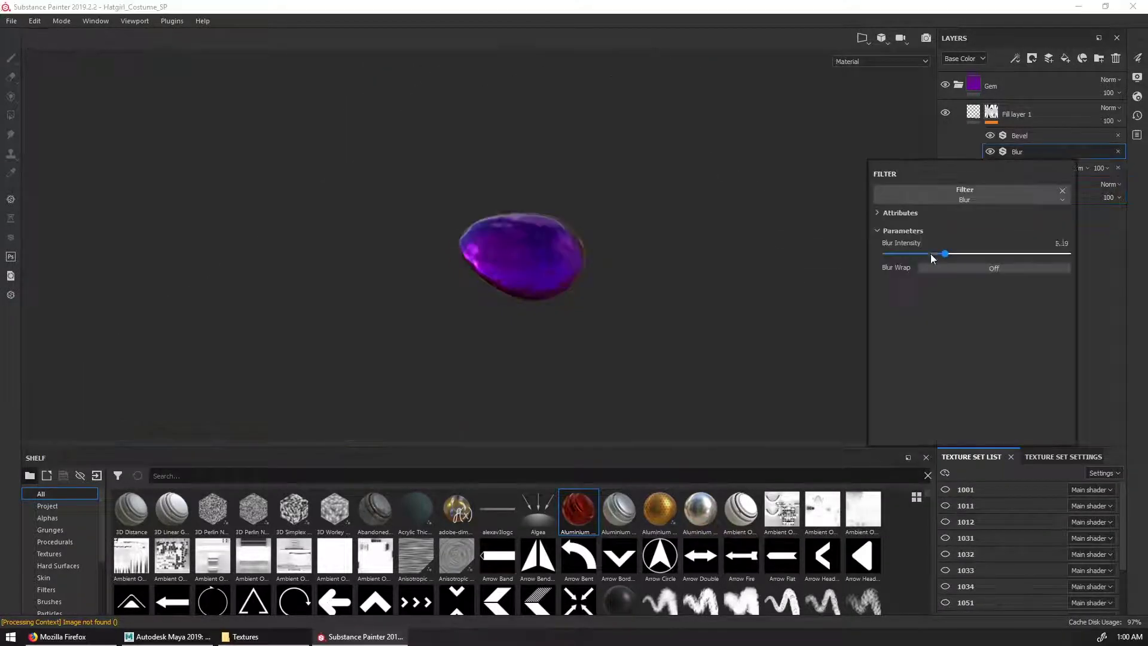
# Adjust the Hexagon Triangles fill in the gem's Fill layer 1 mask and re-enable its Bevel and Blur filters
pyautogui.click(1003, 168)
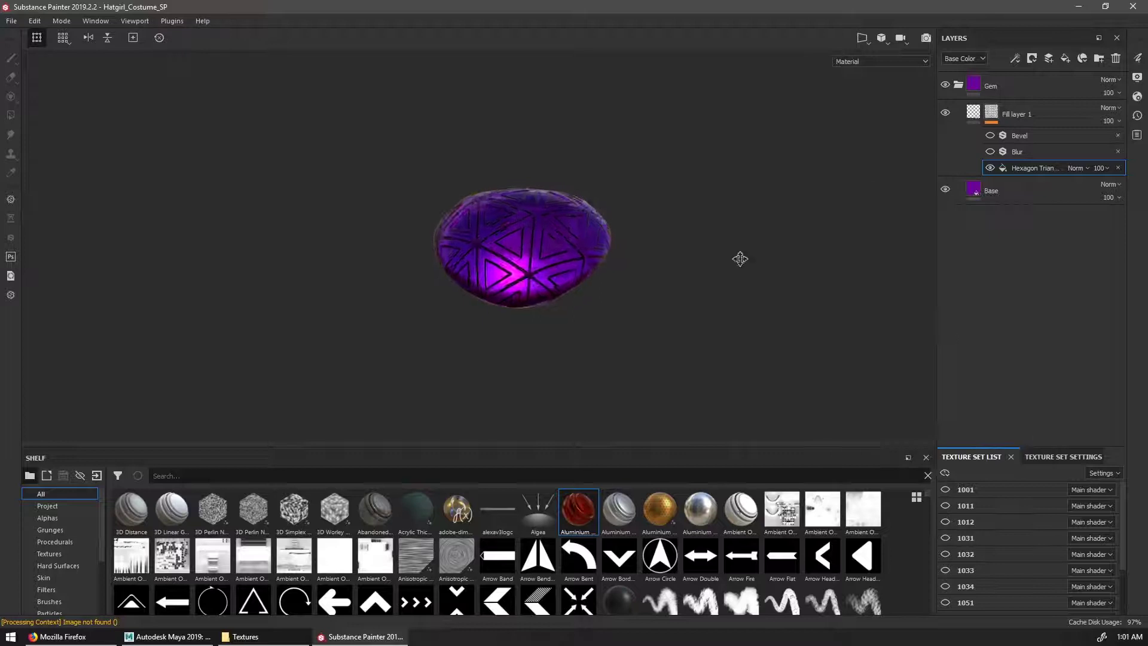
pyautogui.click(1020, 136)
pyautogui.click(1020, 152)
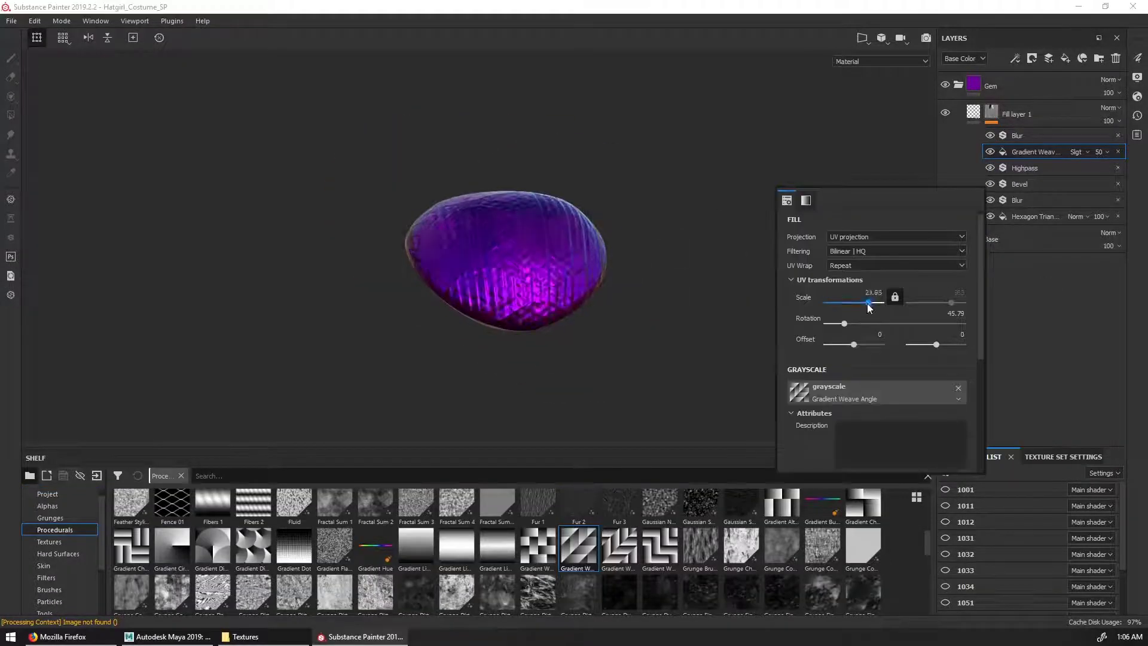
pyautogui.scroll(-5, 884, 393)
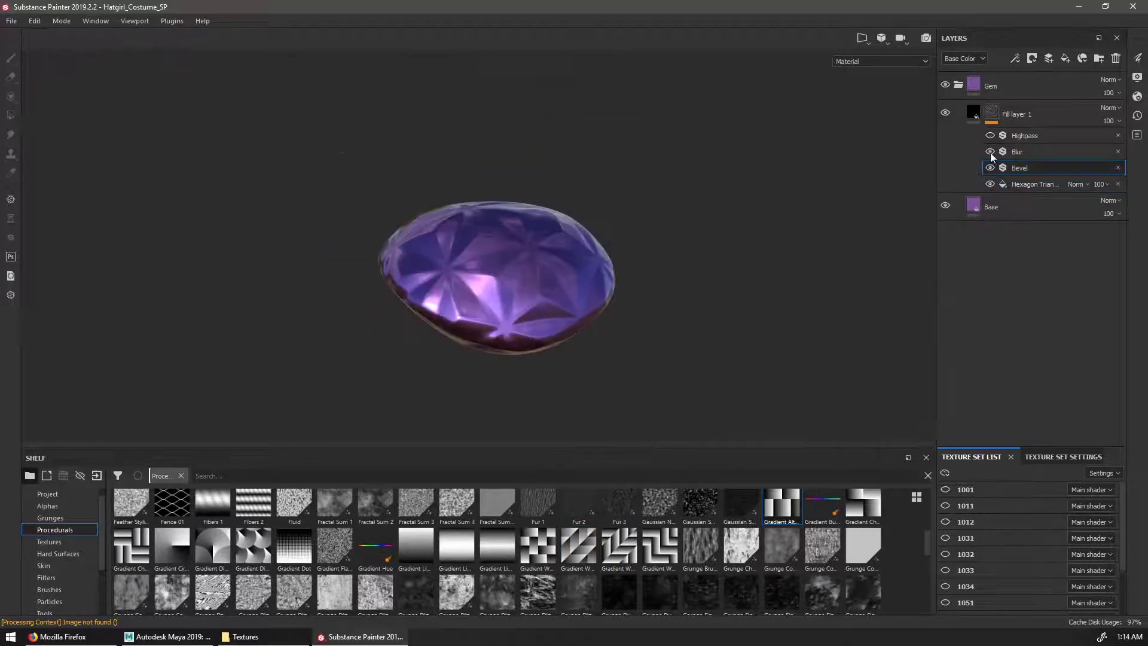
# Refine the gem's Fill layer 1 mask with a Warp filter and a Hexagon Dots fill
pyautogui.click(991, 152)
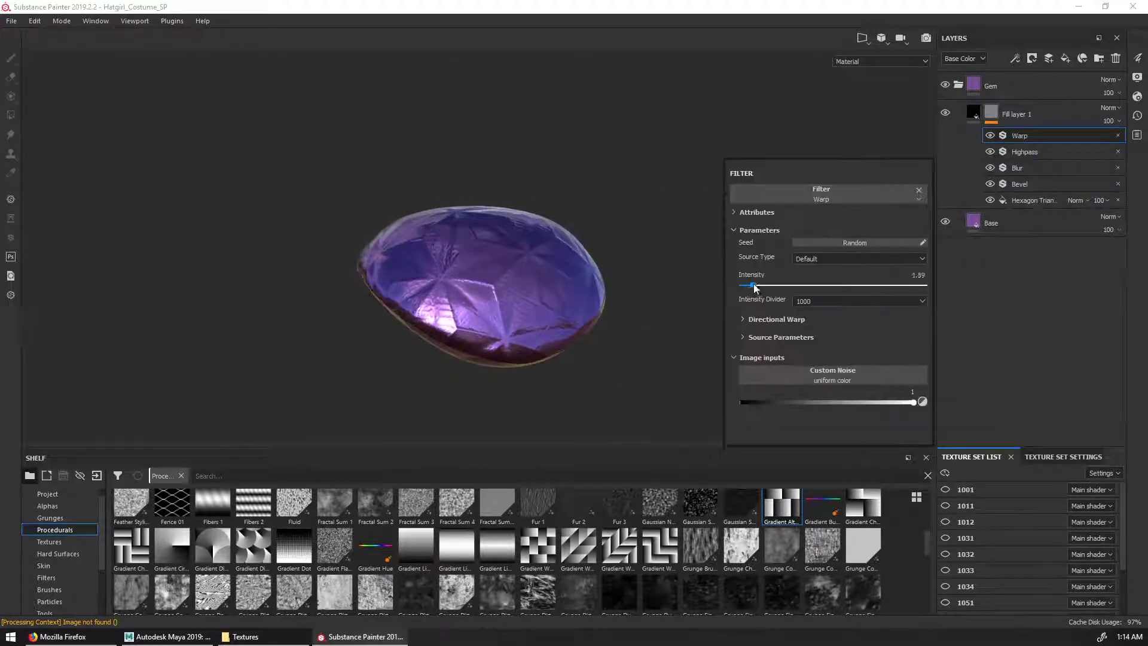
pyautogui.click(1035, 185)
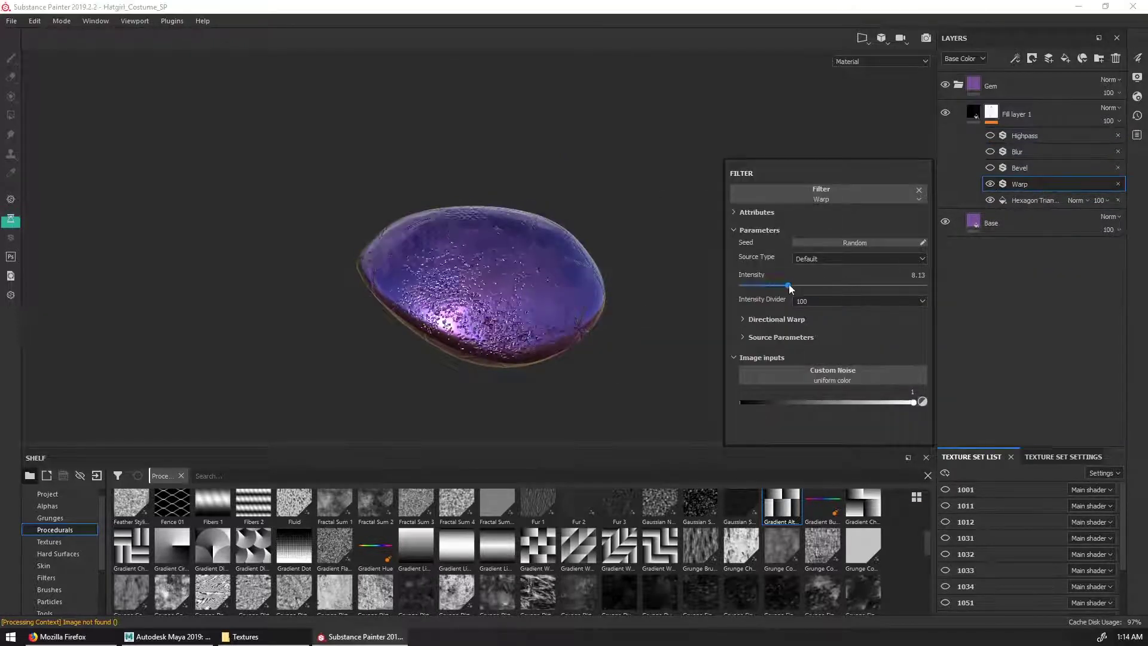
pyautogui.moveTo(1018, 152); pyautogui.dragTo(1024, 156)
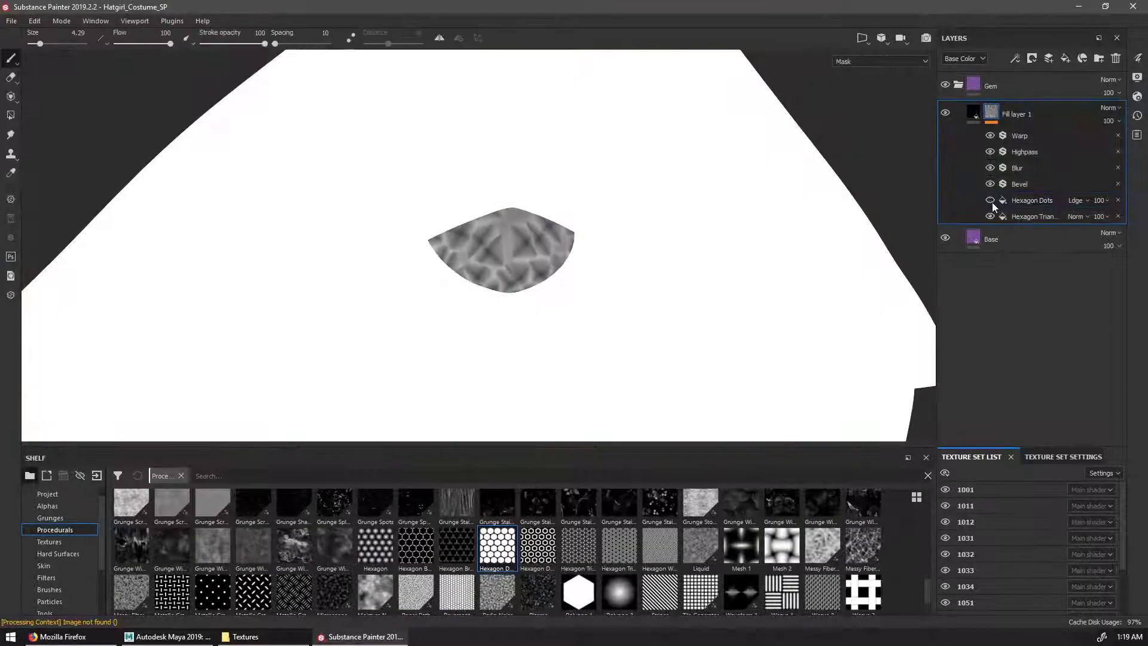
pyautogui.click(1041, 200)
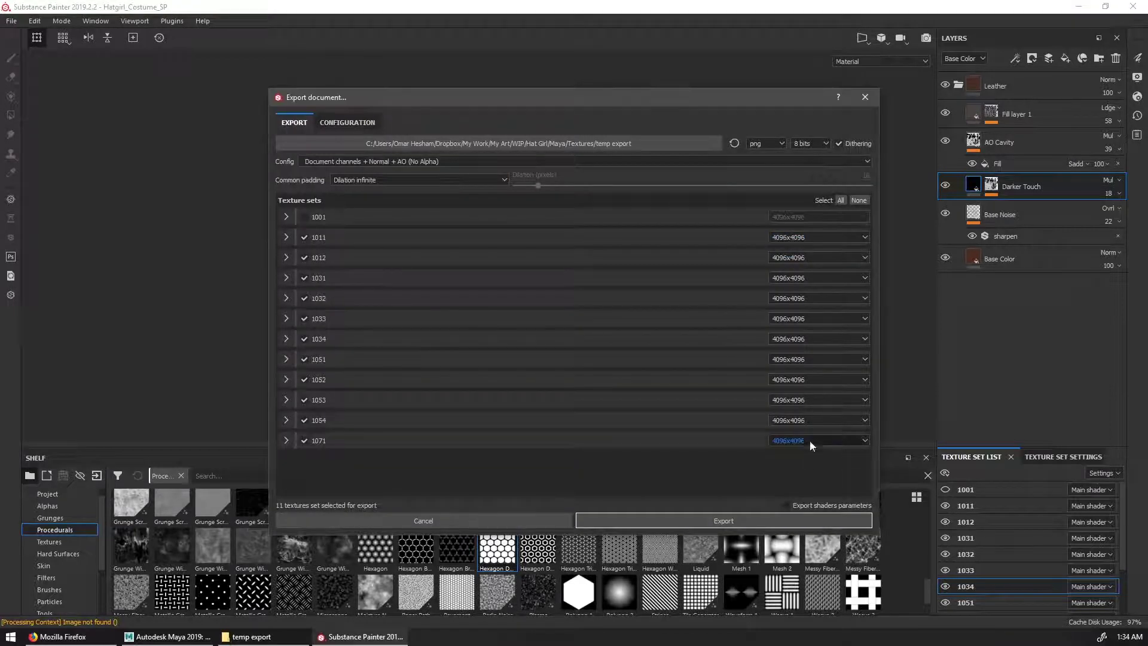
# Review the export configuration presets, inspecting the Vray and Vray UDIM output maps
pyautogui.click(354, 163)
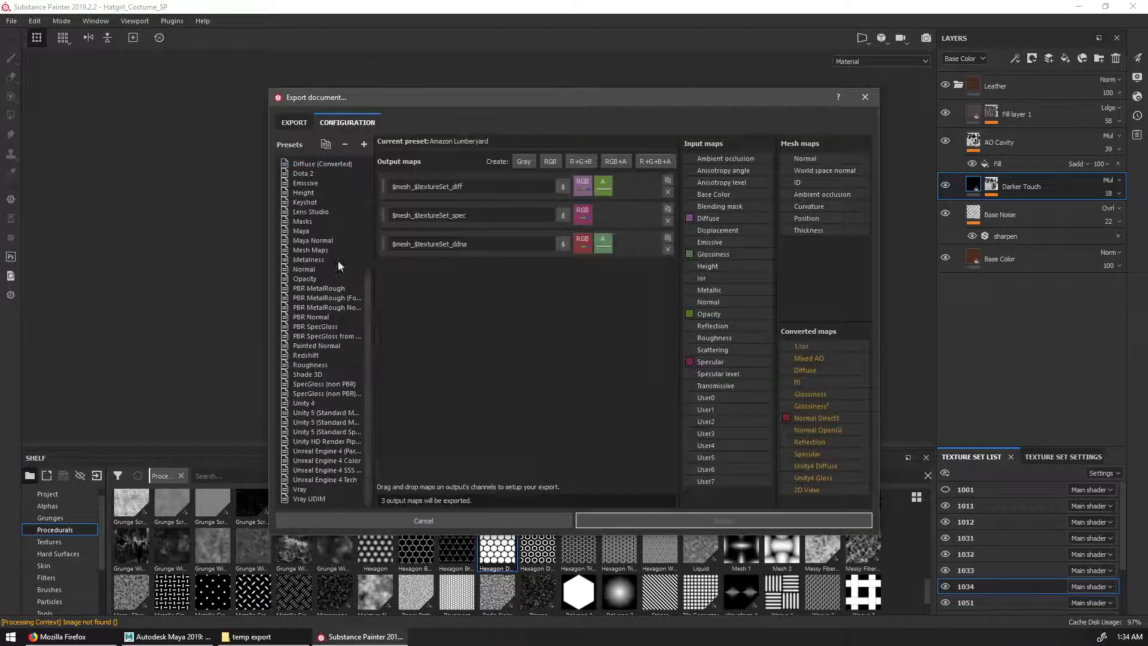
pyautogui.moveTo(375, 455); pyautogui.dragTo(429, 458)
pyautogui.click(313, 489)
pyautogui.click(309, 498)
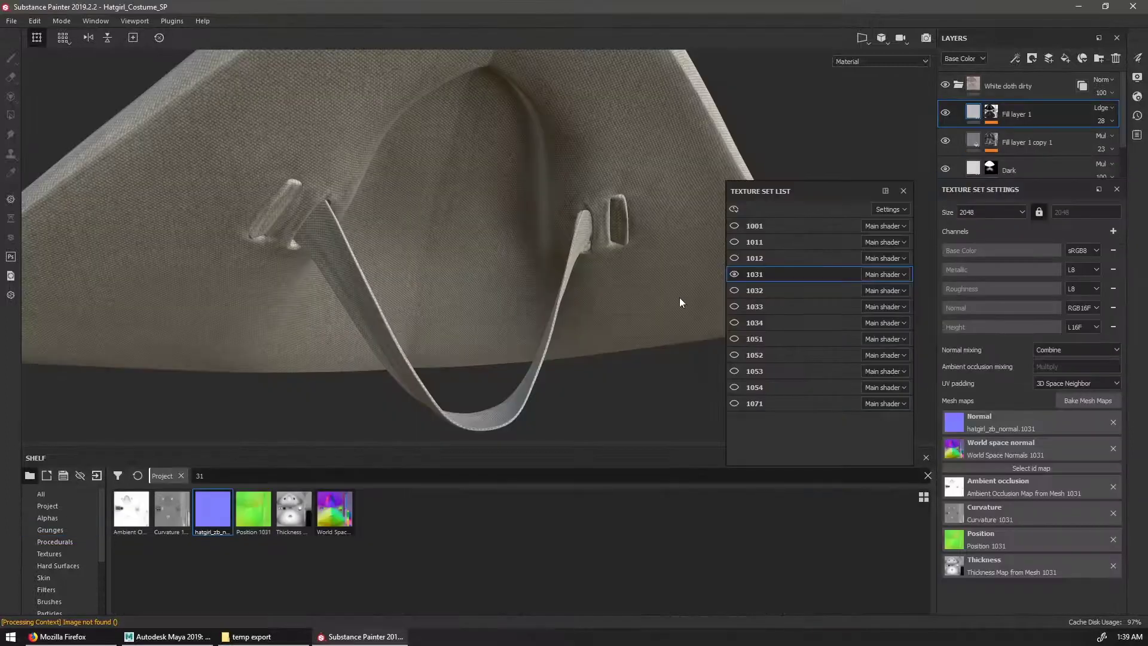
# Go through texture sets 1032, 1033 and 1071, and remove the normal map from the mesh maps of 1071
pyautogui.click(752, 290)
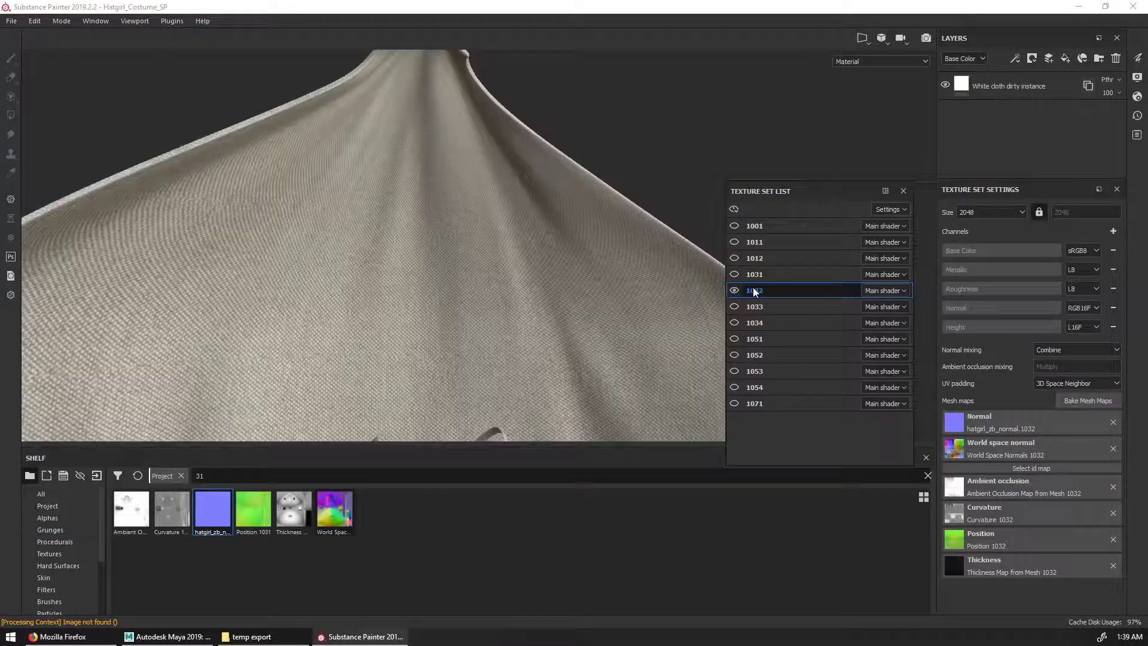
pyautogui.click(783, 306)
pyautogui.click(754, 403)
pyautogui.hotkey('shift', 'c')
pyautogui.keyDown('alt'); pyautogui.moveTo(606, 297); pyautogui.dragTo(507, 315); pyautogui.keyUp('alt')
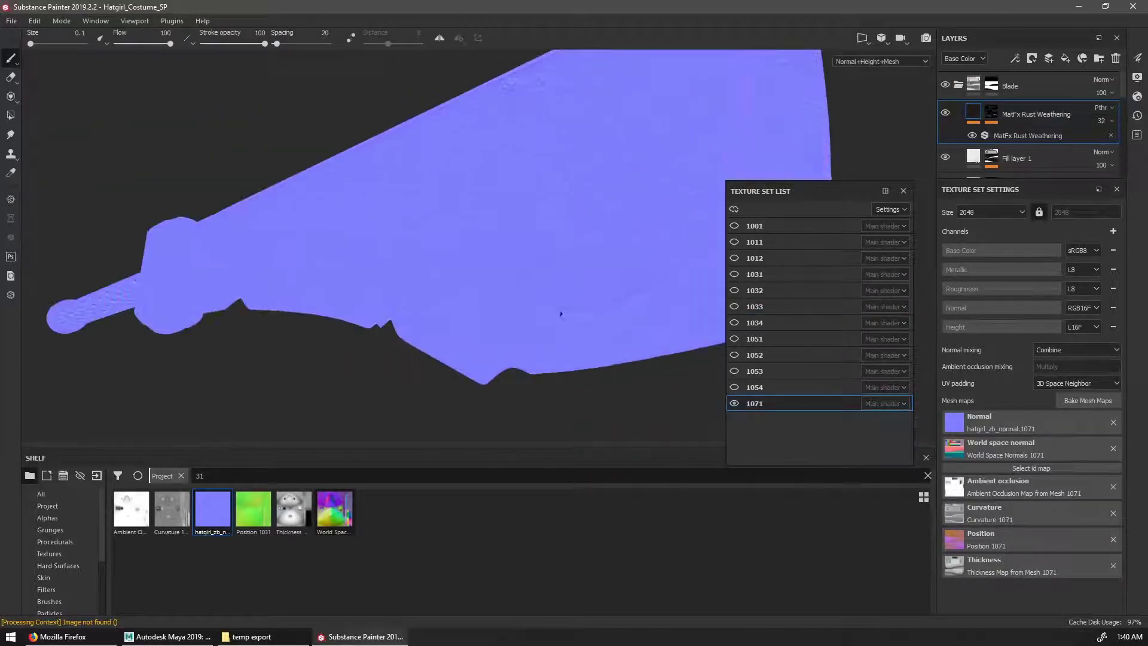
pyautogui.click(1113, 423)
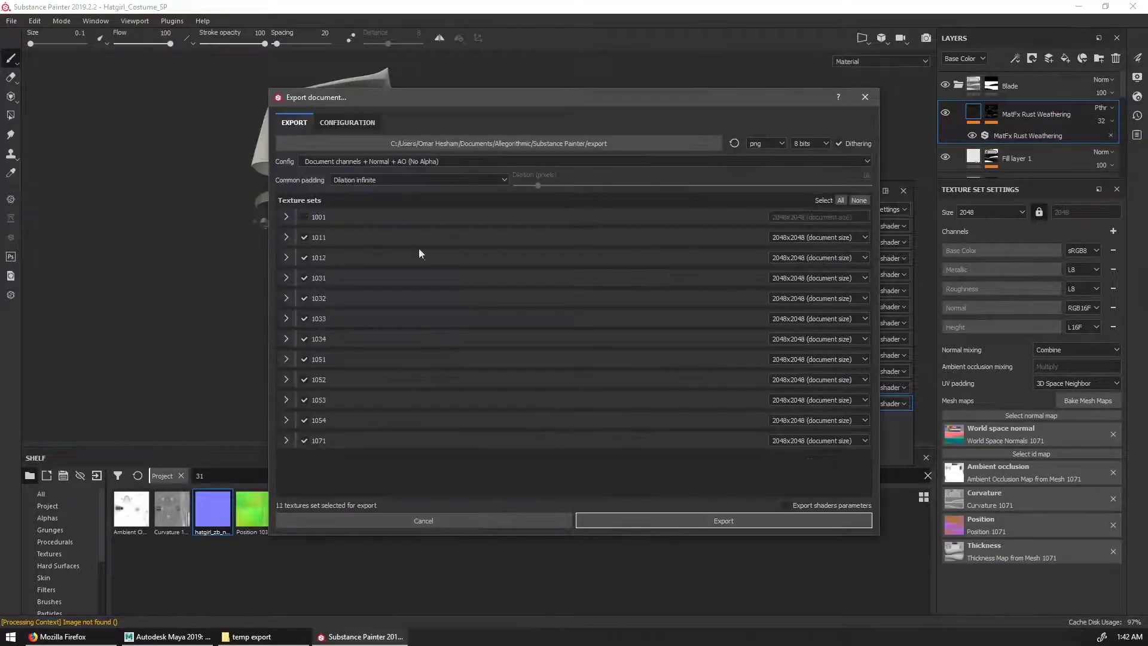
# Set the export size of the selected texture sets, starting with 1011, to 4096x4096
pyautogui.click(818, 237)
pyautogui.click(806, 256)
pyautogui.click(818, 318)
pyautogui.click(791, 337)
pyautogui.click(814, 400)
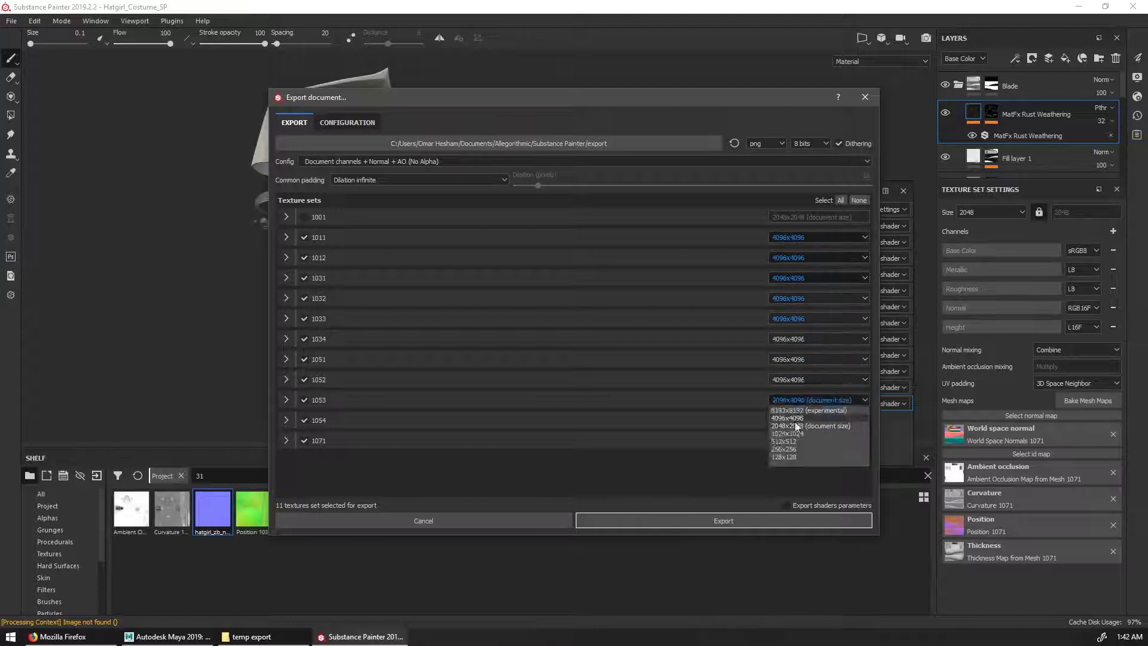
# Choose the export config, set the output folder to Hat Girl's Maya\Textures\temp export, and export the textures
pyautogui.click(383, 161)
pyautogui.click(360, 236)
pyautogui.click(538, 143)
pyautogui.write('C:\\Users\\Omar Hesham\\Dropbox\\My Work\\My Art\\WIP\\Hat Girl\\Maya\\Textures\\temp export')
pyautogui.click(745, 453)
pyautogui.click(686, 516)
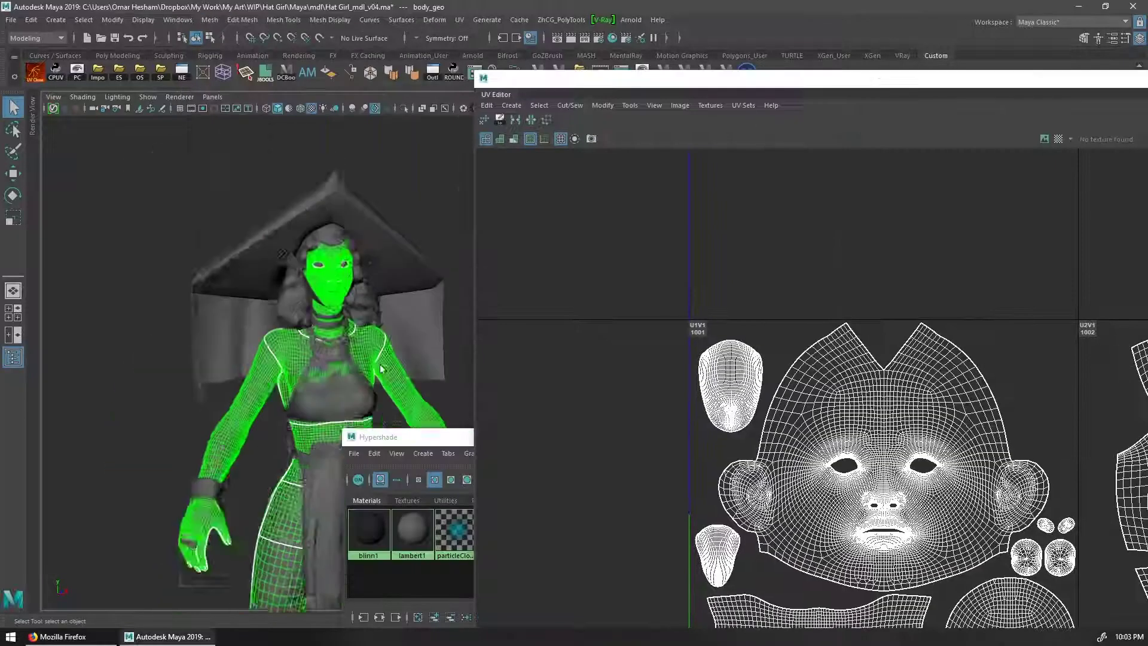
# In Maya, save a UV snapshot of the body's face UVs as "face UV snap" in the Mari\temp folder
pyautogui.click(512, 105)
pyautogui.click(559, 174)
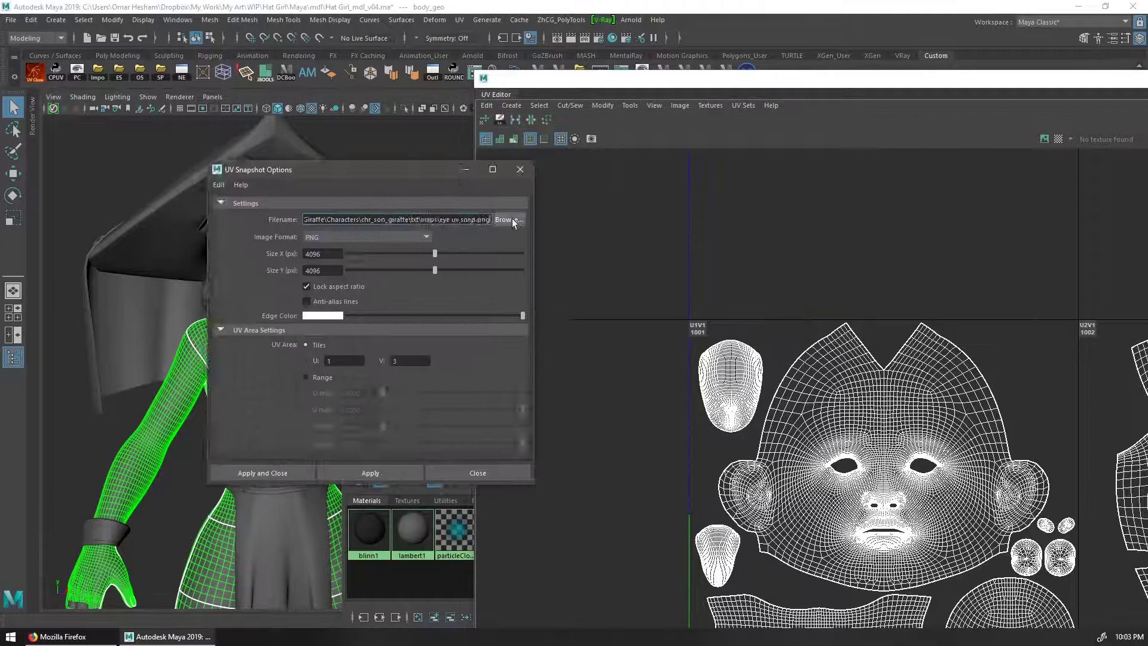
pyautogui.click(512, 218)
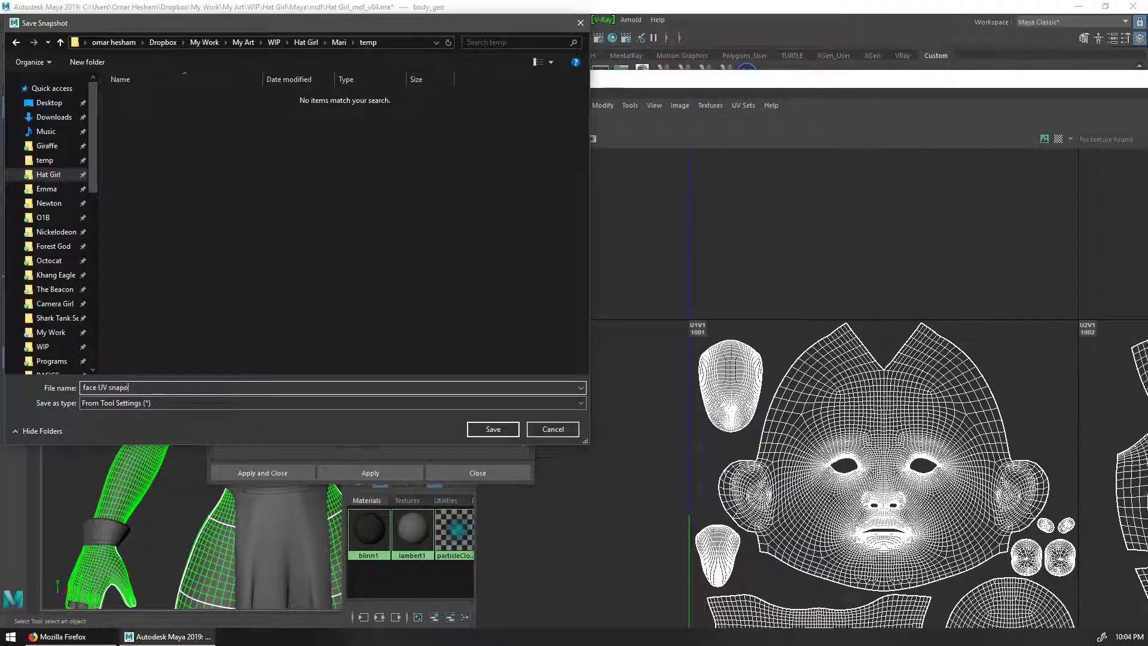
pyautogui.click(494, 429)
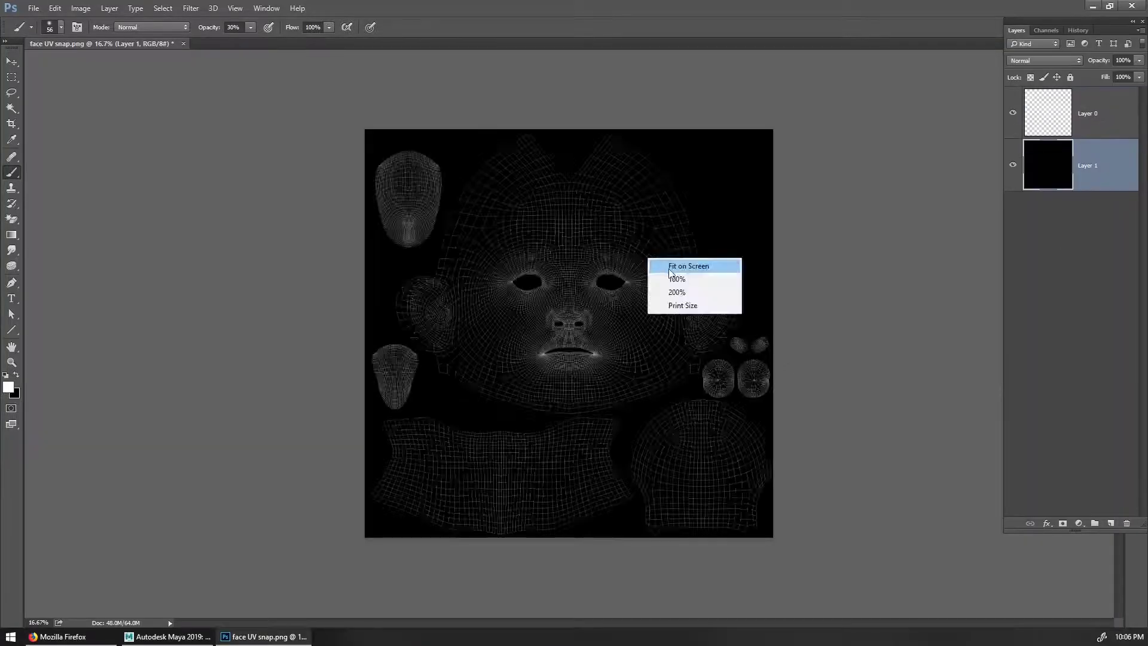
# In Photoshop, fit face UV snap.png to the screen and place the face albedo, displacement and utility images above the black layer
pyautogui.rightClick(601, 237)
pyautogui.click(639, 243)
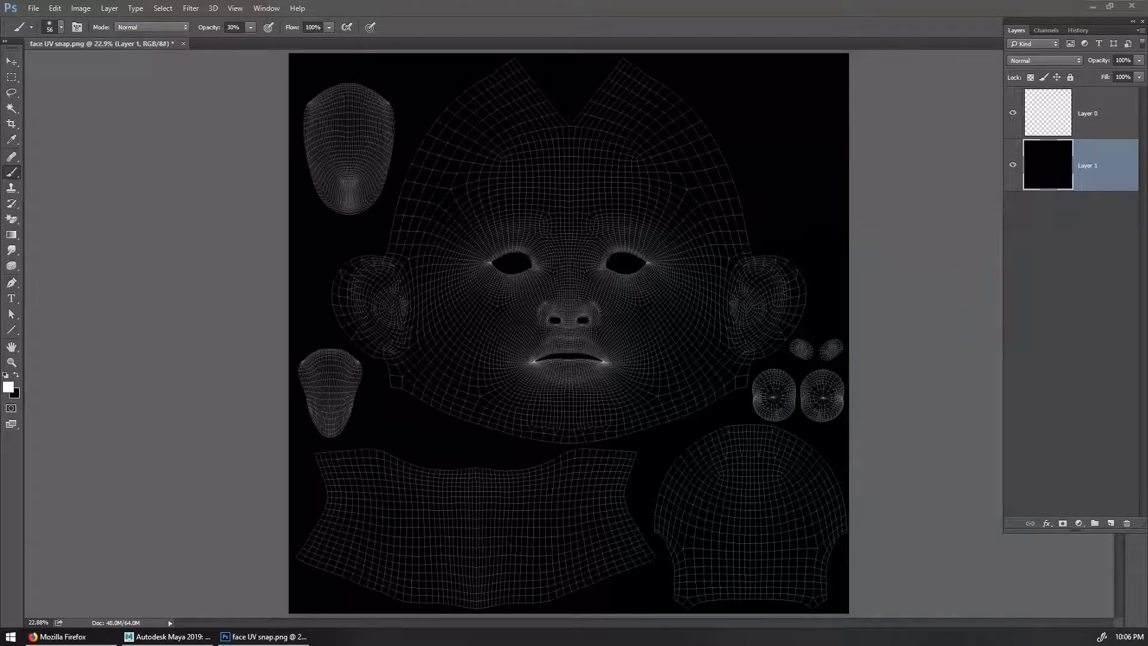
pyautogui.press('Return')
pyautogui.press('Return')
pyautogui.press('Return')
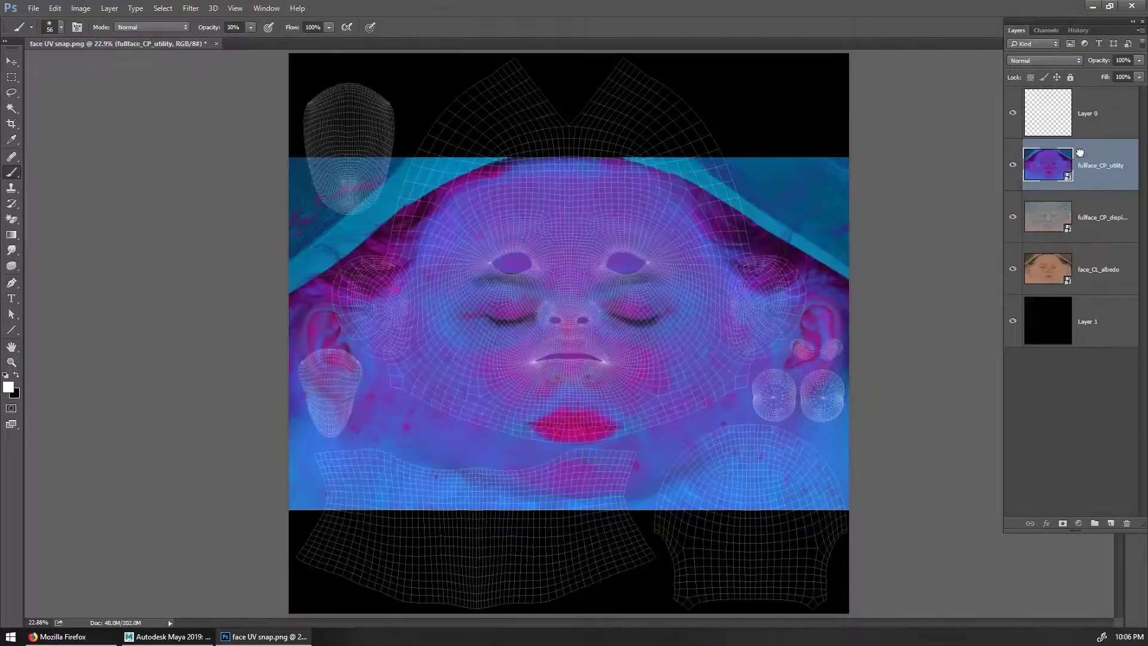
# Order the albedo layer above the displacement and utility layers, and align all three face textures with the UV wireframe
pyautogui.moveTo(1080, 153); pyautogui.dragTo(1107, 283)
pyautogui.moveTo(1014, 267); pyautogui.dragTo(1013, 217)
pyautogui.click(1062, 163)
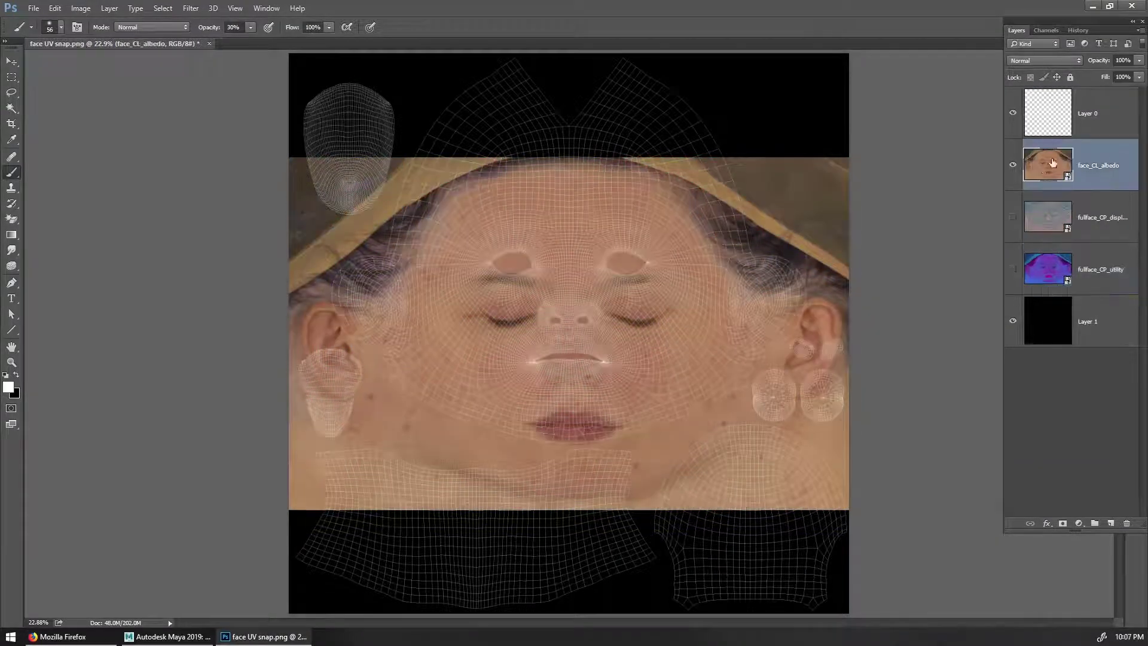
pyautogui.keyDown('shift'); pyautogui.click(1111, 283); pyautogui.keyUp('shift')
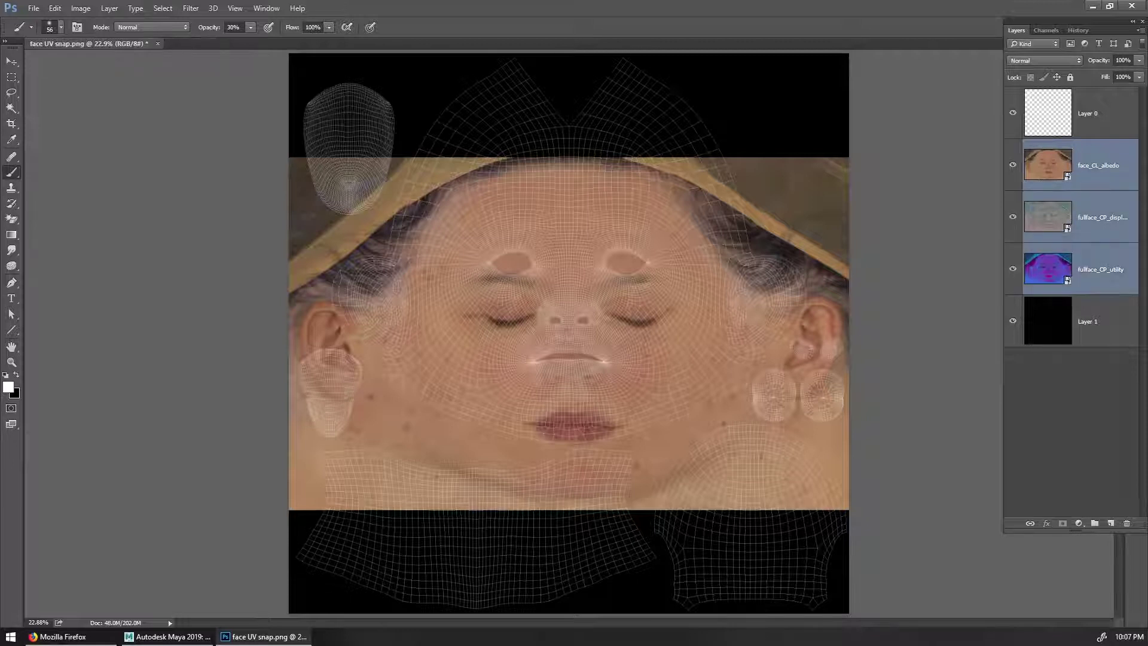
pyautogui.moveTo(609, 350); pyautogui.dragTo(607, 365)
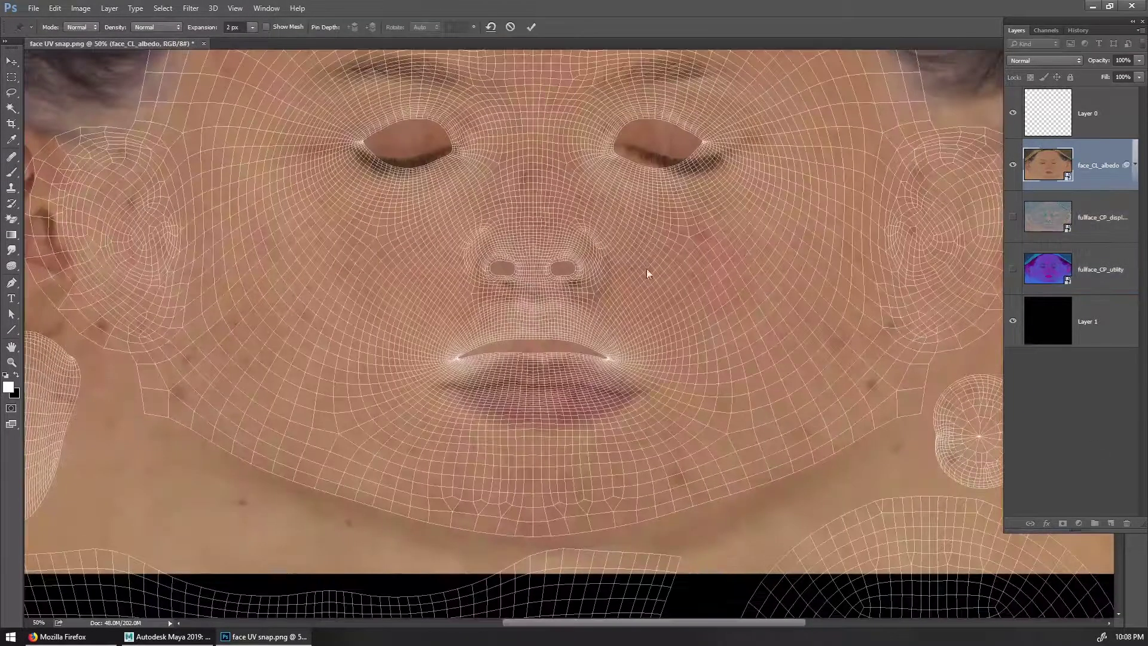
pyautogui.press('Return')
# Puppet Warp the face_CL_albedo layer so the mouth corners, upper lip and outer eye corners match the UV wireframe
pyautogui.click(80, 8)
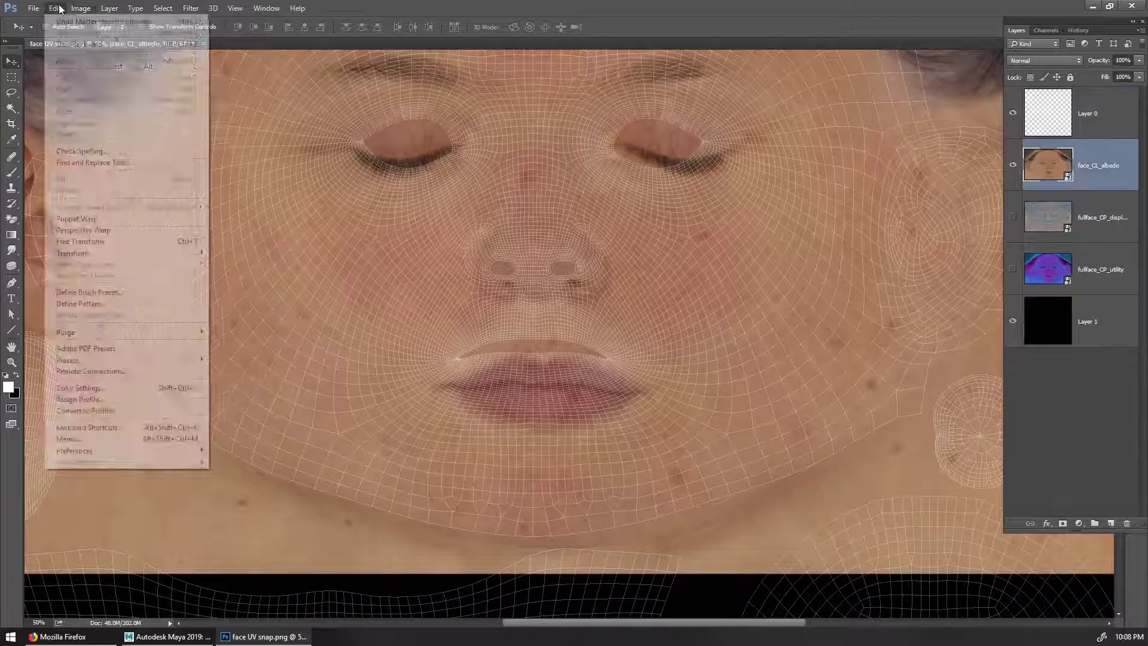
pyautogui.click(90, 218)
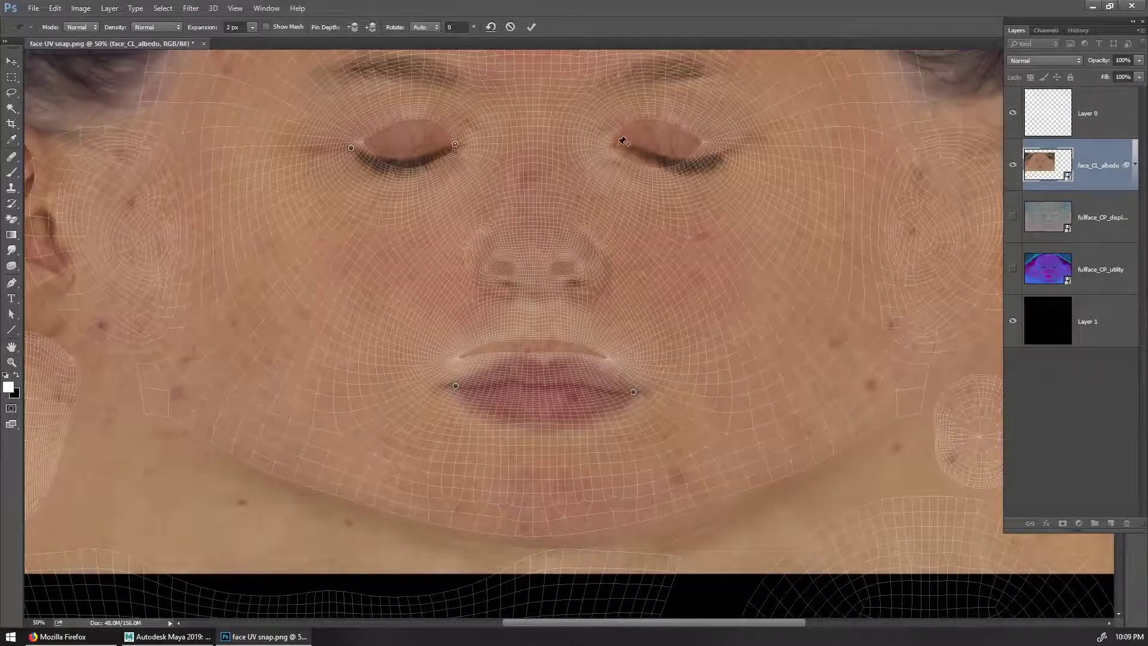
pyautogui.moveTo(456, 386); pyautogui.dragTo(461, 358)
pyautogui.moveTo(634, 392); pyautogui.dragTo(614, 362)
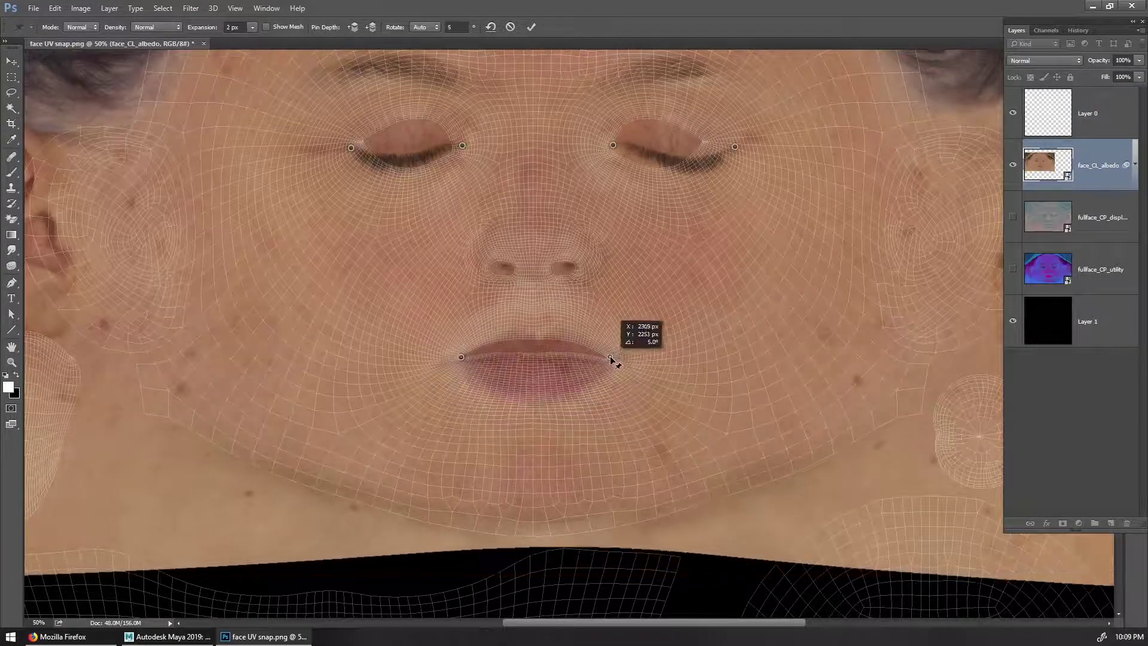
pyautogui.moveTo(537, 333); pyautogui.dragTo(530, 320)
pyautogui.moveTo(461, 357); pyautogui.dragTo(456, 354)
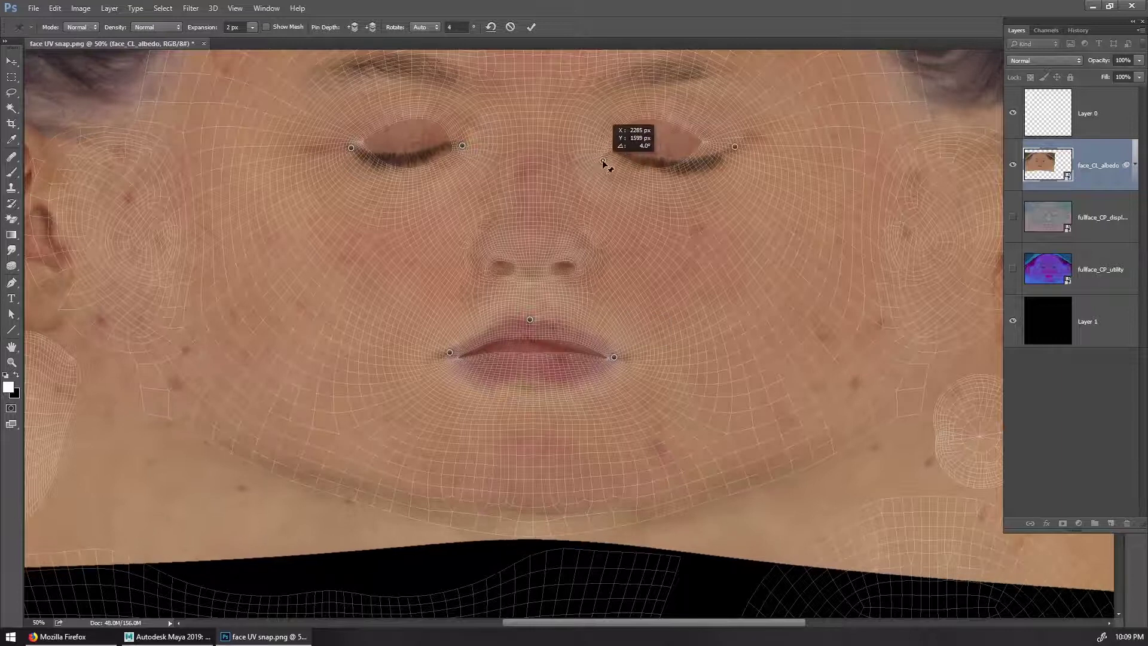
pyautogui.moveTo(735, 147); pyautogui.dragTo(708, 143)
pyautogui.moveTo(351, 148); pyautogui.dragTo(363, 142)
# Pin and move the tops and lobes of both ears in the albedo to match the wireframe's ears
pyautogui.moveTo(535, 325); pyautogui.dragTo(477, 303)
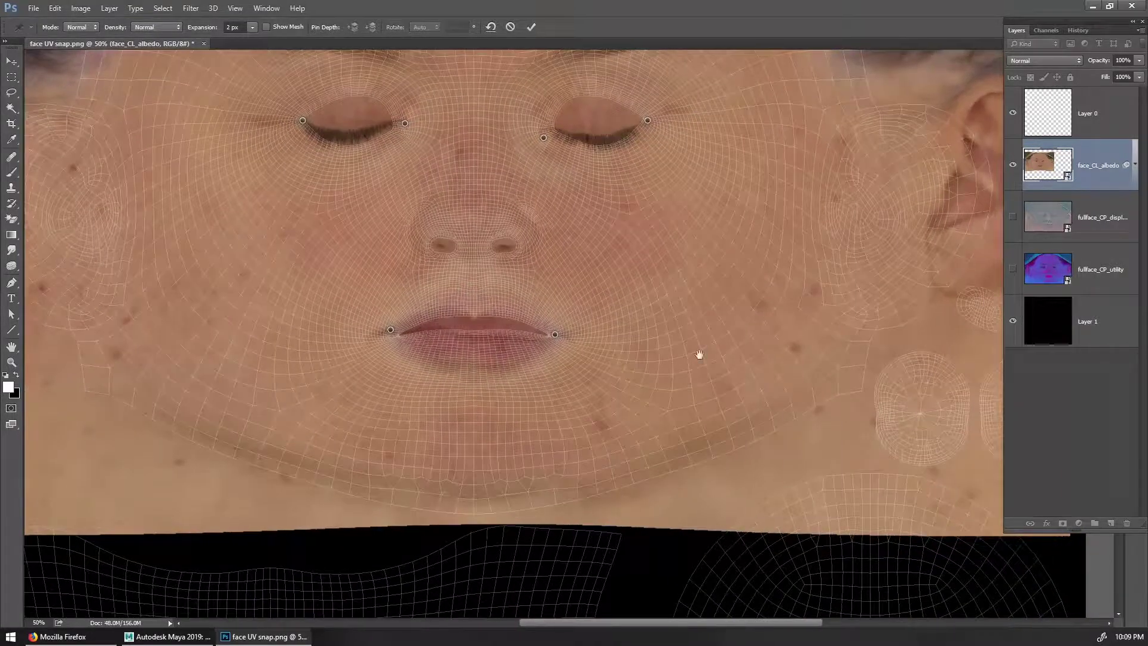
pyautogui.moveTo(782, 351); pyautogui.dragTo(548, 397)
pyautogui.moveTo(728, 328); pyautogui.dragTo(625, 346)
pyautogui.moveTo(736, 206); pyautogui.dragTo(642, 173)
pyautogui.moveTo(355, 281); pyautogui.dragTo(873, 323)
pyautogui.moveTo(287, 382); pyautogui.dragTo(403, 391)
pyautogui.moveTo(371, 215)
pyautogui.mouseDown()
pyautogui.moveTo(397, 205)
pyautogui.moveTo(381, 211)
pyautogui.mouseUp()
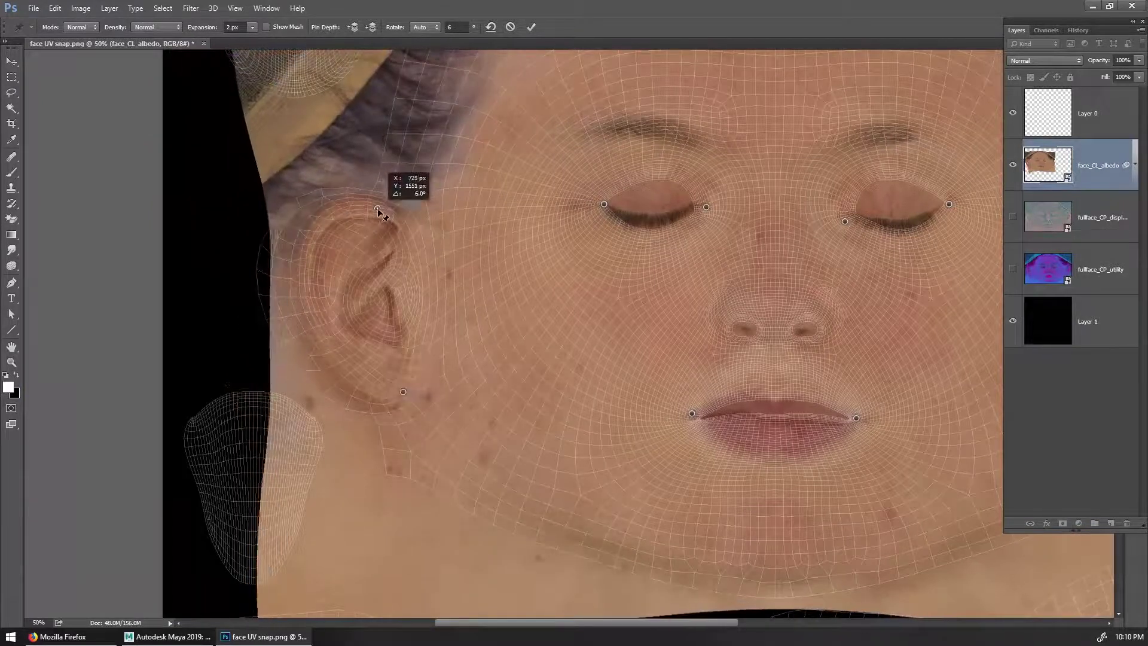
pyautogui.keyDown('ctrl'); pyautogui.hscroll(10, 620, 250); pyautogui.keyUp('ctrl')
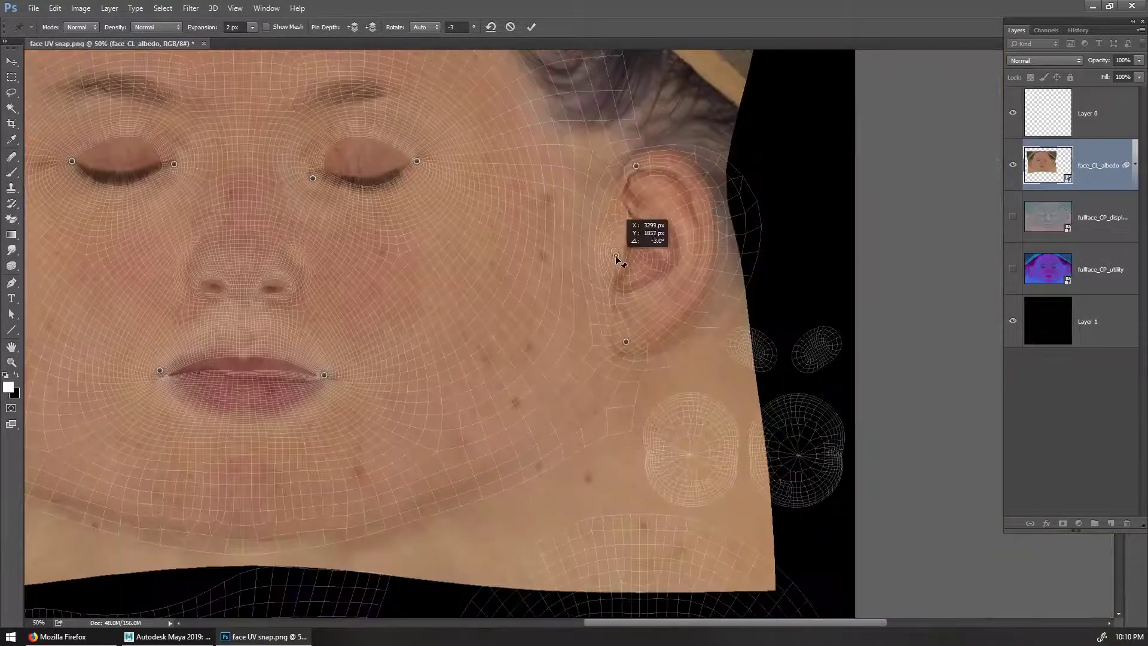
# Pin and adjust the albedo's hairline, forehead and eyebrows to fit the face UV wireframe
pyautogui.keyDown('ctrl'); pyautogui.hscroll(-6, 676, 306); pyautogui.keyUp('ctrl')
pyautogui.scroll(5, 734, 351)
pyautogui.moveTo(331, 184); pyautogui.dragTo(317, 186)
pyautogui.moveTo(560, 128); pyautogui.dragTo(562, 131)
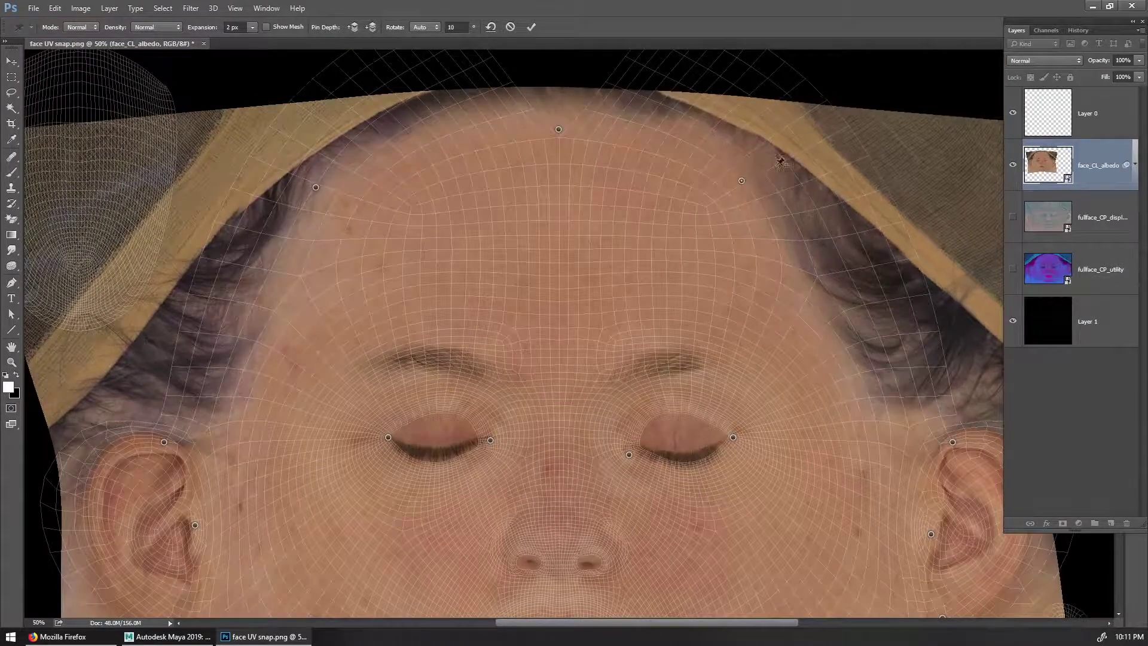
pyautogui.scroll(-5, 583, 234)
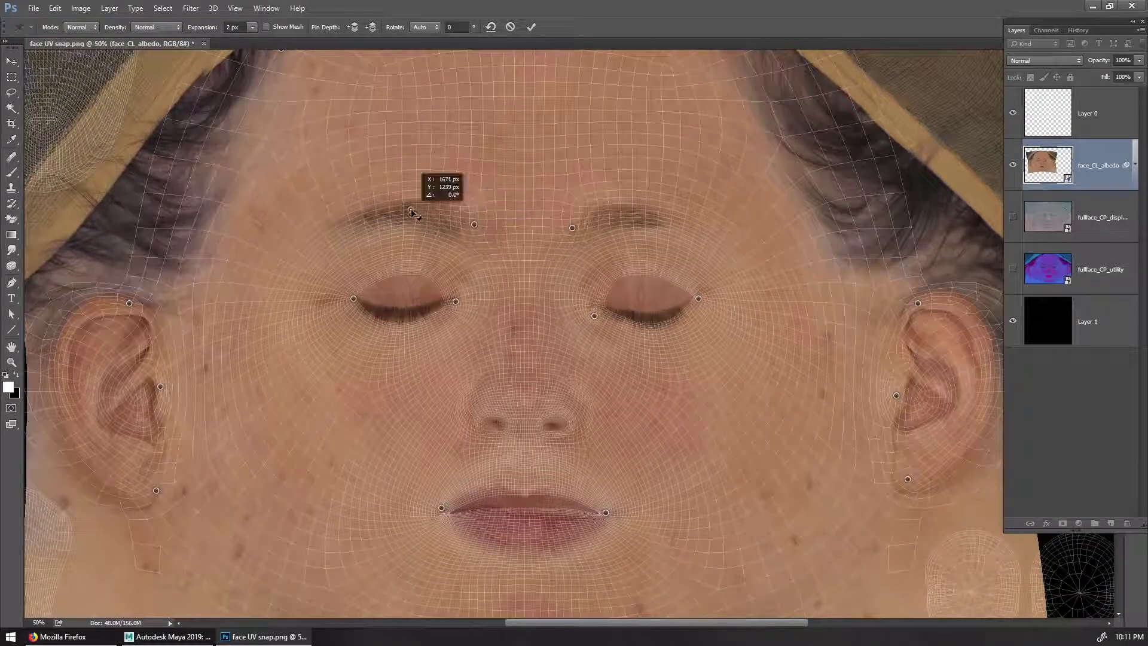
pyautogui.scroll(-1, 598, 295)
pyautogui.keyDown('alt'); pyautogui.scroll(1, 589, 350); pyautogui.keyUp('alt')
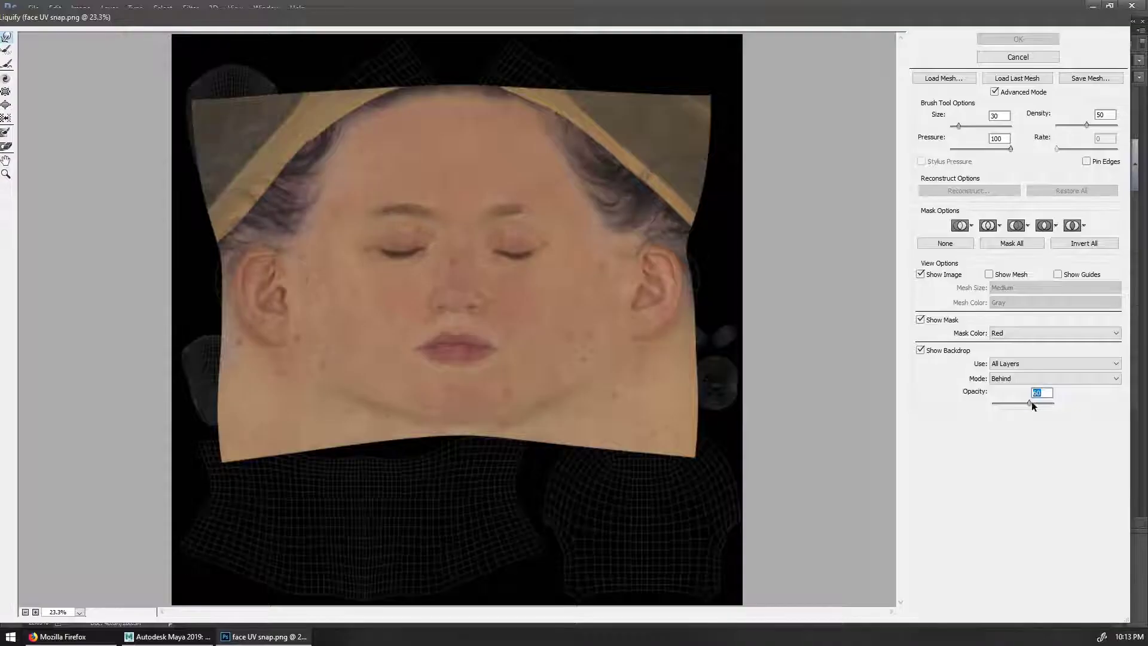
# In Liquify, enlarge the Forward Warp brush to 400 and push the left side of the lips toward the wireframe's mouth
pyautogui.keyDown('ctrl'); pyautogui.click(465, 290); pyautogui.keyUp('ctrl')
pyautogui.moveTo(491, 318); pyautogui.dragTo(525, 391)
pyautogui.press(']')
pyautogui.press(']')
pyautogui.press(']')
pyautogui.press(']')
pyautogui.press(']')
pyautogui.press(']')
pyautogui.press(']')
pyautogui.press(']')
pyautogui.press(']')
pyautogui.press(']')
pyautogui.press(']')
pyautogui.press(']')
pyautogui.press(']')
pyautogui.press(']')
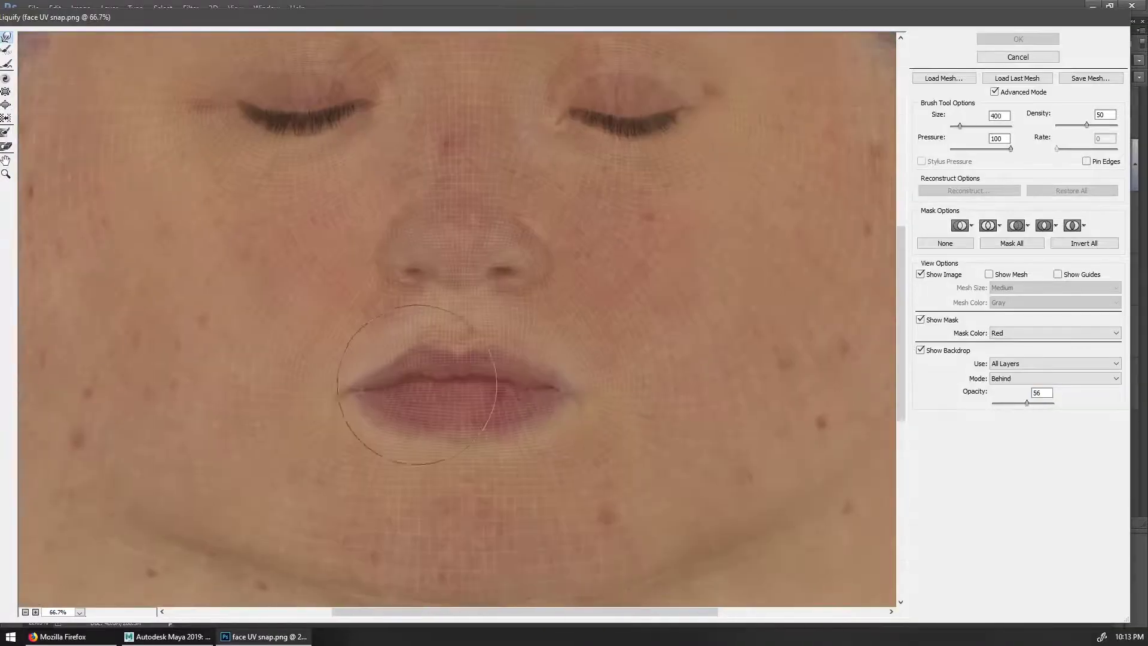
pyautogui.click(1019, 381)
pyautogui.click(1005, 395)
pyautogui.moveTo(410, 385); pyautogui.dragTo(459, 373)
# Paint a freeze mask over the entire lower lip with a size 45 brush, following the line between the lips
pyautogui.moveTo(263, 333)
pyautogui.mouseDown()
pyautogui.moveTo(379, 308)
pyautogui.moveTo(708, 339)
pyautogui.mouseUp()
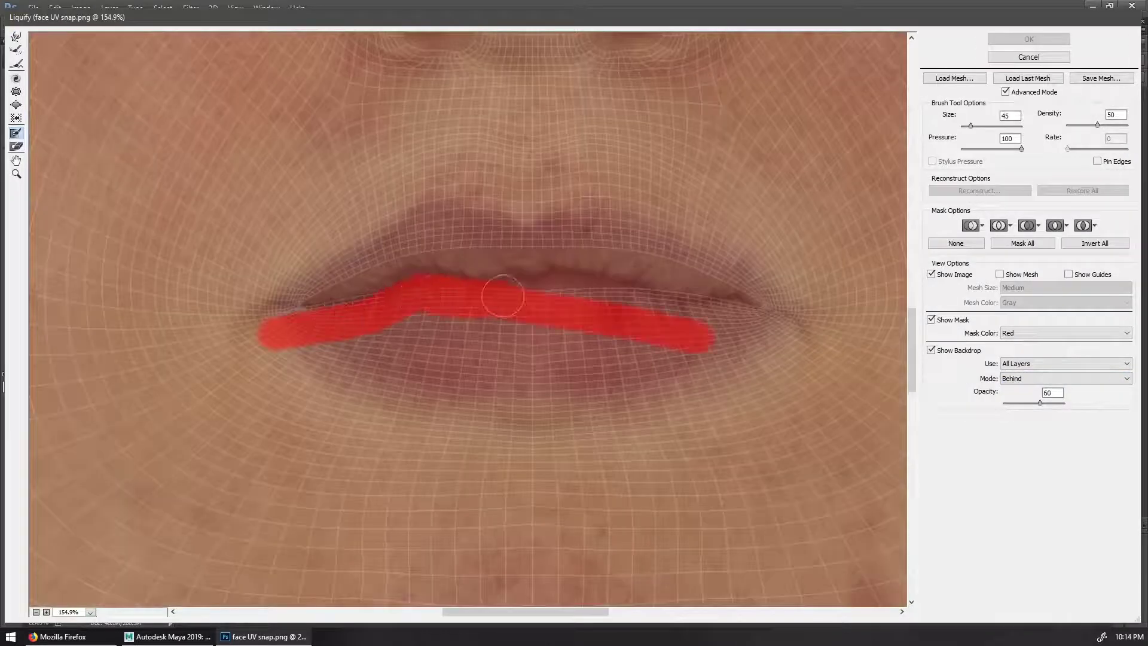
pyautogui.moveTo(197, 344); pyautogui.dragTo(903, 370)
pyautogui.moveTo(239, 383)
pyautogui.mouseDown()
pyautogui.moveTo(692, 385)
pyautogui.moveTo(359, 431)
pyautogui.mouseUp()
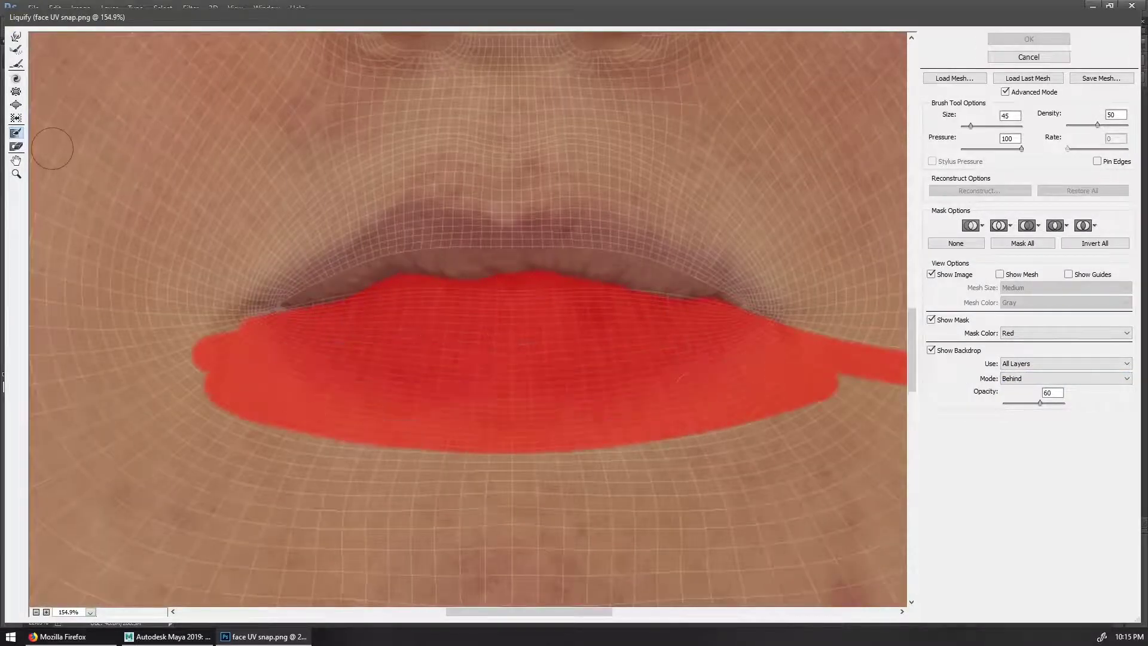
# Warp the upper lip to fit the wireframe's mouth line with the Forward Warp brush, reducing its size to 175
pyautogui.moveTo(333, 338); pyautogui.dragTo(551, 295)
pyautogui.press('[')
pyautogui.press('[')
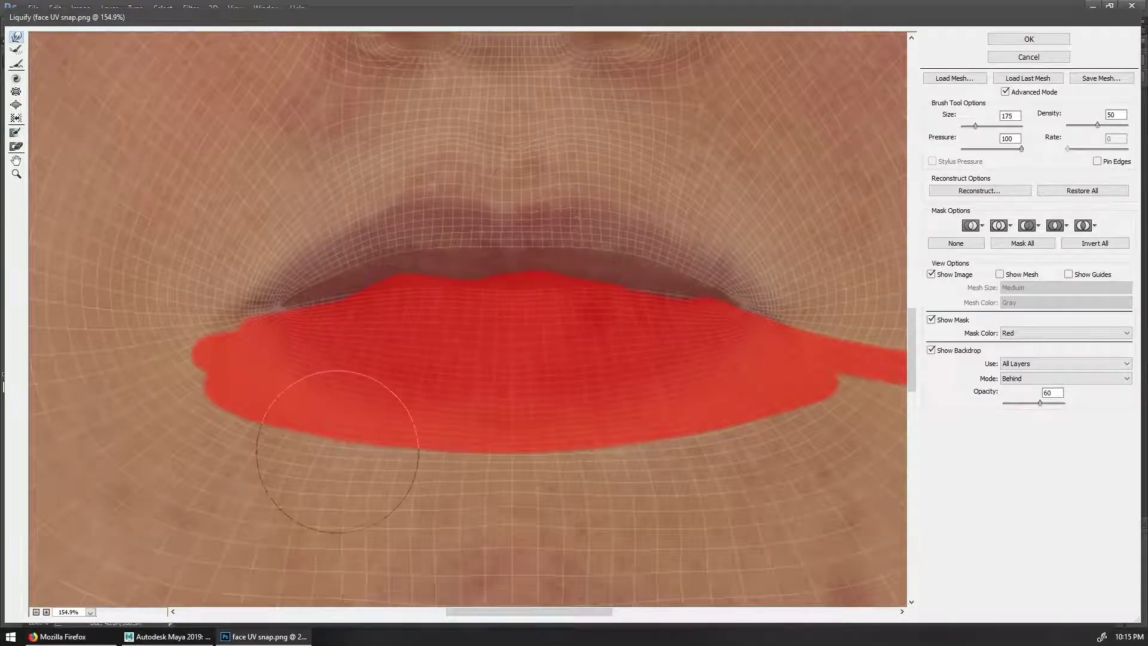
# Paint a size 40 freeze mask over the whole lower lip and show the backdrop at 78 opacity
pyautogui.moveTo(753, 426); pyautogui.dragTo(719, 408)
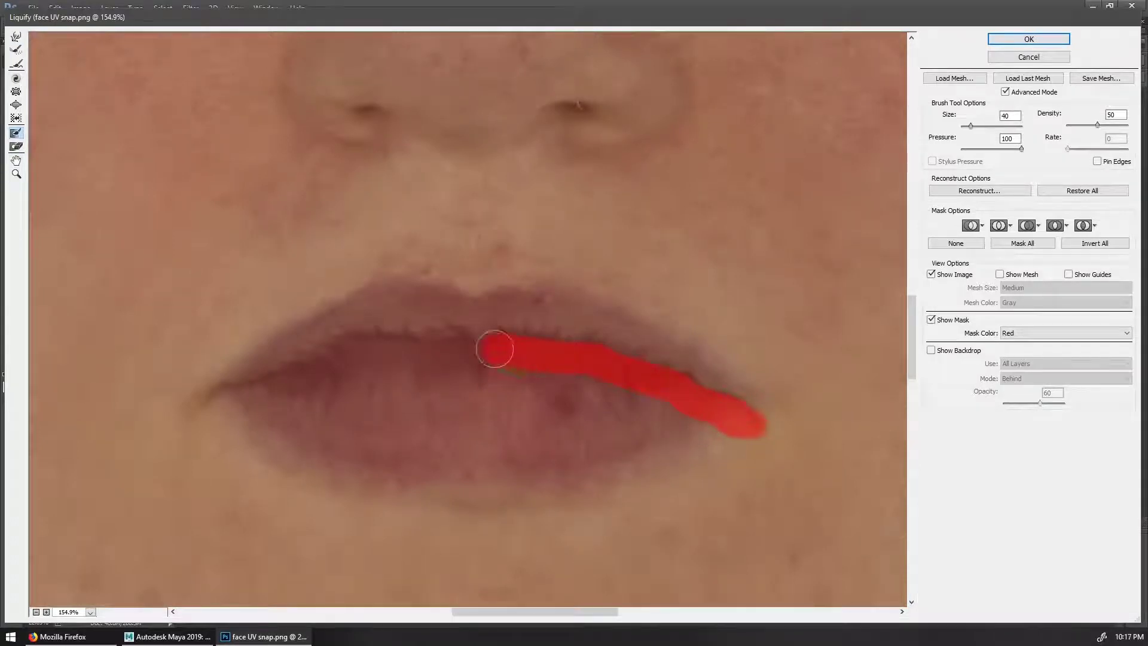
pyautogui.moveTo(346, 361)
pyautogui.mouseDown()
pyautogui.moveTo(204, 472)
pyautogui.moveTo(396, 462)
pyautogui.mouseUp()
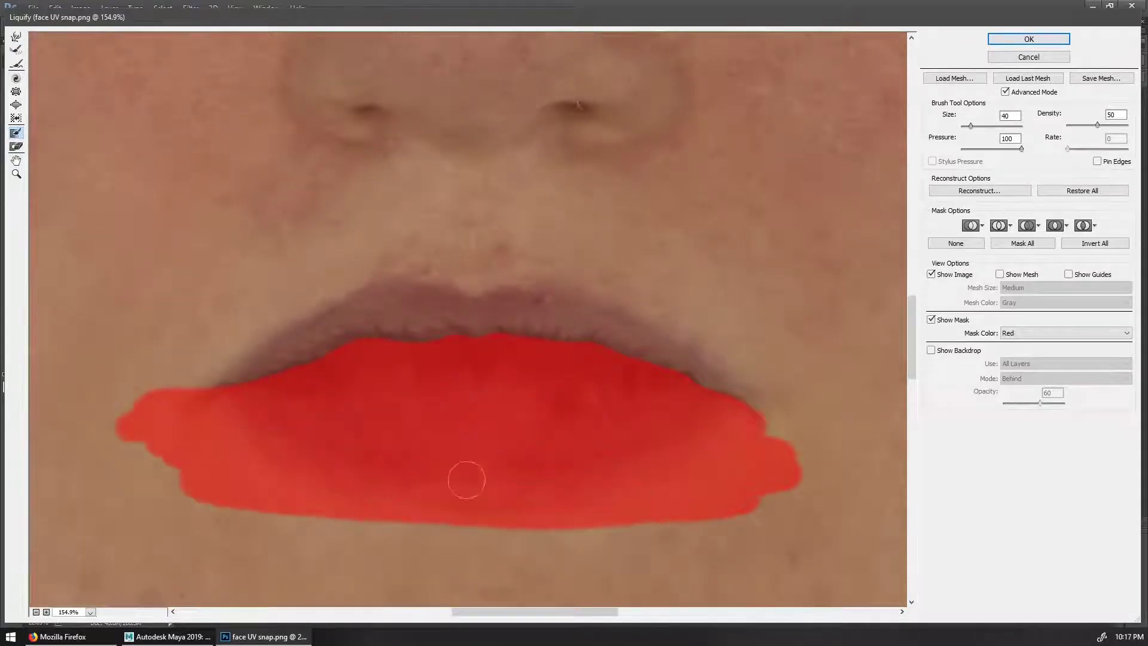
pyautogui.click(931, 350)
pyautogui.moveTo(1040, 403)
pyautogui.mouseDown()
pyautogui.moveTo(1011, 405)
pyautogui.moveTo(1051, 404)
pyautogui.mouseUp()
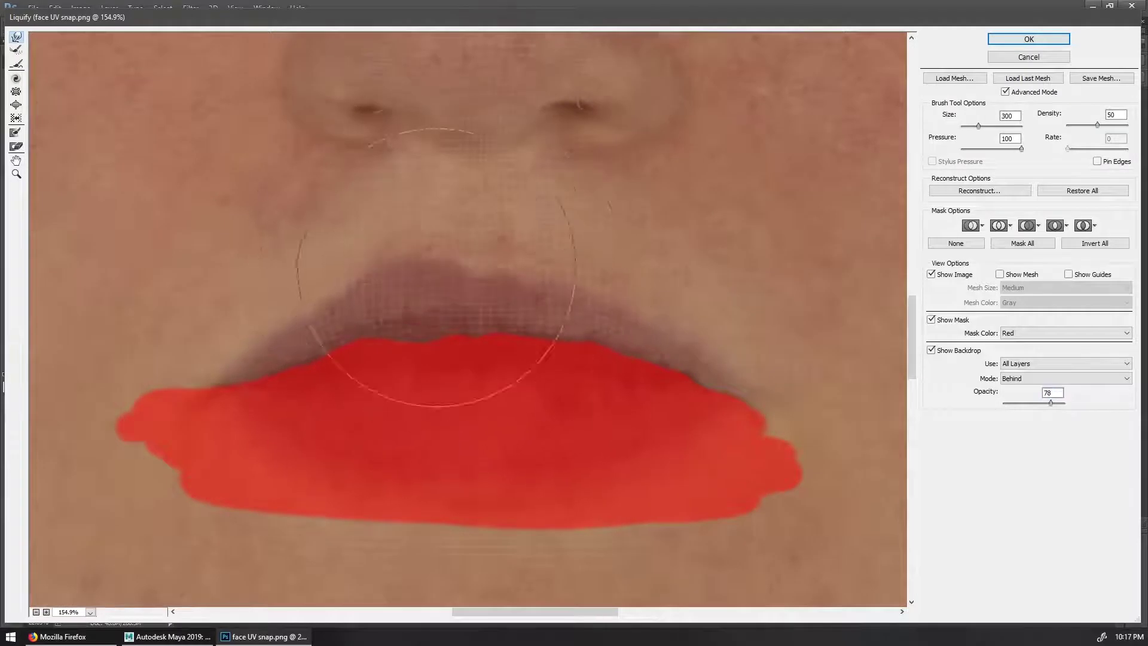
# Push the upper lip up to the wireframe and shape its edges with the Forward Warp brush at size 300 and smaller
pyautogui.moveTo(529, 302); pyautogui.dragTo(543, 259)
pyautogui.moveTo(583, 305); pyautogui.dragTo(598, 272)
pyautogui.press('[')
pyautogui.moveTo(648, 350); pyautogui.dragTo(672, 336)
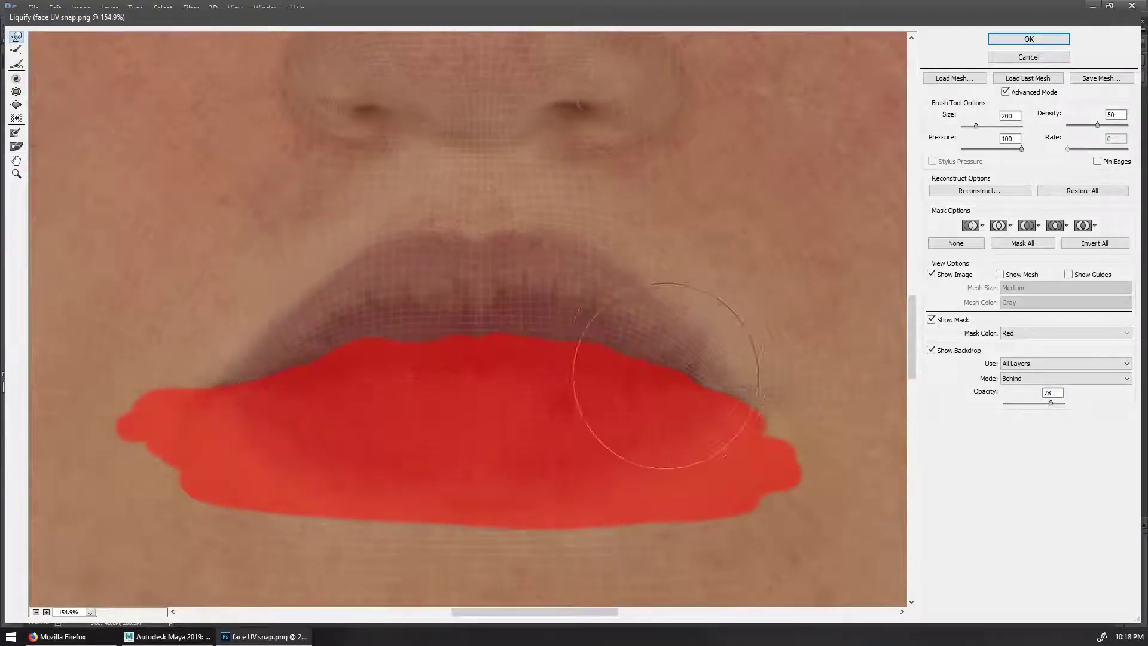
pyautogui.moveTo(392, 302); pyautogui.dragTo(396, 329)
pyautogui.moveTo(515, 326); pyautogui.dragTo(551, 350)
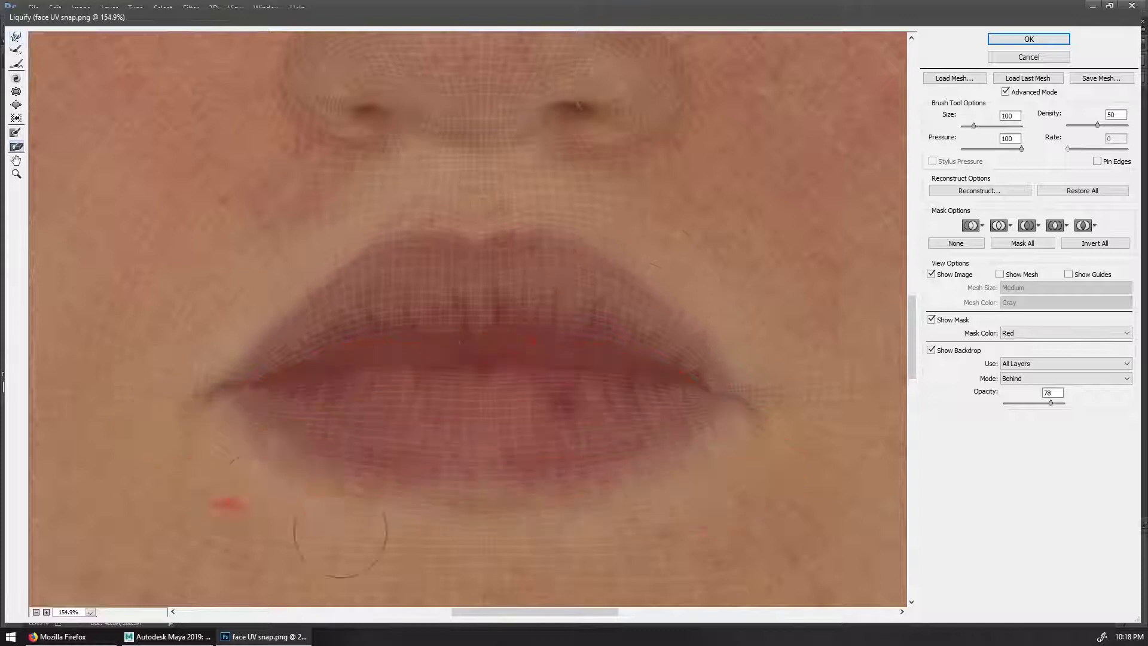
# Warp the upper eyelid of the eye on the image's right toward the wireframe at size 175, with the lashes frozen
pyautogui.scroll(3, 24, 82)
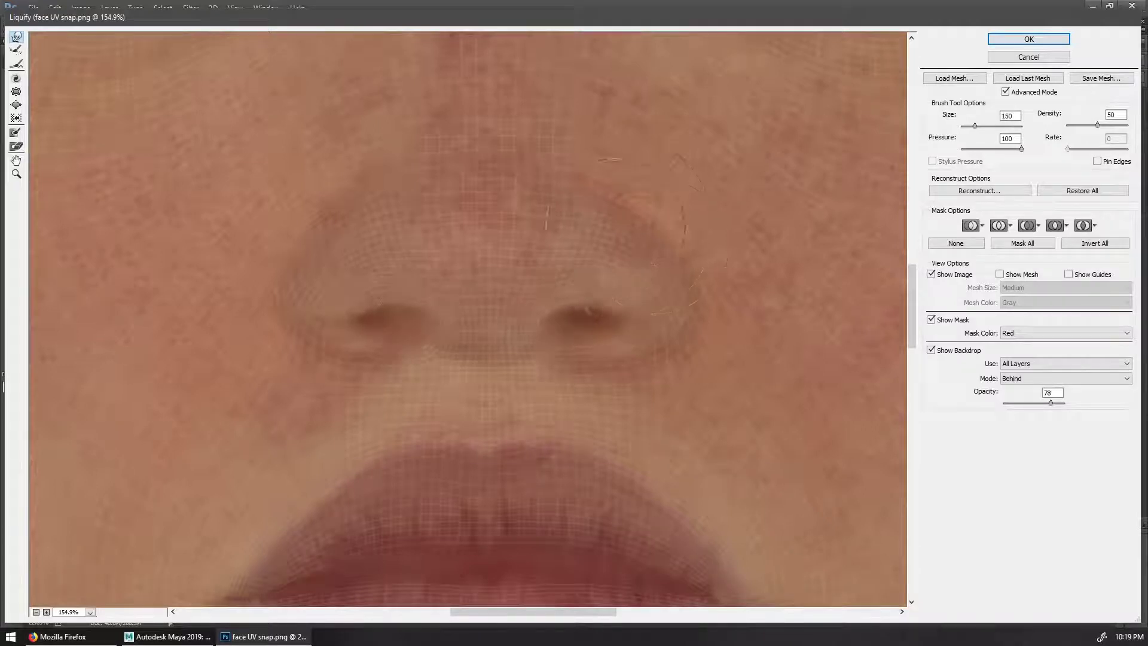
pyautogui.moveTo(526, 172)
pyautogui.mouseDown()
pyautogui.moveTo(515, 223)
pyautogui.moveTo(264, 506)
pyautogui.mouseUp()
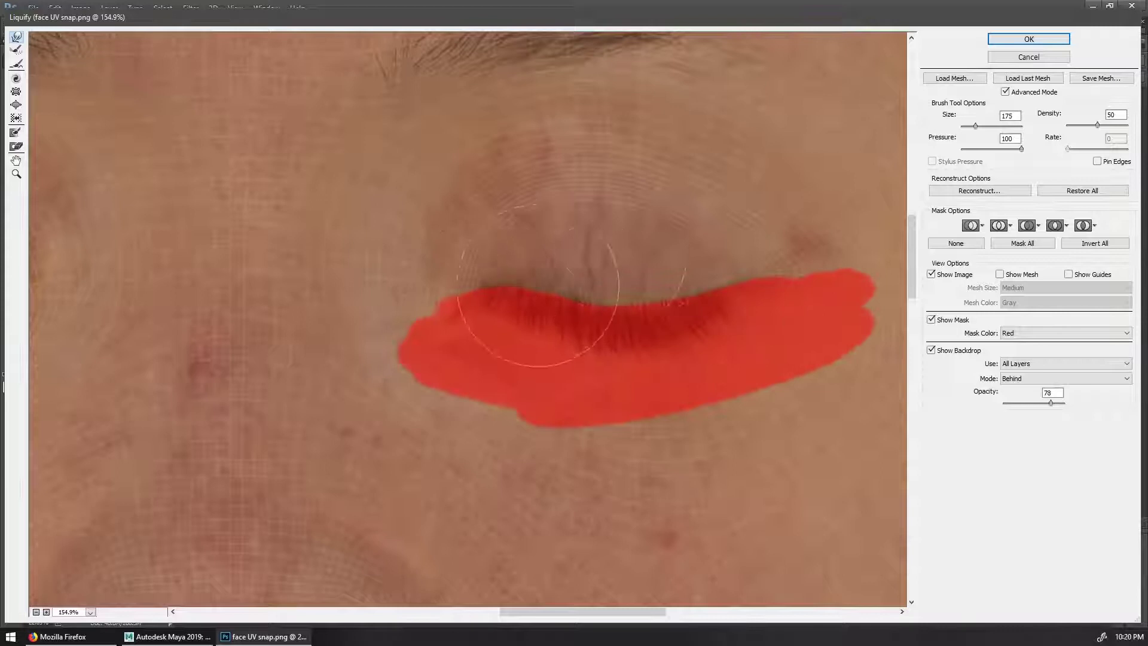
pyautogui.moveTo(539, 286)
pyautogui.mouseDown()
pyautogui.moveTo(562, 294)
pyautogui.moveTo(557, 281)
pyautogui.moveTo(655, 259)
pyautogui.moveTo(697, 303)
pyautogui.mouseUp()
# Freeze the lashes and lower lid of the other eye with a size 40 brush and warp its upper eyelid to the wireframe
pyautogui.moveTo(383, 338); pyautogui.dragTo(419, 349)
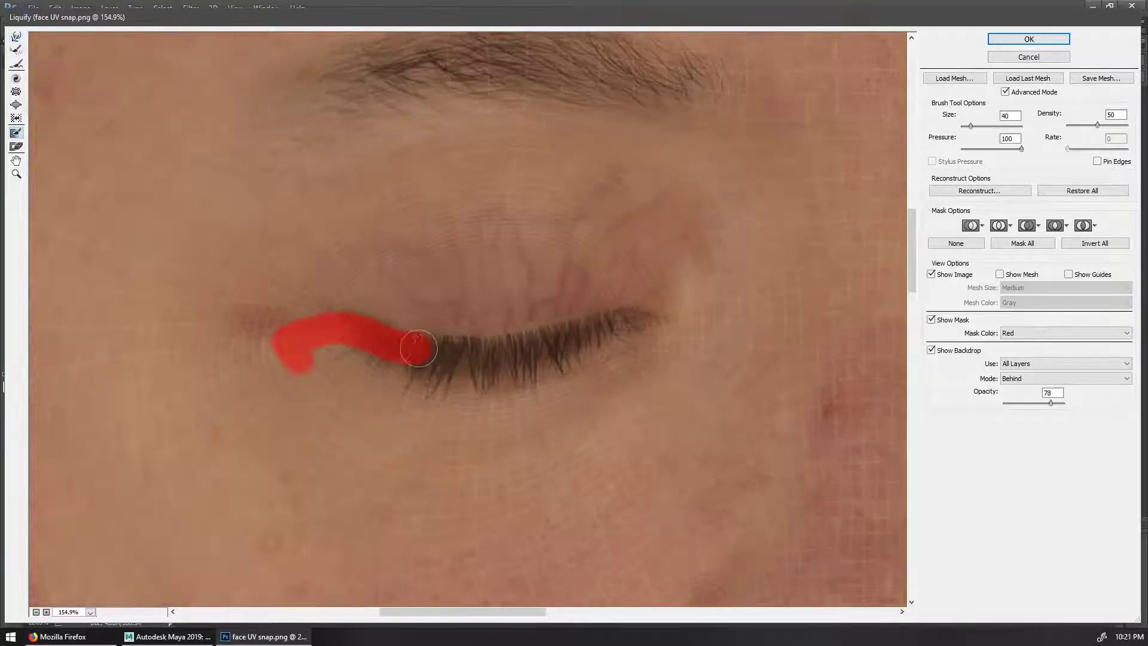
pyautogui.moveTo(596, 328)
pyautogui.mouseDown()
pyautogui.moveTo(742, 347)
pyautogui.moveTo(263, 443)
pyautogui.mouseUp()
pyautogui.moveTo(422, 319)
pyautogui.mouseDown()
pyautogui.moveTo(500, 321)
pyautogui.moveTo(413, 292)
pyautogui.moveTo(549, 269)
pyautogui.mouseUp()
pyautogui.press('[')
pyautogui.press('[')
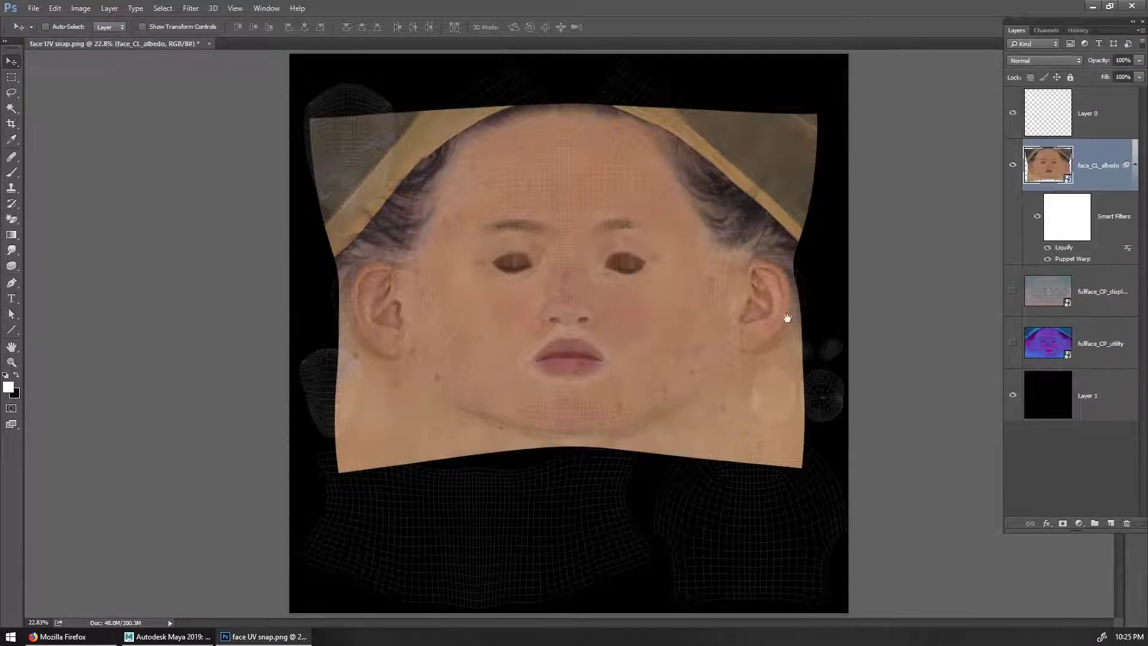
# Copy the albedo layer's Liquify and Puppet Warp smart filters onto the displacement and utility layers, switching their visibility to compare
pyautogui.keyDown('alt'); pyautogui.moveTo(1094, 292); pyautogui.dragTo(1094, 292); pyautogui.keyUp('alt')
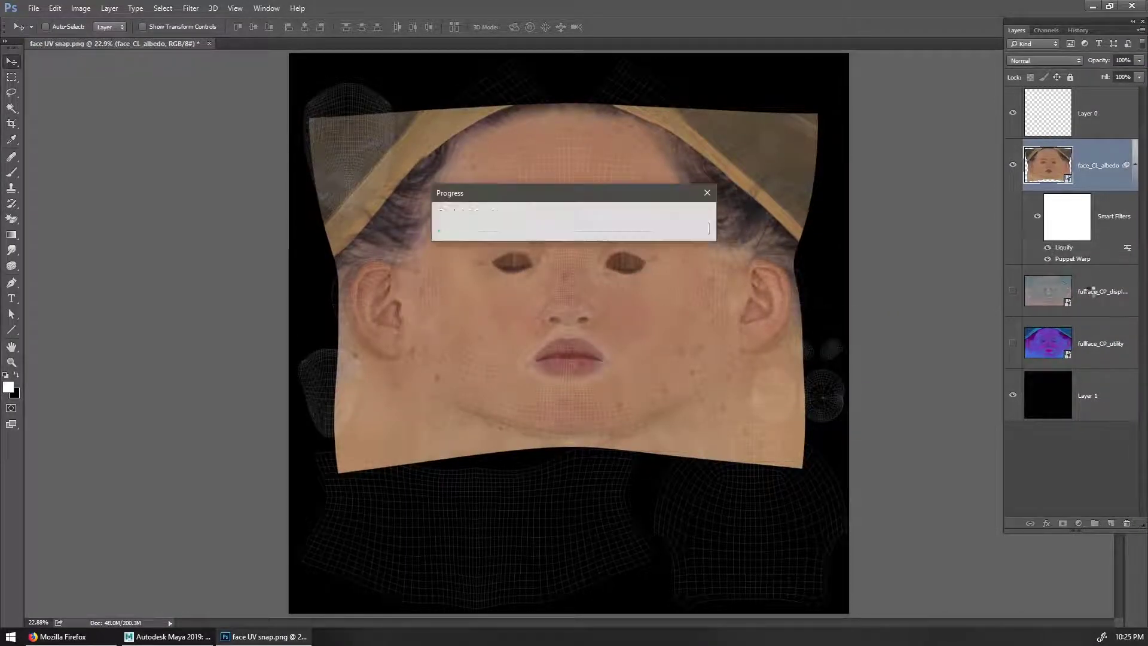
pyautogui.click(1014, 291)
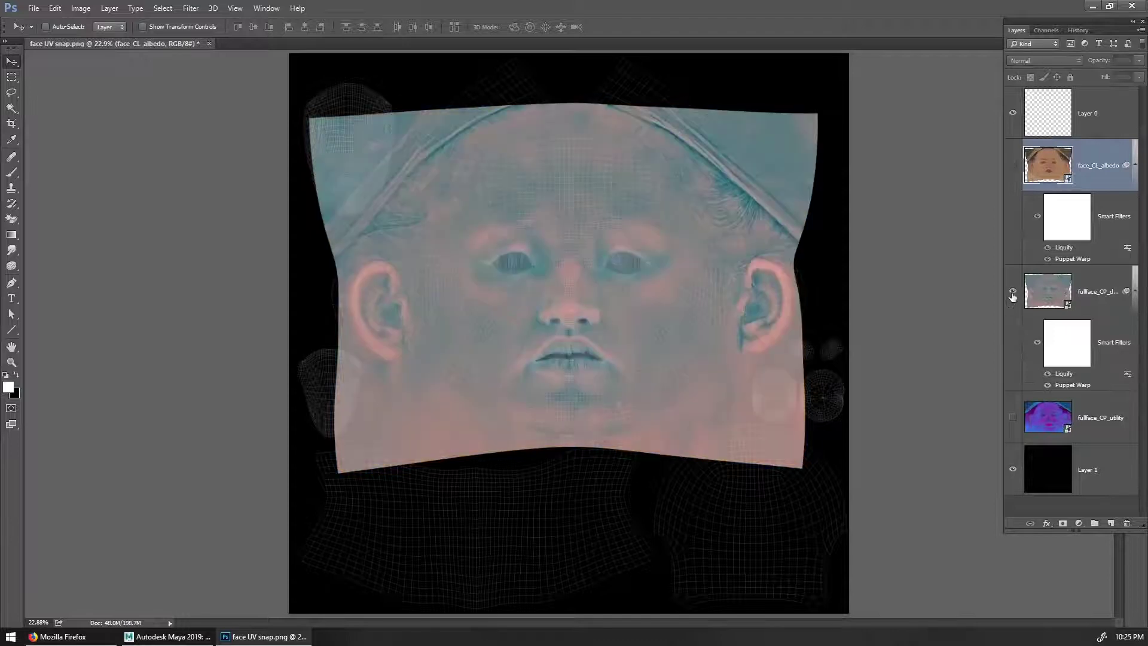
pyautogui.click(1013, 292)
pyautogui.click(1013, 418)
pyautogui.keyDown('alt'); pyautogui.moveTo(1088, 419); pyautogui.dragTo(1088, 419); pyautogui.keyUp('alt')
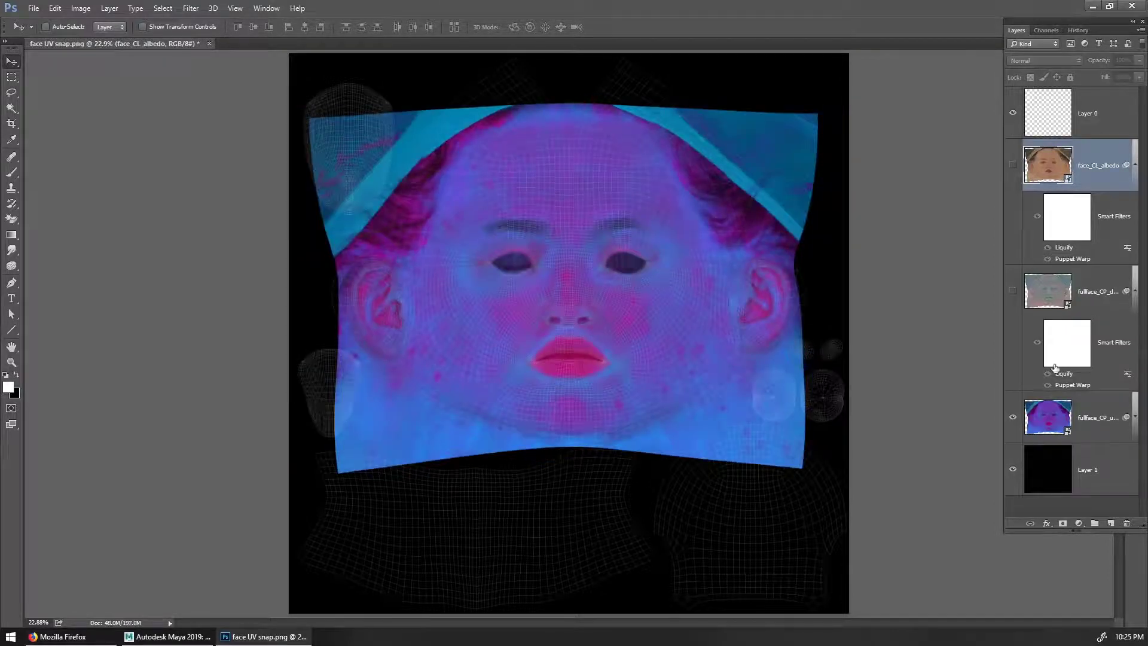
# Leave only the face_CL_albedo layer visible and save it as face_color.tif in the temp folder
pyautogui.click(1013, 291)
pyautogui.click(1013, 165)
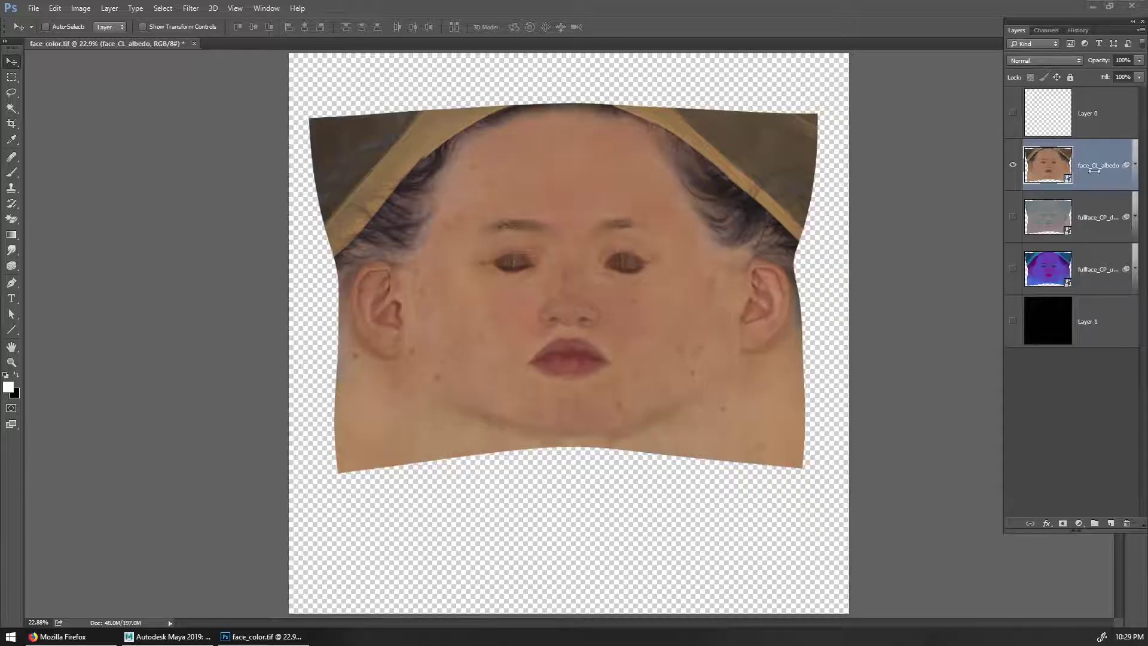
pyautogui.hotkey('ctrl', 'shift', 's')
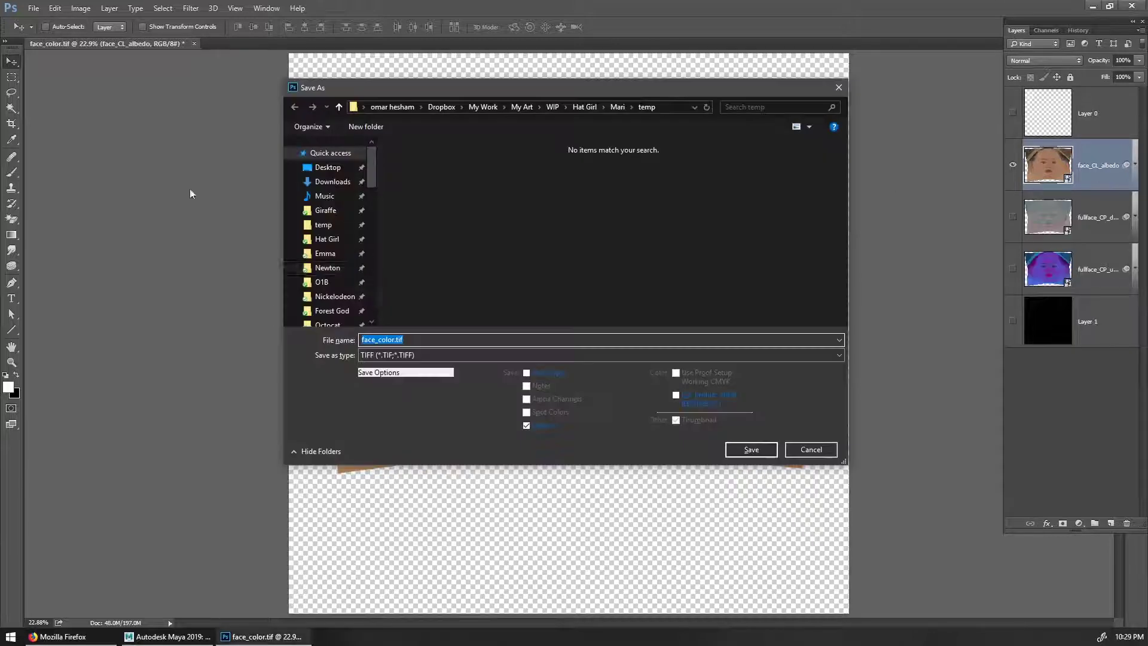
pyautogui.click(752, 449)
pyautogui.click(526, 233)
pyautogui.click(713, 227)
# Show only the displacement layer instead of the albedo and save it as face_disp.tif in the temp folder
pyautogui.click(1013, 164)
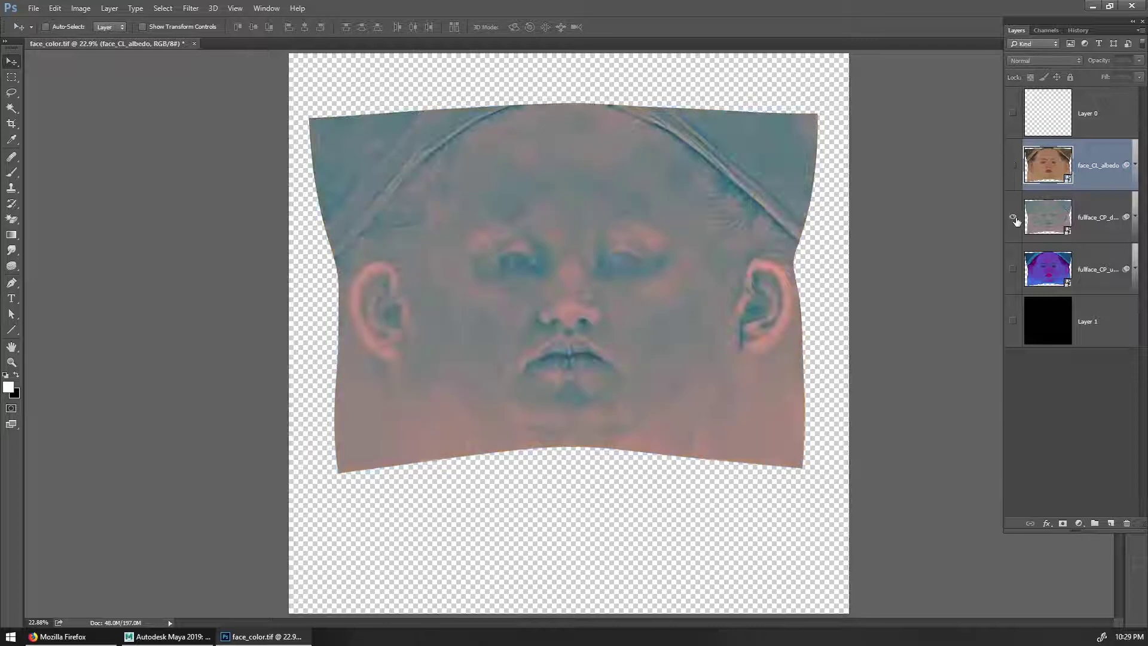
pyautogui.click(1013, 217)
pyautogui.hotkey('ctrl', 'shift', 's')
pyautogui.press('BackSpace')
pyautogui.press('BackSpace')
pyautogui.press('BackSpace')
pyautogui.press('BackSpace')
pyautogui.press('BackSpace')
pyautogui.write('disp')
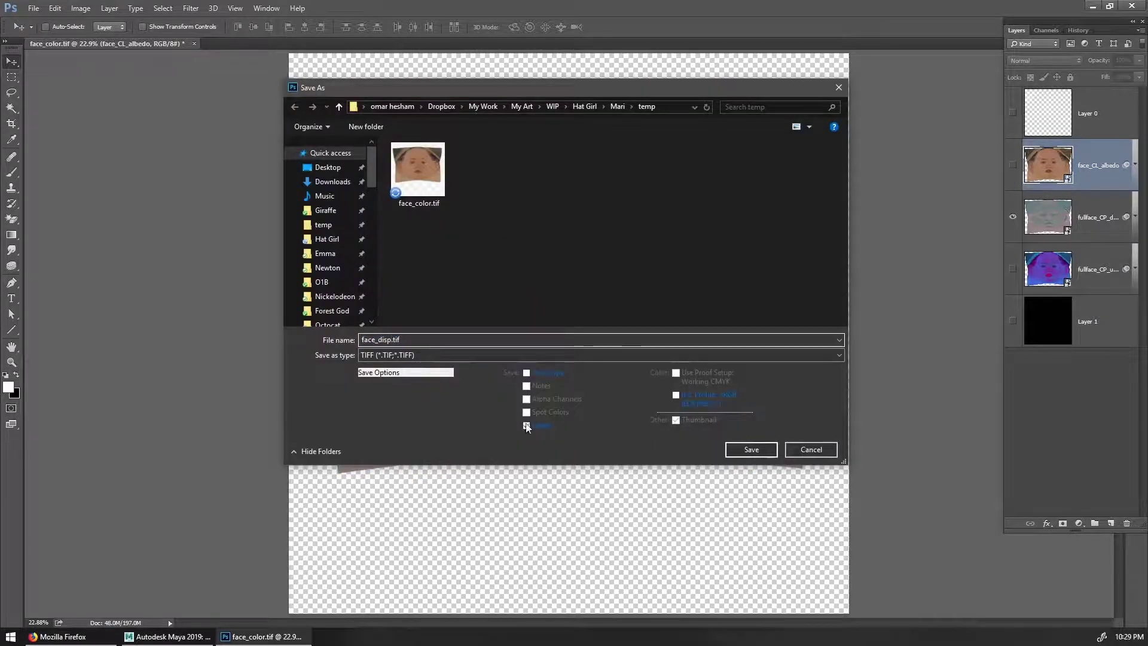
pyautogui.press('Return')
pyautogui.press('Return')
# Show only the utility layer instead of the displacement and save it as face_utility.tif in the temp folder
pyautogui.click(1013, 217)
pyautogui.click(1012, 268)
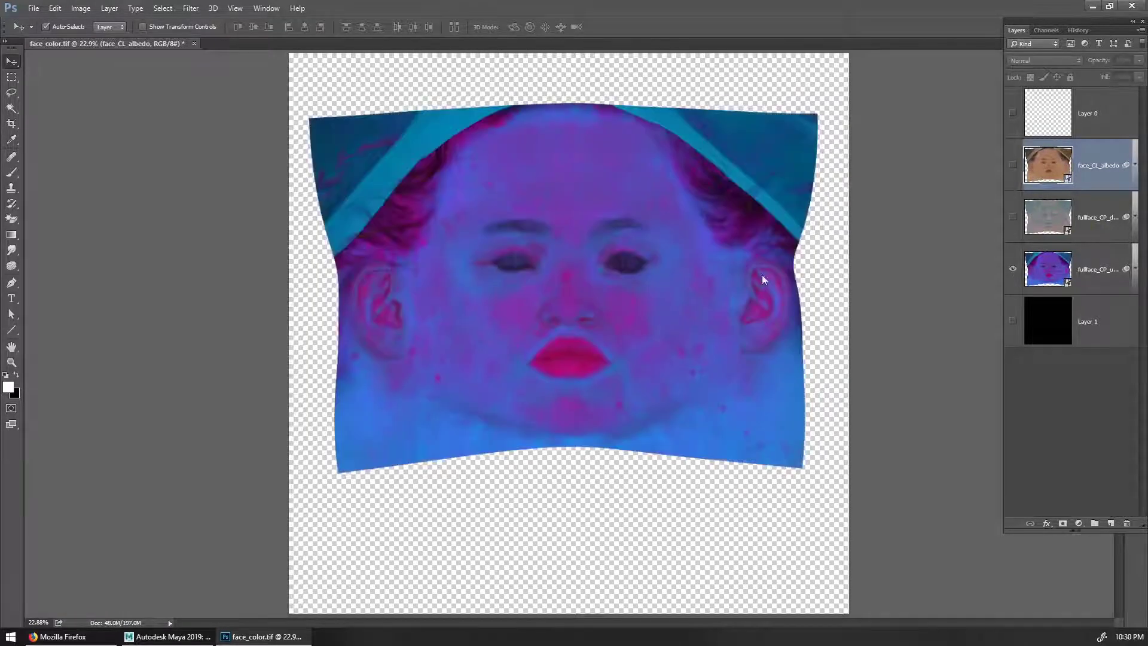
pyautogui.hotkey('ctrl', 'shift', 's')
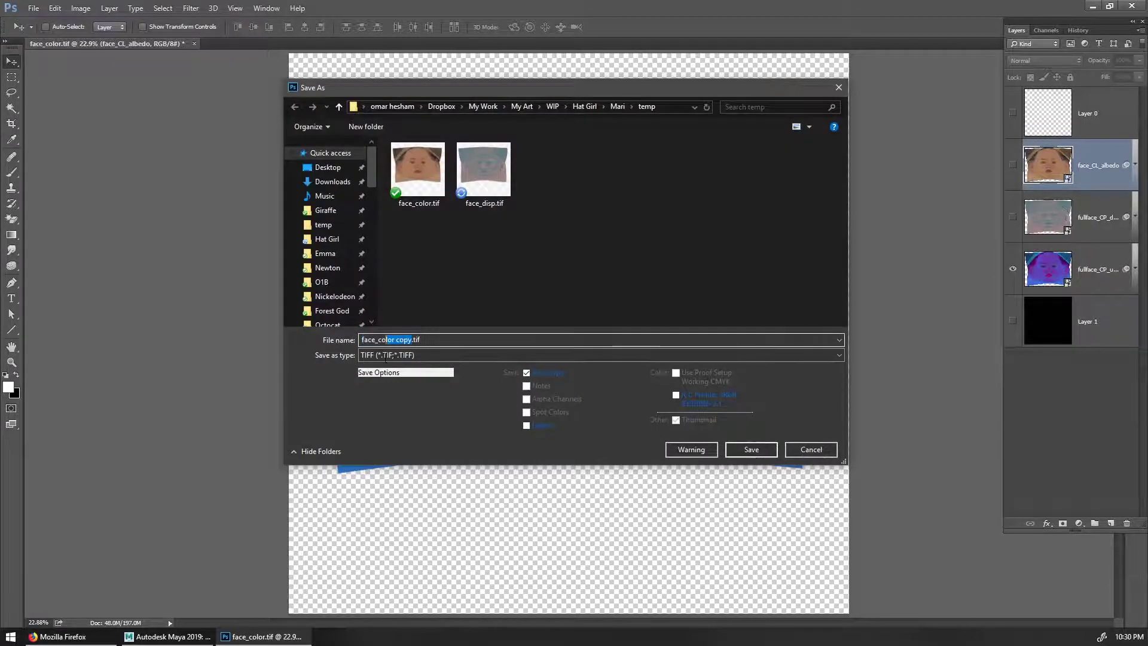
pyautogui.write('utility')
pyautogui.press('Return')
pyautogui.press('Return')
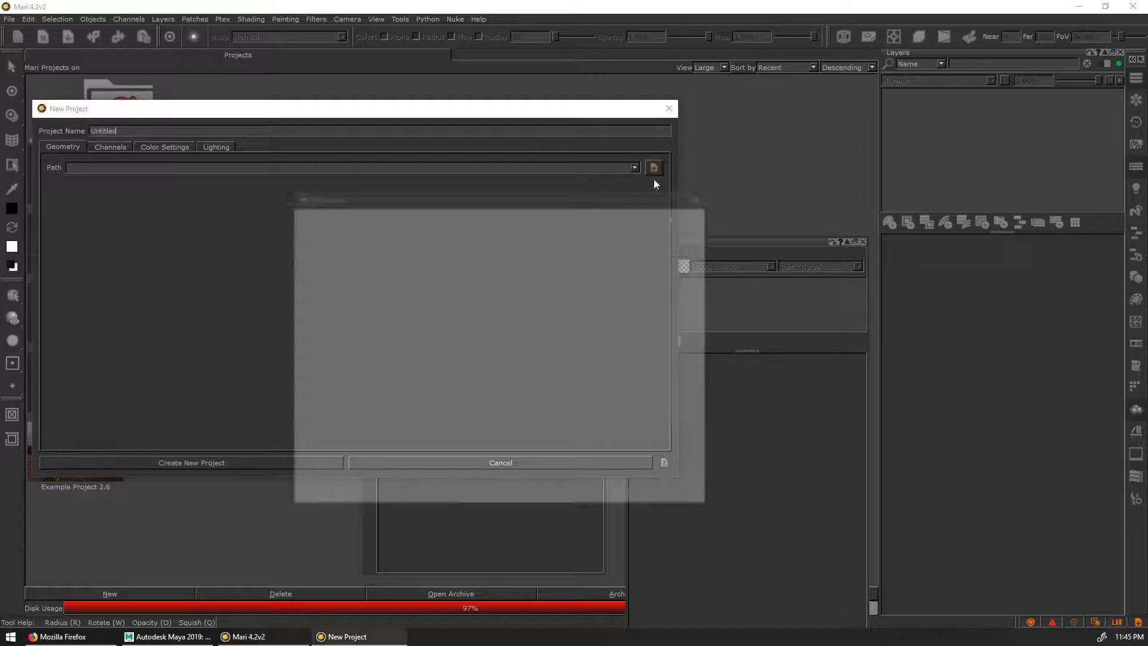
# In Mari, create the body_mesh project with 4096x4096 VRayMtl - VFX channels and a 32bit (Float) Bump Map
pyautogui.click(110, 147)
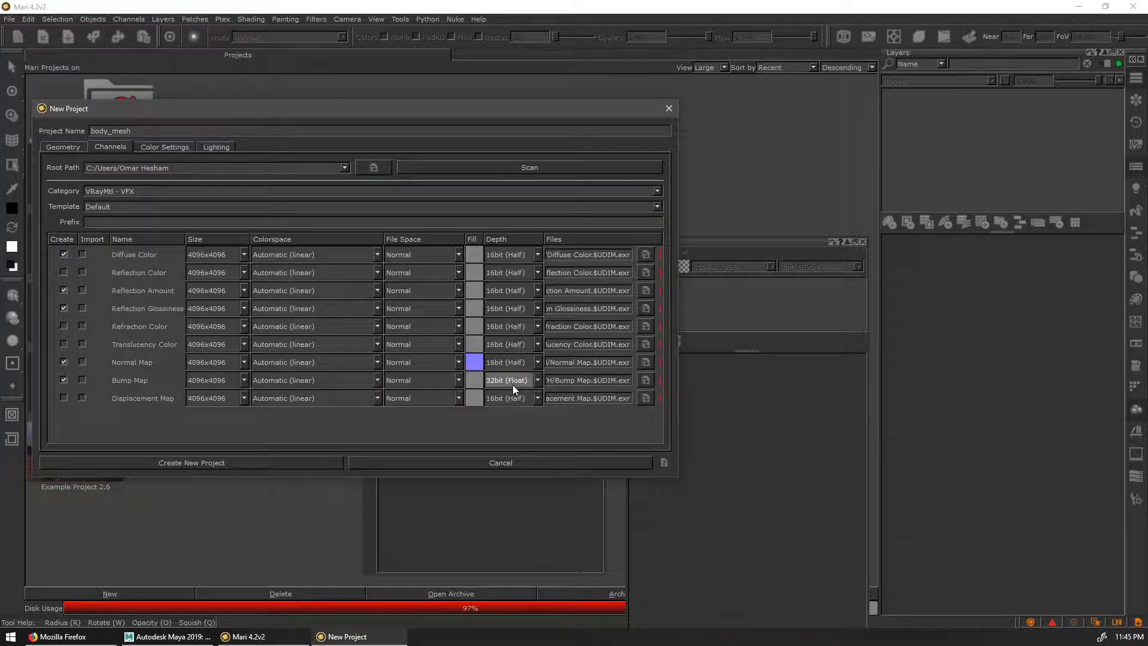
pyautogui.click(317, 462)
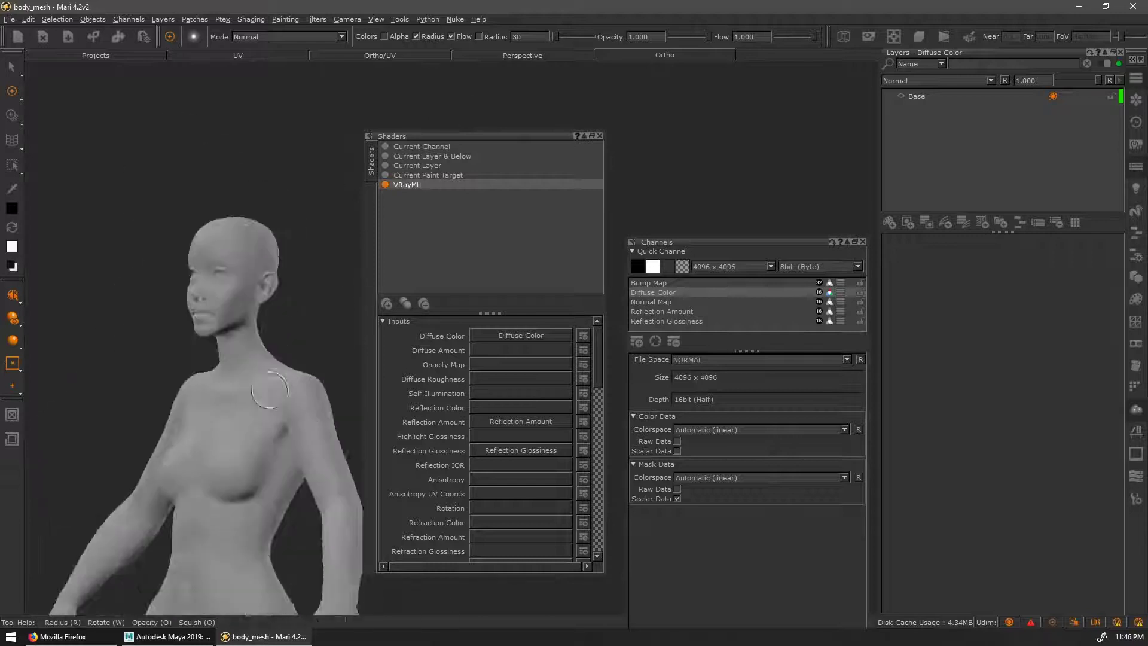
# Rearrange the Shaders and Channels palettes and adjust the VRayMtl shader's Reflection Amount
pyautogui.moveTo(497, 134); pyautogui.dragTo(533, 120)
pyautogui.moveTo(712, 242); pyautogui.dragTo(732, 112)
pyautogui.scroll(-11, 467, 394)
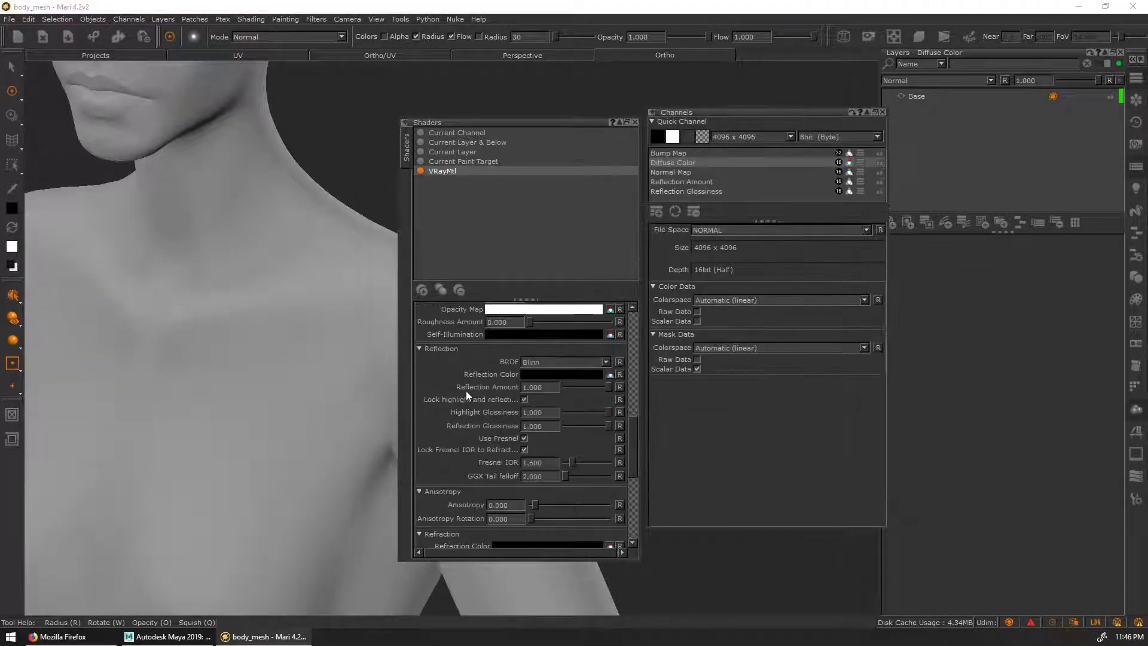
pyautogui.click(534, 387)
pyautogui.scroll(11, 442, 381)
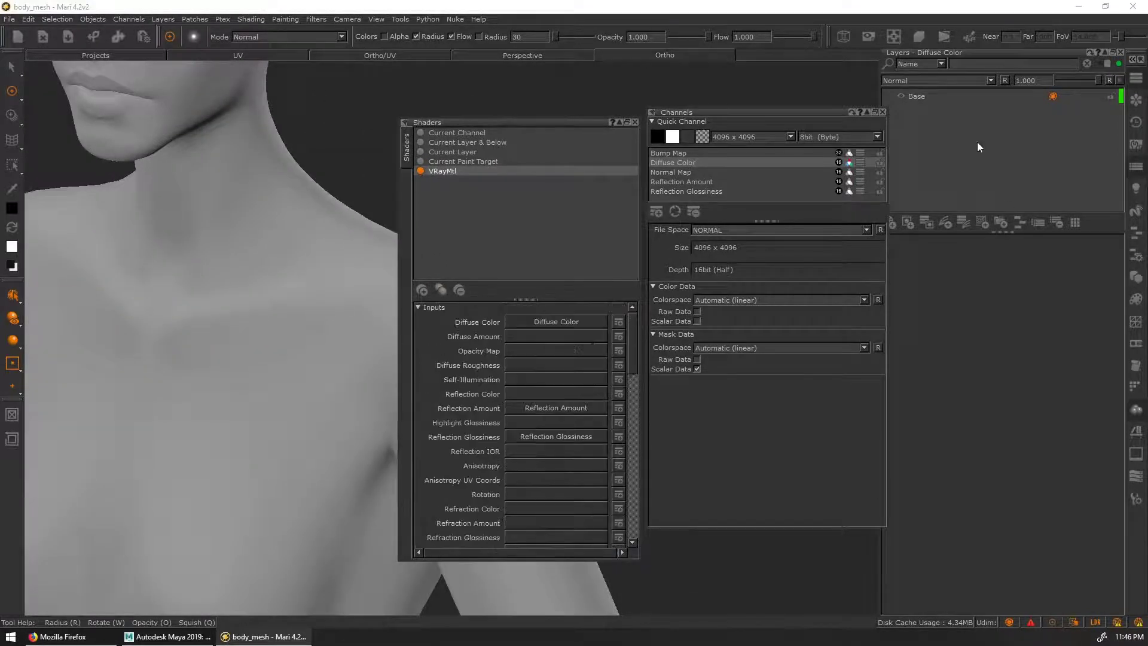
# Import the hatgirl_zb_color.$UDIM.tif sequence from the ZBrush folder into the Diffuse Color channel's base layer
pyautogui.click(954, 98)
pyautogui.press('Delete')
pyautogui.rightClick(963, 110)
pyautogui.click(1049, 123)
pyautogui.click(421, 247)
pyautogui.click(382, 485)
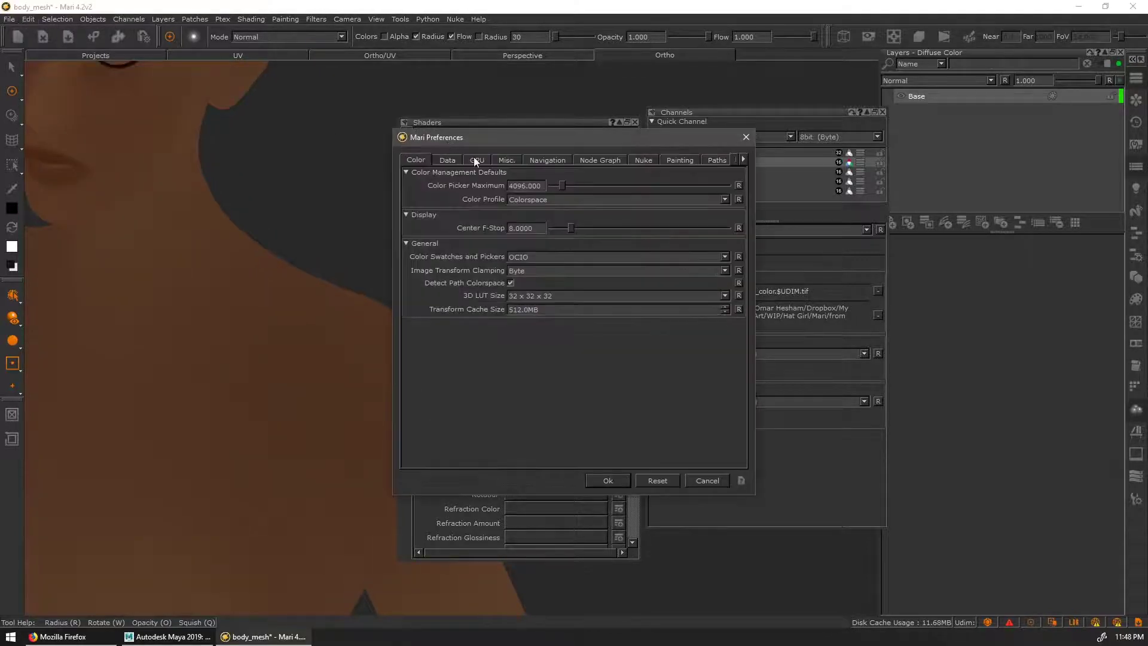
# Set the GPU virtual texture type to Half in the preferences and accept the larger texture memory use
pyautogui.click(476, 160)
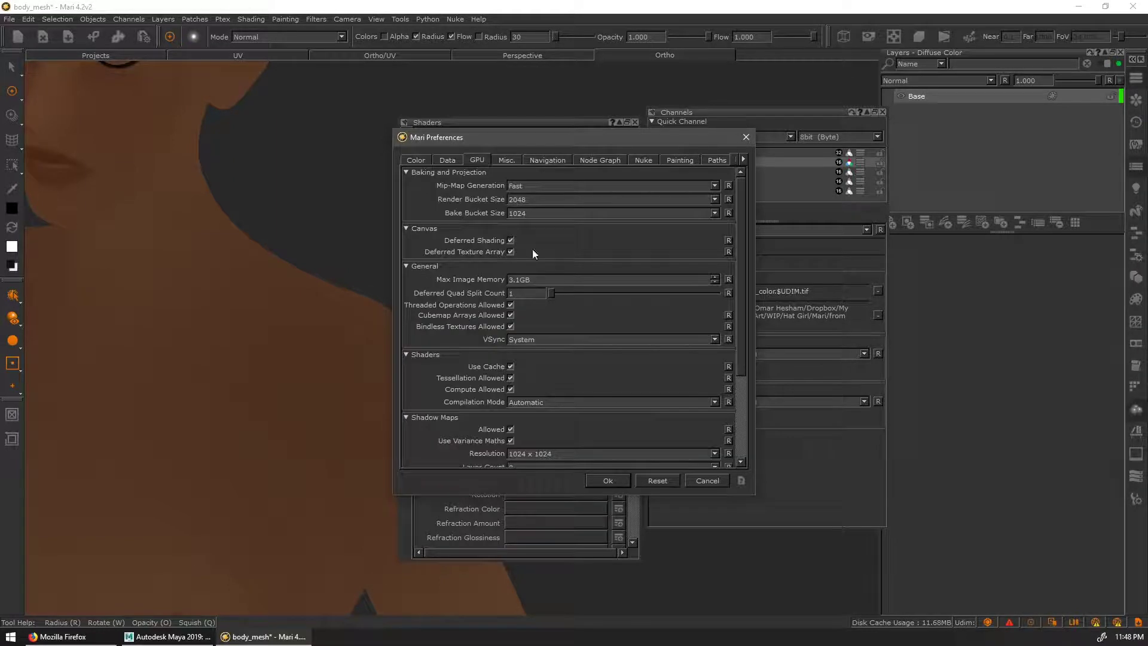
pyautogui.scroll(-4, 538, 422)
pyautogui.click(544, 374)
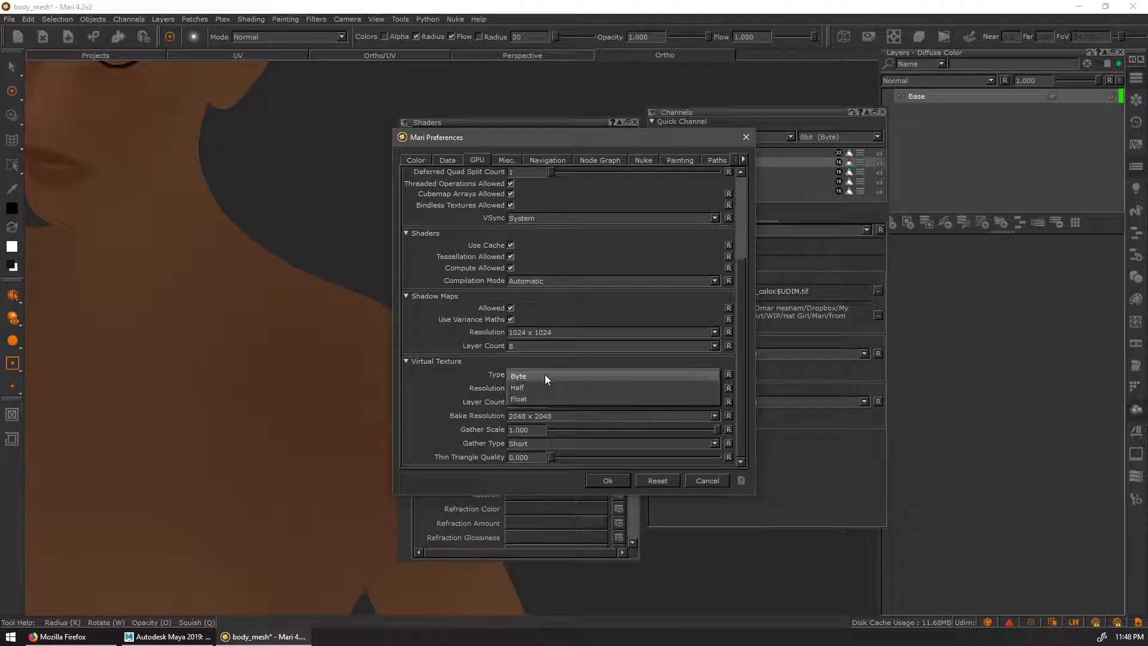
pyautogui.click(545, 384)
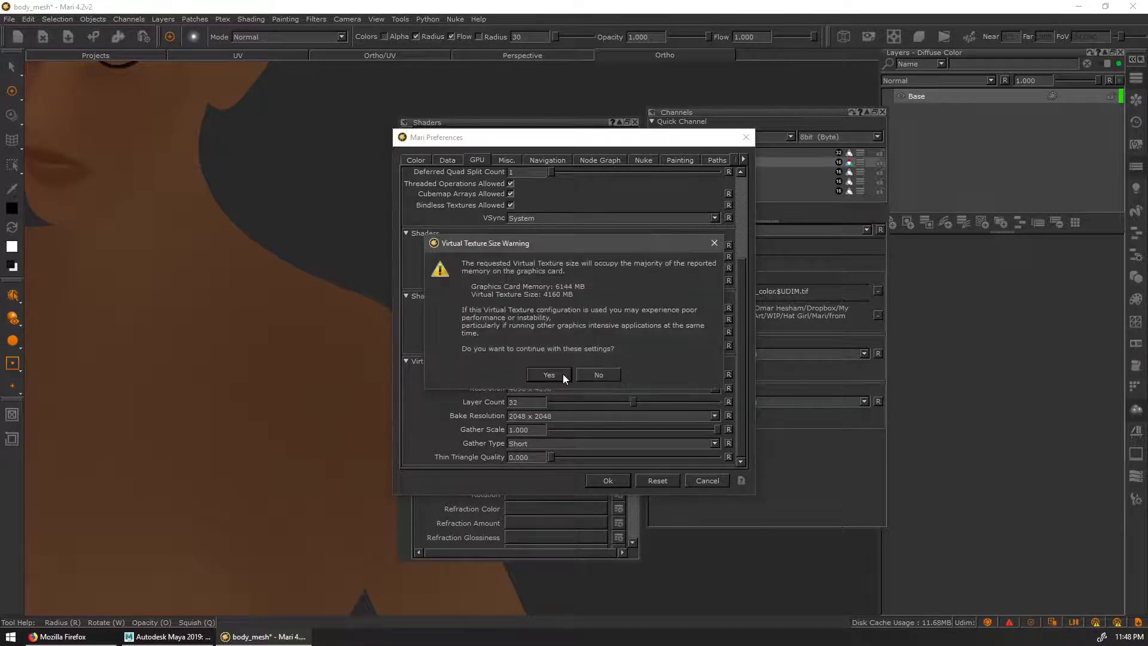
pyautogui.click(562, 374)
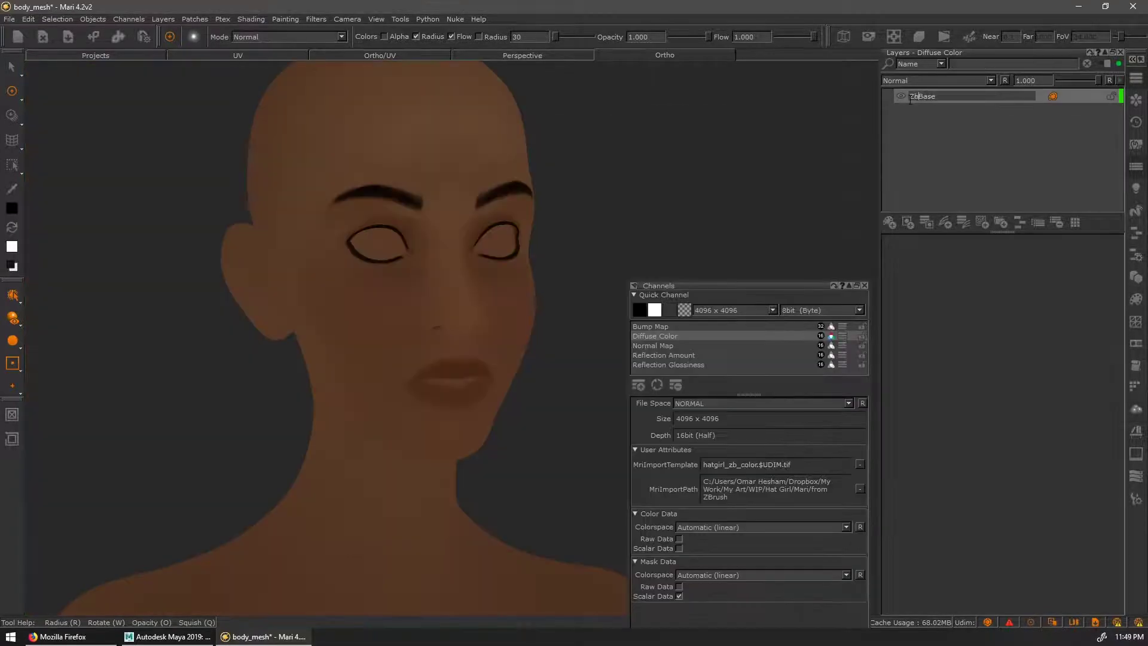
# Rename the Diffuse Color channel's Base layer to Zbrush Base
pyautogui.write('rush')
pyautogui.click(947, 123)
# Import face_color.tif from the temp folder into UDIM 1001 of the Diffuse Color channel as a named file
pyautogui.rightClick(944, 115)
pyautogui.click(1057, 135)
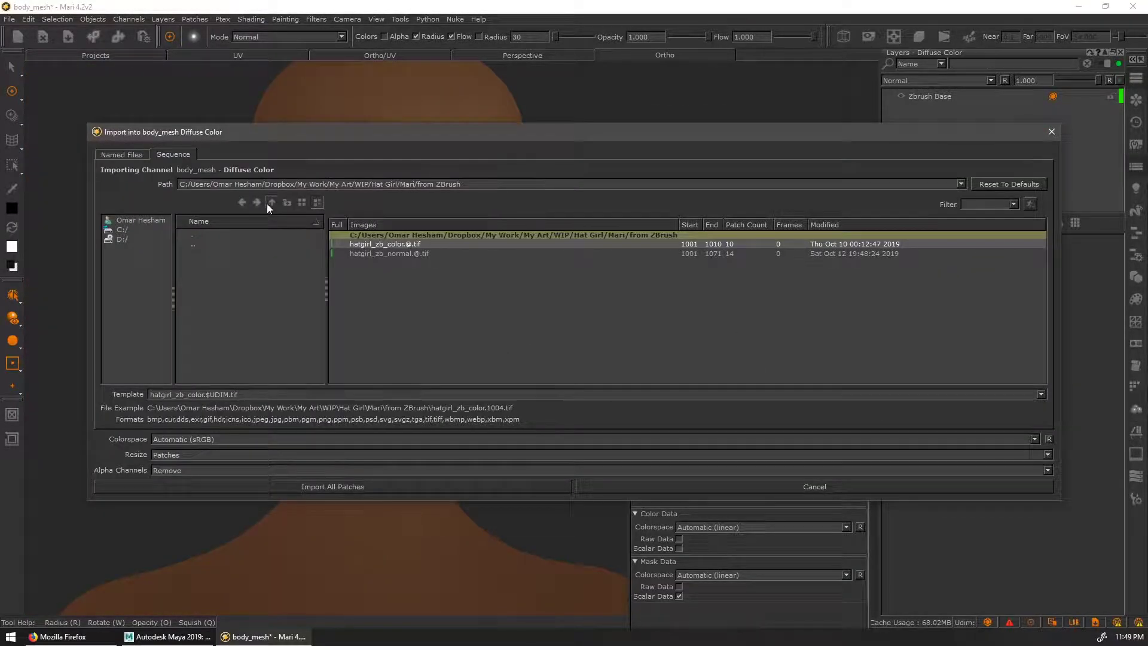
pyautogui.click(271, 202)
pyautogui.doubleClick(363, 250)
pyautogui.click(272, 151)
pyautogui.click(898, 198)
pyautogui.click(652, 220)
pyautogui.doubleClick(401, 274)
pyautogui.click(406, 261)
pyautogui.click(442, 494)
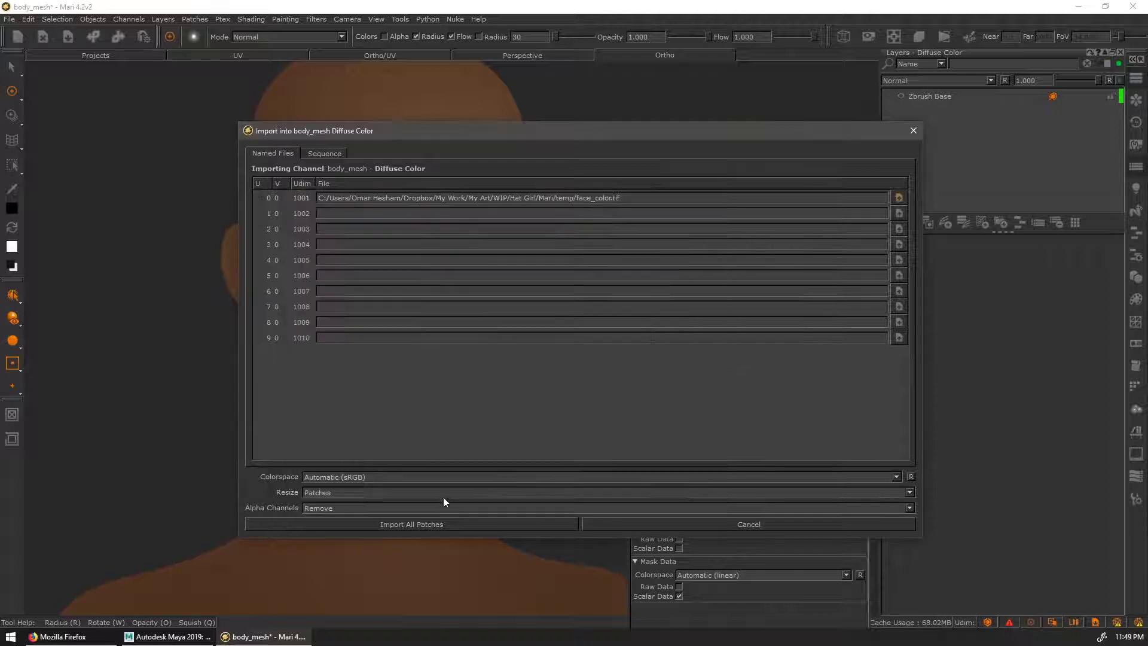
pyautogui.click(461, 524)
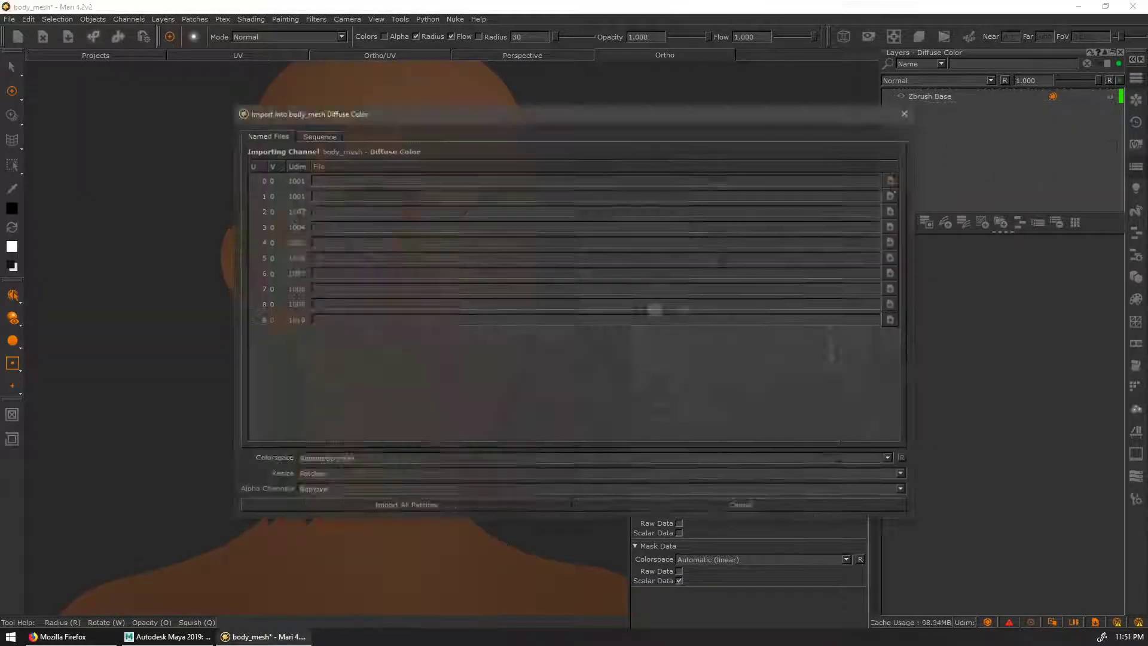
# Import the face color image into Diffuse Color UDIM 1001 again with its alpha channels set to Keep
pyautogui.click(893, 180)
pyautogui.click(405, 261)
pyautogui.click(359, 494)
pyautogui.click(382, 506)
pyautogui.keyDown('alt'); pyautogui.moveTo(461, 377); pyautogui.dragTo(852, 237); pyautogui.keyUp('alt')
# Import the hatgirl_zb_normal.$UDIM.tif sequence into all patches of the Normal Map channel, keeping its alpha channels
pyautogui.click(670, 327)
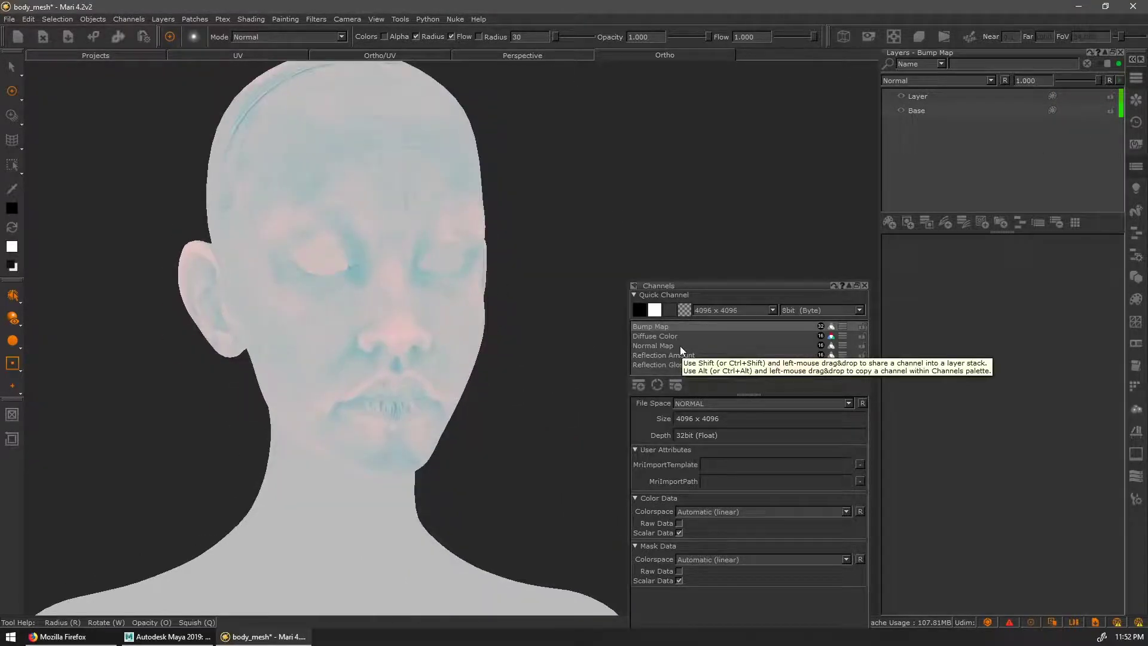
pyautogui.click(680, 345)
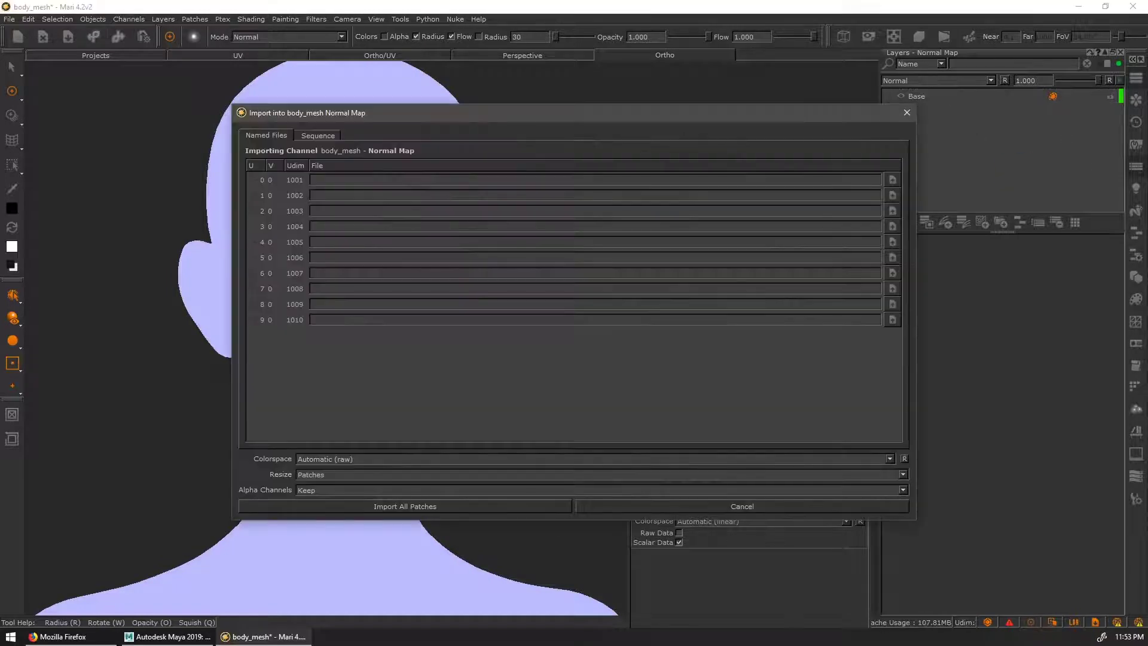
pyautogui.click(318, 135)
pyautogui.click(562, 234)
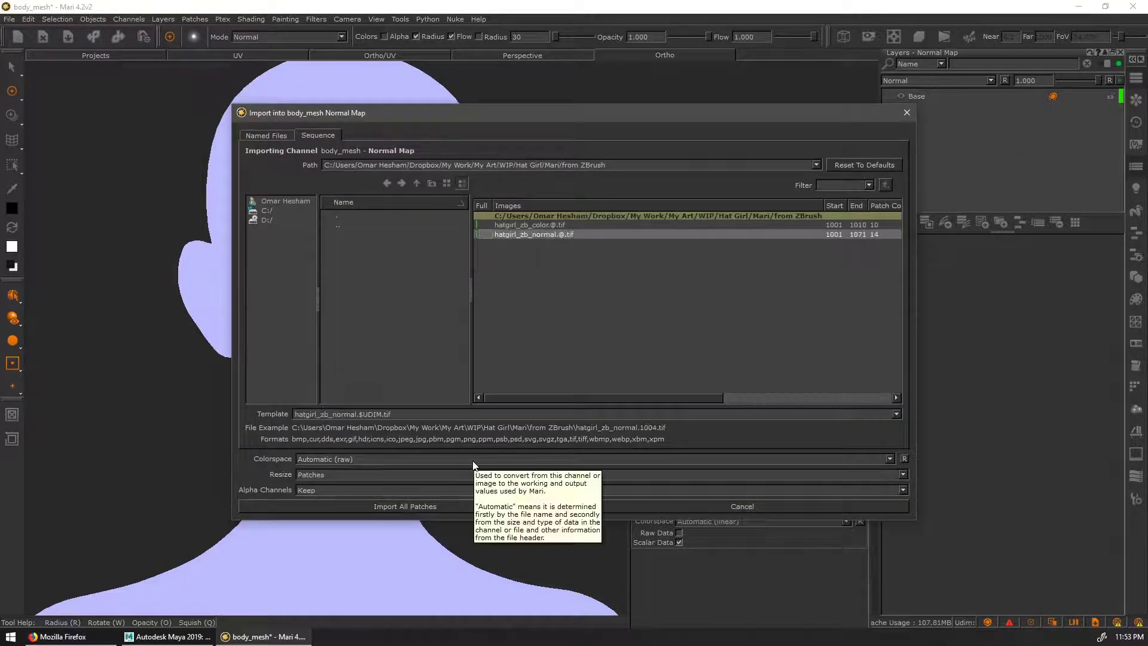
pyautogui.click(464, 505)
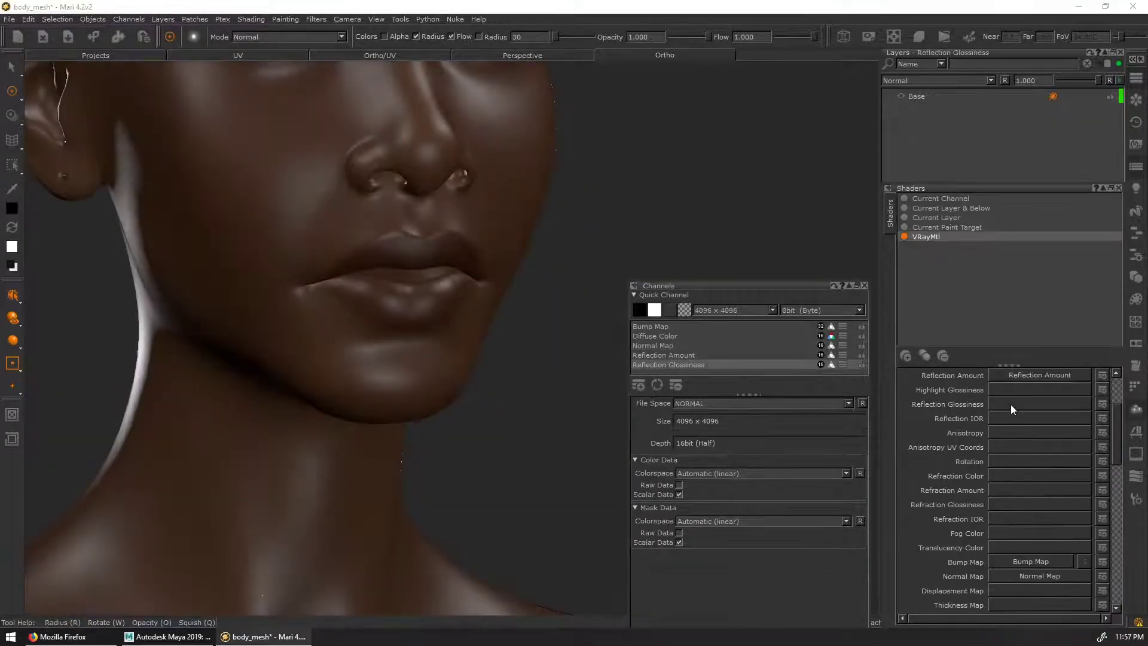
# Set the VRayMtl shader's Reflection Amount to 0.123, Highlight Glossiness to 0.685 and Reflection Glossiness to 0.726
pyautogui.scroll(-10, 1010, 409)
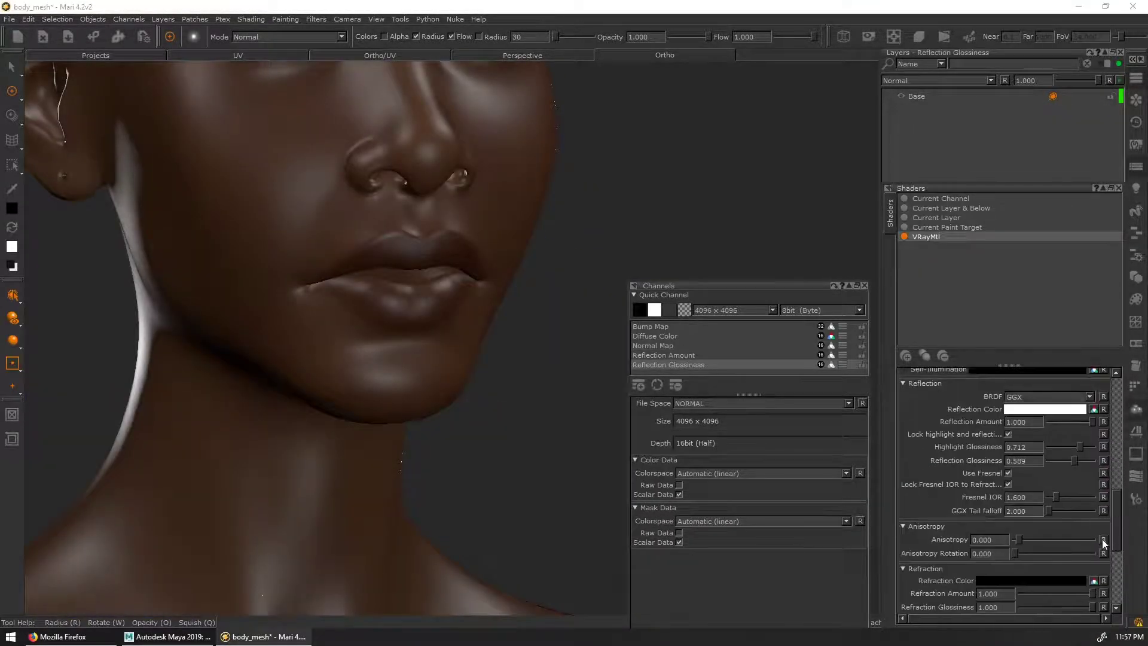
pyautogui.moveTo(1072, 496); pyautogui.dragTo(1117, 515)
pyautogui.moveTo(1093, 452); pyautogui.dragTo(1055, 453)
pyautogui.moveTo(1080, 478); pyautogui.dragTo(1081, 494)
# Add an Invert adjustment to the imported Normal Map layer and limit it to the green component
pyautogui.keyDown('alt'); pyautogui.moveTo(437, 538); pyautogui.dragTo(485, 317, button='middle'); pyautogui.keyUp('alt')
pyautogui.keyDown('alt'); pyautogui.moveTo(485, 487); pyautogui.dragTo(413, 526, button='middle'); pyautogui.keyUp('alt')
pyautogui.click(653, 345)
pyautogui.click(936, 96)
pyautogui.rightClick(952, 97)
pyautogui.moveTo(1028, 313)
pyautogui.moveTo(897, 313)
pyautogui.click(987, 474)
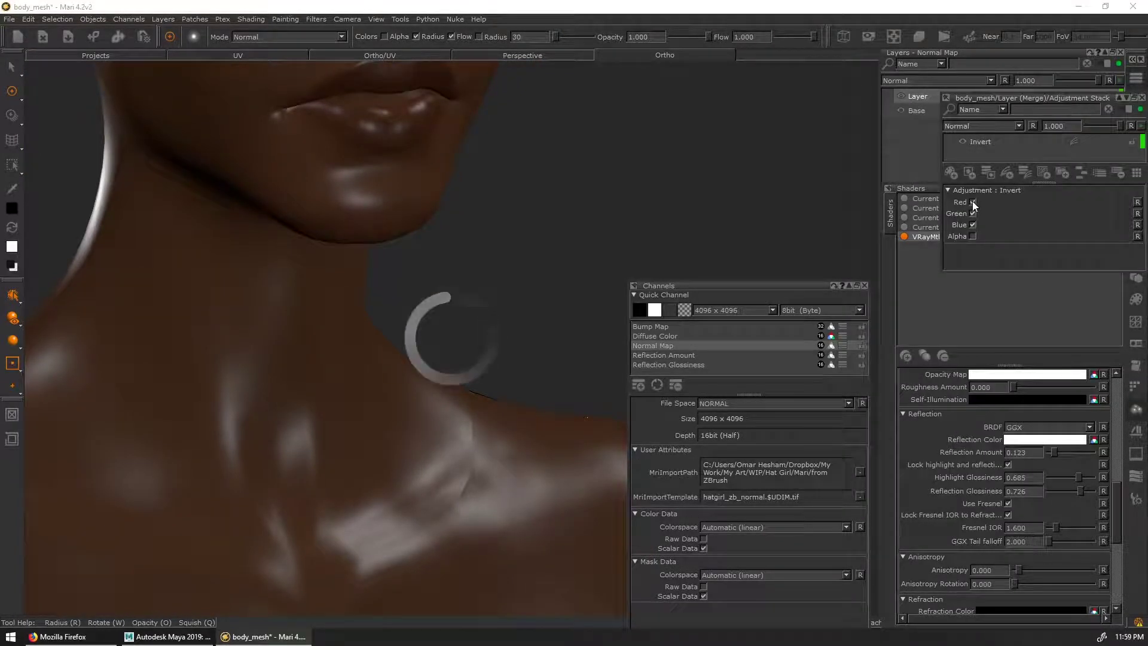
pyautogui.click(973, 202)
pyautogui.click(974, 225)
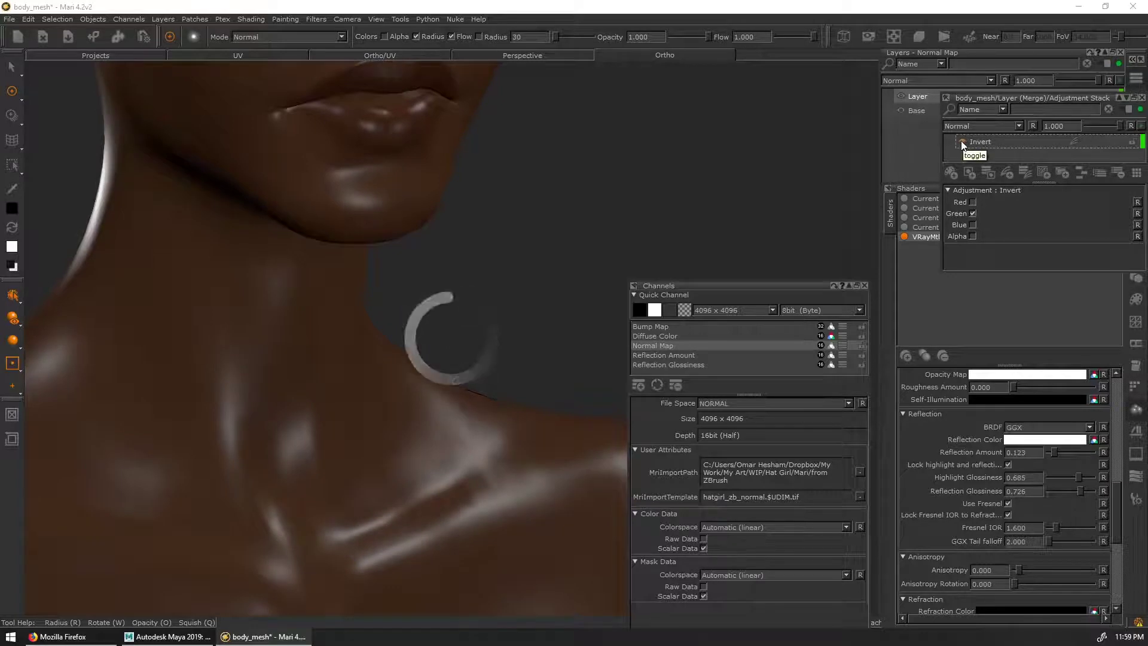
# Switch off lights One to Four, enable the Environment light and load the outdoor building panorama as its image
pyautogui.keyDown('alt'); pyautogui.moveTo(405, 461); pyautogui.dragTo(418, 315, button='right'); pyautogui.keyUp('alt')
pyautogui.keyDown('alt'); pyautogui.moveTo(418, 315); pyautogui.dragTo(534, 437); pyautogui.keyUp('alt')
pyautogui.keyDown('alt'); pyautogui.moveTo(485, 232); pyautogui.dragTo(536, 387, button='middle'); pyautogui.keyUp('alt')
pyautogui.keyDown('alt'); pyautogui.moveTo(536, 387); pyautogui.dragTo(583, 371); pyautogui.keyUp('alt')
pyautogui.click(1137, 189)
pyautogui.moveTo(743, 143); pyautogui.dragTo(679, 107)
pyautogui.click(639, 119)
pyautogui.click(638, 143)
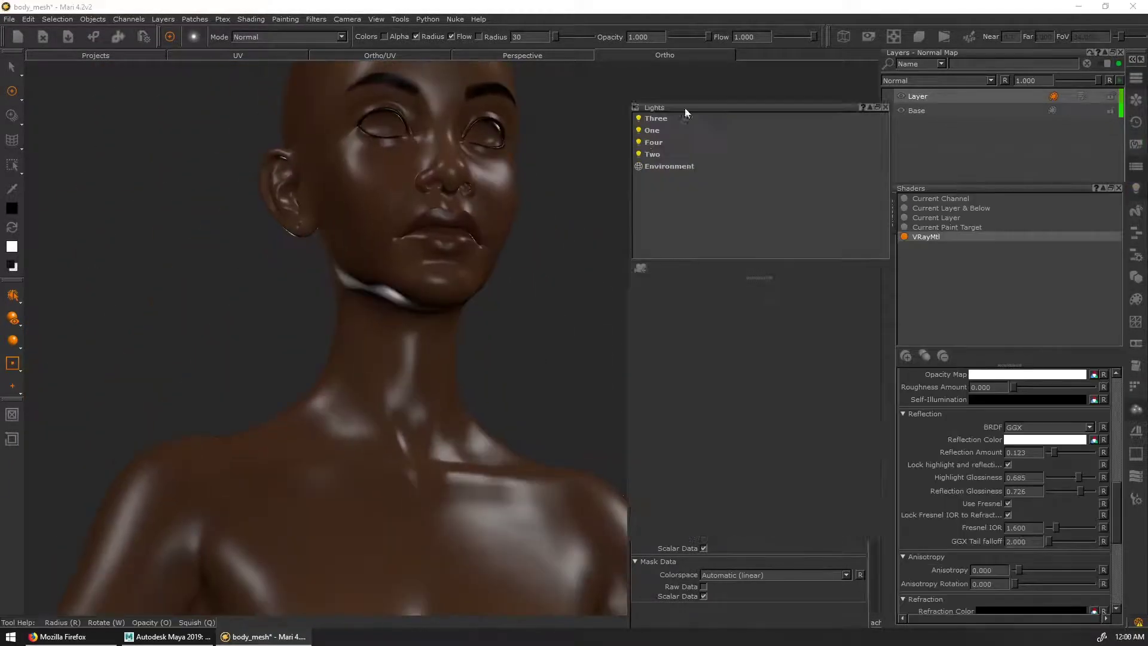
pyautogui.click(640, 167)
pyautogui.click(769, 475)
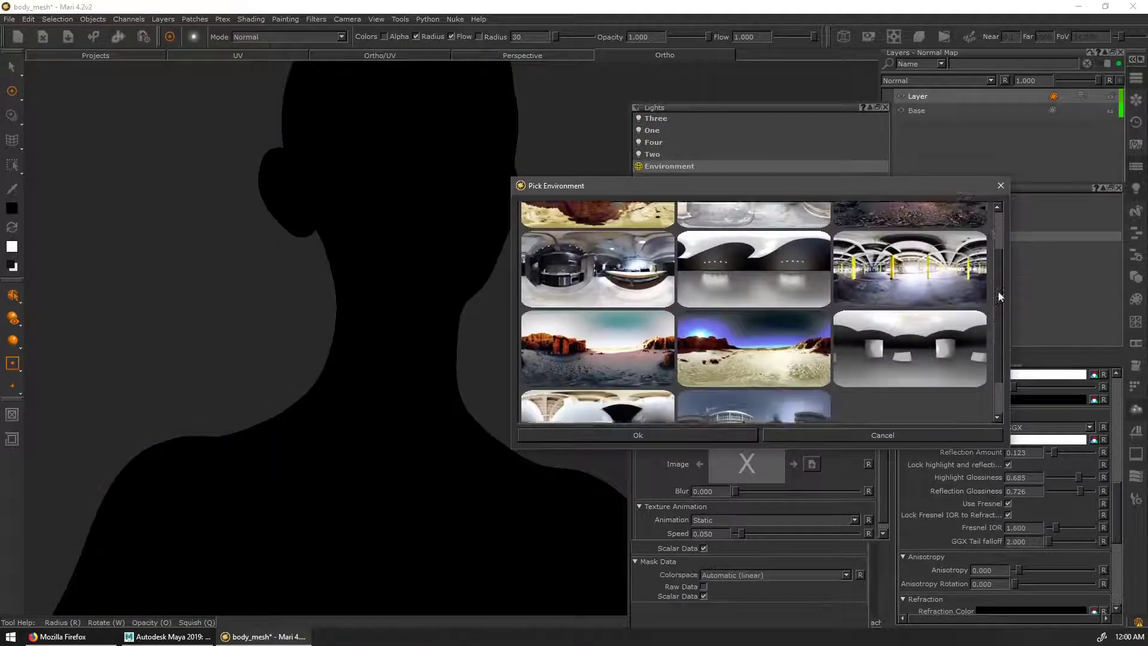
pyautogui.click(730, 439)
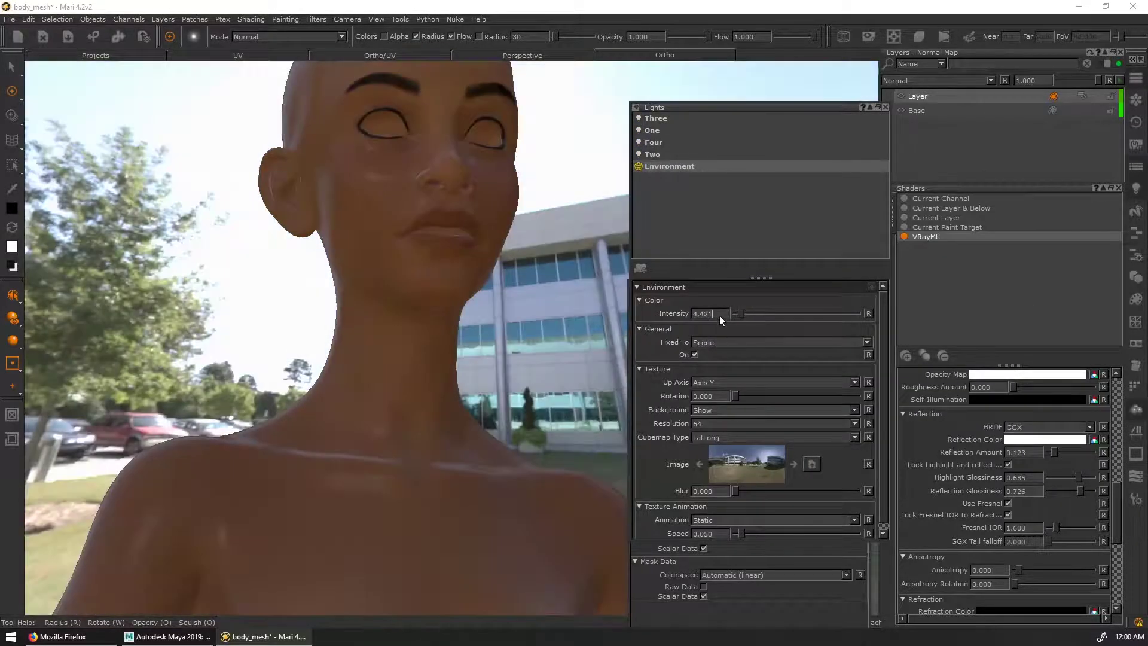
# Hide the environment image in the background and test the Environment light's rotation
pyautogui.click(775, 410)
pyautogui.click(777, 422)
pyautogui.moveTo(735, 397); pyautogui.dragTo(720, 405)
# Turn light Three back on and adjust its settings while viewing the head and shoulders
pyautogui.click(639, 119)
pyautogui.click(639, 119)
pyautogui.click(639, 119)
pyautogui.keyDown('alt'); pyautogui.moveTo(568, 246); pyautogui.dragTo(524, 293); pyautogui.keyUp('alt')
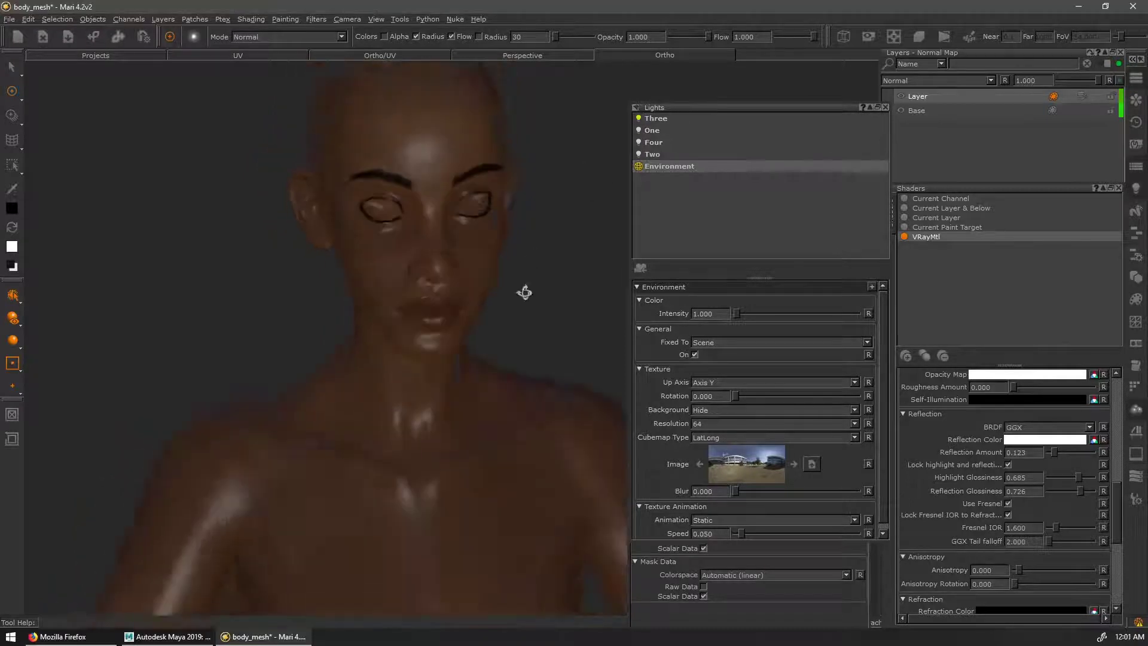
pyautogui.click(656, 118)
pyautogui.moveTo(727, 427); pyautogui.dragTo(738, 432)
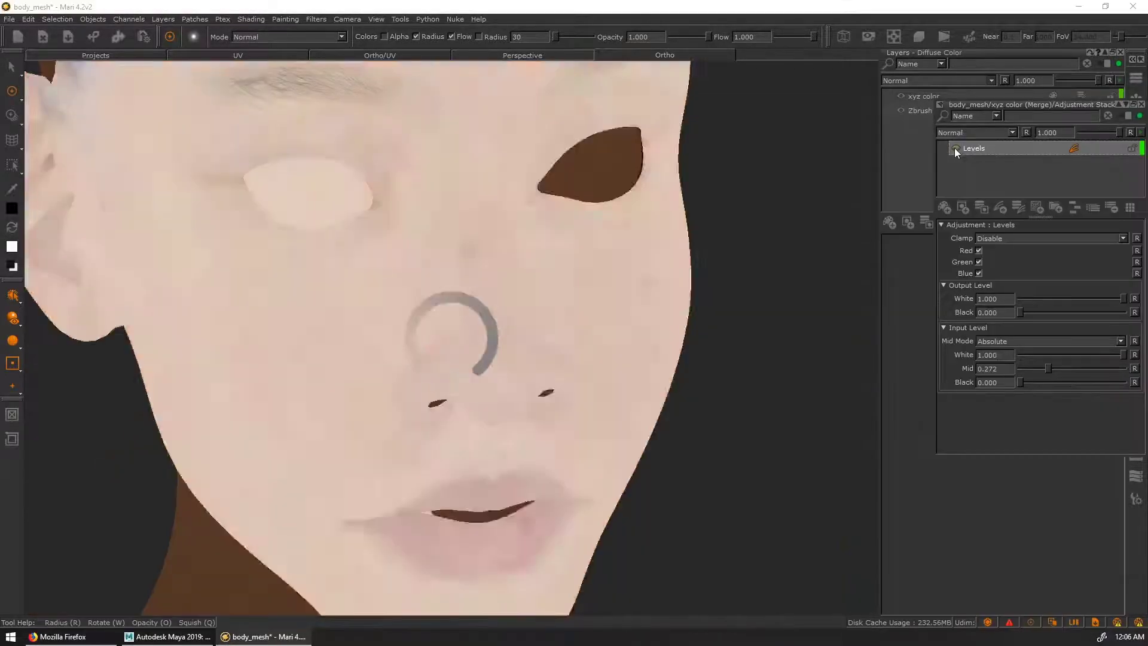
# Adjust the xyz color Levels to output white 0.803, input white 0.942, mid 0.578 and black 0.006, and set the layer's opacity to 0.597
pyautogui.moveTo(1048, 369); pyautogui.dragTo(1086, 370)
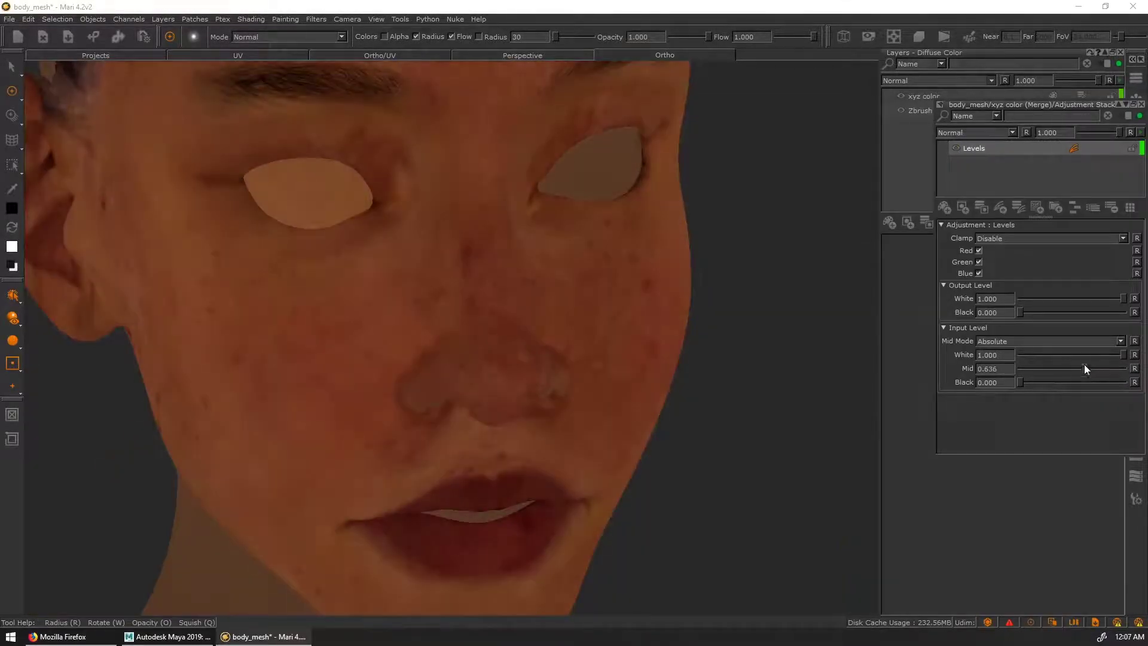
pyautogui.moveTo(1097, 82)
pyautogui.mouseDown()
pyautogui.moveTo(1064, 88)
pyautogui.moveTo(1083, 88)
pyautogui.mouseUp()
pyautogui.moveTo(1079, 371); pyautogui.dragTo(1023, 383)
pyautogui.moveTo(1123, 355); pyautogui.dragTo(1111, 360)
pyautogui.moveTo(1123, 298); pyautogui.dragTo(1103, 306)
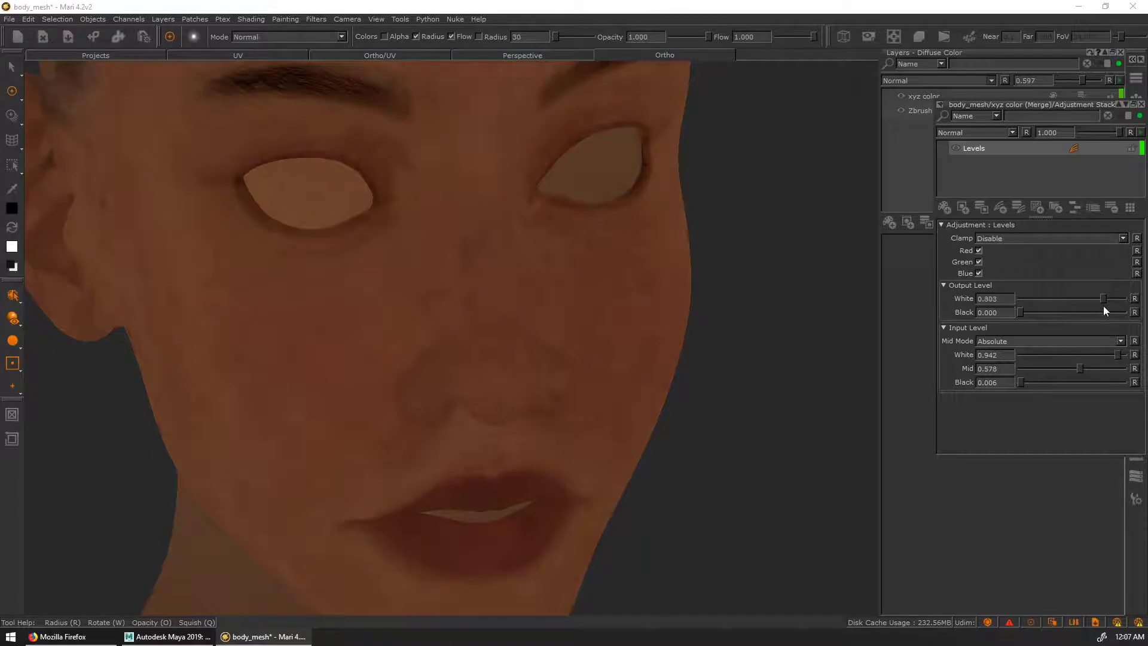
# Switch the viewport from flat to lit display to judge the blended face colour
pyautogui.scroll(-5, 644, 372)
pyautogui.click(12, 339)
pyautogui.moveTo(643, 372)
pyautogui.mouseDown(button='middle')
pyautogui.moveTo(539, 359)
pyautogui.moveTo(680, 337)
pyautogui.moveTo(666, 313)
pyautogui.moveTo(676, 311)
pyautogui.mouseUp(button='middle')
pyautogui.click(60, 349)
# Add other_mesh.obj to the project with UV-if-available mapping, selection groups from face groups and geometries merged into one
pyautogui.click(1136, 277)
pyautogui.moveTo(998, 60); pyautogui.dragTo(132, 207)
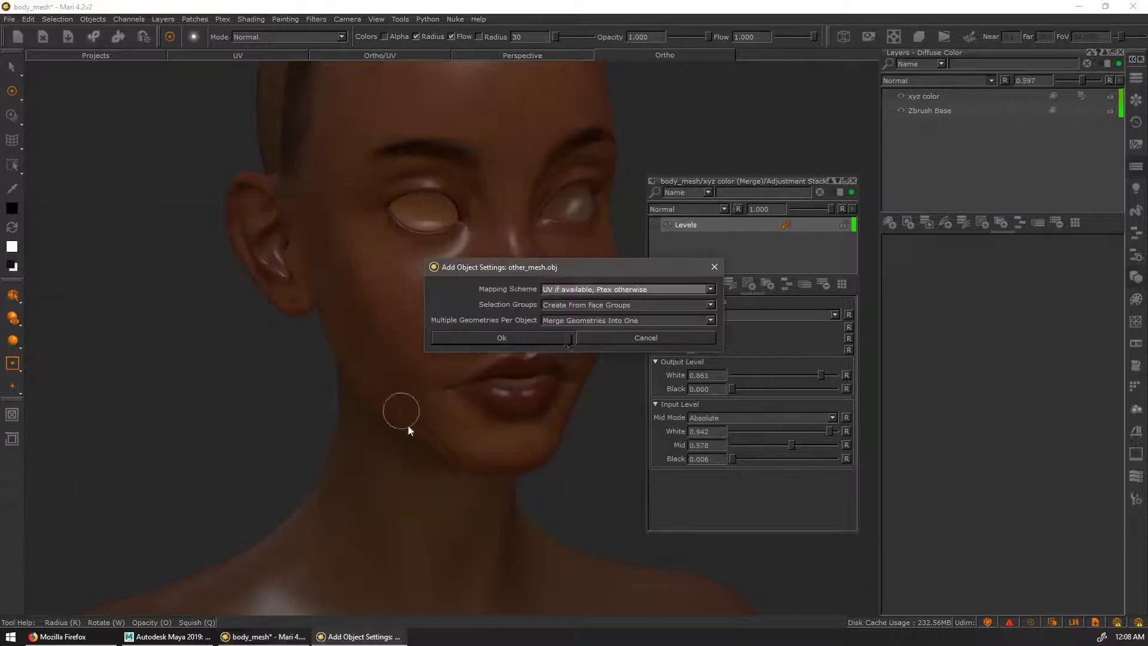
pyautogui.click(540, 339)
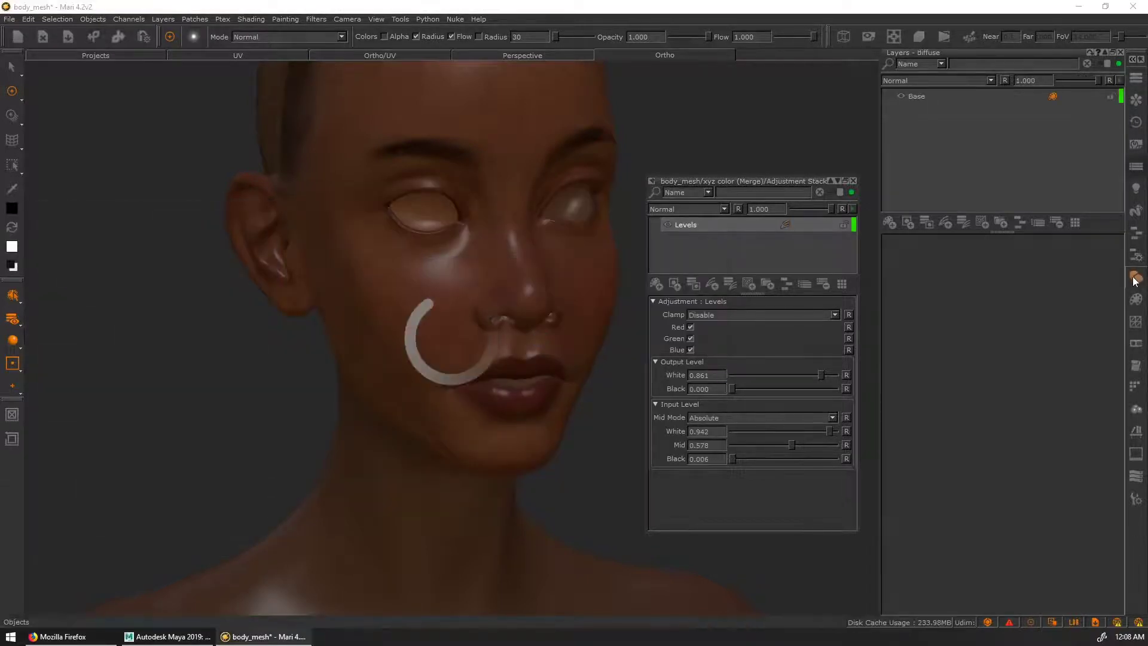
# Replace the other mesh's diffuse Base layer with a dark Color procedural layer
pyautogui.click(1136, 278)
pyautogui.click(957, 96)
pyautogui.press('Delete')
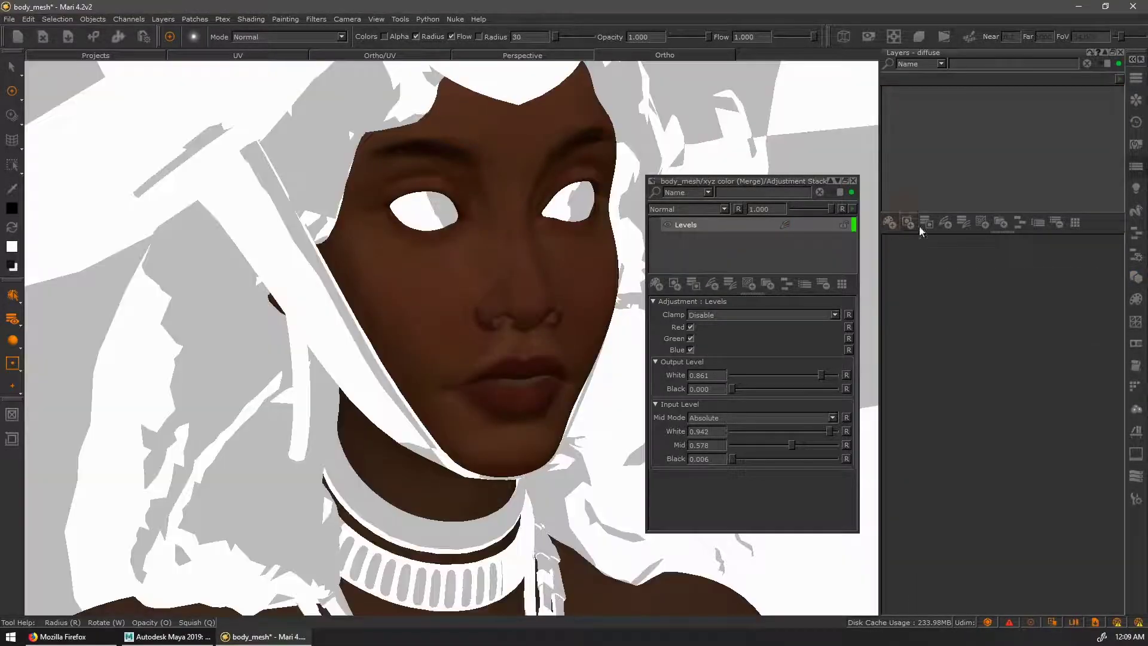
pyautogui.click(1071, 232)
pyautogui.click(1042, 251)
pyautogui.moveTo(1098, 178); pyautogui.dragTo(913, 188)
pyautogui.click(806, 315)
pyautogui.scroll(-6, 510, 405)
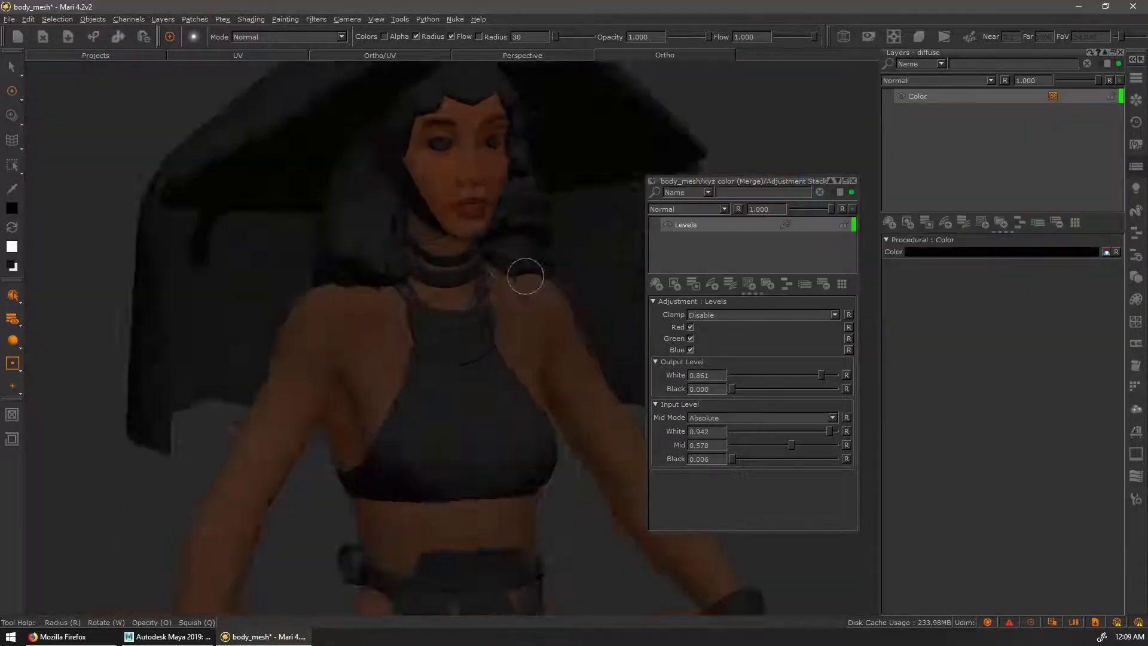
pyautogui.scroll(6, 590, 401)
pyautogui.scroll(3, 505, 349)
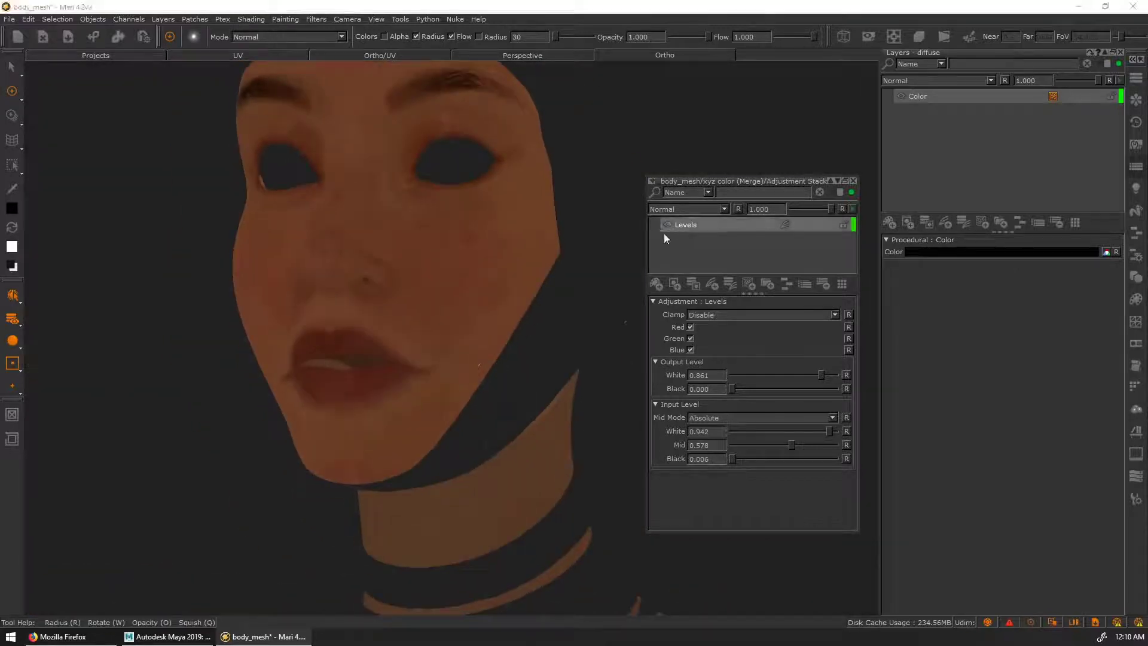
# Return the viewport to flat colour display and close the xyz color adjustment stack
pyautogui.click(1136, 122)
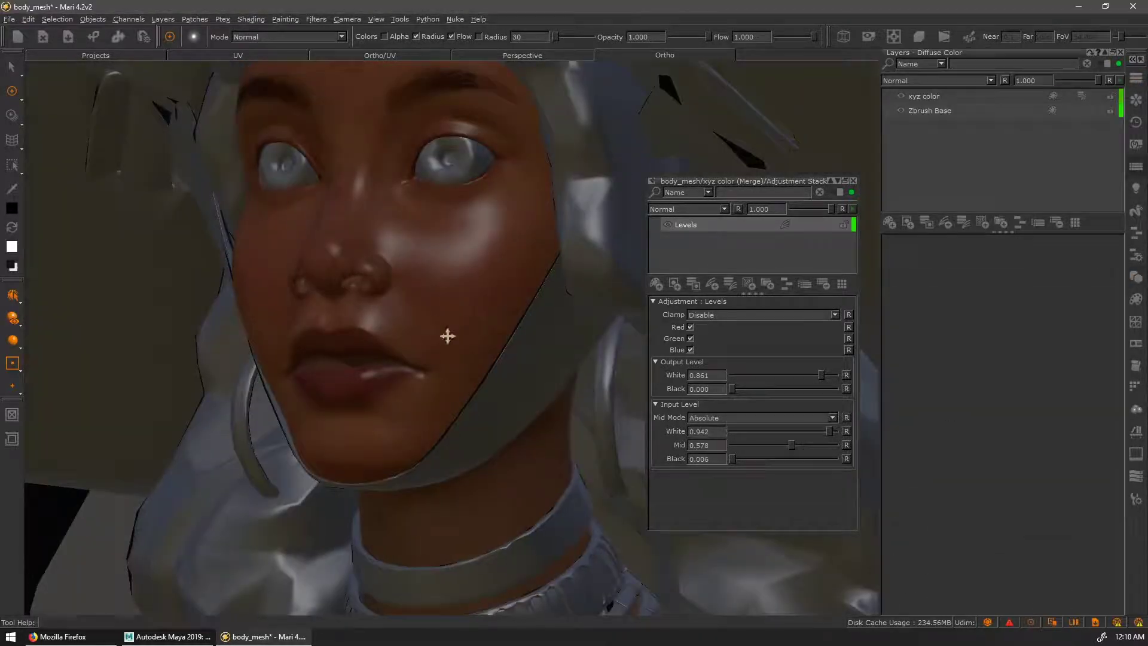
pyautogui.click(13, 319)
pyautogui.click(35, 372)
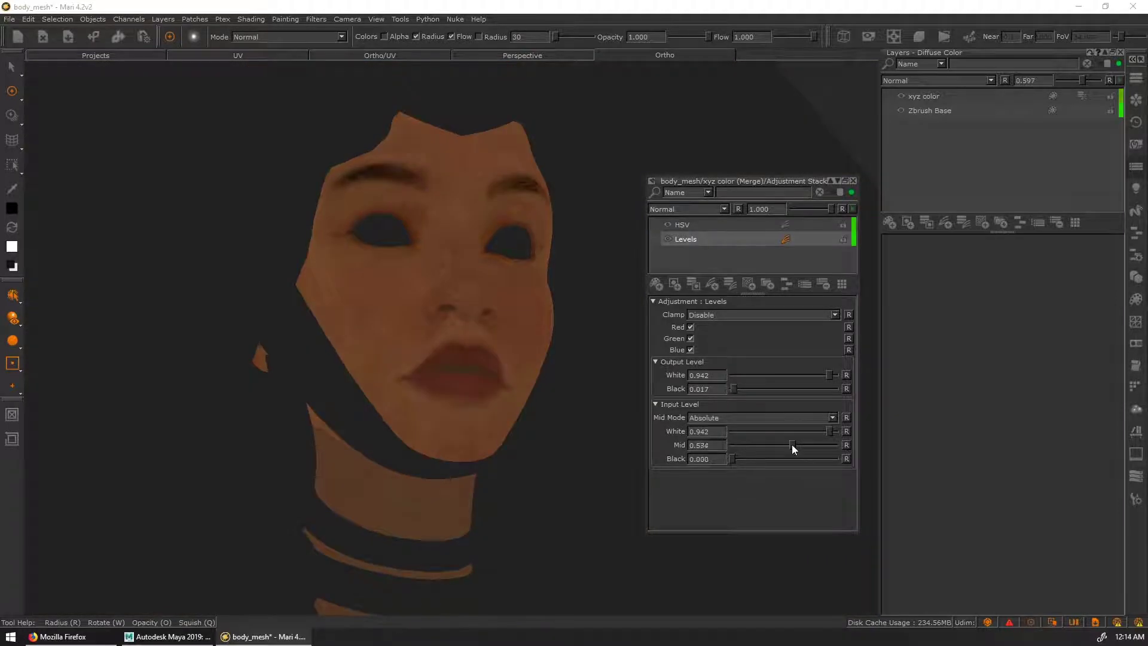
pyautogui.click(853, 181)
# Try a Levels adjustment on the Zbrush Base layer
pyautogui.rightClick(931, 110)
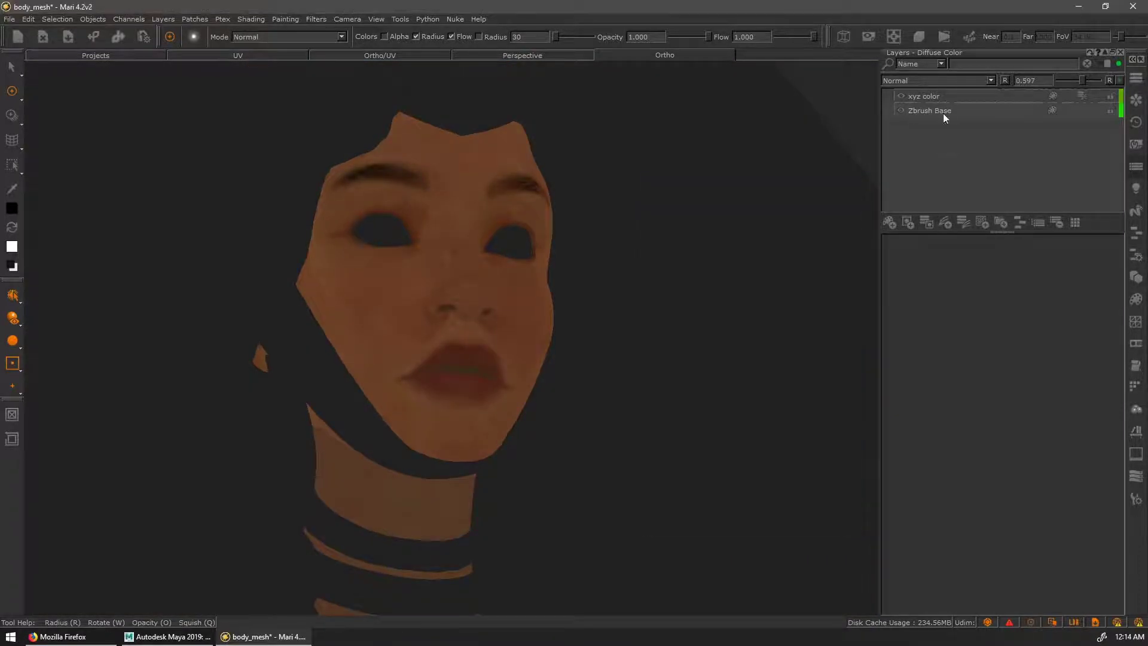
pyautogui.moveTo(1071, 332)
pyautogui.click(1058, 486)
pyautogui.moveTo(1034, 120); pyautogui.dragTo(738, 167)
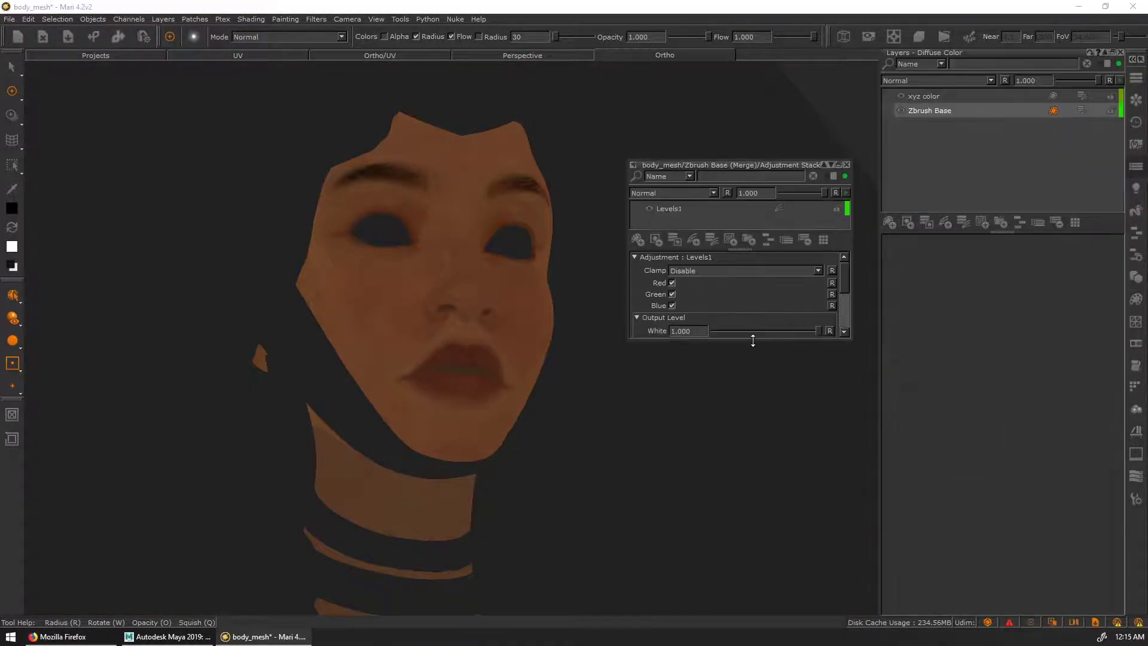
pyautogui.scroll(-3, 481, 316)
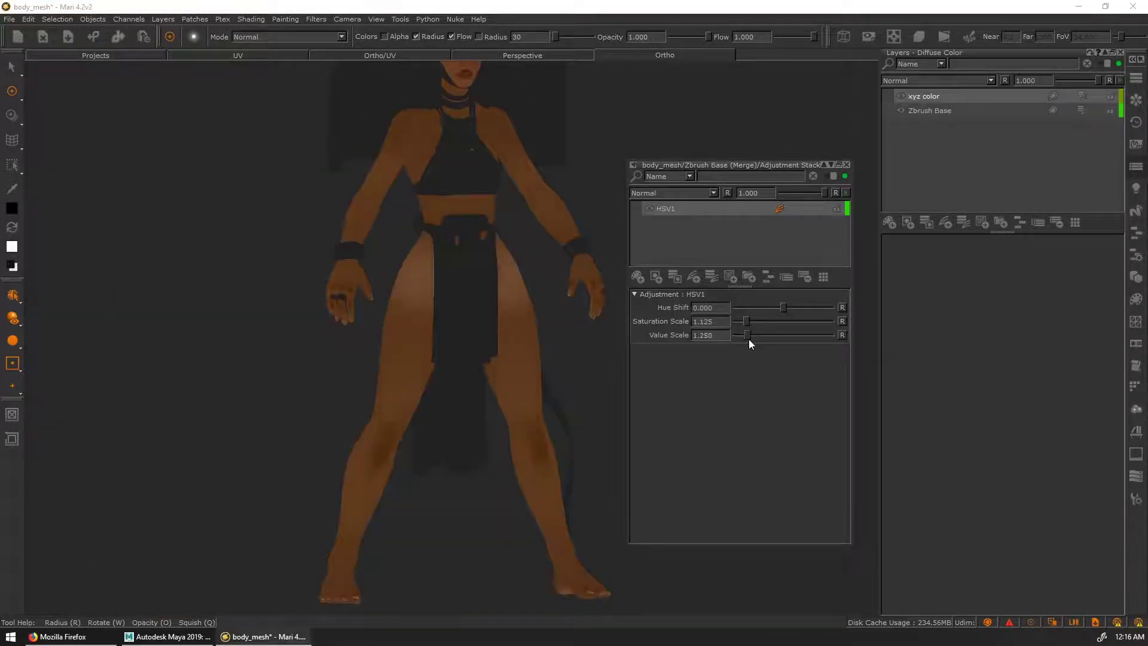
# Tune the xyz color layer's HSV and set its Levels to output white 0.844, output black 0.121 and mid 0.647
pyautogui.click(13, 340)
pyautogui.click(48, 351)
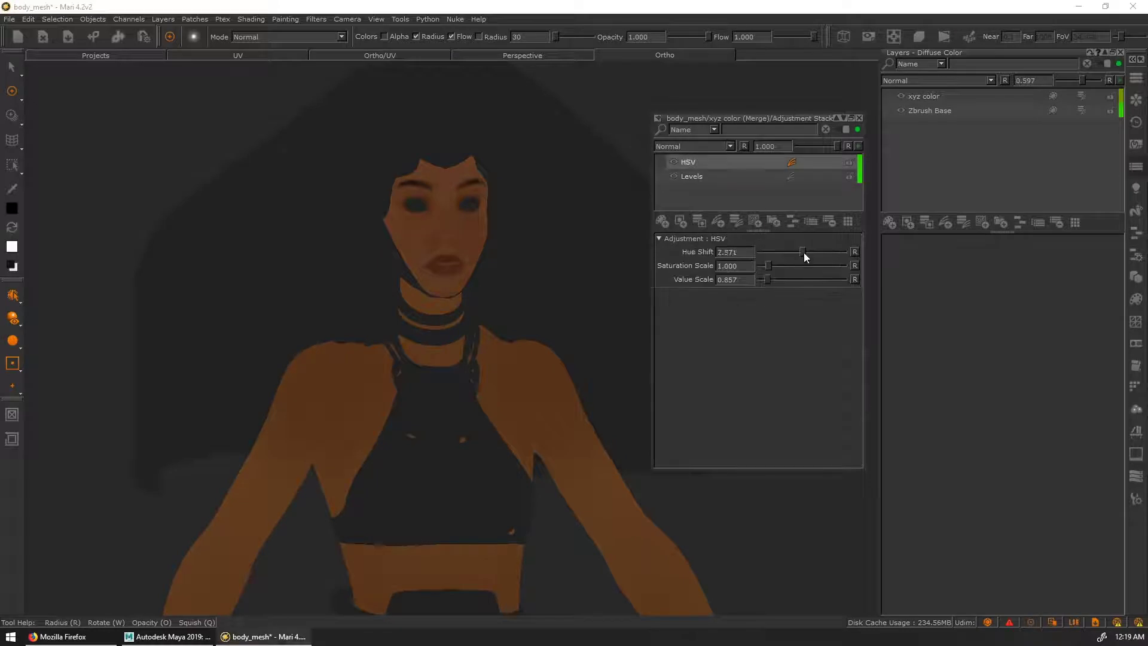
pyautogui.moveTo(804, 252); pyautogui.dragTo(769, 269)
pyautogui.click(692, 176)
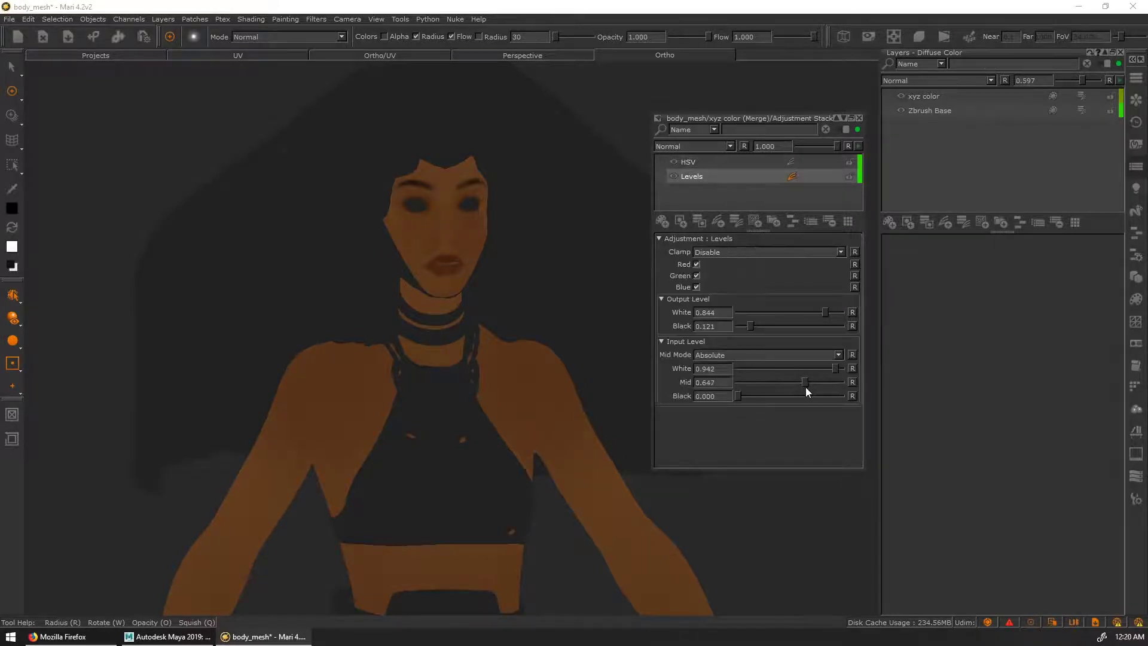
# Hide the other mesh so the bare head can be viewed in profile
pyautogui.scroll(5, 540, 418)
pyautogui.click(1137, 277)
pyautogui.click(902, 308)
pyautogui.keyDown('alt'); pyautogui.moveTo(538, 334); pyautogui.dragTo(418, 335); pyautogui.keyUp('alt')
# Widen the xyz color adjustment stack window and fine-tune the HSV hue shift
pyautogui.click(724, 162)
pyautogui.moveTo(653, 330); pyautogui.dragTo(500, 330)
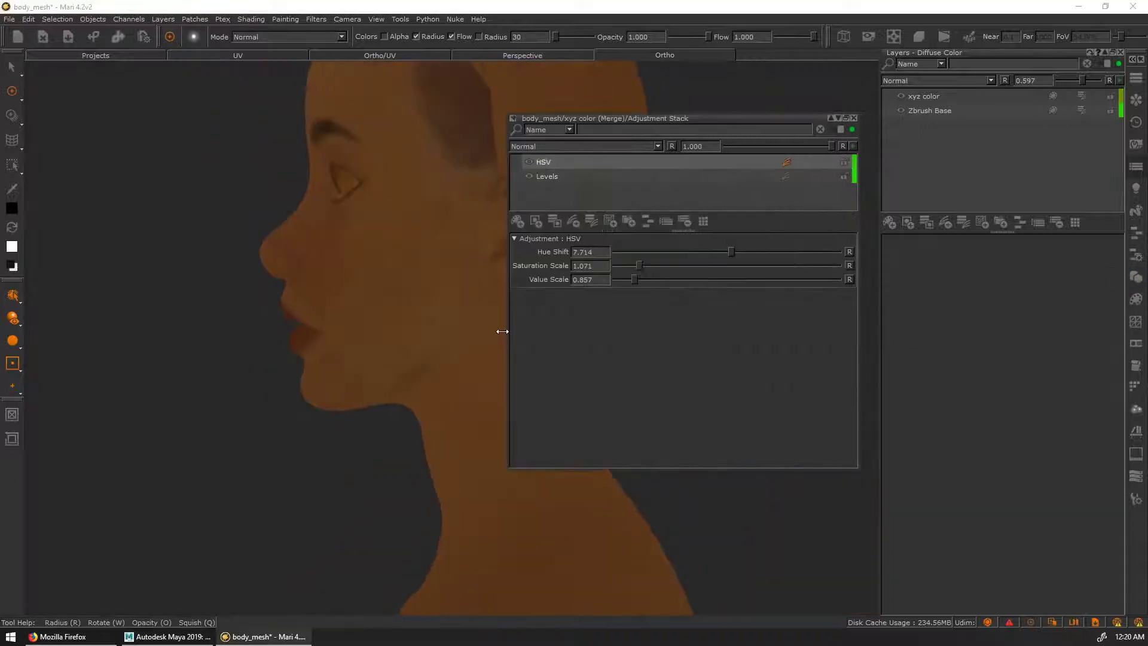
pyautogui.moveTo(700, 118); pyautogui.dragTo(819, 114)
pyautogui.moveTo(844, 249); pyautogui.dragTo(850, 250)
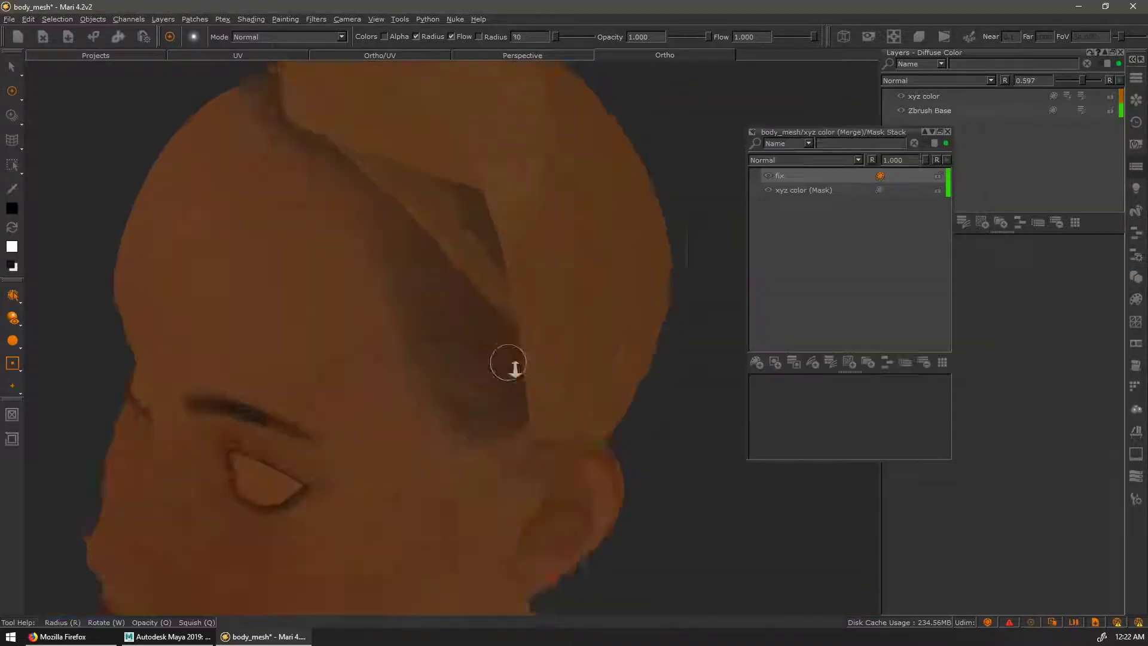
# Set the brush radius to 64 and paint on the fix mask layer over the dark hairline patch above the ear
pyautogui.moveTo(571, 46); pyautogui.dragTo(557, 46)
pyautogui.moveTo(506, 287); pyautogui.dragTo(507, 399)
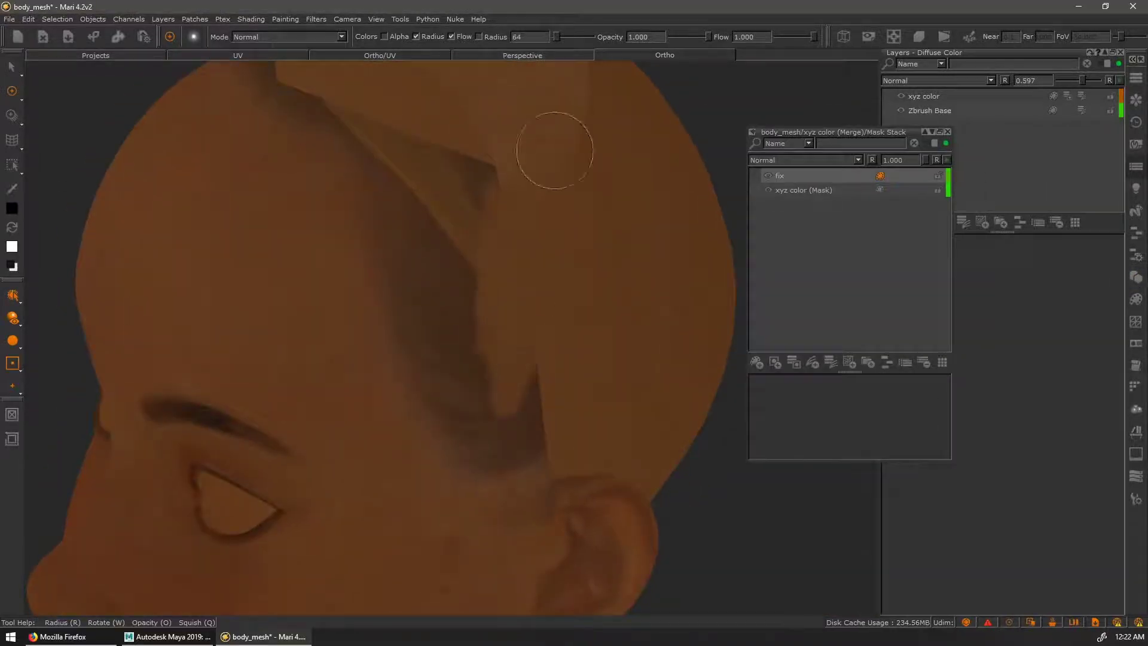
pyautogui.keyDown('alt'); pyautogui.moveTo(800, 489); pyautogui.dragTo(705, 366, button='middle'); pyautogui.keyUp('alt')
# Select the connected mesh at the back of the head and return to the Paint tool
pyautogui.keyDown('alt'); pyautogui.moveTo(490, 251); pyautogui.dragTo(564, 295); pyautogui.keyUp('alt')
pyautogui.keyDown('alt'); pyautogui.moveTo(564, 295); pyautogui.dragTo(496, 296, button='right'); pyautogui.keyUp('alt')
pyautogui.press('s')
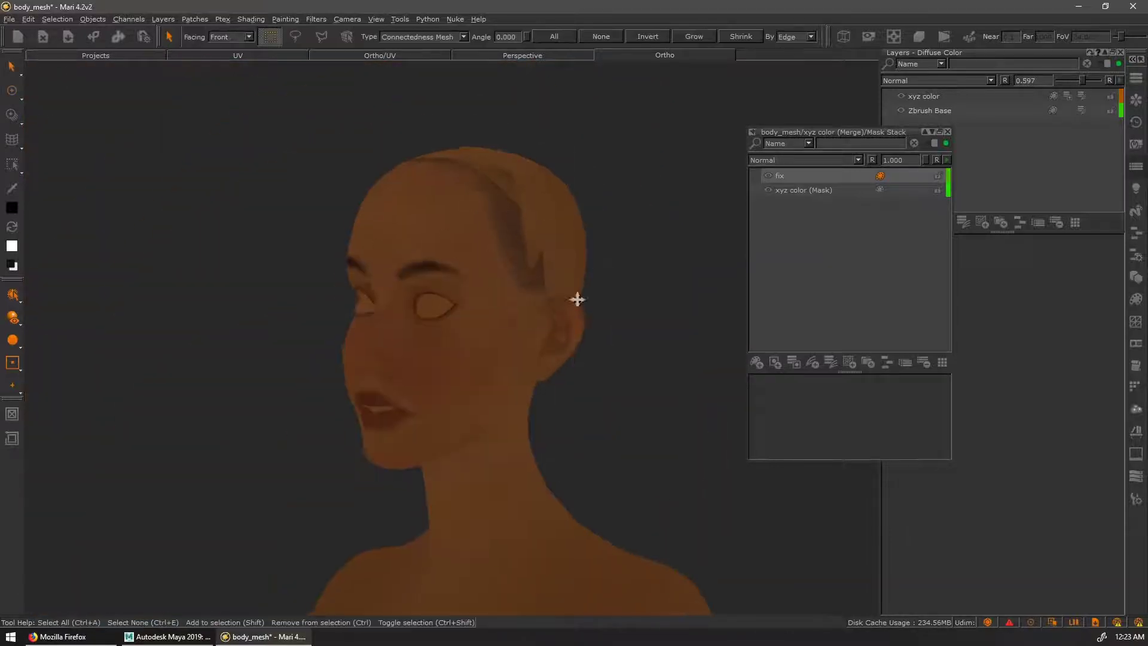
pyautogui.click(576, 287)
pyautogui.rightClick(560, 270)
pyautogui.moveTo(592, 322)
pyautogui.click(745, 324)
pyautogui.press('p')
# Paint the fix mask along the hard hairline seam on the opposite side of the head
pyautogui.keyDown('alt'); pyautogui.moveTo(501, 287); pyautogui.dragTo(431, 335); pyautogui.keyUp('alt')
pyautogui.keyDown('alt'); pyautogui.moveTo(431, 335); pyautogui.dragTo(514, 335, button='right'); pyautogui.keyUp('alt')
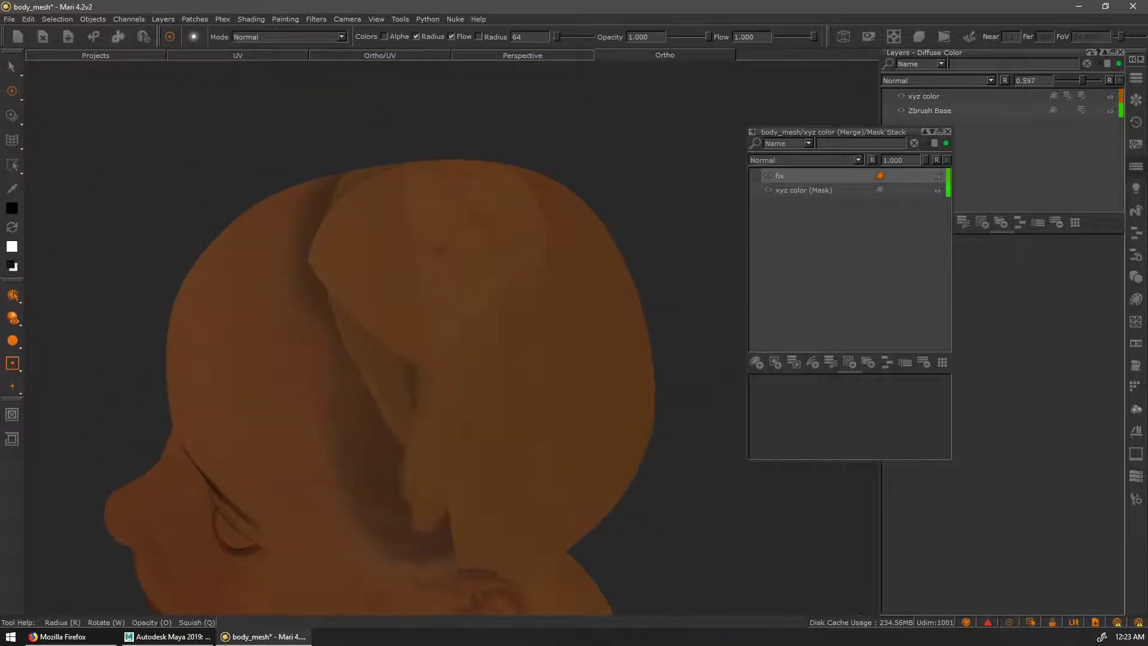
pyautogui.keyDown('alt'); pyautogui.moveTo(562, 293); pyautogui.dragTo(566, 335); pyautogui.keyUp('alt')
pyautogui.keyDown('alt'); pyautogui.moveTo(485, 383); pyautogui.dragTo(440, 304); pyautogui.keyUp('alt')
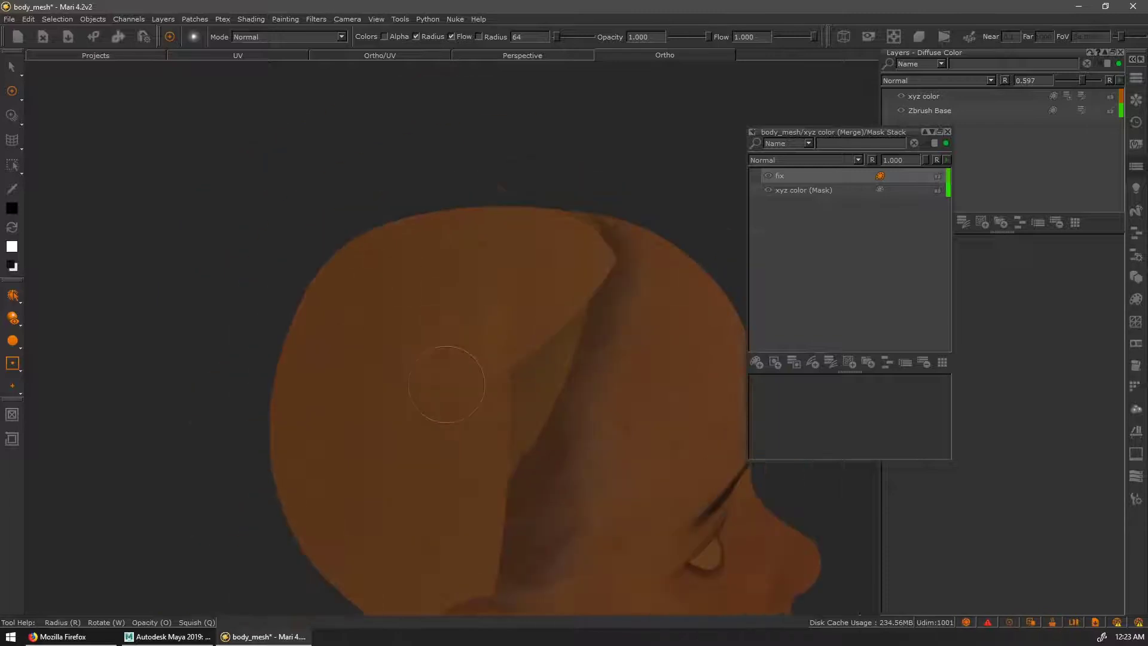
pyautogui.moveTo(516, 485); pyautogui.dragTo(583, 273)
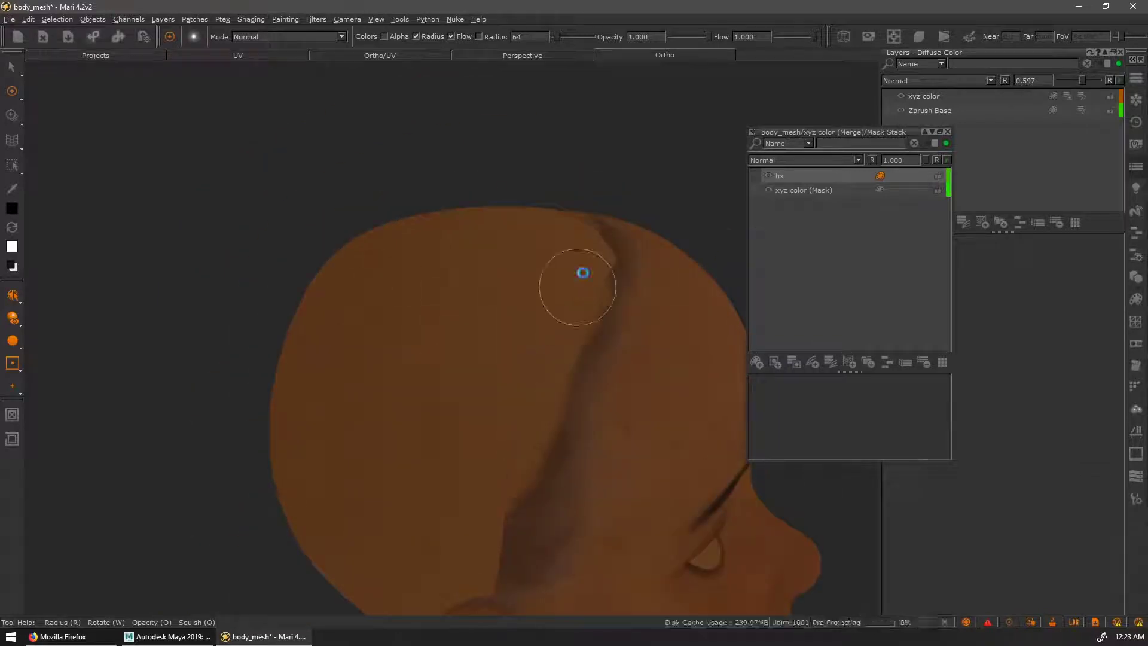
# Set the brush radius to 30 and paint the fix mask along the dark hairline seam from the crown toward the temple
pyautogui.click(1137, 416)
pyautogui.click(1137, 431)
pyautogui.click(904, 104)
pyautogui.keyDown('alt'); pyautogui.moveTo(605, 353); pyautogui.dragTo(601, 336, button='middle'); pyautogui.keyUp('alt')
pyautogui.moveTo(598, 323); pyautogui.dragTo(550, 443)
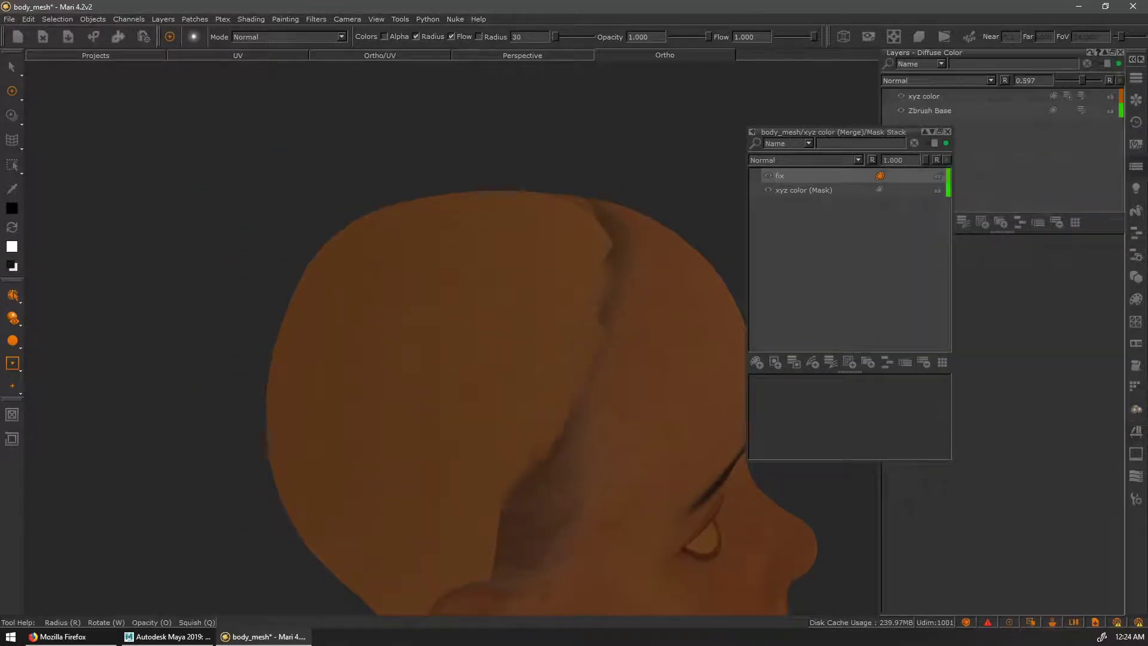
# Set the brush radius to 64 and paint the fix mask over the dark patch between the temple and the ear
pyautogui.keyDown('alt'); pyautogui.moveTo(561, 389); pyautogui.dragTo(523, 349); pyautogui.keyUp('alt')
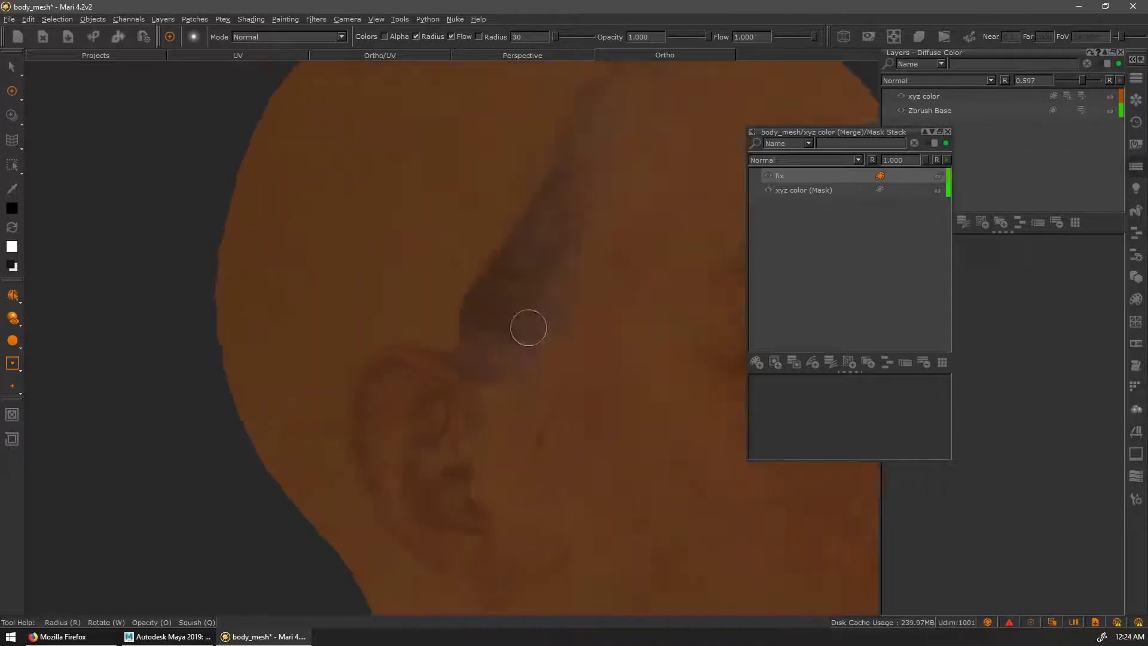
pyautogui.keyDown('alt'); pyautogui.moveTo(523, 348); pyautogui.dragTo(464, 407, button='middle'); pyautogui.keyUp('alt')
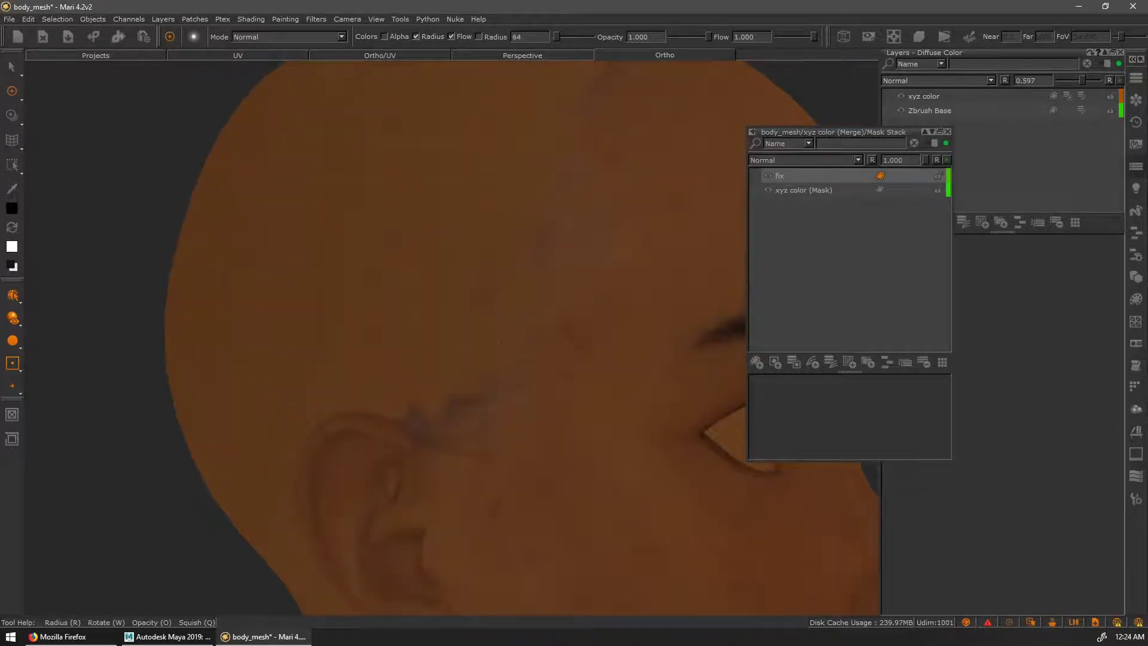
pyautogui.moveTo(482, 378); pyautogui.dragTo(491, 397)
# Paint the fix mask over the jagged dark patch above the ear on the other side of the head, using radius 52
pyautogui.scroll(-5, 564, 359)
pyautogui.scroll(5, 584, 282)
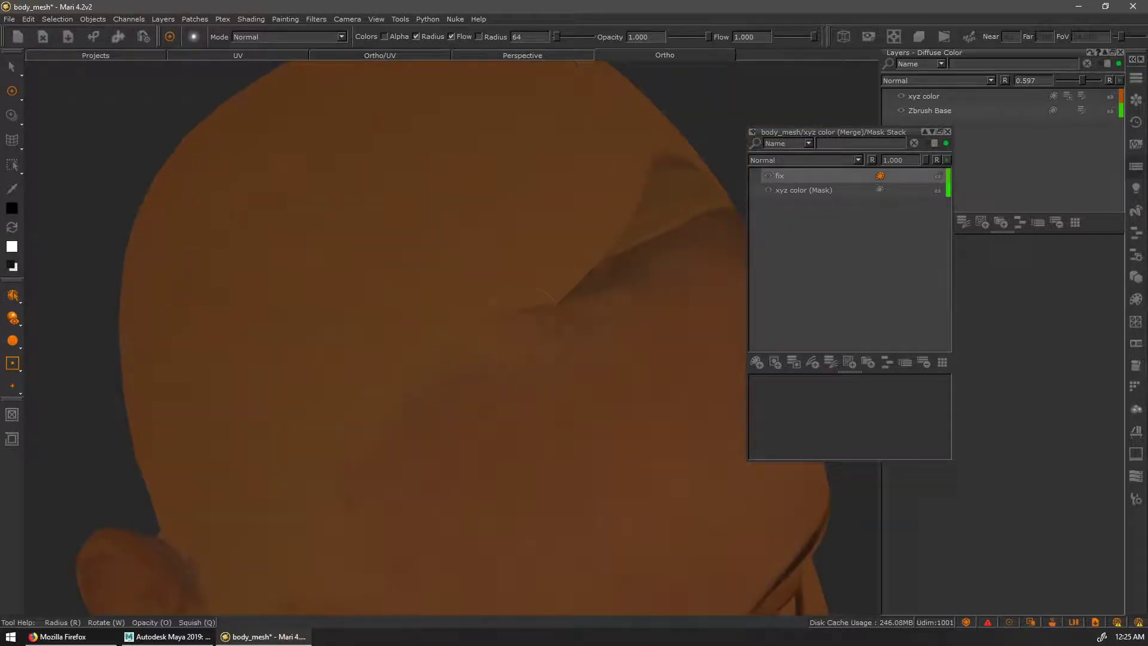
pyautogui.scroll(-4, 436, 269)
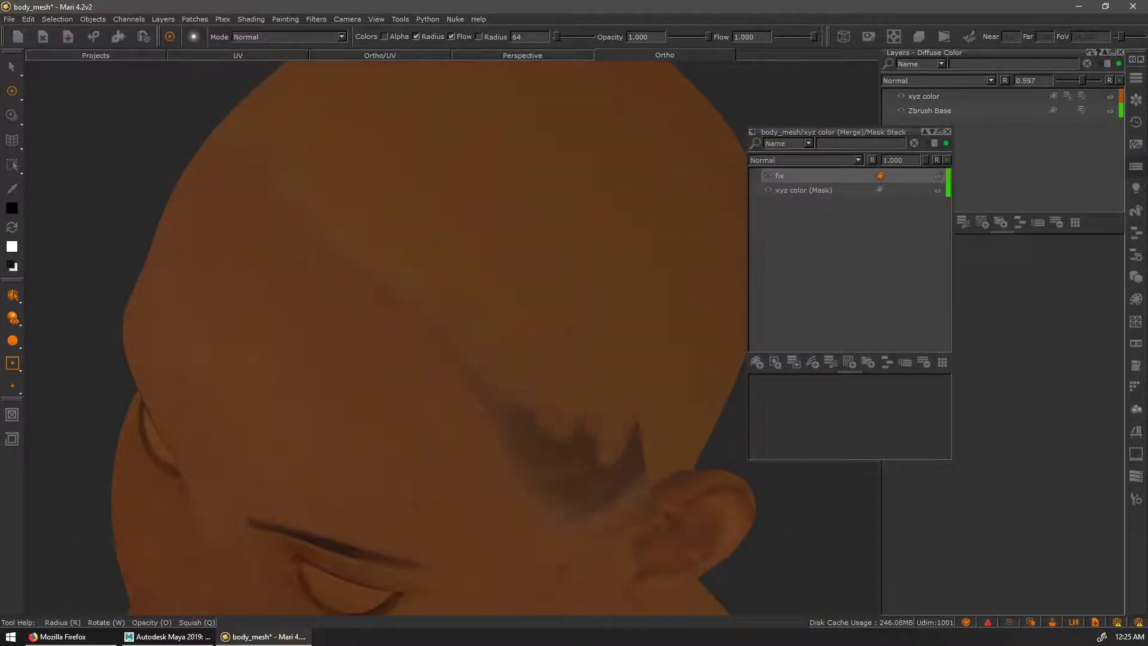
pyautogui.moveTo(512, 416); pyautogui.dragTo(601, 458)
pyautogui.moveTo(604, 383)
pyautogui.keyDown('alt'); pyautogui.mouseDown()
pyautogui.moveTo(592, 279)
pyautogui.moveTo(532, 275)
pyautogui.mouseUp(); pyautogui.keyUp('alt')
pyautogui.moveTo(568, 400)
pyautogui.mouseDown()
pyautogui.moveTo(551, 422)
pyautogui.moveTo(526, 390)
pyautogui.moveTo(472, 389)
pyautogui.mouseUp()
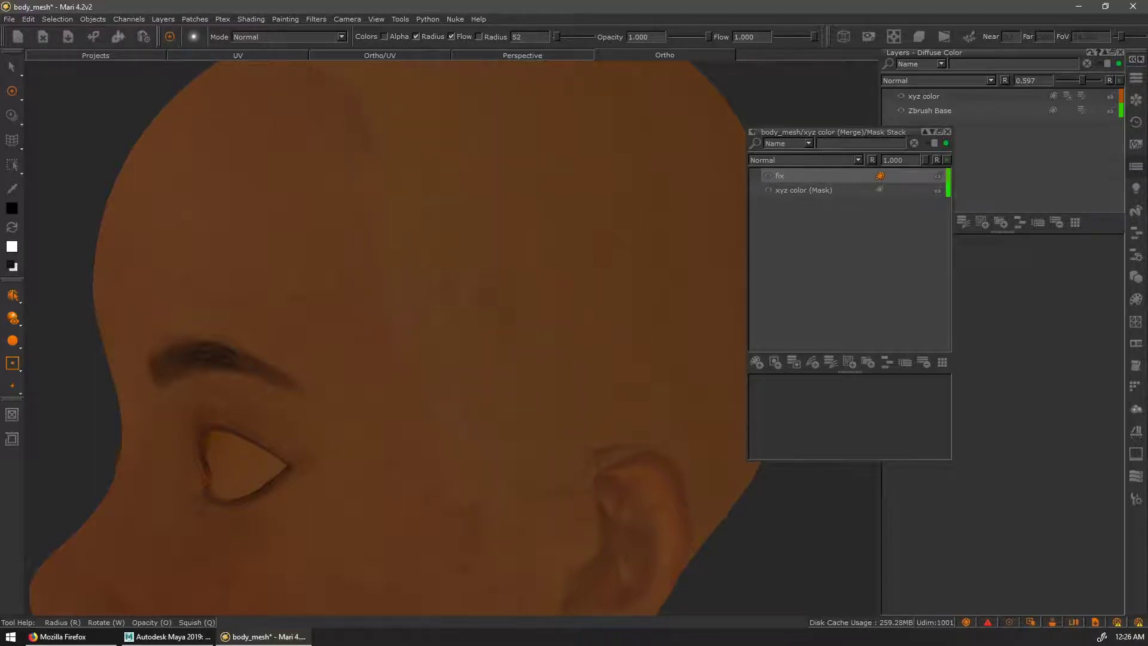
# Paint the fix mask along the colour seam under the jaw to blend the face with the neck
pyautogui.keyDown('alt'); pyautogui.moveTo(511, 305); pyautogui.dragTo(491, 108, button='middle'); pyautogui.keyUp('alt')
pyautogui.moveTo(599, 335)
pyautogui.keyDown('alt'); pyautogui.mouseDown(button='right')
pyautogui.moveTo(561, 387)
pyautogui.moveTo(604, 335)
pyautogui.mouseUp(button='right'); pyautogui.keyUp('alt')
pyautogui.keyDown('alt'); pyautogui.moveTo(574, 358); pyautogui.dragTo(536, 377); pyautogui.keyUp('alt')
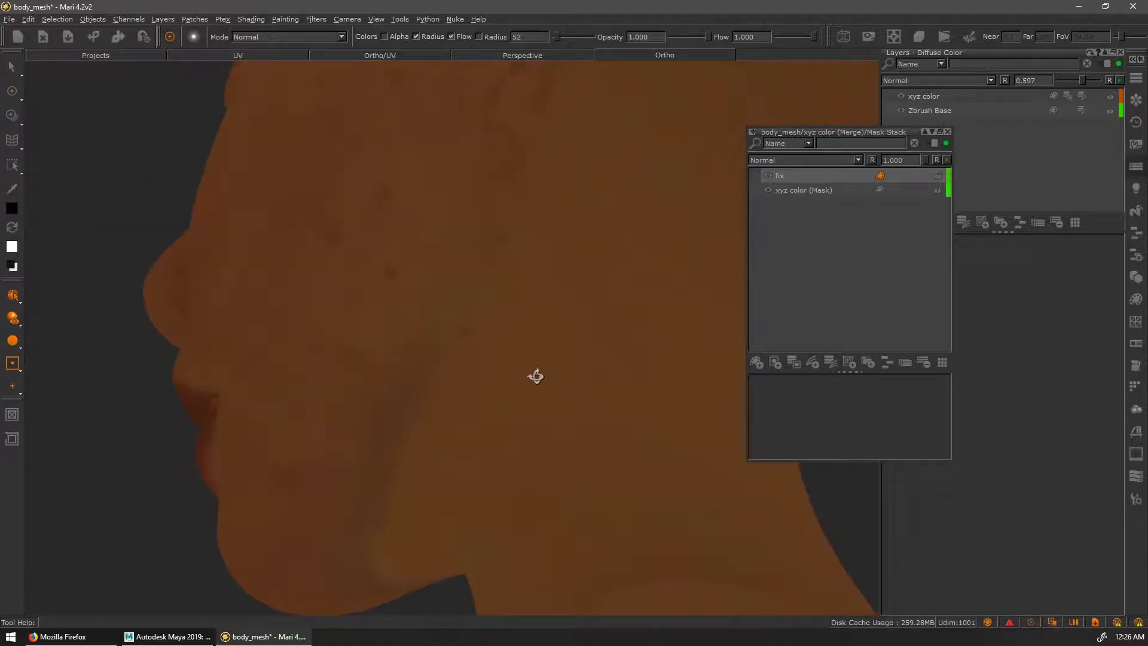
pyautogui.keyDown('alt'); pyautogui.moveTo(536, 376); pyautogui.dragTo(522, 257, button='middle'); pyautogui.keyUp('alt')
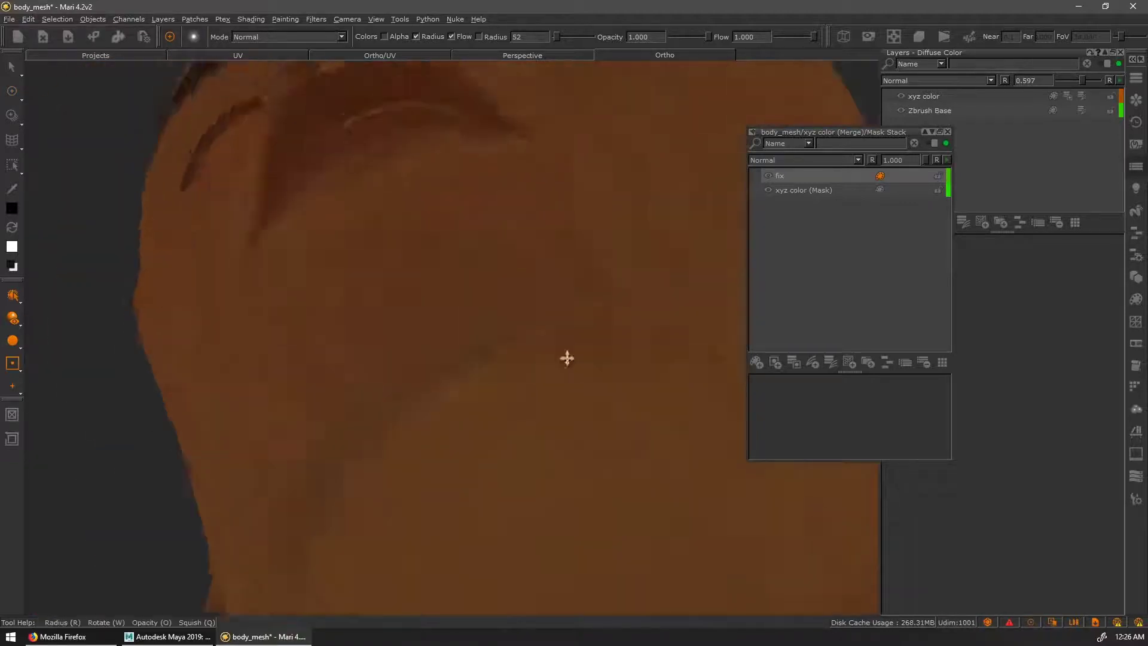
pyautogui.keyDown('alt'); pyautogui.moveTo(567, 356); pyautogui.dragTo(718, 346); pyautogui.keyUp('alt')
pyautogui.moveTo(573, 363); pyautogui.dragTo(453, 330)
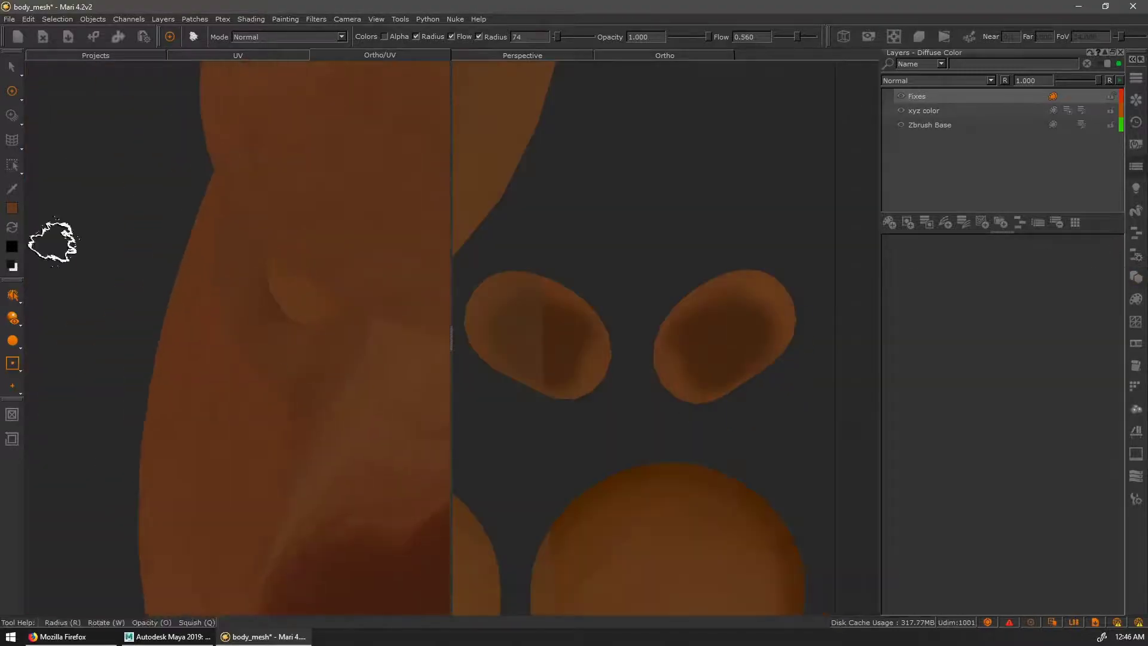
# Choose a brown skin paint colour and cover the dark patches on the nostril UV shells on the Fixes layer
pyautogui.click(12, 208)
pyautogui.click(646, 346)
pyautogui.moveTo(756, 305); pyautogui.dragTo(658, 323)
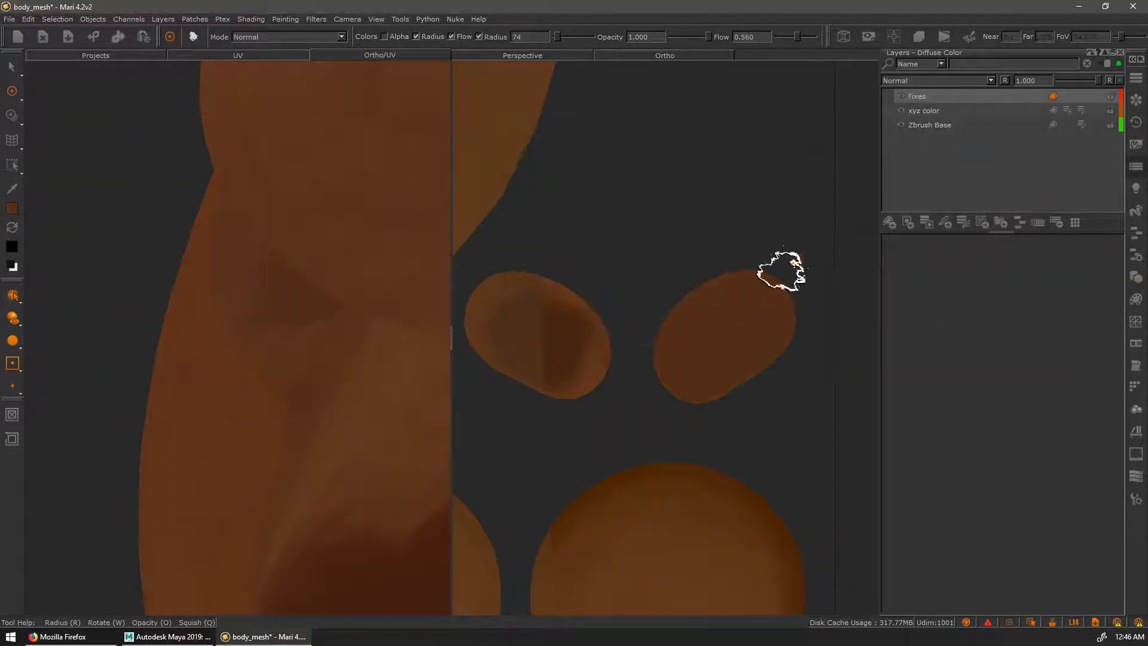
pyautogui.keyDown('alt'); pyautogui.moveTo(368, 433); pyautogui.dragTo(221, 377, button='right'); pyautogui.keyUp('alt')
pyautogui.press('F3')
pyautogui.keyDown('alt'); pyautogui.moveTo(220, 376); pyautogui.dragTo(299, 371); pyautogui.keyUp('alt')
pyautogui.press('F1')
pyautogui.moveTo(300, 371)
pyautogui.keyDown('alt'); pyautogui.mouseDown(button='right')
pyautogui.moveTo(372, 395)
pyautogui.moveTo(238, 407)
pyautogui.mouseUp(button='right'); pyautogui.keyUp('alt')
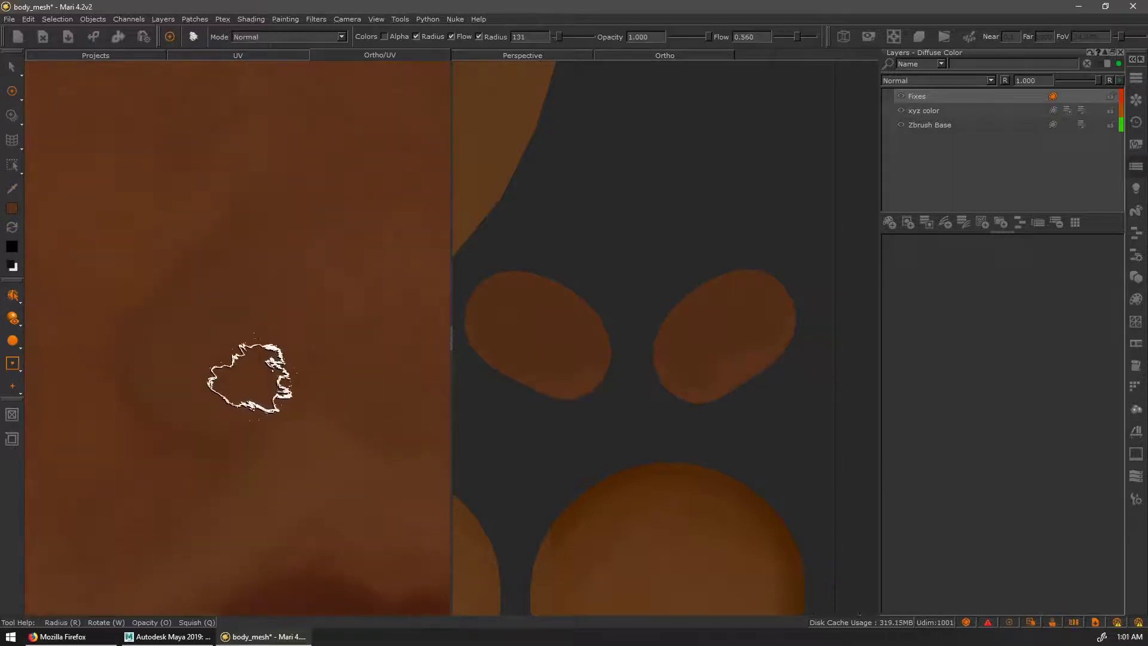
# Sample the skin tone beside the nostril and paint it over the nostril area on the Fixes layer
pyautogui.click(303, 384)
pyautogui.press('p')
pyautogui.moveTo(276, 376)
pyautogui.mouseDown()
pyautogui.moveTo(261, 456)
pyautogui.moveTo(243, 384)
pyautogui.mouseUp()
pyautogui.keyDown('alt'); pyautogui.moveTo(293, 432); pyautogui.dragTo(257, 442, button='right'); pyautogui.keyUp('alt')
pyautogui.keyDown('alt'); pyautogui.moveTo(257, 443); pyautogui.dragTo(383, 446); pyautogui.keyUp('alt')
pyautogui.moveTo(779, 362); pyautogui.dragTo(726, 377)
pyautogui.hotkey('ctrl', 'z')
pyautogui.keyDown('alt'); pyautogui.moveTo(287, 383); pyautogui.dragTo(335, 364); pyautogui.keyUp('alt')
pyautogui.keyDown('alt'); pyautogui.moveTo(517, 382); pyautogui.dragTo(564, 393, button='middle'); pyautogui.keyUp('alt')
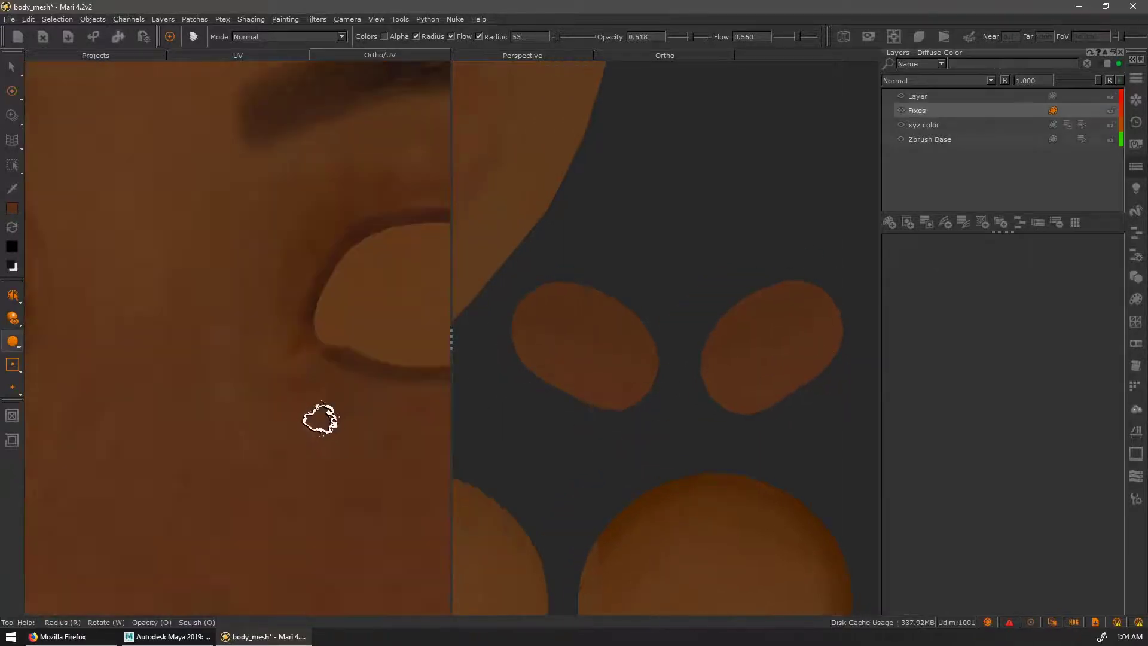
# Examine the skin around the eye corner, comparing it with the Fixes layer hidden and shown
pyautogui.keyDown('alt'); pyautogui.moveTo(321, 415); pyautogui.dragTo(322, 359); pyautogui.keyUp('alt')
pyautogui.keyDown('alt'); pyautogui.moveTo(309, 368); pyautogui.dragTo(383, 418, button='right'); pyautogui.keyUp('alt')
pyautogui.keyDown('alt'); pyautogui.moveTo(180, 383); pyautogui.dragTo(320, 400, button='middle'); pyautogui.keyUp('alt')
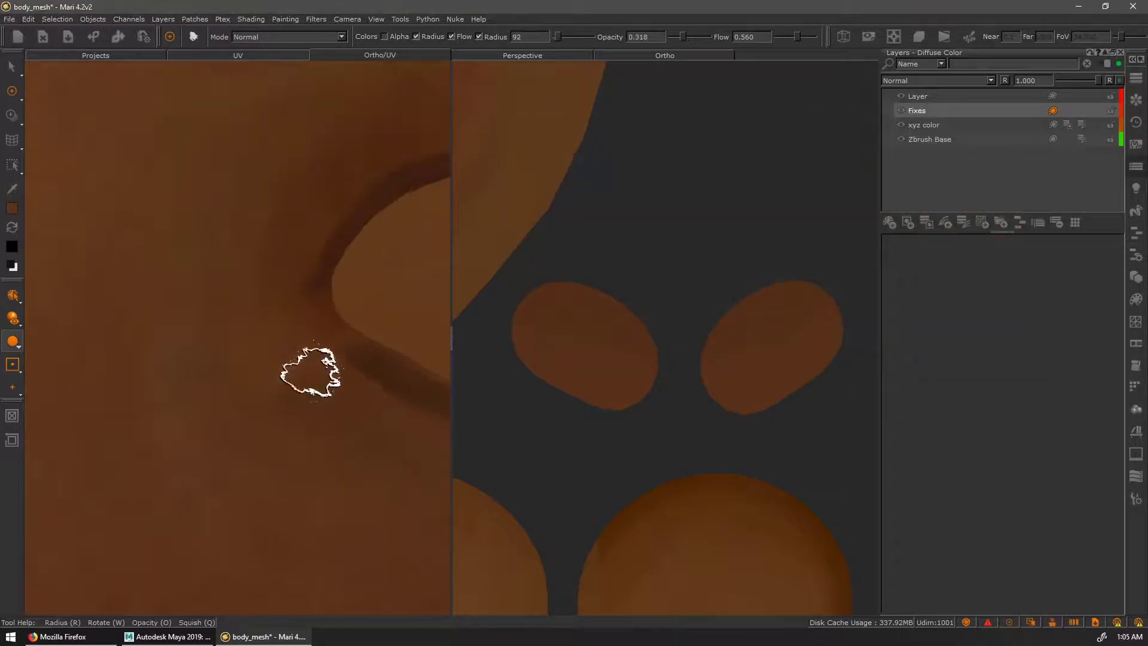
pyautogui.keyDown('alt'); pyautogui.moveTo(360, 471); pyautogui.dragTo(382, 394, button='right'); pyautogui.keyUp('alt')
pyautogui.click(902, 110)
pyautogui.click(902, 111)
pyautogui.keyDown('alt'); pyautogui.moveTo(206, 372); pyautogui.dragTo(329, 468, button='right'); pyautogui.keyUp('alt')
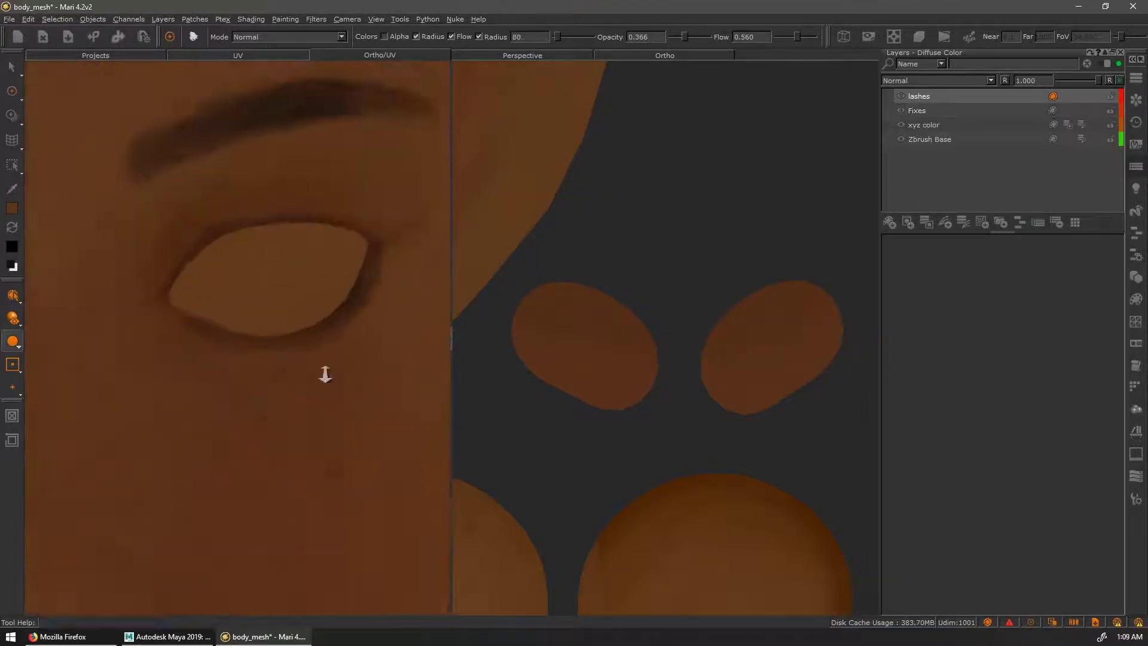
# Turn on mirrored painting across the face for the lashes layer
pyautogui.keyDown('alt'); pyautogui.moveTo(325, 374); pyautogui.dragTo(278, 426, button='right'); pyautogui.keyUp('alt')
pyautogui.click(13, 364)
pyautogui.click(89, 377)
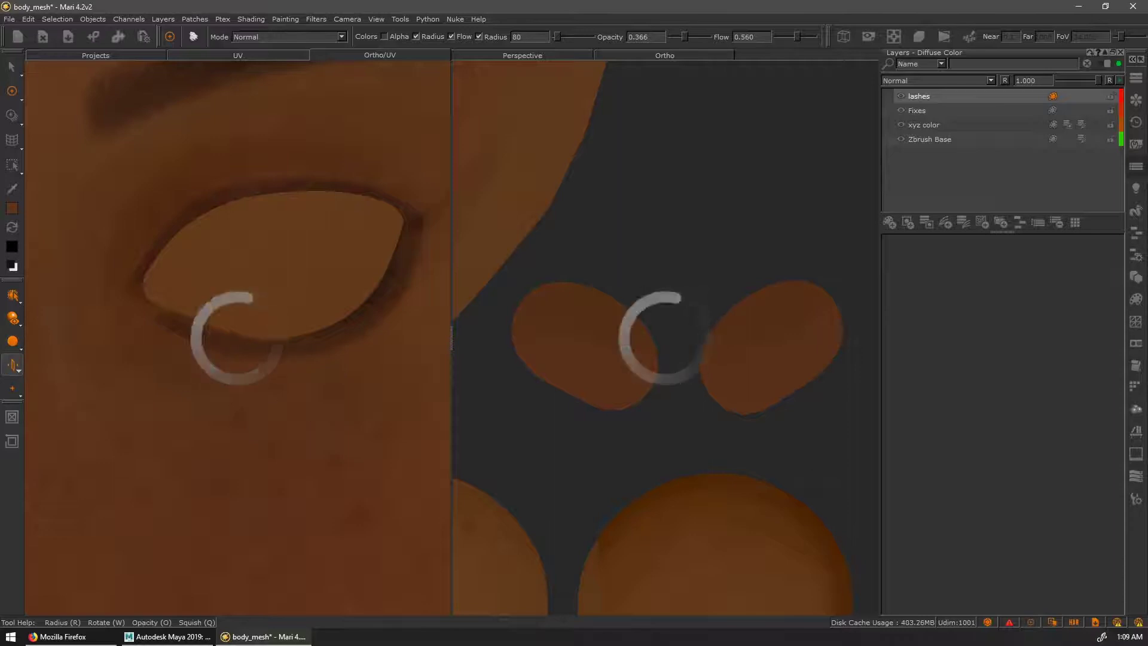
pyautogui.keyDown('alt'); pyautogui.moveTo(239, 413); pyautogui.dragTo(277, 369, button='right'); pyautogui.keyUp('alt')
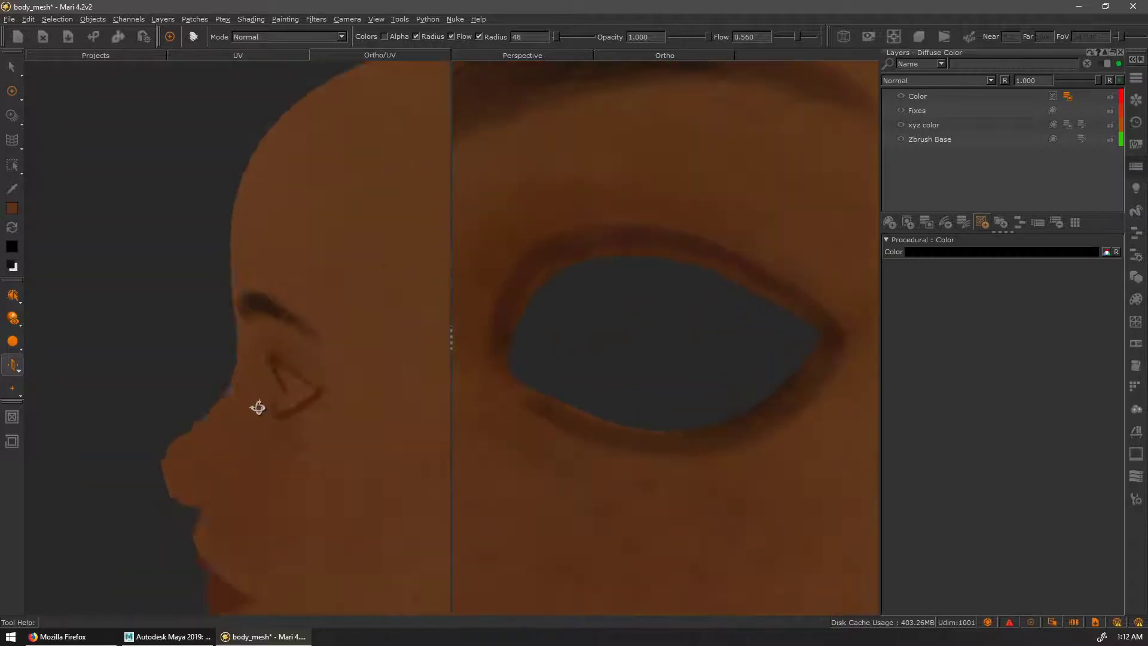
# Paint the black Color layer's mask in white around the upper and lower eye rims, using radius 29
pyautogui.keyDown('alt'); pyautogui.moveTo(258, 407); pyautogui.dragTo(359, 410); pyautogui.keyUp('alt')
pyautogui.keyDown('alt'); pyautogui.moveTo(711, 447); pyautogui.dragTo(725, 444, button='middle'); pyautogui.keyUp('alt')
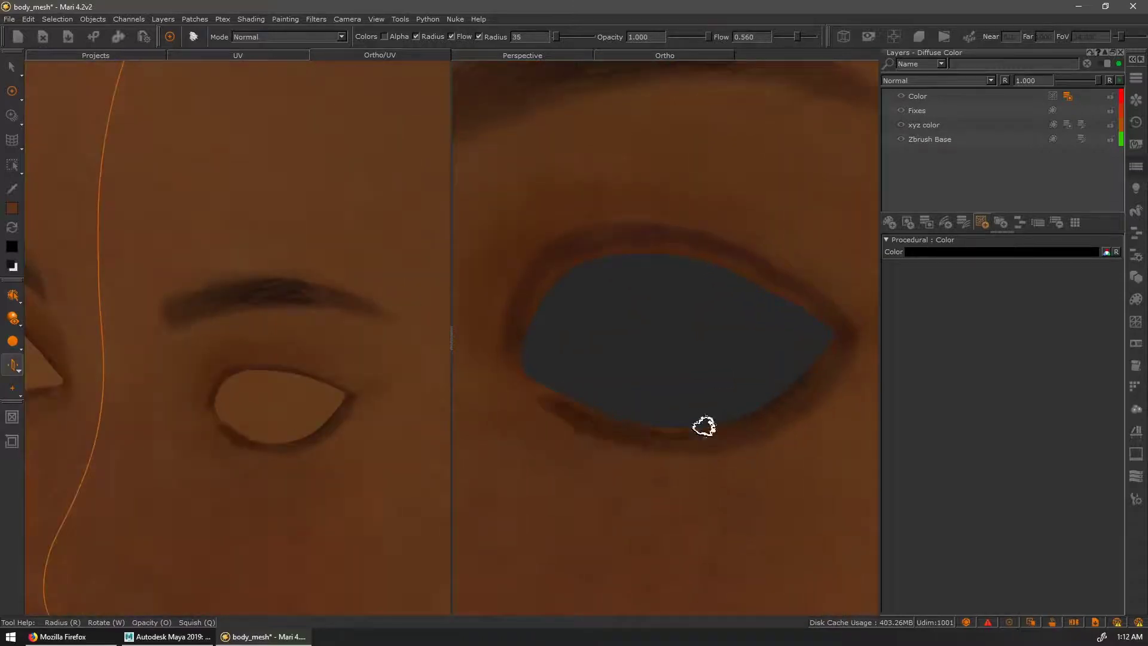
pyautogui.hotkey('ctrl', 'z')
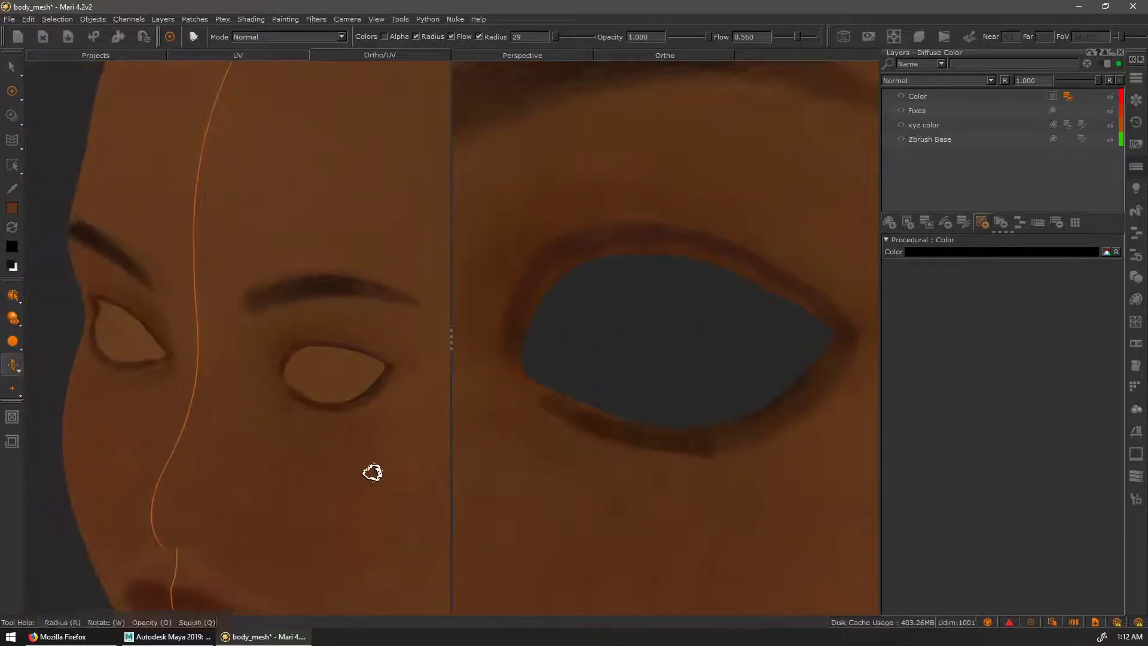
pyautogui.press('F8')
pyautogui.keyDown('alt'); pyautogui.moveTo(496, 445); pyautogui.dragTo(602, 457, button='right'); pyautogui.keyUp('alt')
pyautogui.moveTo(513, 427); pyautogui.dragTo(577, 425)
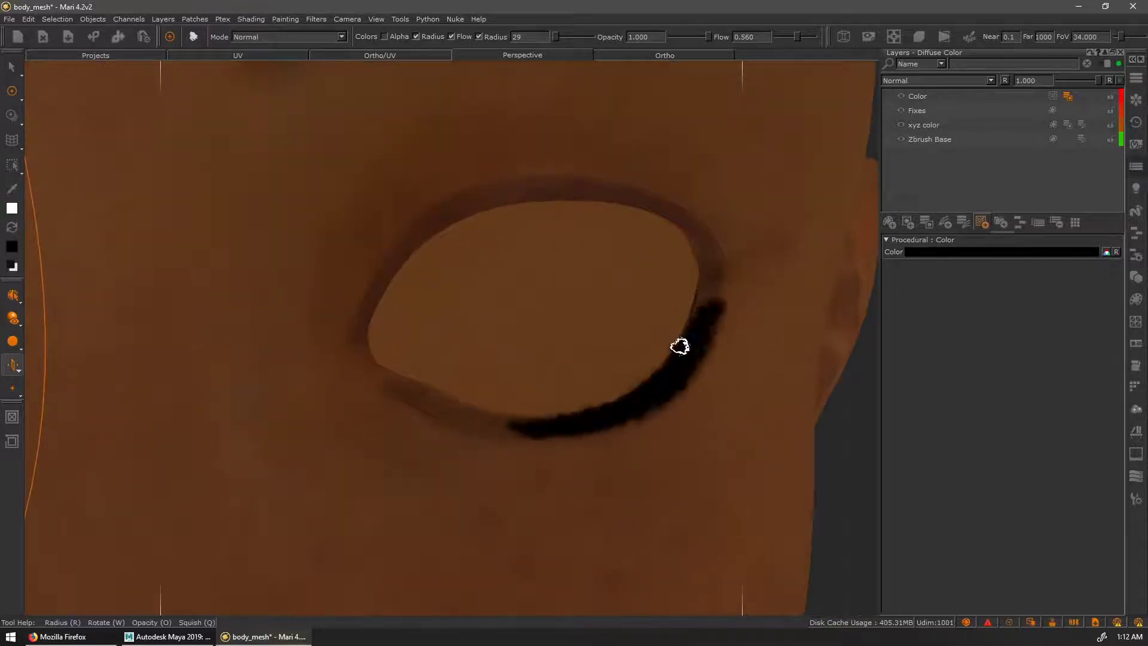
pyautogui.moveTo(633, 188); pyautogui.dragTo(370, 294)
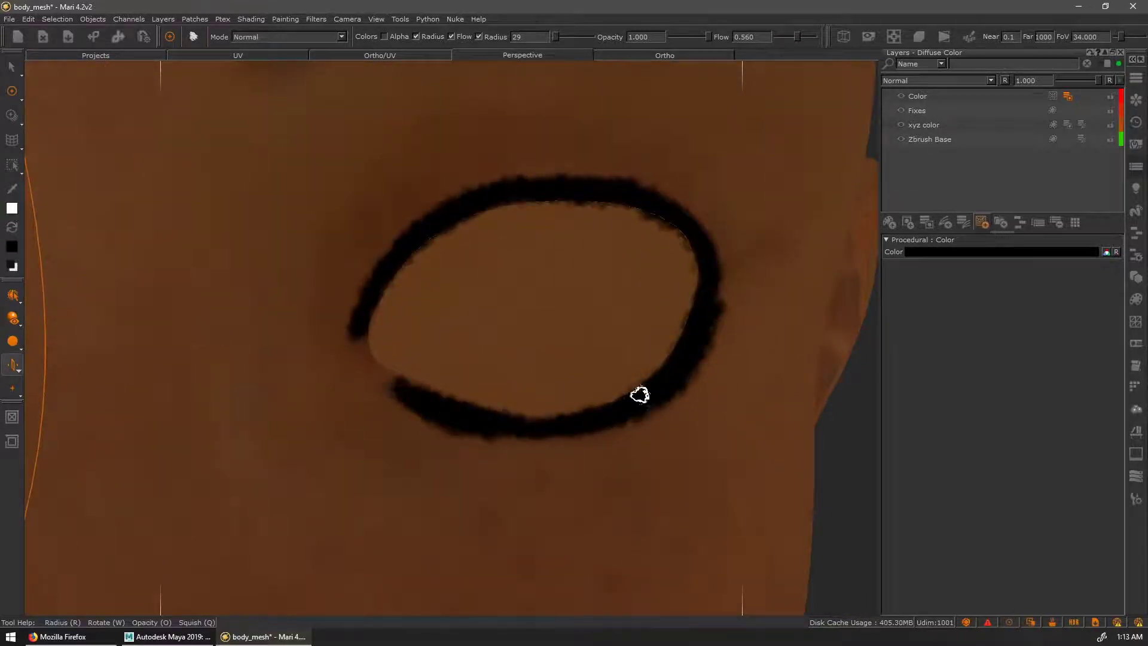
# Trim the lash line's rough edges in the mask with a soft round brush, and check both eyes and their UV shells
pyautogui.press('space')
pyautogui.click(438, 440)
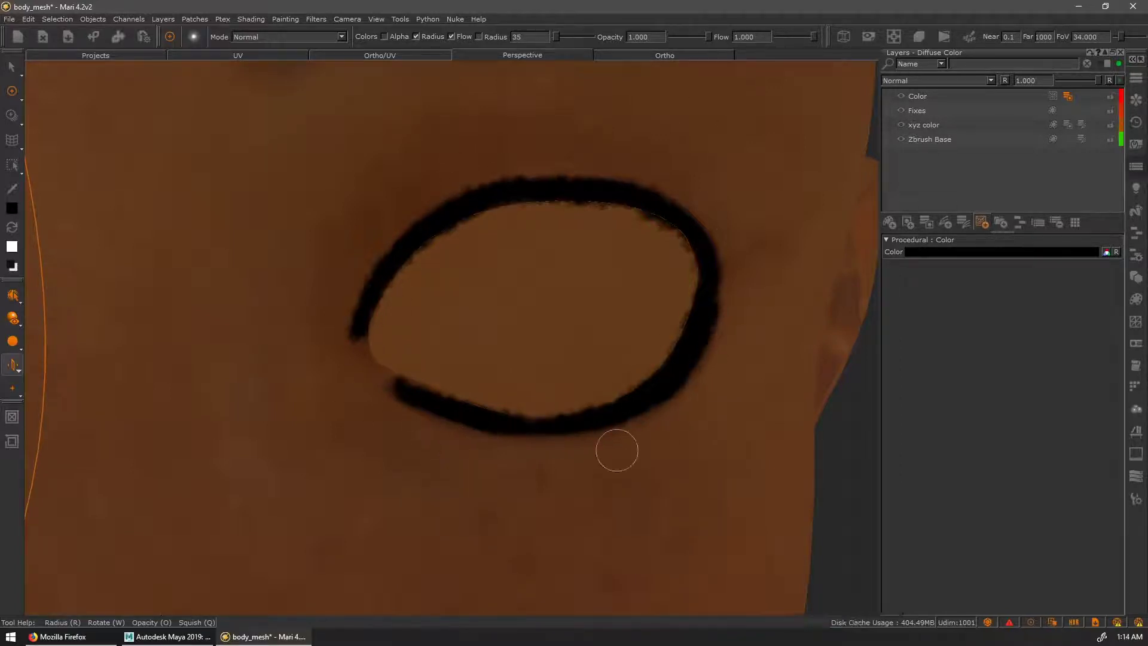
pyautogui.keyDown('alt'); pyautogui.moveTo(662, 442); pyautogui.dragTo(466, 419, button='right'); pyautogui.keyUp('alt')
pyautogui.keyDown('alt'); pyautogui.moveTo(467, 419); pyautogui.dragTo(544, 394); pyautogui.keyUp('alt')
pyautogui.click(379, 55)
pyautogui.keyDown('alt'); pyautogui.moveTo(628, 179); pyautogui.dragTo(538, 179, button='right'); pyautogui.keyUp('alt')
pyautogui.keyDown('alt'); pyautogui.moveTo(598, 179); pyautogui.dragTo(656, 382, button='middle'); pyautogui.keyUp('alt')
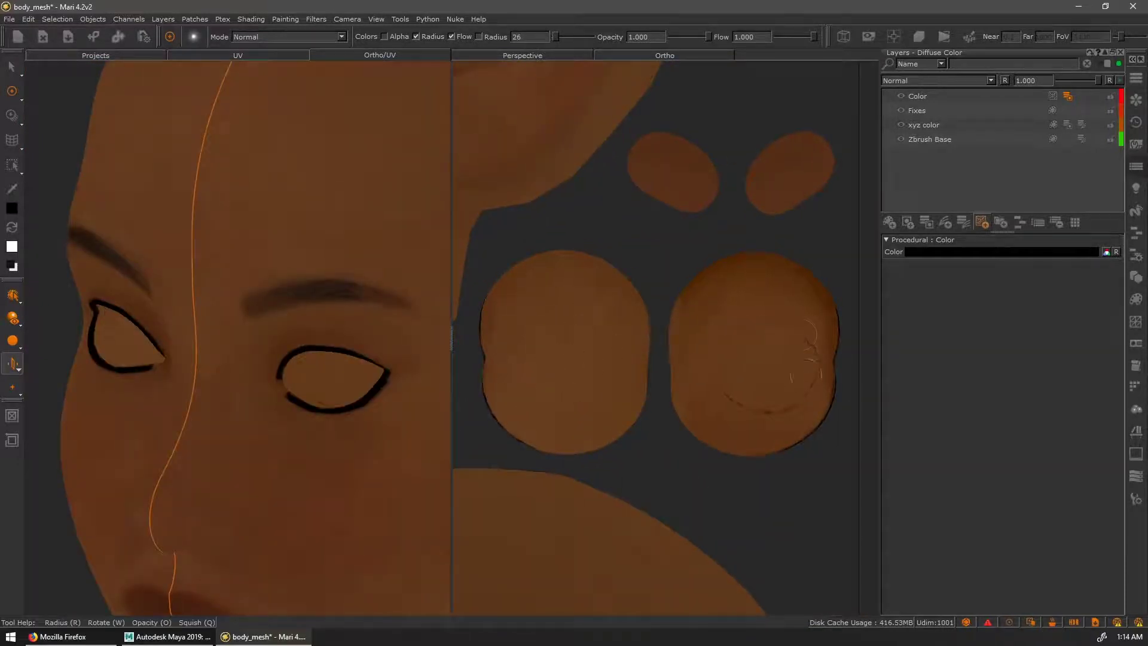
pyautogui.scroll(-2, 666, 402)
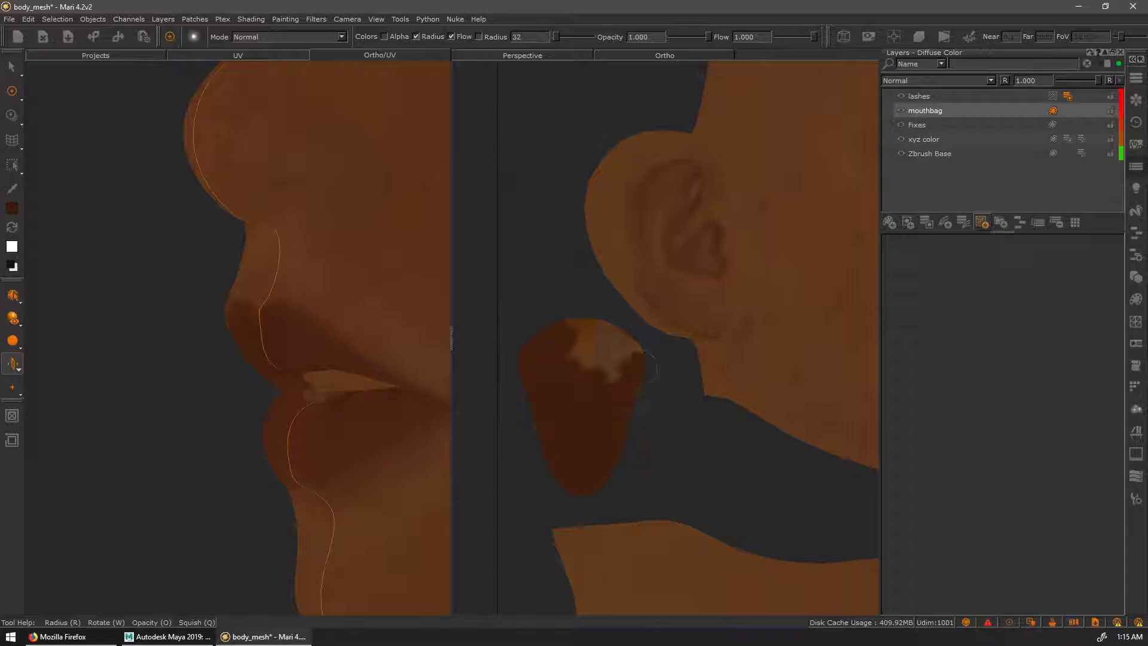
# Cover the mouth cavity UV shells with dark reddish brown on the mouthbag layer
pyautogui.keyDown('alt'); pyautogui.moveTo(633, 387); pyautogui.dragTo(563, 238); pyautogui.keyUp('alt')
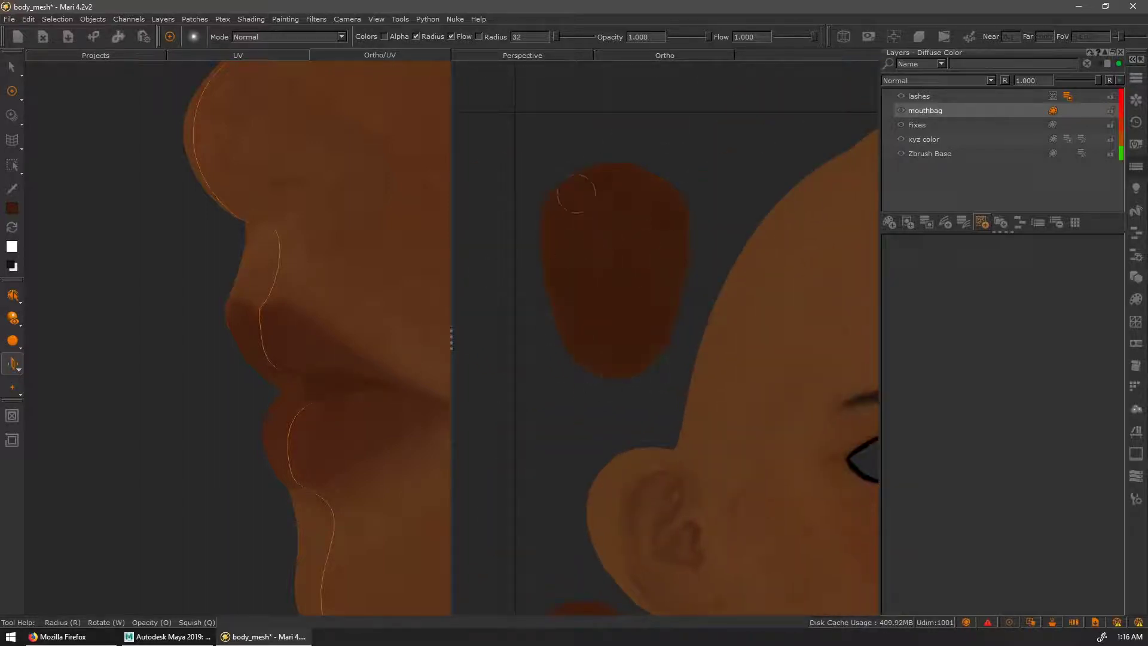
pyautogui.keyDown('alt'); pyautogui.moveTo(585, 476); pyautogui.dragTo(663, 424); pyautogui.keyUp('alt')
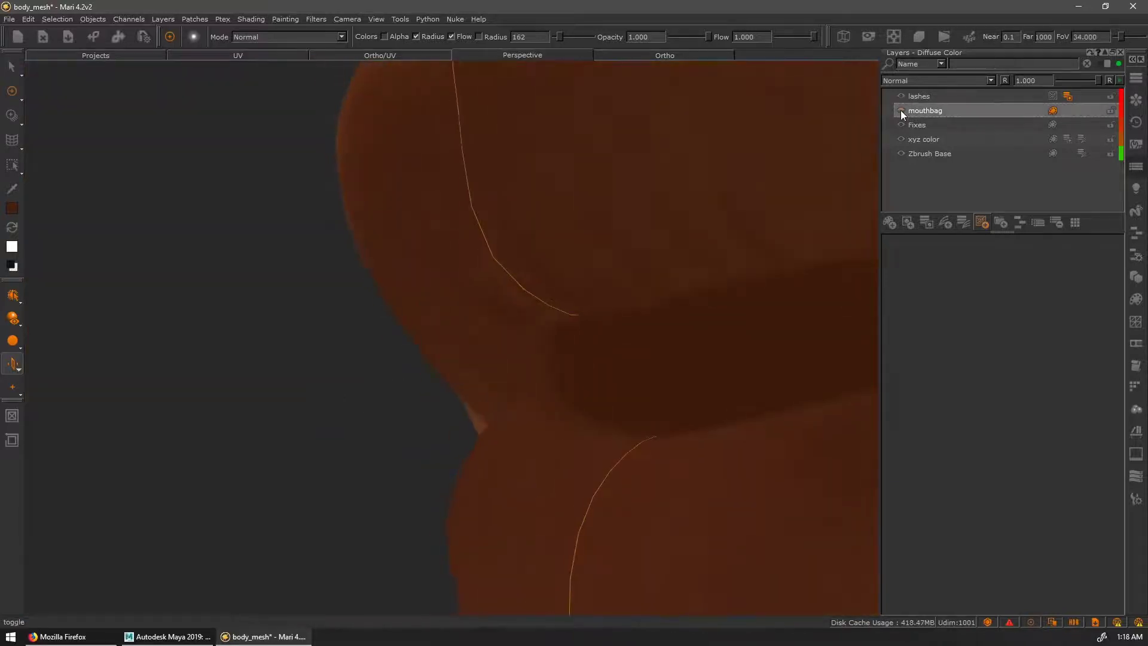
# Check the lip opening by toggling the mouthbag layer, and undo the last two paint changes
pyautogui.click(901, 110)
pyautogui.keyDown('alt'); pyautogui.moveTo(809, 194); pyautogui.dragTo(856, 162); pyautogui.keyUp('alt')
pyautogui.keyDown('alt'); pyautogui.moveTo(455, 371); pyautogui.dragTo(646, 397); pyautogui.keyUp('alt')
pyautogui.hotkey('ctrl', 'z')
pyautogui.hotkey('ctrl', 'z')
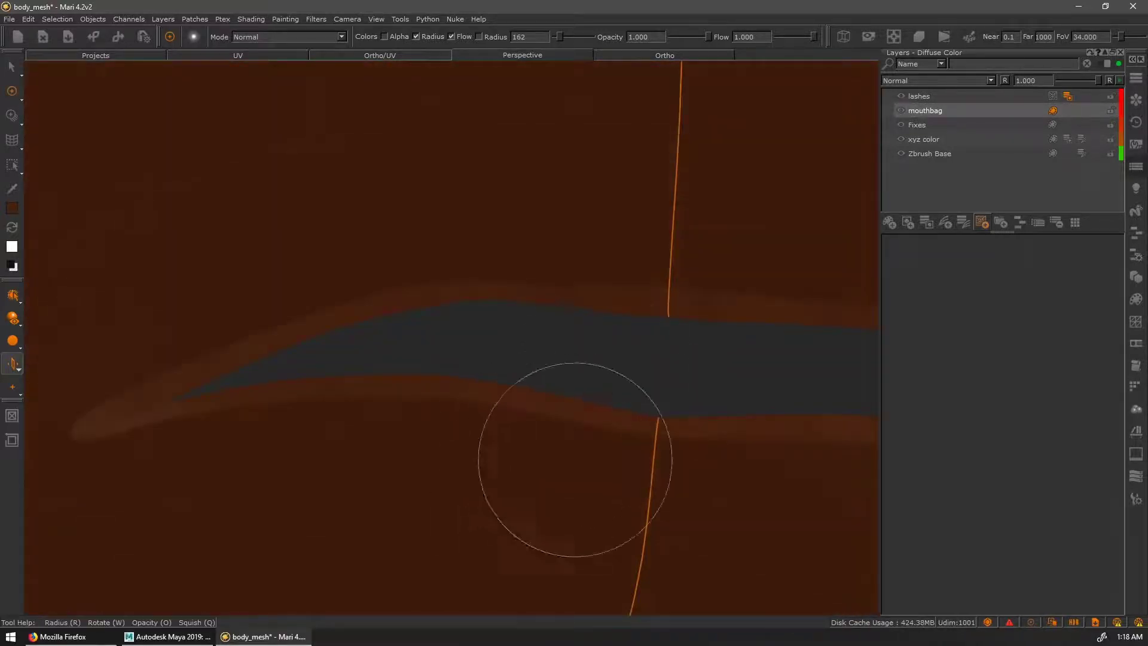
# Sample the dark lip colour and paint it along the edges of the mouth opening on the mouthbag layer
pyautogui.press('k')
pyautogui.click(594, 411)
pyautogui.click(511, 547)
pyautogui.moveTo(623, 274); pyautogui.dragTo(154, 372)
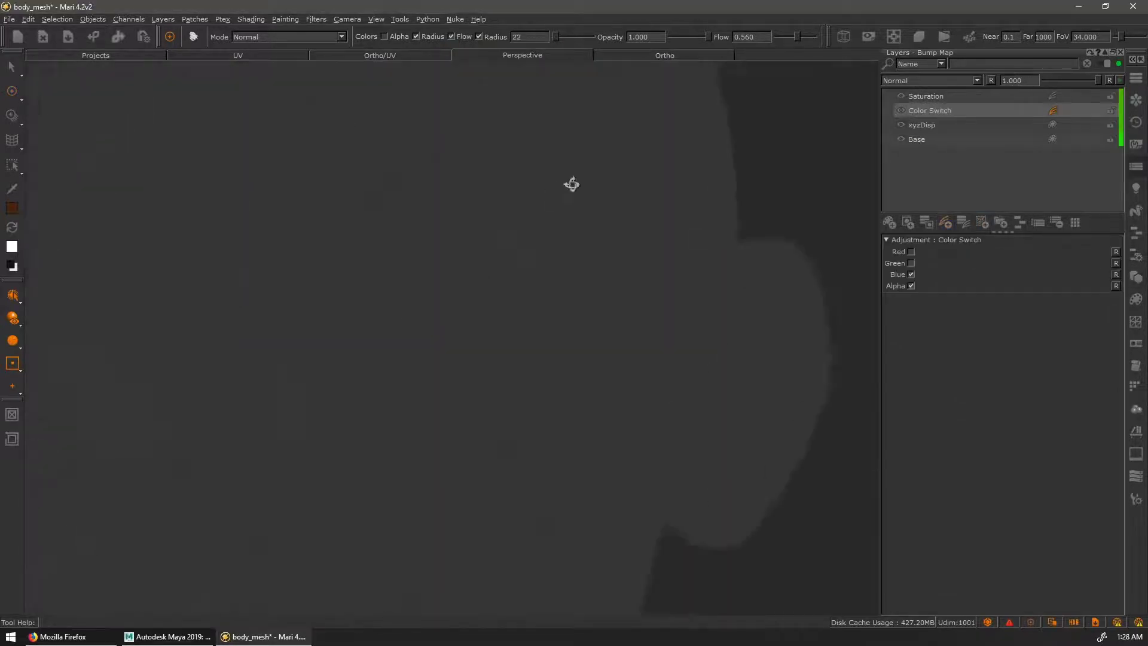
# Examine the bump map's green and red channels separately on the face through the Color Switch adjustment
pyautogui.moveTo(572, 185); pyautogui.dragTo(649, 293, button='right')
pyautogui.keyDown('alt'); pyautogui.moveTo(649, 287); pyautogui.dragTo(474, 275); pyautogui.keyUp('alt')
pyautogui.click(911, 275)
pyautogui.click(911, 263)
pyautogui.click(910, 263)
pyautogui.click(910, 252)
pyautogui.keyDown('alt'); pyautogui.moveTo(550, 323); pyautogui.dragTo(444, 210, button='right'); pyautogui.keyUp('alt')
pyautogui.keyDown('alt'); pyautogui.moveTo(445, 210); pyautogui.dragTo(538, 221); pyautogui.keyUp('alt')
# Compare different combinations of the red, green and blue channels in the bump map's Color Switch adjustment
pyautogui.click(911, 252)
pyautogui.click(911, 275)
pyautogui.click(911, 263)
pyautogui.click(911, 252)
pyautogui.click(911, 263)
pyautogui.click(911, 251)
pyautogui.click(911, 252)
pyautogui.click(911, 263)
pyautogui.click(910, 274)
pyautogui.keyDown('alt'); pyautogui.moveTo(395, 258); pyautogui.dragTo(811, 310, button='right'); pyautogui.keyUp('alt')
pyautogui.click(912, 275)
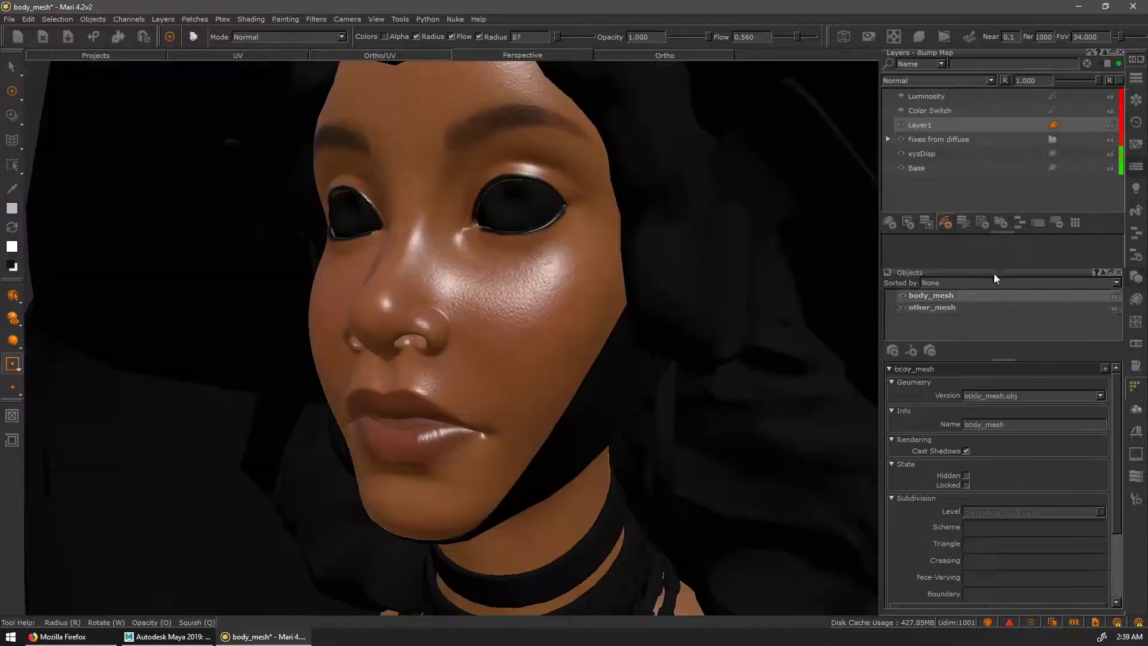
# Show the Reflection Glossiness channel's layers with flat lighting
pyautogui.click(1137, 77)
pyautogui.click(934, 144)
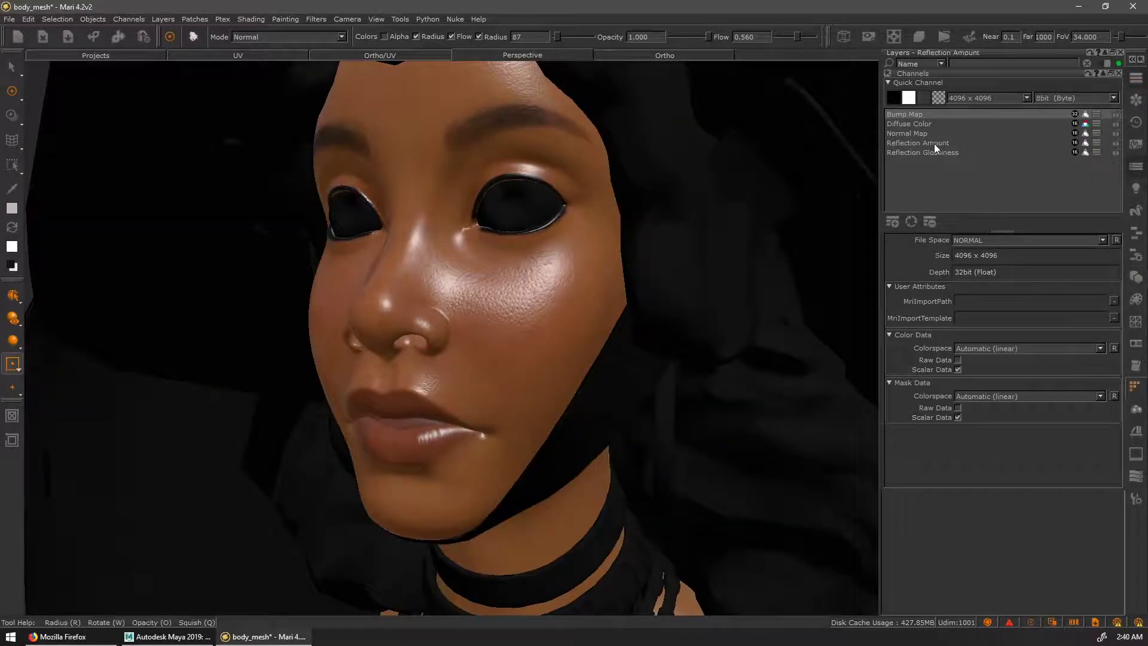
pyautogui.click(934, 153)
pyautogui.press('F1')
# Import face_utility.tif into a new Reflection Glossiness layer for all patches, and save the project
pyautogui.rightClick(958, 157)
pyautogui.moveTo(984, 174)
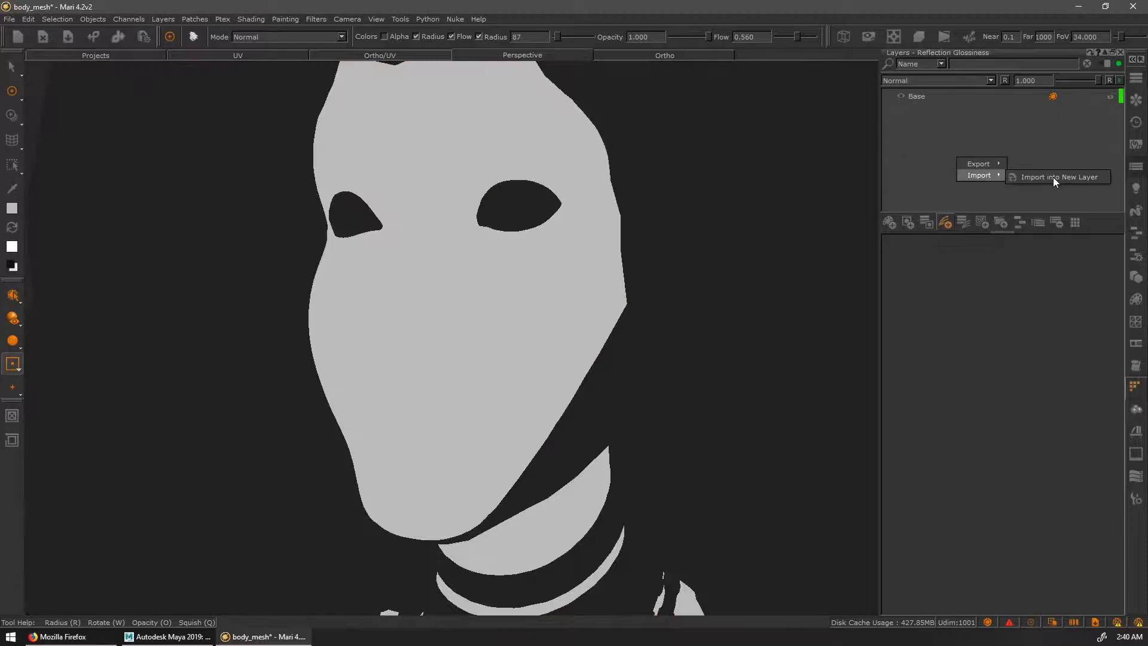
pyautogui.click(1055, 177)
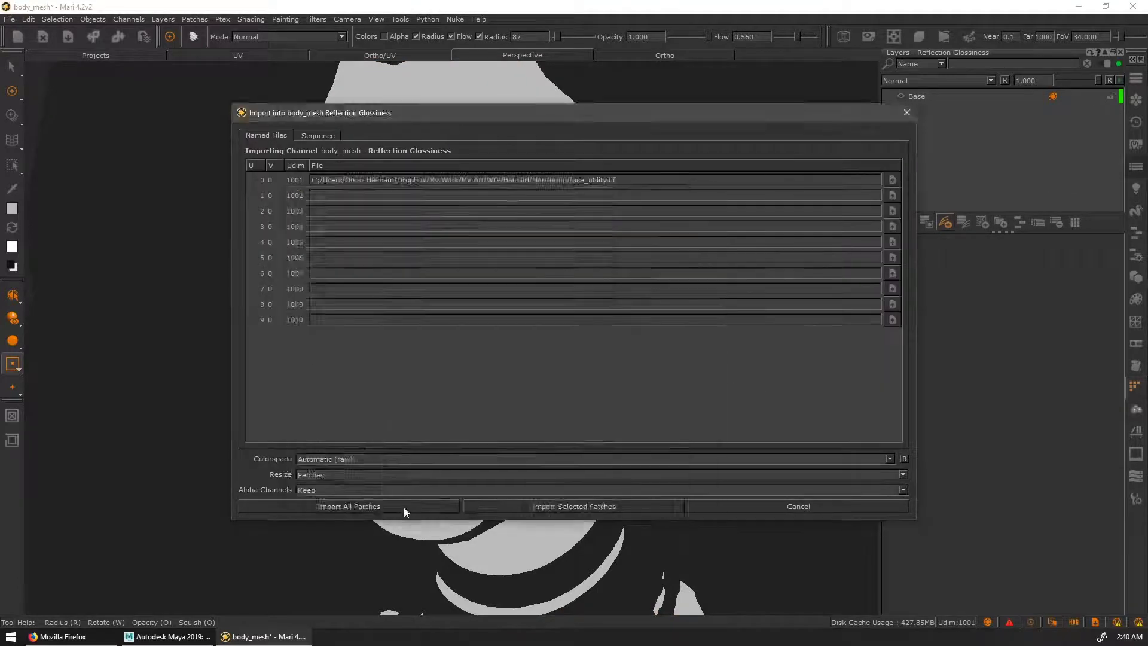
pyautogui.click(403, 506)
pyautogui.hotkey('ctrl', 's')
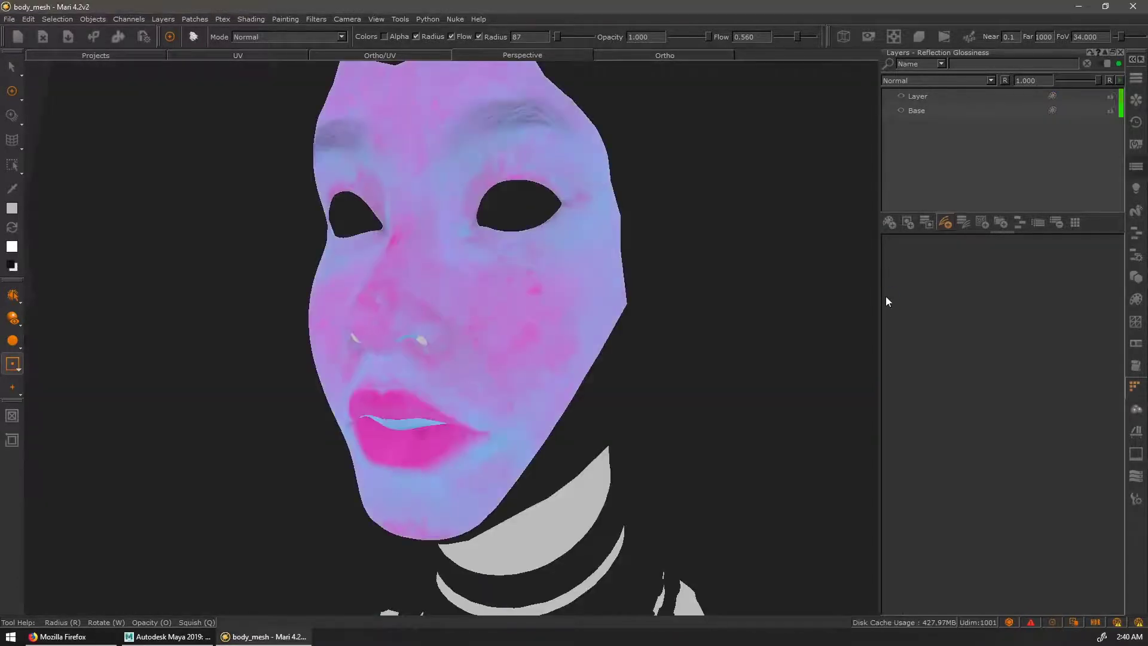
# Rename the imported layer as xyzUtility
pyautogui.doubleClick(922, 96)
pyautogui.write('xyzUtility')
pyautogui.press('Return')
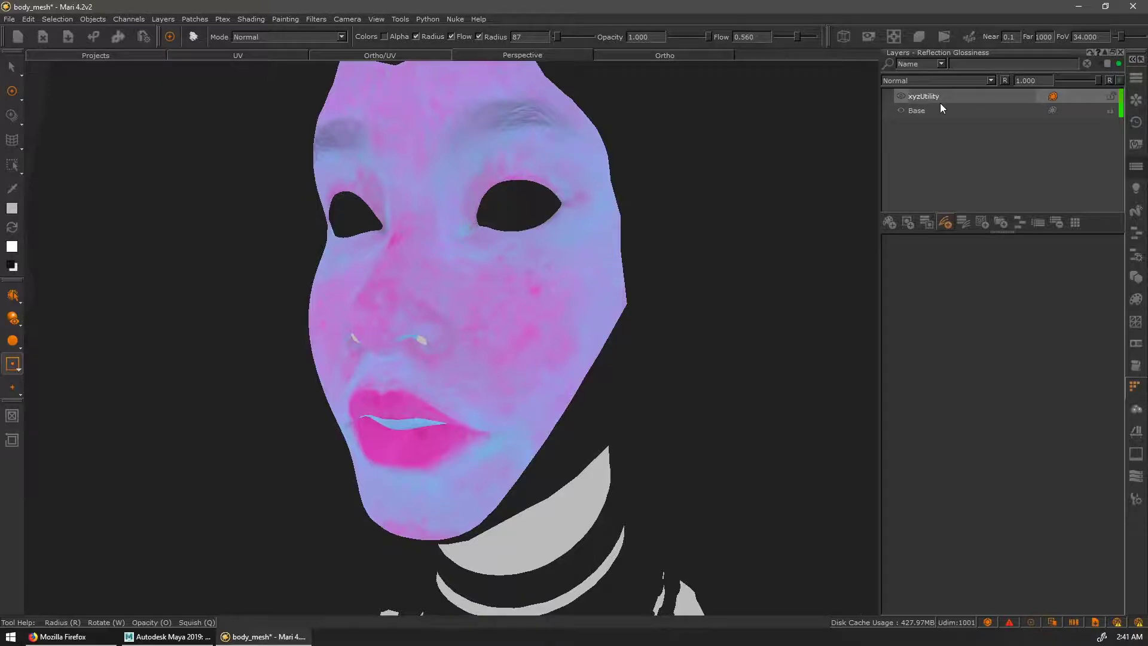
# Add an adjustment stack with a Color To Mask adjustment to the xyzUtility layer
pyautogui.rightClick(985, 99)
pyautogui.moveTo(1041, 313)
pyautogui.moveTo(924, 314)
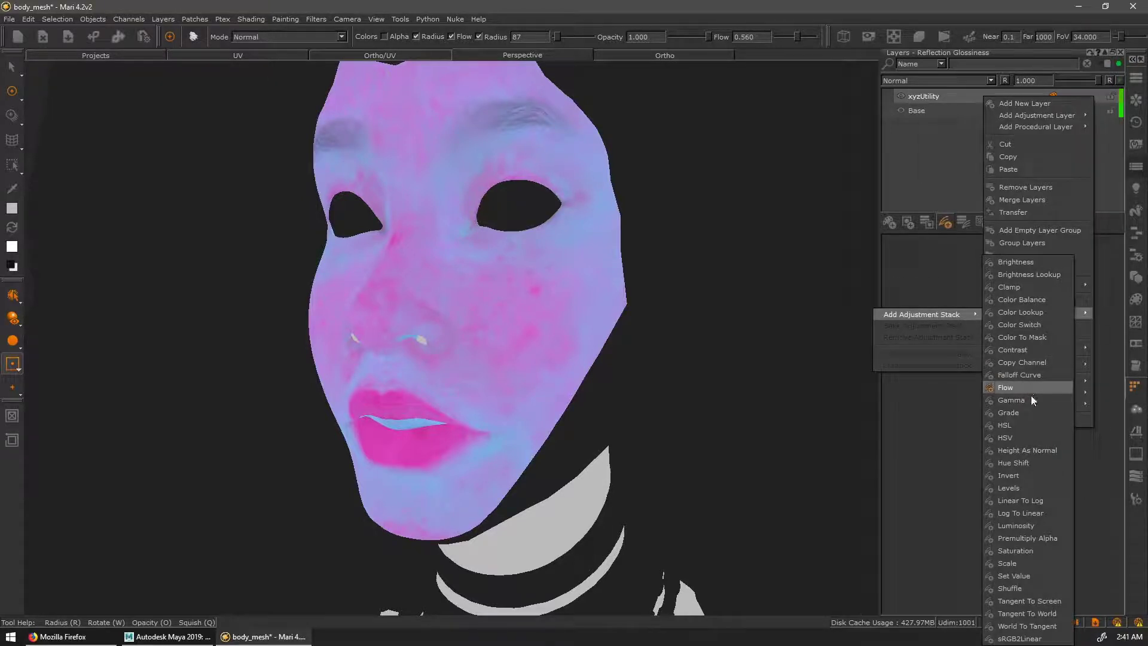
pyautogui.click(1025, 337)
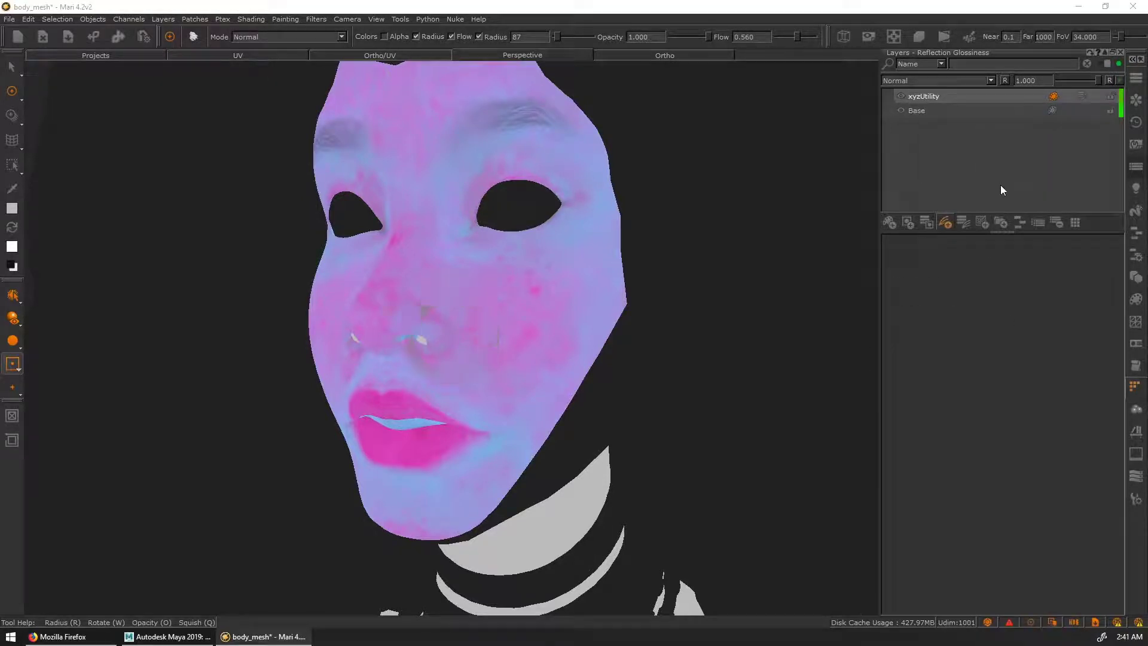
# Isolate single channels of xyzUtility with its Color Switch adjustment, passing green alone and finally blue alone
pyautogui.click(966, 216)
pyautogui.click(967, 228)
pyautogui.click(967, 205)
pyautogui.click(966, 216)
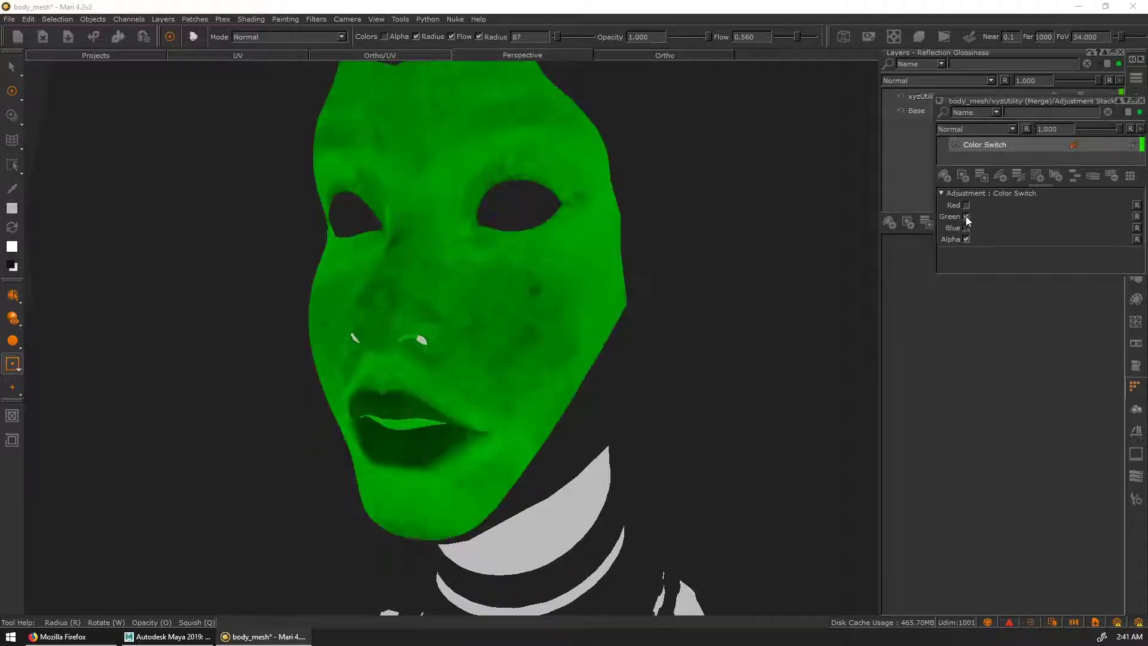
pyautogui.click(967, 228)
pyautogui.click(966, 216)
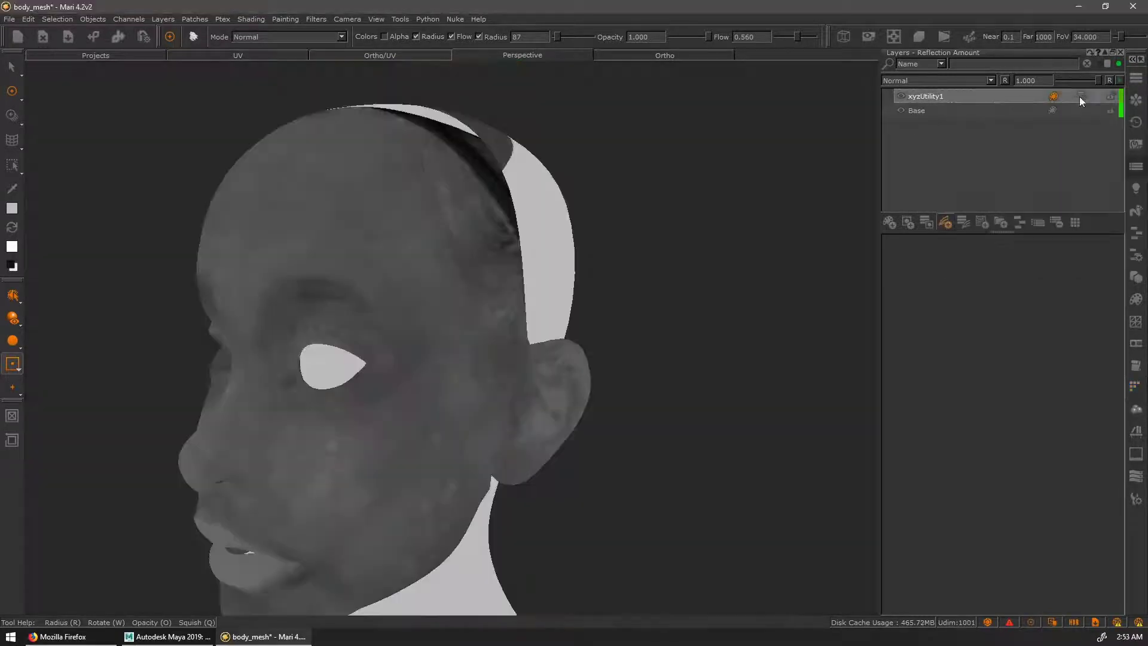
# Give the xyzUtility1 layer in Reflection Amount a mask stack and paste the copied face fix mask into it
pyautogui.rightClick(1079, 95)
pyautogui.moveTo(1071, 286)
pyautogui.moveTo(984, 288)
pyautogui.click(1048, 289)
pyautogui.rightClick(1067, 95)
pyautogui.moveTo(1081, 284)
pyautogui.click(972, 381)
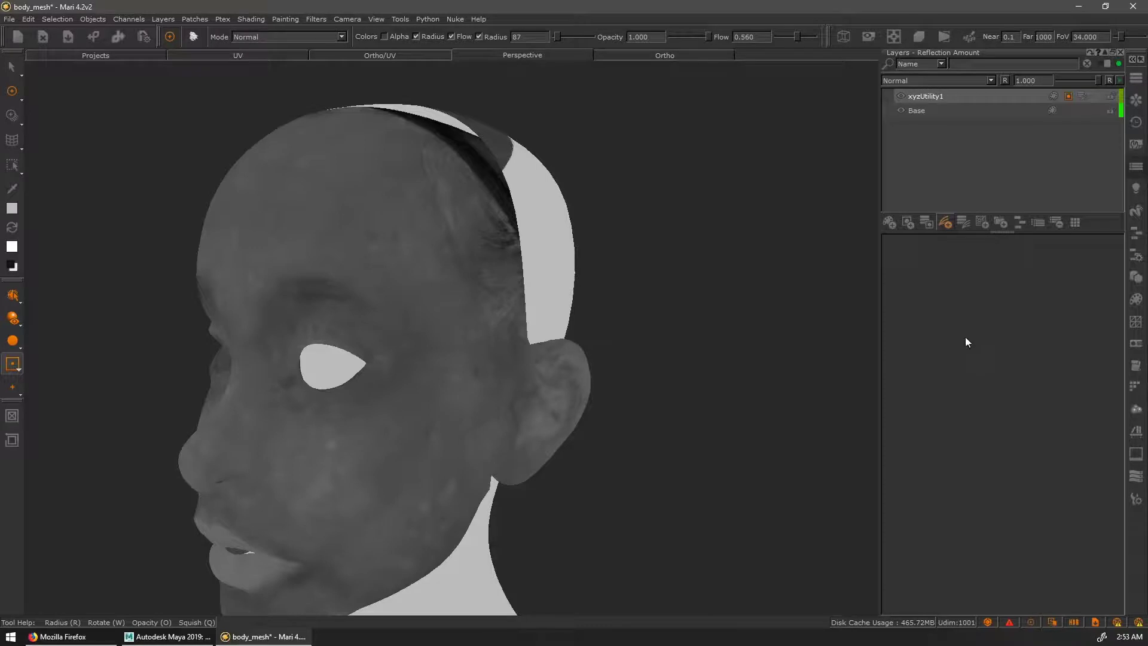
pyautogui.rightClick(1006, 145)
pyautogui.click(1034, 216)
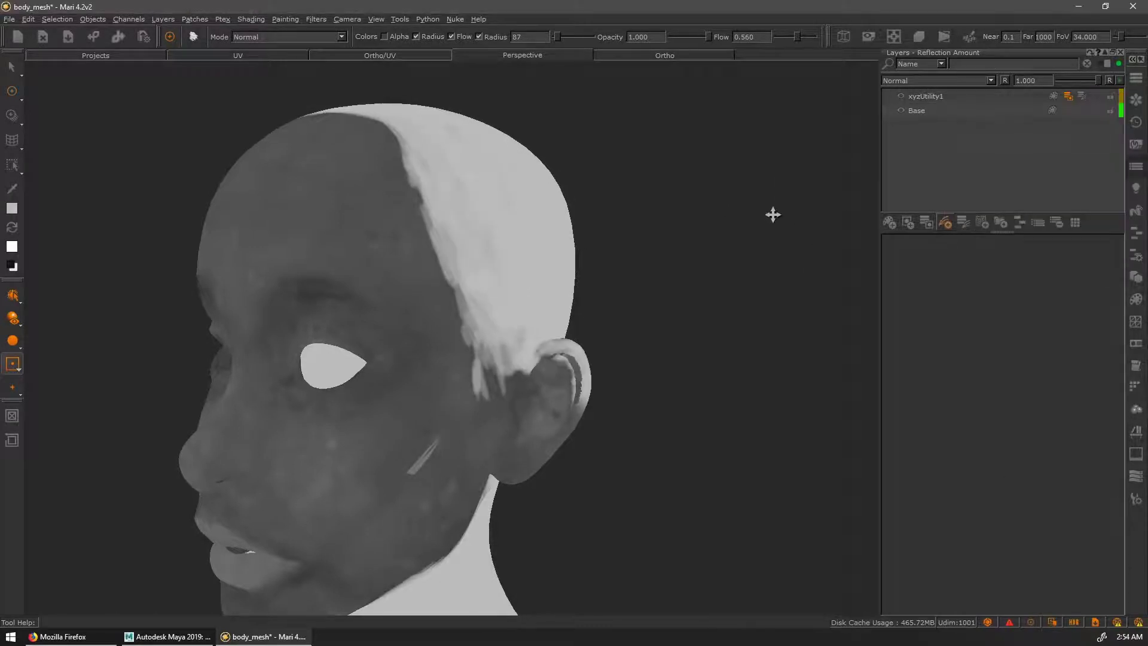
# Replace the Base layer of Reflection Amount with a procedural Color layer placed beneath xyzUtility1
pyautogui.click(957, 112)
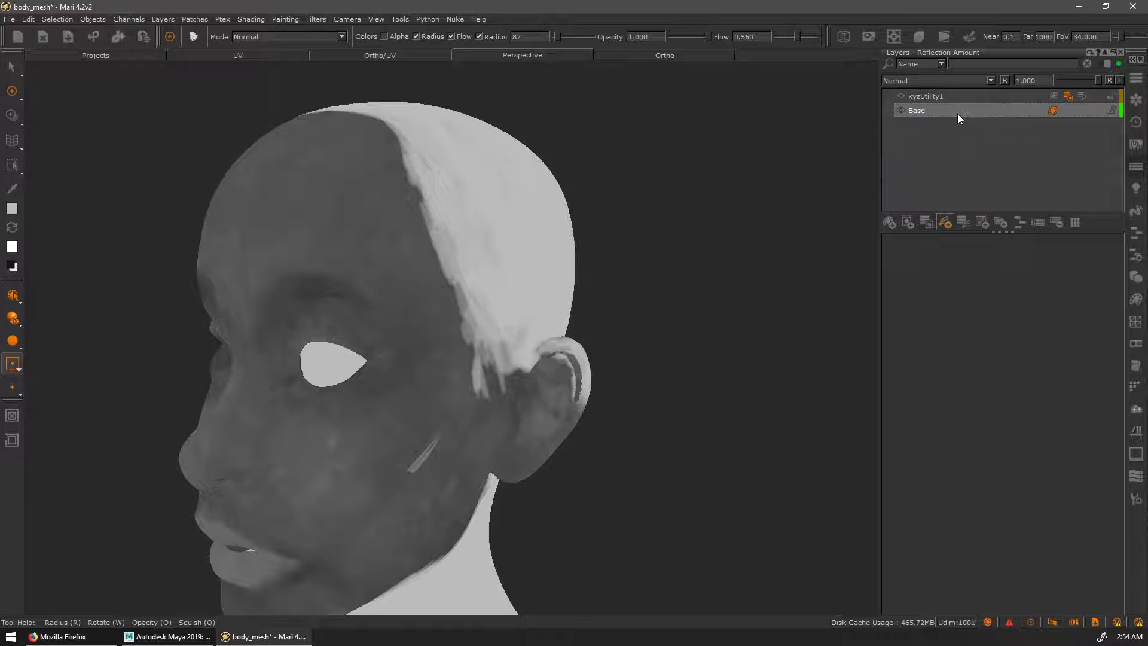
pyautogui.press('Delete')
pyautogui.click(984, 228)
pyautogui.moveTo(949, 102); pyautogui.dragTo(960, 113)
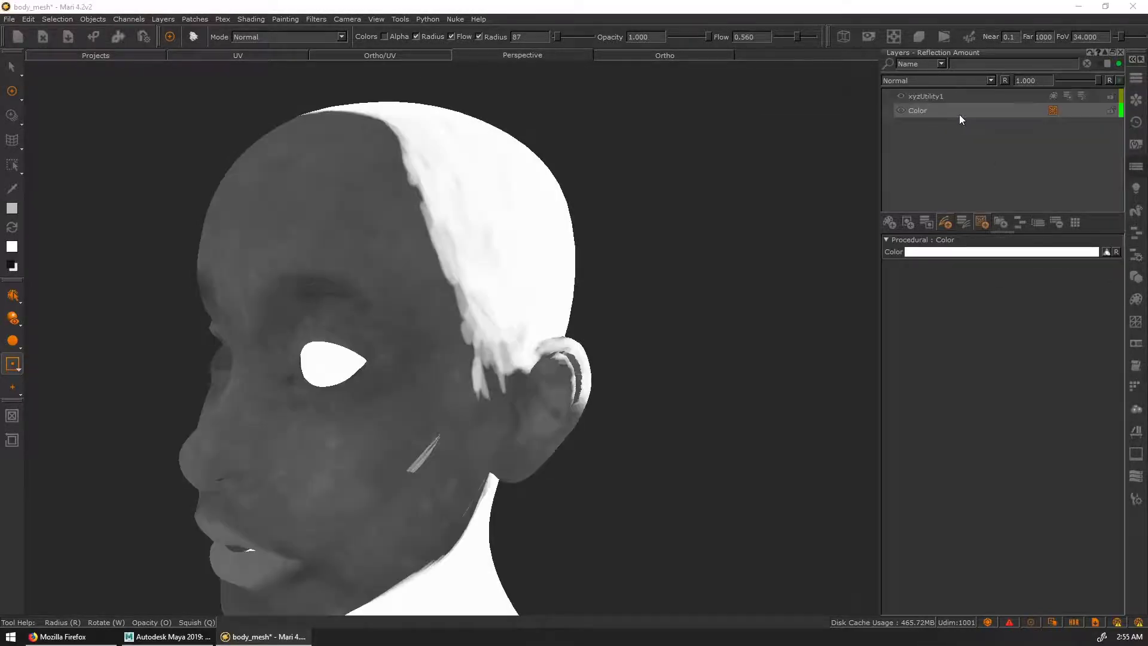
# Set the procedural Color layer to a grey sampled from the face and darken it to blend with the skin
pyautogui.click(960, 252)
pyautogui.click(584, 359)
pyautogui.click(443, 360)
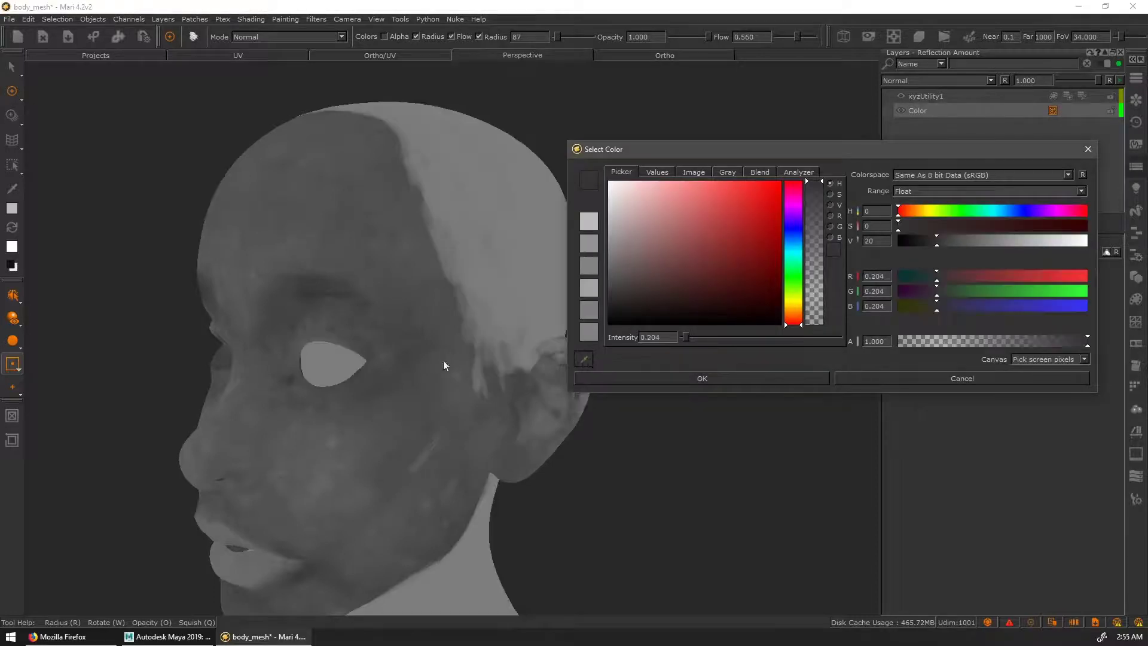
pyautogui.moveTo(942, 247); pyautogui.dragTo(910, 245)
pyautogui.click(759, 377)
# Add a layer mask stack to the xyzUtility layer in Reflection Glossiness and open it for the face fix mask
pyautogui.moveTo(703, 268)
pyautogui.mouseDown(button='middle')
pyautogui.moveTo(687, 259)
pyautogui.moveTo(706, 223)
pyautogui.moveTo(949, 261)
pyautogui.moveTo(1067, 99)
pyautogui.mouseUp(button='middle')
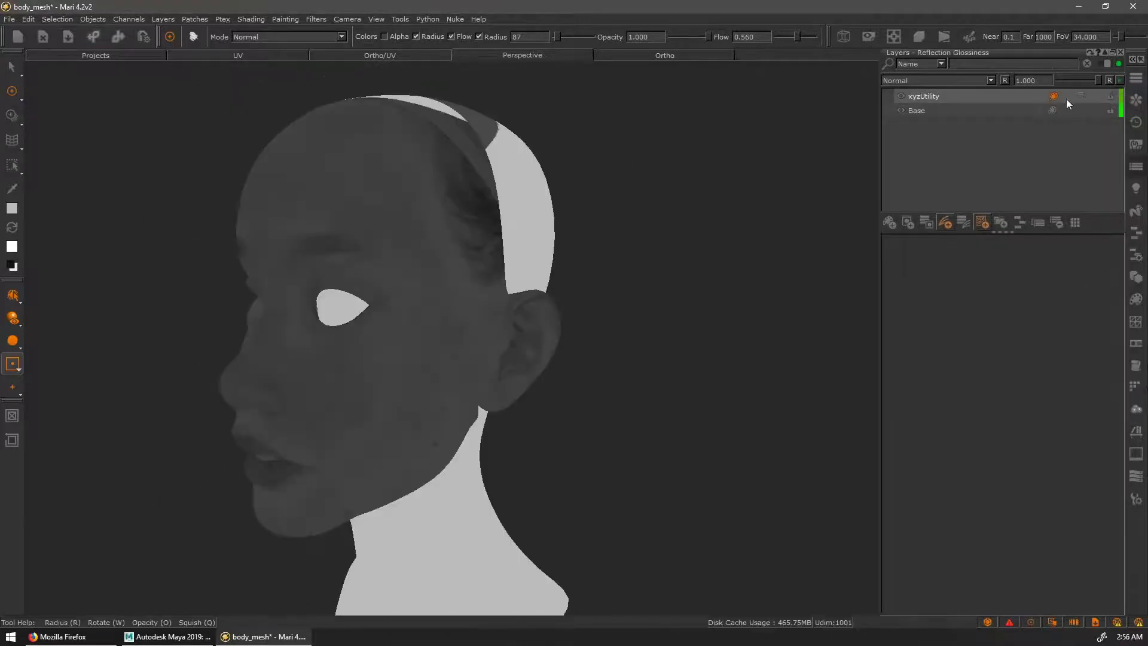
pyautogui.rightClick(1068, 98)
pyautogui.click(1007, 290)
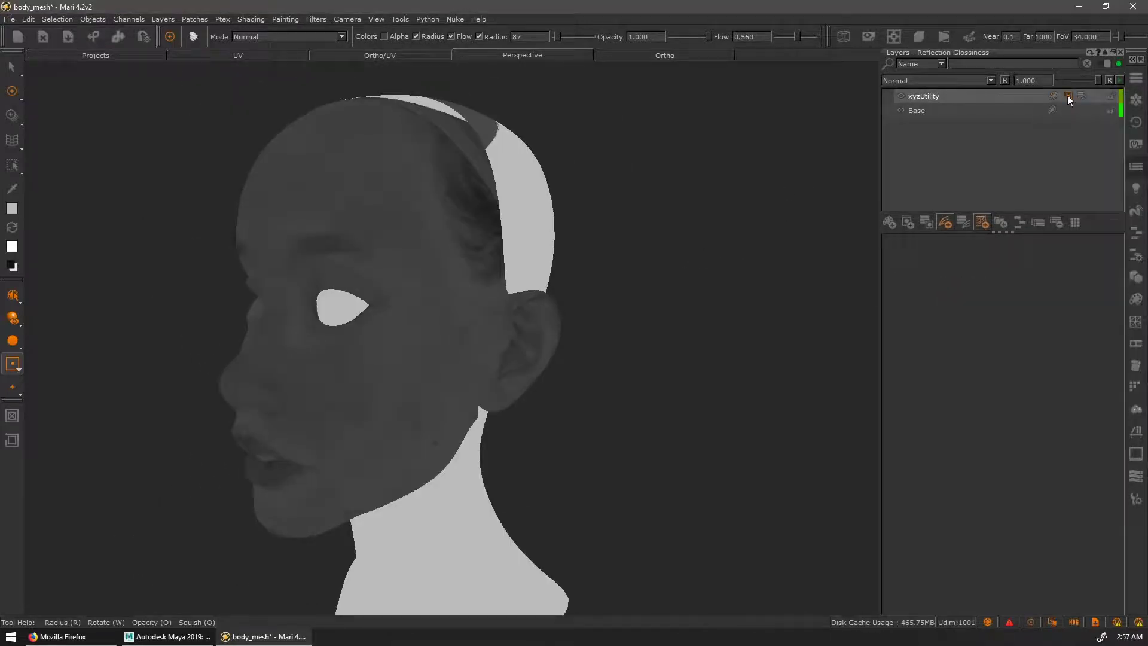
pyautogui.click(1068, 96)
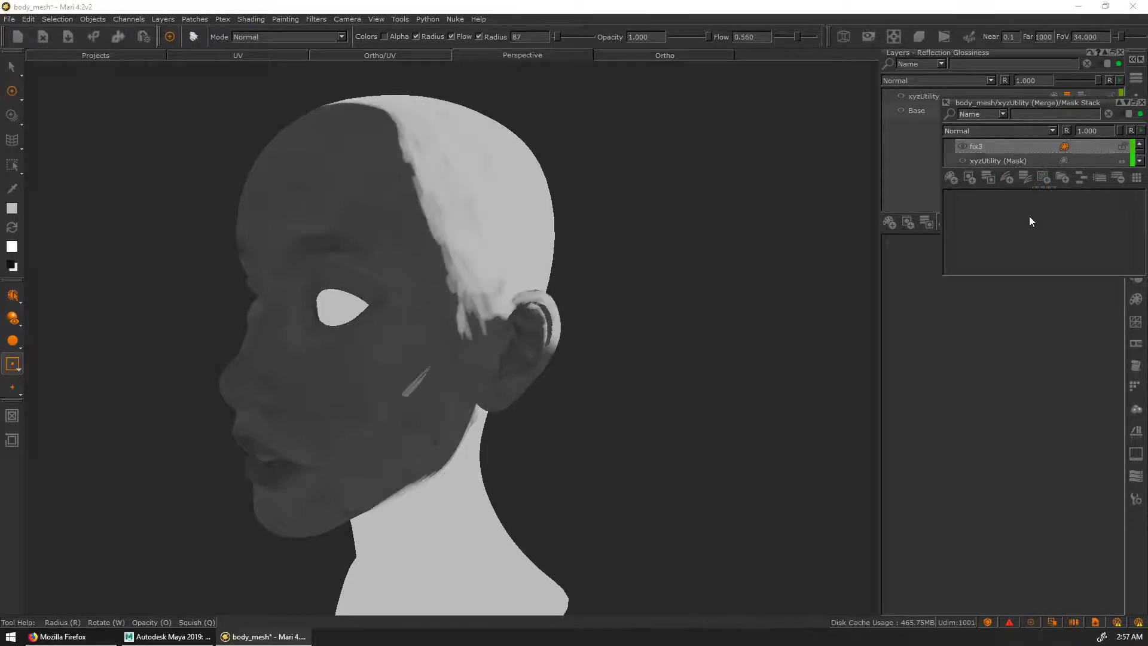
# Replace the Base layer of Reflection Glossiness with a procedural Color layer and darken its colour to match the face
pyautogui.click(921, 110)
pyautogui.press('Delete')
pyautogui.click(981, 222)
pyautogui.moveTo(1016, 229)
pyautogui.click(1074, 241)
pyautogui.click(972, 251)
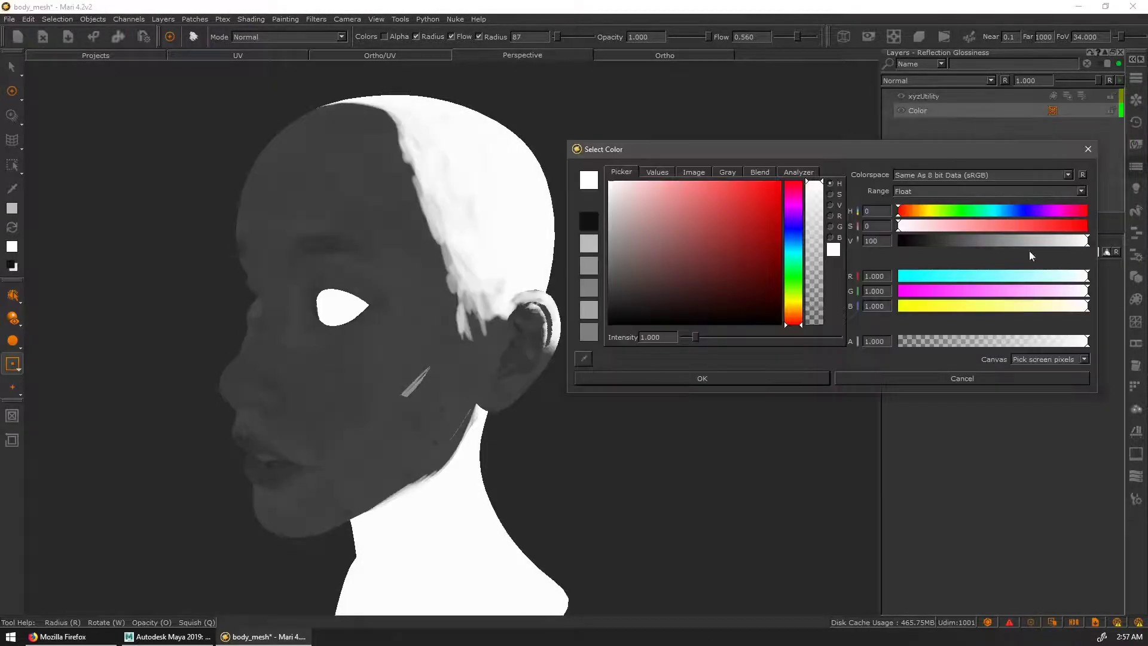
pyautogui.moveTo(972, 244); pyautogui.dragTo(907, 246)
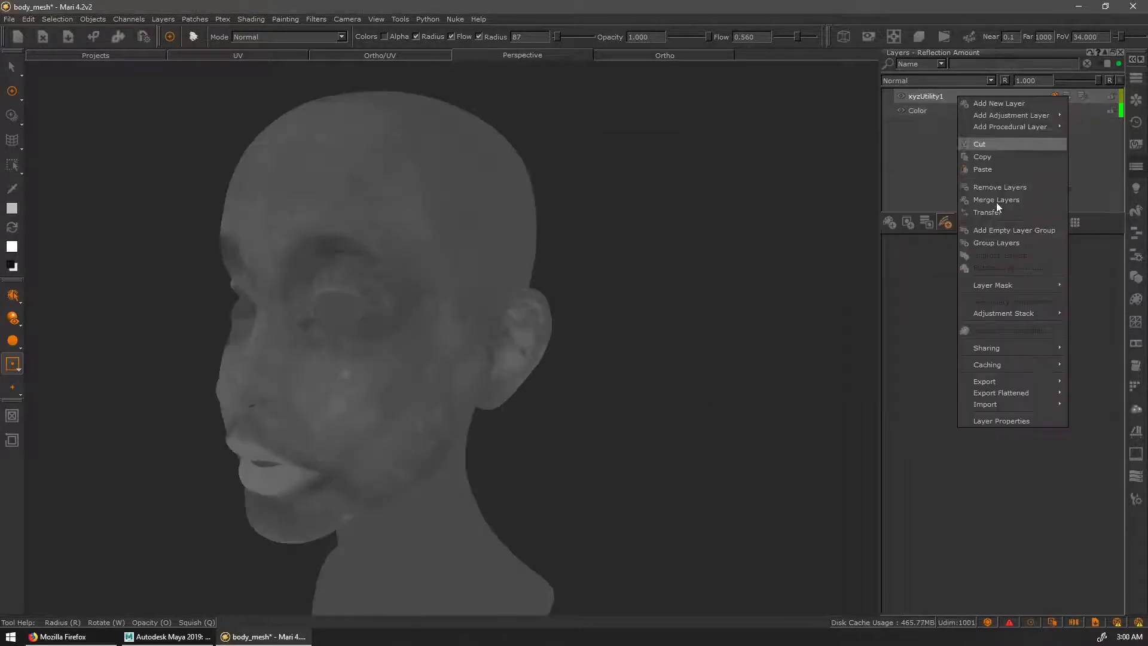
# Paste the Fixes from diffuse group into Reflection Amount and set its lashes1 colour to a 0.063 grey
pyautogui.click(996, 169)
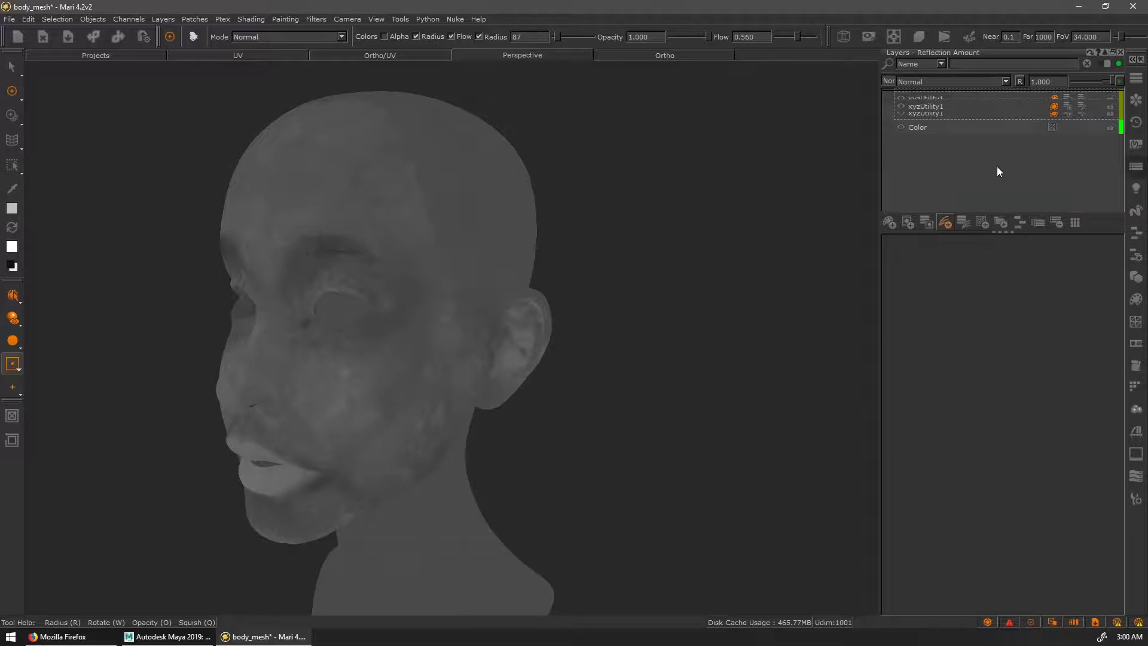
pyautogui.click(949, 114)
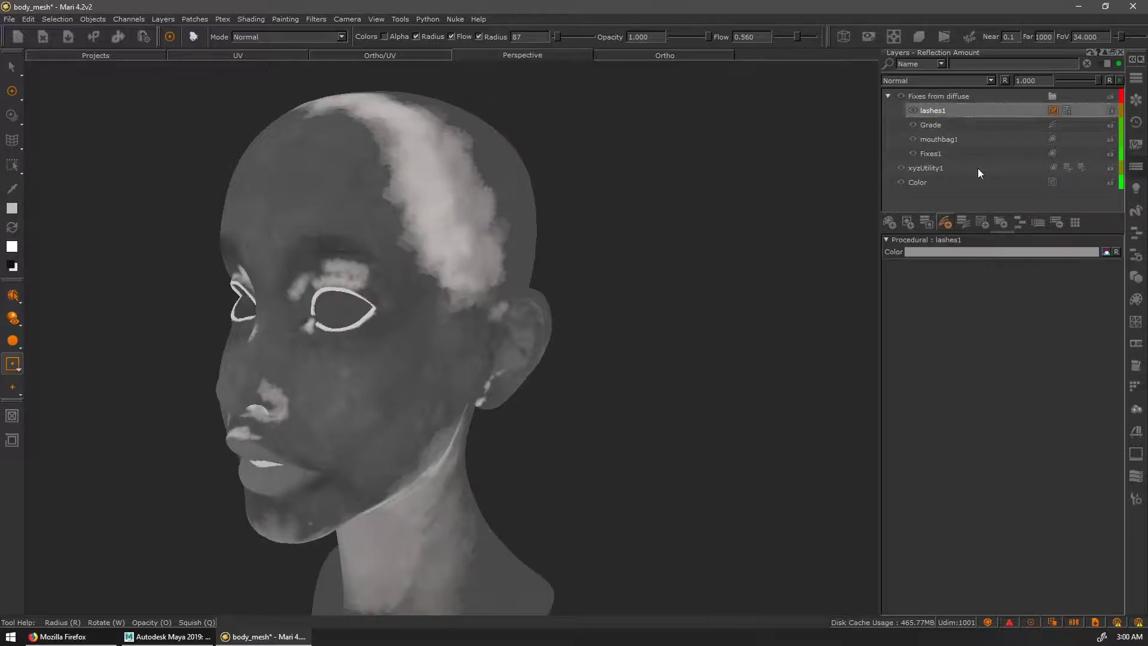
pyautogui.click(1064, 293)
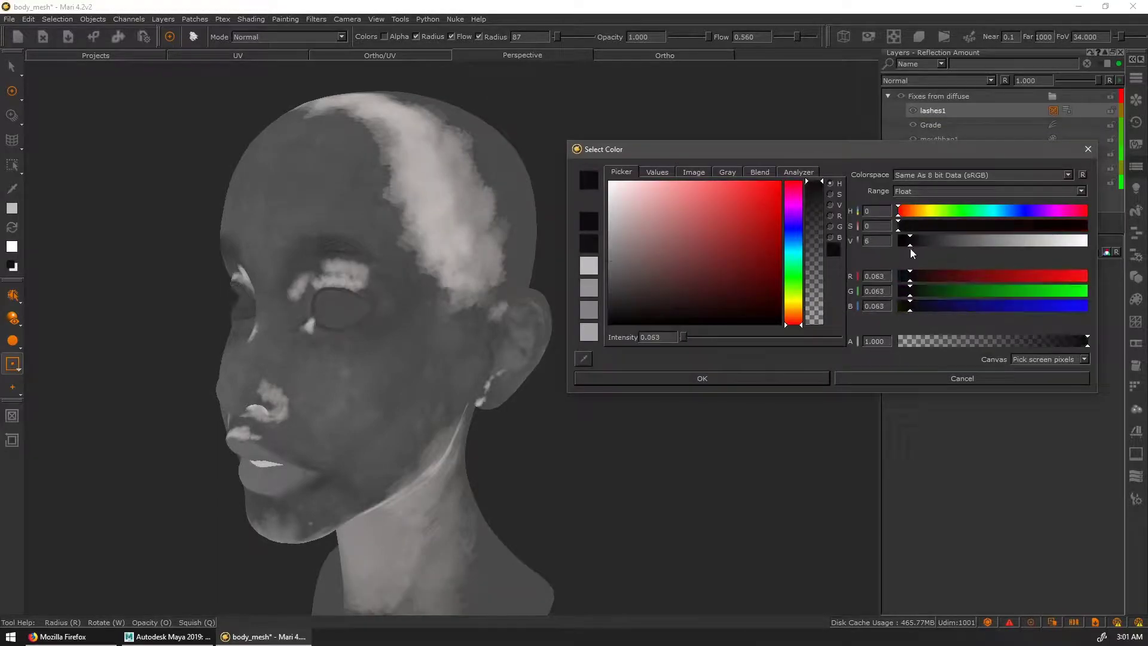
pyautogui.click(796, 378)
# Try different values on the Grade adjustment in the fixes group, and undo the changes
pyautogui.click(939, 125)
pyautogui.moveTo(993, 254); pyautogui.dragTo(1061, 267)
pyautogui.hotkey('ctrl', 'z')
pyautogui.hotkey('ctrl', 'z')
pyautogui.hotkey('ctrl', 'z')
# Add a Luminosity adjustment above the Grade layer in the fixes group and fine-tune the adjustment values
pyautogui.click(962, 222)
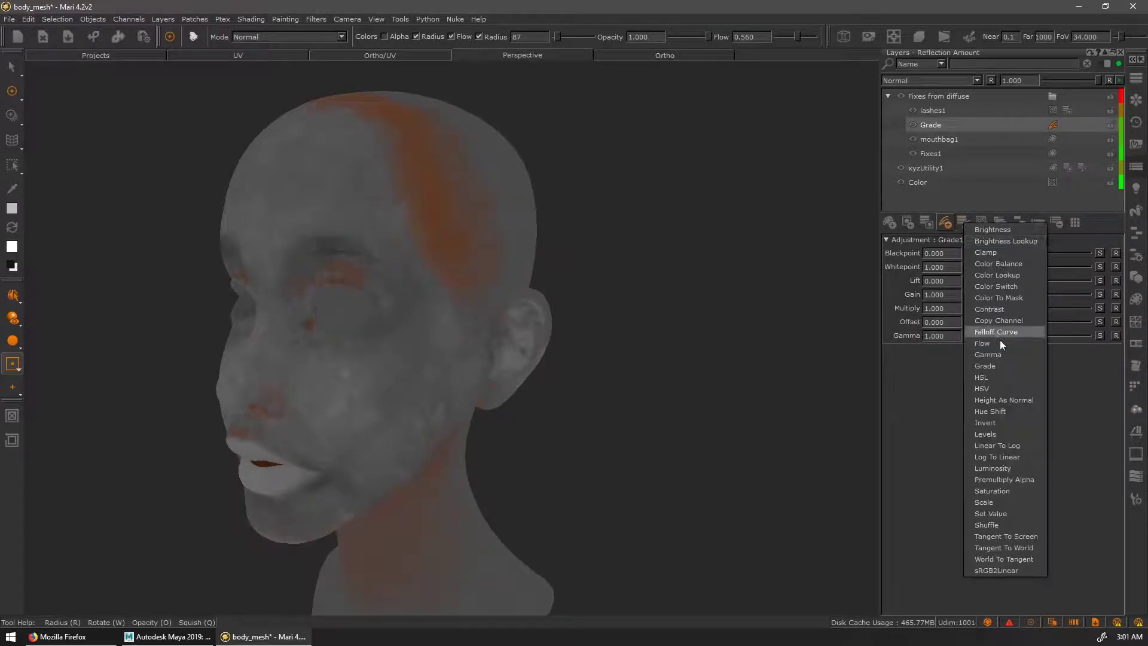
pyautogui.click(993, 467)
pyautogui.moveTo(1021, 256); pyautogui.dragTo(1025, 256)
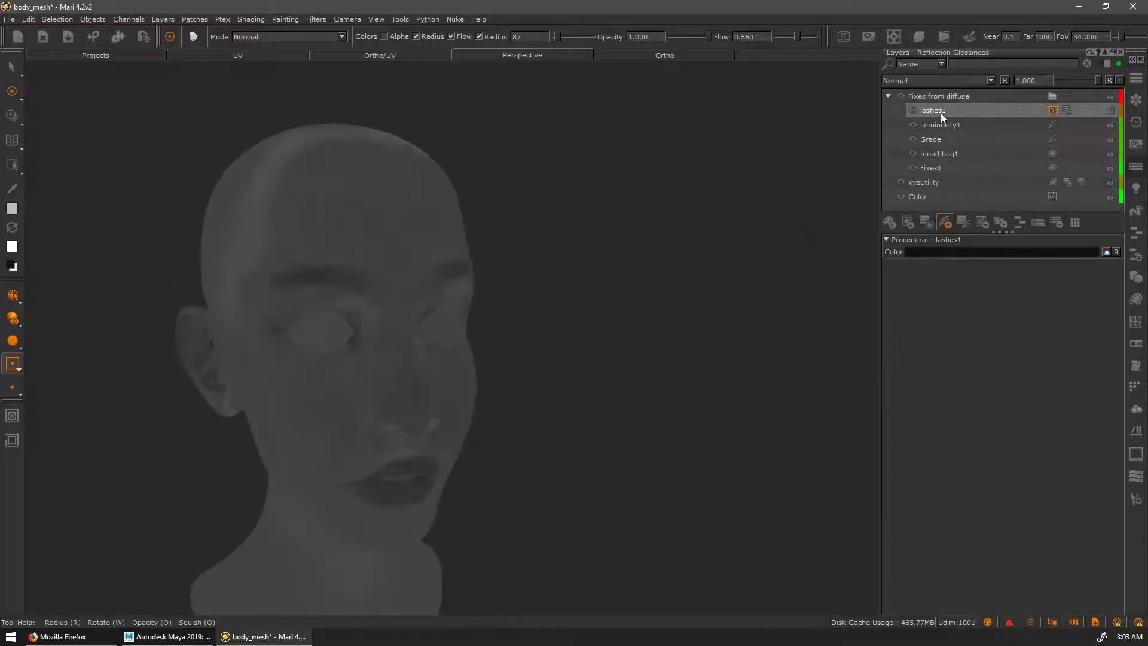
# Set the lashes1 colour in Reflection Glossiness to a 0.044 grey and select the group's Grade adjustment
pyautogui.doubleClick(942, 113)
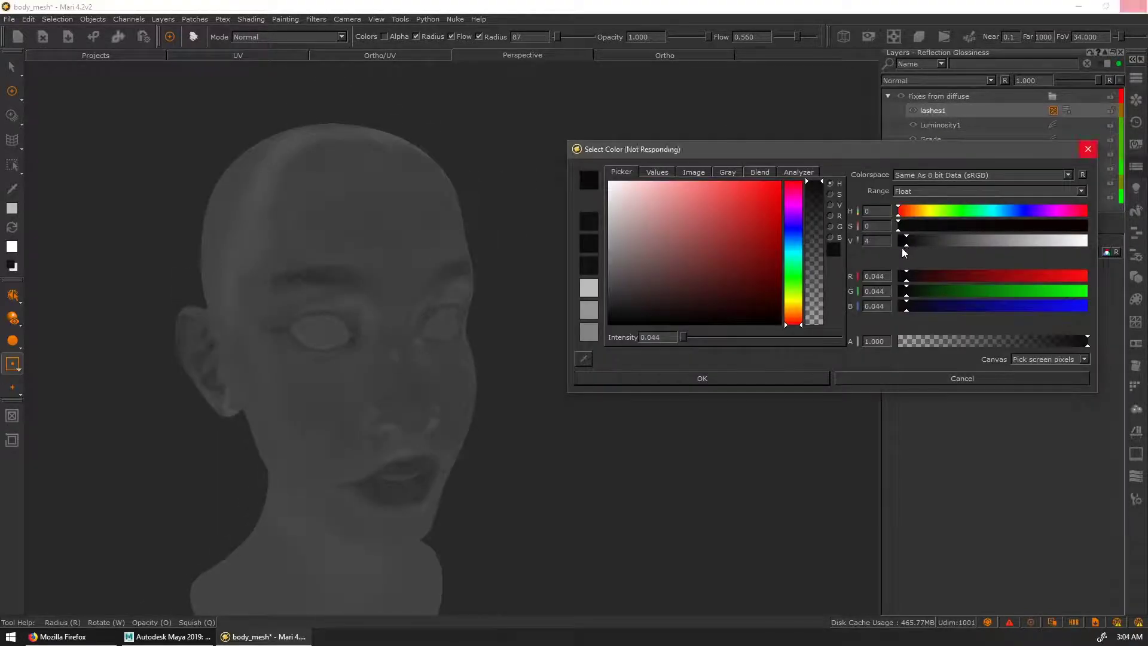
pyautogui.press('Return')
pyautogui.click(930, 139)
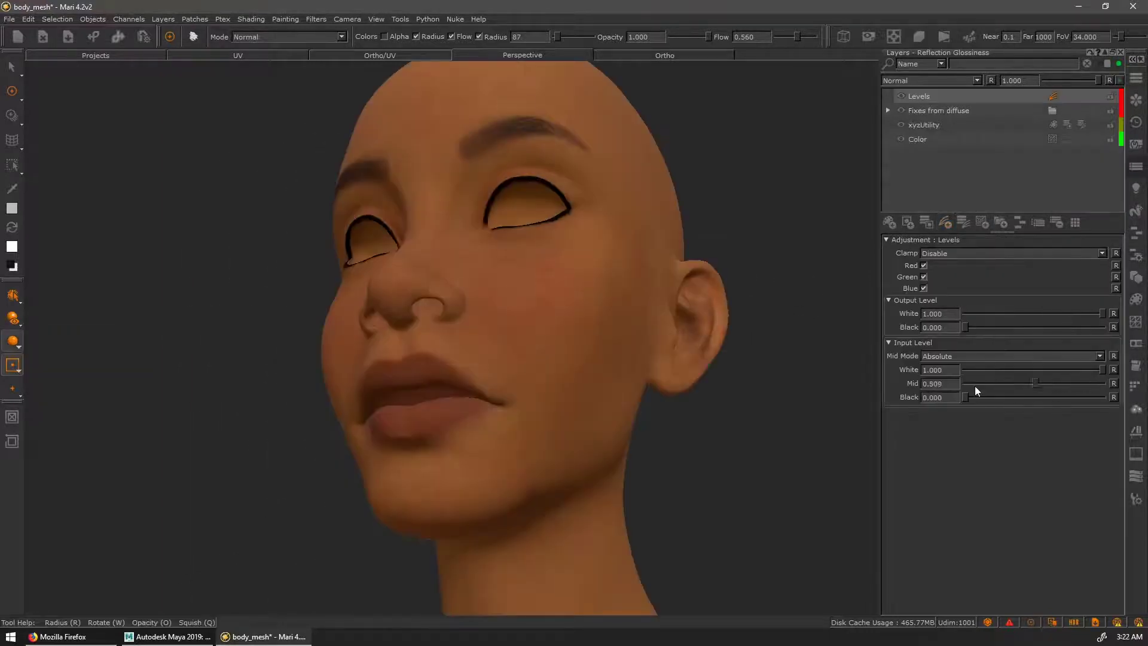
# Adjust the input white, mid and black of the Reflection Glossiness Levels layer and raise its output black
pyautogui.click(1113, 384)
pyautogui.moveTo(996, 371); pyautogui.dragTo(1083, 371)
pyautogui.moveTo(990, 398); pyautogui.dragTo(964, 398)
pyautogui.moveTo(965, 328)
pyautogui.mouseDown()
pyautogui.moveTo(984, 329)
pyautogui.moveTo(965, 329)
pyautogui.mouseUp()
pyautogui.moveTo(1034, 385)
pyautogui.mouseDown()
pyautogui.moveTo(1067, 385)
pyautogui.moveTo(1054, 385)
pyautogui.mouseUp()
pyautogui.moveTo(965, 328); pyautogui.dragTo(999, 329)
pyautogui.moveTo(1054, 385); pyautogui.dragTo(1061, 386)
# Return the Levels output black to 0, rework the input mid and black, and compare flat with shaded lighting
pyautogui.press('F1')
pyautogui.moveTo(998, 328); pyautogui.dragTo(965, 328)
pyautogui.moveTo(1061, 385); pyautogui.dragTo(996, 386)
pyautogui.moveTo(965, 398); pyautogui.dragTo(1027, 384)
pyautogui.press('F3')
pyautogui.press('F1')
pyautogui.press('F3')
pyautogui.press('F1')
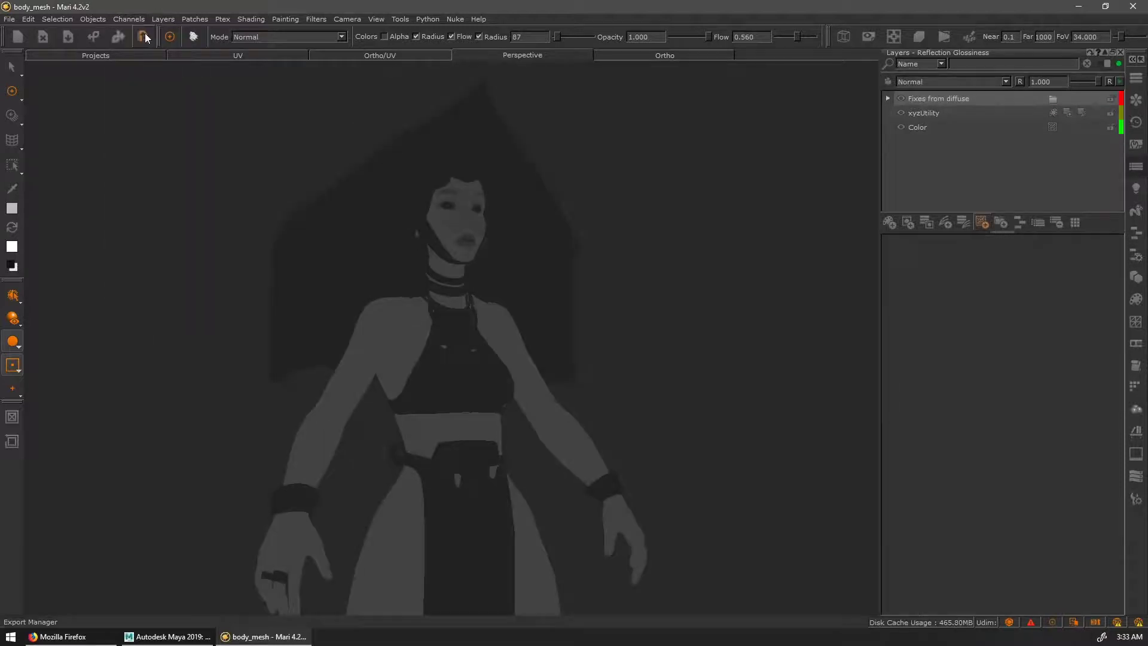
# Open the export manager for body_mesh and exclude the Normal Map from the channels to export
pyautogui.click(144, 34)
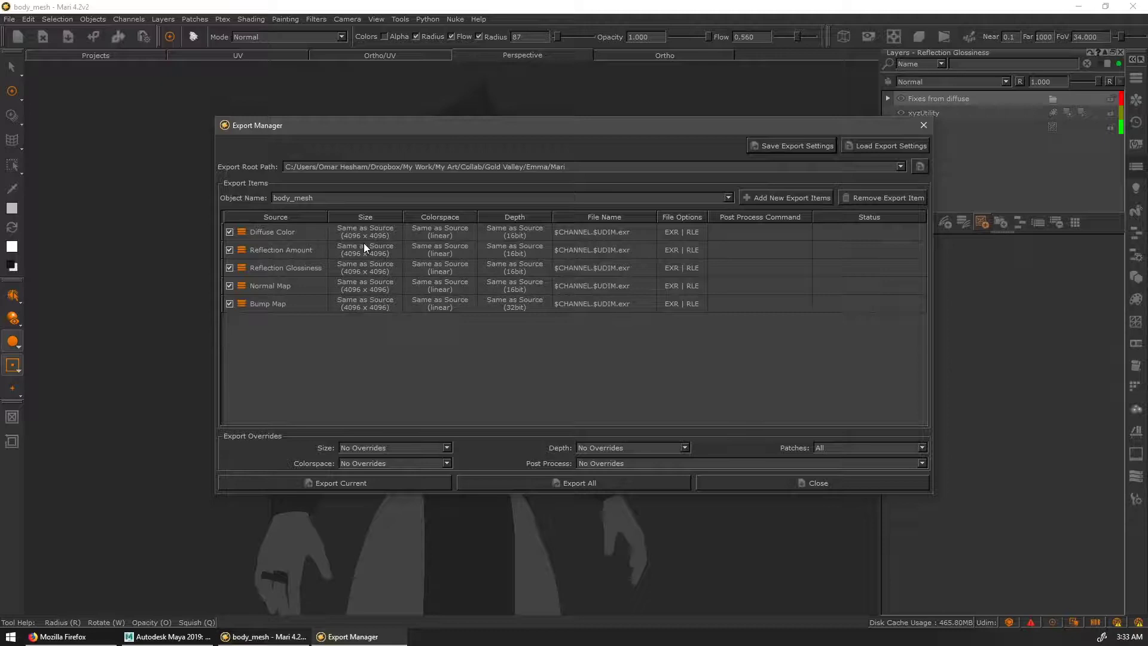
pyautogui.click(231, 286)
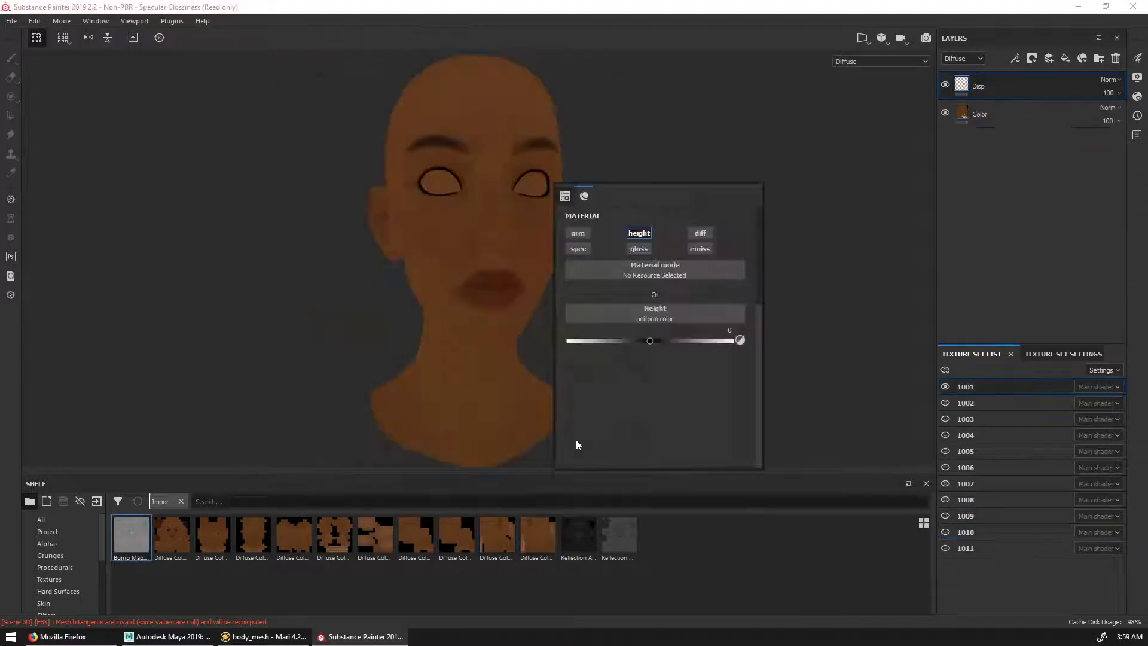
# In Substance Painter, assign the Bump Map texture to the Disp layer's height and the Reflection Amount map to a specular layer
pyautogui.moveTo(577, 440); pyautogui.dragTo(641, 339)
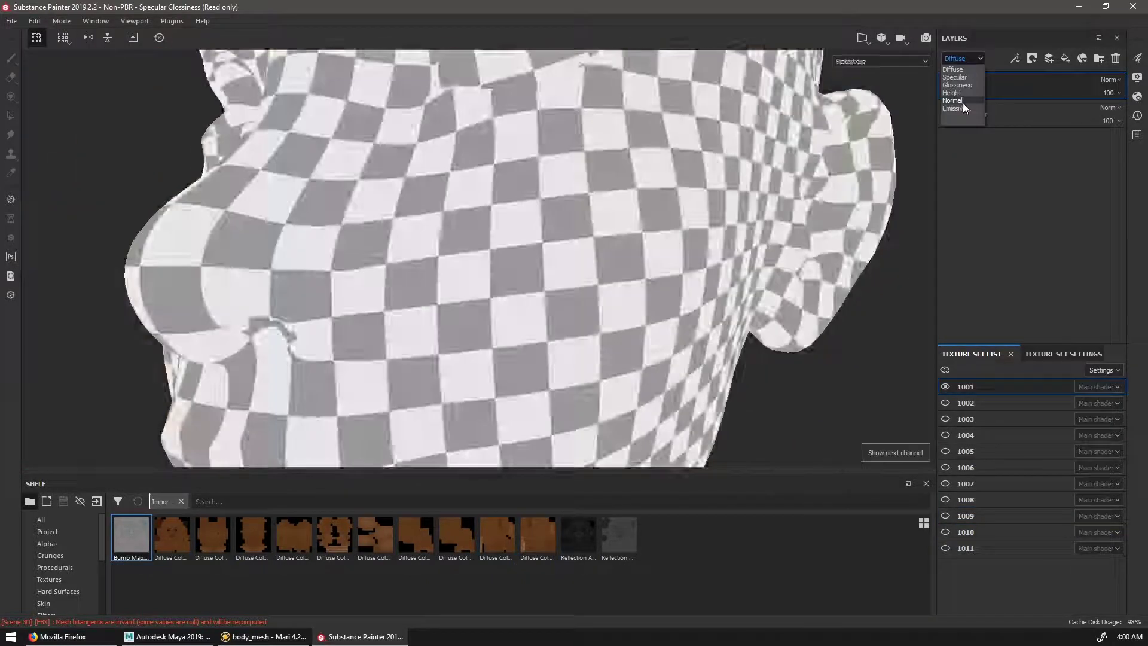
pyautogui.click(963, 103)
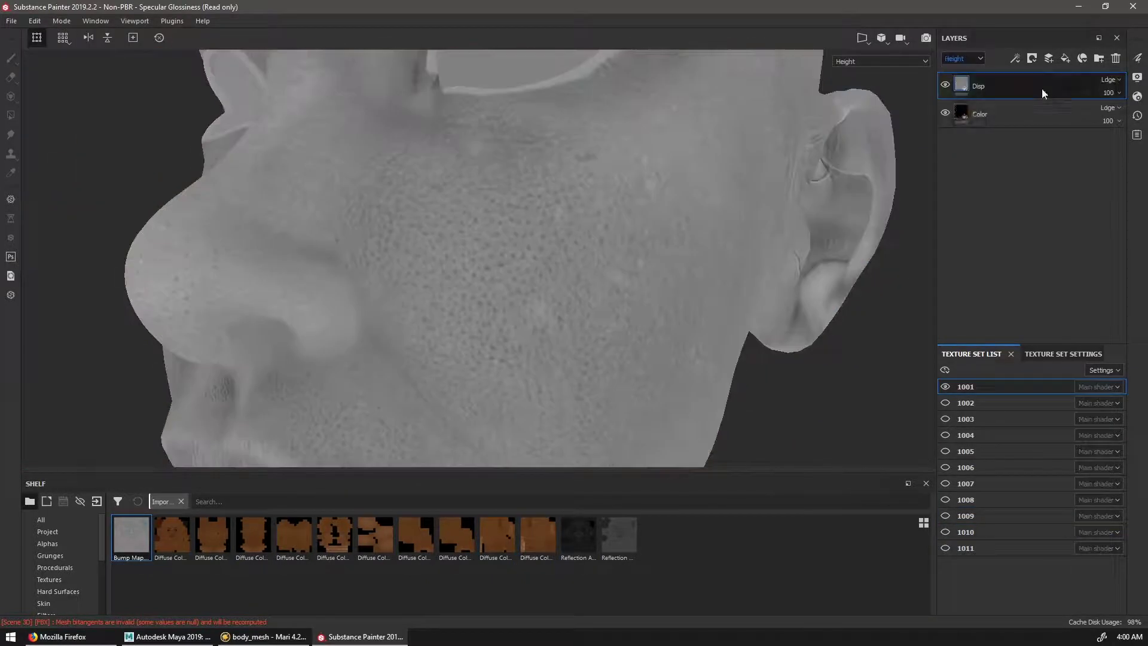
pyautogui.moveTo(578, 536); pyautogui.dragTo(629, 337)
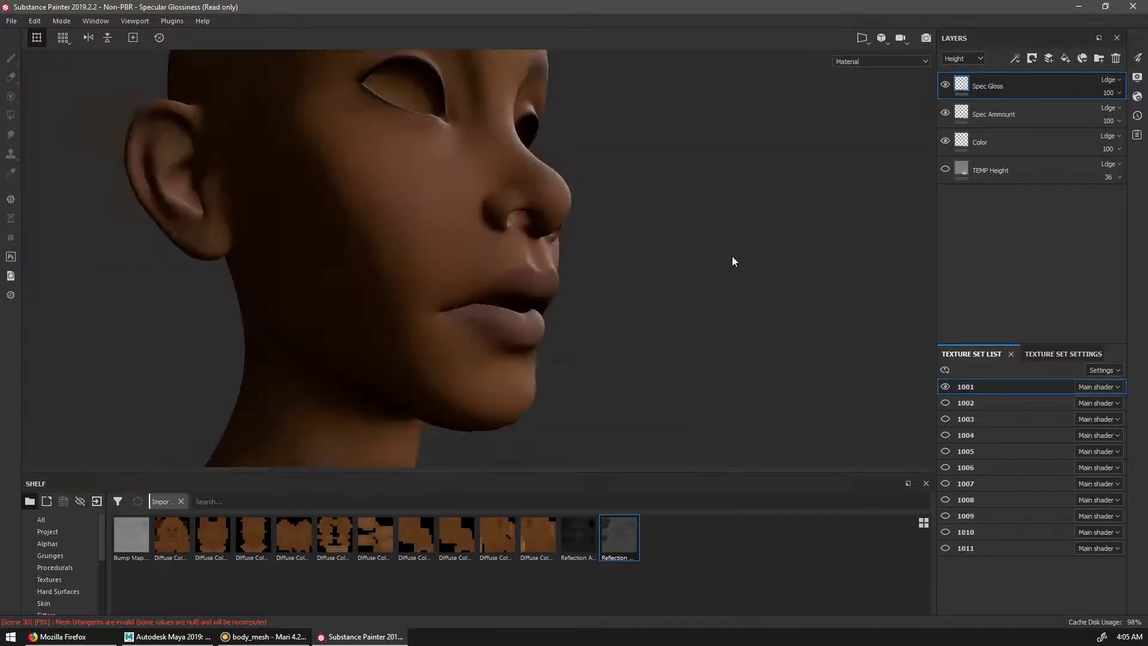
# Add a fill layer directly above the Color layer
pyautogui.click(985, 138)
pyautogui.click(1051, 60)
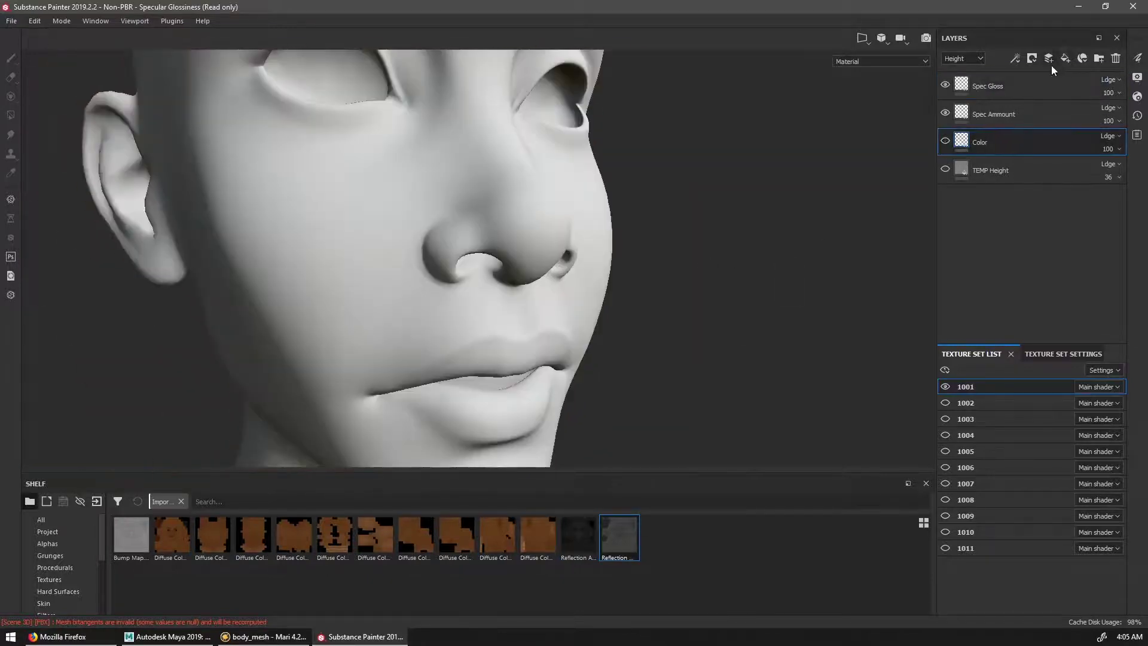
pyautogui.click(717, 375)
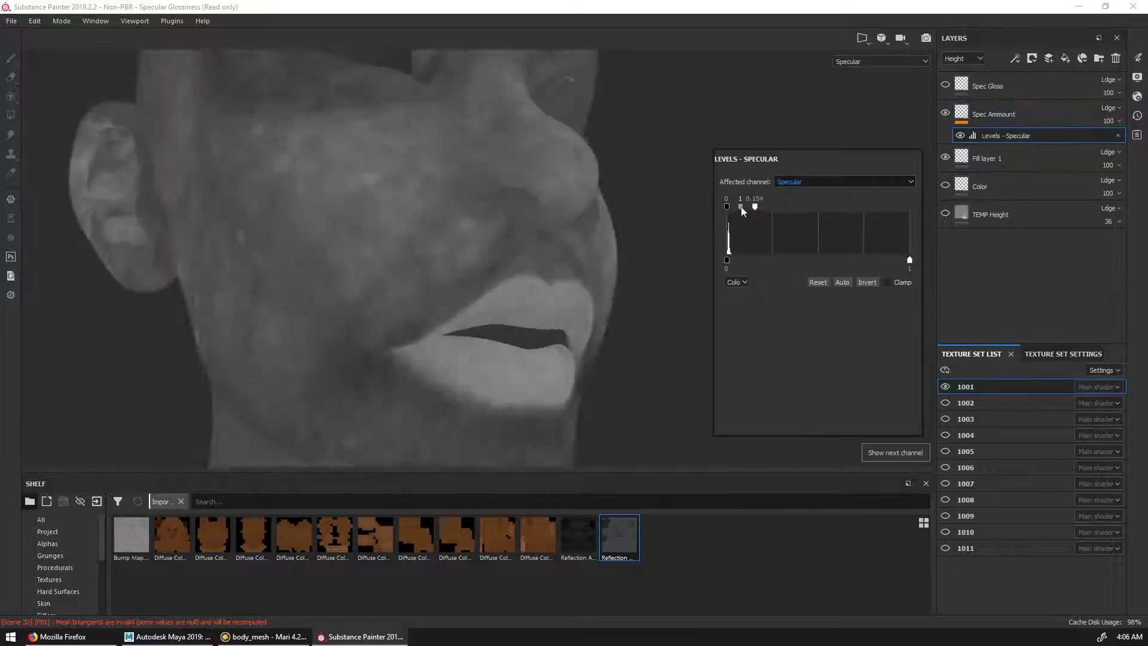
# Invert and tighten the reflection Levels adjustment, and adjust the output range of the Glossiness levels on Spec Gloss
pyautogui.click(867, 283)
pyautogui.moveTo(910, 207); pyautogui.dragTo(735, 211)
pyautogui.press('m')
pyautogui.hotkey('ctrl', 'z')
pyautogui.moveTo(824, 207); pyautogui.dragTo(801, 226)
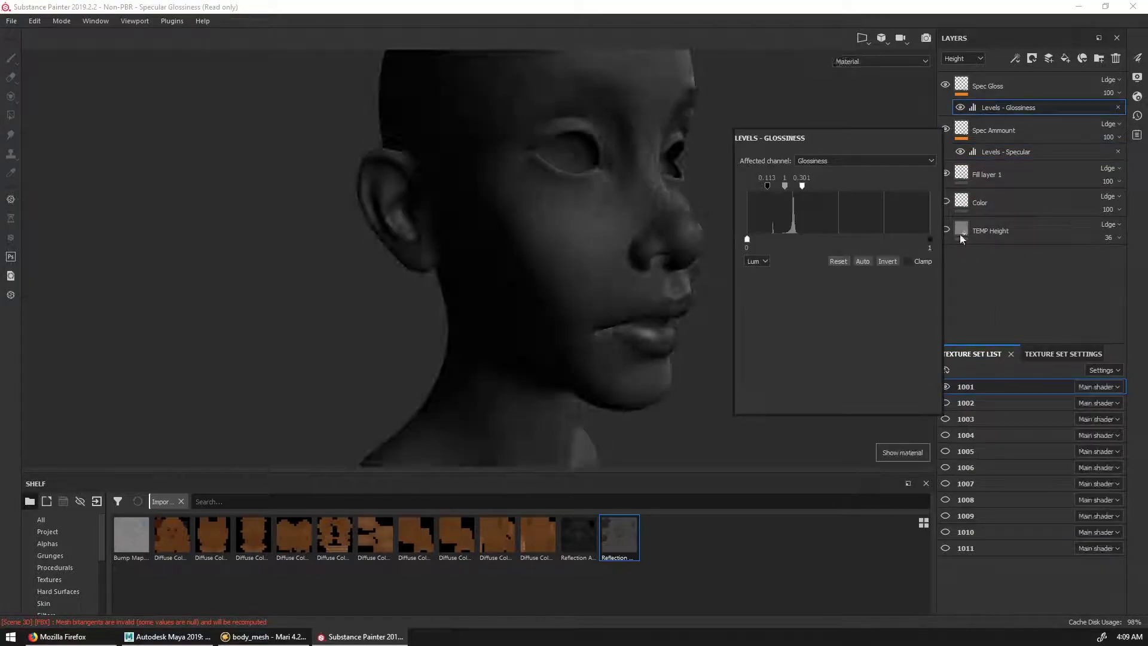
pyautogui.moveTo(840, 239); pyautogui.dragTo(913, 239)
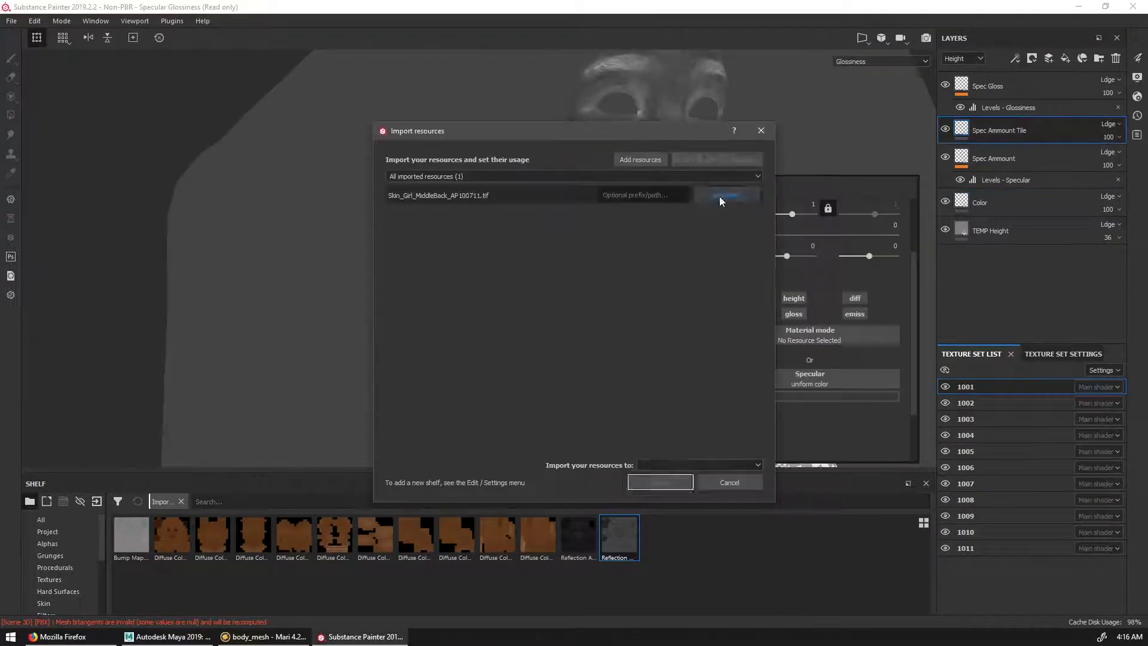
# Import Skin_Girl_MiddleBack_AP100711.tif as a texture and assign it to the Spec Ammount Tile layer's specular
pyautogui.click(661, 487)
pyautogui.moveTo(701, 587); pyautogui.dragTo(769, 393)
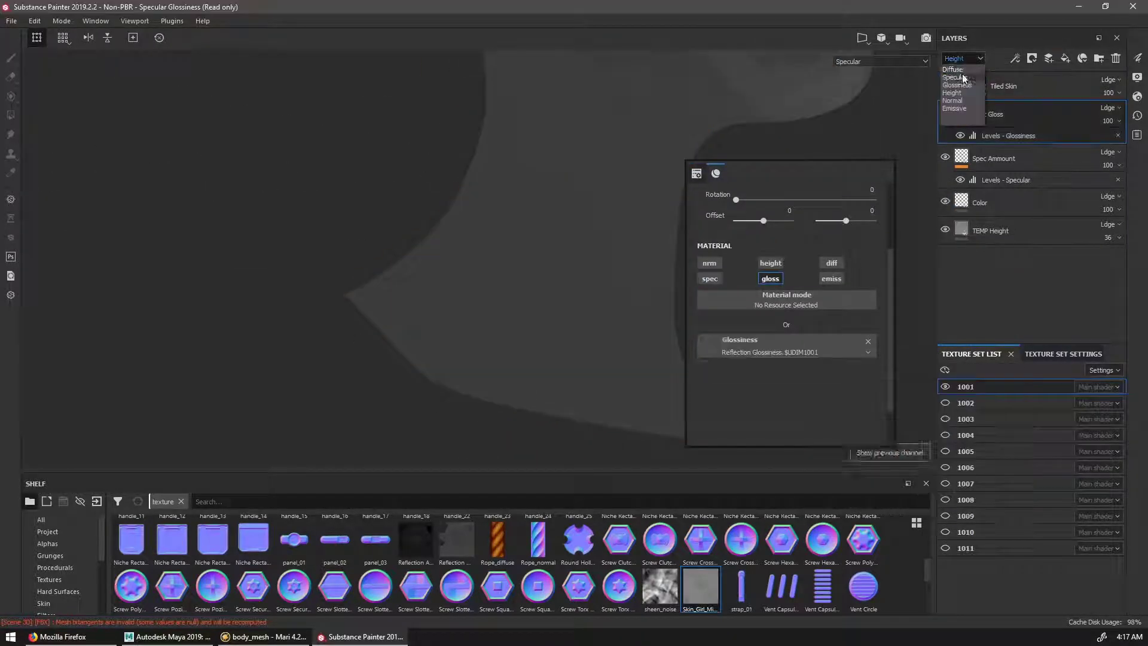
# Show the layers' Specular channel, and import a bald-head skin texture for the Tiled Skin layer's fill with adjusted tiling
pyautogui.click(963, 58)
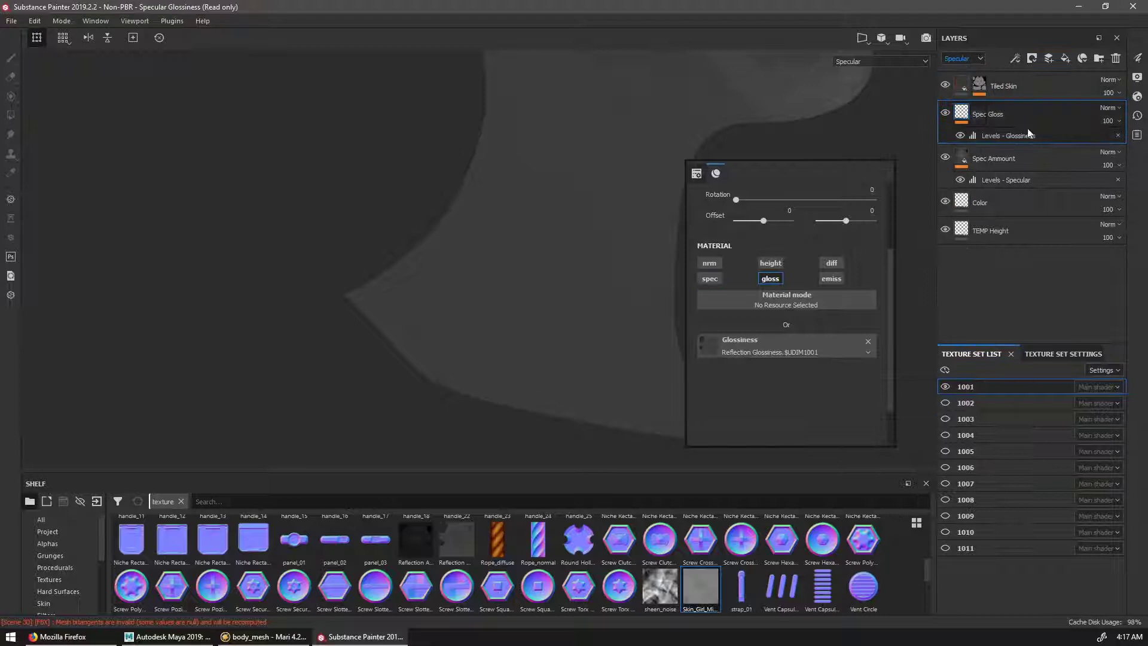
pyautogui.click(661, 483)
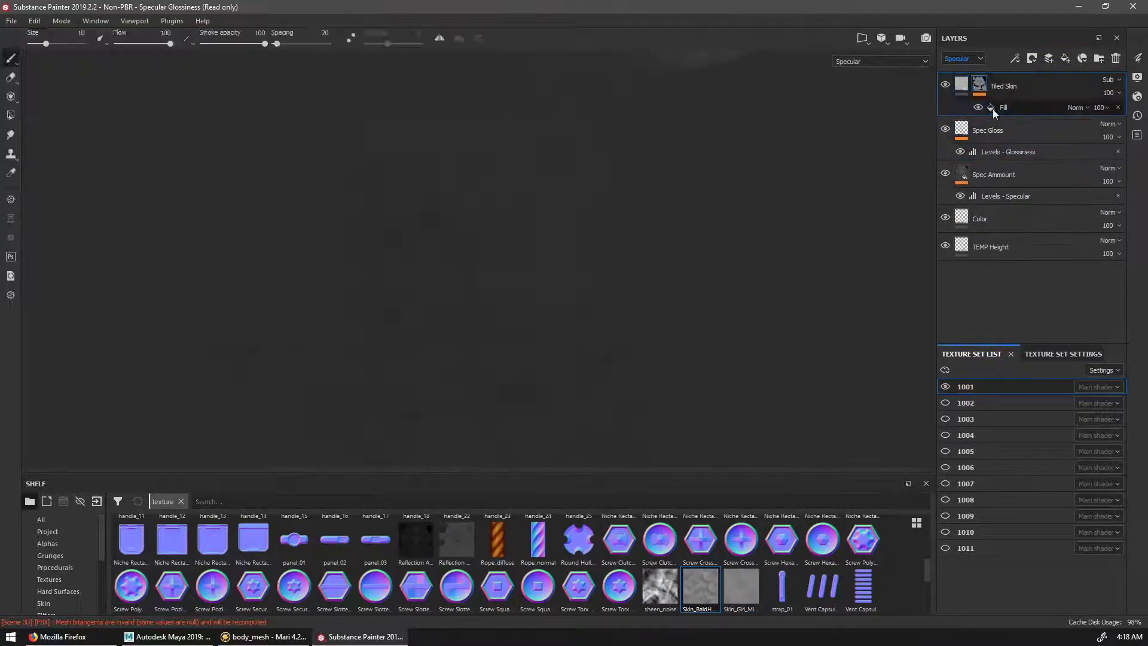
pyautogui.moveTo(701, 586); pyautogui.dragTo(808, 464)
pyautogui.moveTo(778, 381); pyautogui.dragTo(808, 382)
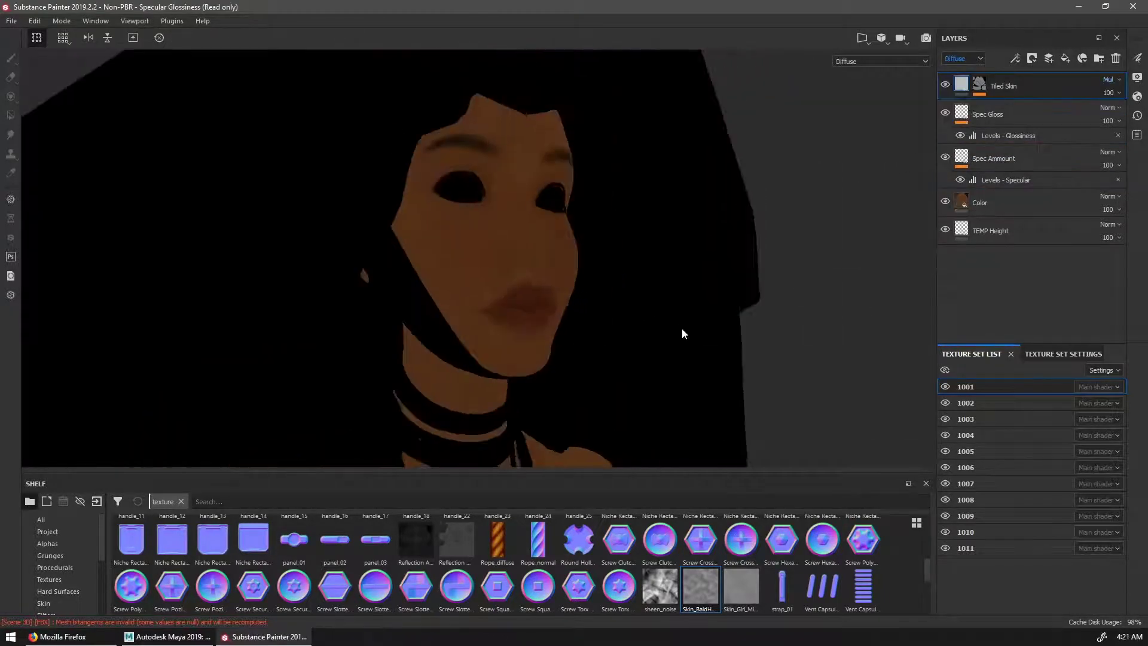
# In the Tiled Skin Color mask, set the upper tri-planar fill's scale to 21.95 and blend mode to Divide, and show the lower fill
pyautogui.keyDown('alt'); pyautogui.moveTo(682, 331); pyautogui.dragTo(650, 295, button='middle'); pyautogui.keyUp('alt')
pyautogui.keyDown('alt'); pyautogui.moveTo(651, 295); pyautogui.dragTo(870, 179); pyautogui.keyUp('alt')
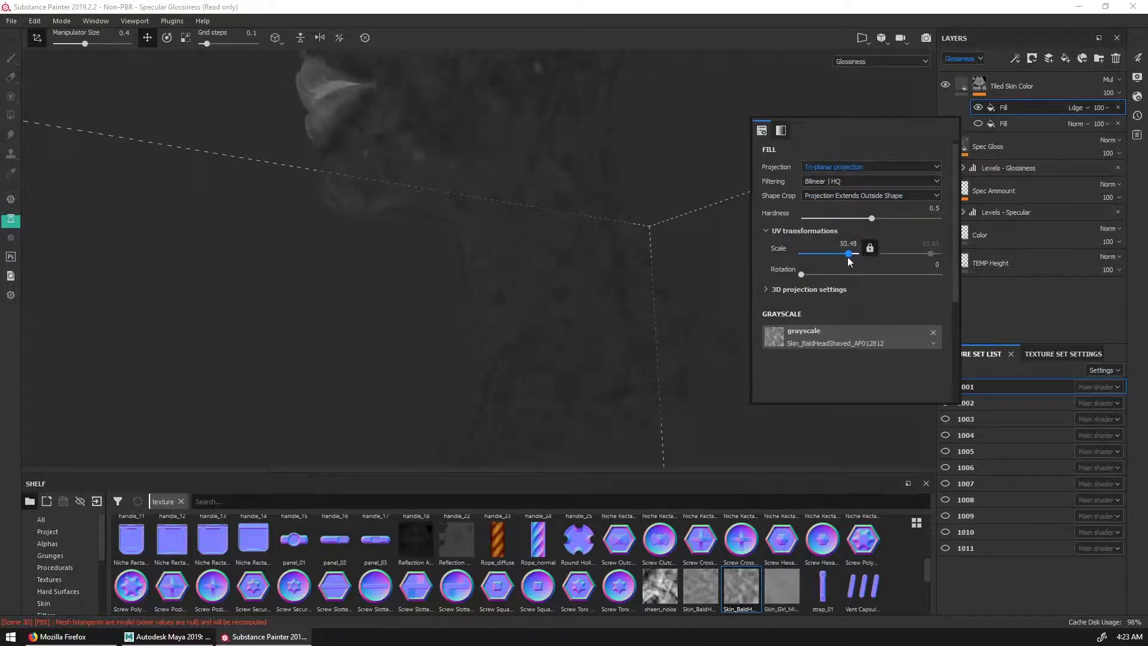
pyautogui.moveTo(848, 257); pyautogui.dragTo(844, 257)
pyautogui.click(978, 124)
pyautogui.scroll(4, 1074, 109)
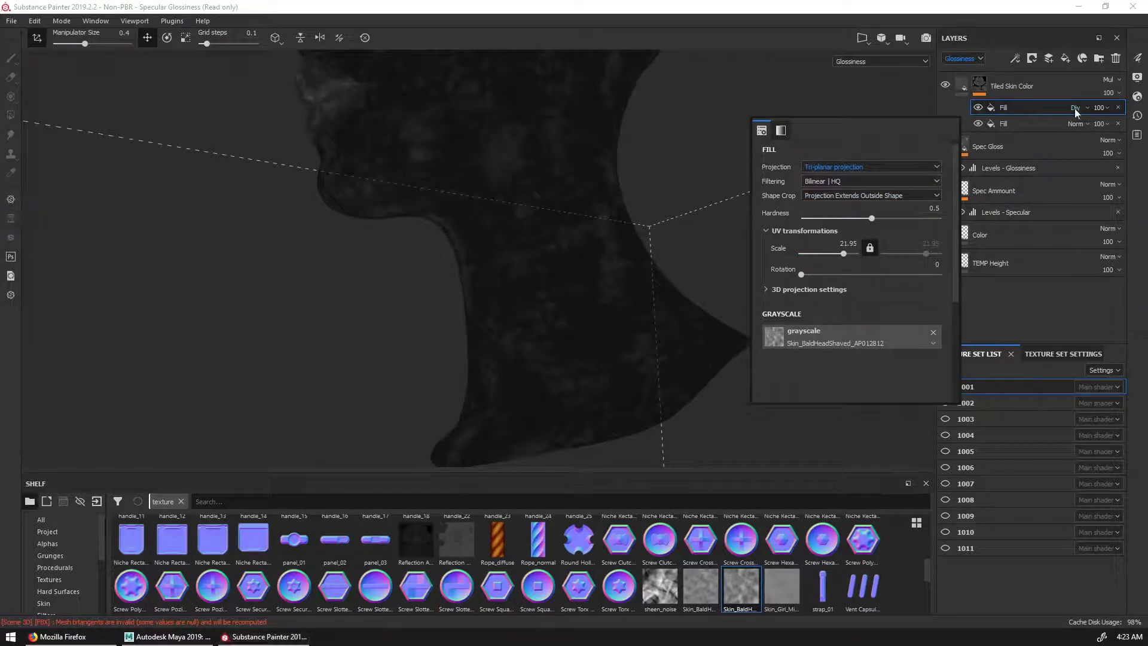
# Set the upper fill in the Tiled Skin Color mask to Multiply and check the neck in material view
pyautogui.scroll(1, 1075, 108)
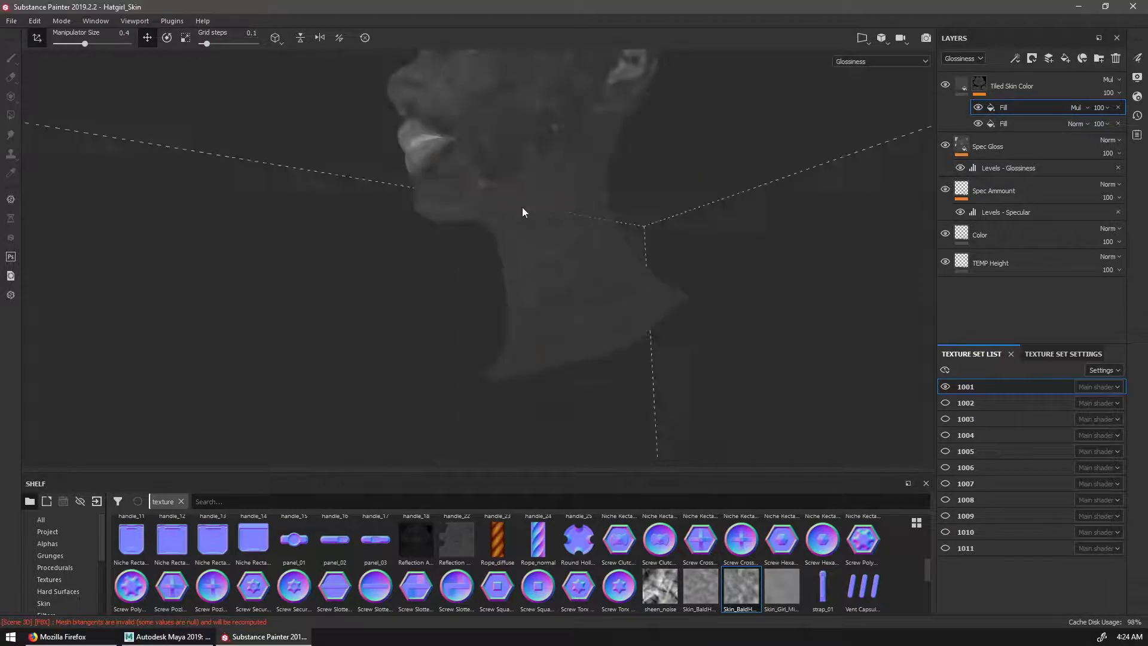
pyautogui.press('m')
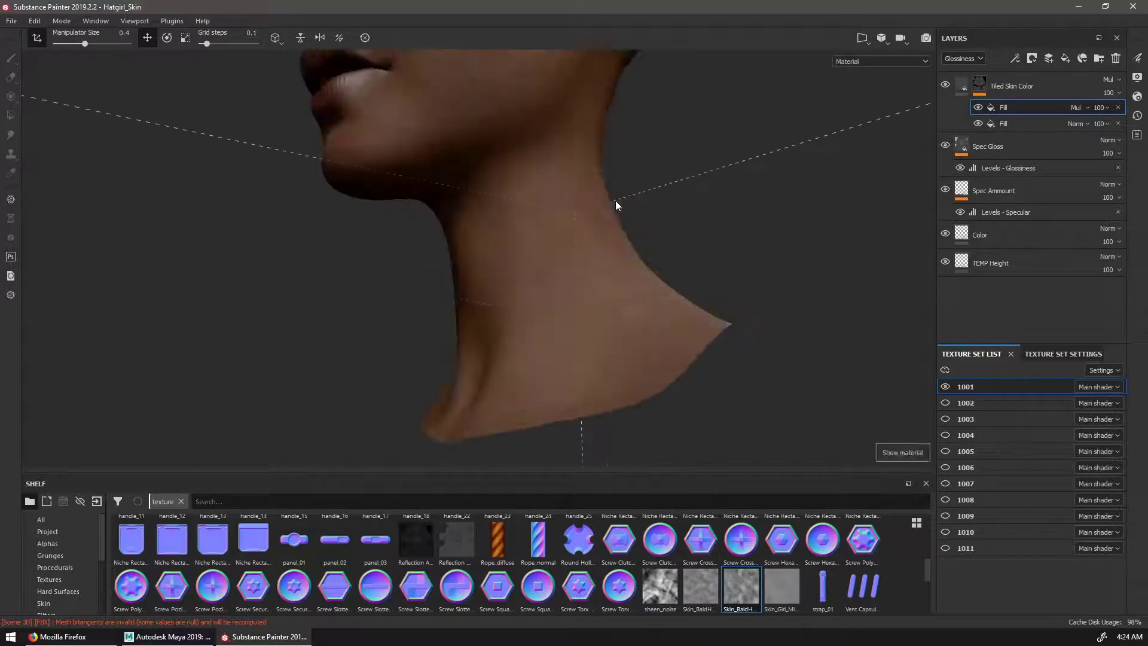
pyautogui.press('c')
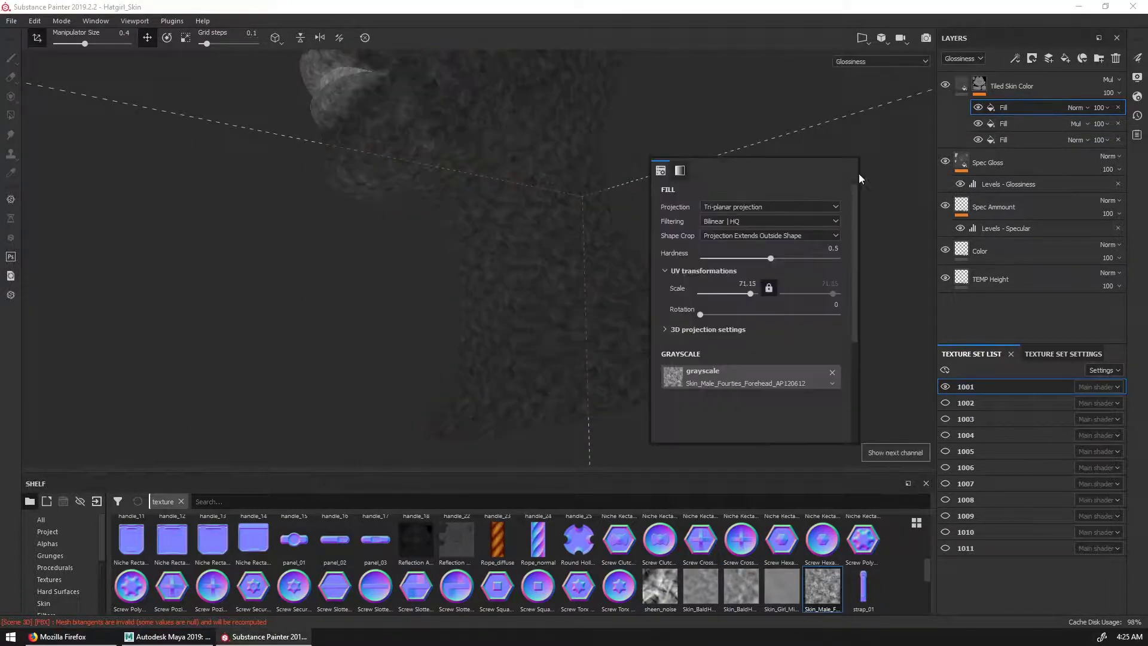
# In the Tiled Skin Color mask, set the Skin_Male_Fourties_Forehead_AP120612 fill's blend mode to Overlay
pyautogui.scroll(-5, 718, 367)
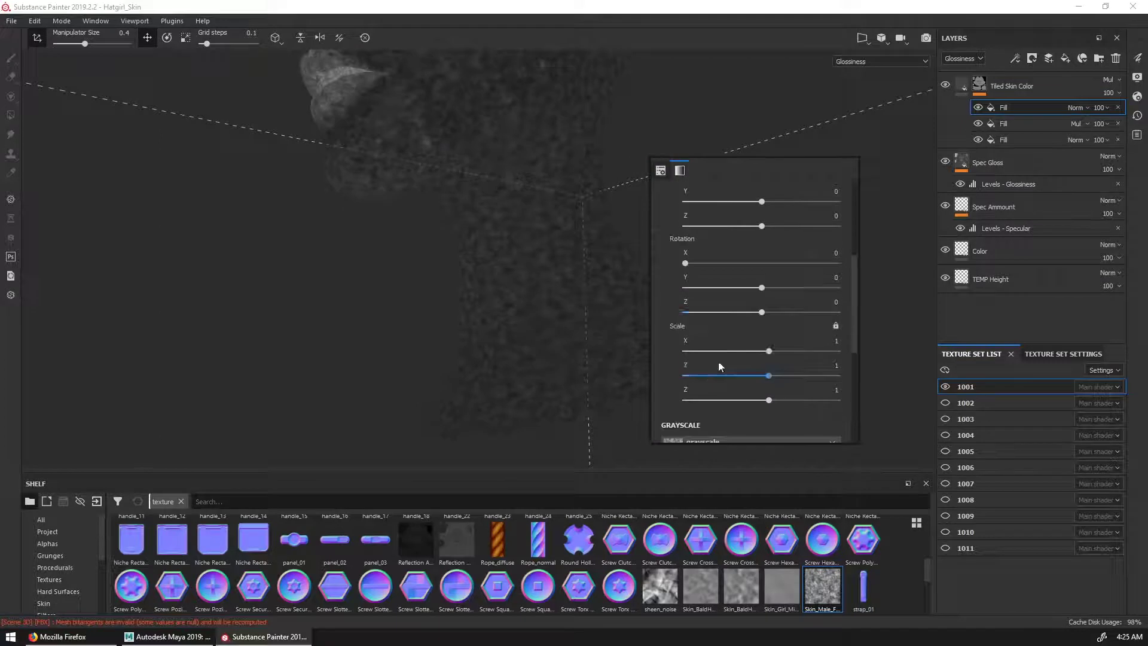
pyautogui.click(605, 264)
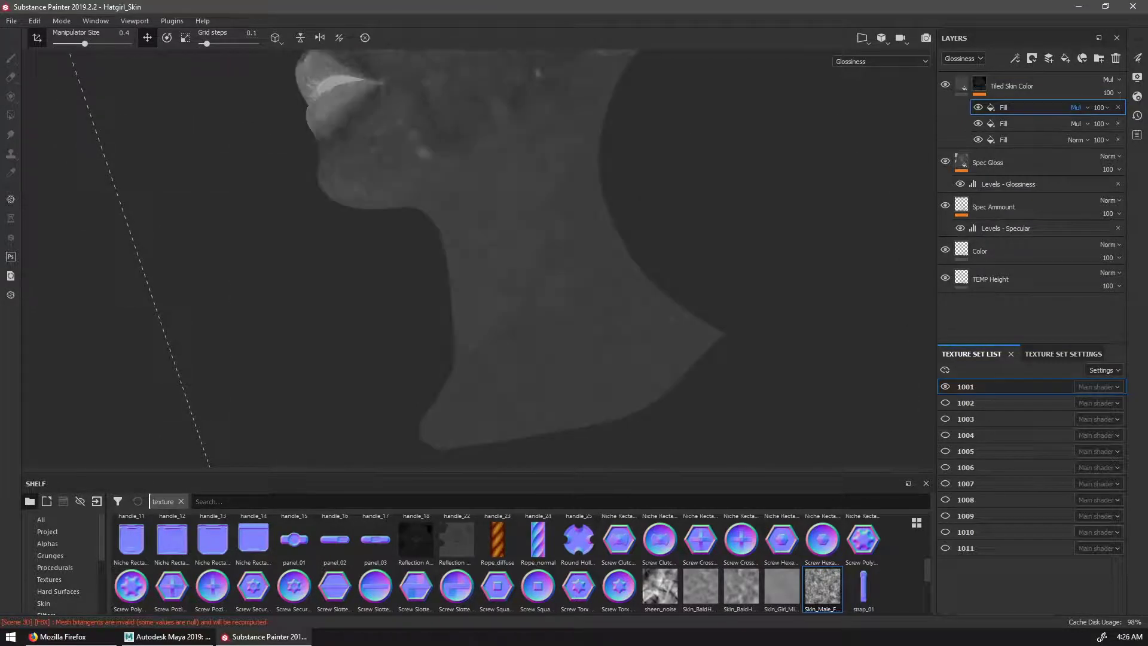
pyautogui.click(1082, 109)
pyautogui.click(1065, 210)
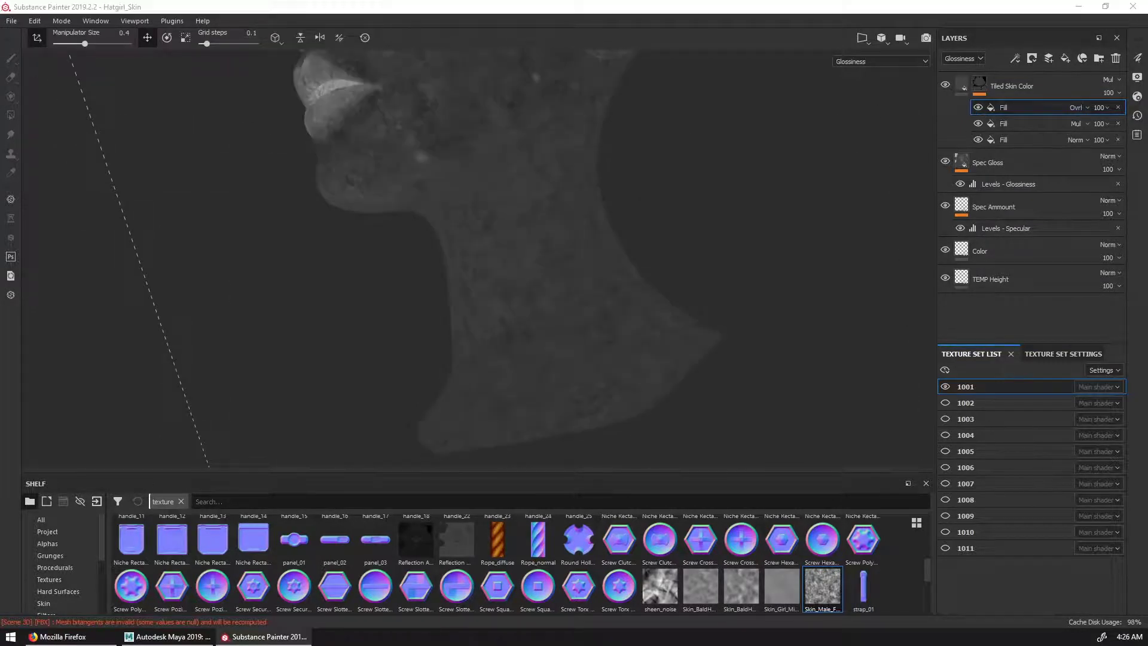
pyautogui.rightClick(820, 335)
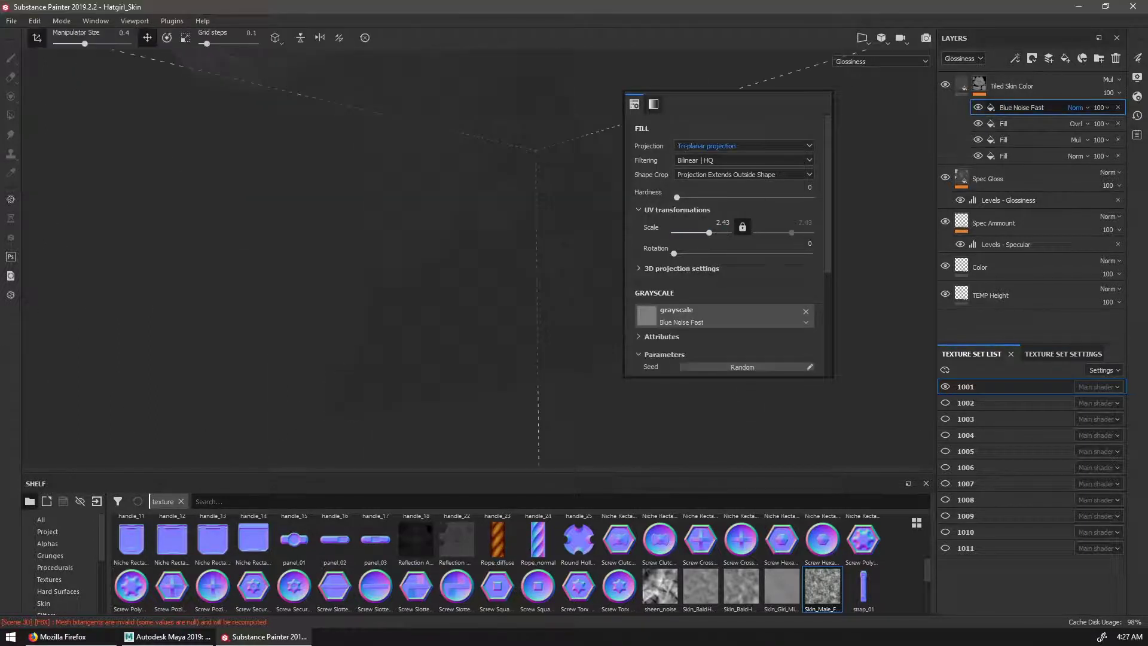
# Set the Blue Noise Fast fill in the Tiled Skin Color mask to Linear Dodge and bring up its properties
pyautogui.click(1080, 108)
pyautogui.click(1065, 209)
pyautogui.rightClick(862, 286)
pyautogui.moveTo(863, 291); pyautogui.dragTo(849, 294)
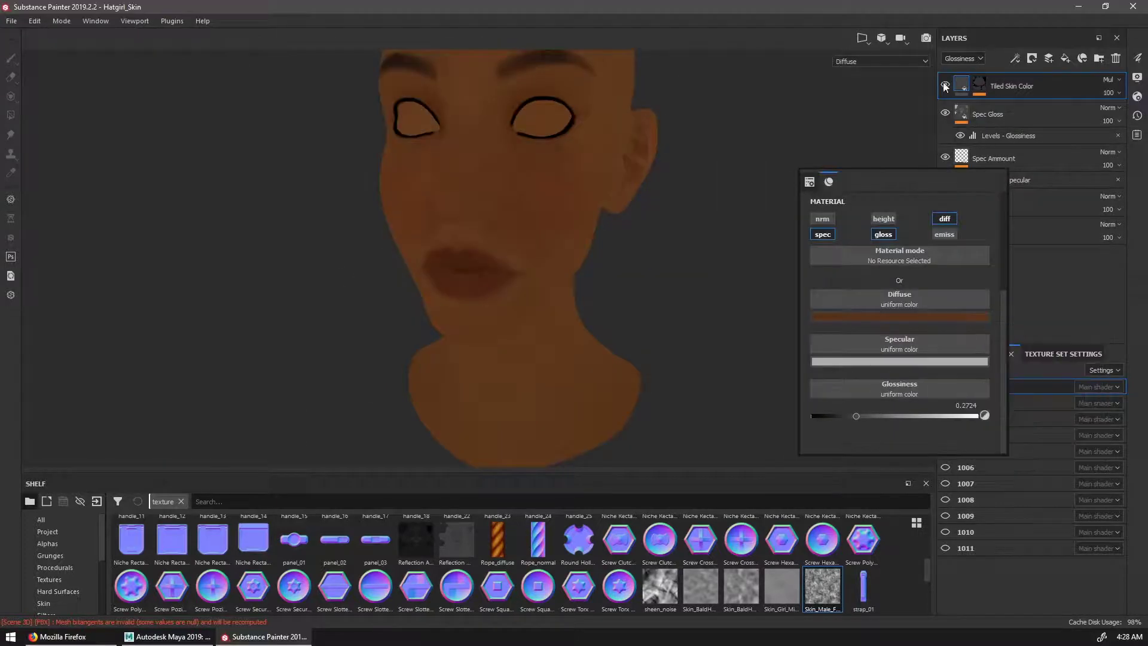
# Set the Tiled Skin Color layer's diffuse blend mode to Overlay and open its diffuse color for editing
pyautogui.press('Down')
pyautogui.press('Down')
pyautogui.press('Down')
pyautogui.press('Down')
pyautogui.press('Down')
pyautogui.press('Down')
pyautogui.press('Down')
pyautogui.press('Down')
pyautogui.press('Down')
pyautogui.press('Down')
pyautogui.press('Down')
pyautogui.click(961, 84)
pyautogui.click(885, 316)
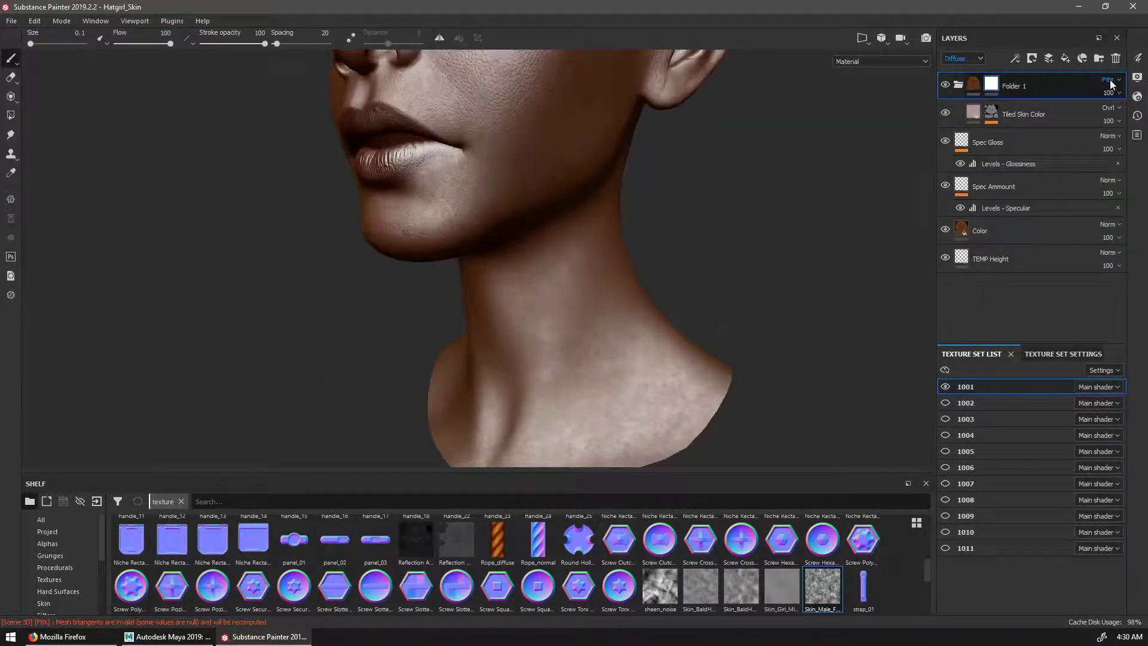
# Move Tiled Skin Color out of Folder 1, delete that folder, and group the layer into a new one
pyautogui.moveTo(981, 114); pyautogui.dragTo(982, 74)
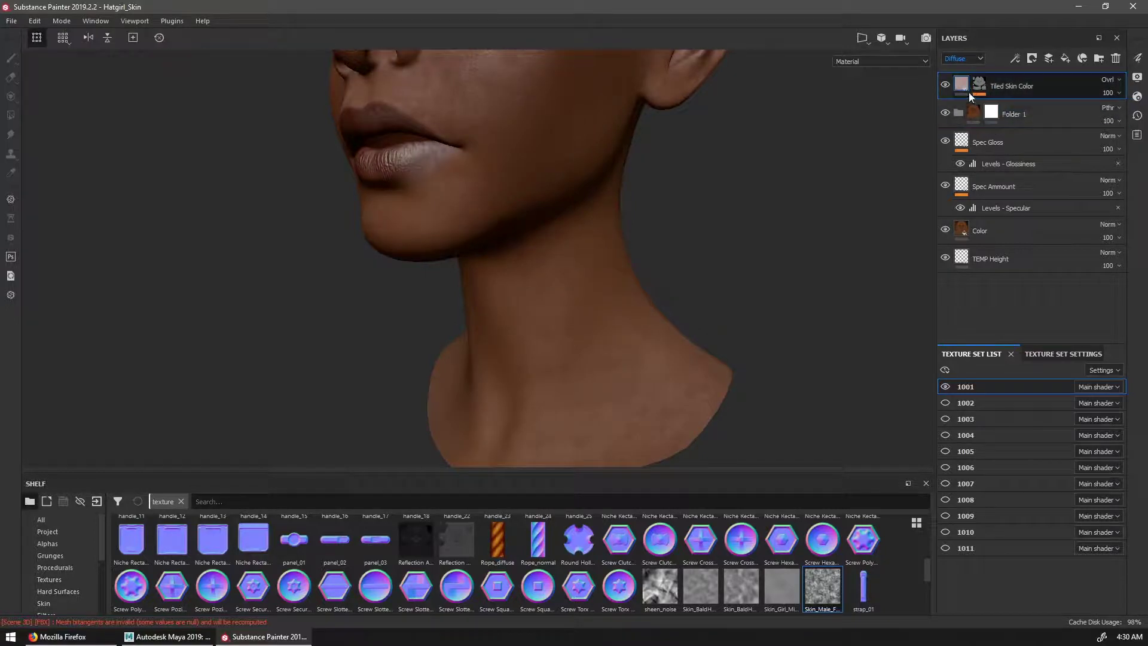
pyautogui.keyDown('alt'); pyautogui.moveTo(541, 269); pyautogui.dragTo(536, 250, button='middle'); pyautogui.keyUp('alt')
pyautogui.moveTo(1011, 86)
pyautogui.mouseDown()
pyautogui.moveTo(1012, 115)
pyautogui.moveTo(1011, 74)
pyautogui.mouseUp()
pyautogui.press('Delete')
pyautogui.hotkey('ctrl', 'g')
# Set the new folder's blend mode to Passthrough channel by channel, continuing with the Height channel
pyautogui.click(1093, 90)
pyautogui.click(963, 58)
pyautogui.click(952, 73)
pyautogui.click(1110, 79)
pyautogui.click(1094, 100)
pyautogui.click(963, 59)
pyautogui.click(950, 77)
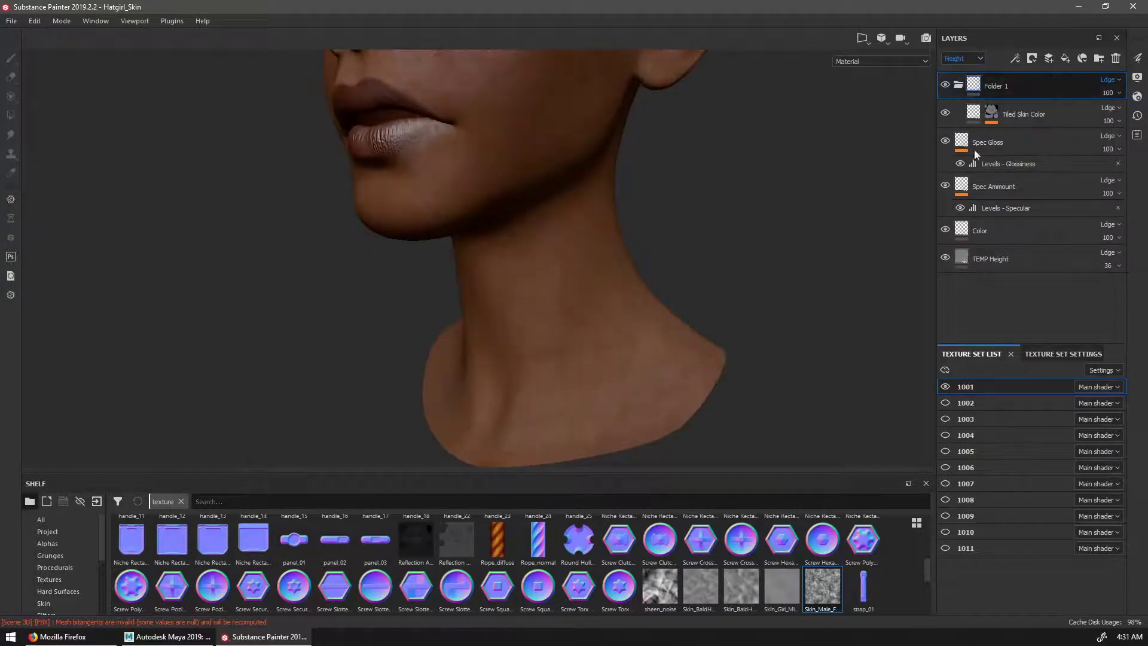
pyautogui.press('c')
pyautogui.click(1032, 109)
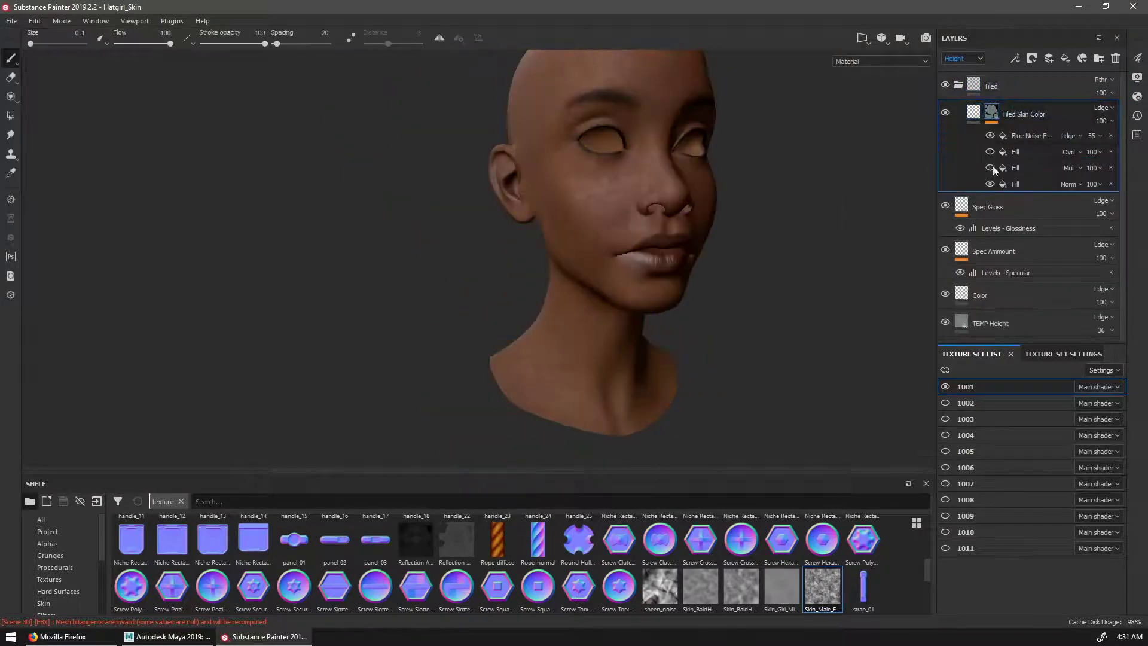
# Show the Multiply and Overlay fills in the Tiled Skin Color mask, hide Blue Noise Fast, and inspect the face in the diffuse channel
pyautogui.click(991, 168)
pyautogui.click(991, 152)
pyautogui.click(990, 136)
pyautogui.press('c')
pyautogui.keyDown('alt'); pyautogui.moveTo(885, 210); pyautogui.dragTo(759, 197); pyautogui.keyUp('alt')
pyautogui.keyDown('alt'); pyautogui.moveTo(777, 203); pyautogui.dragTo(730, 259, button='right'); pyautogui.keyUp('alt')
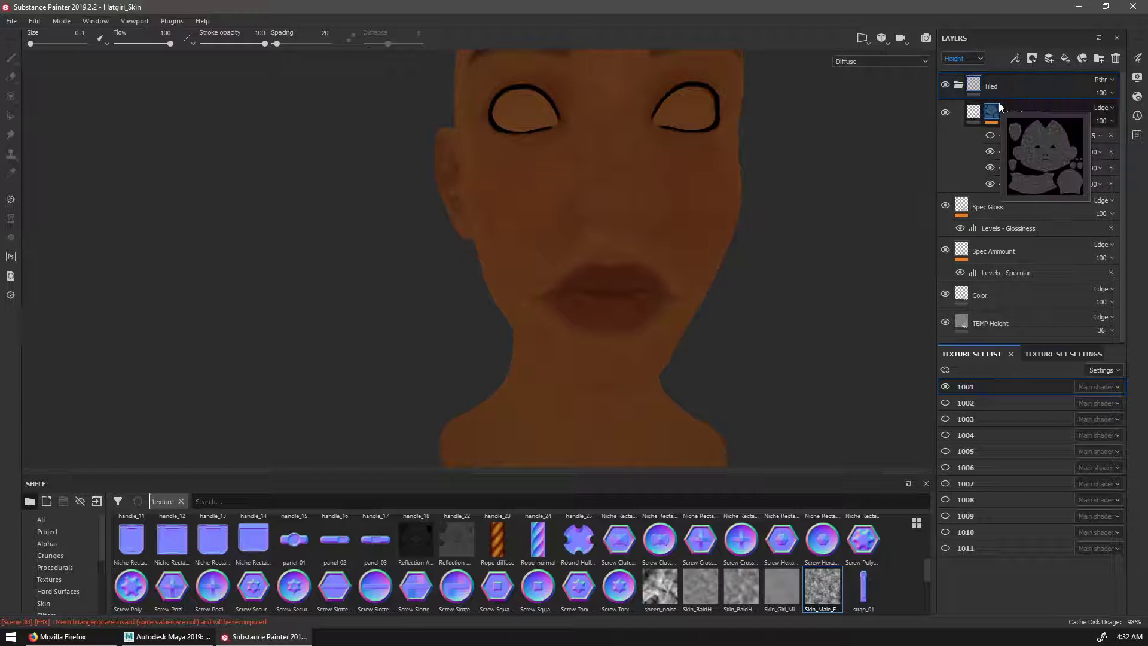
# Add another effect to the mask of the Tiled folder
pyautogui.click(1011, 96)
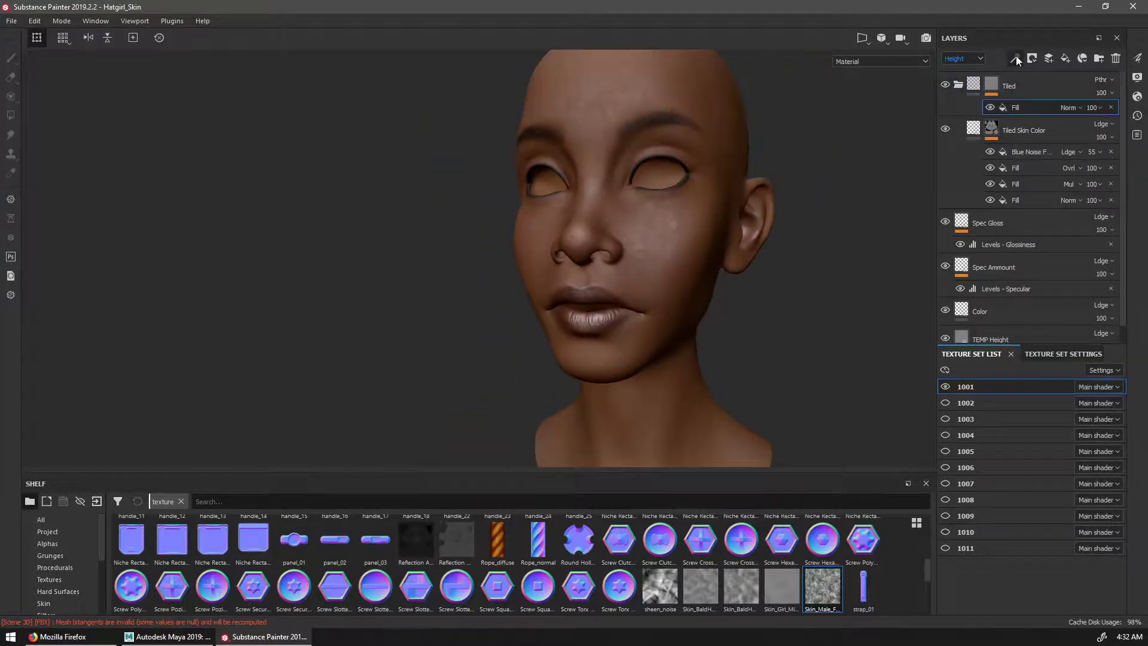
pyautogui.click(1016, 56)
pyautogui.click(981, 126)
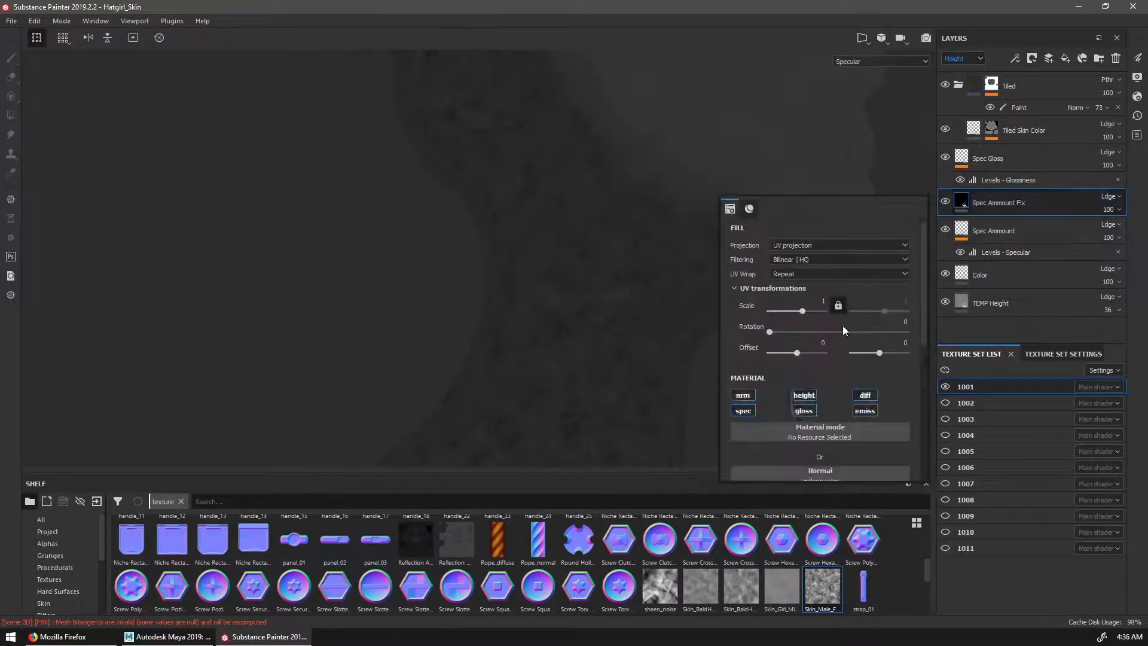
# On the Spec Ammount Fix layer, paint over the specular seam between ear, jaw and neck with brush flow 23
pyautogui.rightClick(1016, 202)
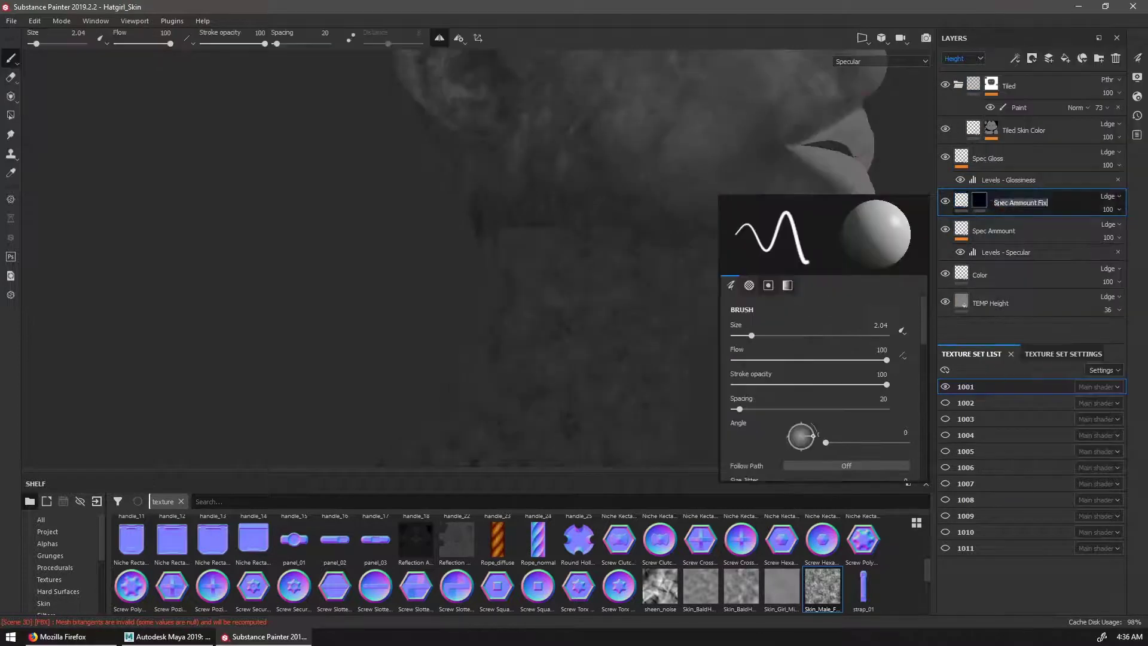
pyautogui.rightClick(632, 287)
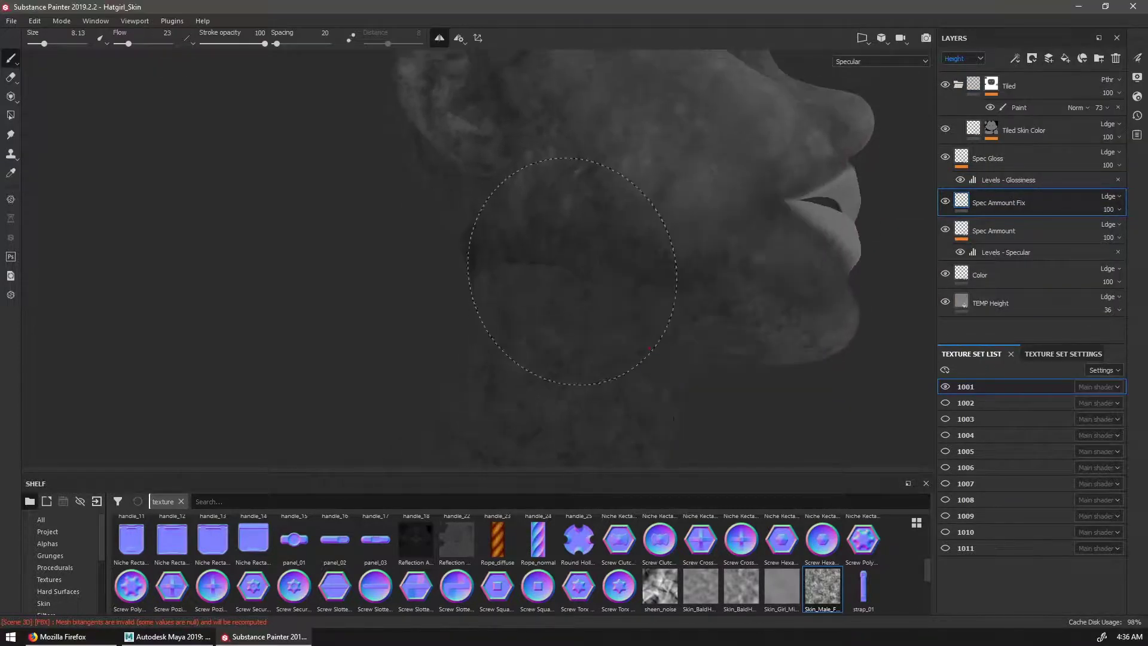
pyautogui.scroll(5, 605, 306)
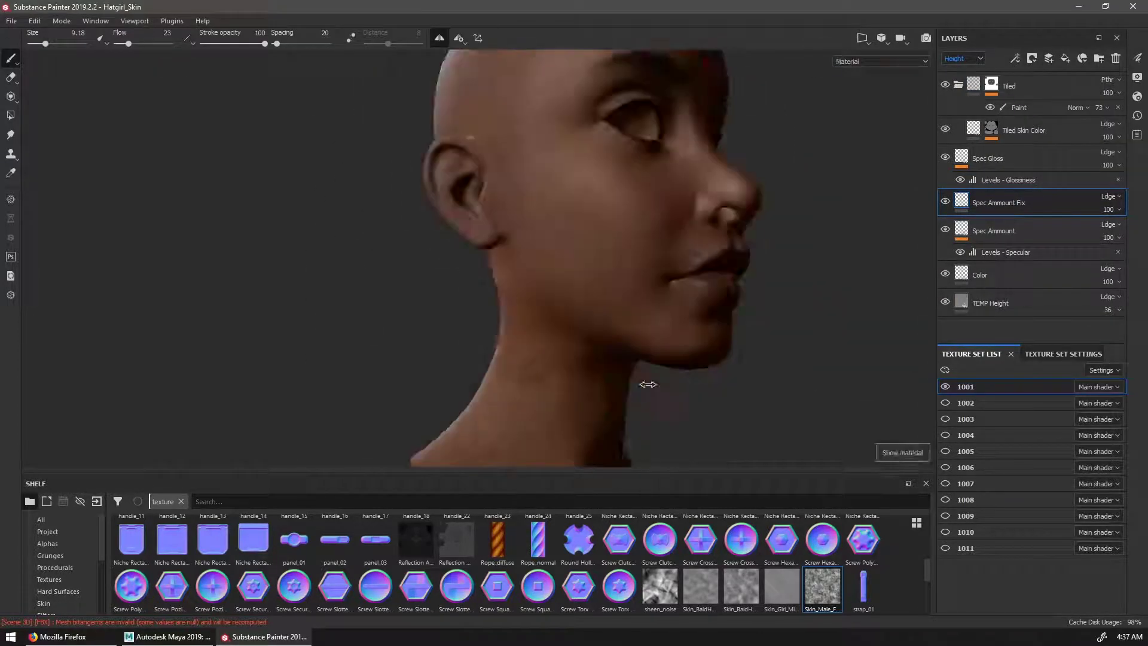
pyautogui.rightClick(648, 384)
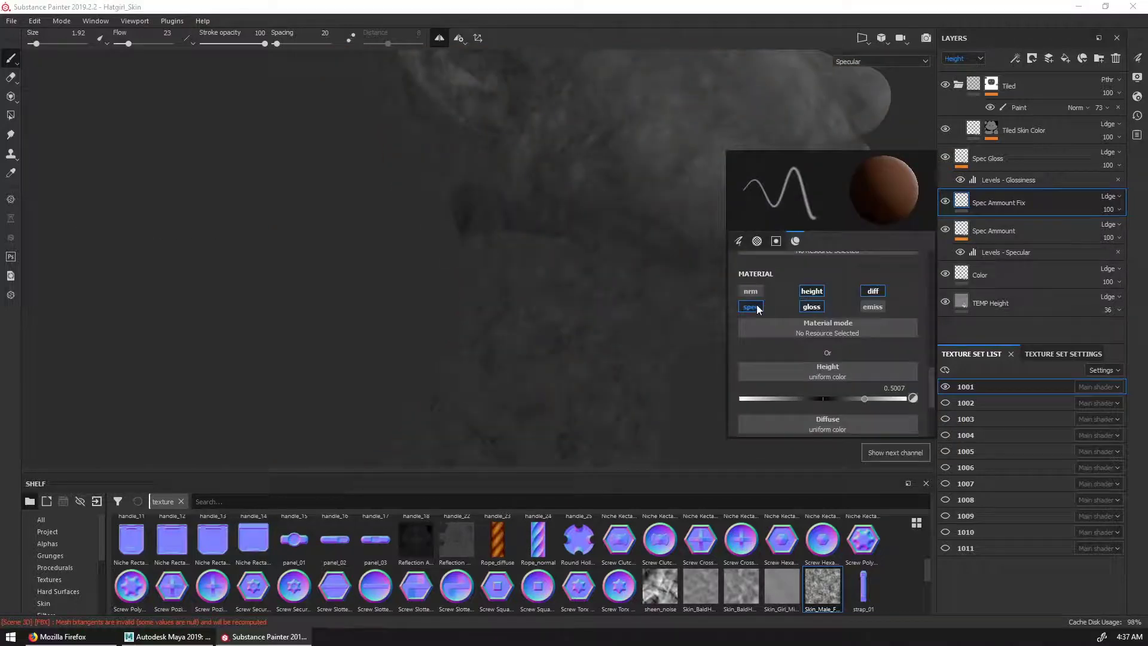
pyautogui.rightClick(633, 153)
pyautogui.rightClick(567, 248)
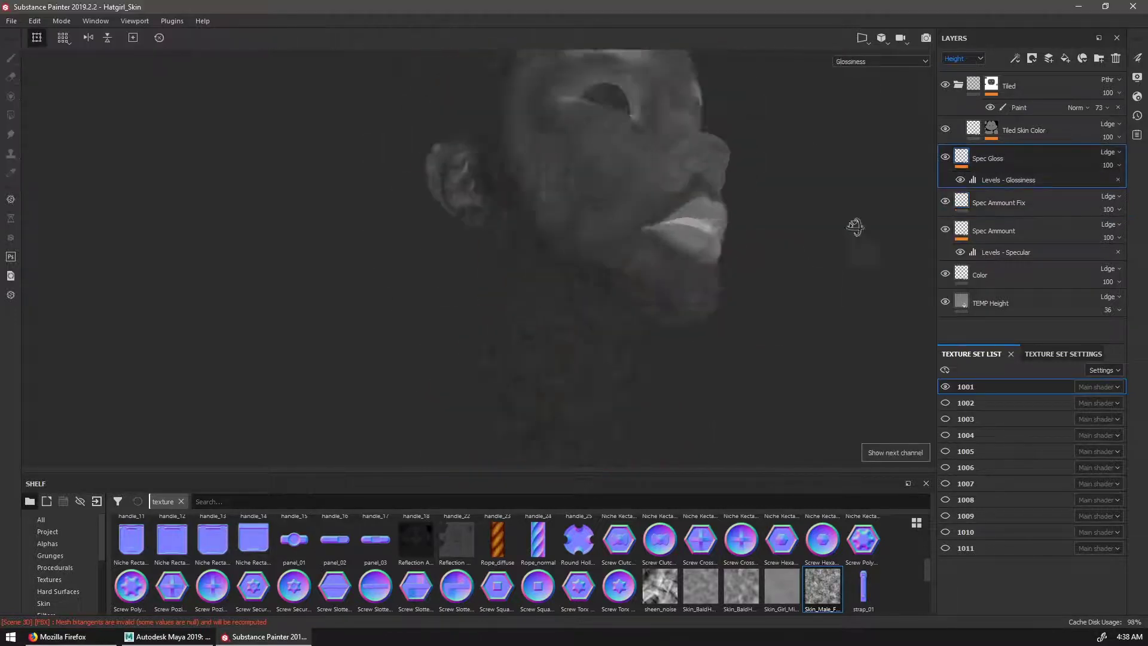
# Name the new layer Spec Gloss Fix and paint over the glossiness seam behind the jaw
pyautogui.write('x')
pyautogui.press('Return')
pyautogui.rightClick(744, 311)
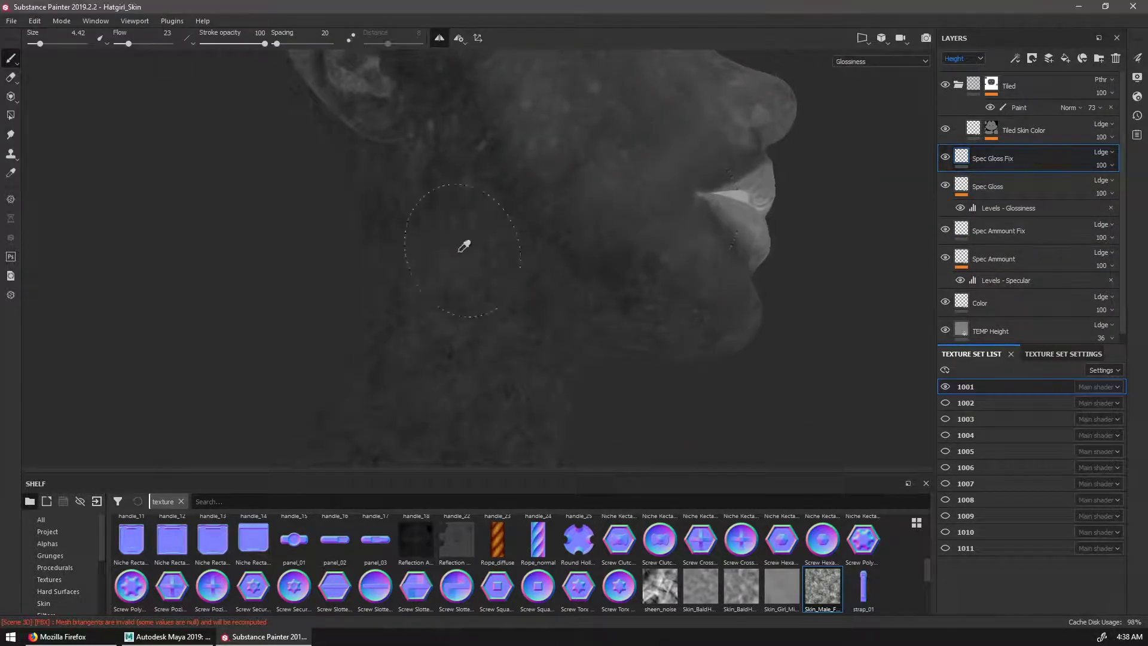
pyautogui.rightClick(553, 330)
pyautogui.rightClick(578, 450)
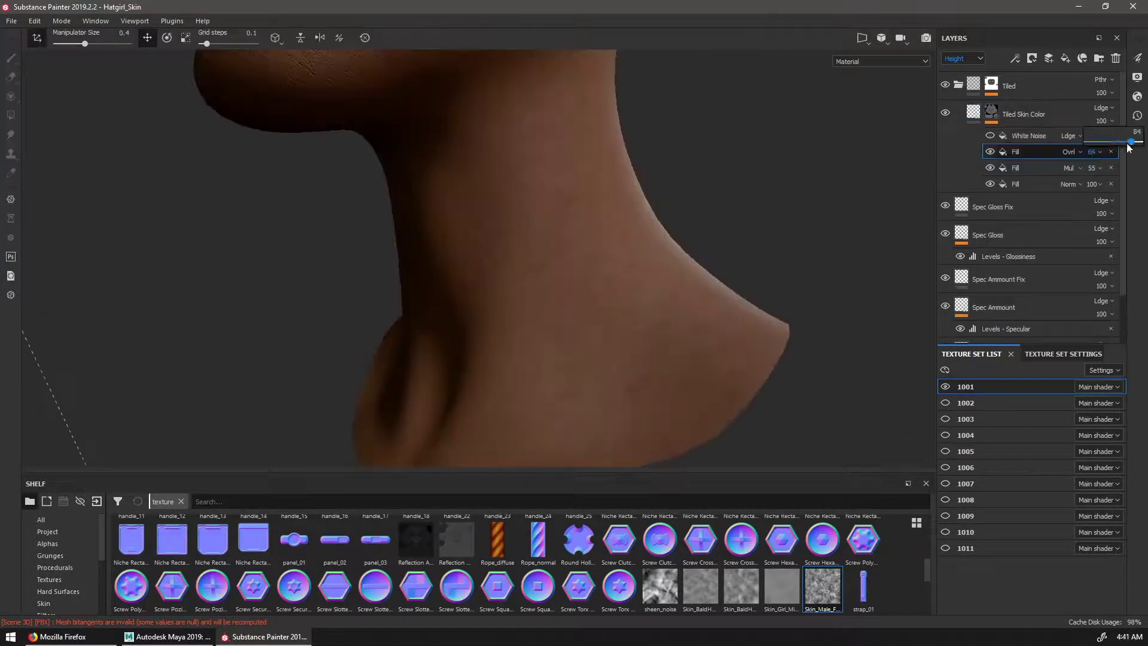
# In the Tiled Skin Color mask, set the Multiply fill's opacity to 78 and adjust the White Noise opacity
pyautogui.moveTo(1143, 164); pyautogui.dragTo(1125, 159)
pyautogui.click(1097, 135)
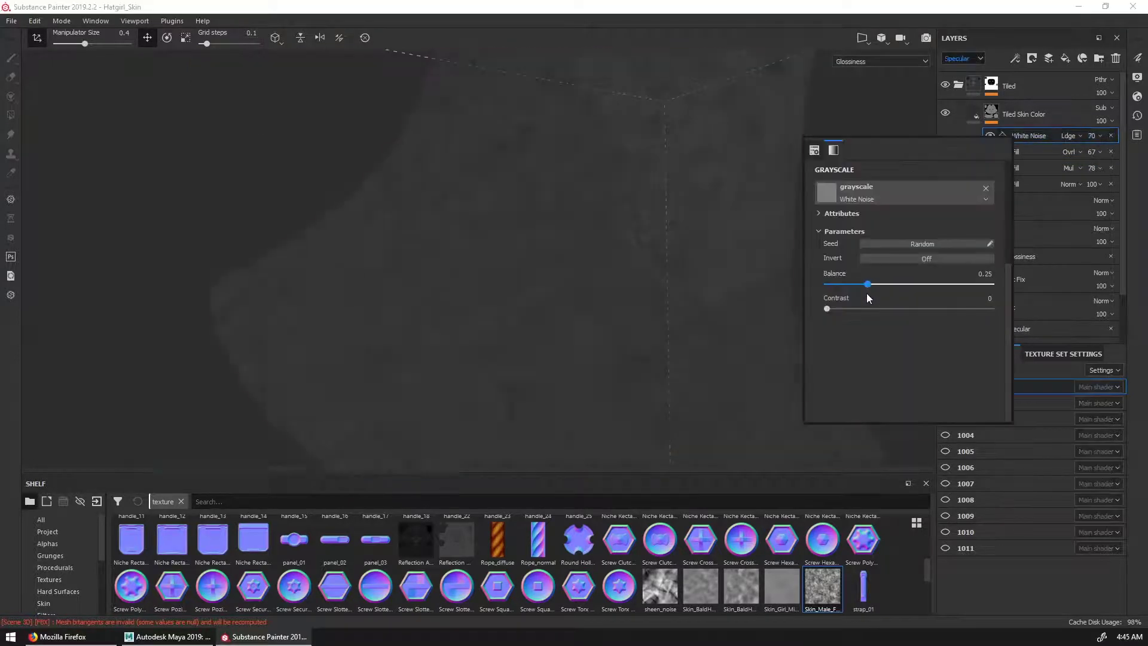
pyautogui.click(1078, 130)
# Check the tiled skin detail on the neck and face in the diffuse channel and in full material view
pyautogui.keyDown('alt'); pyautogui.moveTo(981, 166); pyautogui.dragTo(771, 283); pyautogui.keyUp('alt')
pyautogui.press('c')
pyautogui.press('c')
pyautogui.scroll(3, 695, 283)
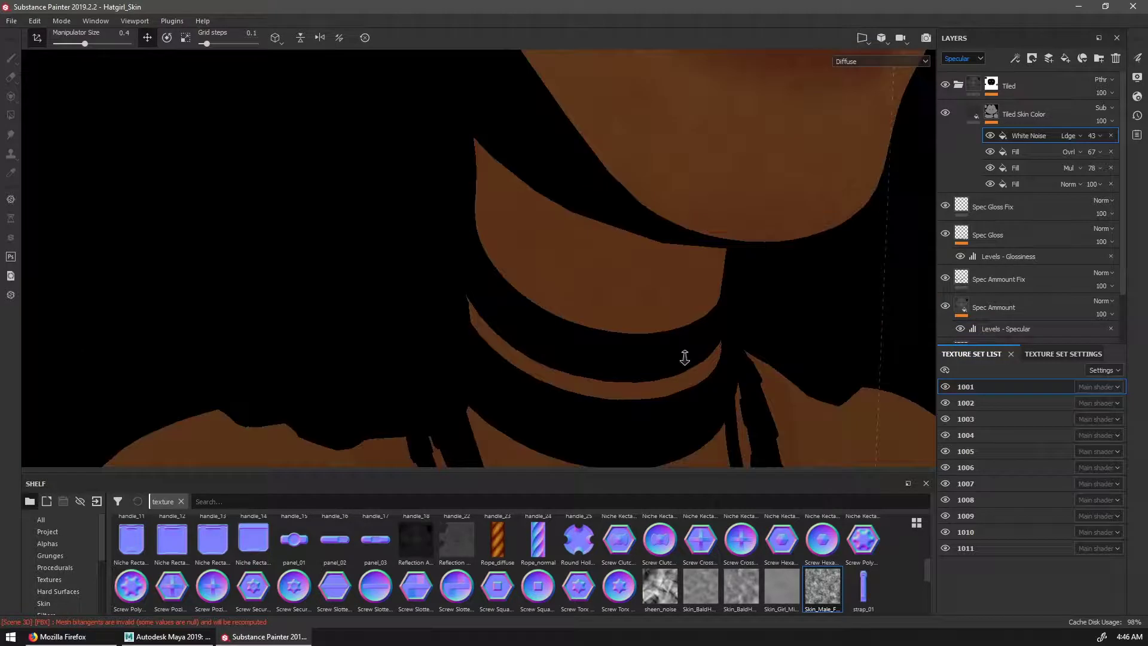
pyautogui.keyDown('alt'); pyautogui.moveTo(695, 283); pyautogui.dragTo(736, 240); pyautogui.keyUp('alt')
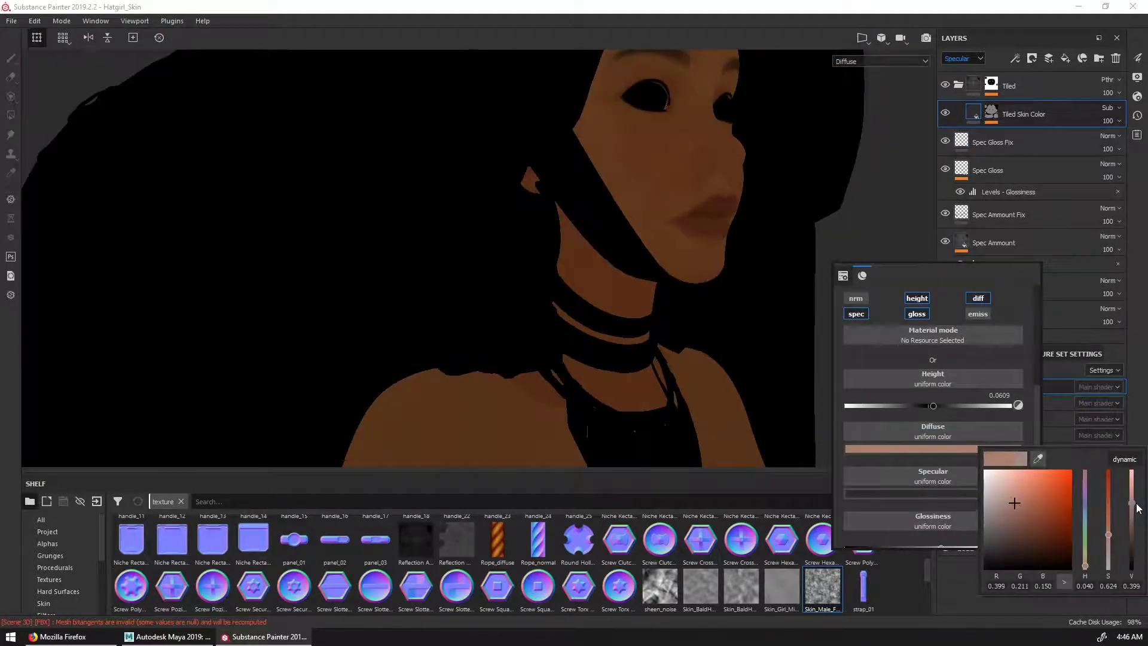
pyautogui.press('m')
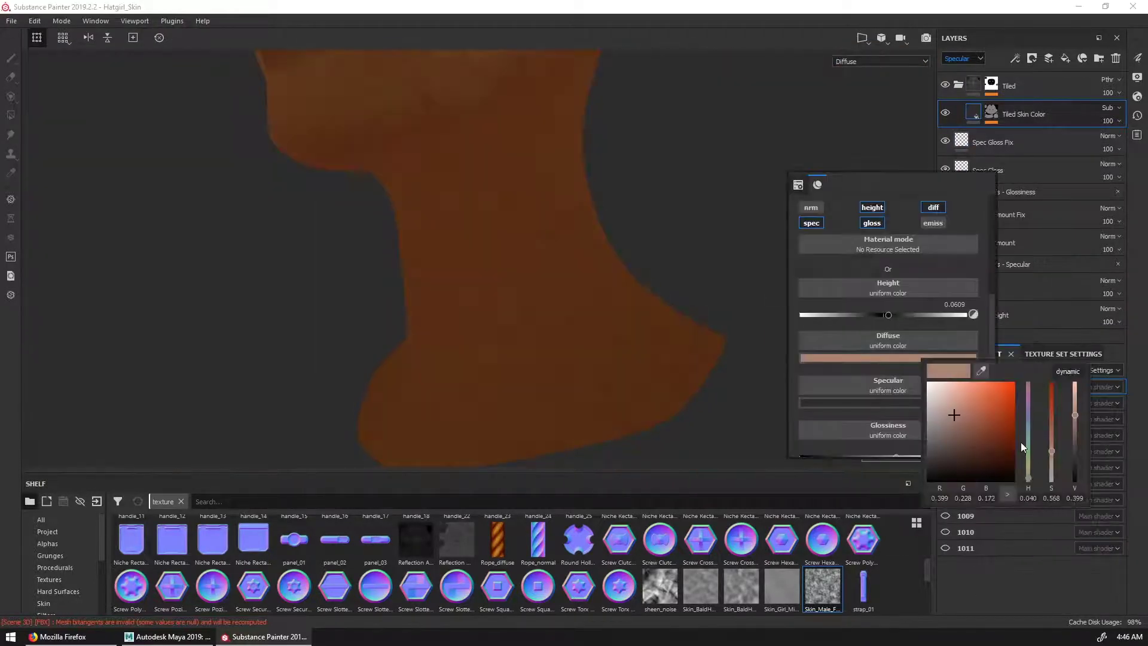
pyautogui.press('m')
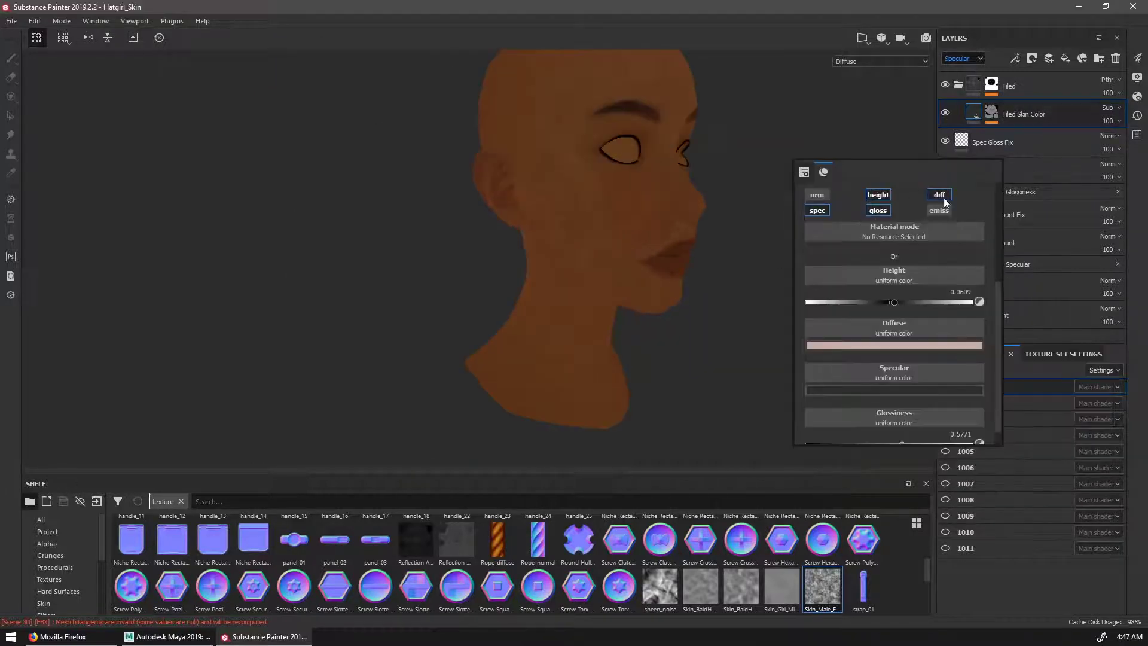
# Duplicate Tiled Skin Color, restore the copy's name to Tiled Skin Color, and rename the original Tiled Skin Color Utility
pyautogui.hotkey('ctrl', 'd')
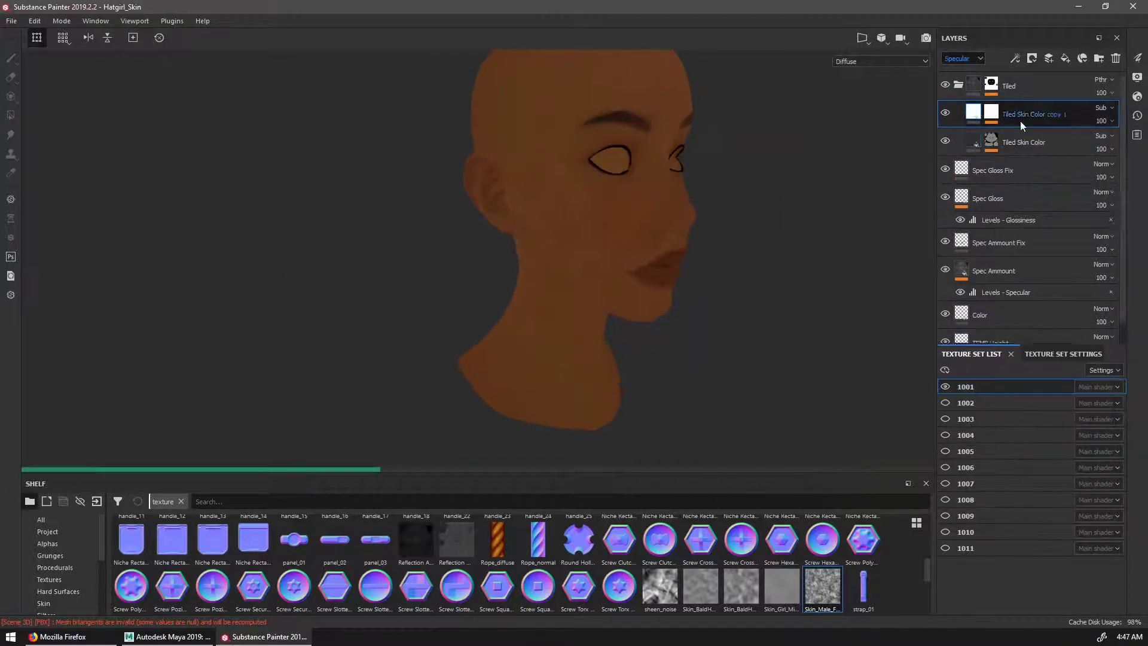
pyautogui.press('BackSpace')
pyautogui.press('BackSpace')
pyautogui.press('BackSpace')
pyautogui.doubleClick(1010, 142)
pyautogui.write('Utility')
# Reset the Tiled Skin Color mask to plain black and select White Noise in the Tiled Skin Color Utility mask
pyautogui.click(992, 140)
pyautogui.rightClick(991, 109)
pyautogui.click(1032, 226)
pyautogui.click(1028, 161)
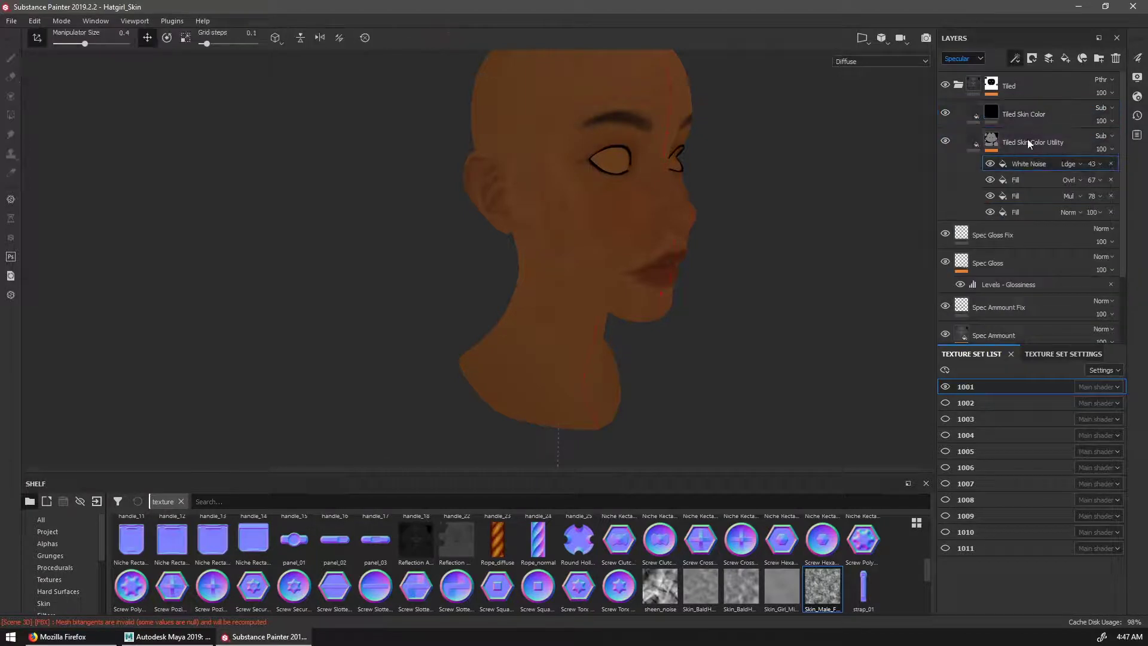
# Add a fill to the Tiled Skin Color mask and source it from the Tiled Skin Color Utility mask anchor point
pyautogui.rightClick(991, 113)
pyautogui.click(1027, 150)
pyautogui.rightClick(701, 179)
pyautogui.click(792, 230)
pyautogui.keyDown('alt'); pyautogui.moveTo(724, 232); pyautogui.dragTo(748, 254); pyautogui.keyUp('alt')
# Move the Tiled Skin Color layer out of the Tiled folder to the top of the layer stack
pyautogui.click(991, 122)
pyautogui.click(974, 112)
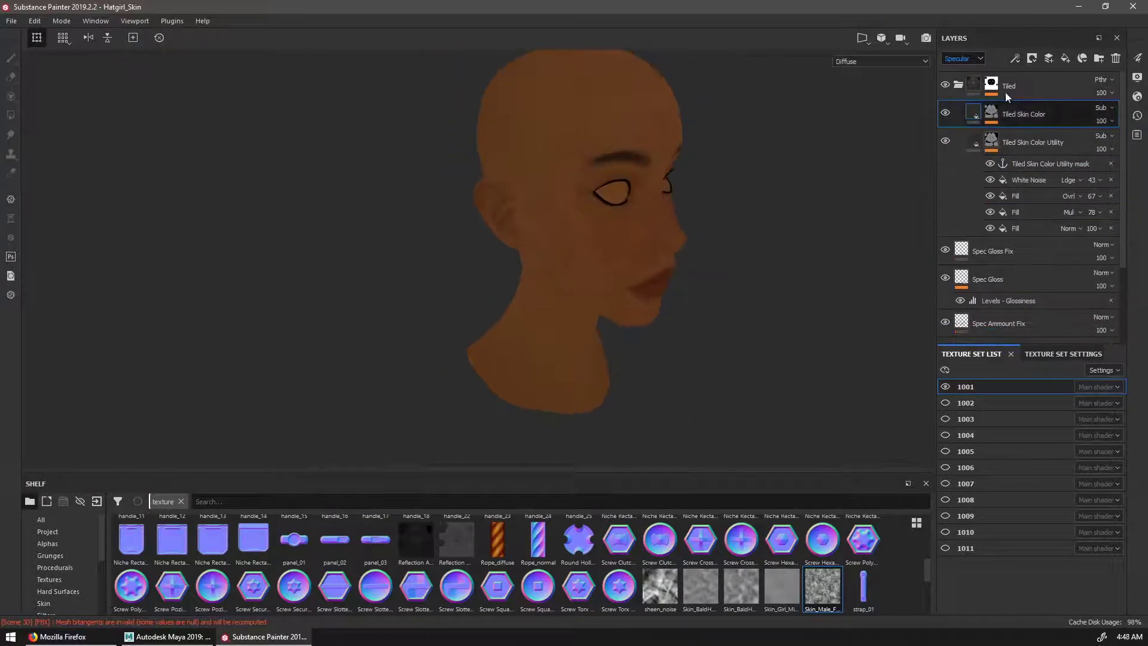
pyautogui.moveTo(975, 121); pyautogui.dragTo(1023, 141)
pyautogui.moveTo(994, 74); pyautogui.dragTo(993, 74)
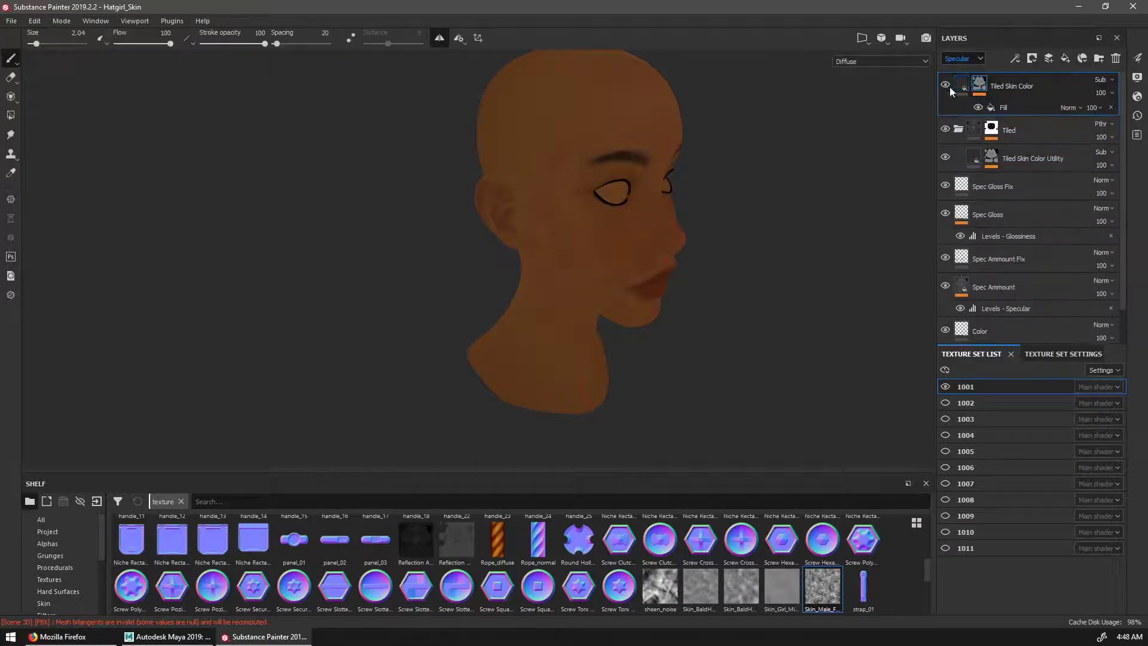
# Restrict the Tiled Skin Color layer to the diffuse channel and open its diffuse color for editing
pyautogui.click(960, 85)
pyautogui.rightClick(777, 116)
pyautogui.keyDown('alt'); pyautogui.click(916, 161); pyautogui.keyUp('alt')
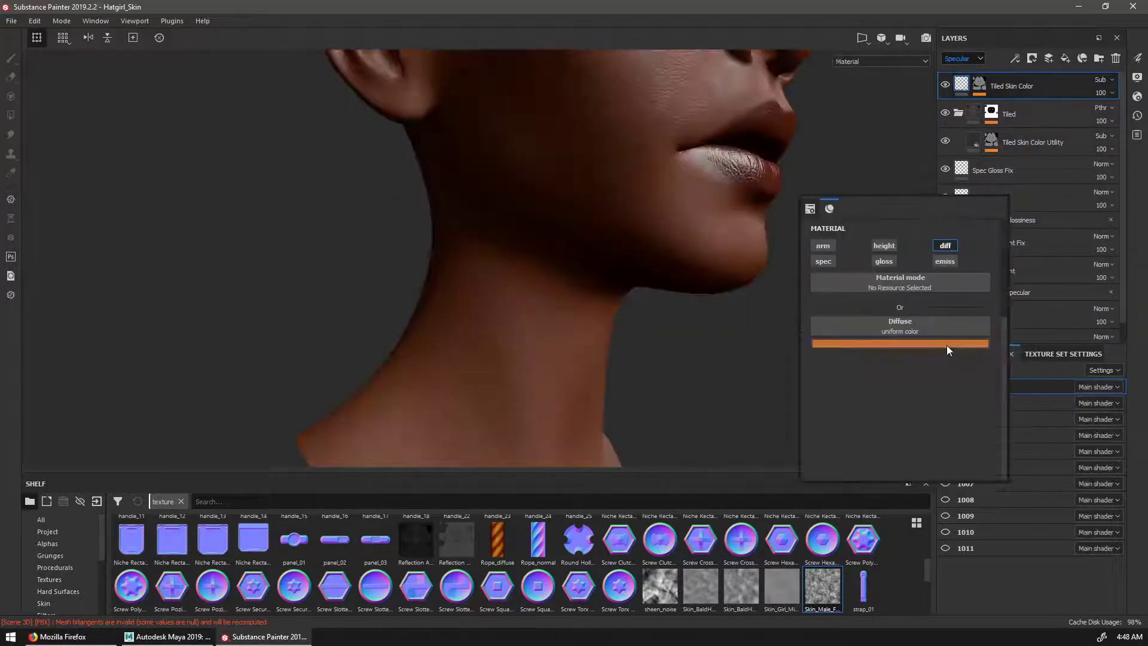
pyautogui.click(946, 346)
# Rename the Tiled folder to Tiled Utility
pyautogui.doubleClick(1009, 113)
pyautogui.write('Utility')
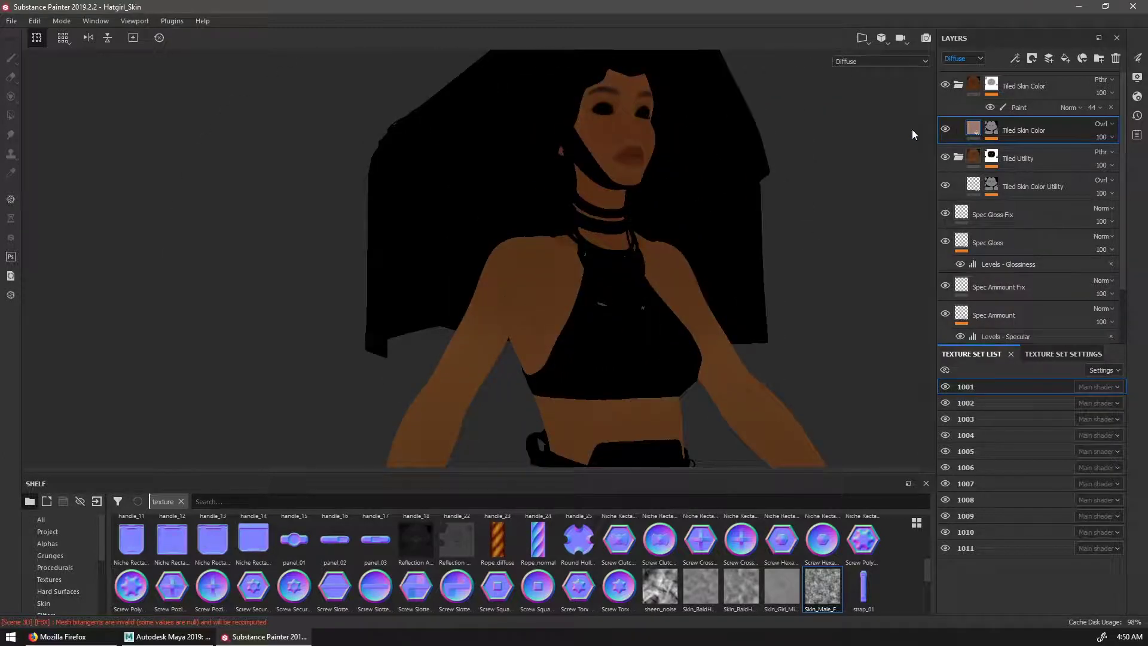
# Instantiate the Tiled Skin Color Utility layer across texture sets 1002 to 1010
pyautogui.click(957, 85)
pyautogui.click(958, 85)
pyautogui.click(1062, 114)
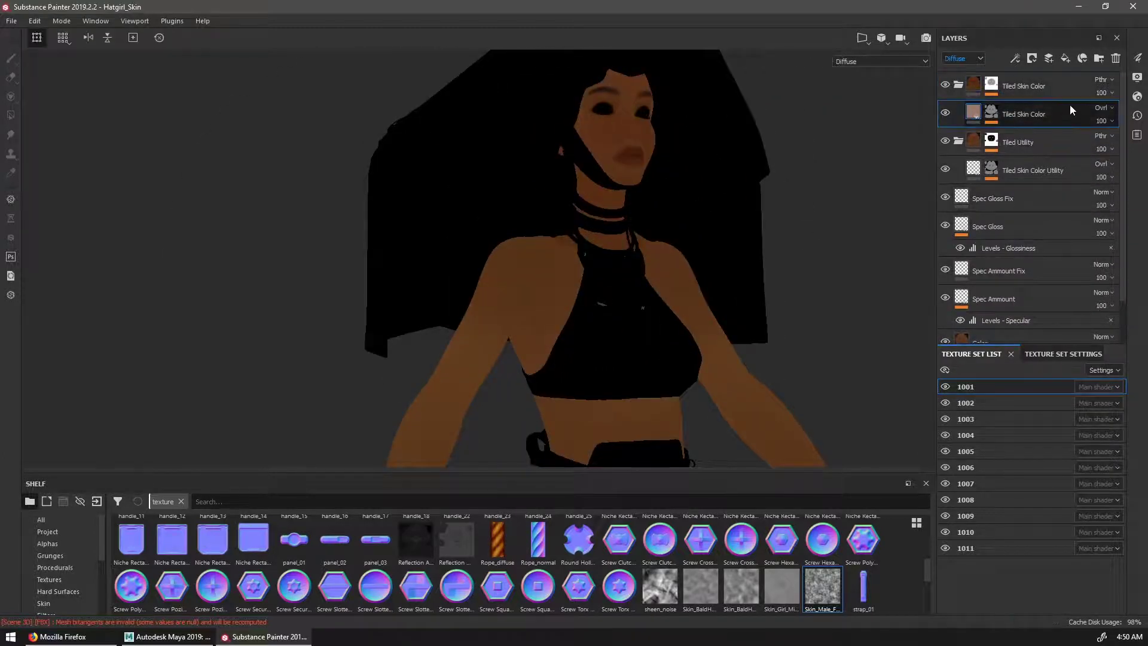
pyautogui.rightClick(1070, 105)
pyautogui.rightClick(1038, 164)
pyautogui.click(1058, 415)
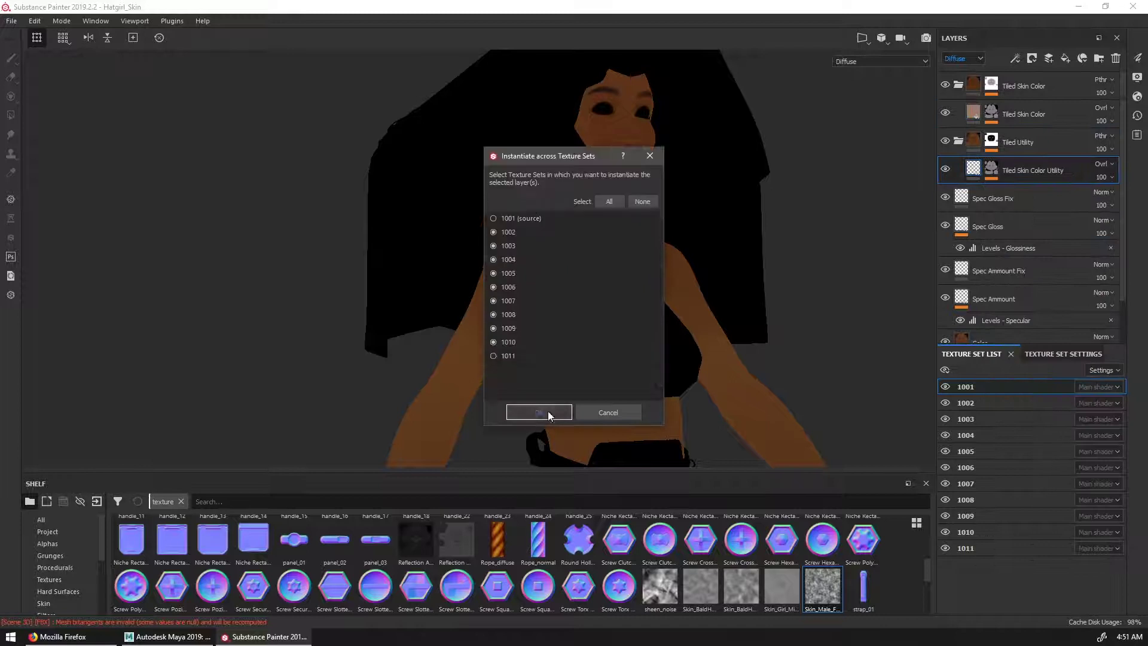
pyautogui.click(539, 412)
# Instantiate the Tiled Skin Color layer across the other skin texture sets
pyautogui.scroll(2, 795, 329)
pyautogui.scroll(2, 795, 329)
pyautogui.rightClick(1017, 114)
pyautogui.click(1057, 365)
pyautogui.click(539, 412)
# Try a copy of the Tiled Skin Color layer in place of the instanced one and examine its mask fill
pyautogui.click(991, 112)
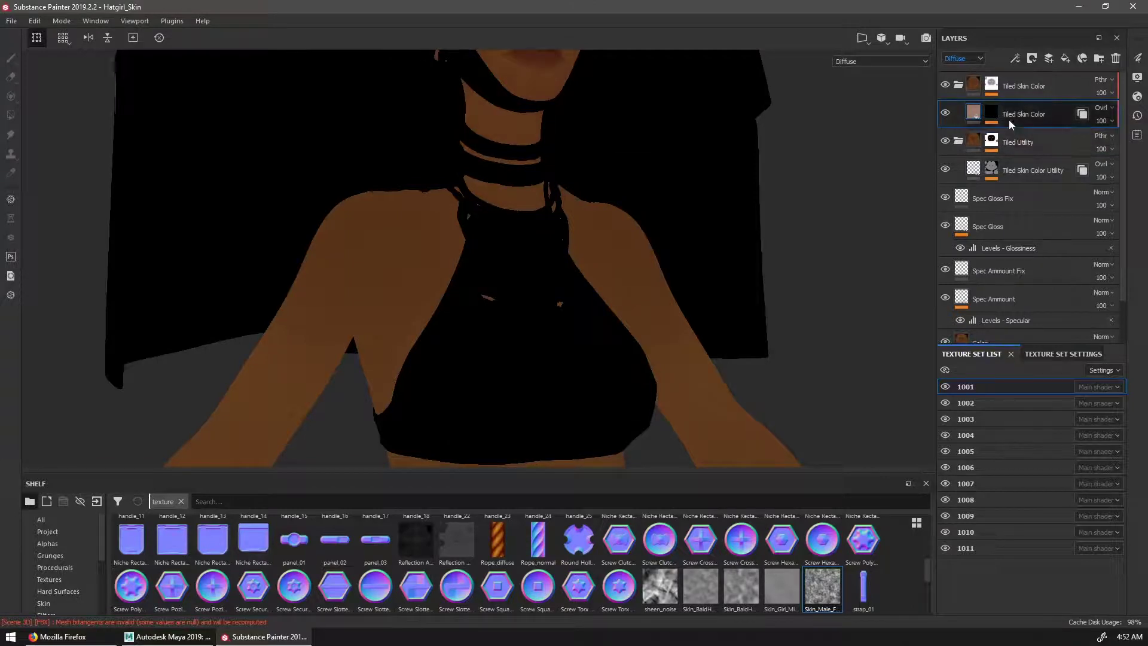
pyautogui.click(1066, 123)
pyautogui.keyDown('alt'); pyautogui.moveTo(669, 305); pyautogui.dragTo(736, 390); pyautogui.keyUp('alt')
pyautogui.keyDown('alt'); pyautogui.moveTo(735, 390); pyautogui.dragTo(747, 455, button='middle'); pyautogui.keyUp('alt')
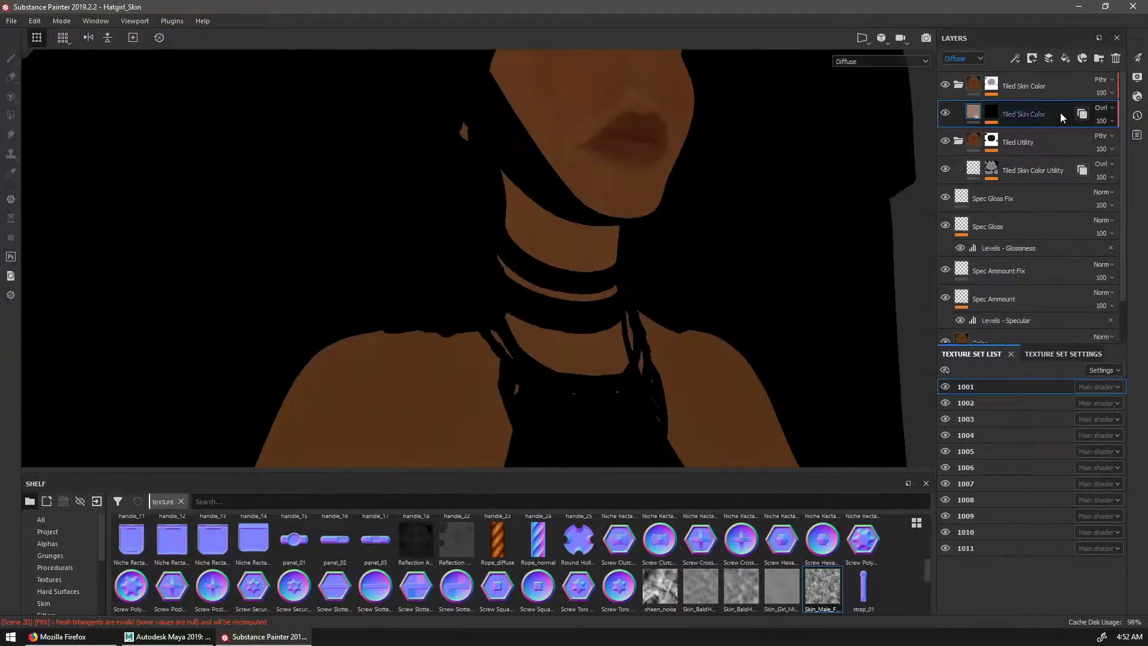
pyautogui.click(1025, 159)
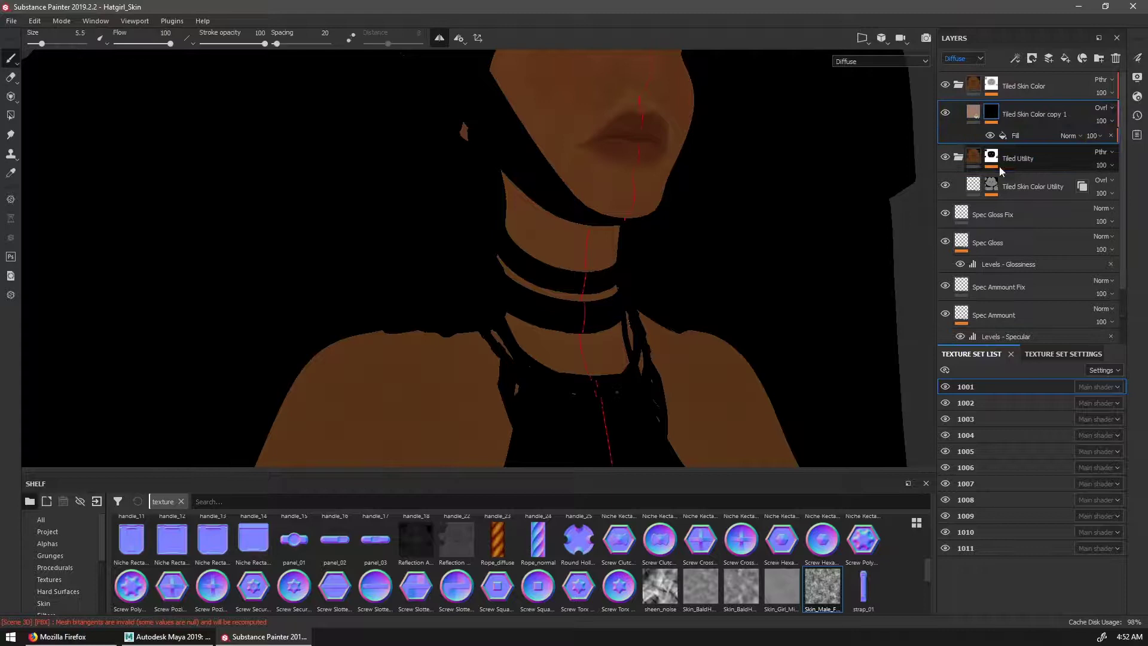
pyautogui.click(992, 227)
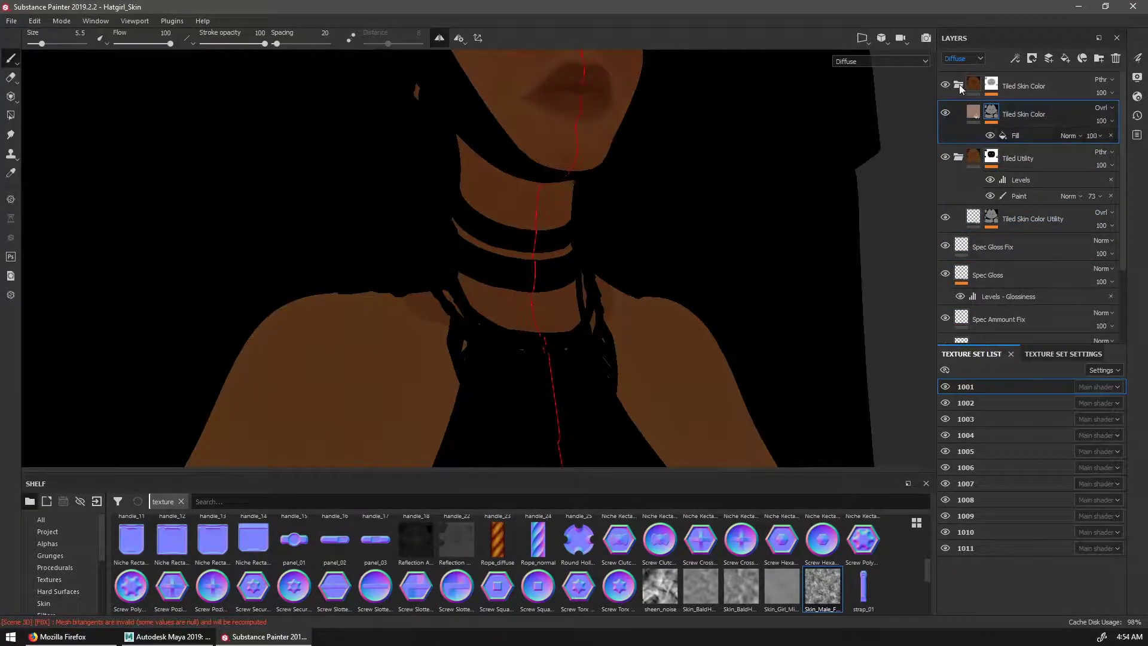
# Group the Tiled Skin Color and Tiled Utility folders into a folder named Tiled Skin with Passthrough blending for specular
pyautogui.click(960, 86)
pyautogui.click(960, 114)
pyautogui.hotkey('ctrl', 'g')
pyautogui.click(963, 58)
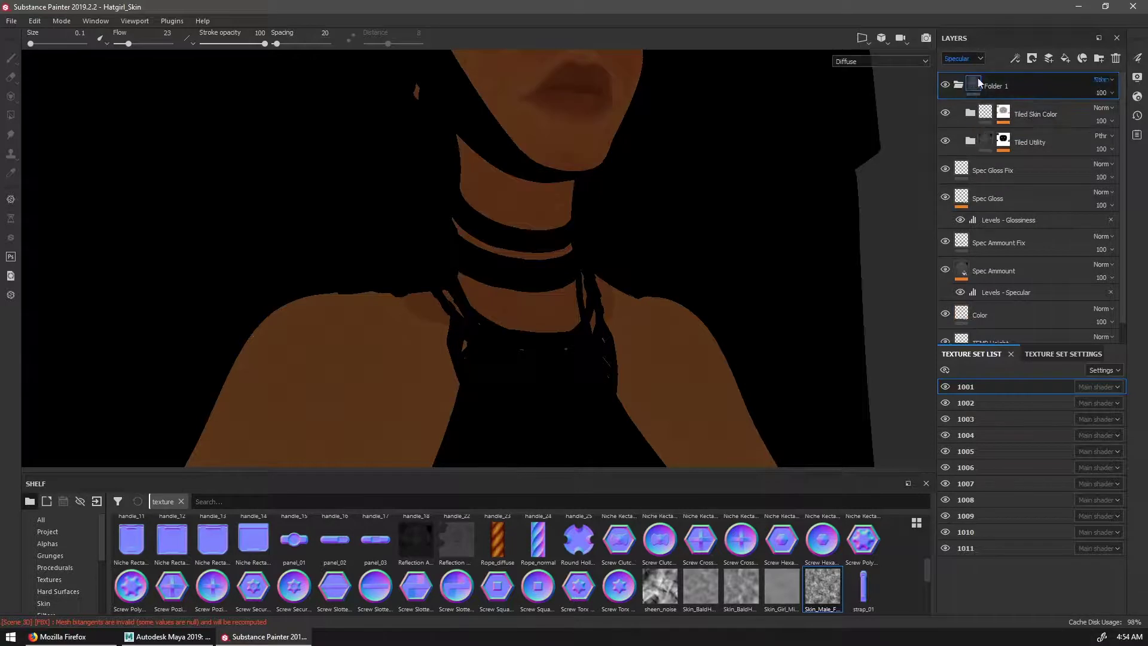
pyautogui.write('Tiled Skin')
pyautogui.press('Return')
# Instantiate the Tiled Skin folder from texture set 1001 across the other skin texture sets
pyautogui.rightClick(1017, 84)
pyautogui.click(1029, 299)
pyautogui.click(520, 411)
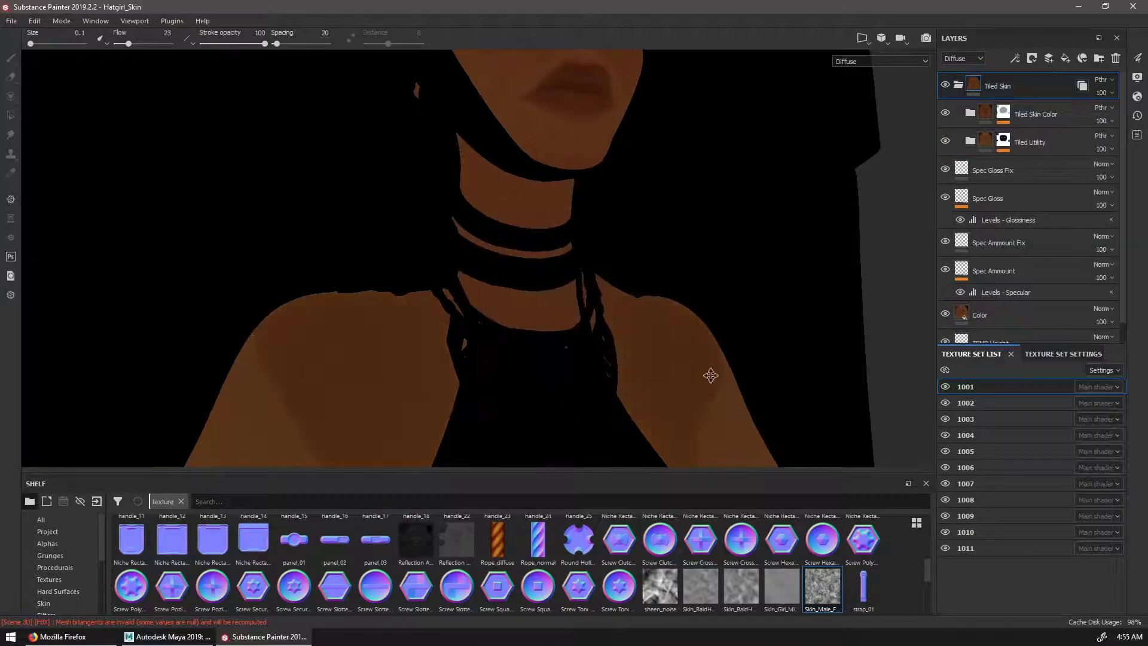
# On texture set 1002, prepare the specular-only Spec Flood Instant layer with a uniform color and instantiate it across the other sets
pyautogui.click(969, 402)
pyautogui.rightClick(989, 92)
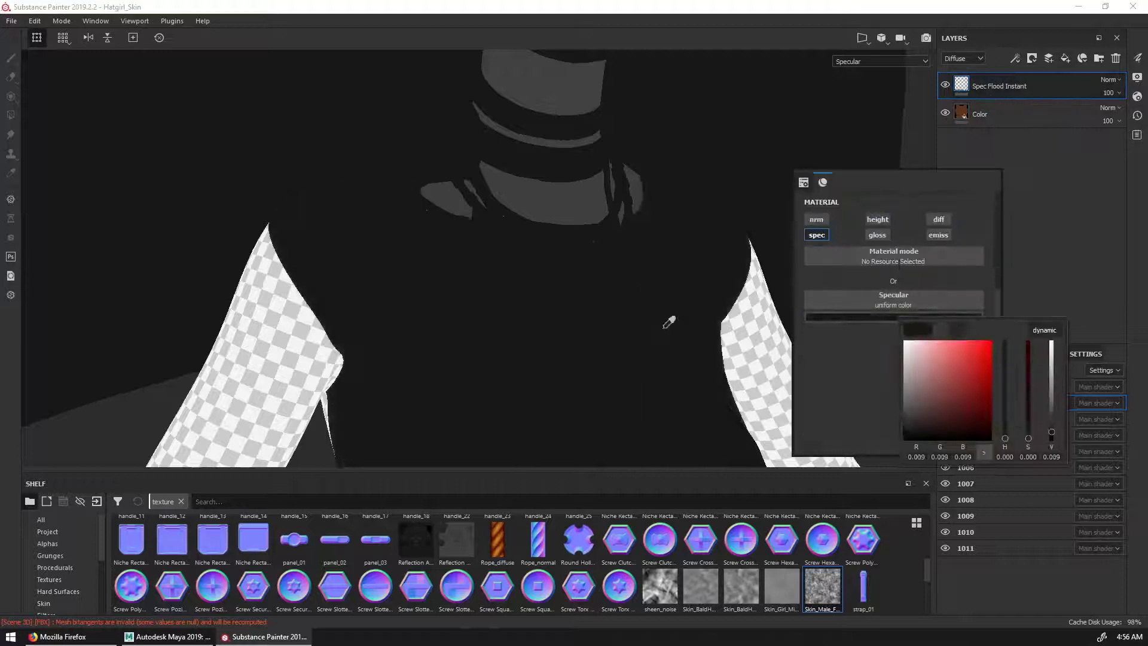
pyautogui.click(862, 302)
pyautogui.click(565, 468)
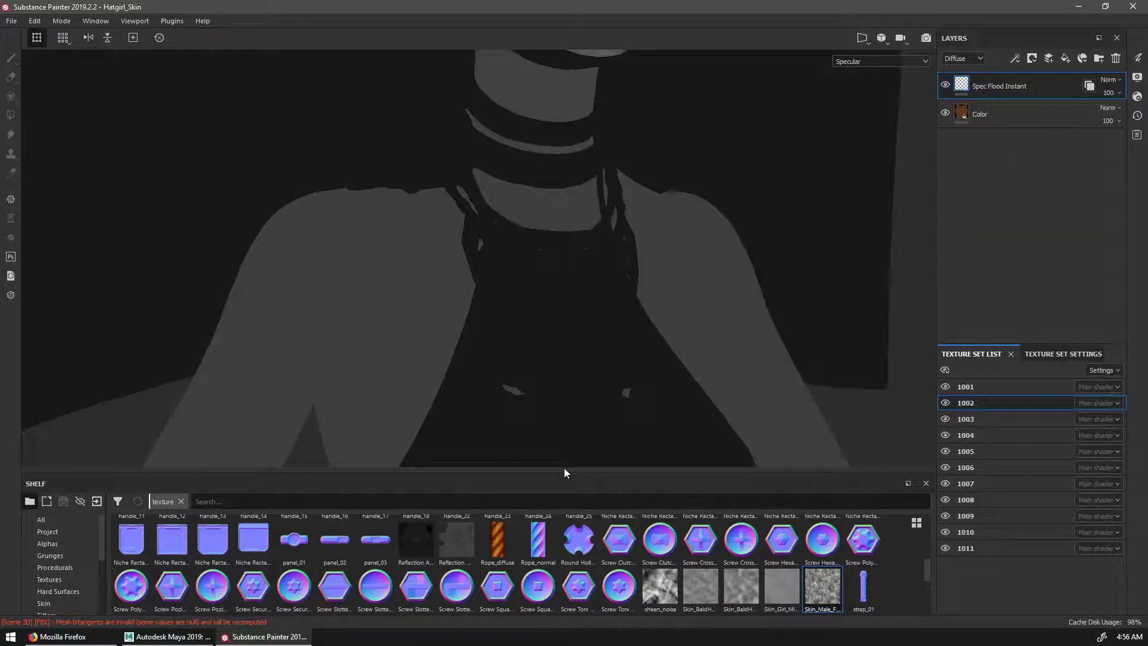
# Add a fill layer named Gloss Flood Instant on texture set 1002 and limit it to a uniform glossiness value
pyautogui.press('c')
pyautogui.keyDown('alt'); pyautogui.moveTo(744, 218); pyautogui.dragTo(647, 274); pyautogui.keyUp('alt')
pyautogui.click(1066, 58)
pyautogui.doubleClick(990, 86)
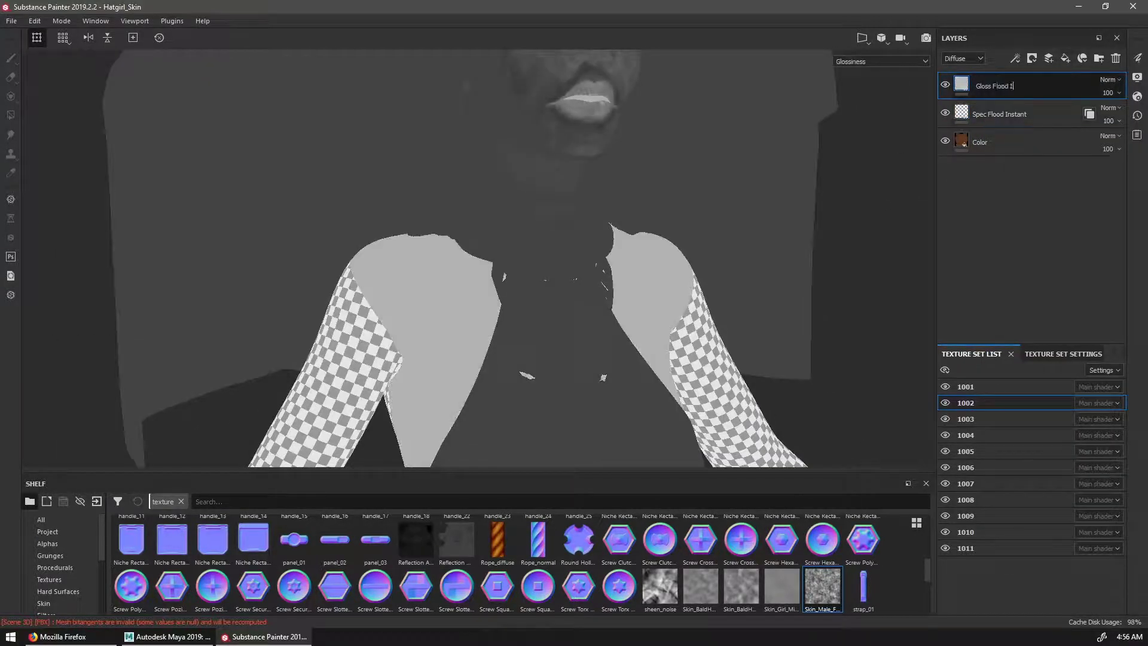
pyautogui.write('Gloss Flood Instant')
pyautogui.press('Return')
pyautogui.rightClick(901, 92)
pyautogui.keyDown('alt'); pyautogui.click(986, 158); pyautogui.keyUp('alt')
pyautogui.moveTo(989, 250); pyautogui.dragTo(1003, 248)
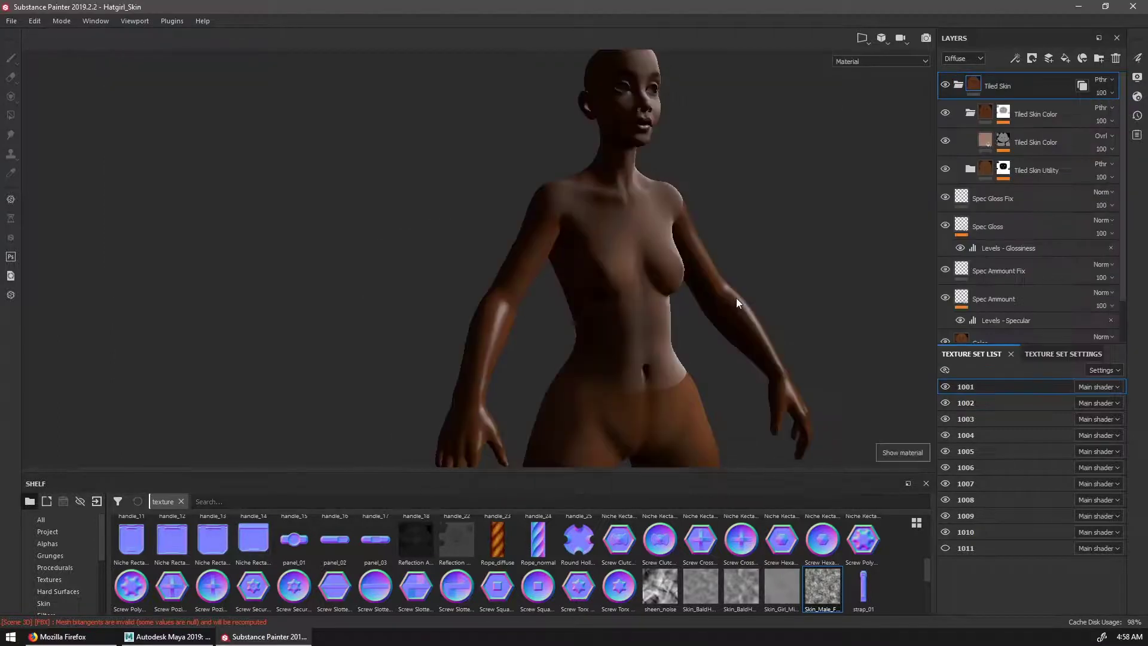
# Try to instantiate the Gloss Flood Instant layer from texture set 1002 across the other sets
pyautogui.click(987, 403)
pyautogui.press('c')
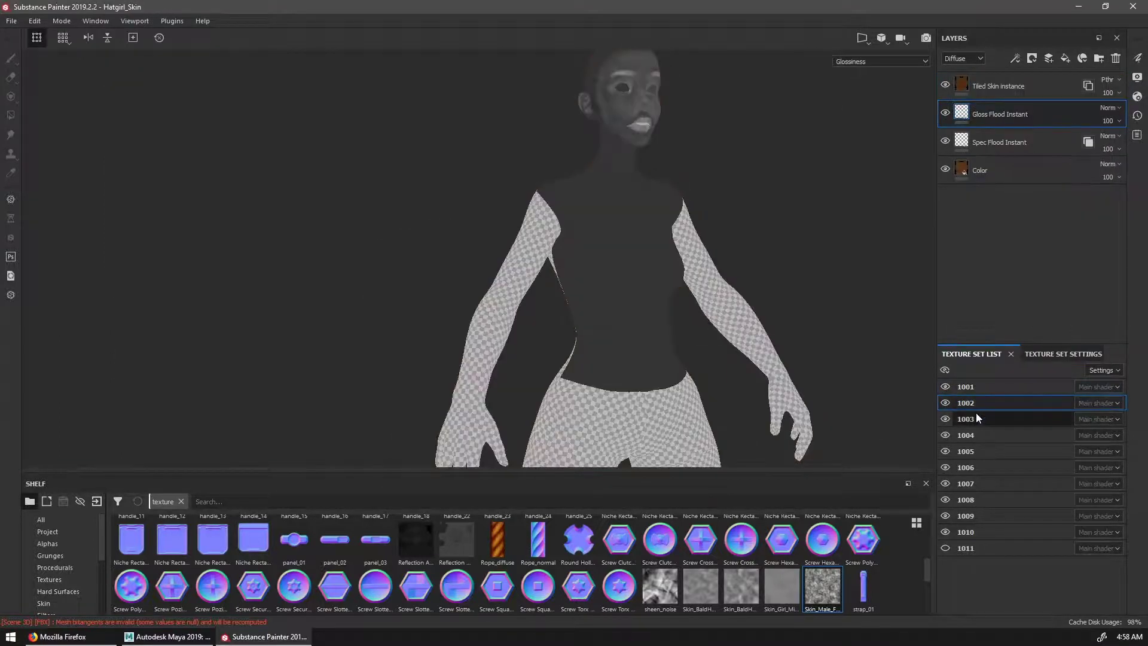
pyautogui.click(960, 85)
pyautogui.rightClick(1017, 114)
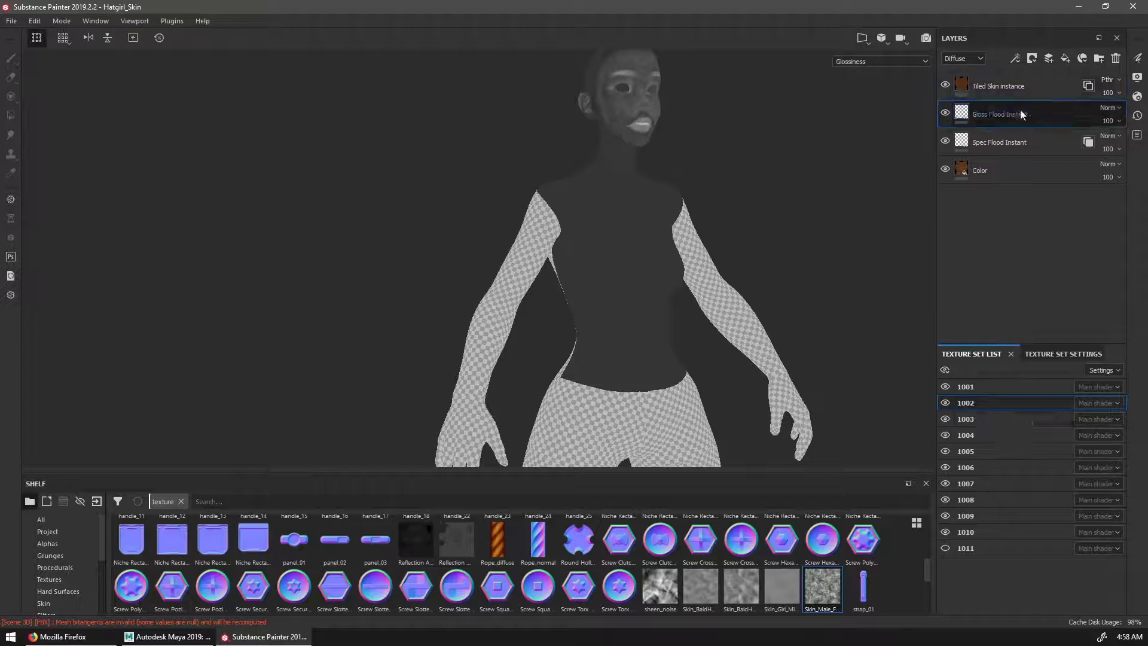
pyautogui.click(1029, 491)
pyautogui.click(540, 412)
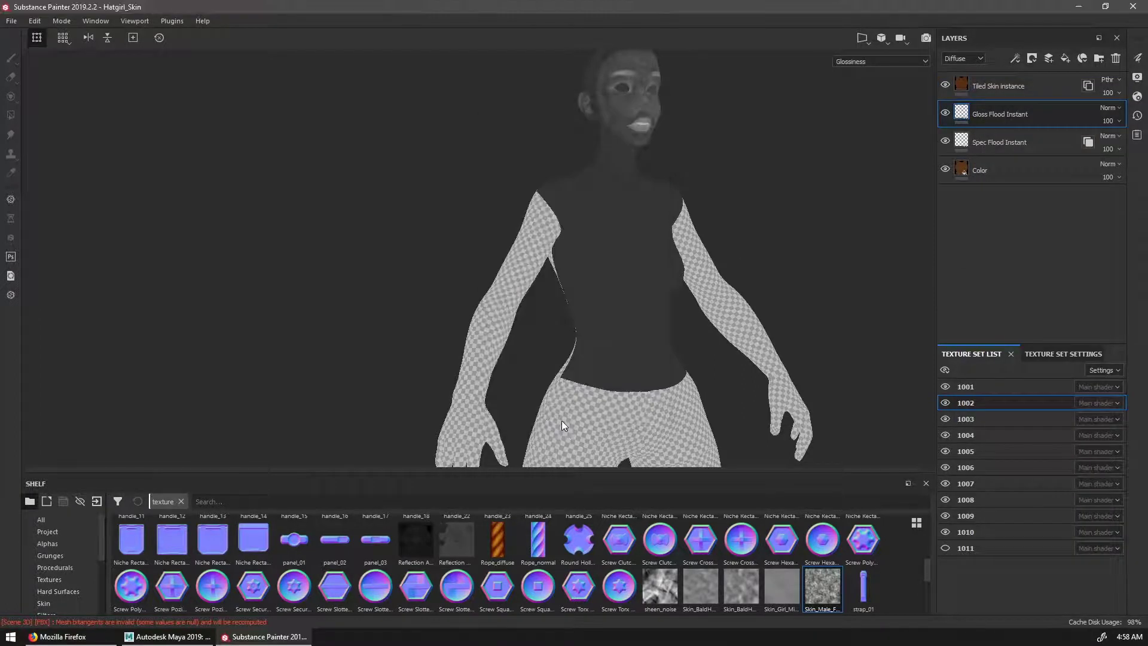
pyautogui.click(1039, 119)
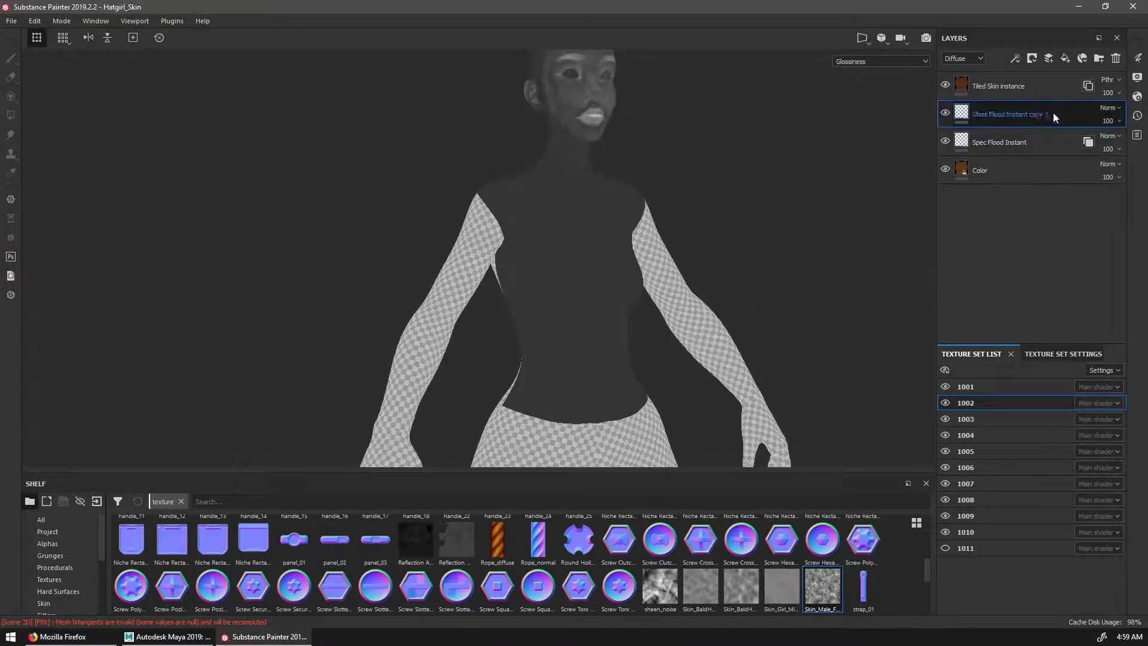
# Instantiate the Gloss Flood Instant layer across texture sets 1003 to 1010, leaving out 1001 and 1011
pyautogui.rightClick(1063, 112)
pyautogui.click(1029, 491)
pyautogui.click(495, 167)
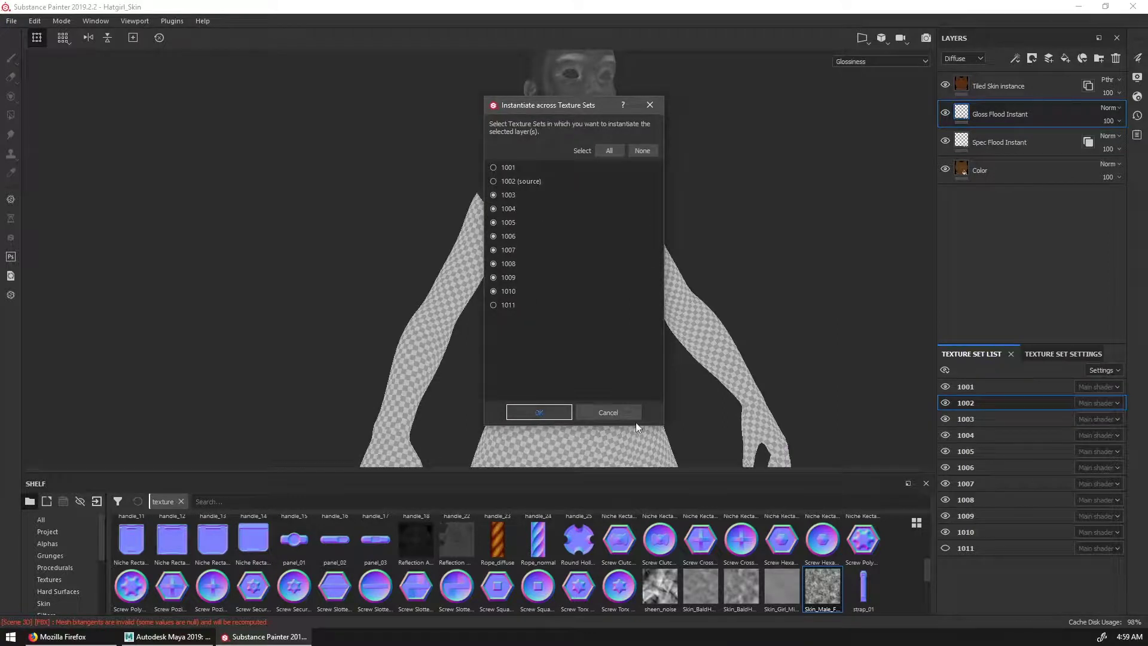
pyautogui.click(542, 414)
# Move the Tiled Skin instance to the top of the layer stack in texture sets 1003 to 1010
pyautogui.click(1006, 420)
pyautogui.moveTo(1005, 114); pyautogui.dragTo(1000, 81)
pyautogui.click(1011, 435)
pyautogui.click(1005, 452)
pyautogui.click(1001, 467)
pyautogui.moveTo(995, 114); pyautogui.dragTo(1001, 82)
pyautogui.keyDown('alt'); pyautogui.moveTo(574, 311); pyautogui.dragTo(574, 245, button='middle'); pyautogui.keyUp('alt')
pyautogui.scroll(-5, 574, 257)
pyautogui.click(1005, 484)
pyautogui.click(1002, 500)
pyautogui.moveTo(1012, 114); pyautogui.dragTo(996, 82)
pyautogui.click(994, 516)
pyautogui.click(986, 534)
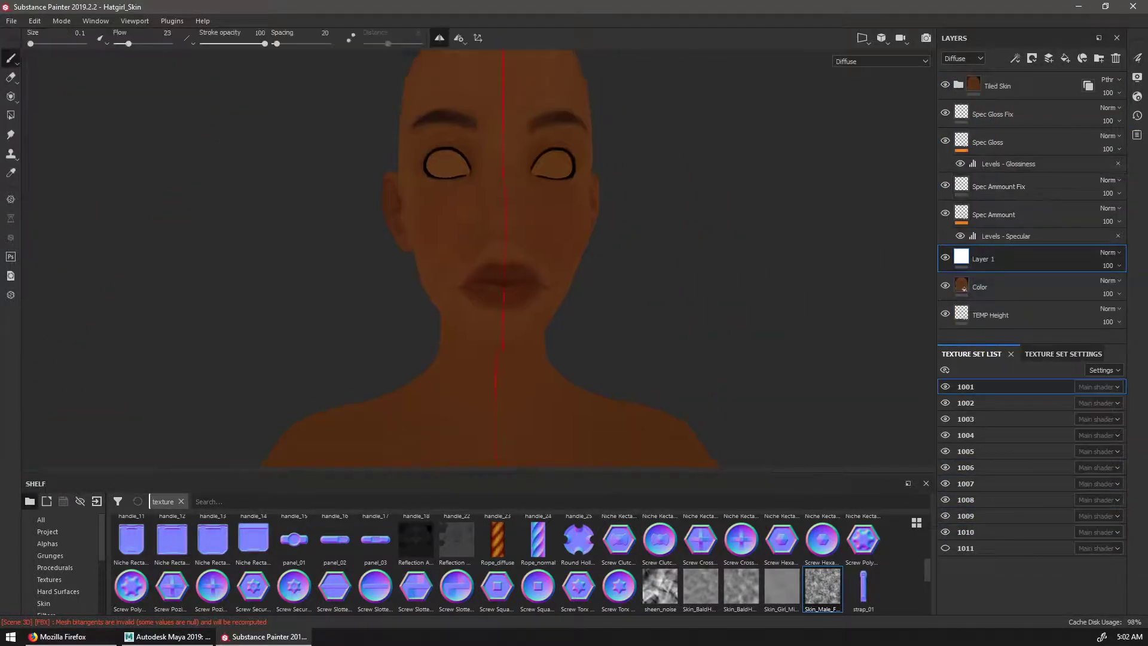
# Sample a skin tone from the face and adjust it as the diffuse-only brush color for Layer 1 on texture set 1001
pyautogui.scroll(2, 514, 257)
pyautogui.press('p')
pyautogui.click(600, 268)
pyautogui.rightClick(639, 239)
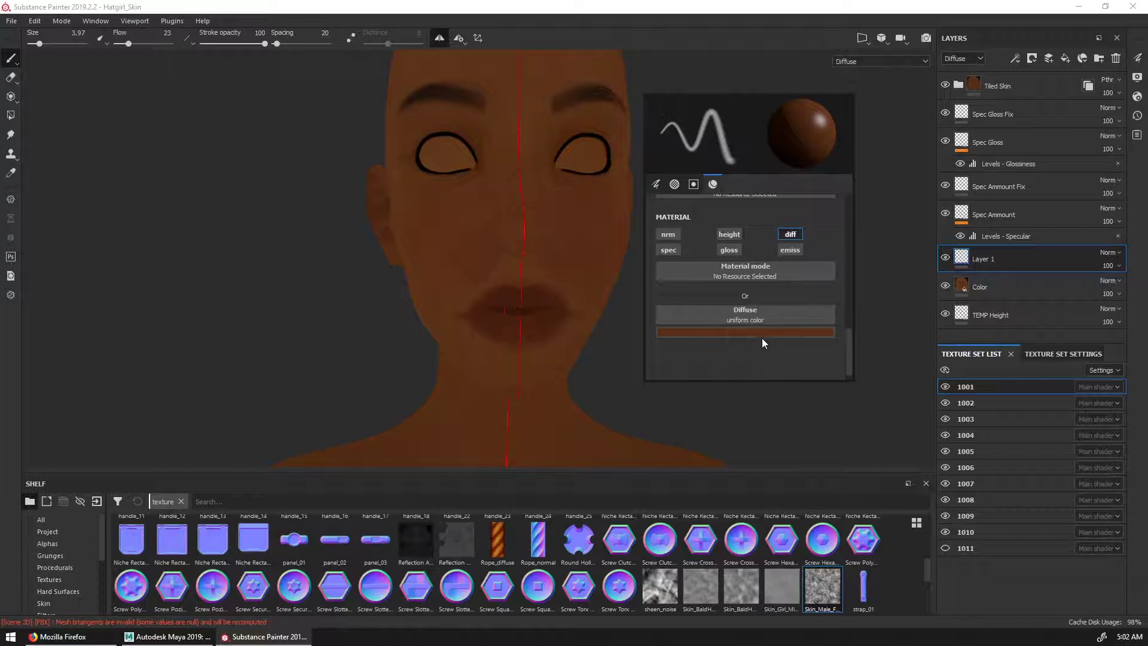
pyautogui.rightClick(568, 336)
pyautogui.click(659, 430)
pyautogui.click(766, 520)
pyautogui.moveTo(817, 526); pyautogui.dragTo(820, 481)
# Try a stroke across the mouth and cheek with a resized brush
pyautogui.keyDown('ctrl'); pyautogui.moveTo(539, 323); pyautogui.dragTo(592, 323, button='right'); pyautogui.keyUp('ctrl')
pyautogui.moveTo(589, 287)
pyautogui.mouseDown()
pyautogui.moveTo(550, 333)
pyautogui.moveTo(432, 290)
pyautogui.mouseUp()
pyautogui.hotkey('ctrl', 'z')
# Pick new diffuse brush colors and paint color variation around the mouth and chin on Layer 1
pyautogui.rightClick(568, 203)
pyautogui.click(661, 442)
pyautogui.click(751, 478)
pyautogui.moveTo(532, 302)
pyautogui.keyDown('ctrl'); pyautogui.mouseDown()
pyautogui.moveTo(441, 293)
pyautogui.moveTo(564, 383)
pyautogui.mouseUp(); pyautogui.keyUp('ctrl')
pyautogui.rightClick(601, 143)
pyautogui.click(706, 378)
pyautogui.click(770, 470)
pyautogui.rightClick(622, 99)
pyautogui.click(722, 337)
pyautogui.moveTo(490, 311); pyautogui.dragTo(562, 370)
# Paint another diffuse tone across the upper face and set Layer 1 to Overlay at 51% opacity
pyautogui.rightClick(661, 61)
pyautogui.click(805, 299)
pyautogui.click(901, 407)
pyautogui.moveTo(538, 120); pyautogui.dragTo(356, 185)
pyautogui.click(1111, 253)
pyautogui.click(1111, 266)
# Refine the color variation on the side of the face by alternating between eraser and brush with a newly picked diffuse color
pyautogui.press('2')
pyautogui.moveTo(599, 269)
pyautogui.keyDown('alt'); pyautogui.mouseDown()
pyautogui.moveTo(664, 252)
pyautogui.moveTo(705, 328)
pyautogui.moveTo(636, 308)
pyautogui.mouseUp(); pyautogui.keyUp('alt')
pyautogui.press('1')
pyautogui.rightClick(751, 134)
pyautogui.click(855, 386)
pyautogui.click(898, 431)
pyautogui.keyDown('alt'); pyautogui.moveTo(481, 266); pyautogui.dragTo(471, 286); pyautogui.keyUp('alt')
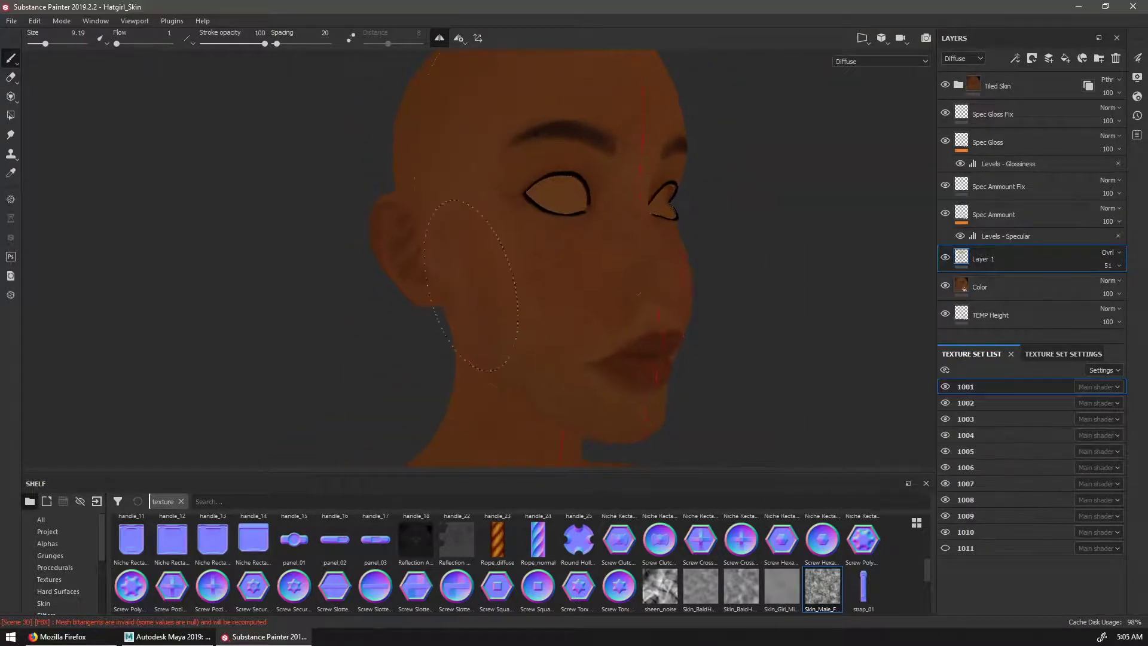
# Lower Layer 1's opacity to 7% and compare the face with the layer hidden and shown
pyautogui.click(946, 257)
pyautogui.press('2')
pyautogui.press('1')
pyautogui.click(1111, 265)
pyautogui.moveTo(1079, 255); pyautogui.dragTo(1091, 259)
pyautogui.keyDown('alt'); pyautogui.moveTo(539, 257); pyautogui.dragTo(687, 263); pyautogui.keyUp('alt')
pyautogui.click(946, 258)
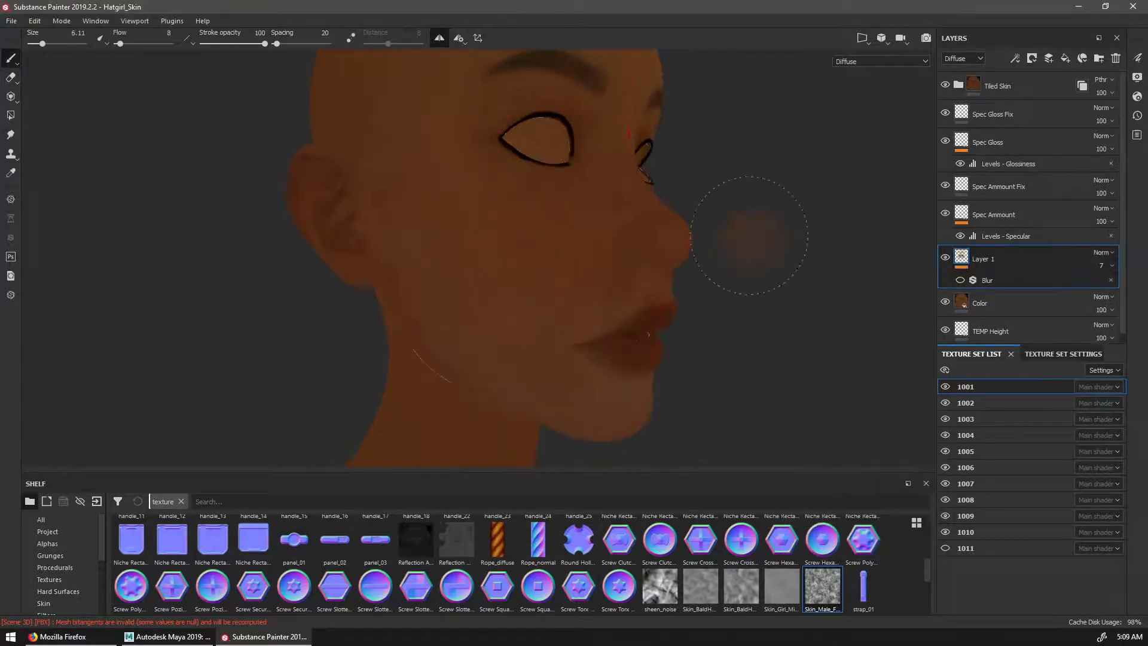
# Shrink the brush to about 3 and pick a new diffuse color for shading the eye area
pyautogui.keyDown('ctrl'); pyautogui.moveTo(756, 243); pyautogui.dragTo(733, 244, button='right'); pyautogui.keyUp('ctrl')
pyautogui.keyDown('alt'); pyautogui.moveTo(838, 281); pyautogui.dragTo(687, 346); pyautogui.keyUp('alt')
pyautogui.keyDown('alt'); pyautogui.moveTo(687, 347); pyautogui.dragTo(664, 359, button='right'); pyautogui.keyUp('alt')
pyautogui.rightClick(862, 317)
pyautogui.click(888, 406)
pyautogui.keyDown('alt'); pyautogui.moveTo(706, 270); pyautogui.dragTo(574, 270); pyautogui.keyUp('alt')
pyautogui.keyDown('alt'); pyautogui.moveTo(574, 269); pyautogui.dragTo(634, 269, button='right'); pyautogui.keyUp('alt')
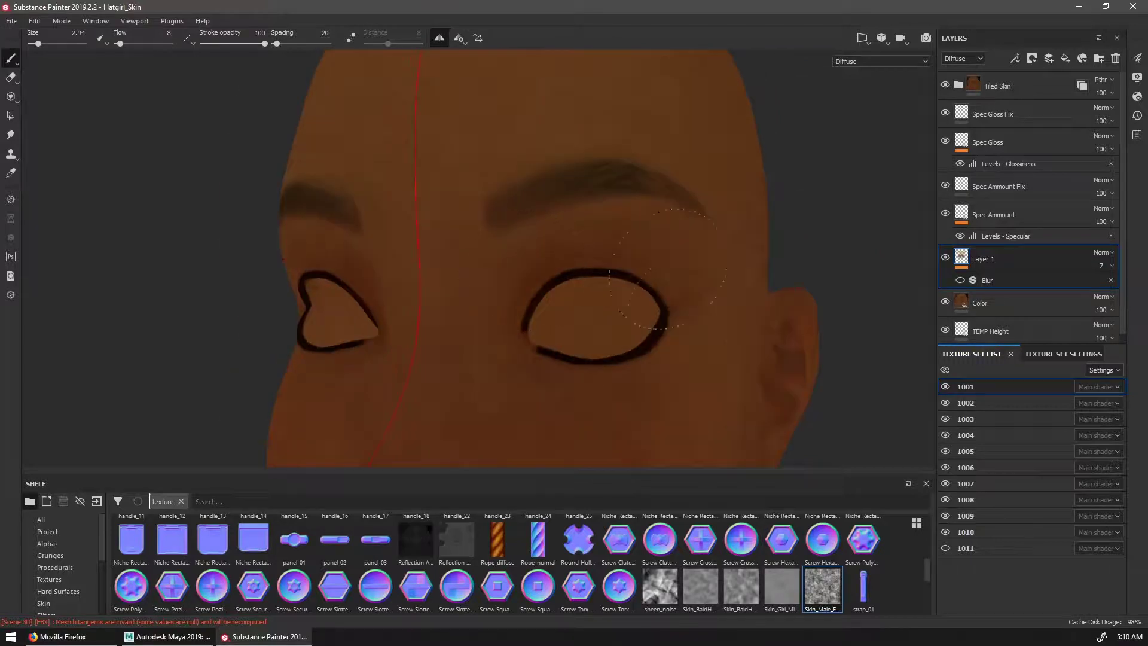
# Set Layer 1's opacity to 5% and turn on its Blur filter
pyautogui.click(1112, 266)
pyautogui.moveTo(1093, 255); pyautogui.dragTo(1095, 255)
pyautogui.keyDown('alt'); pyautogui.moveTo(598, 269); pyautogui.dragTo(628, 278); pyautogui.keyUp('alt')
pyautogui.click(1112, 266)
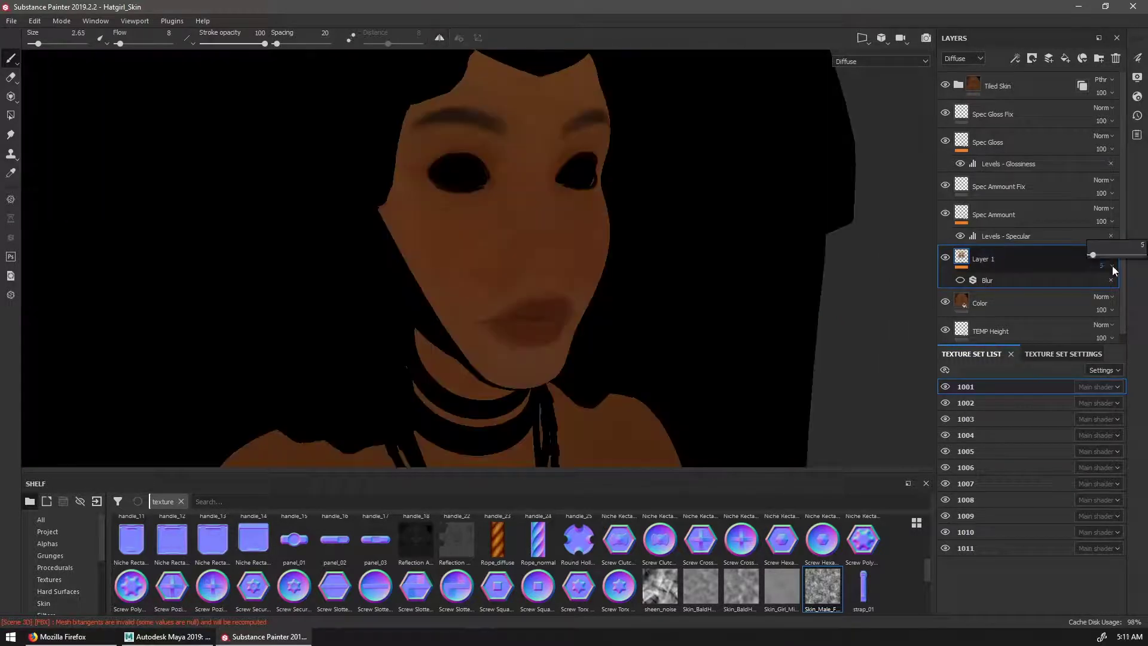
pyautogui.scroll(5, 790, 320)
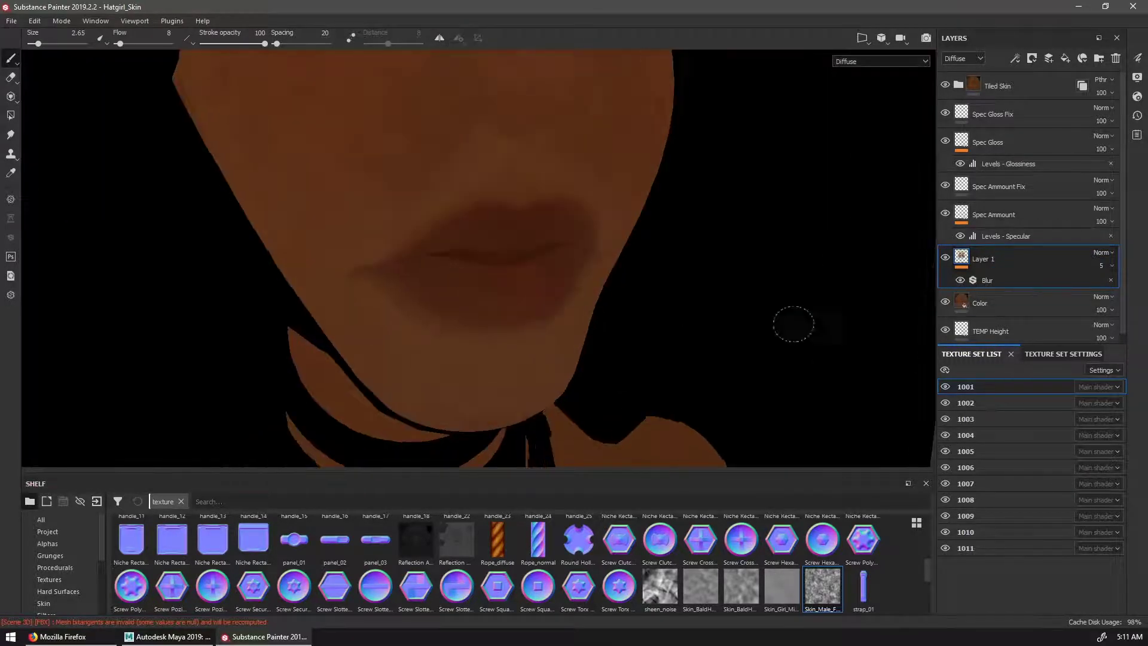
pyautogui.scroll(-5, 781, 313)
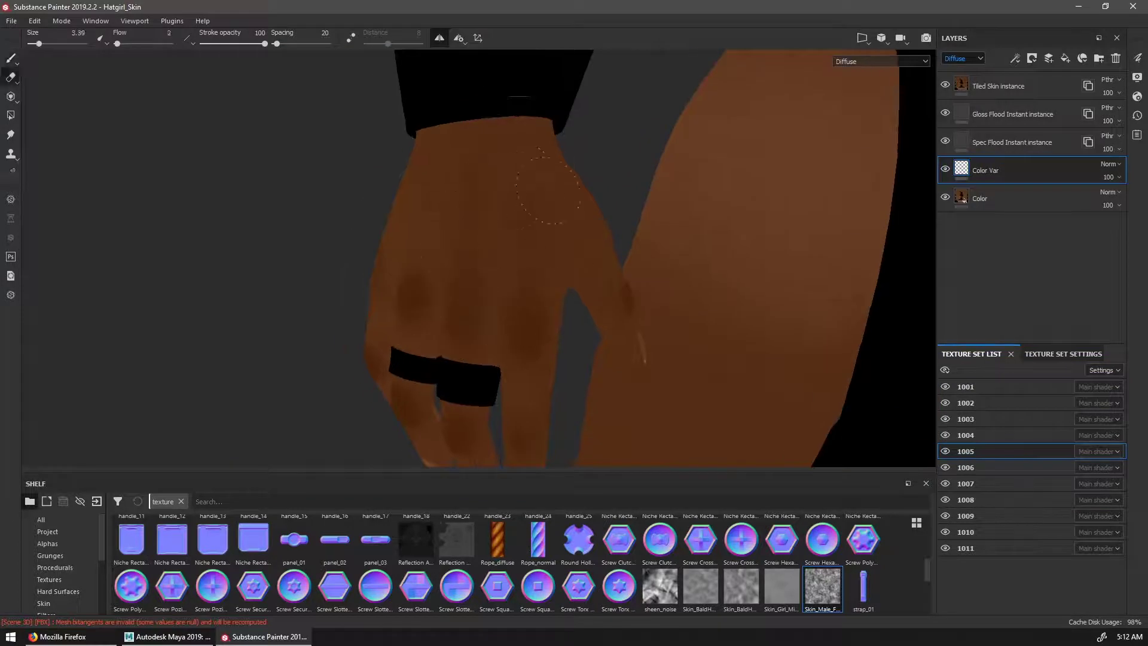
# Refine the color variation on the back of the hand and knuckles in texture set 1005's Color Var layer, alternating brush and eraser
pyautogui.press('1')
pyautogui.moveTo(548, 190)
pyautogui.keyDown('alt'); pyautogui.mouseDown()
pyautogui.moveTo(500, 205)
pyautogui.moveTo(479, 325)
pyautogui.moveTo(531, 270)
pyautogui.moveTo(660, 301)
pyautogui.moveTo(590, 333)
pyautogui.mouseUp(); pyautogui.keyUp('alt')
pyautogui.press('2')
pyautogui.press('1')
pyautogui.press('m')
pyautogui.press('m')
pyautogui.scroll(5, 651, 359)
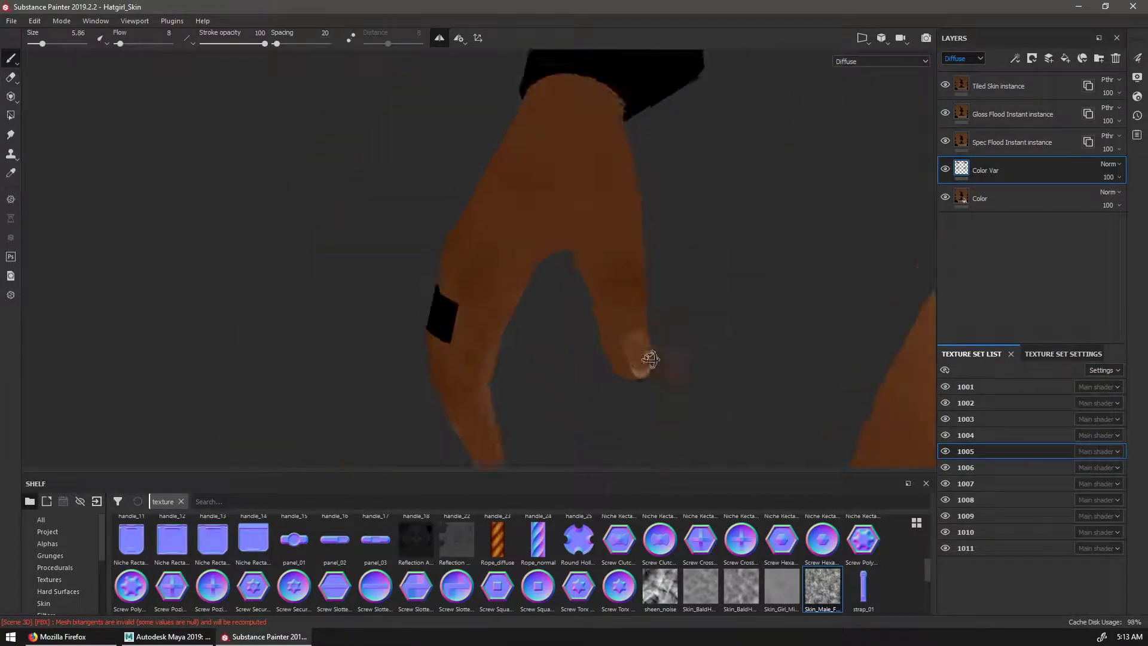
# Compare the hand with the Color Var layer hidden and shown, in material and diffuse views
pyautogui.keyDown('alt'); pyautogui.moveTo(651, 359); pyautogui.dragTo(598, 335); pyautogui.keyUp('alt')
pyautogui.press('m')
pyautogui.click(943, 169)
pyautogui.keyDown('alt'); pyautogui.moveTo(598, 287); pyautogui.dragTo(657, 299); pyautogui.keyUp('alt')
pyautogui.scroll(-5, 717, 239)
pyautogui.click(943, 168)
pyautogui.press('c')
pyautogui.scroll(5, 732, 276)
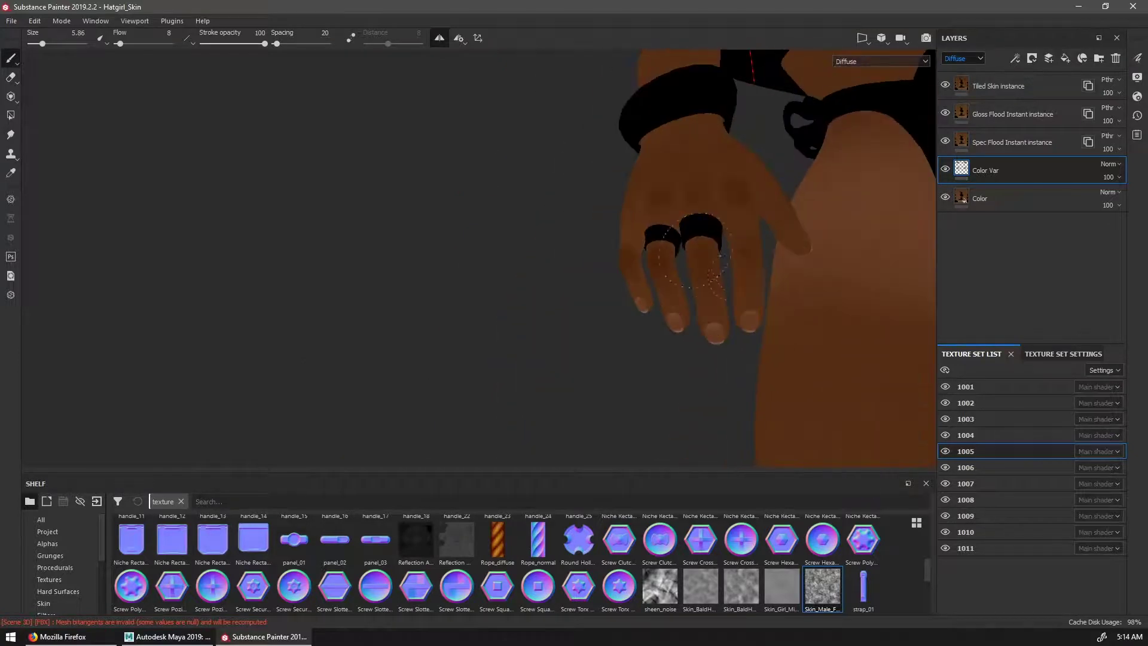
pyautogui.keyDown('alt'); pyautogui.moveTo(820, 219); pyautogui.dragTo(726, 287); pyautogui.keyUp('alt')
# Isolate texture set 1004 and paint a darker tone on the elbow in its Color Var layer
pyautogui.click(966, 435)
pyautogui.keyDown('alt'); pyautogui.click(945, 435); pyautogui.keyUp('alt')
pyautogui.press('m')
pyautogui.scroll(5, 681, 263)
pyautogui.press('c')
pyautogui.moveTo(706, 245); pyautogui.dragTo(682, 278)
pyautogui.press('p')
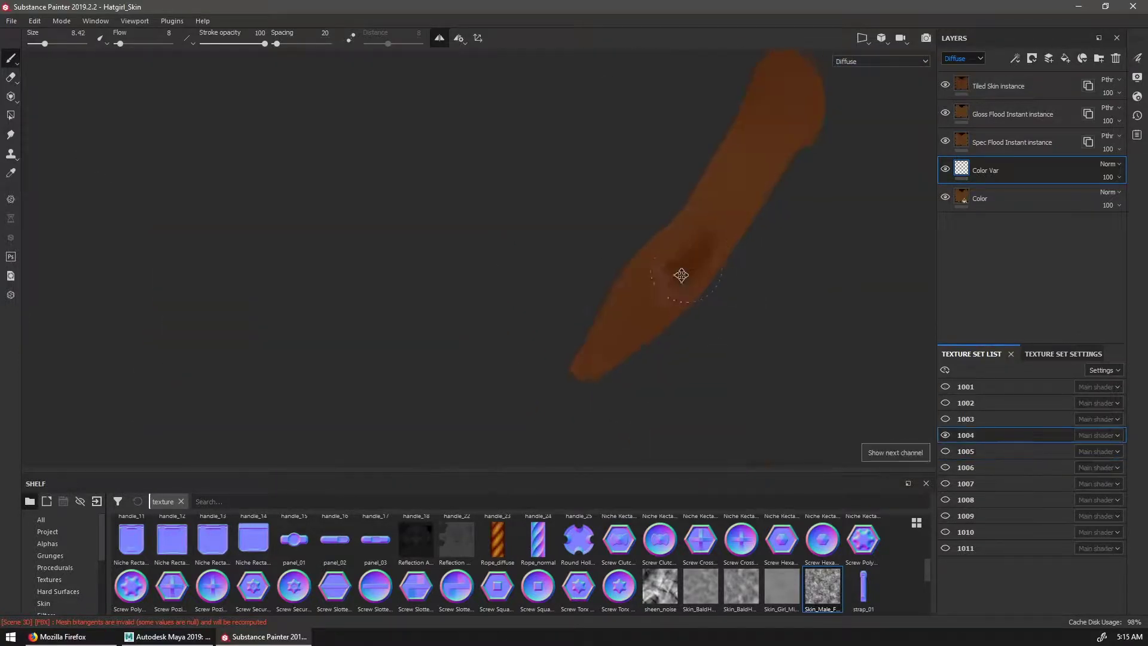
# Check the painted arms in material and diffuse views, show all texture sets again and select 1001
pyautogui.keyDown('alt'); pyautogui.moveTo(763, 177); pyautogui.dragTo(622, 251, button='middle'); pyautogui.keyUp('alt')
pyautogui.press('m')
pyautogui.scroll(-5, 682, 299)
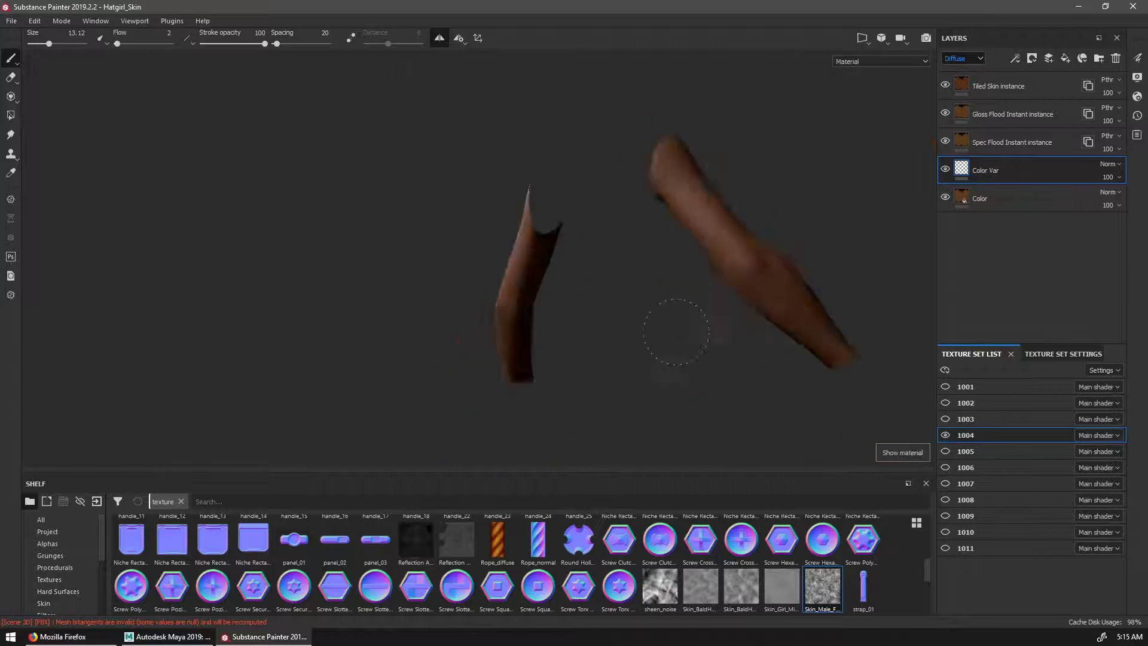
pyautogui.keyDown('alt'); pyautogui.moveTo(728, 331); pyautogui.dragTo(652, 332); pyautogui.keyUp('alt')
pyautogui.press('c')
pyautogui.scroll(5, 688, 323)
pyautogui.keyDown('alt'); pyautogui.click(945, 435); pyautogui.keyUp('alt')
pyautogui.click(966, 387)
pyautogui.scroll(-5, 335, 257)
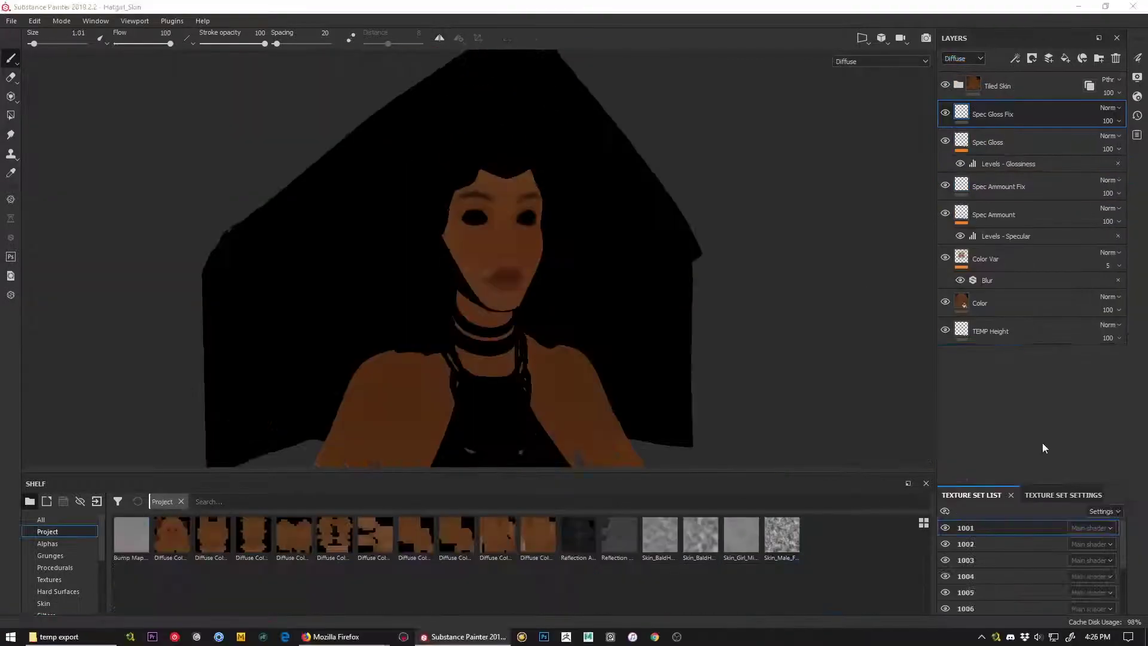
# Open the texture export configuration and duplicate the PBR SpecGloss preset
pyautogui.hotkey('ctrl', 'shift', 'e')
pyautogui.click(499, 142)
pyautogui.click(736, 449)
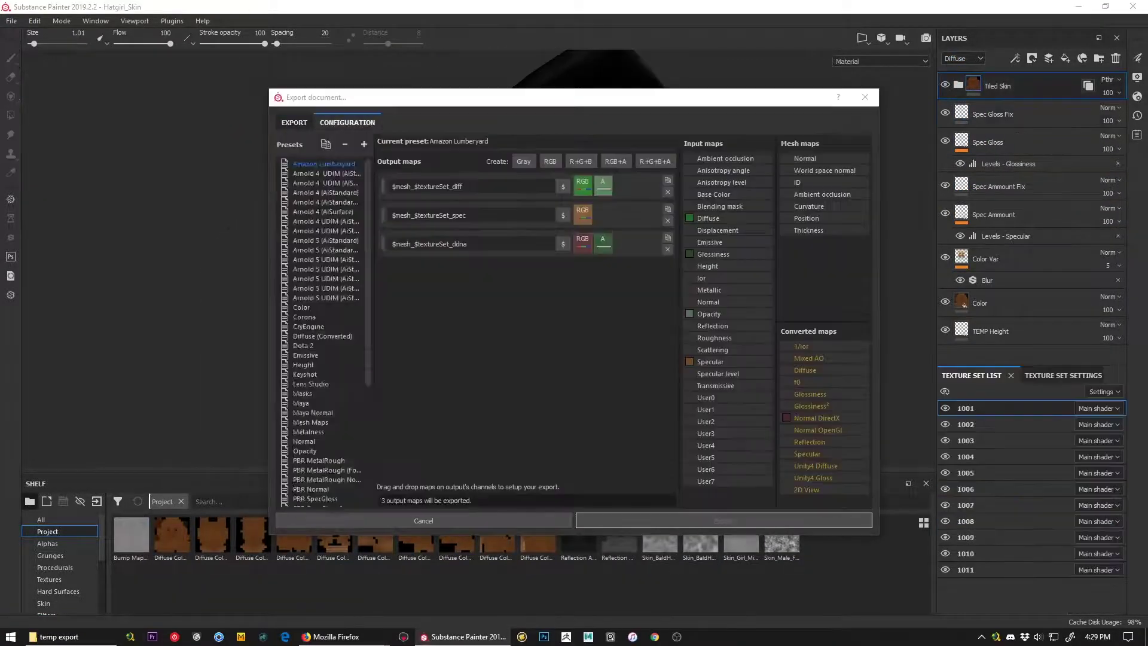
pyautogui.scroll(-5, 323, 418)
pyautogui.scroll(5, 335, 491)
pyautogui.click(315, 499)
pyautogui.click(325, 144)
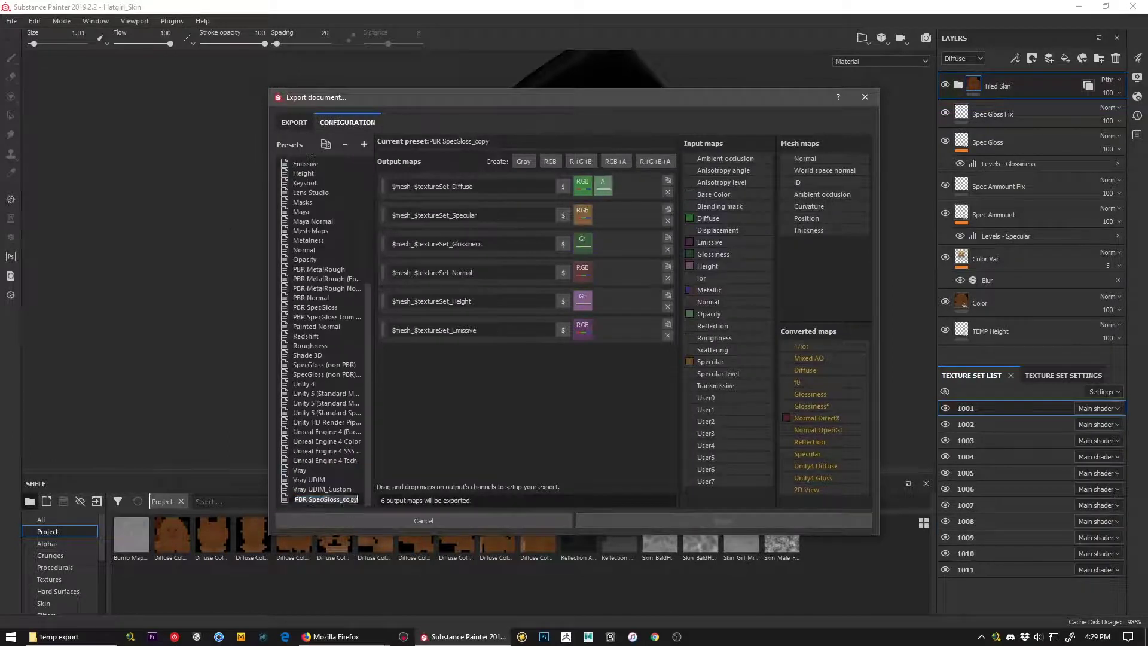
# Remove the Emissive and Normal outputs from the PBR SpecGloss_Custom preset and feed its Height output from the Displacement map
pyautogui.click(667, 336)
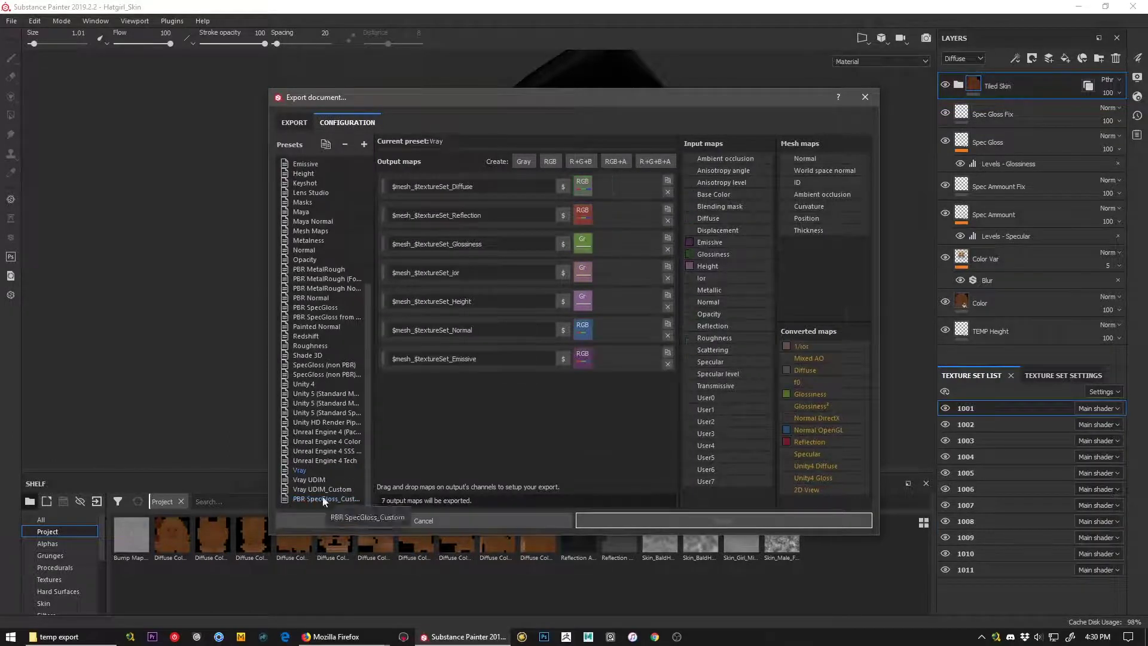
pyautogui.click(667, 278)
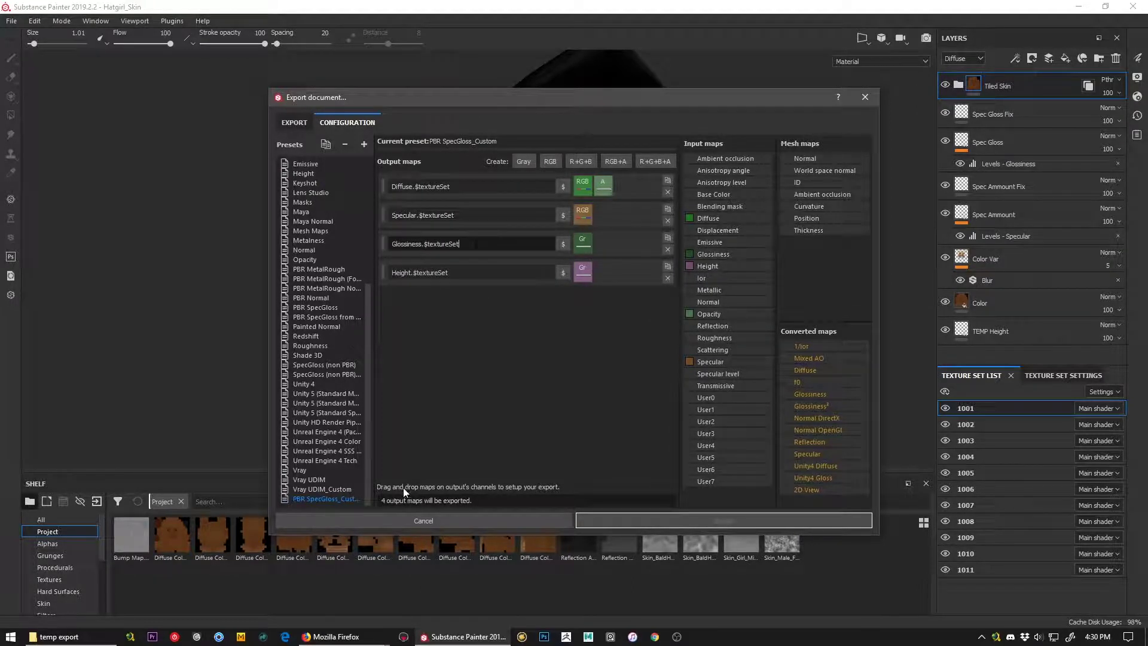
pyautogui.moveTo(725, 225); pyautogui.dragTo(583, 273)
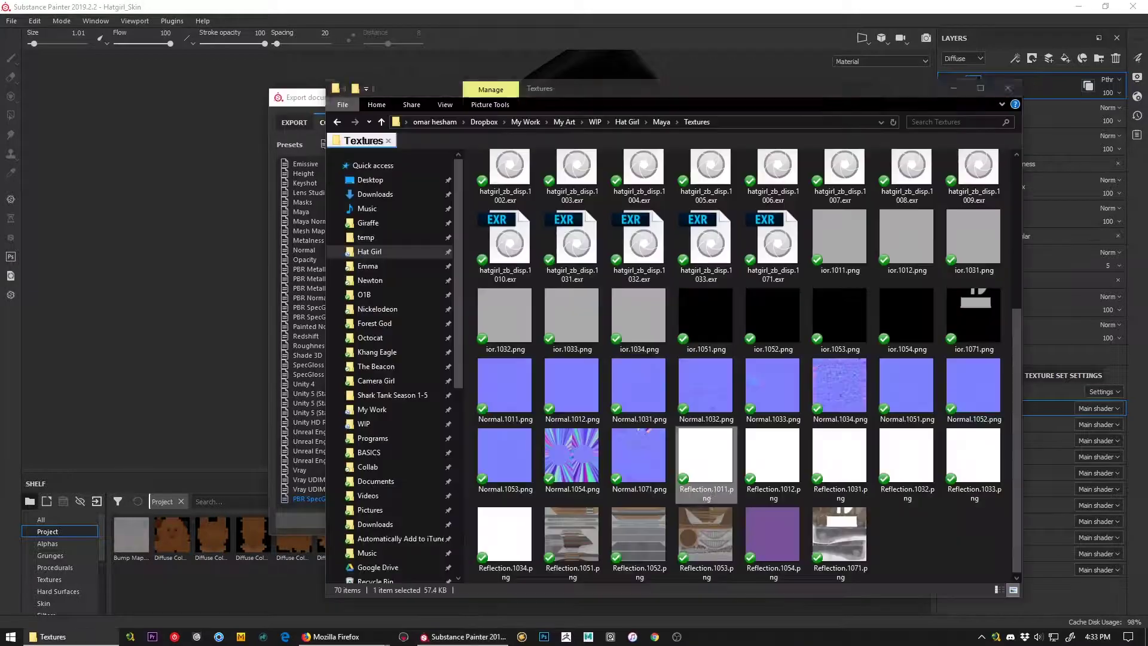
# Name the preset's specular output Reflection and export texture sets 1001 to 1010 as 16-bit tiff files with PBR SpecGloss_Custom
pyautogui.write('Reflection')
pyautogui.click(417, 243)
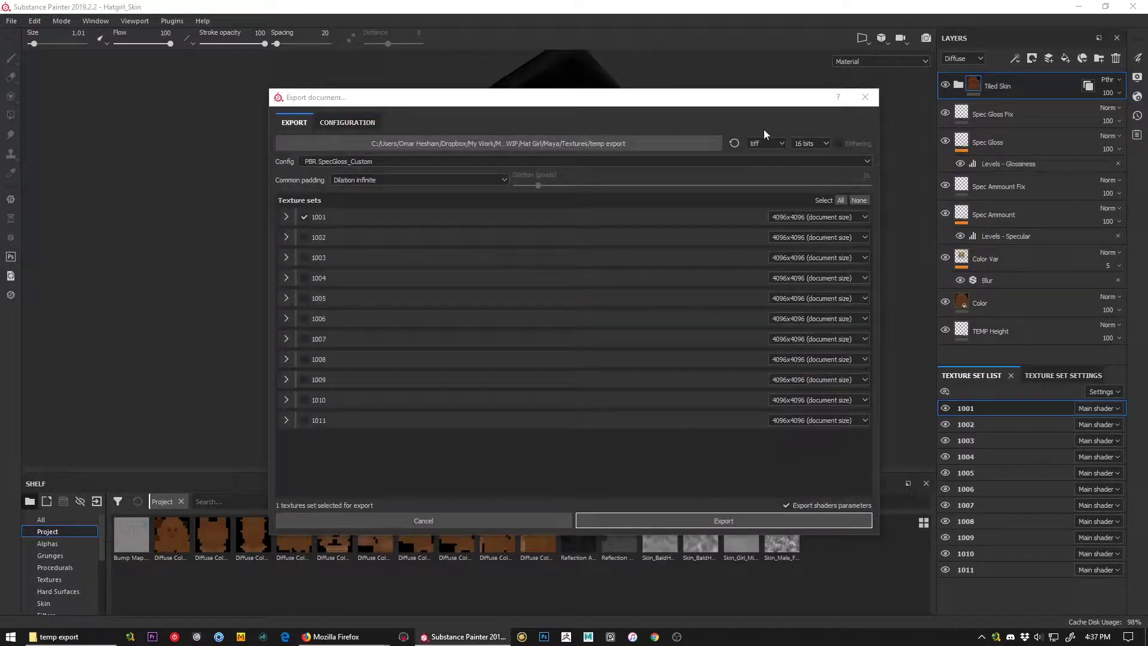
pyautogui.click(810, 143)
pyautogui.click(304, 420)
pyautogui.click(348, 122)
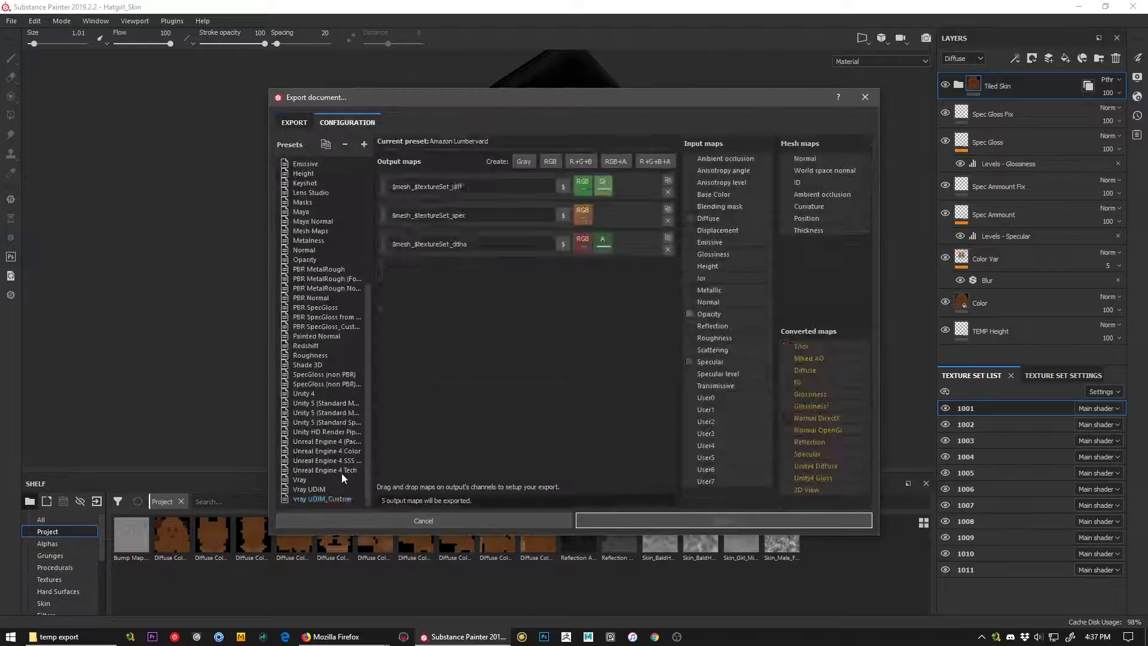
pyautogui.click(295, 122)
pyautogui.click(654, 520)
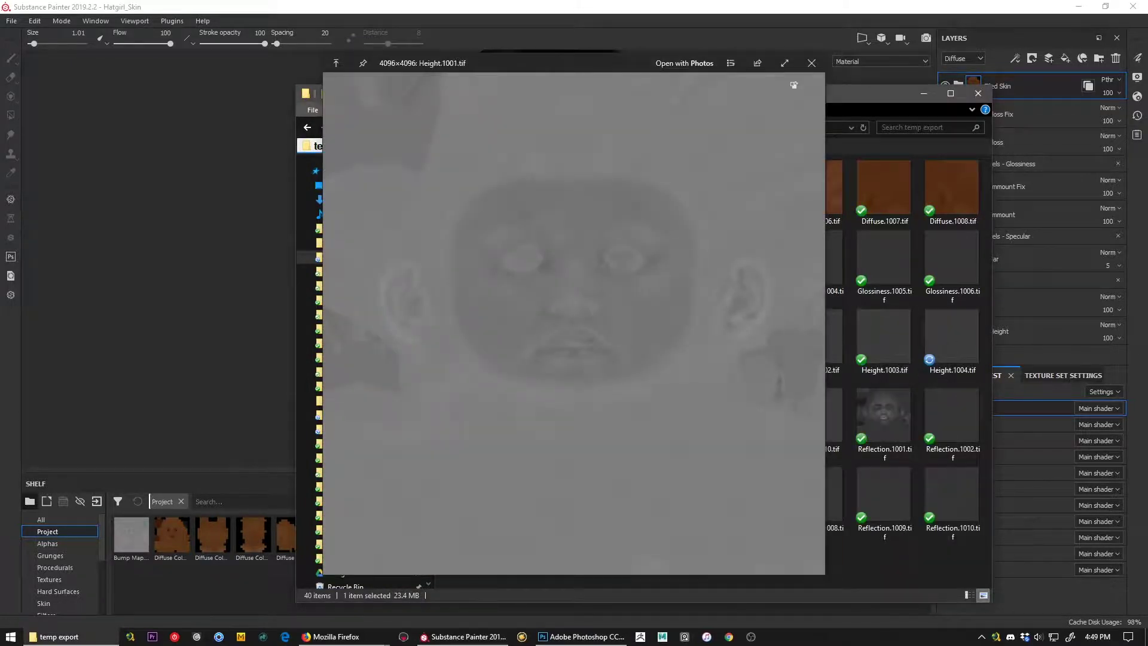
# Preview the exported Height.1001.tif in the temp export folder
pyautogui.press('space')
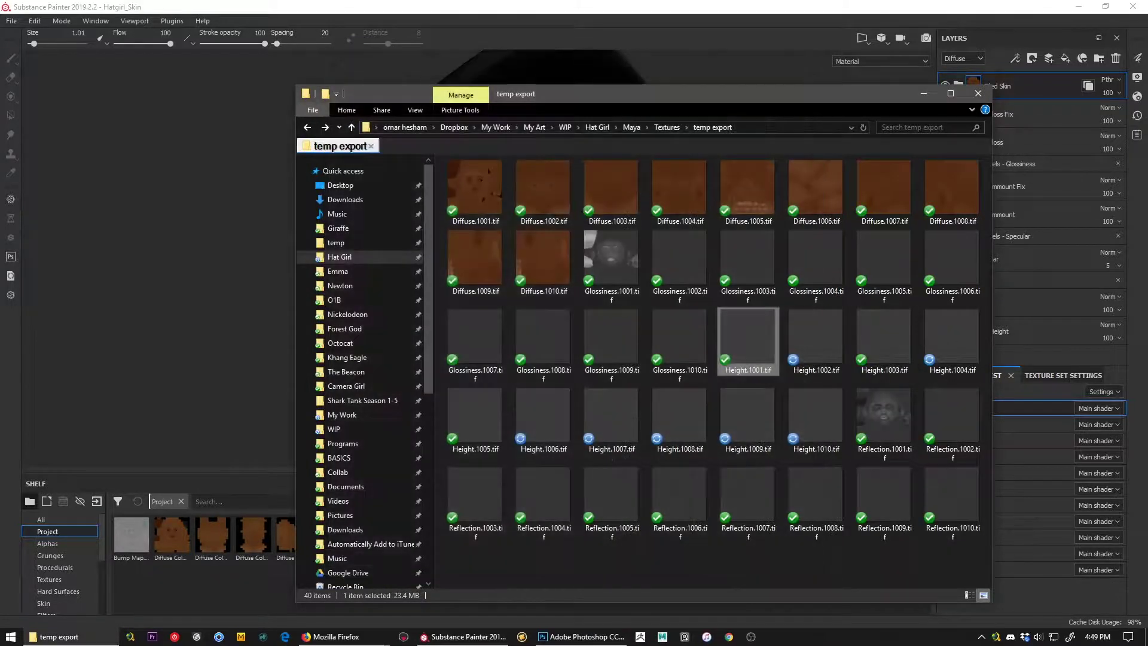
pyautogui.press('space')
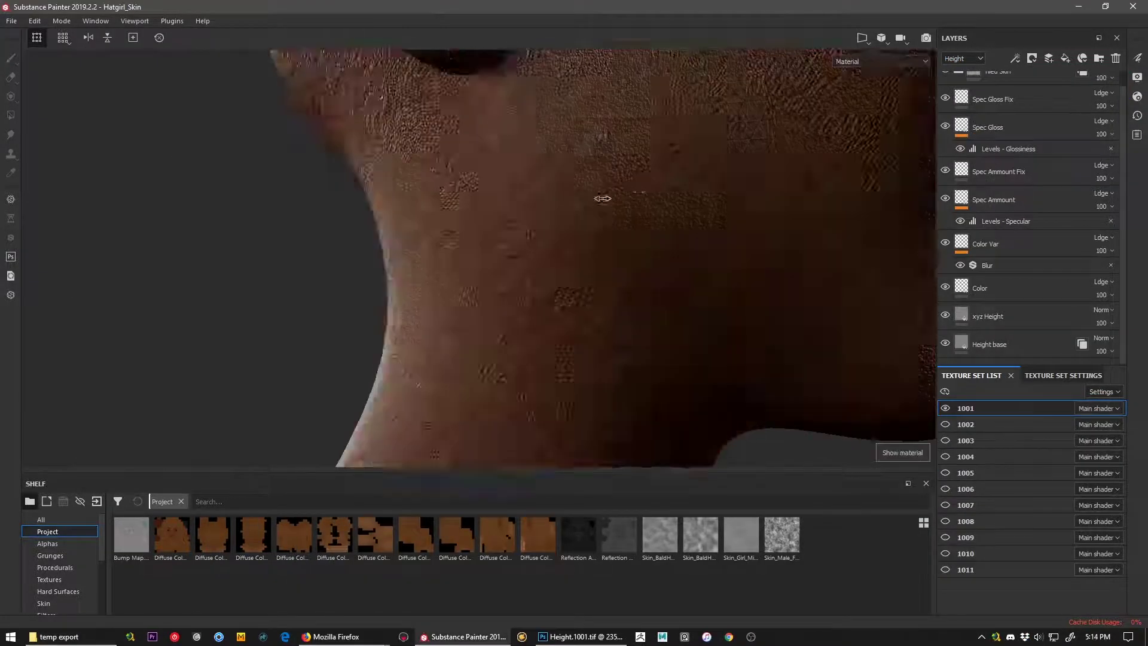
# Add a white mask to the xyz Height layer and paint out its height detail on the neck
pyautogui.press('c')
pyautogui.rightClick(1021, 318)
pyautogui.click(1010, 7)
pyautogui.moveTo(625, 234)
pyautogui.keyDown('alt'); pyautogui.mouseDown()
pyautogui.moveTo(631, 275)
pyautogui.moveTo(599, 377)
pyautogui.mouseUp(); pyautogui.keyUp('alt')
pyautogui.moveTo(598, 377)
pyautogui.keyDown('ctrl'); pyautogui.mouseDown(button='right')
pyautogui.moveTo(540, 377)
pyautogui.moveTo(651, 370)
pyautogui.mouseUp(button='right'); pyautogui.keyUp('ctrl')
pyautogui.press('m')
pyautogui.press('c')
pyautogui.keyDown('alt'); pyautogui.moveTo(650, 371); pyautogui.dragTo(520, 359); pyautogui.keyUp('alt')
pyautogui.moveTo(521, 359)
pyautogui.mouseDown()
pyautogui.moveTo(457, 351)
pyautogui.moveTo(662, 351)
pyautogui.mouseUp()
pyautogui.press('m')
pyautogui.keyDown('alt'); pyautogui.moveTo(661, 351); pyautogui.dragTo(628, 321, button='right'); pyautogui.keyUp('alt')
# Show every texture set except 1011 and check the masked neck in the Normal+Height+Mesh view
pyautogui.press('c')
pyautogui.moveTo(628, 321)
pyautogui.keyDown('alt'); pyautogui.mouseDown()
pyautogui.moveTo(740, 367)
pyautogui.moveTo(703, 369)
pyautogui.moveTo(602, 311)
pyautogui.mouseUp(); pyautogui.keyUp('alt')
pyautogui.hotkey('alt', 'q')
pyautogui.press('m')
pyautogui.click(945, 570)
pyautogui.press('c')
pyautogui.press('c')
pyautogui.keyDown('alt'); pyautogui.moveTo(518, 297); pyautogui.dragTo(721, 341); pyautogui.keyUp('alt')
pyautogui.keyDown('alt'); pyautogui.moveTo(720, 341); pyautogui.dragTo(715, 315, button='middle'); pyautogui.keyUp('alt')
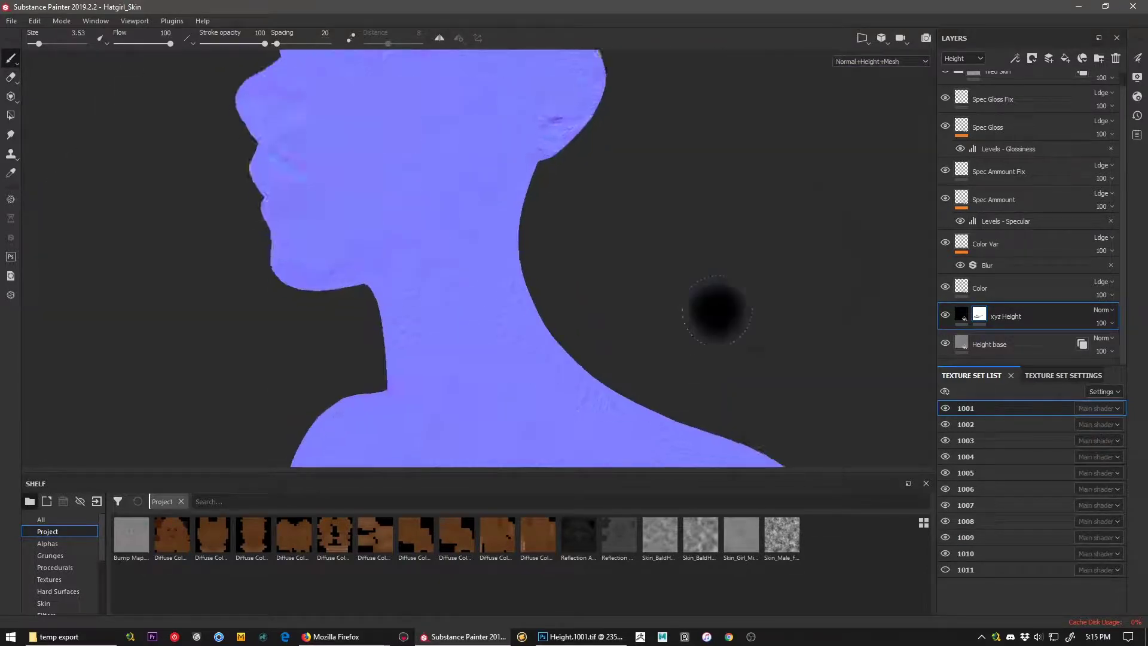
pyautogui.keyDown('alt'); pyautogui.moveTo(496, 288); pyautogui.dragTo(687, 259); pyautogui.keyUp('alt')
pyautogui.keyDown('alt'); pyautogui.moveTo(688, 259); pyautogui.dragTo(702, 210, button='middle'); pyautogui.keyUp('alt')
pyautogui.scroll(1, 995, 185)
# Expand the Tiled Skin and Tiled Skin Utility folders and inspect the Tiled Skin Color Height layer's properties
pyautogui.click(959, 85)
pyautogui.click(970, 168)
pyautogui.click(1040, 199)
pyautogui.rightClick(837, 179)
pyautogui.scroll(-5, 957, 329)
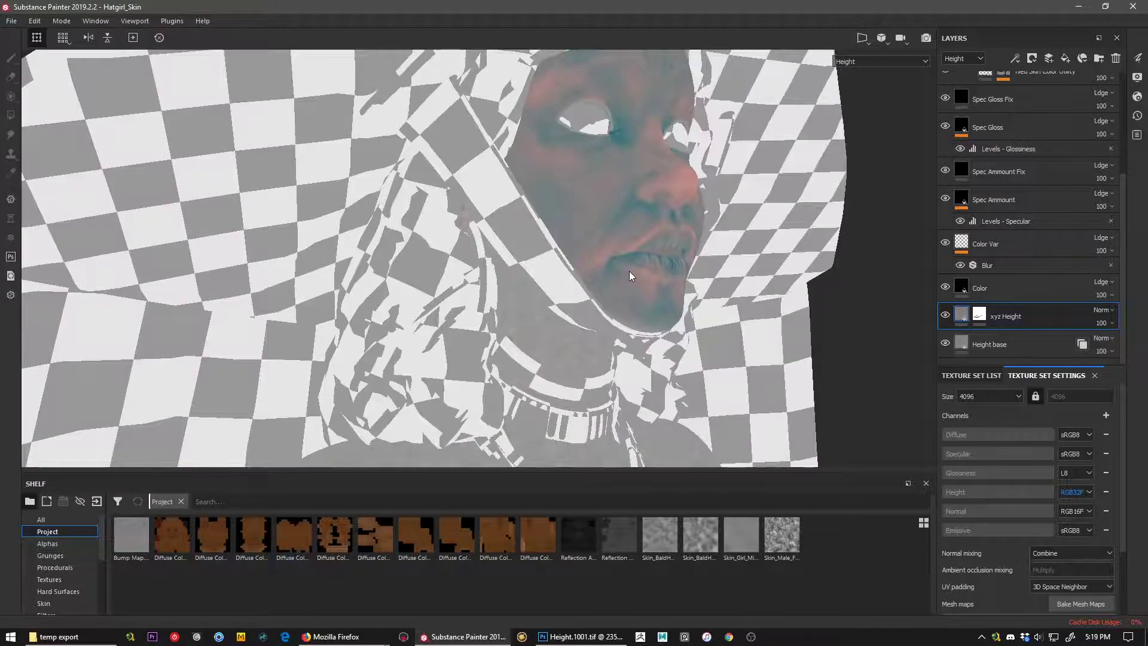
# Check the face in the material view and add a user channel named Disp in RGB32F format to texture set 1001
pyautogui.press('m')
pyautogui.keyDown('shift'); pyautogui.moveTo(622, 273); pyautogui.dragTo(583, 272, button='right'); pyautogui.keyUp('shift')
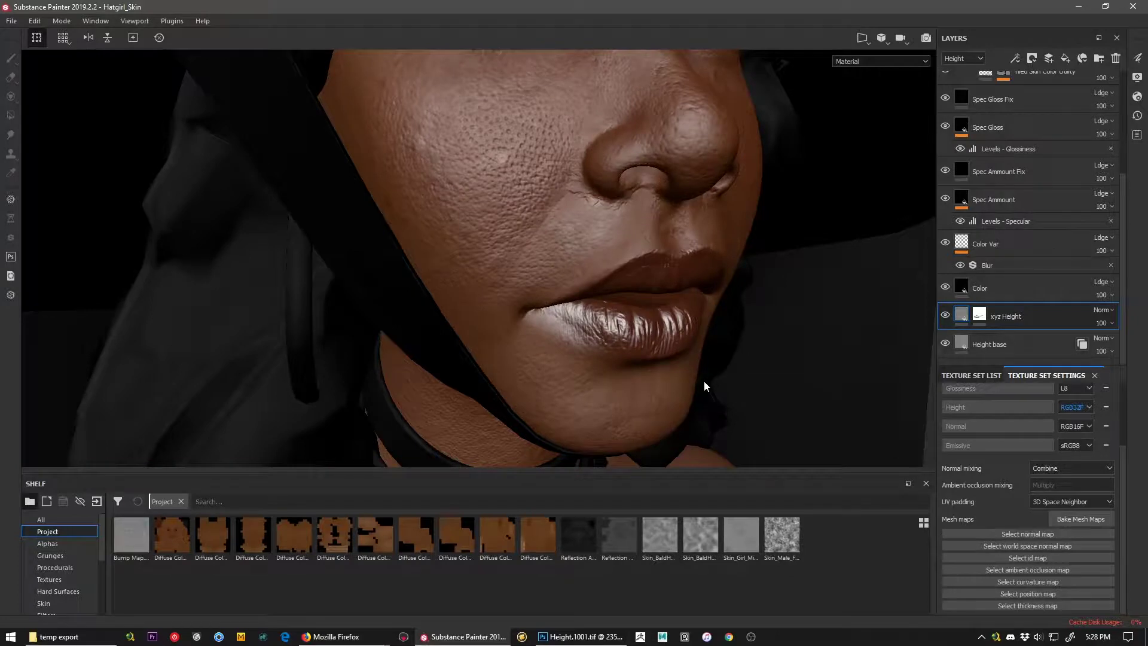
pyautogui.write('c')
pyautogui.write('Disp')
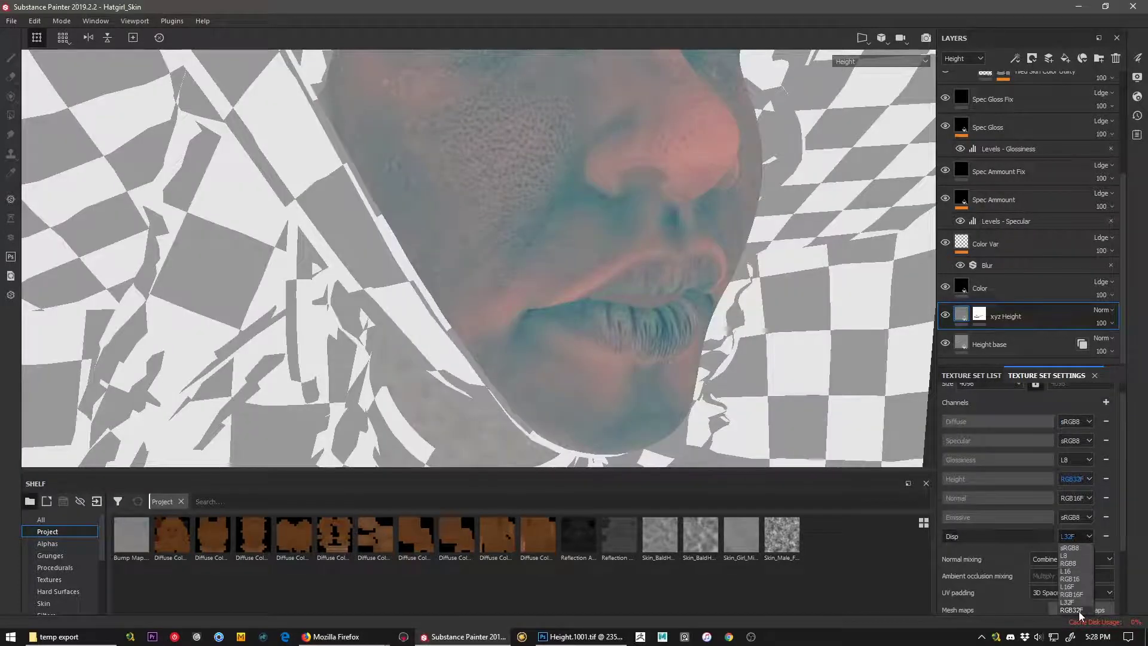
pyautogui.press('Return')
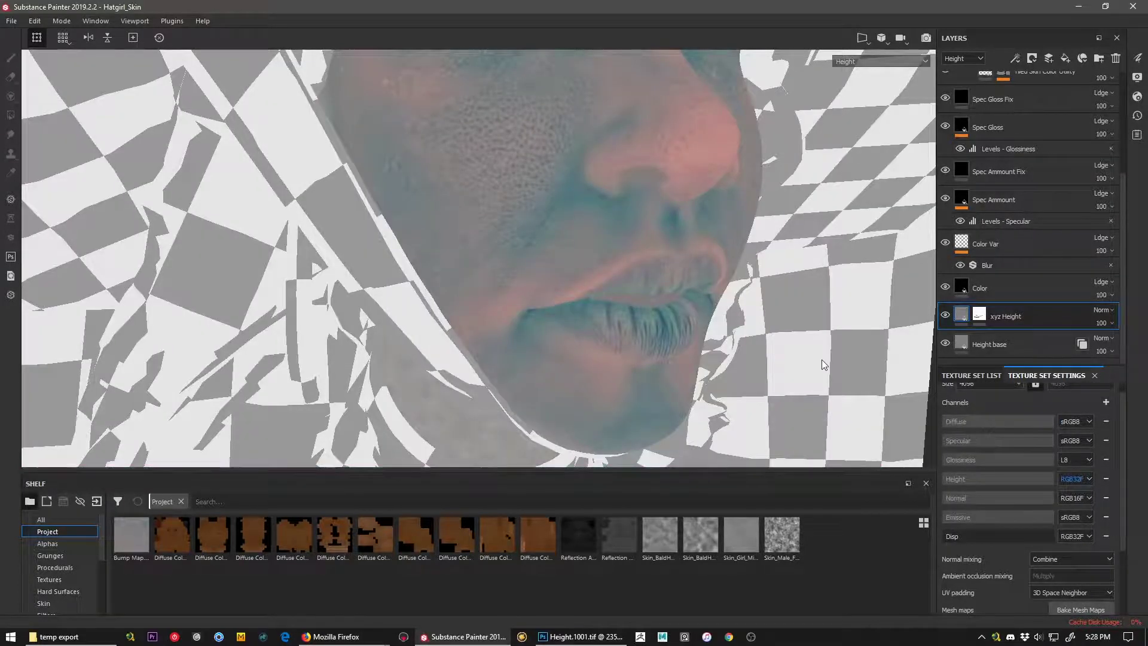
# Feed the Disp_32bit export preset's RGB output from User0 and name it detail_disp.$textureSet
pyautogui.hotkey('ctrl', 'shift', 'e')
pyautogui.click(347, 122)
pyautogui.click(329, 275)
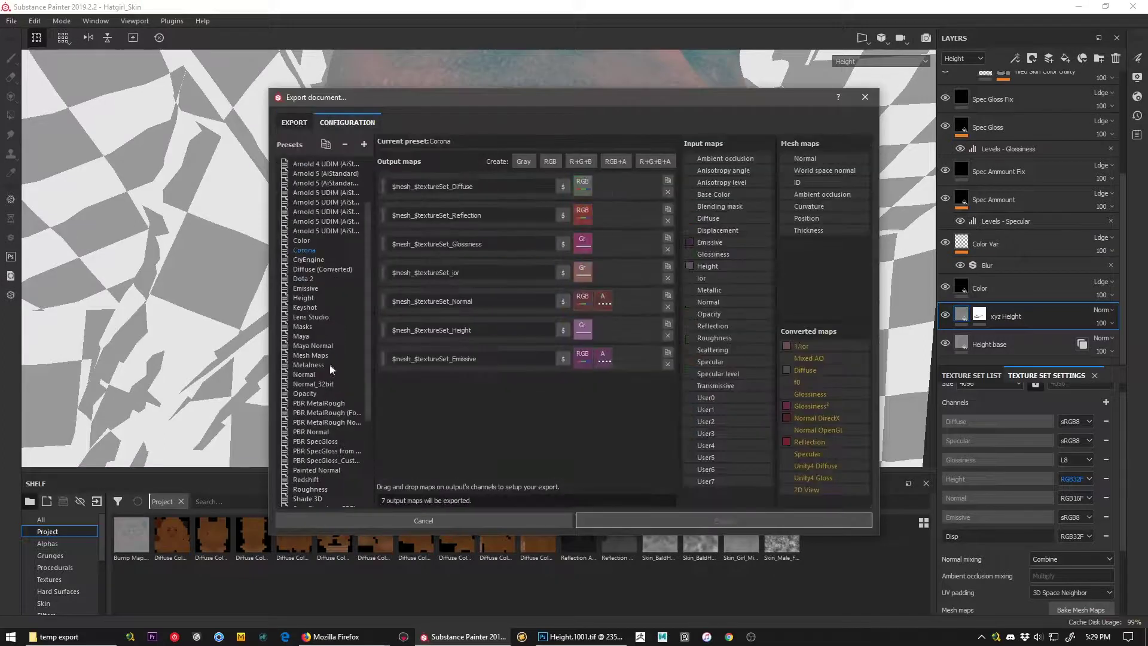
pyautogui.click(287, 384)
pyautogui.moveTo(706, 397); pyautogui.dragTo(580, 185)
pyautogui.click(598, 195)
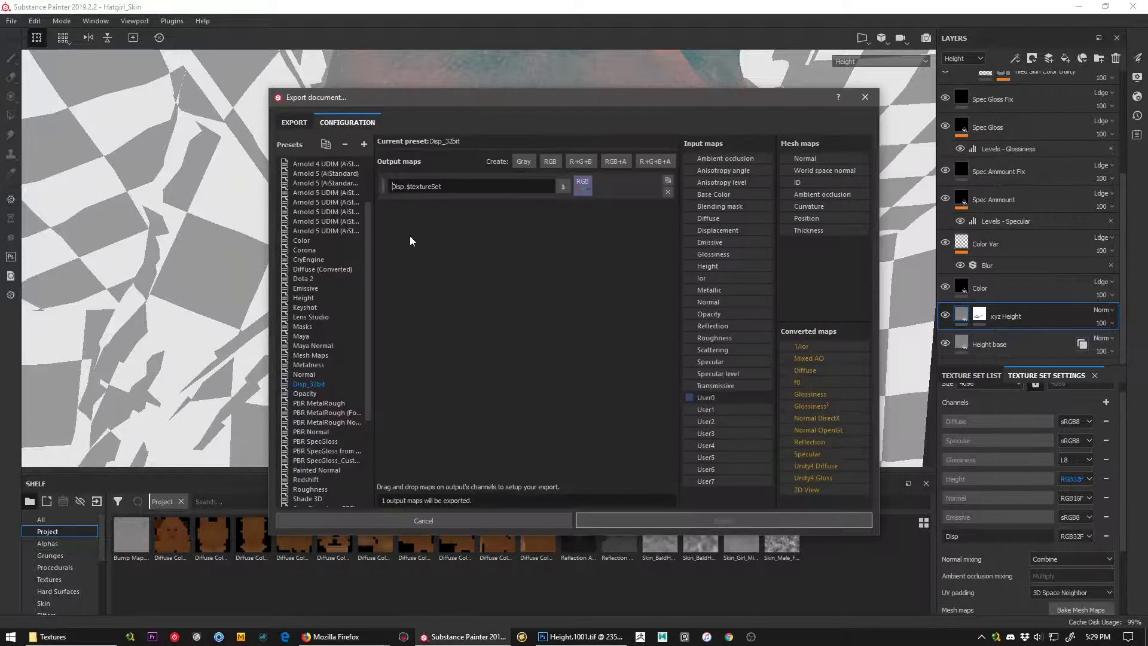
pyautogui.write('detail')
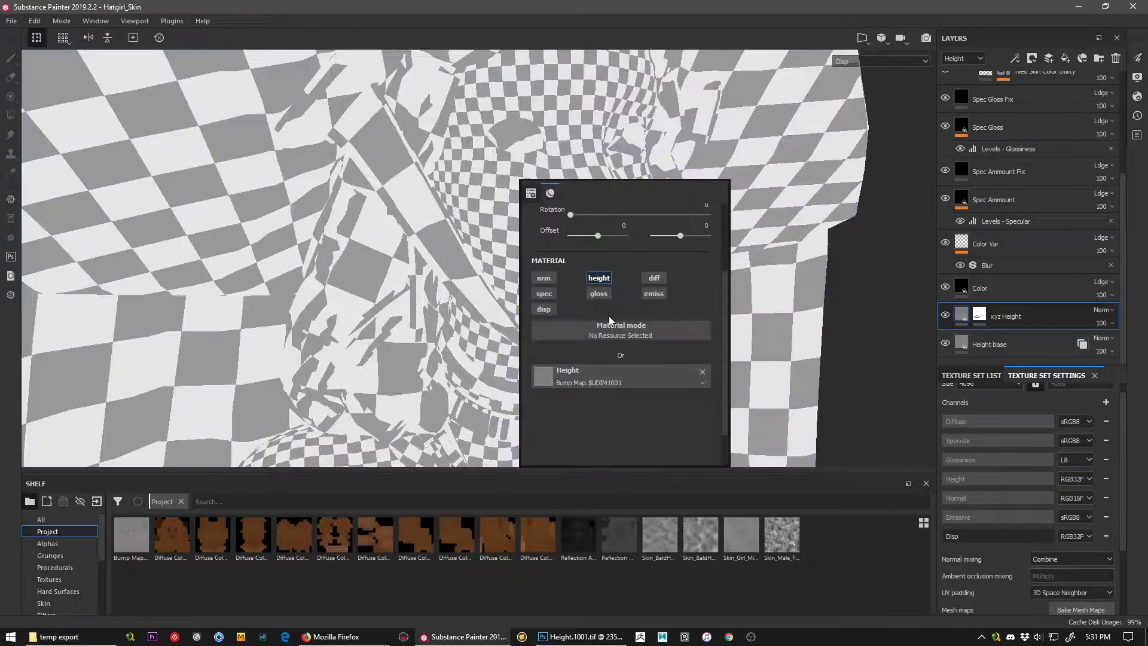
# Enable the Disp channel on the xyz Height layer with the bump map and on Height base with a uniform color
pyautogui.click(543, 309)
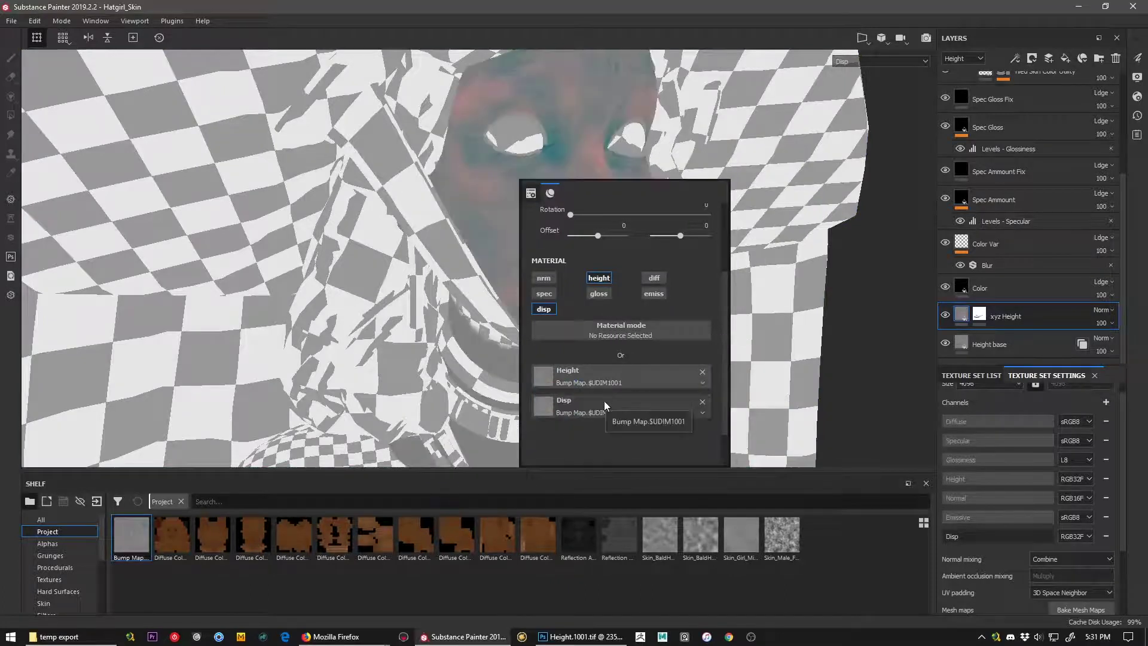
pyautogui.click(1007, 345)
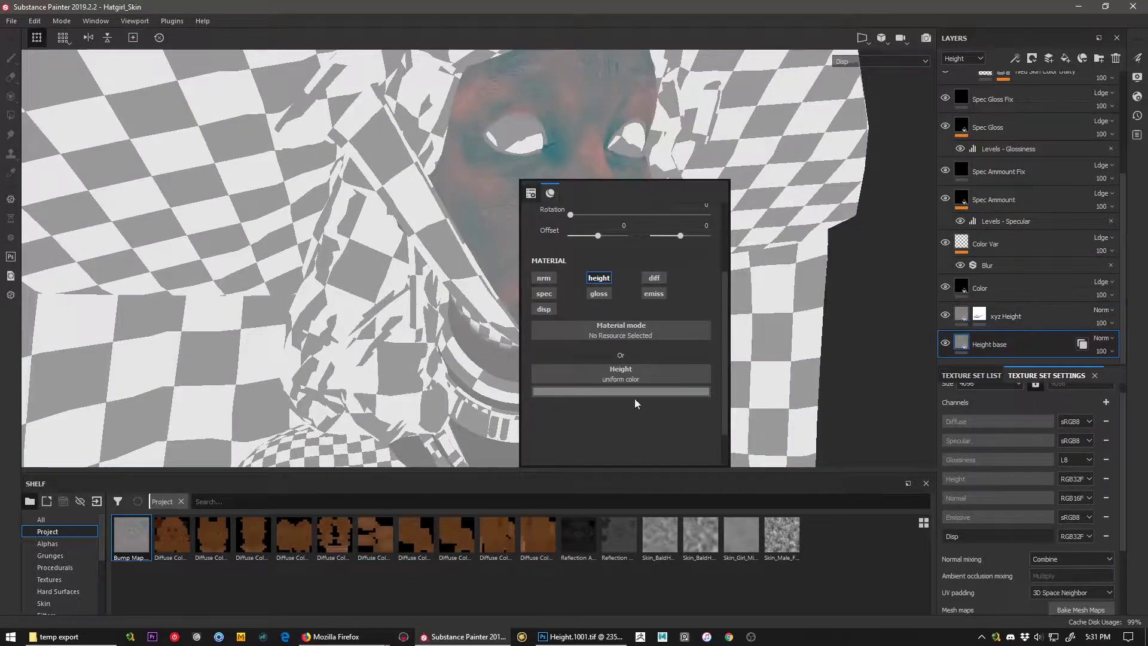
pyautogui.keyDown('alt'); pyautogui.moveTo(680, 257); pyautogui.dragTo(748, 301); pyautogui.keyUp('alt')
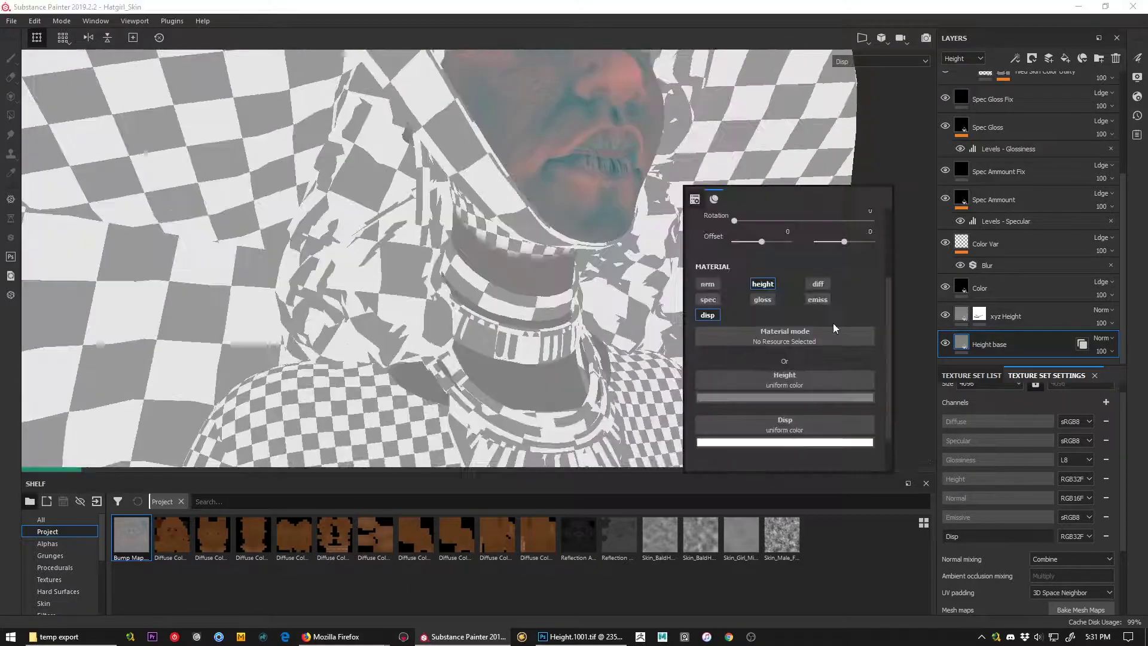
pyautogui.click(836, 443)
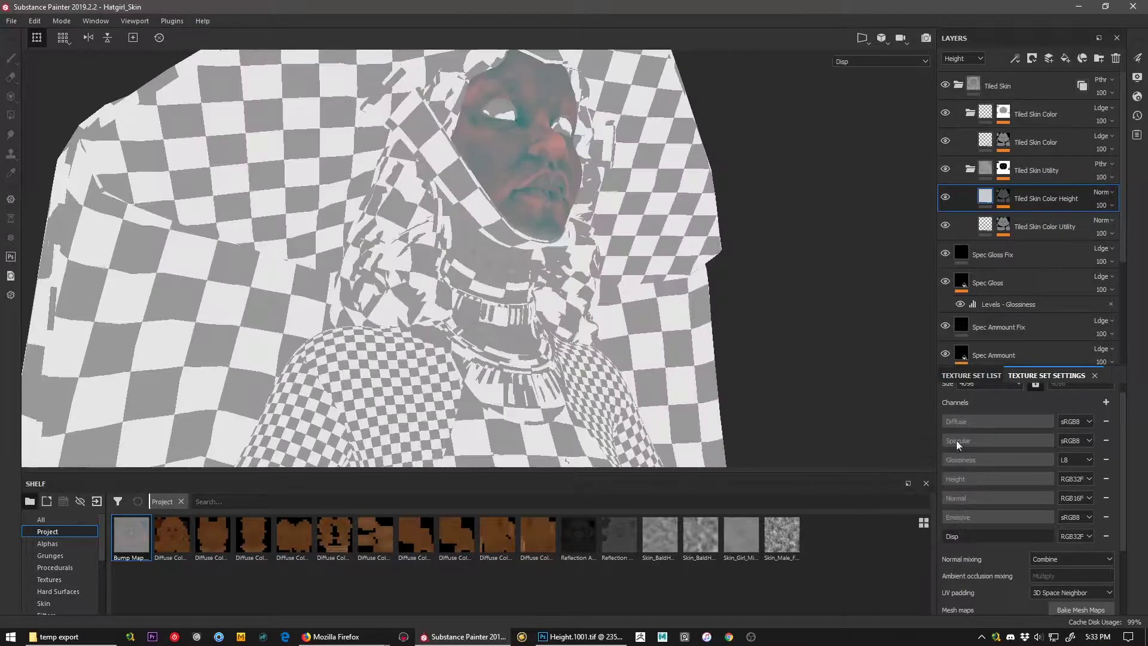
pyautogui.scroll(1, 992, 417)
pyautogui.keyDown('alt'); pyautogui.moveTo(822, 244); pyautogui.dragTo(832, 242); pyautogui.keyUp('alt')
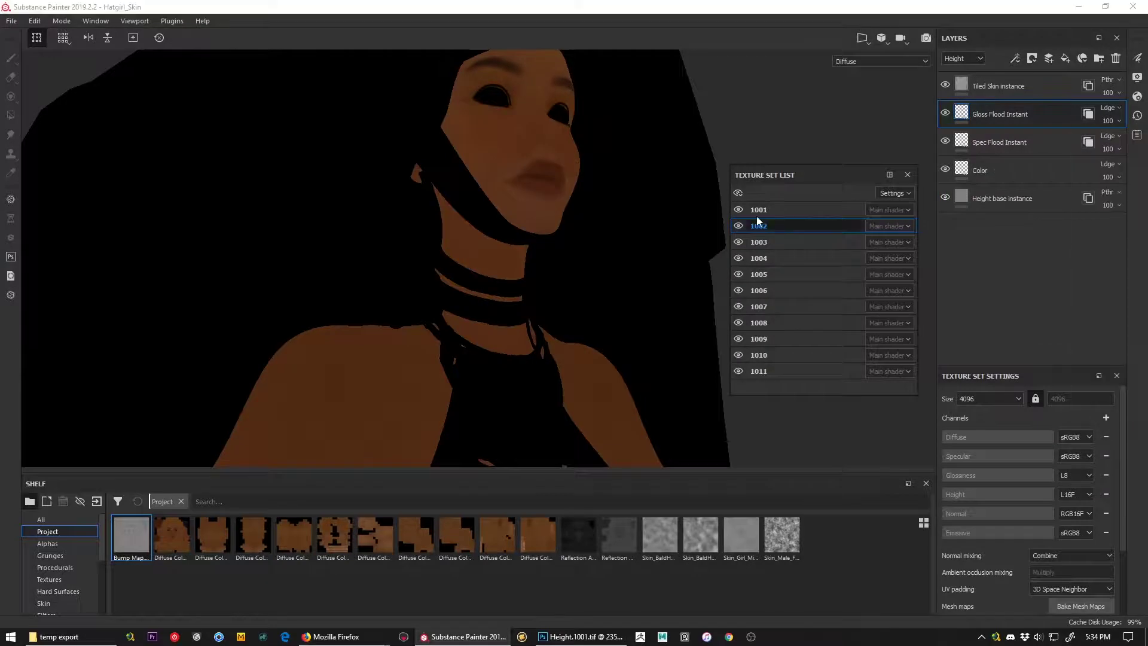
# Add a user channel named Disp in RGB32F format to texture sets 1003 and 1004
pyautogui.press('f')
pyautogui.click(820, 242)
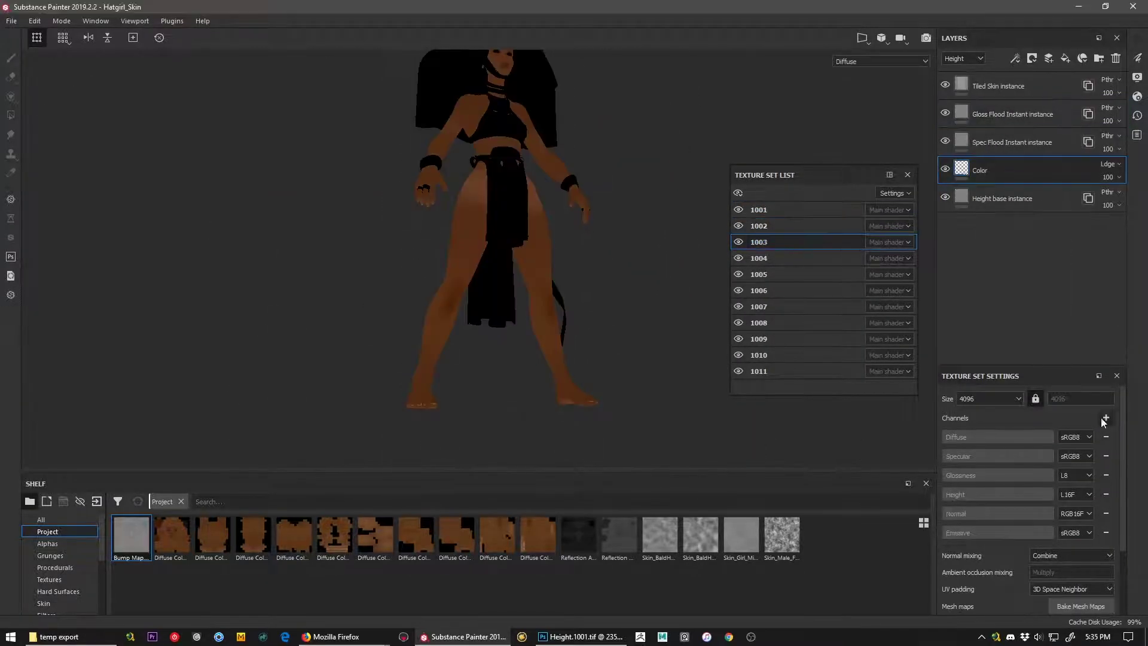
pyautogui.click(792, 257)
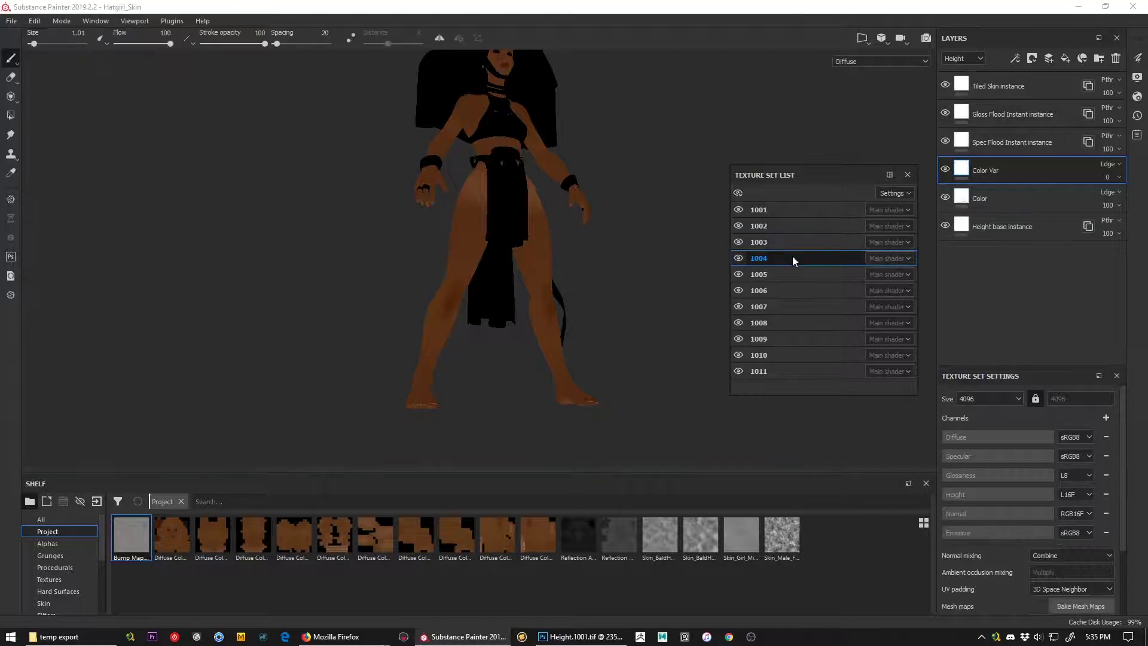
pyautogui.write('Disp')
pyautogui.click(1076, 553)
pyautogui.click(1075, 626)
# Add the same RGB32F Disp channel to texture sets 1005 through 1010
pyautogui.click(775, 274)
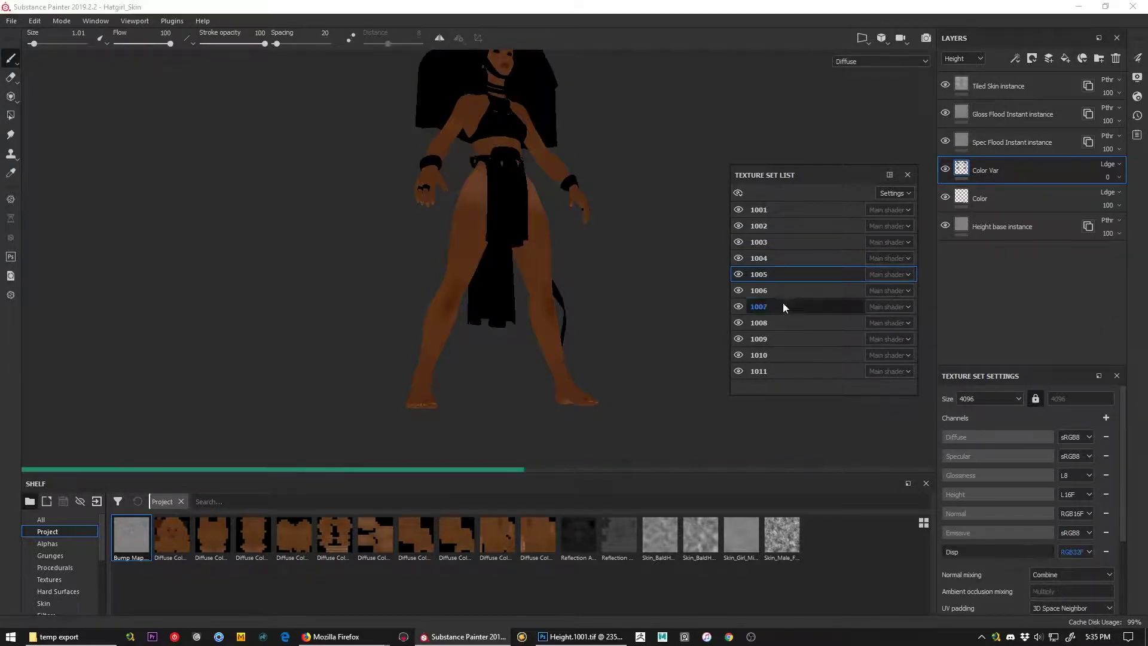
pyautogui.click(770, 290)
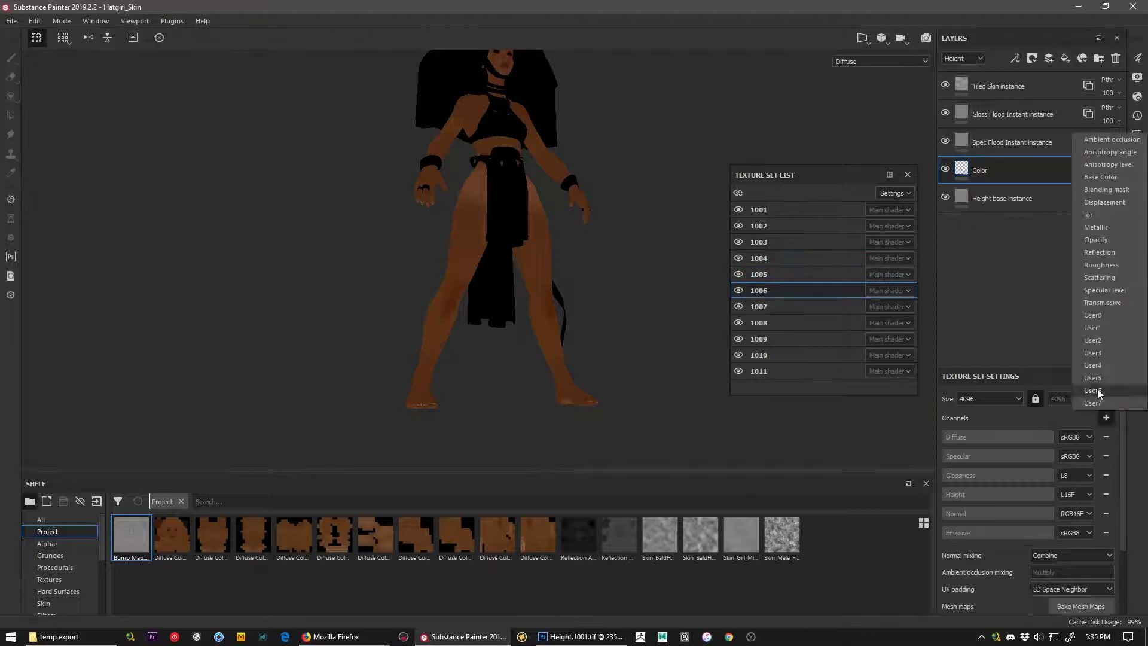
pyautogui.click(791, 308)
pyautogui.click(791, 323)
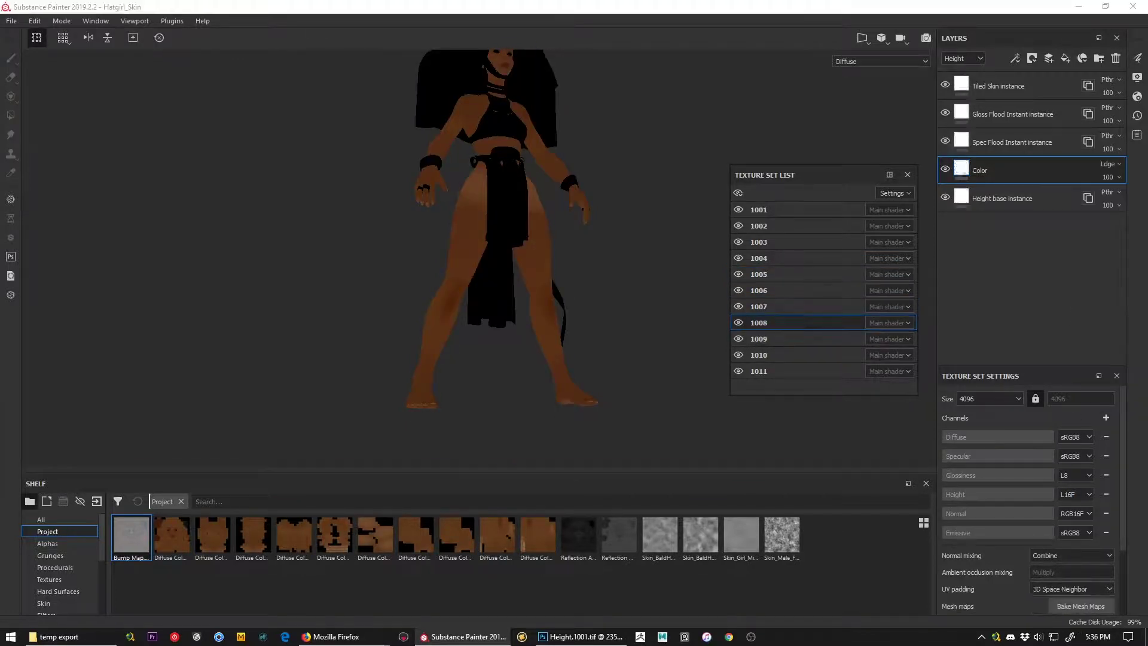
pyautogui.click(795, 345)
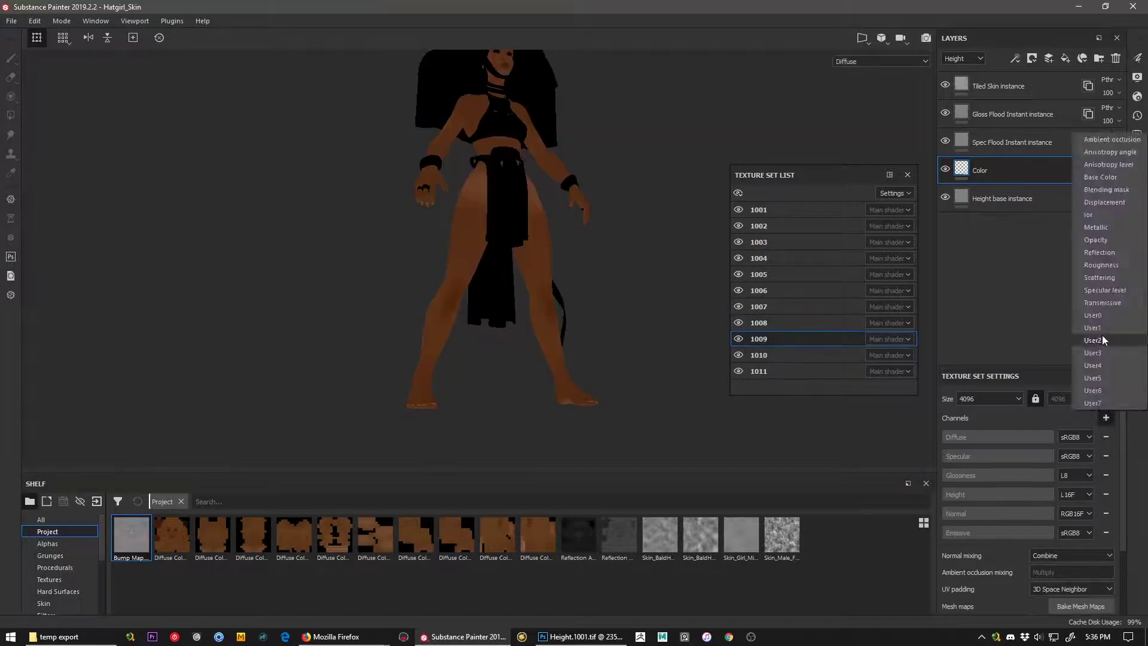
pyautogui.click(783, 355)
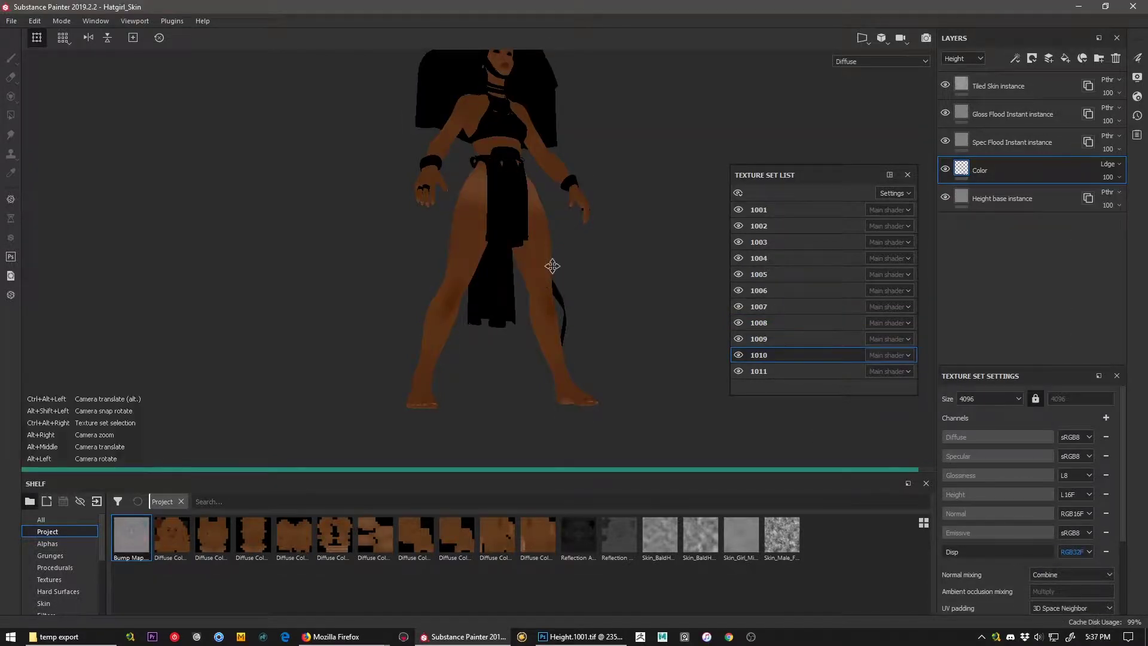
# Hide texture set 1011 to examine the bare head and torso in the material view, then show it again
pyautogui.keyDown('alt'); pyautogui.moveTo(519, 79); pyautogui.dragTo(513, 167, button='middle'); pyautogui.keyUp('alt')
pyautogui.keyDown('alt'); pyautogui.moveTo(514, 171); pyautogui.dragTo(574, 179, button='right'); pyautogui.keyUp('alt')
pyautogui.click(738, 371)
pyautogui.keyDown('alt'); pyautogui.moveTo(574, 263); pyautogui.dragTo(731, 274, button='right'); pyautogui.keyUp('alt')
pyautogui.keyDown('alt'); pyautogui.moveTo(514, 138); pyautogui.dragTo(496, 299, button='middle'); pyautogui.keyUp('alt')
pyautogui.press('m')
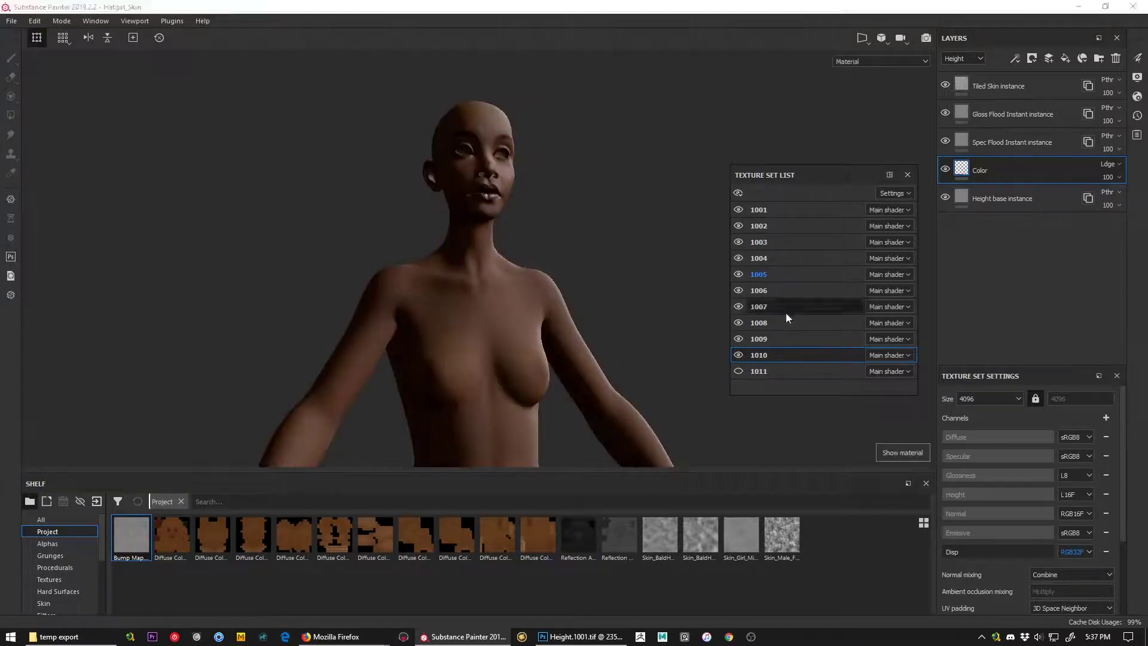
pyautogui.click(739, 371)
# Export the displacement of texture sets 1001 to 1010 as 16-bit tiff files with the Detail_Disp_16bit preset
pyautogui.hotkey('ctrl', 'shift', 'e')
pyautogui.click(329, 162)
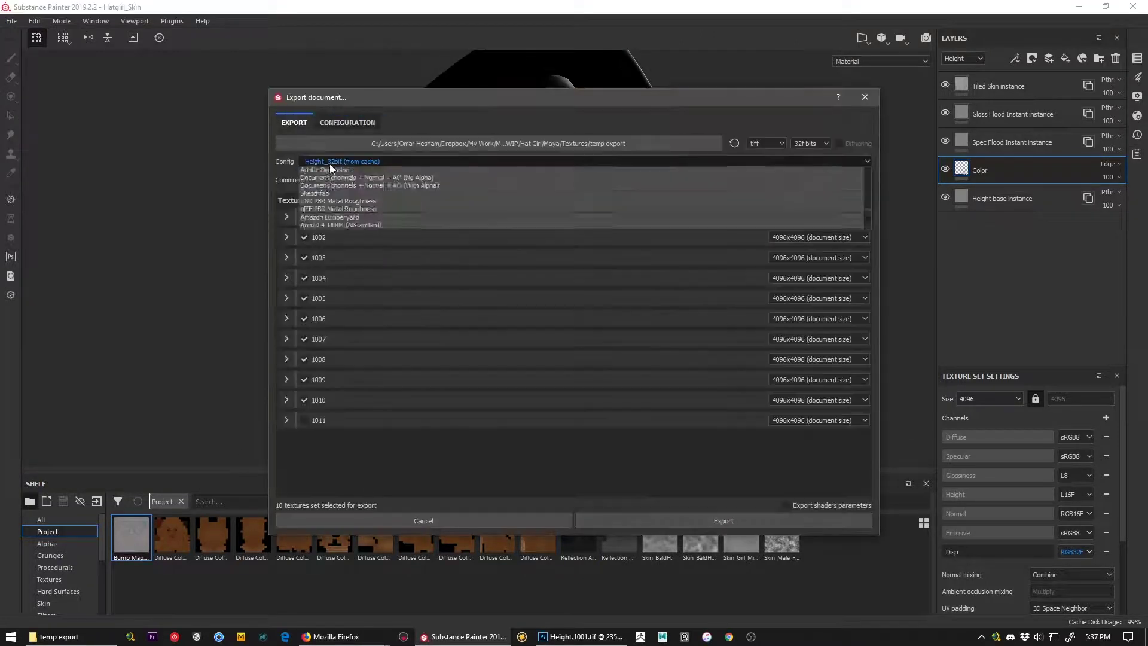
pyautogui.click(339, 191)
pyautogui.click(339, 122)
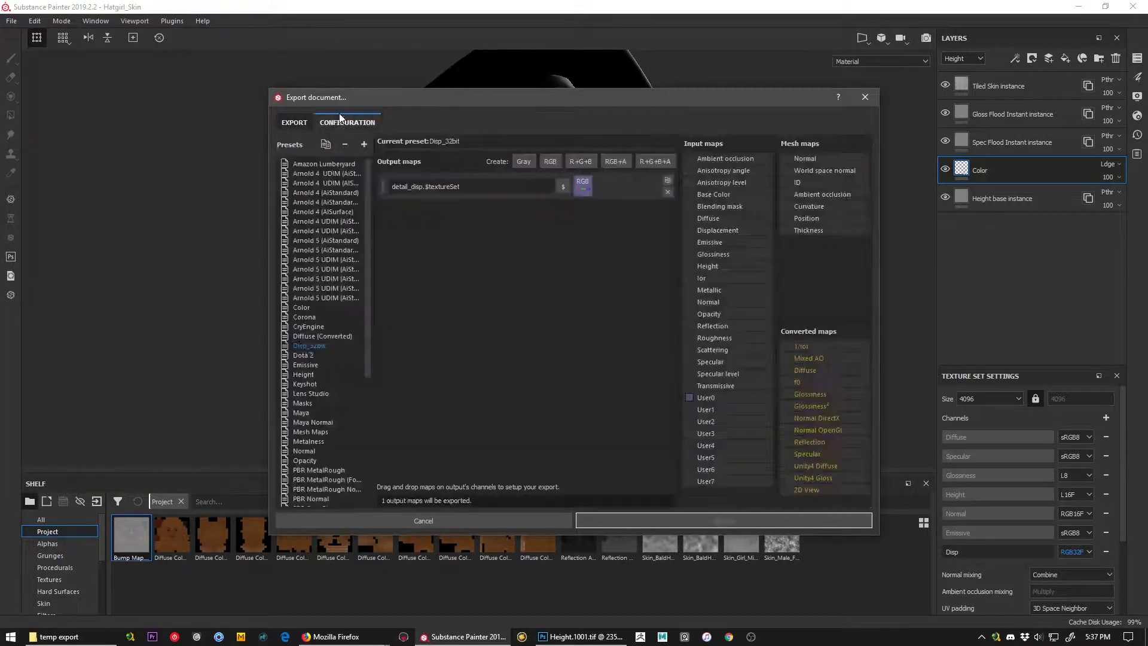
pyautogui.click(294, 122)
pyautogui.click(286, 216)
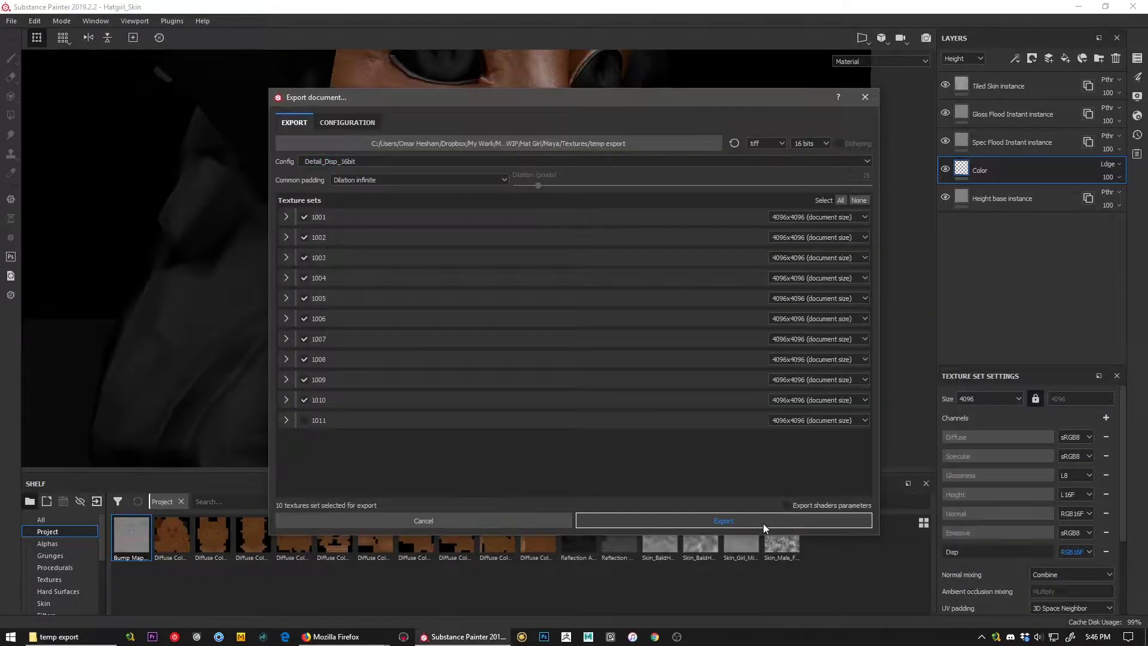
pyautogui.click(763, 521)
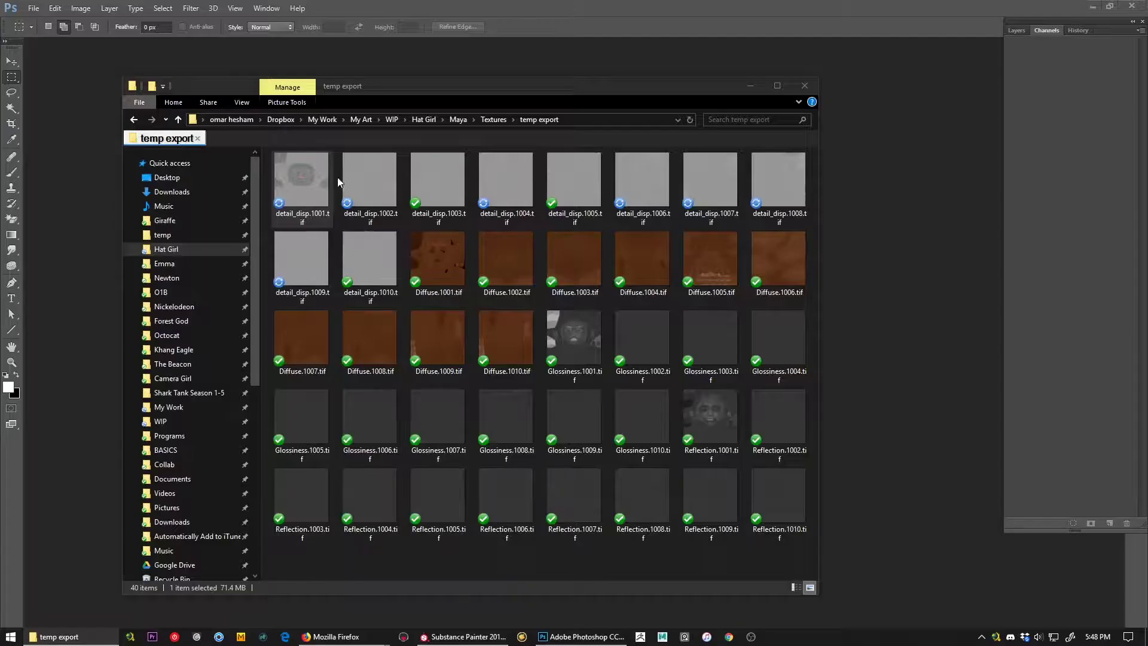
# Open detail_disp.1001.tif in Photoshop and examine its Red, Green and Blue channels individually
pyautogui.doubleClick(321, 180)
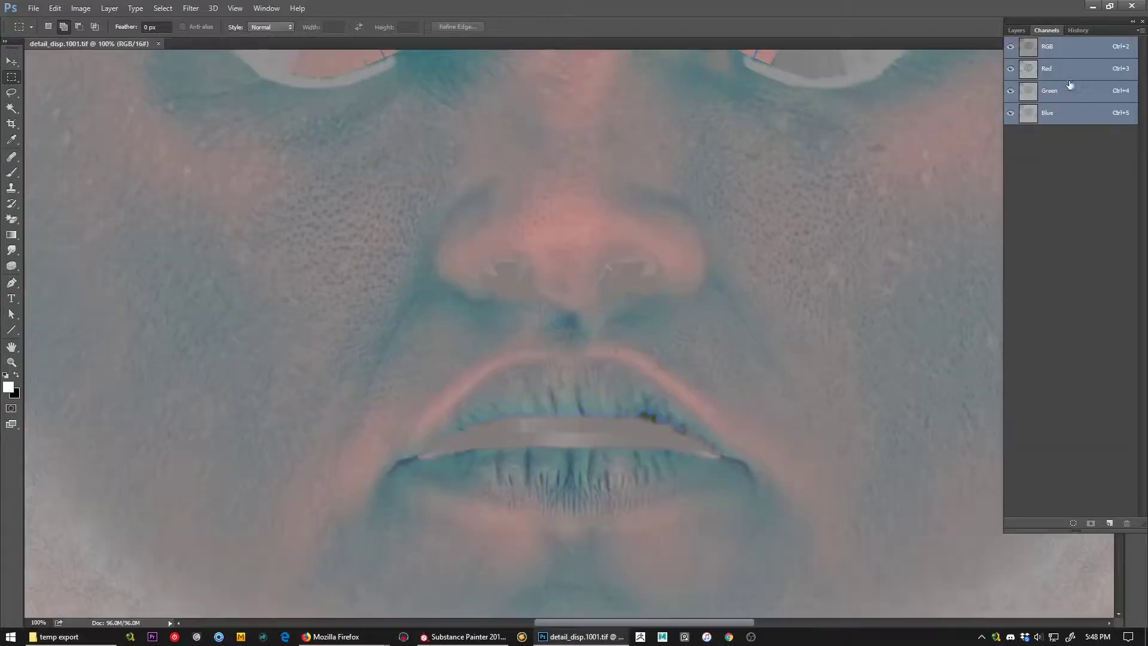
pyautogui.click(1069, 80)
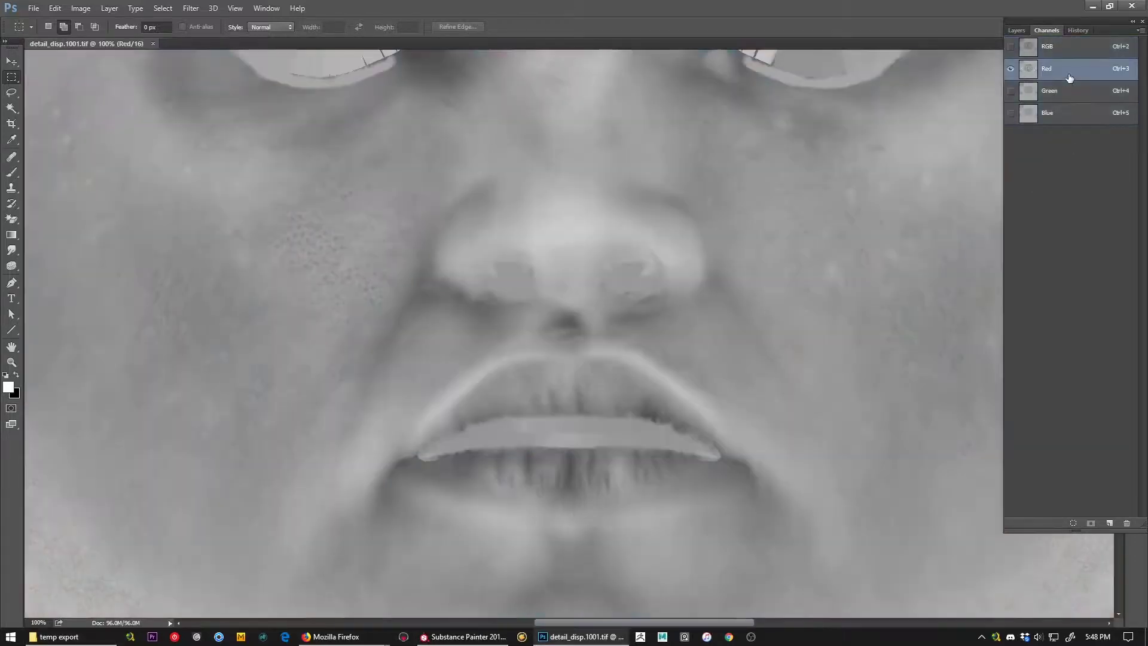
pyautogui.click(1069, 92)
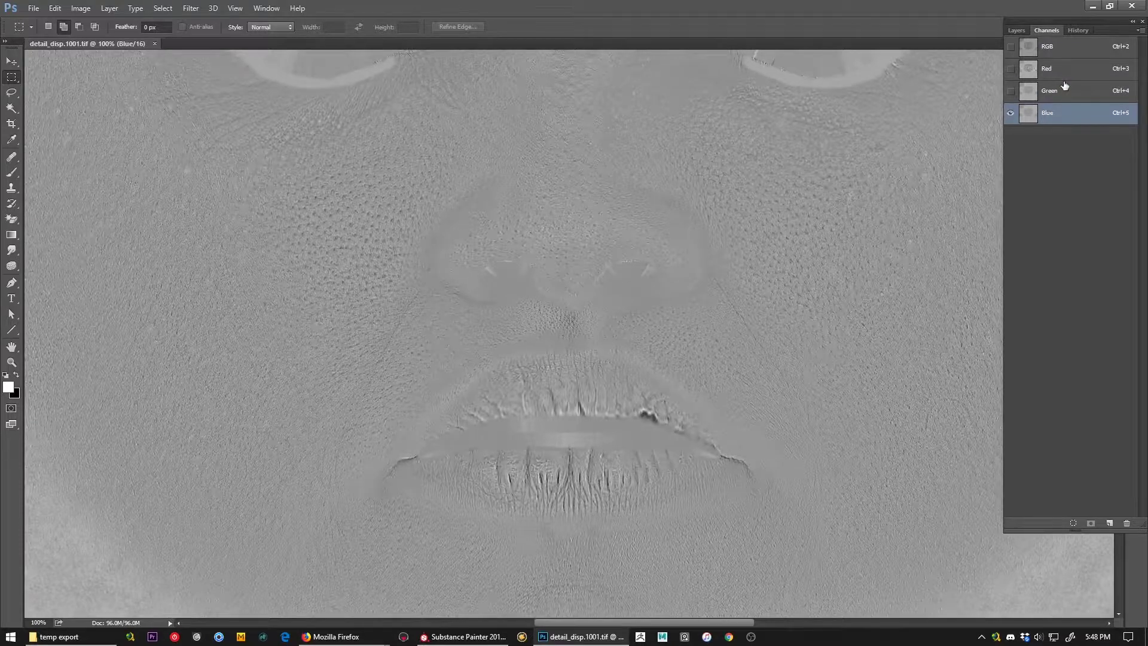
# Smooth the Red channel around the nostril and eye corner with a soft brush at 30% and 10% opacity
pyautogui.click(1063, 72)
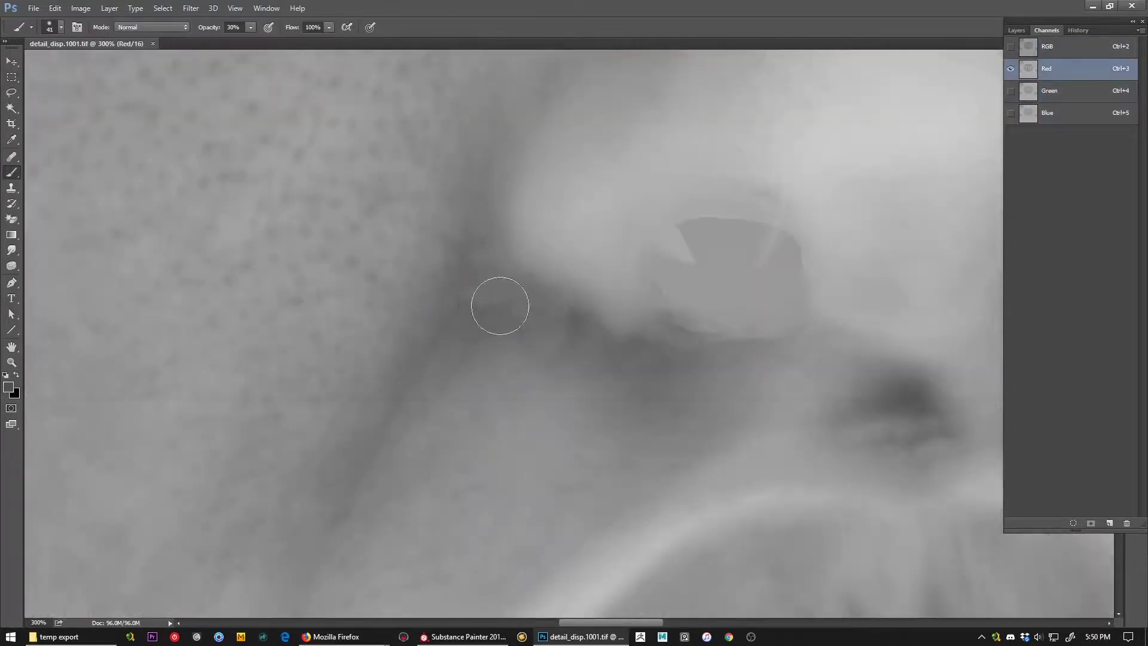
pyautogui.moveTo(624, 336); pyautogui.dragTo(543, 433)
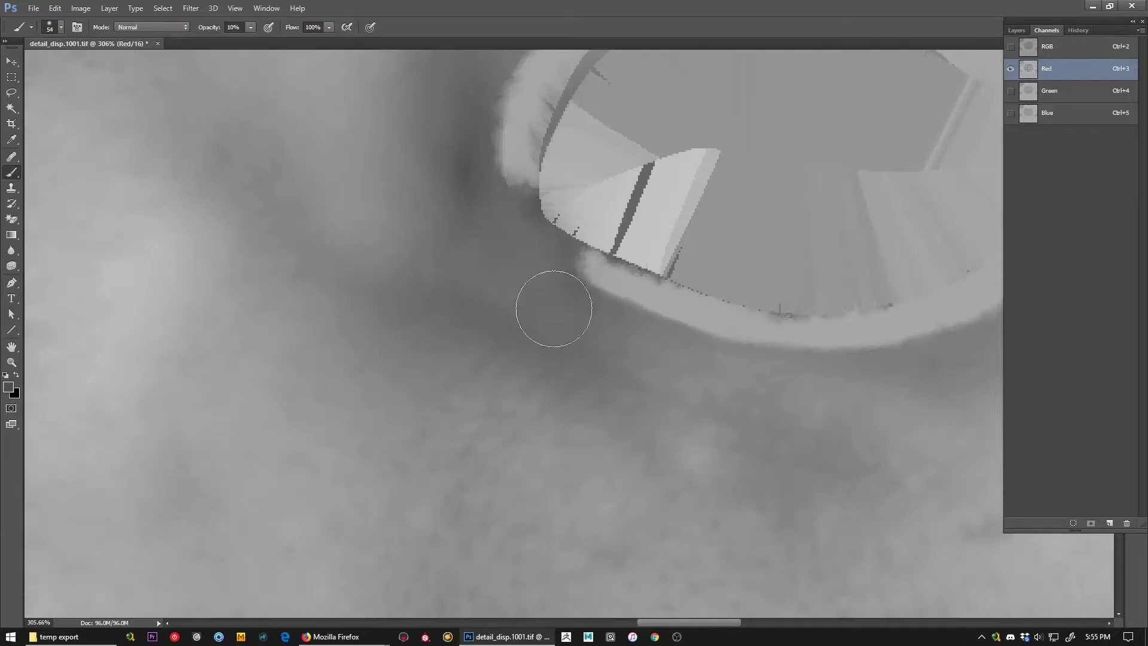
pyautogui.keyDown('alt'); pyautogui.scroll(-3, 554, 309); pyautogui.keyUp('alt')
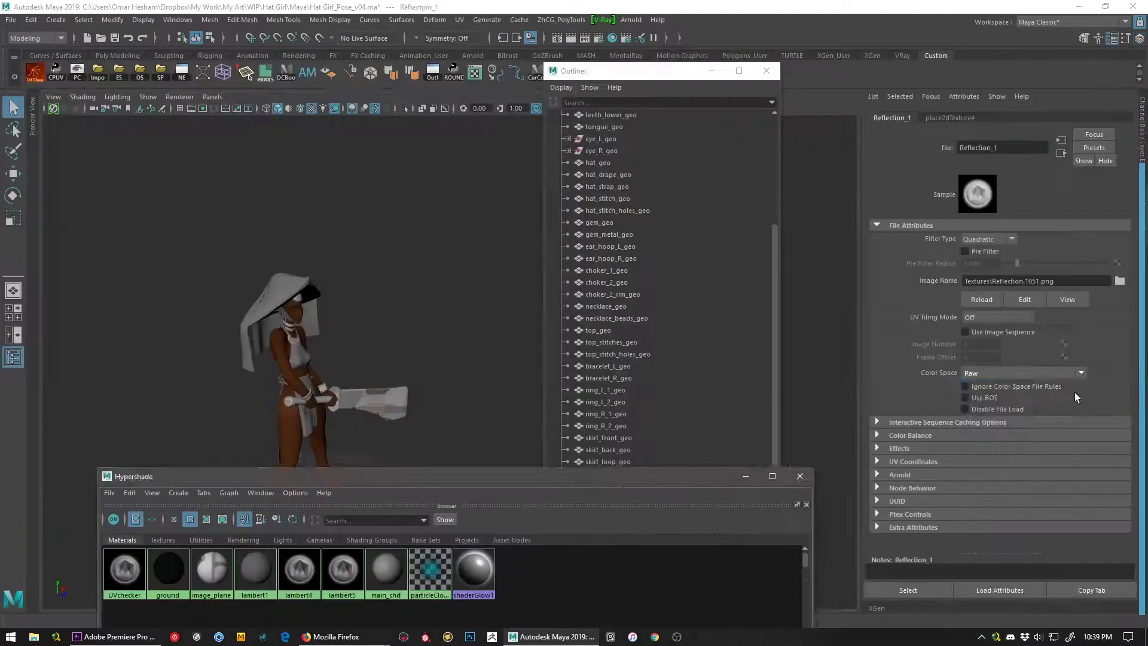
# In Maya, set the skin file textures' UV tiling mode to UDIM (Mari) and check the textured character in the viewport
pyautogui.click(999, 332)
pyautogui.click(1013, 368)
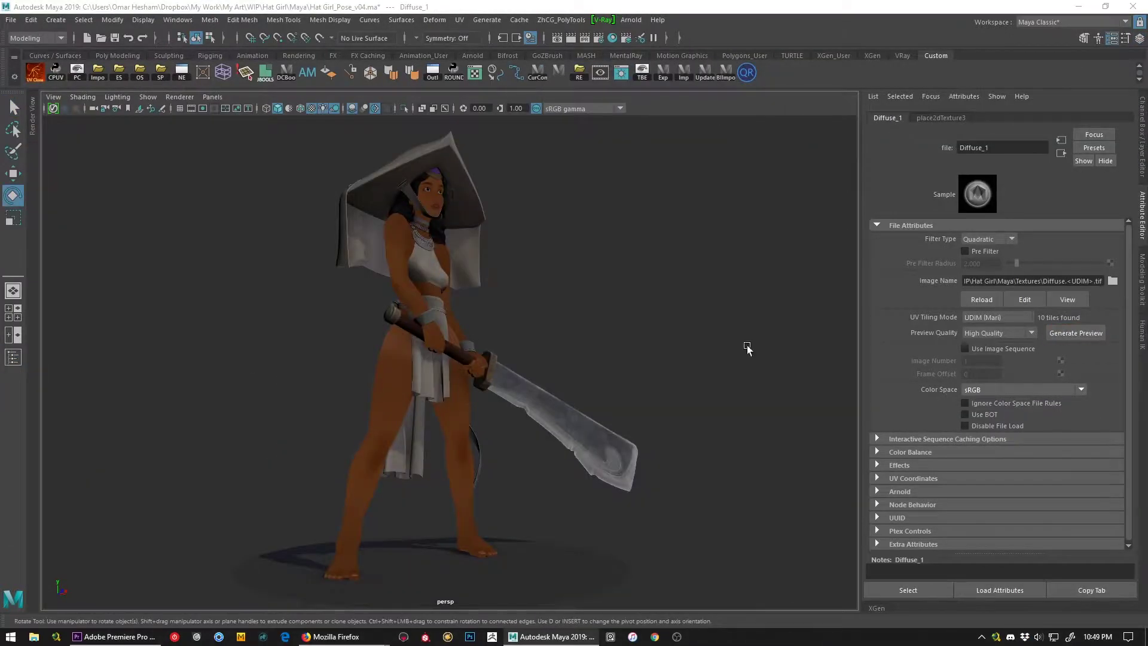
pyautogui.scroll(5, 747, 346)
pyautogui.keyDown('alt'); pyautogui.moveTo(728, 281); pyautogui.dragTo(617, 332); pyautogui.keyUp('alt')
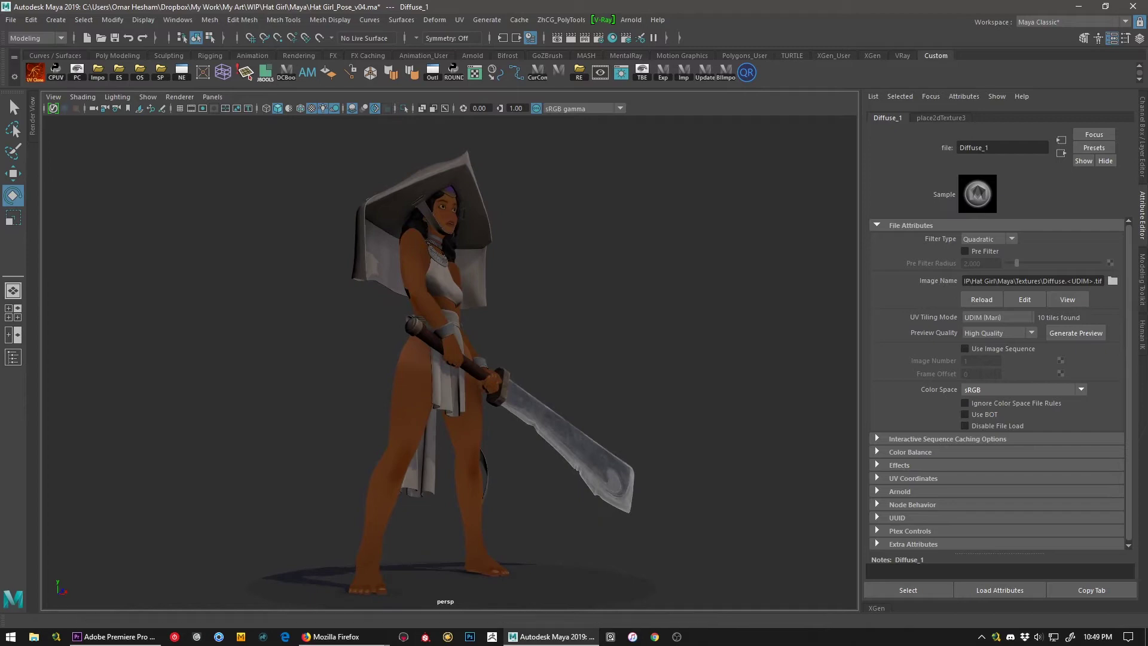